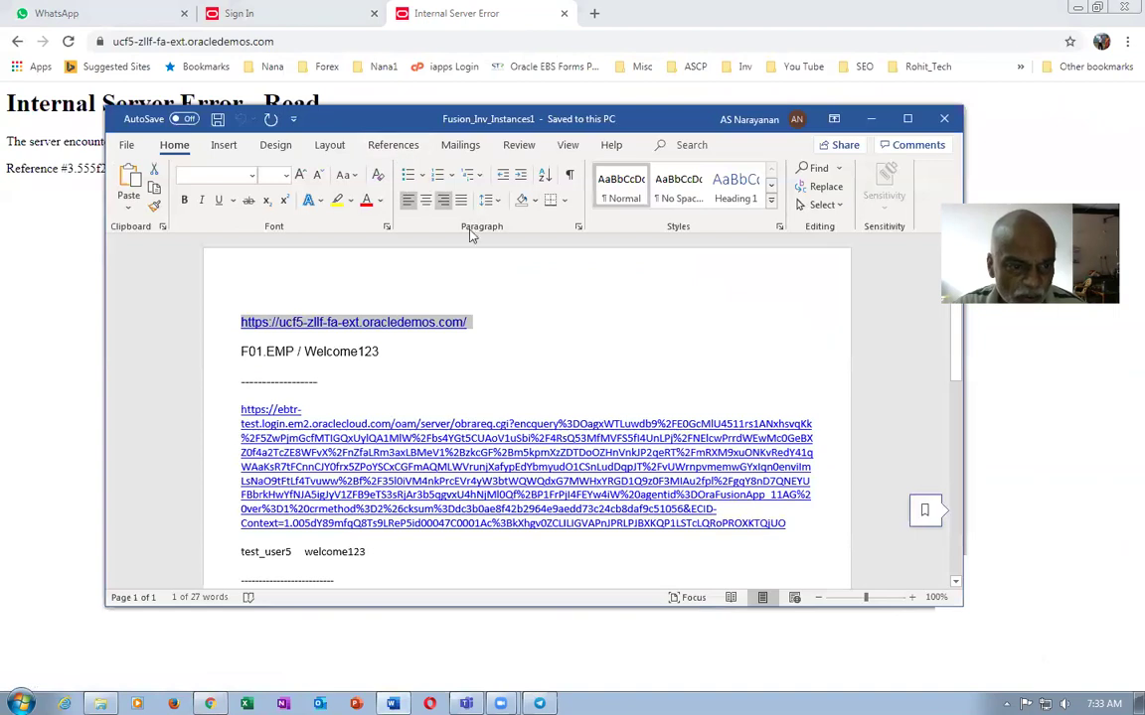
Step: Bring the Fusion_Inv_Instances1 notes with demo instance URLs and logins to the front in Word
{"action": "left_click", "coordinate": [384, 388]}
Step: Copy the ucf3-zlhe login address from the notes and load it in Chrome
{"action": "scroll", "coordinate": [384, 386], "scroll_direction": "down", "scroll_amount": 2}
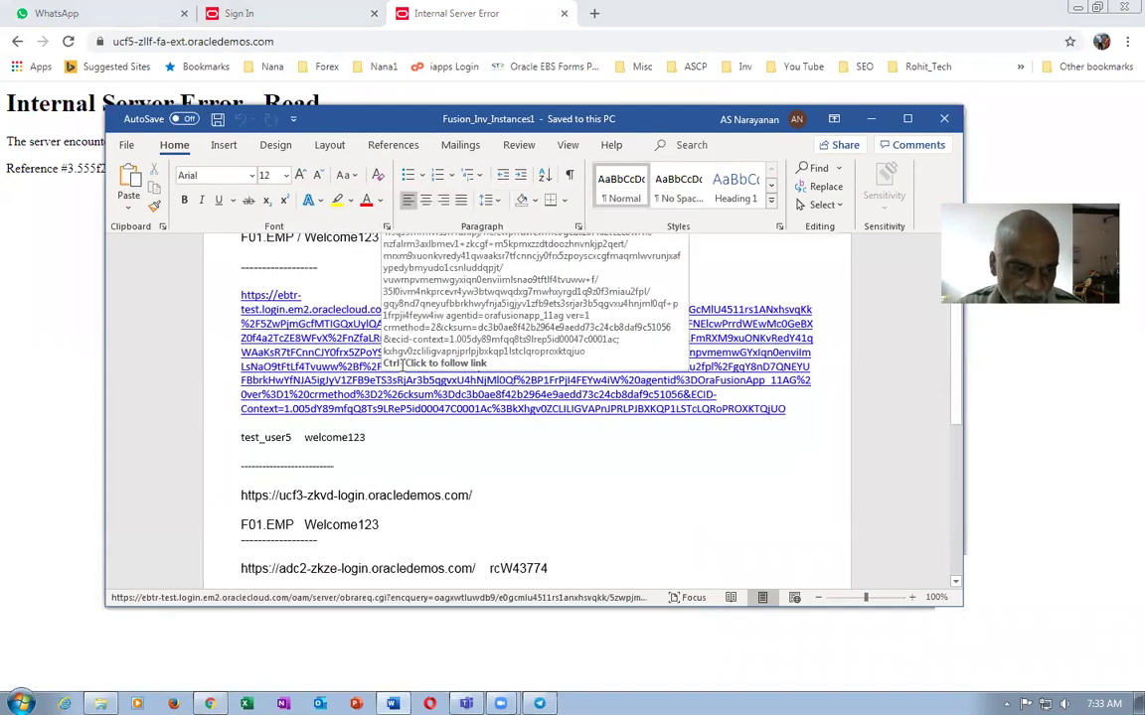
{"action": "scroll", "coordinate": [373, 459], "scroll_direction": "down", "scroll_amount": 1}
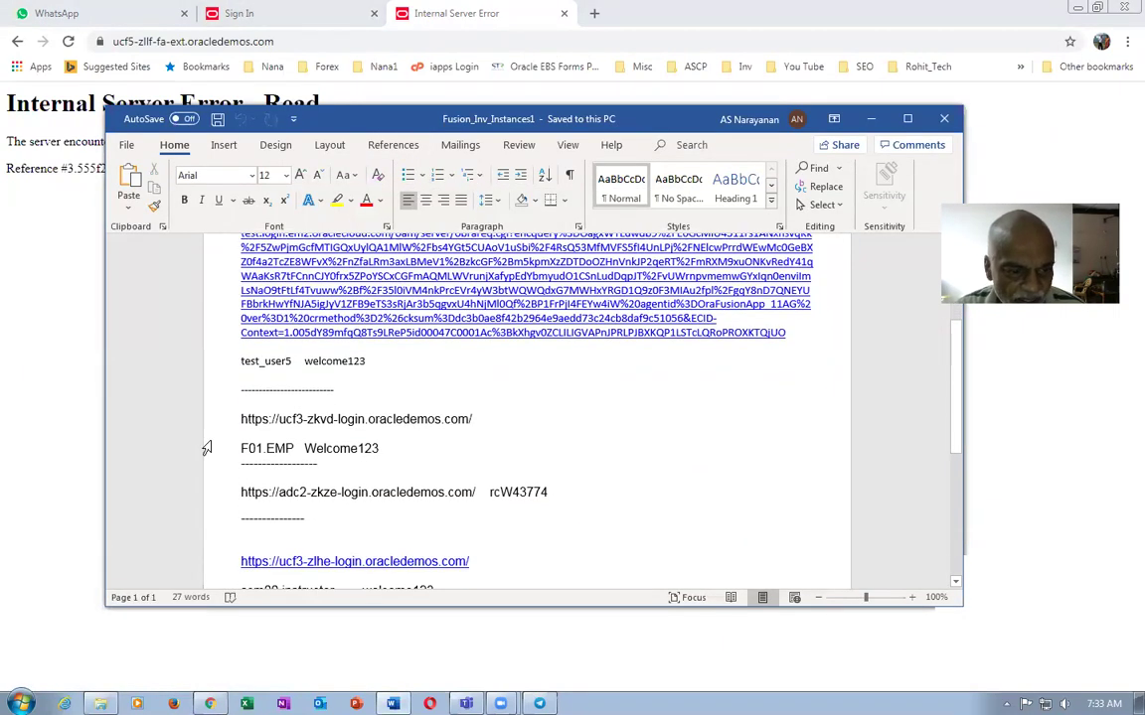
{"action": "left_click", "coordinate": [215, 500]}
{"action": "left_click", "coordinate": [306, 518]}
{"action": "scroll", "coordinate": [335, 534], "scroll_direction": "down", "scroll_amount": 2}
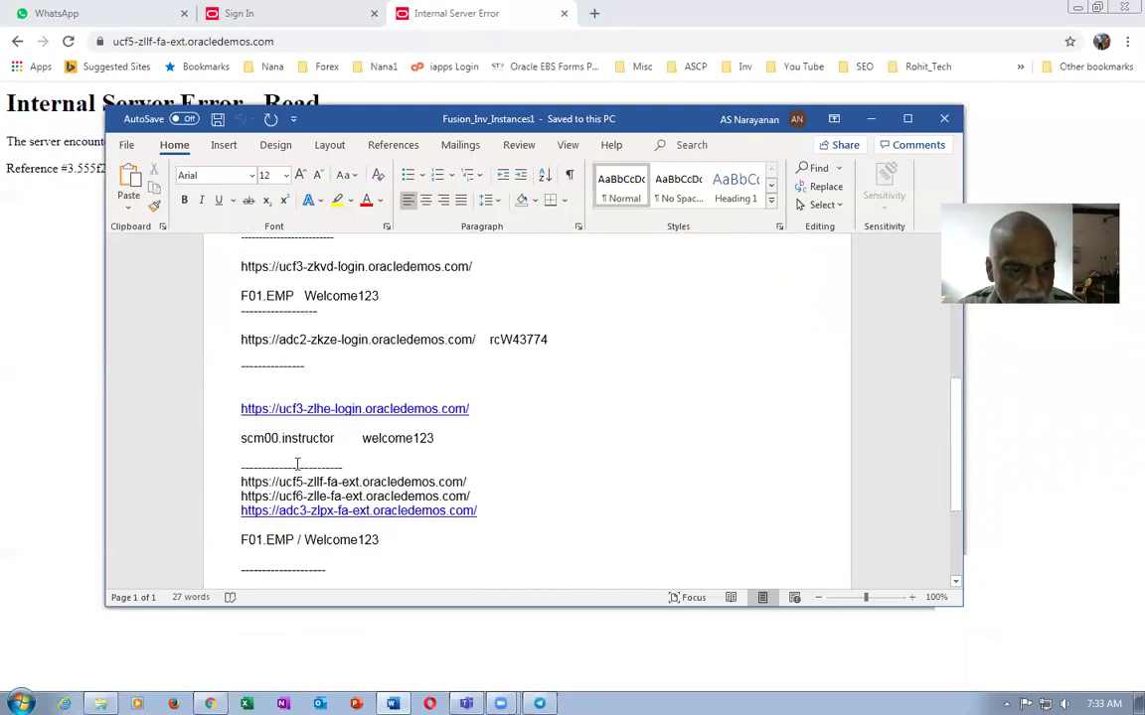
{"action": "left_click", "coordinate": [210, 410]}
{"action": "key", "text": "ctrl+c"}
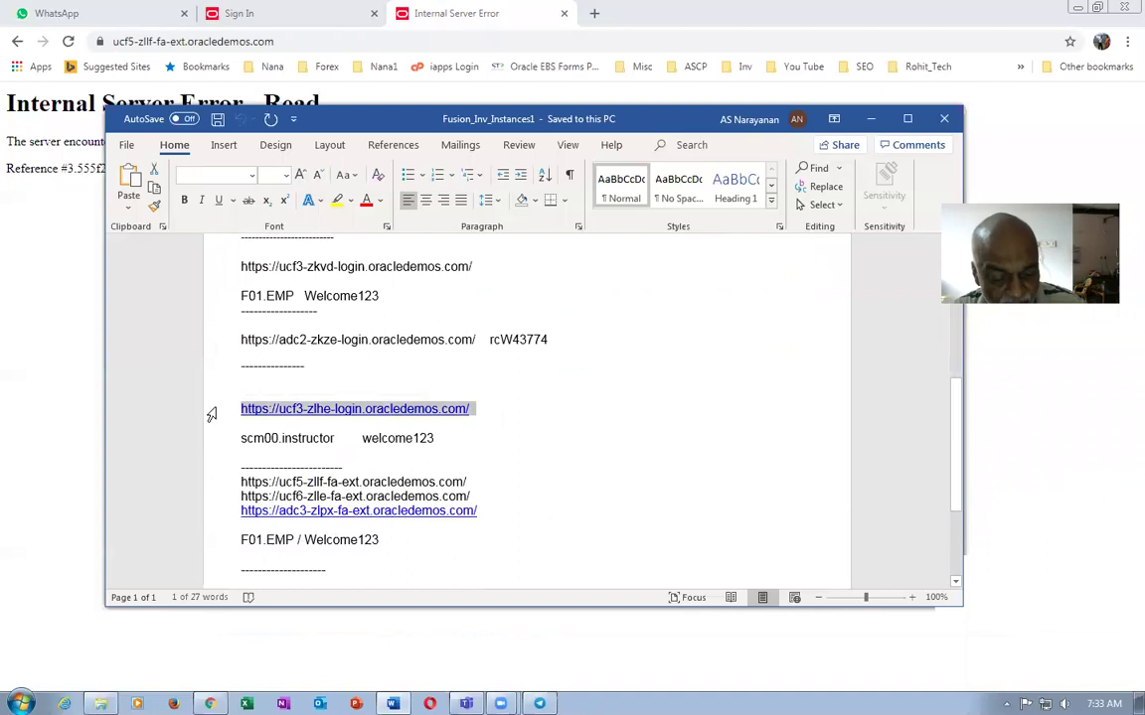
{"action": "key", "text": "alt+Tab"}
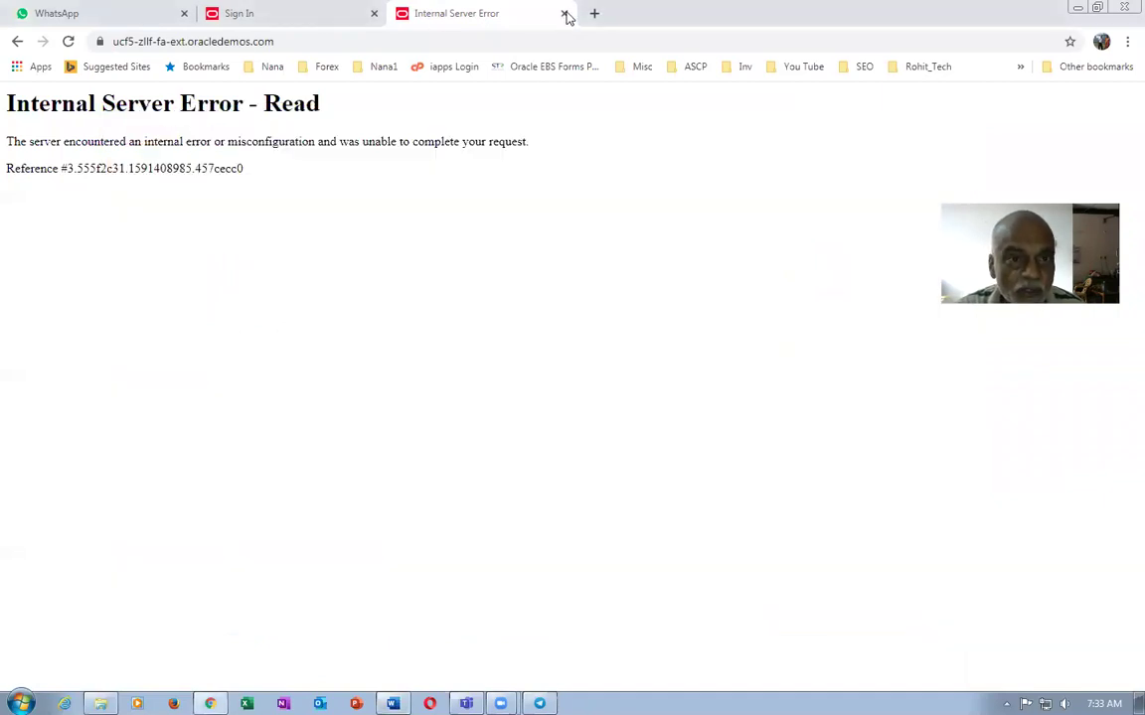
{"action": "left_click", "coordinate": [427, 42]}
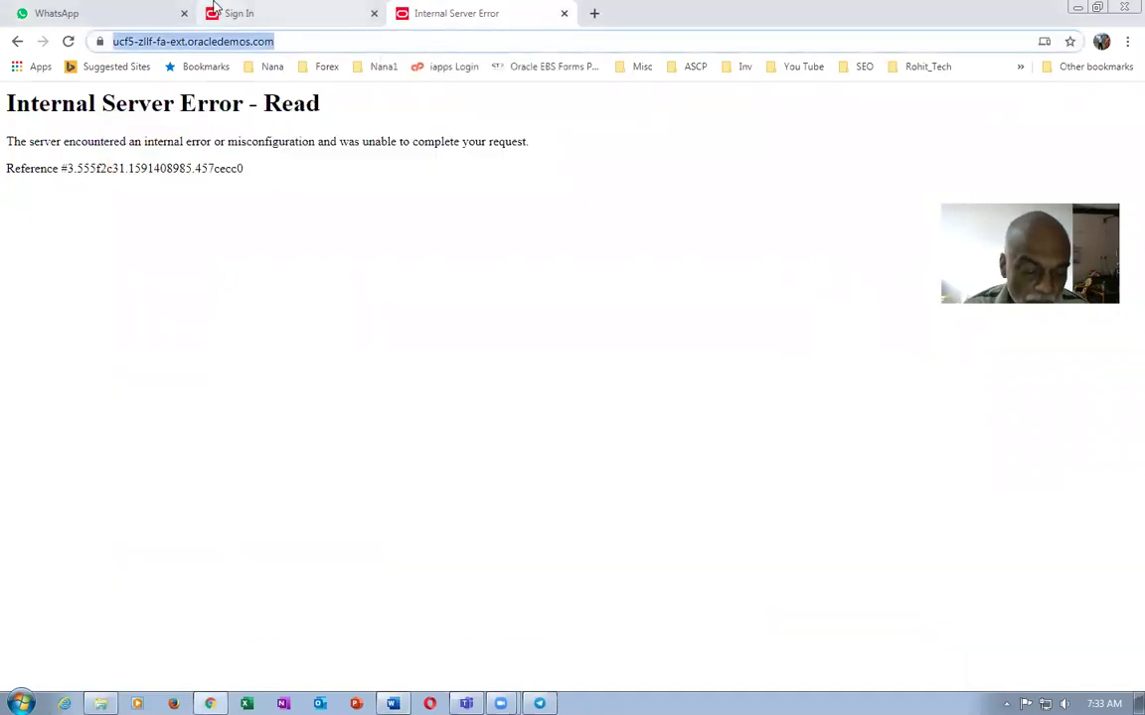
{"action": "key", "text": "ctrl+v"}
{"action": "key", "text": "Return"}
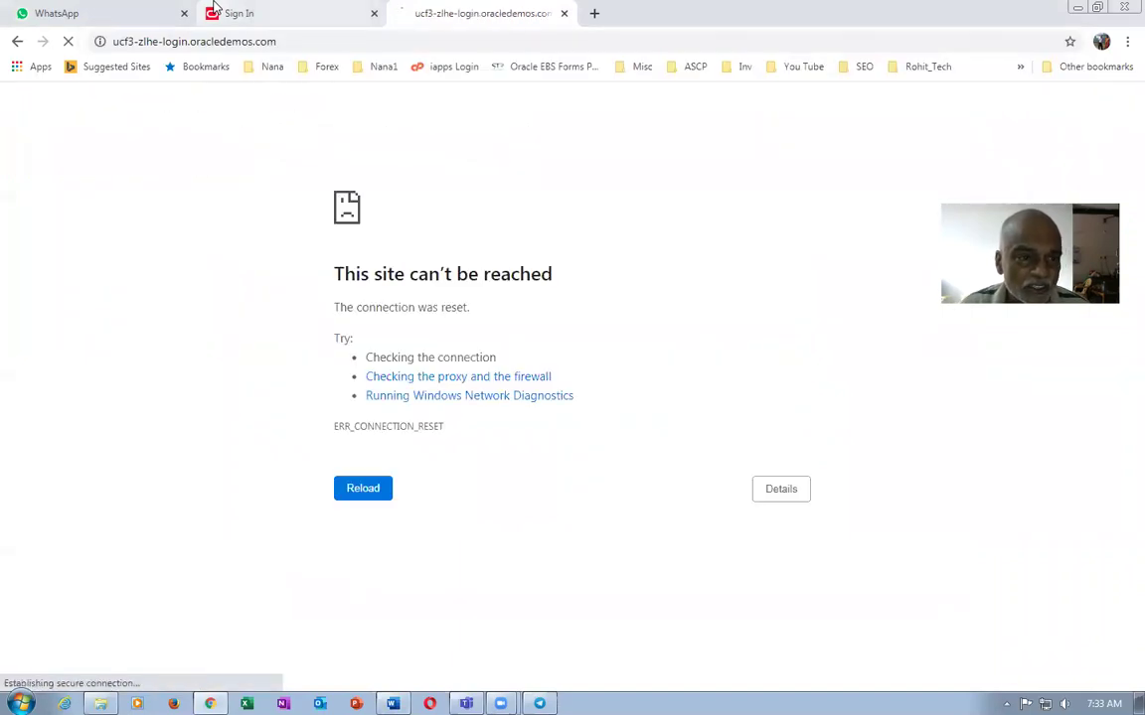
Step: Copy the ucf6 instance address from the notes and load it in Chrome
{"action": "key", "text": "alt+Tab"}
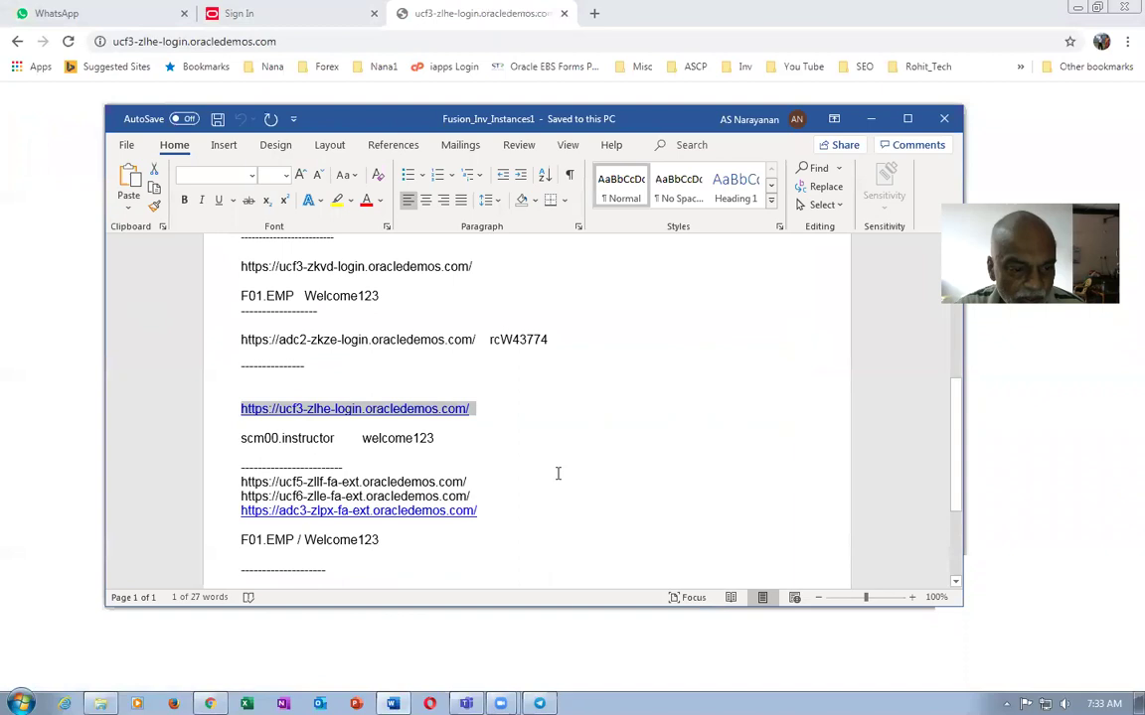
{"action": "left_click", "coordinate": [556, 479]}
{"action": "left_click", "coordinate": [197, 486]}
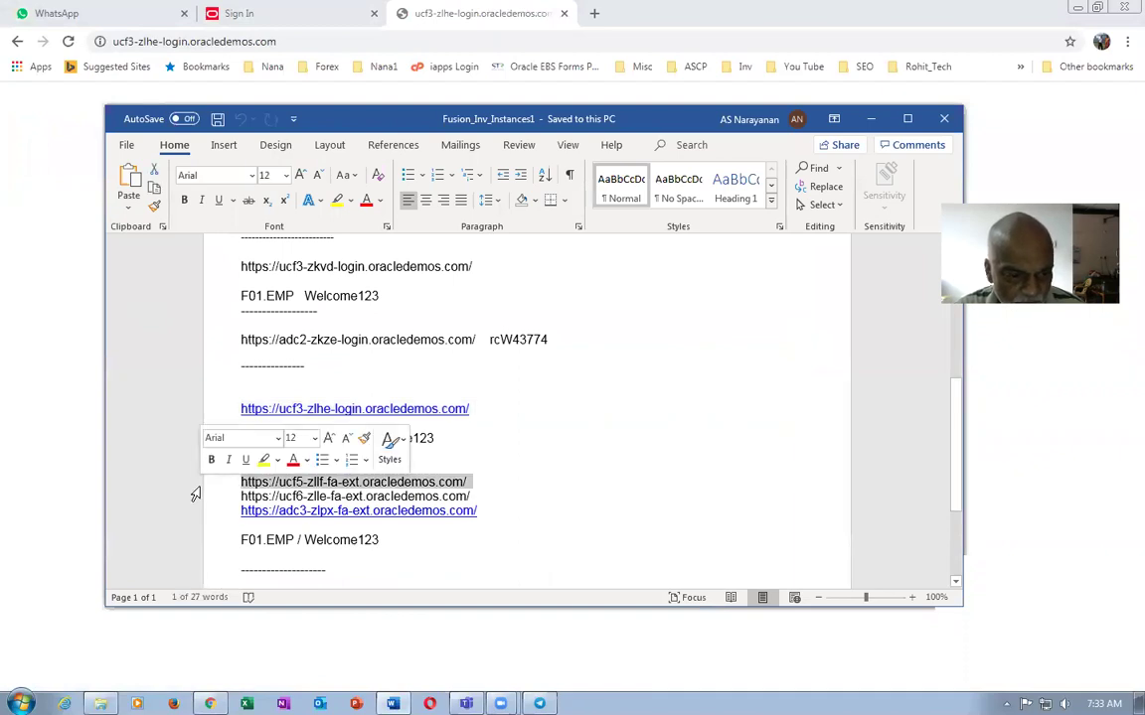
{"action": "left_click", "coordinate": [193, 498]}
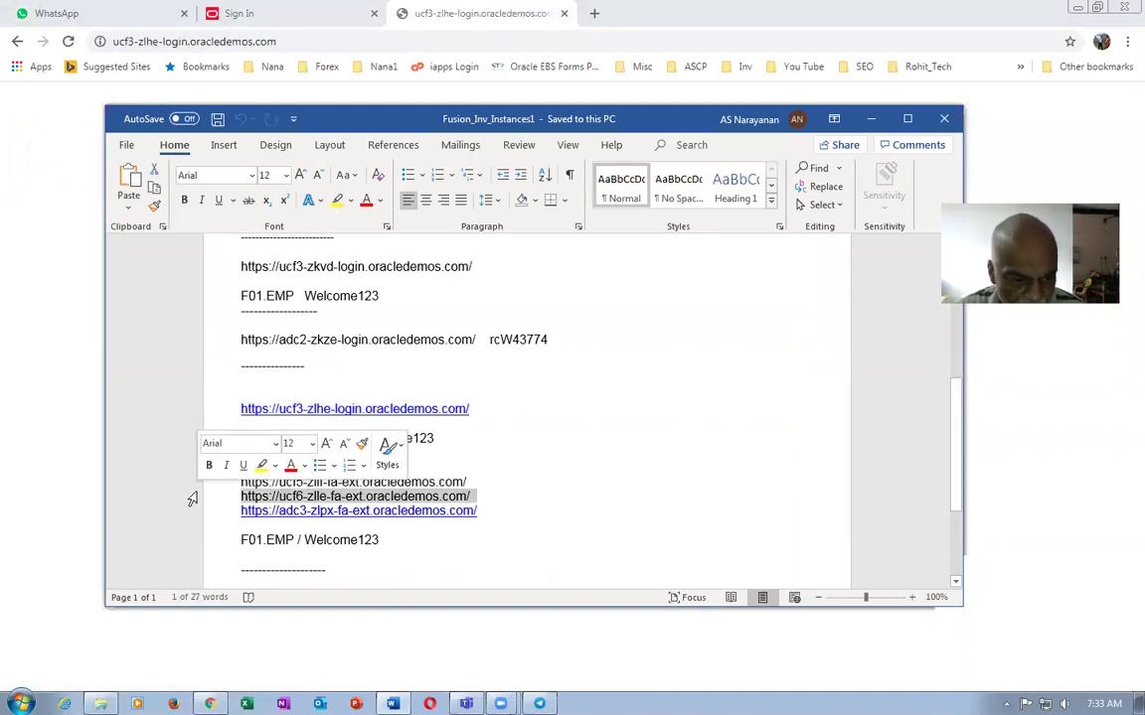
{"action": "key", "text": "ctrl+c"}
{"action": "key", "text": "alt+Tab"}
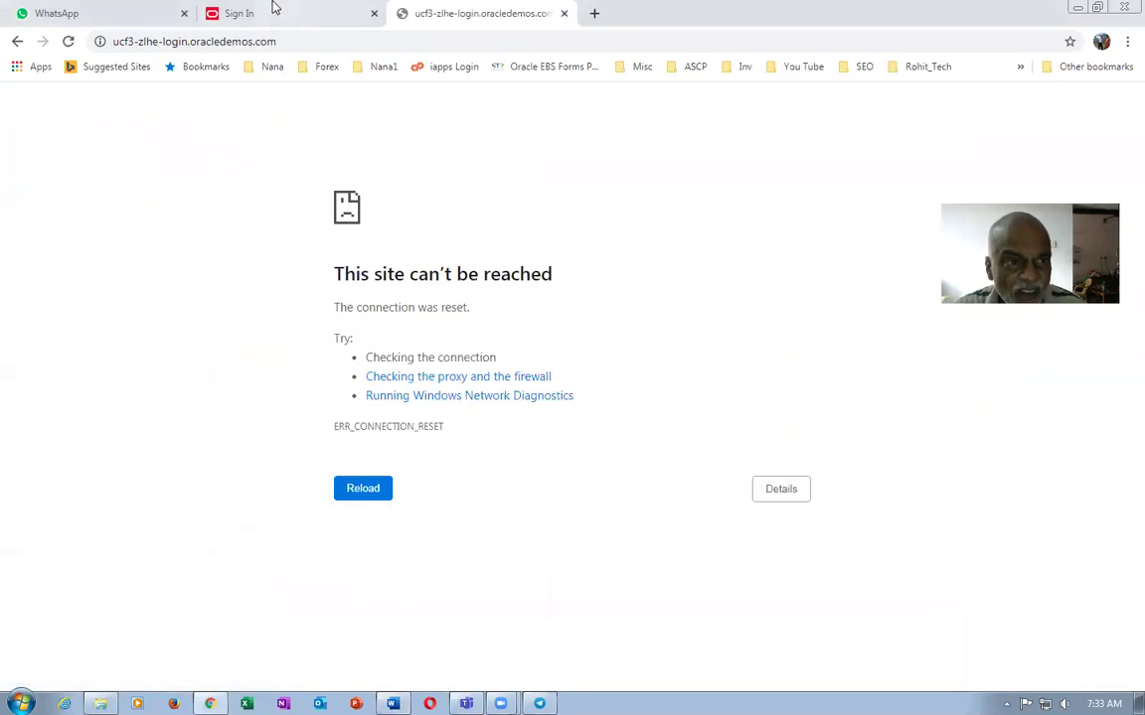
{"action": "left_click", "coordinate": [305, 45]}
{"action": "key", "text": "ctrl+v"}
{"action": "key", "text": "Return"}
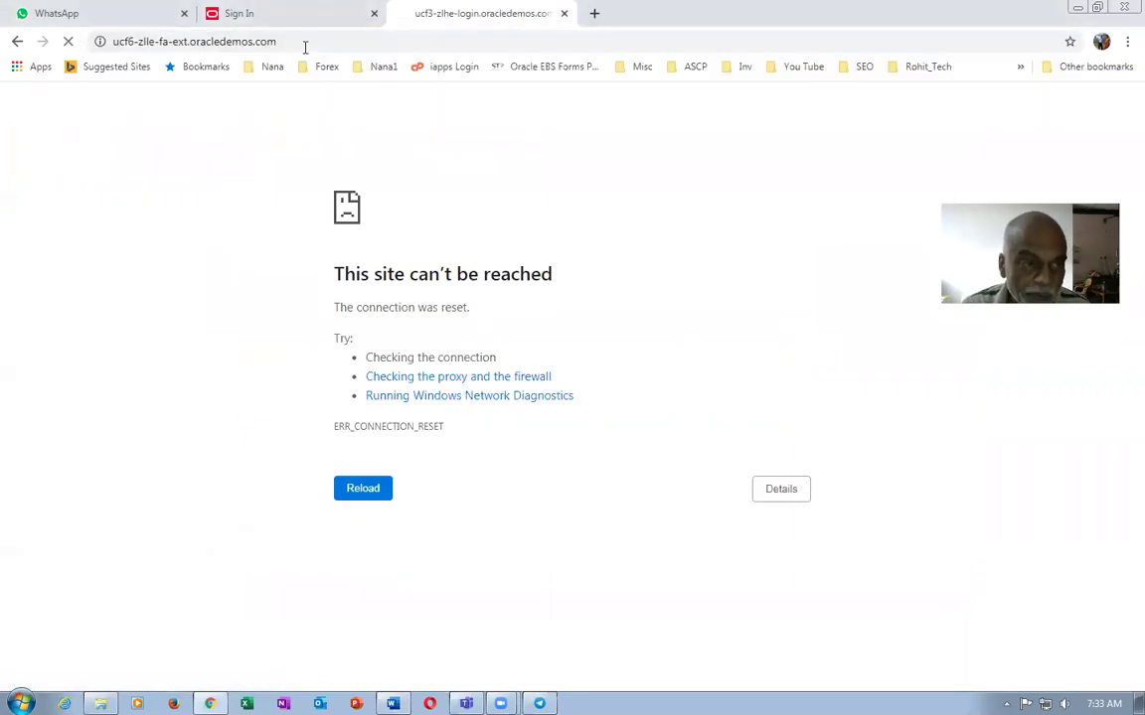
Step: Load the adc3 instance address in Chrome, which returns an Internal Server Error
{"action": "key", "text": "alt+Tab"}
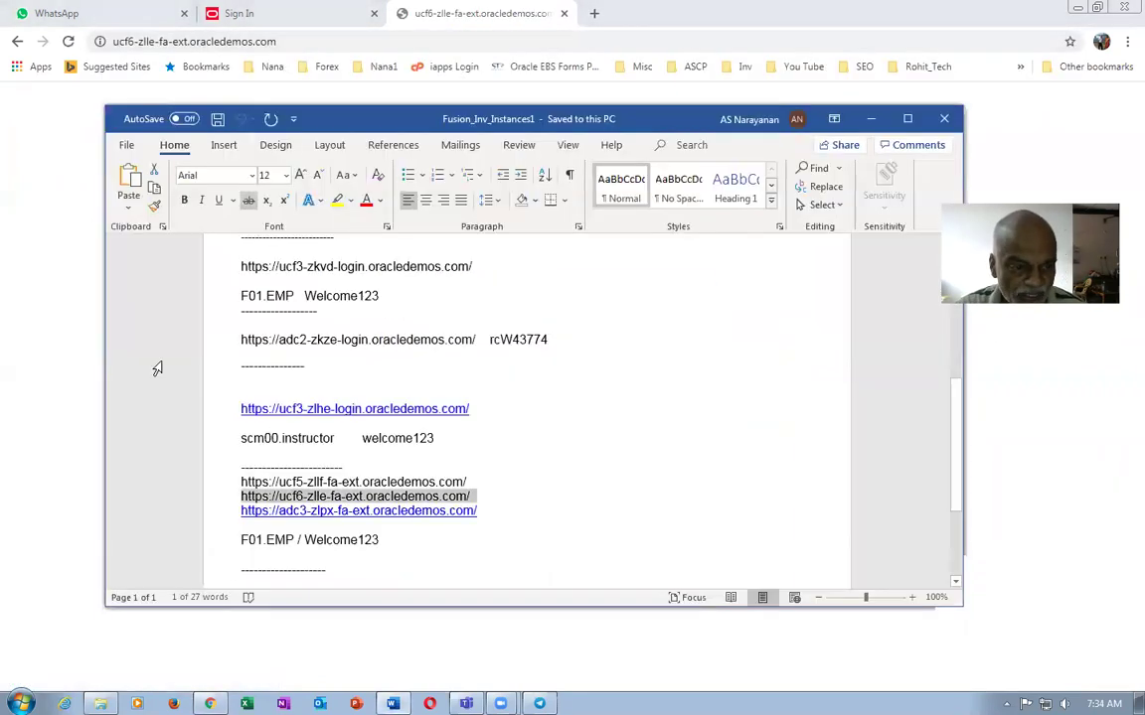
{"action": "left_click", "coordinate": [203, 512]}
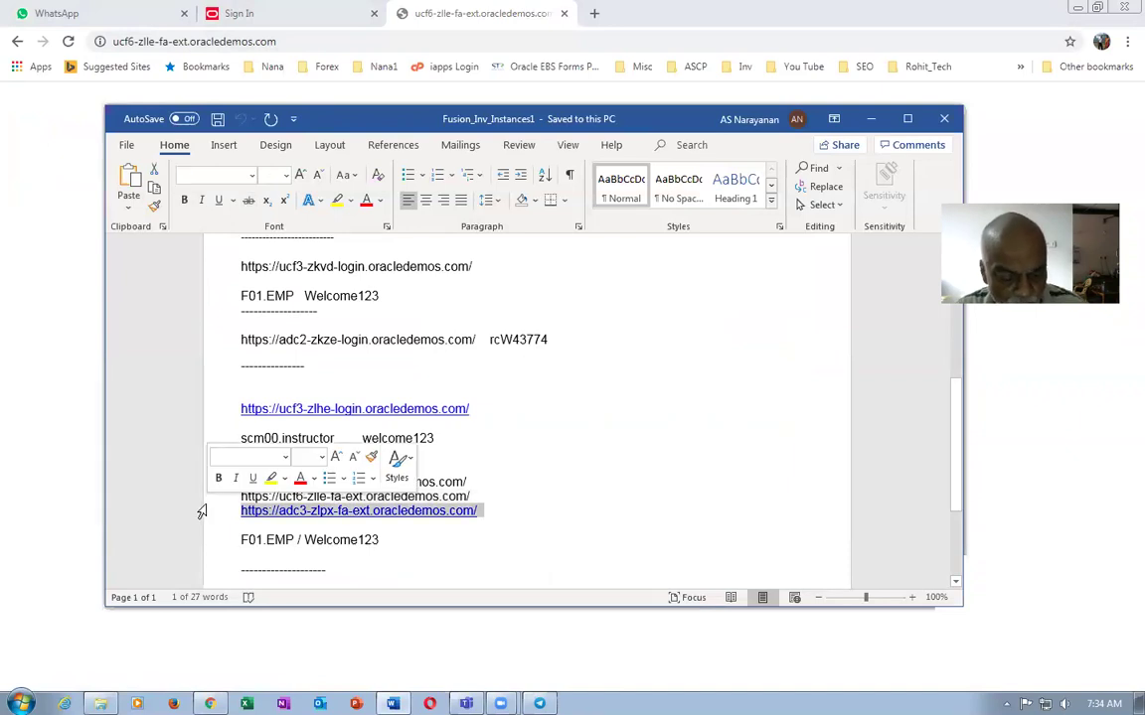
{"action": "key", "text": "ctrl+c"}
{"action": "key", "text": "alt+Tab"}
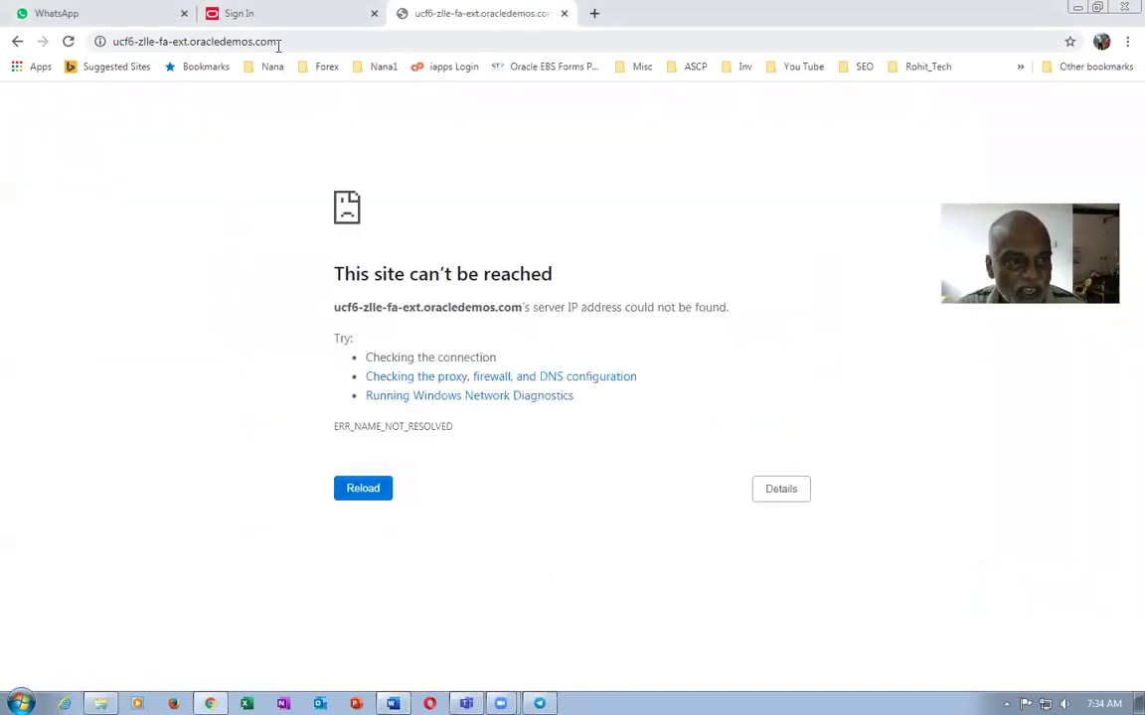
{"action": "left_click", "coordinate": [279, 43]}
{"action": "key", "text": "ctrl+v"}
{"action": "key", "text": "Return"}
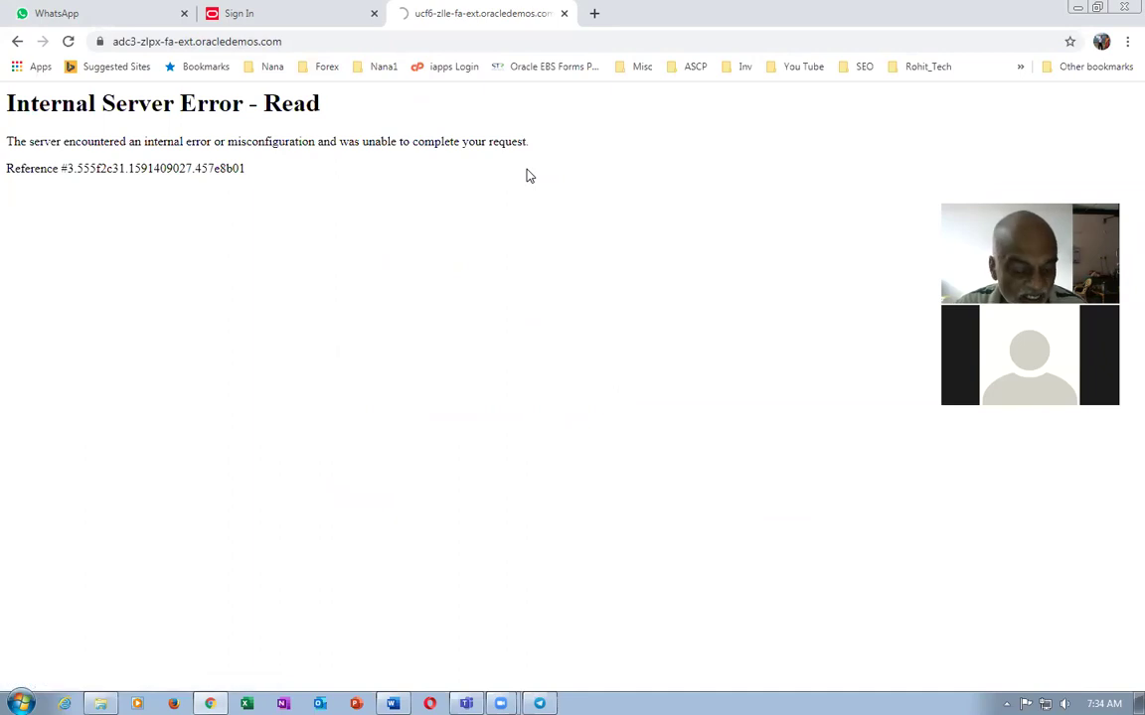
Step: Copy the long Oracle Cloud sign-in link, then replace the error tab with a blank tab
{"action": "key", "text": "alt+Tab"}
{"action": "left_click", "coordinate": [564, 409]}
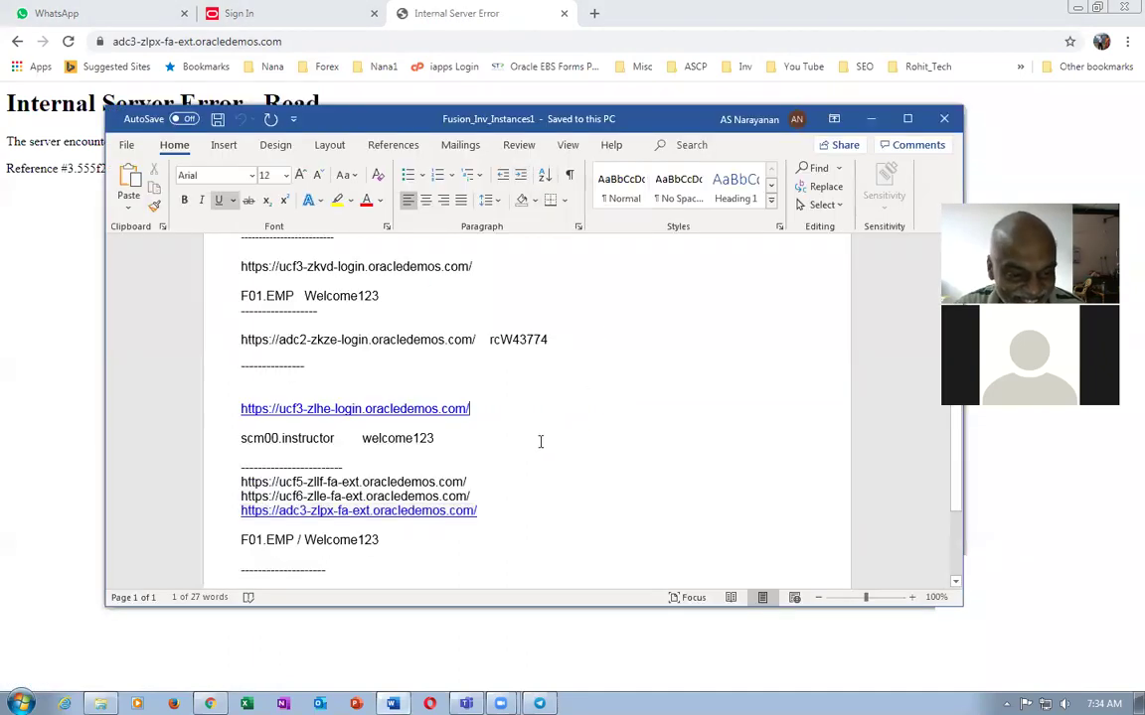
{"action": "scroll", "coordinate": [538, 440], "scroll_direction": "down", "scroll_amount": 2}
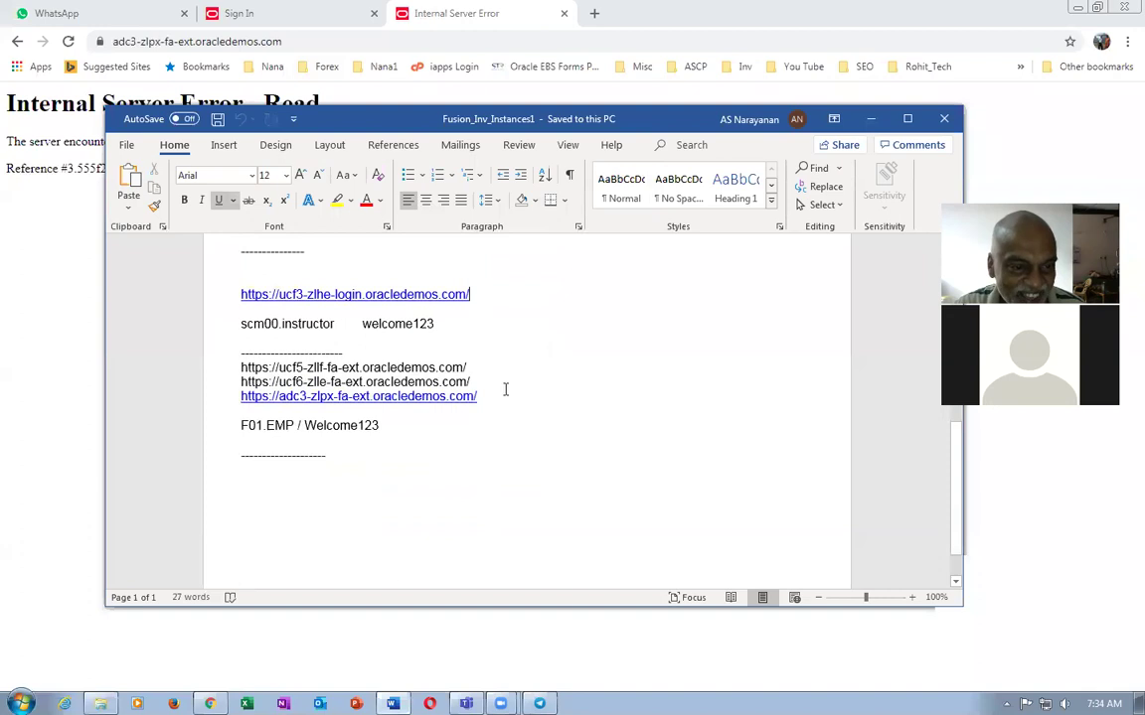
{"action": "scroll", "coordinate": [505, 390], "scroll_direction": "up", "scroll_amount": 6}
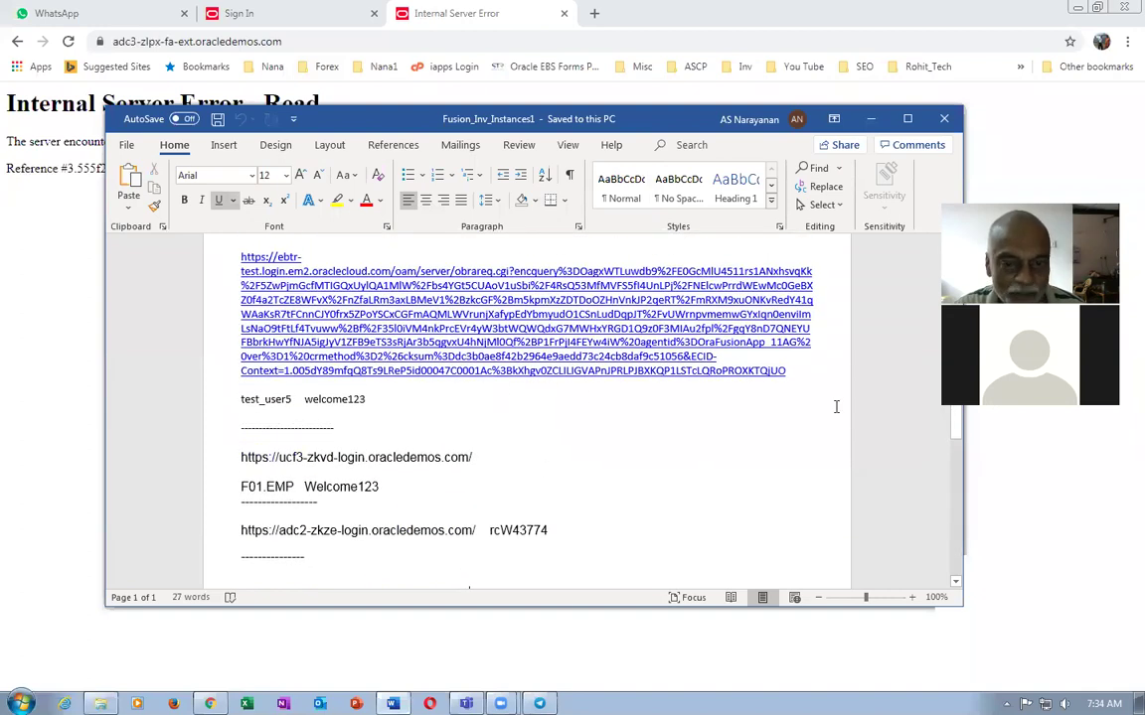
{"action": "left_click_drag", "start_coordinate": [706, 334], "coordinate": [235, 265]}
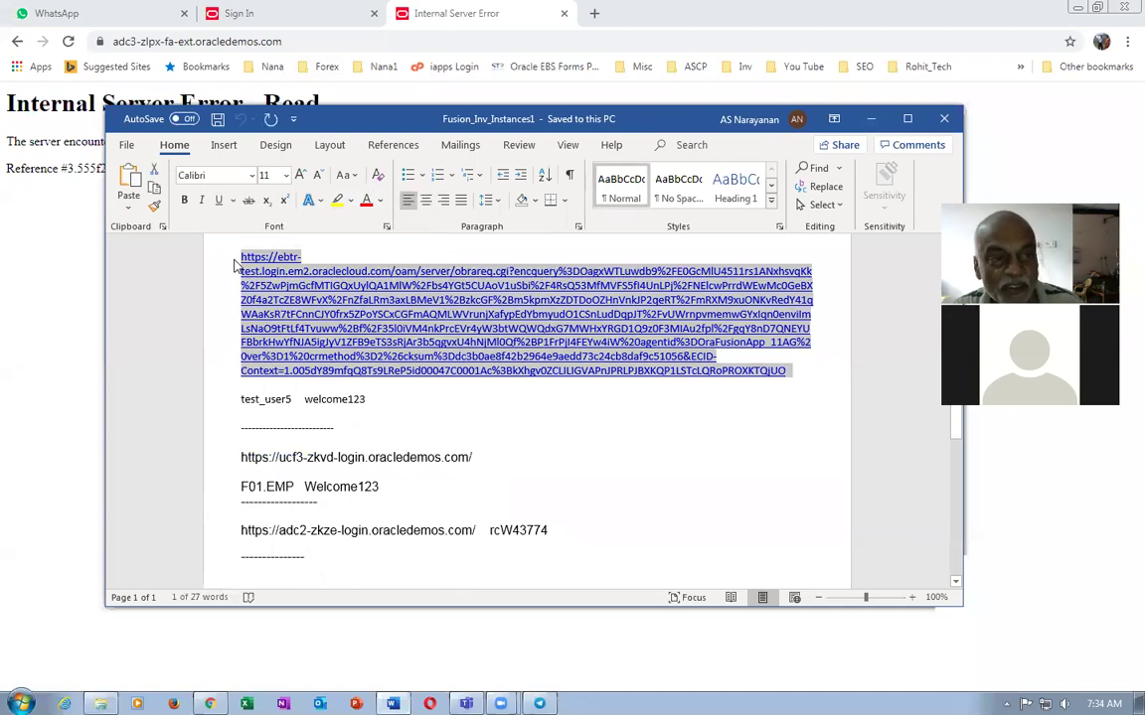
{"action": "left_click", "coordinate": [563, 14]}
{"action": "left_click", "coordinate": [563, 14]}
{"action": "left_click", "coordinate": [402, 14]}
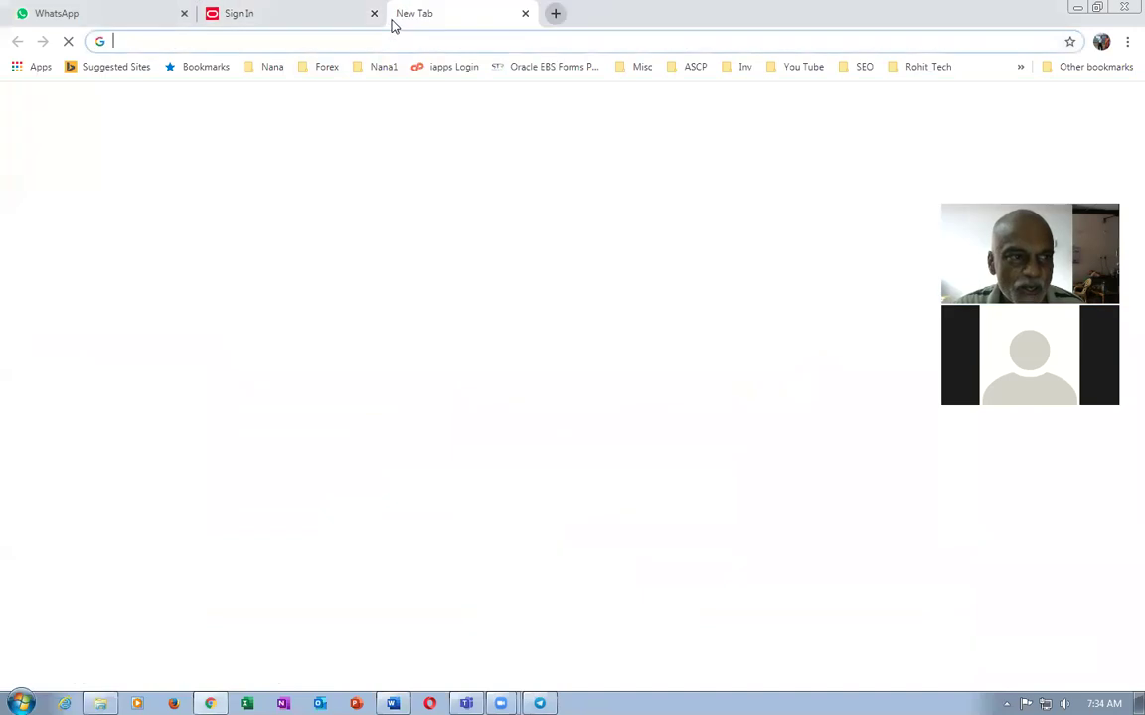
Step: Load the Oracle Cloud sign-in page and enter the test user's username copied from the notes
{"action": "key", "text": "ctrl+v"}
{"action": "key", "text": "Return"}
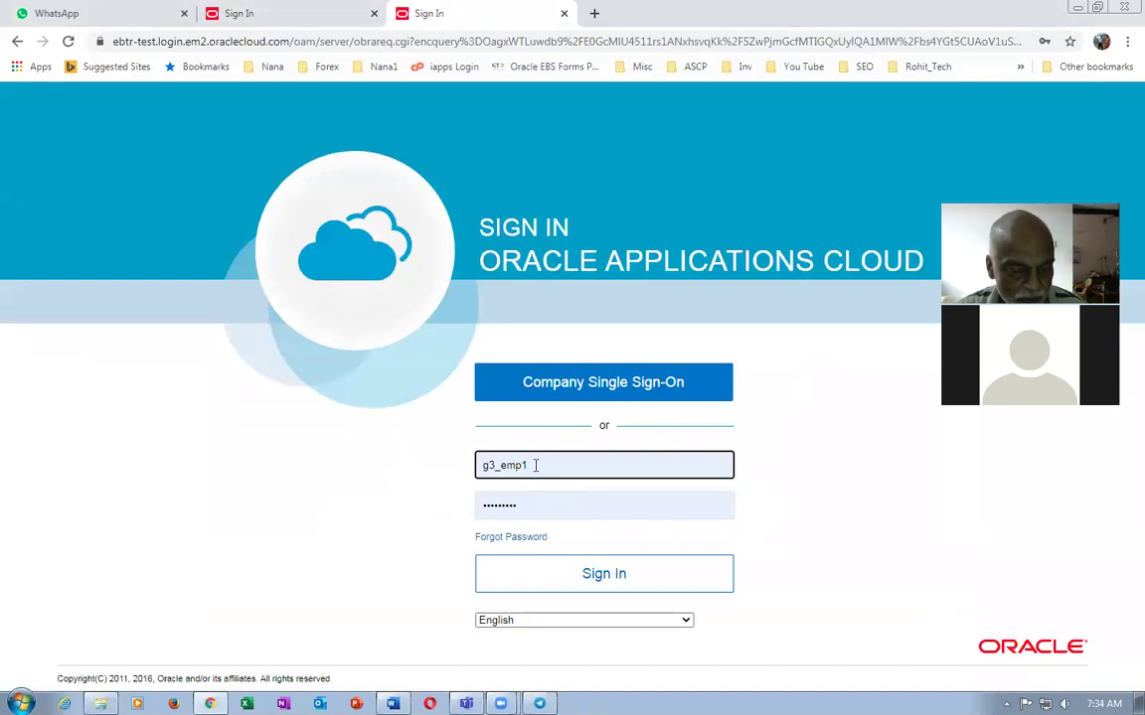
{"action": "left_click", "coordinate": [535, 465]}
{"action": "left_click", "coordinate": [534, 505]}
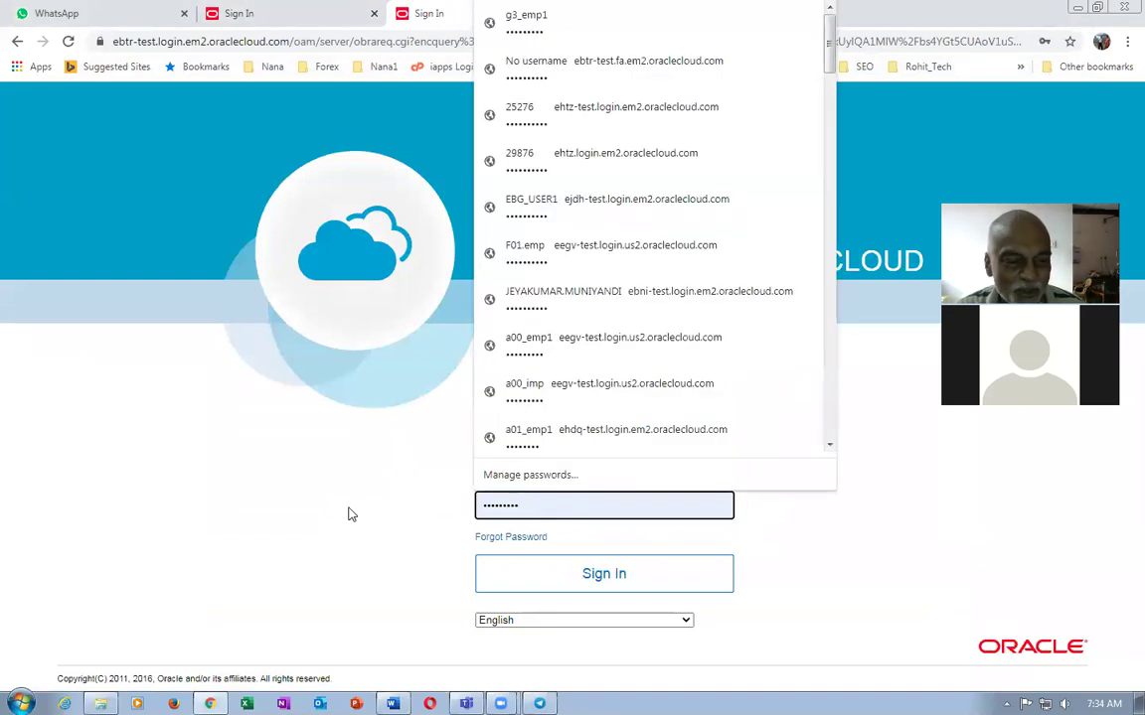
{"action": "key", "text": "alt+Tab"}
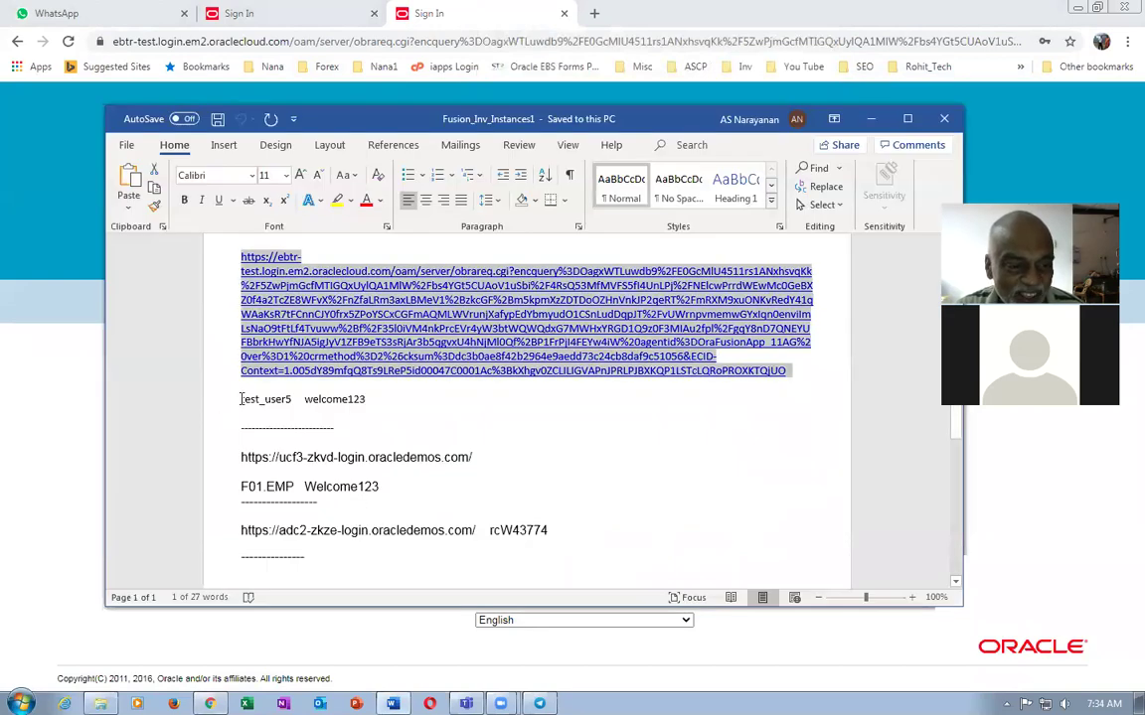
{"action": "left_click_drag", "start_coordinate": [242, 400], "coordinate": [276, 400]}
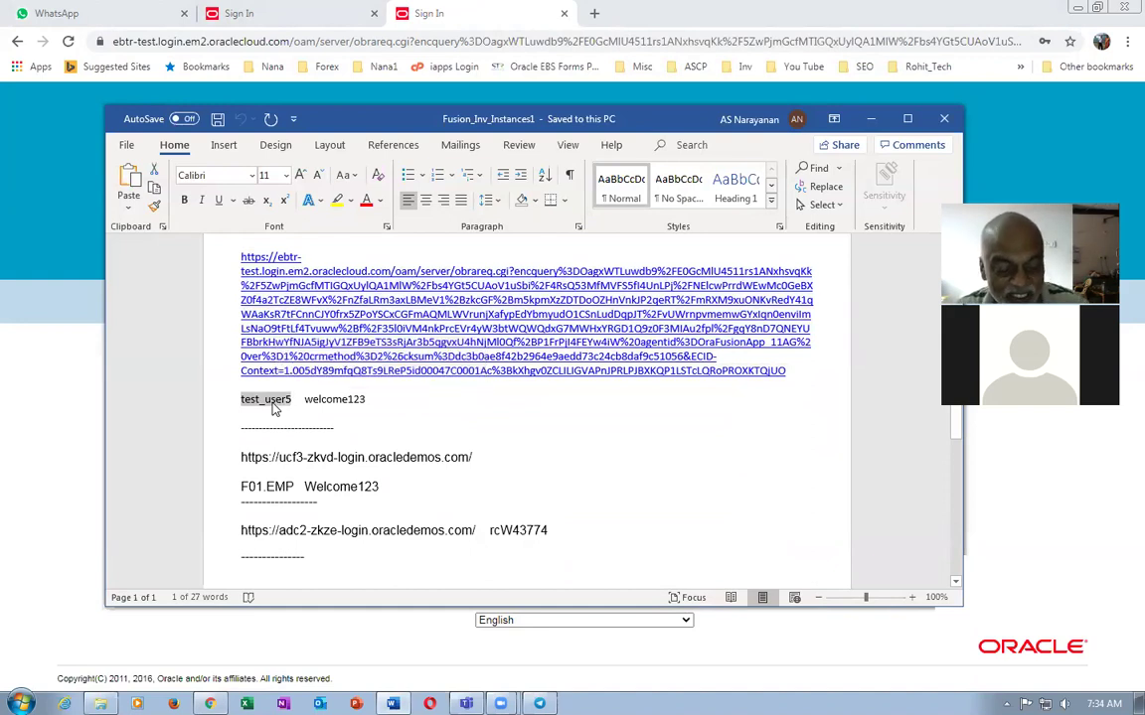
{"action": "key", "text": "alt+Tab"}
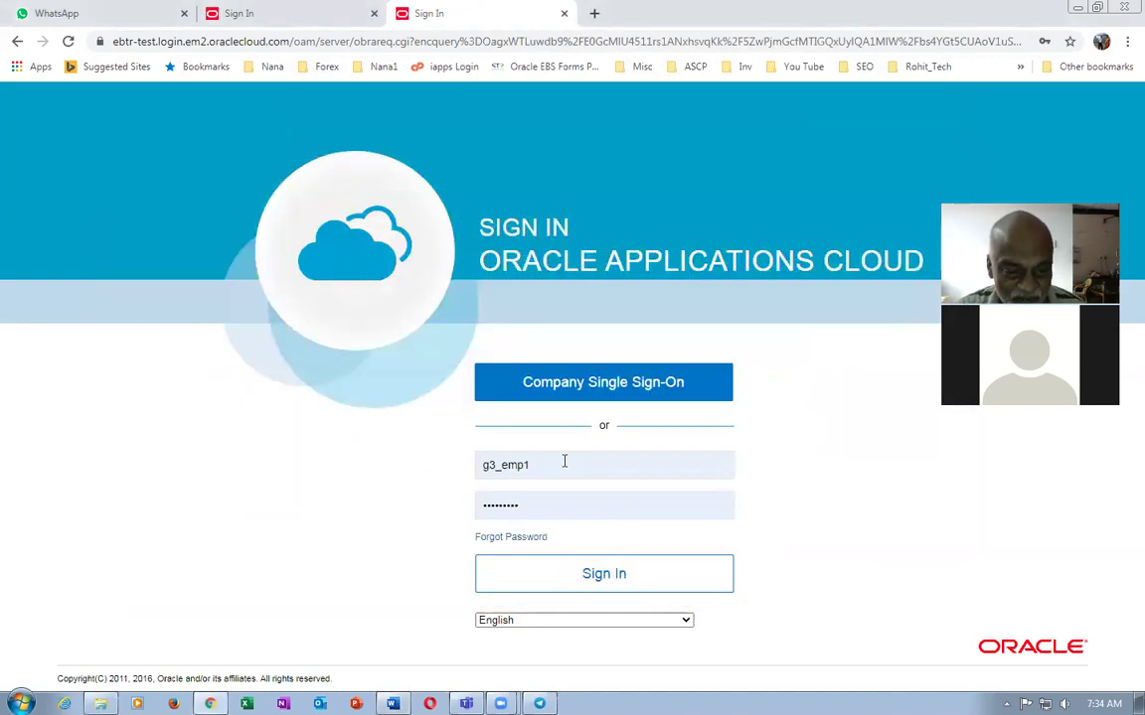
{"action": "double_click", "coordinate": [565, 464]}
{"action": "key", "text": "ctrl+v"}
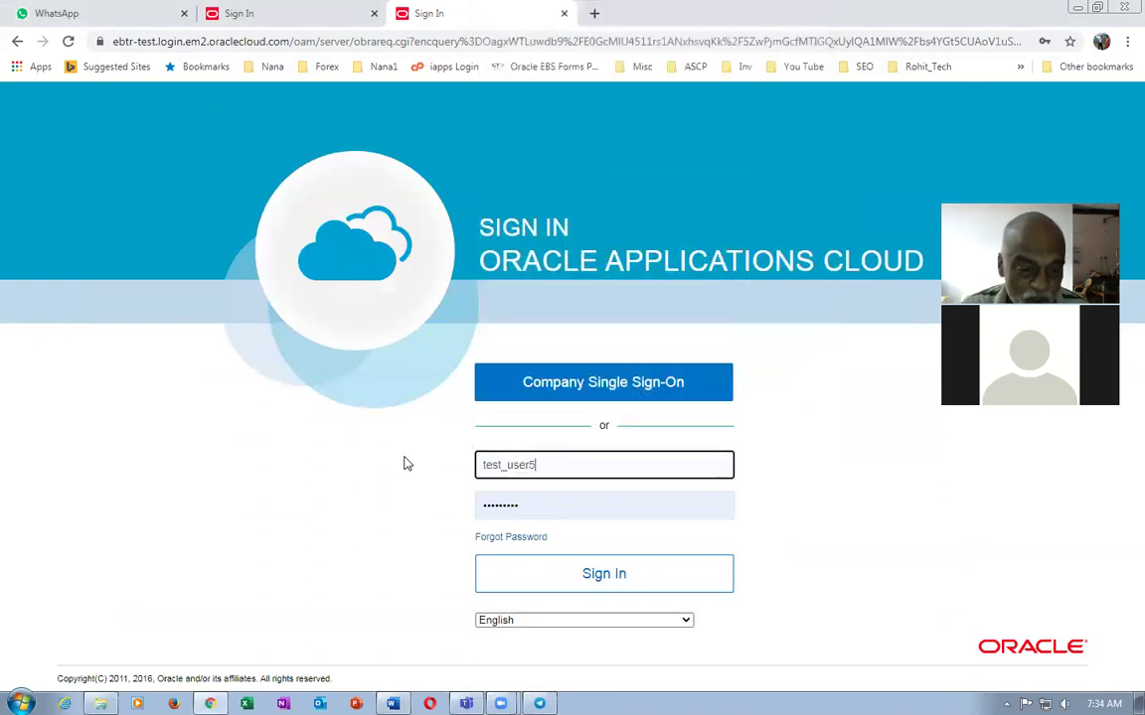
Step: Replace the saved password with the test user's password and sign in
{"action": "left_click", "coordinate": [530, 507]}
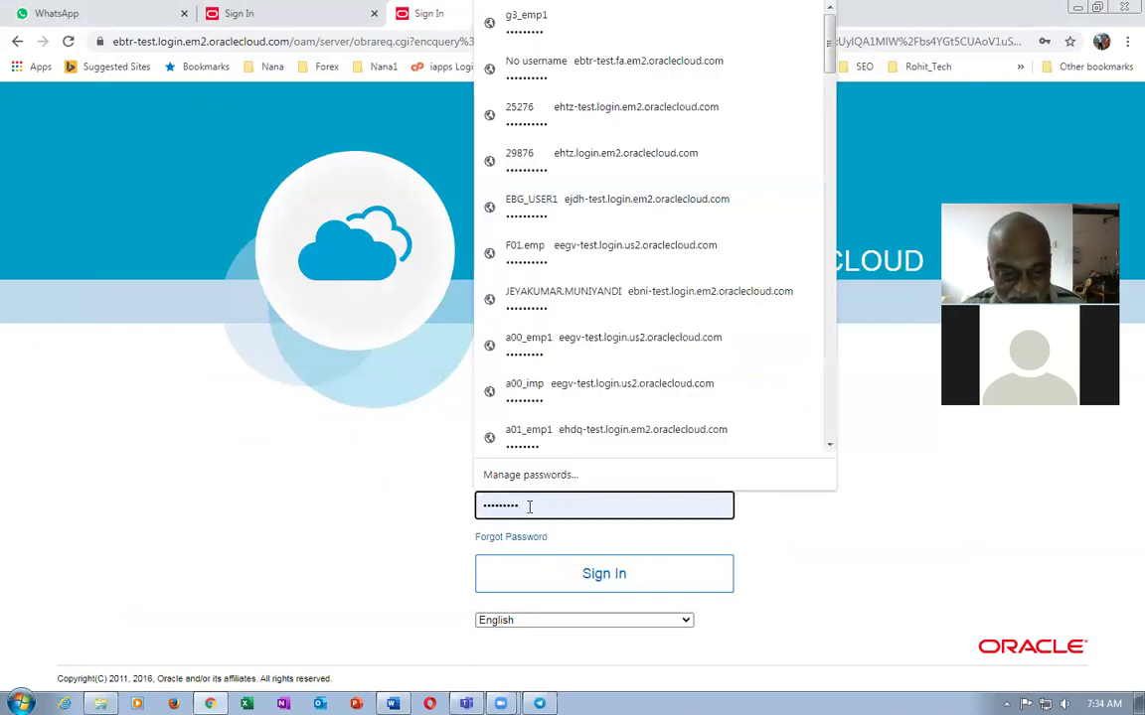
{"action": "key", "text": "ctrl+a"}
{"action": "key", "text": "BackSpace"}
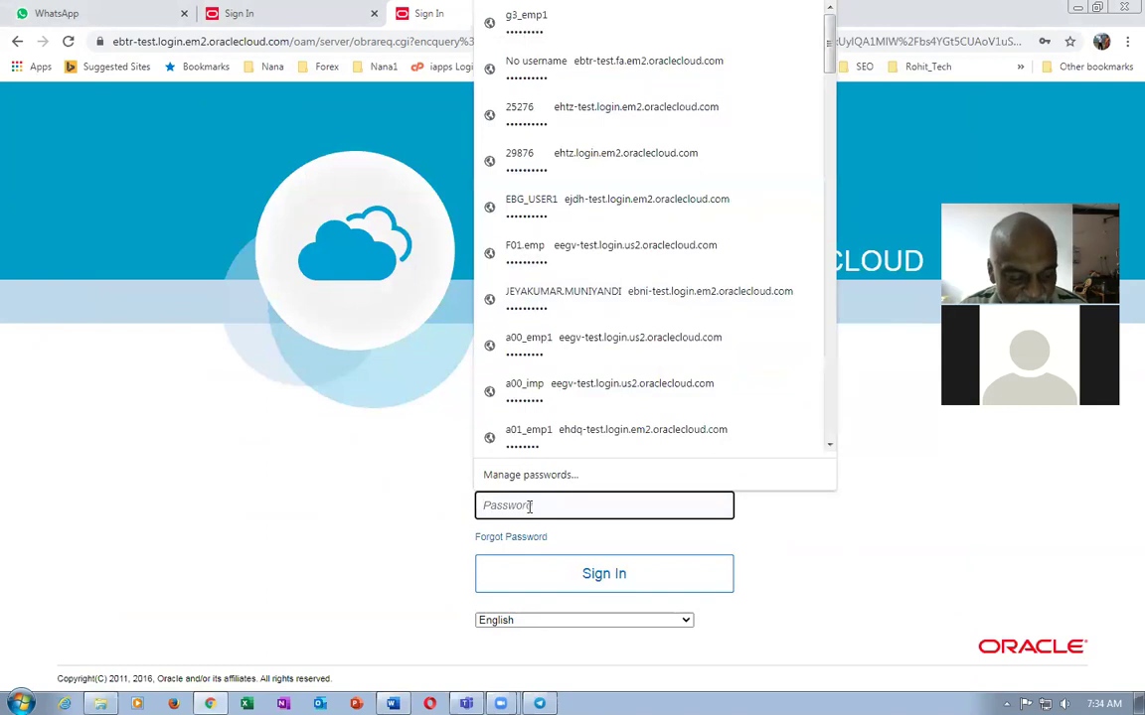
{"action": "key", "text": "alt+Tab"}
{"action": "key", "text": "alt+Tab"}
{"action": "type", "text": "W"}
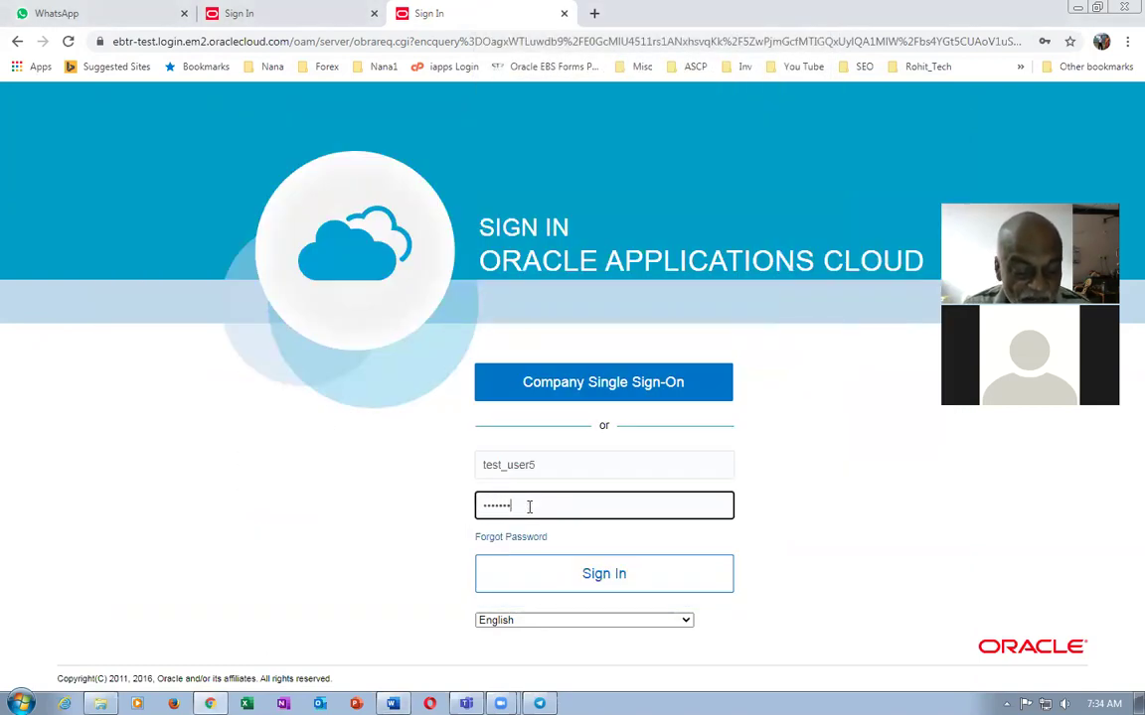
{"action": "left_click", "coordinate": [664, 582]}
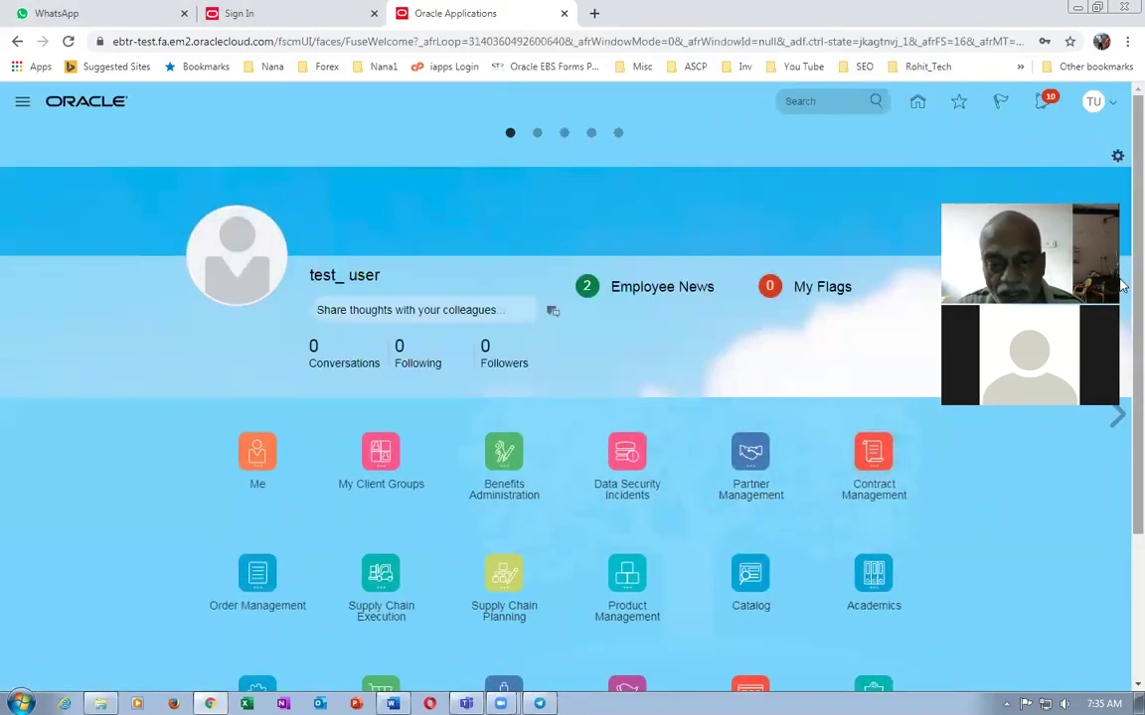
Step: Expand the Product Management tile and open Product Information Management
{"action": "scroll", "coordinate": [1120, 398], "scroll_direction": "down", "scroll_amount": 2}
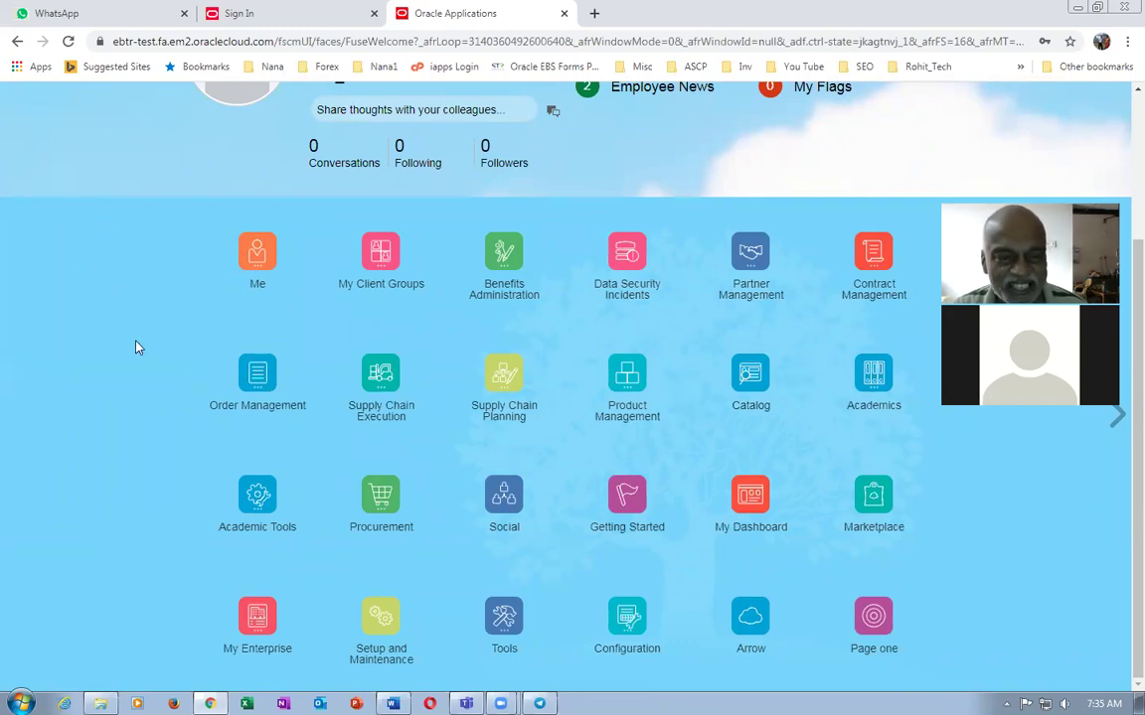
{"action": "left_click", "coordinate": [629, 374]}
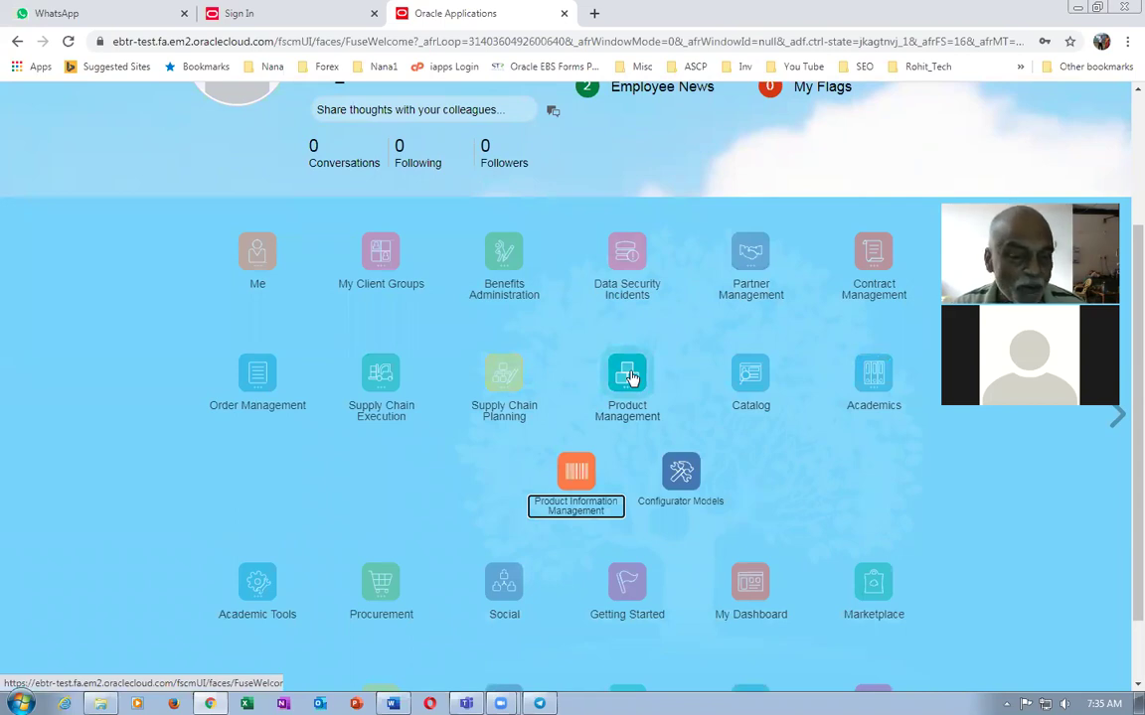
{"action": "left_click", "coordinate": [576, 472]}
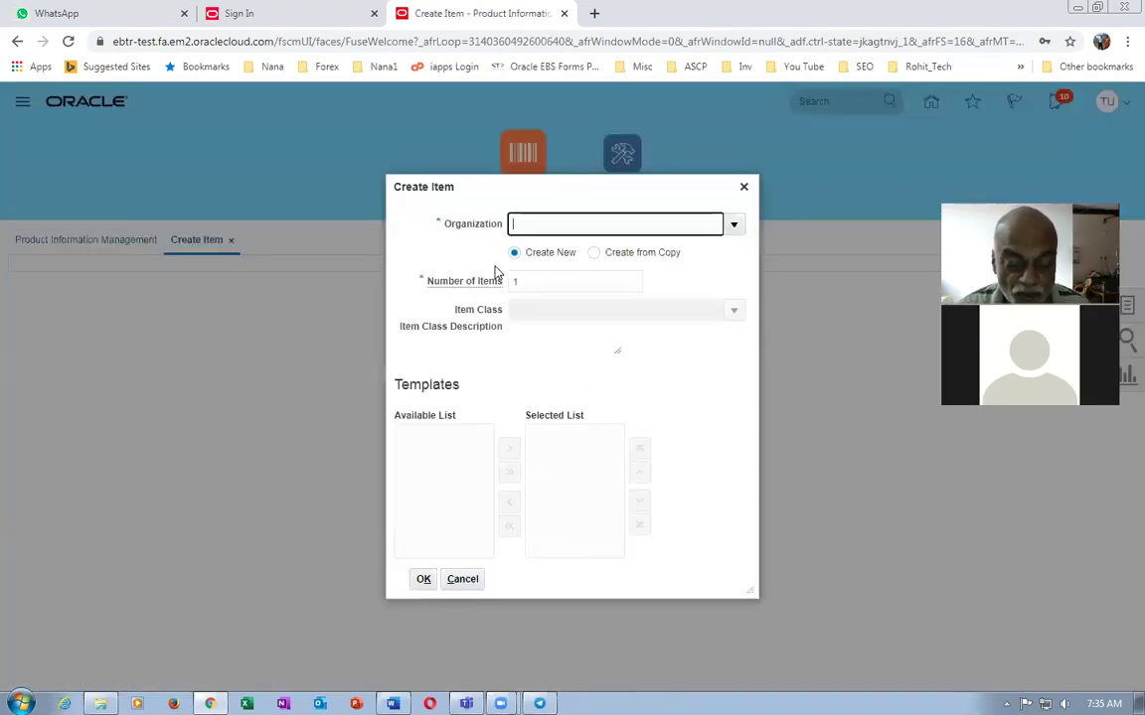
Step: Set the new item's organization to P500 and search the item class for root, finding none
{"action": "type", "text": "P500"}
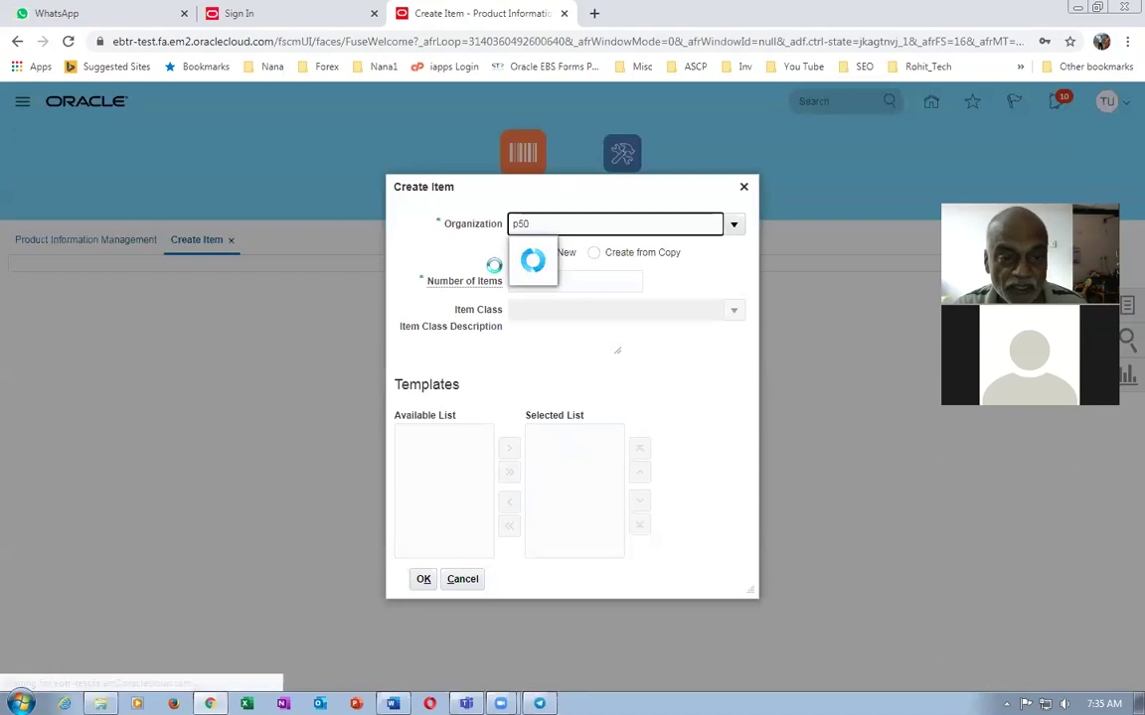
{"action": "left_click", "coordinate": [541, 250]}
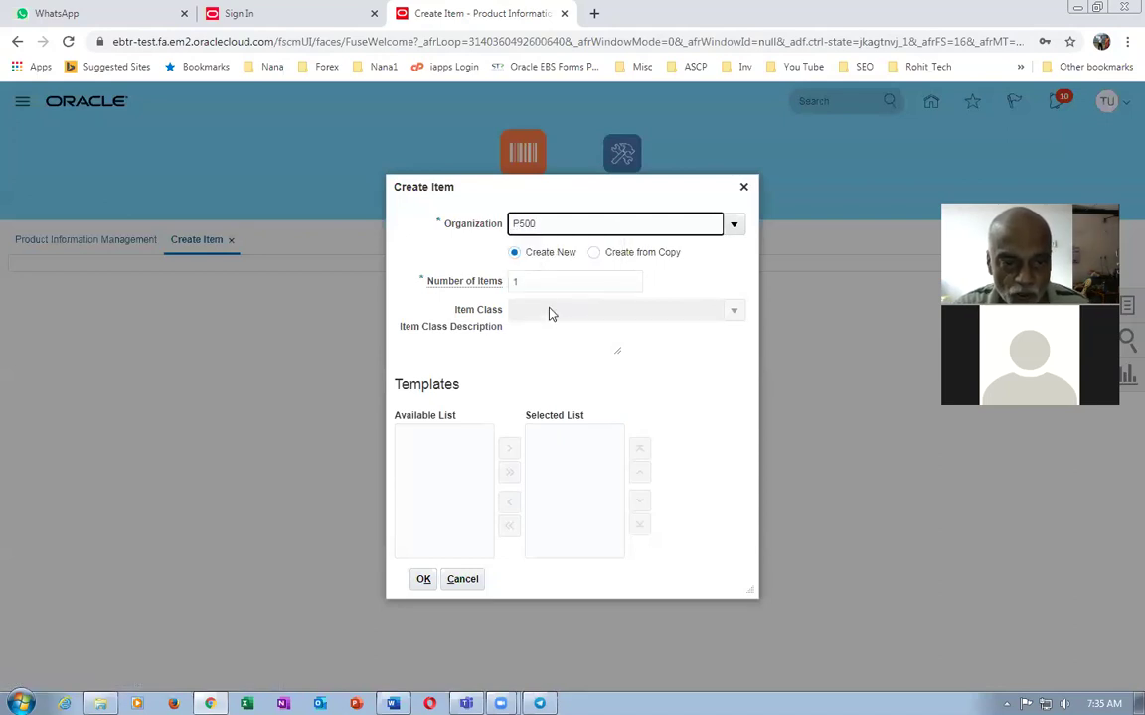
{"action": "left_click", "coordinate": [547, 309]}
{"action": "type", "text": "root"}
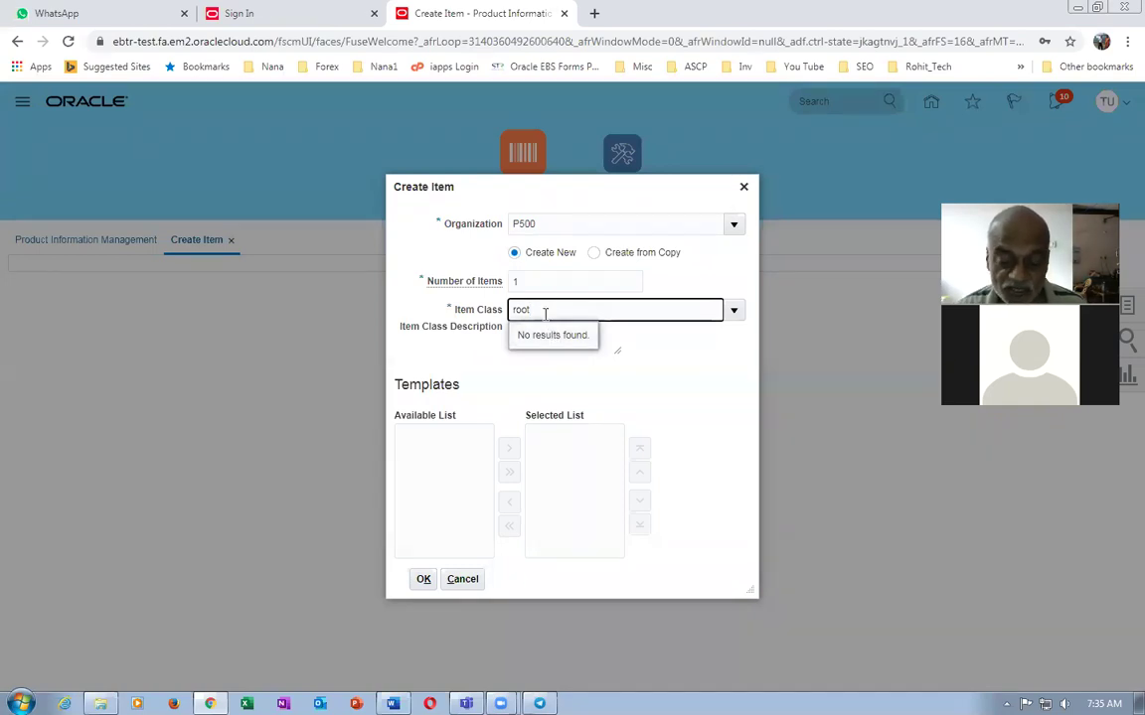
{"action": "key", "text": "BackSpace"}
{"action": "key", "text": "BackSpace"}
{"action": "key", "text": "BackSpace"}
Step: Switch the organization to 000 and retry root as the item class, without a match
{"action": "left_click", "coordinate": [547, 226]}
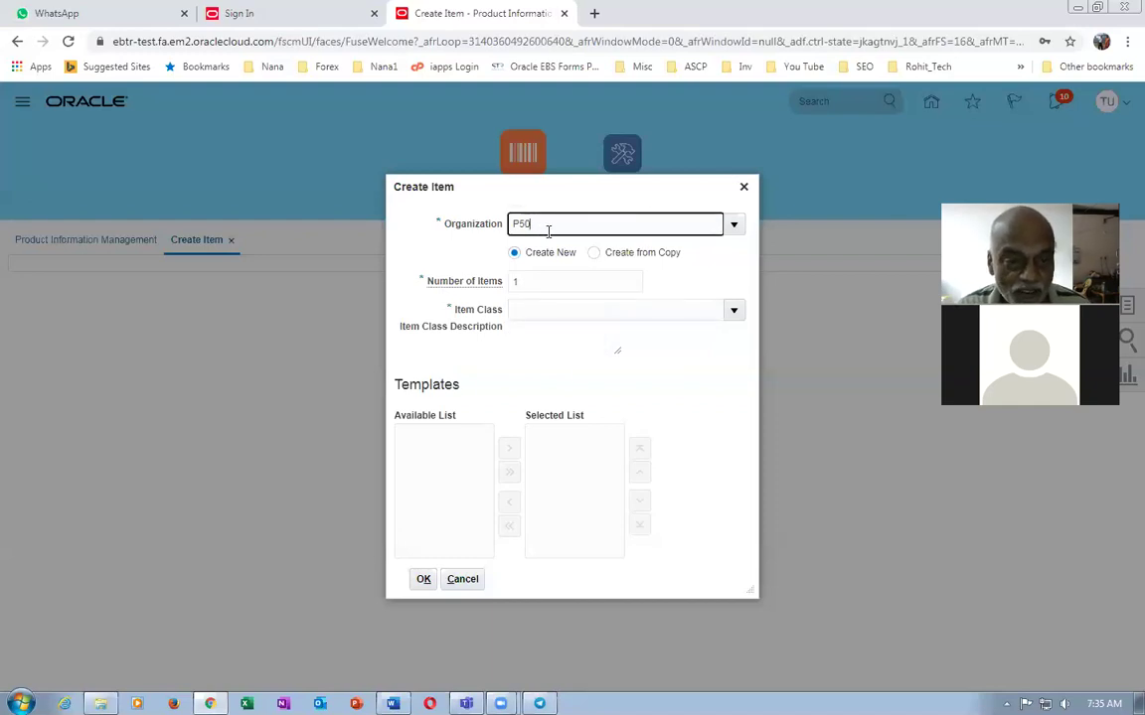
{"action": "key", "text": "BackSpace"}
{"action": "key", "text": "BackSpace"}
{"action": "key", "text": "BackSpace"}
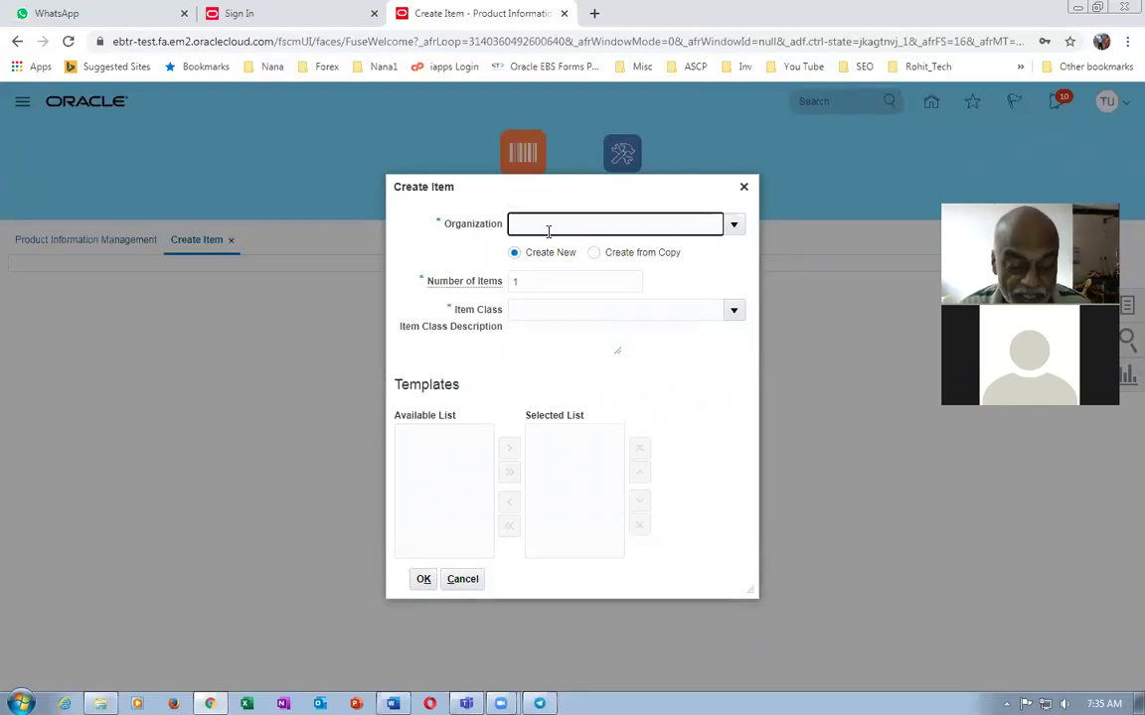
{"action": "type", "text": "000"}
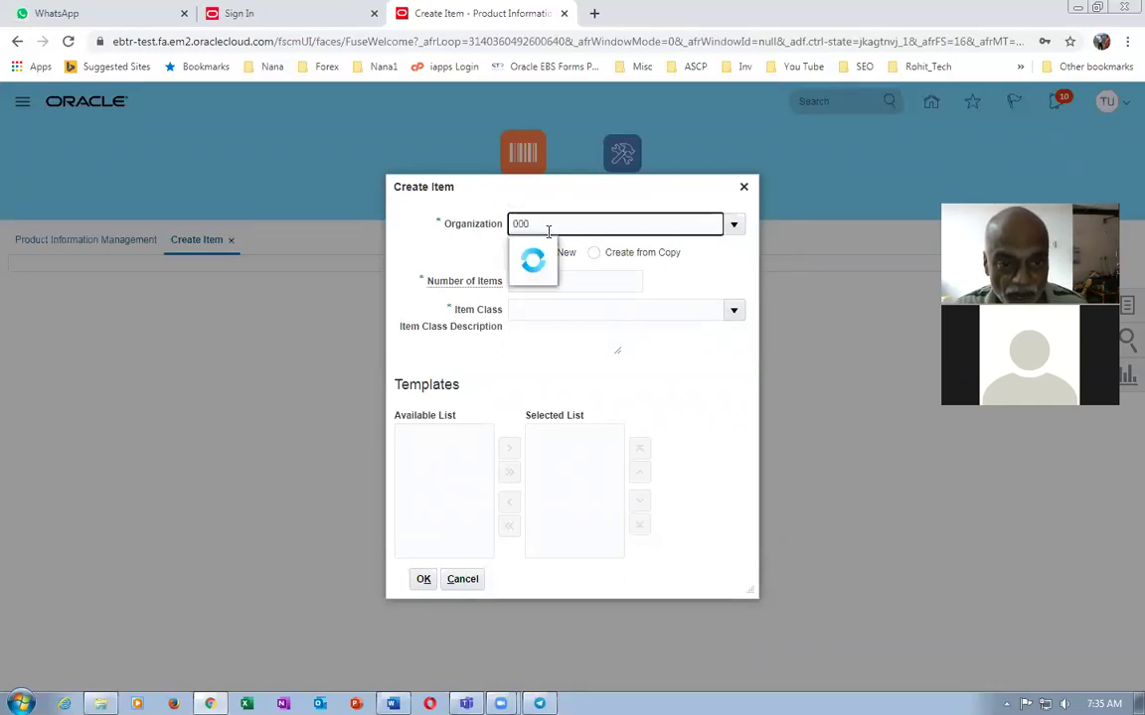
{"action": "left_click", "coordinate": [536, 249]}
{"action": "left_click", "coordinate": [585, 313]}
{"action": "type", "text": "root"}
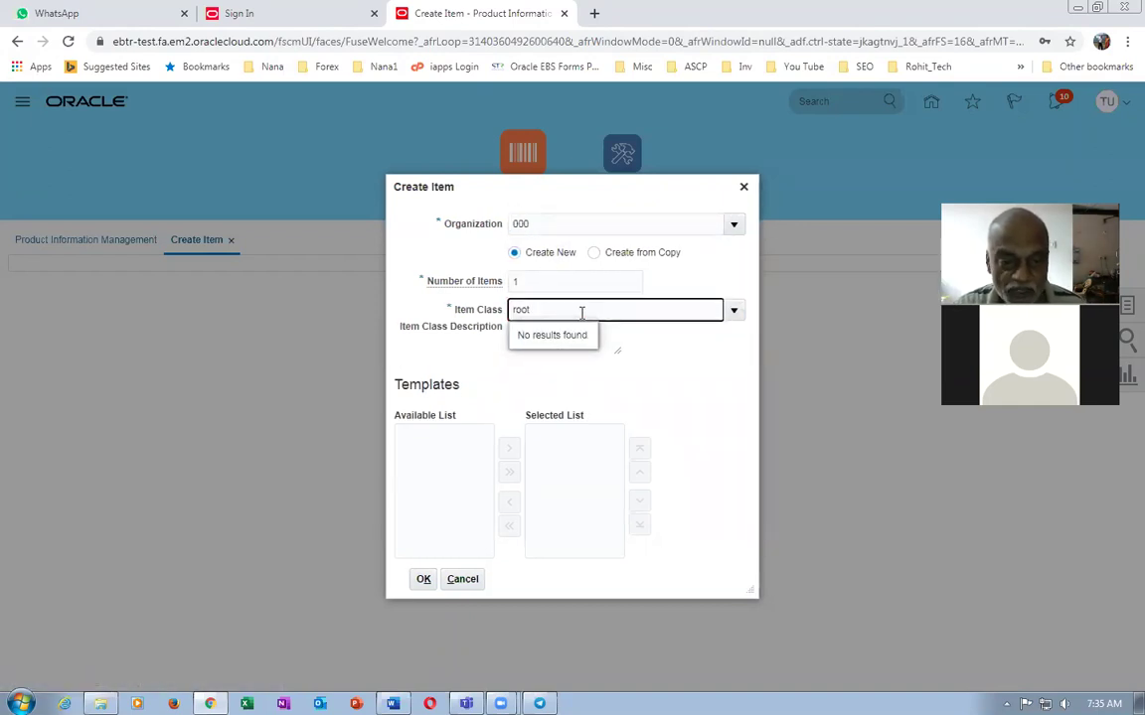
{"action": "key", "text": "BackSpace"}
{"action": "key", "text": "BackSpace"}
{"action": "key", "text": "BackSpace"}
{"action": "key", "text": "BackSpace"}
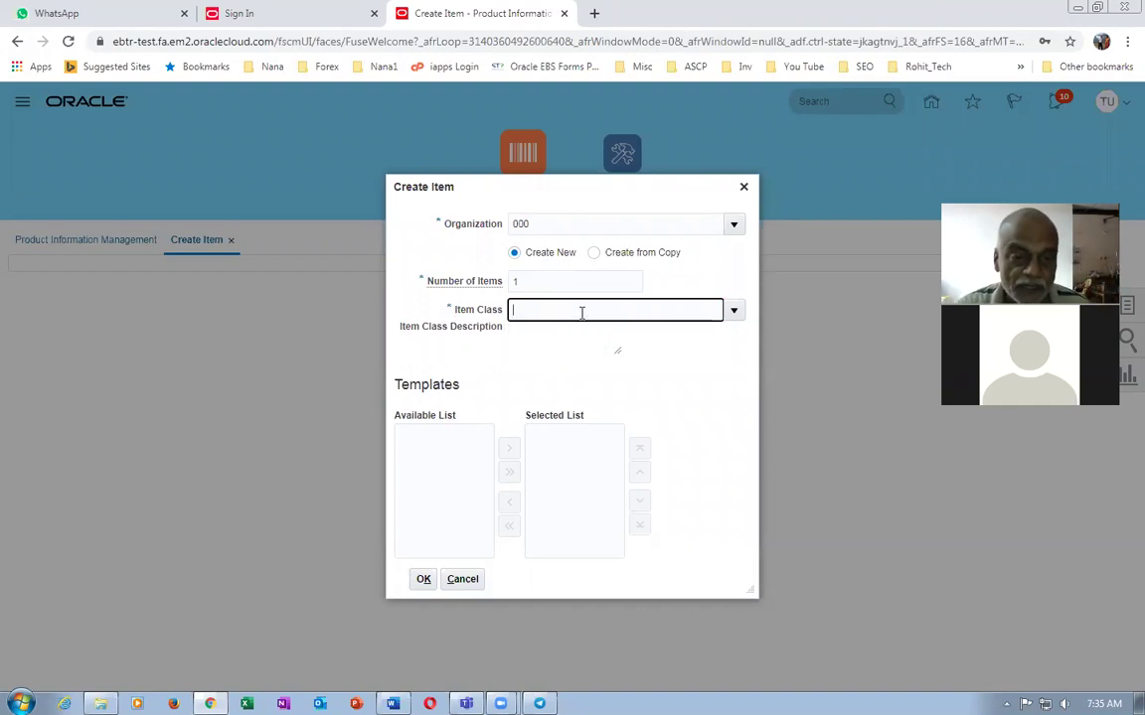
Step: Switch the organization to J500 and retry root as the item class, without a match
{"action": "left_click", "coordinate": [554, 223]}
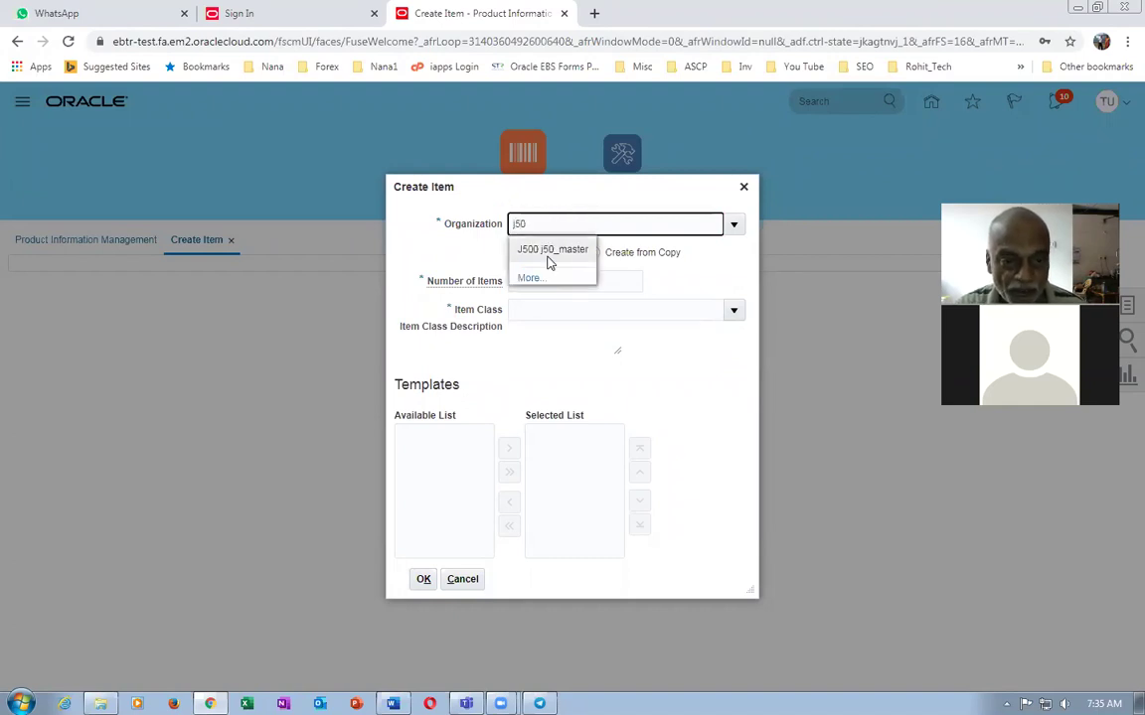
{"action": "left_click", "coordinate": [550, 252]}
{"action": "left_click", "coordinate": [548, 309]}
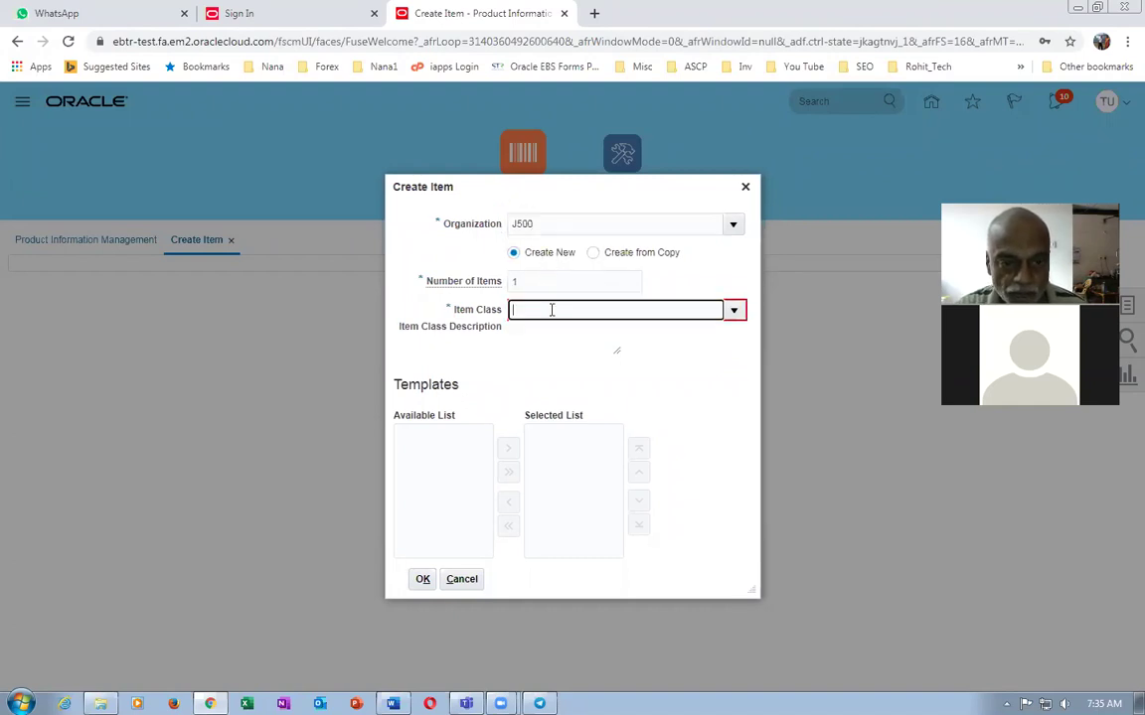
{"action": "type", "text": "root"}
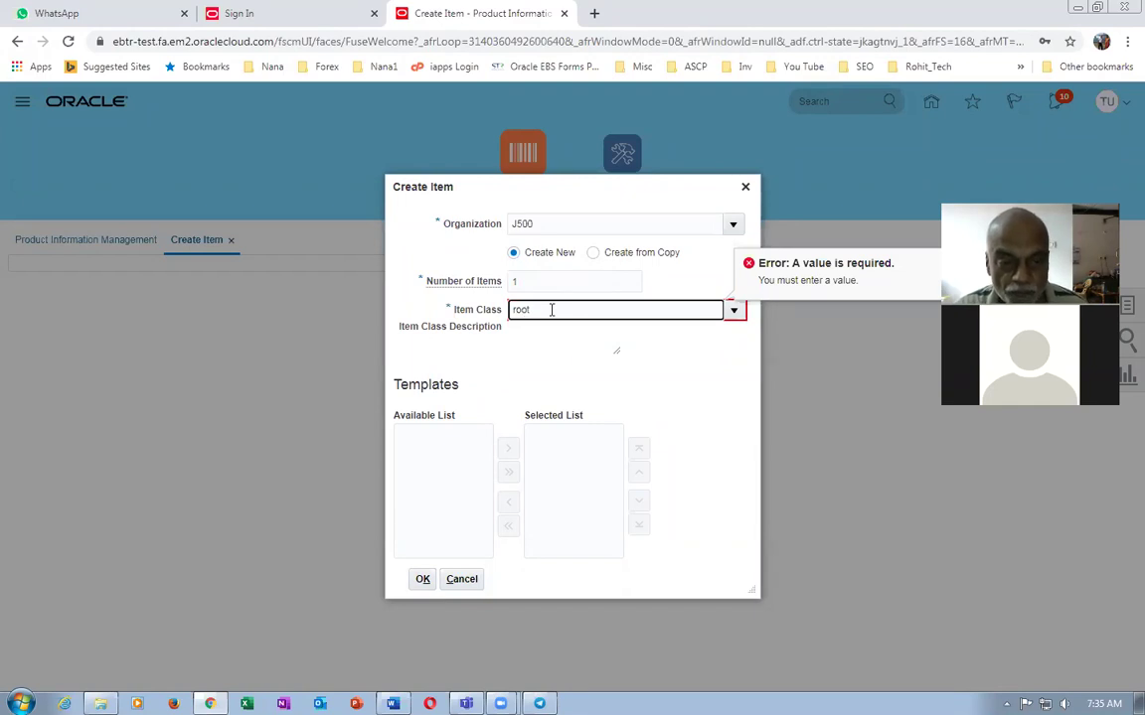
{"action": "key", "text": "BackSpace"}
{"action": "key", "text": "BackSpace"}
{"action": "key", "text": "BackSpace"}
{"action": "key", "text": "BackSpace"}
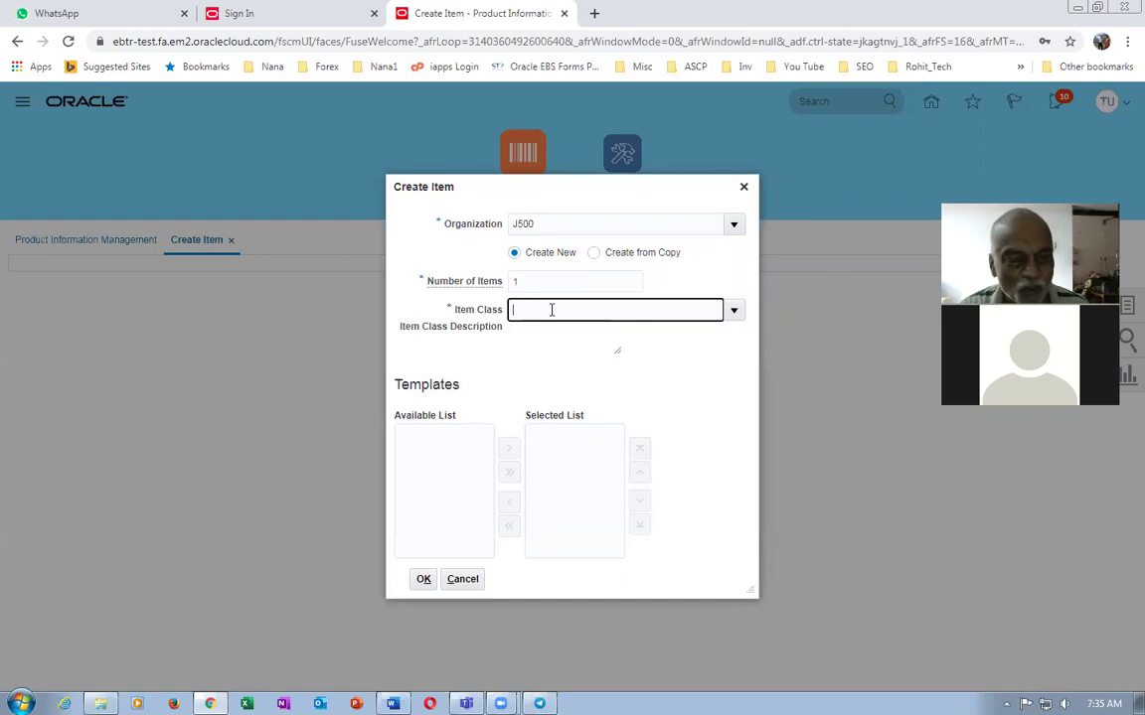
{"action": "left_click", "coordinate": [500, 360]}
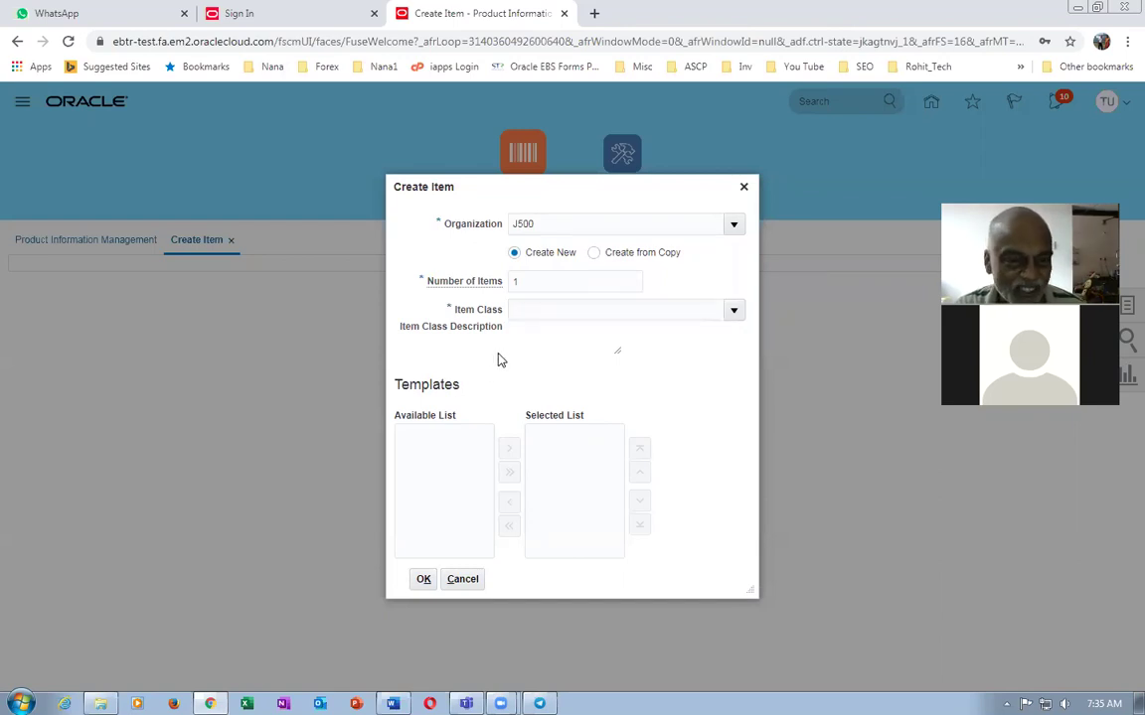
Step: Try organization A110 with item class root, then cancel the Create Item dialog
{"action": "left_click", "coordinate": [549, 224]}
{"action": "key", "text": "BackSpace"}
{"action": "key", "text": "BackSpace"}
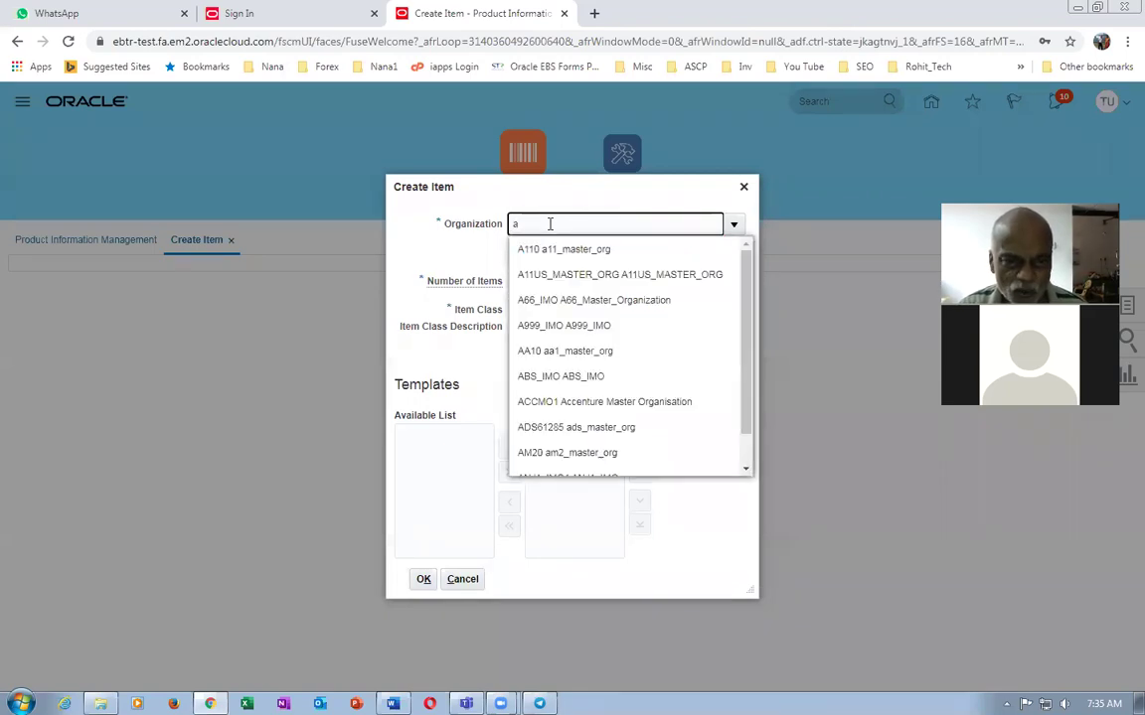
{"action": "left_click", "coordinate": [563, 250]}
{"action": "left_click", "coordinate": [554, 314]}
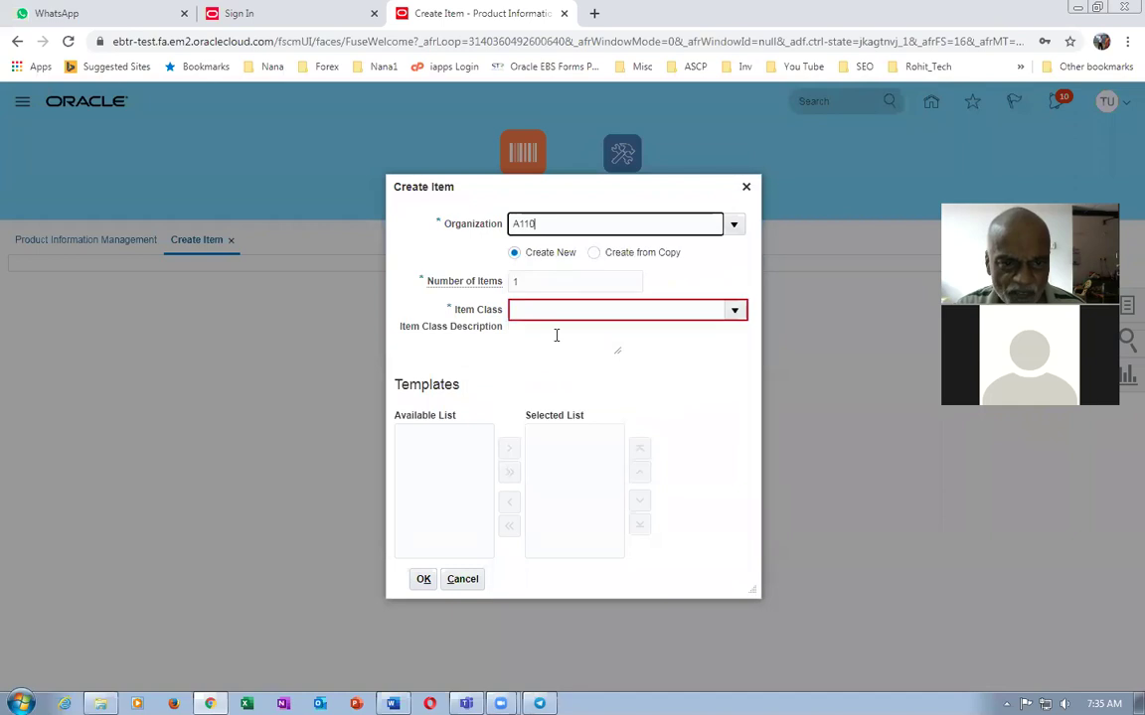
{"action": "type", "text": "root"}
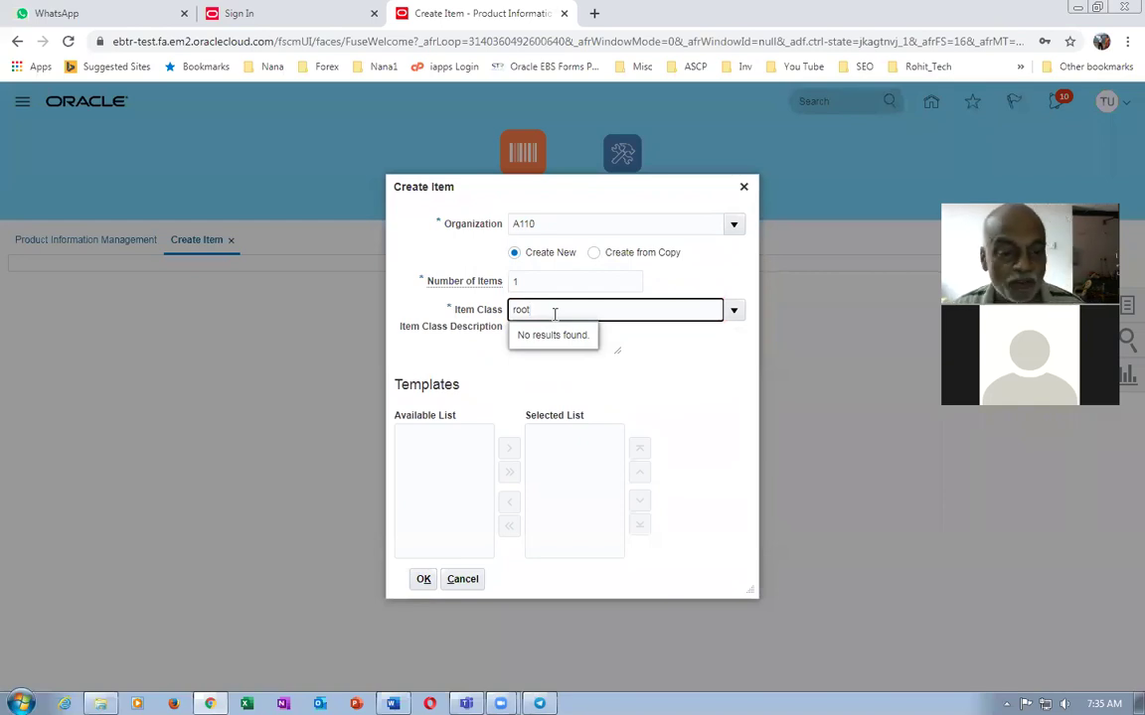
{"action": "key", "text": "BackSpace"}
{"action": "key", "text": "BackSpace"}
{"action": "key", "text": "BackSpace"}
{"action": "left_click", "coordinate": [465, 580]}
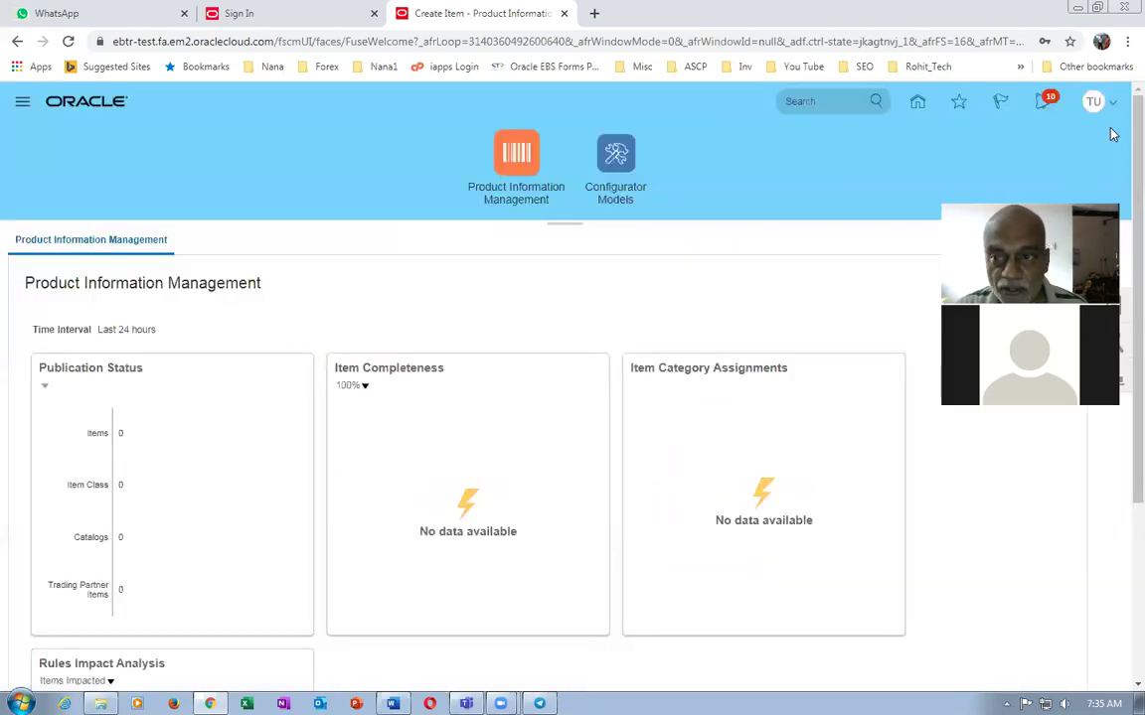
Step: In Setup and Maintenance, search tasks for man%item%class% and open Manage Item Classes
{"action": "left_click", "coordinate": [1104, 103]}
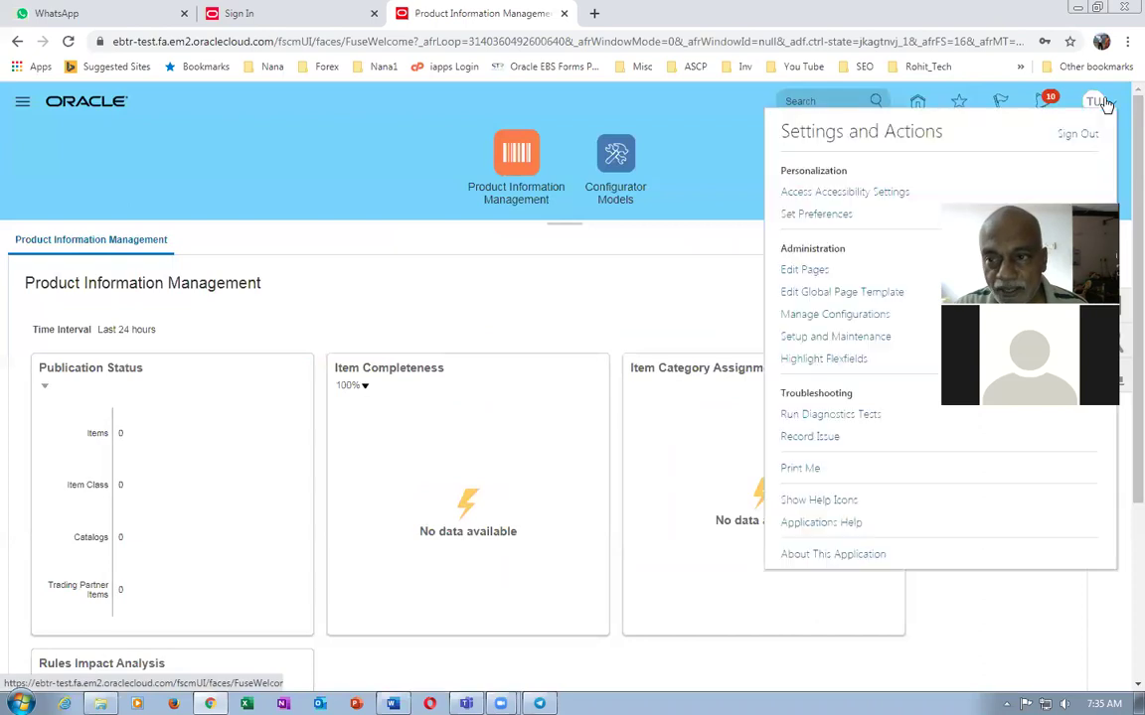
{"action": "left_click", "coordinate": [846, 337]}
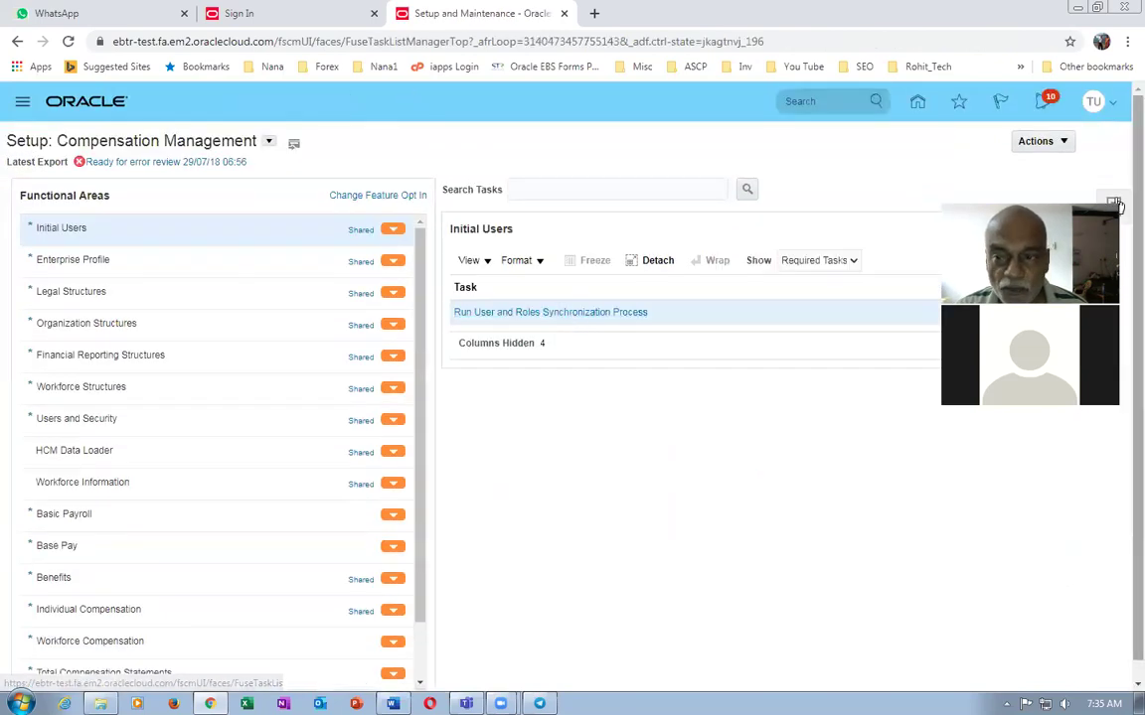
{"action": "left_click", "coordinate": [1114, 203]}
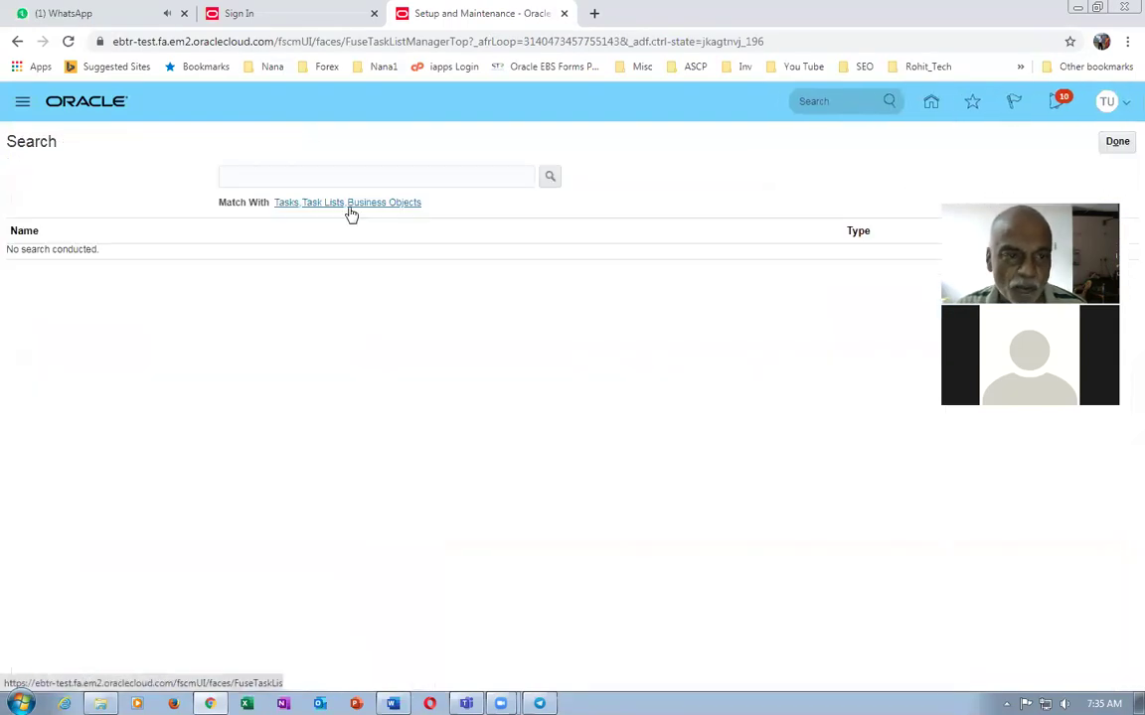
{"action": "left_click", "coordinate": [341, 180]}
{"action": "type", "text": "man%i"}
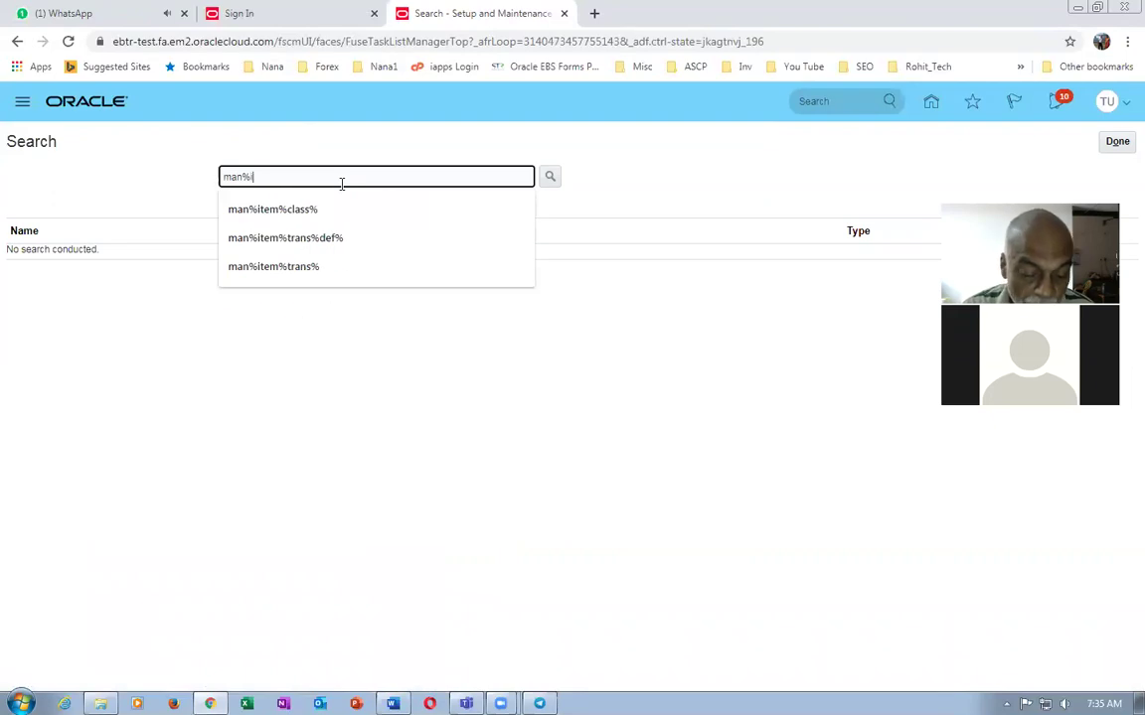
{"action": "type", "text": "tem%class%"}
{"action": "key", "text": "Return"}
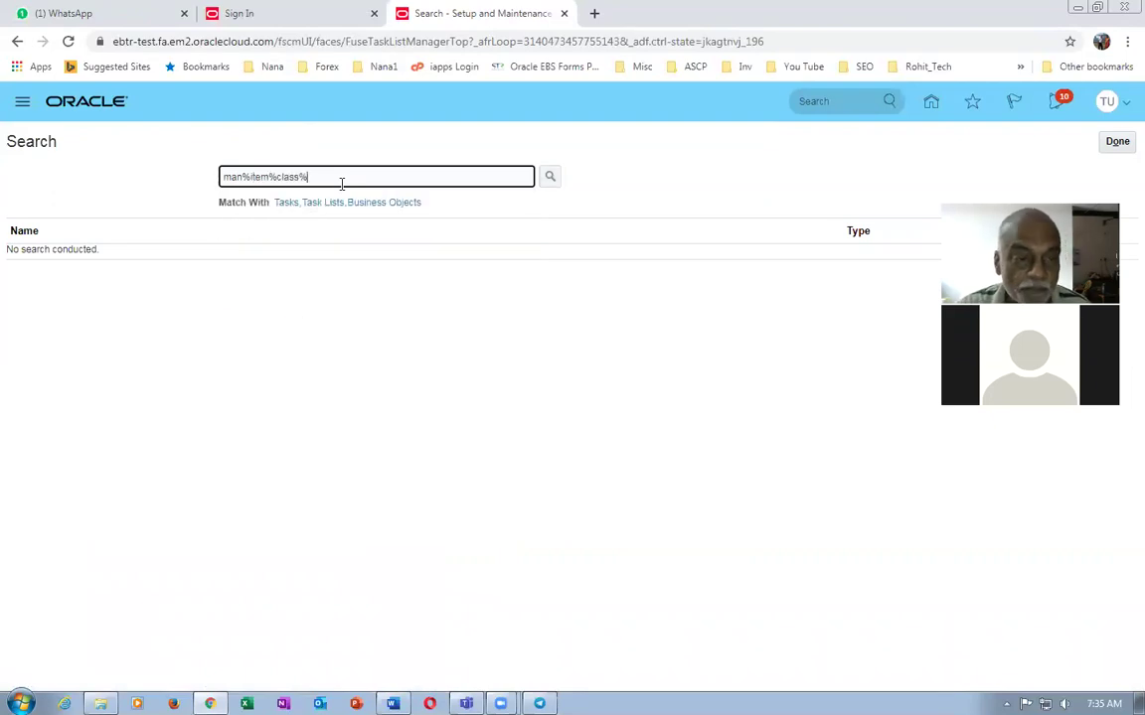
{"action": "left_click", "coordinate": [61, 306]}
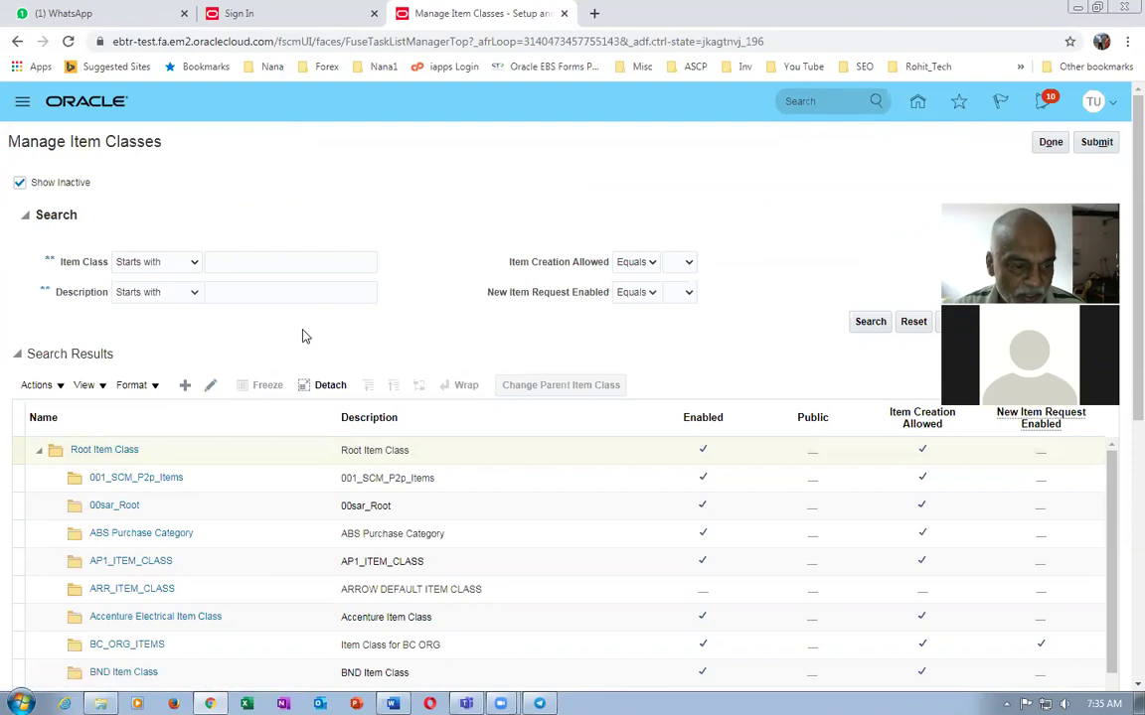
Step: Review Root Item Class and its B011 grant, then exit without saving to the home page
{"action": "left_click", "coordinate": [210, 386]}
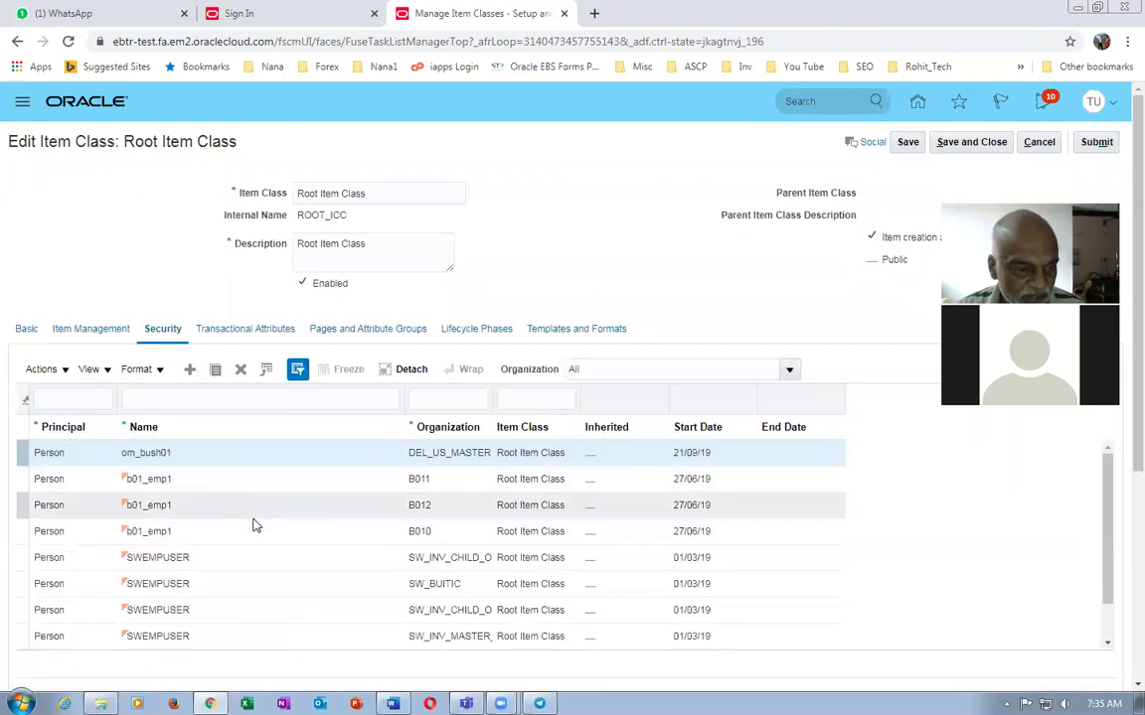
{"action": "left_click", "coordinate": [223, 485]}
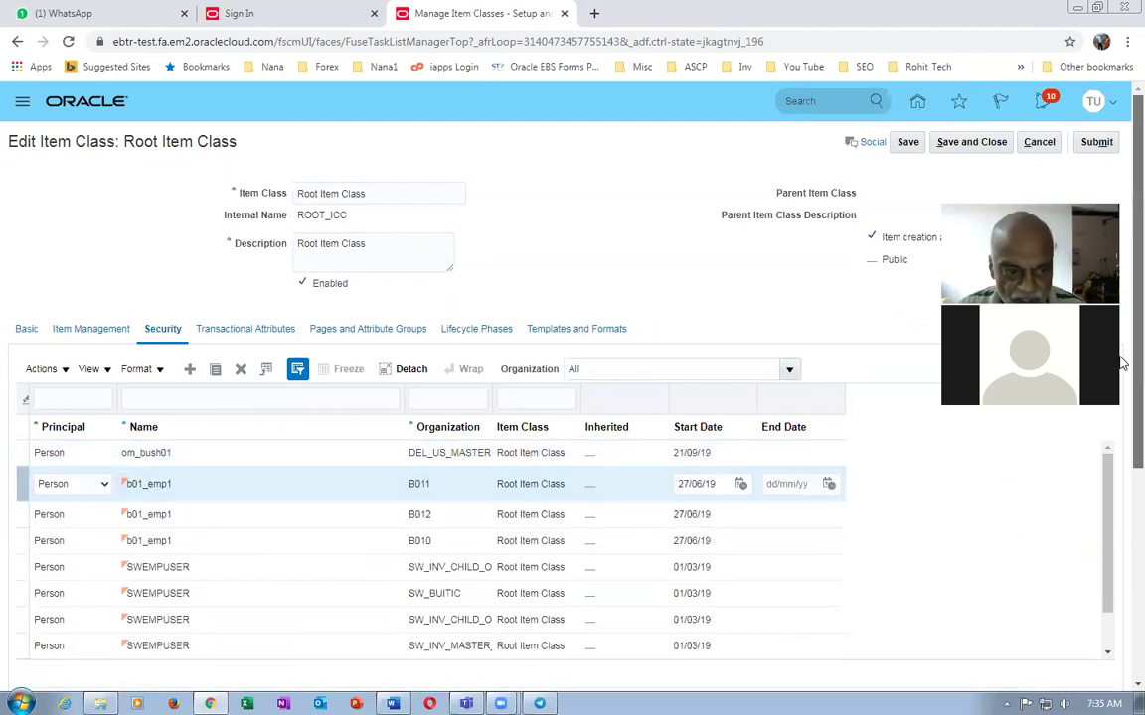
{"action": "scroll", "coordinate": [1119, 447], "scroll_direction": "down", "scroll_amount": 4}
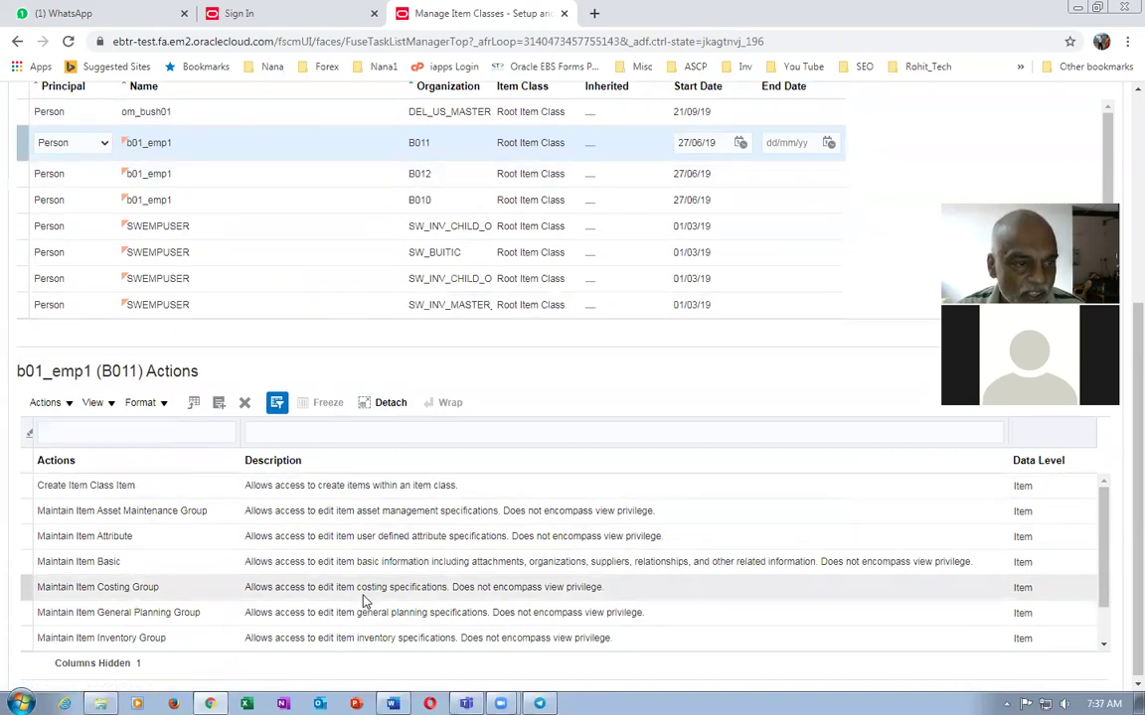
{"action": "scroll", "coordinate": [1123, 164], "scroll_direction": "up", "scroll_amount": 4}
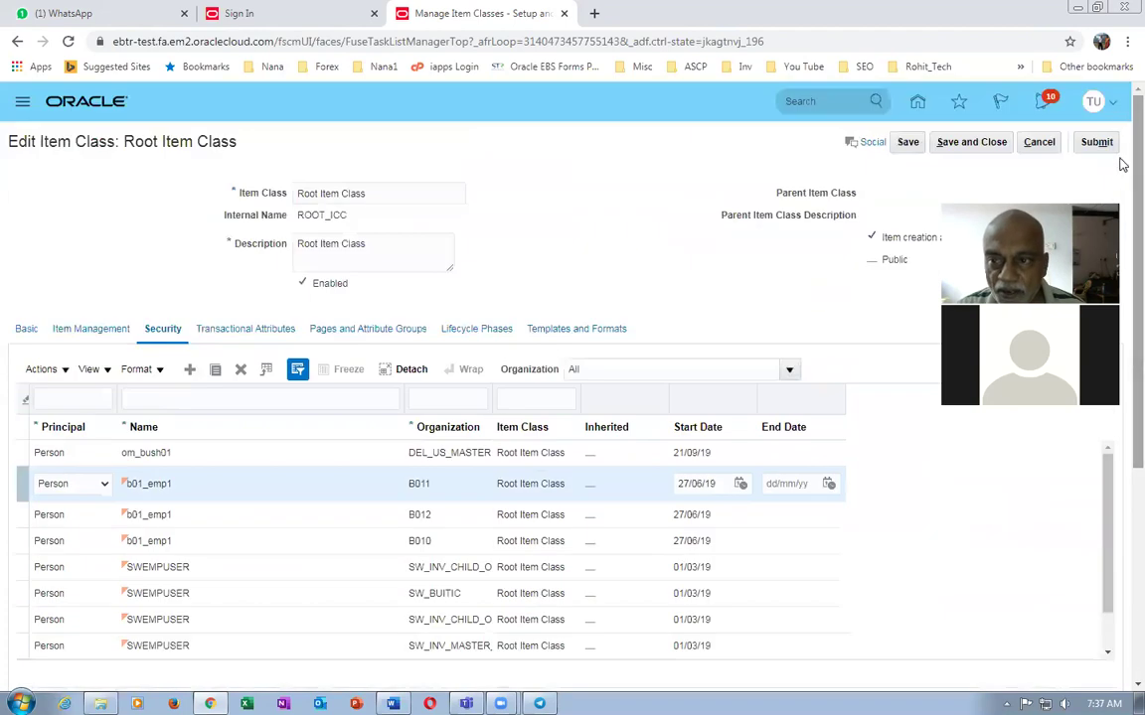
{"action": "left_click", "coordinate": [1036, 142]}
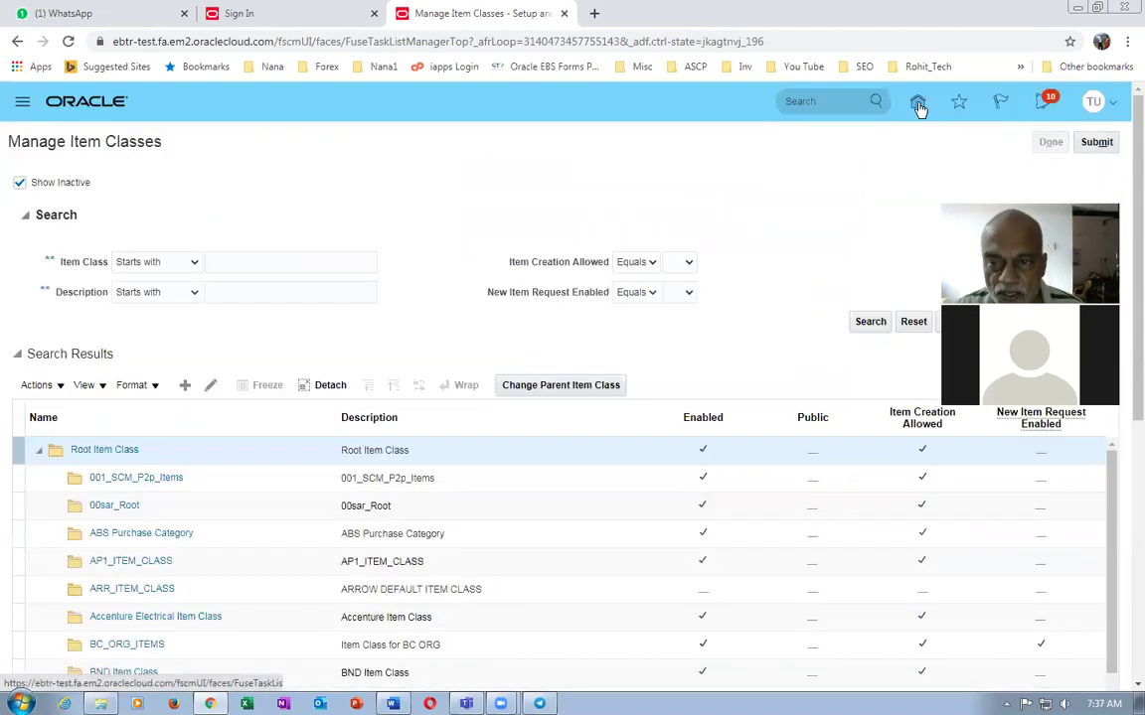
{"action": "left_click", "coordinate": [919, 104]}
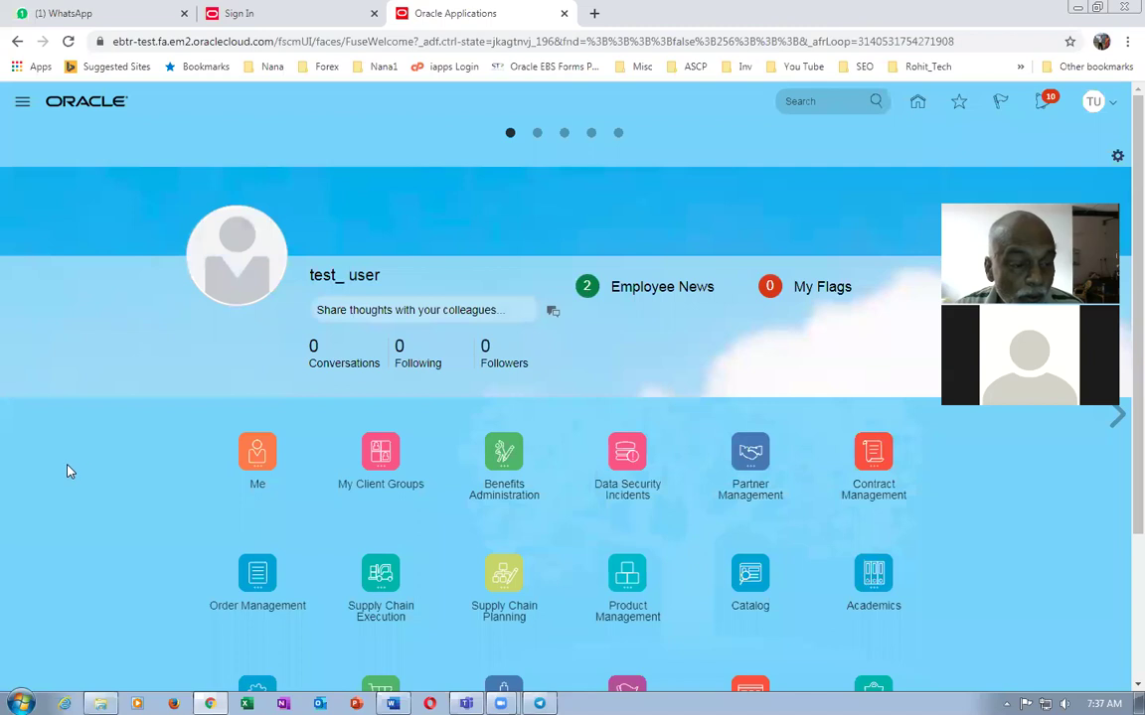
Step: Scroll the home page tiles, then switch to the WhatsApp tab with the App2Cloud chat
{"action": "scroll", "coordinate": [66, 477], "scroll_direction": "down", "scroll_amount": 2}
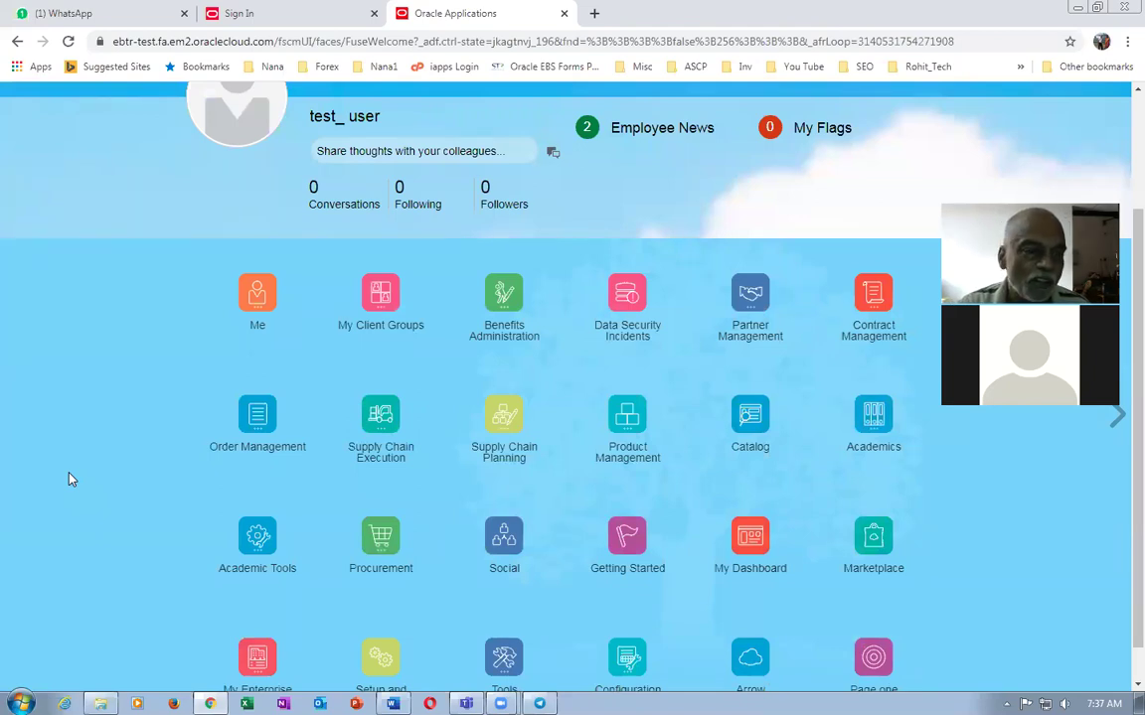
{"action": "left_click", "coordinate": [50, 15]}
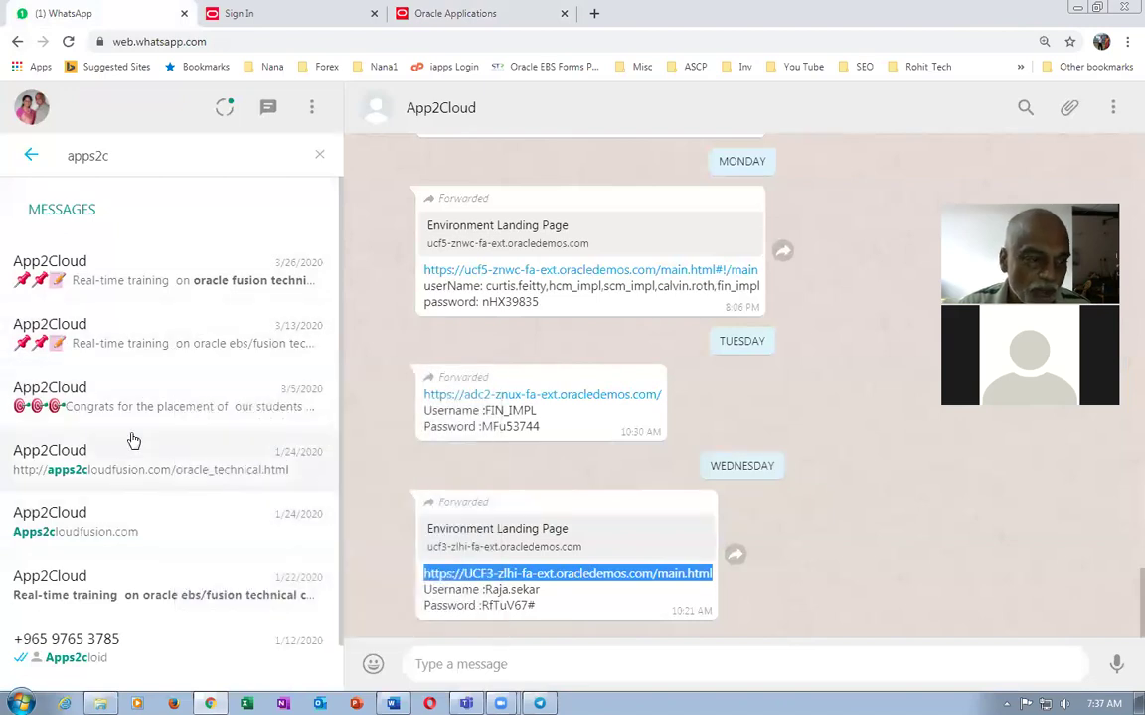
Step: Open Fusion SCM Discussions, read the administrator-access request, and return to Oracle Applications
{"action": "left_click", "coordinate": [146, 158]}
{"action": "key", "text": "BackSpace"}
{"action": "key", "text": "BackSpace"}
{"action": "key", "text": "BackSpace"}
{"action": "key", "text": "BackSpace"}
{"action": "key", "text": "BackSpace"}
{"action": "key", "text": "BackSpace"}
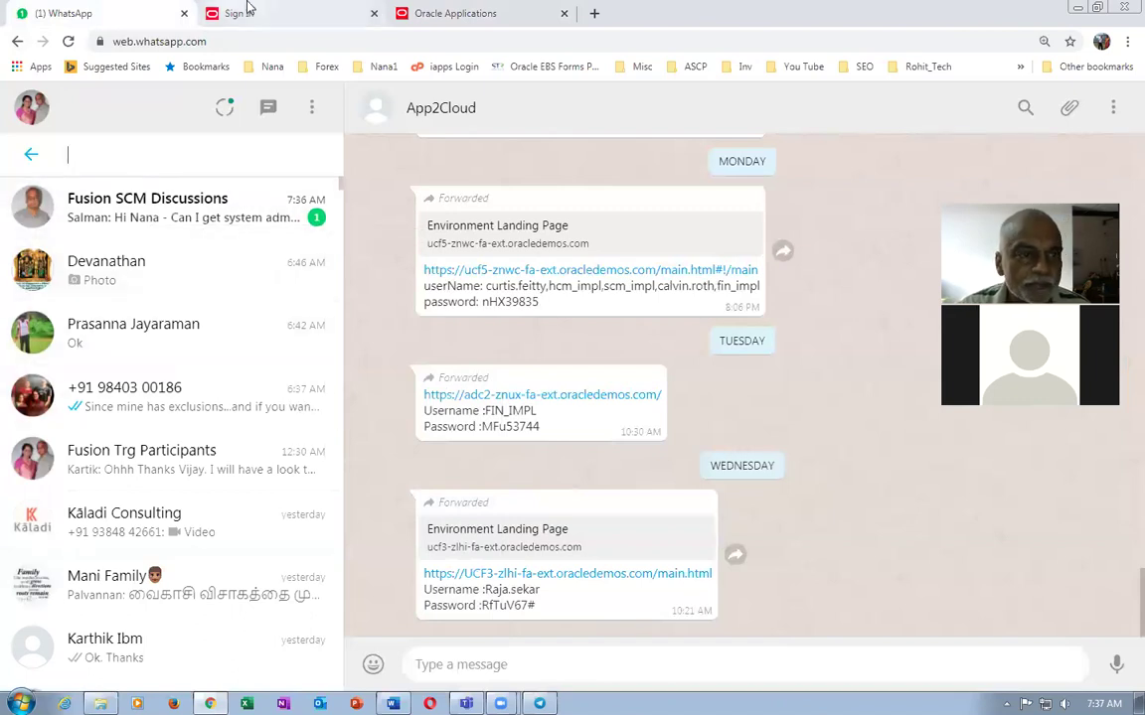
{"action": "left_click", "coordinate": [159, 209]}
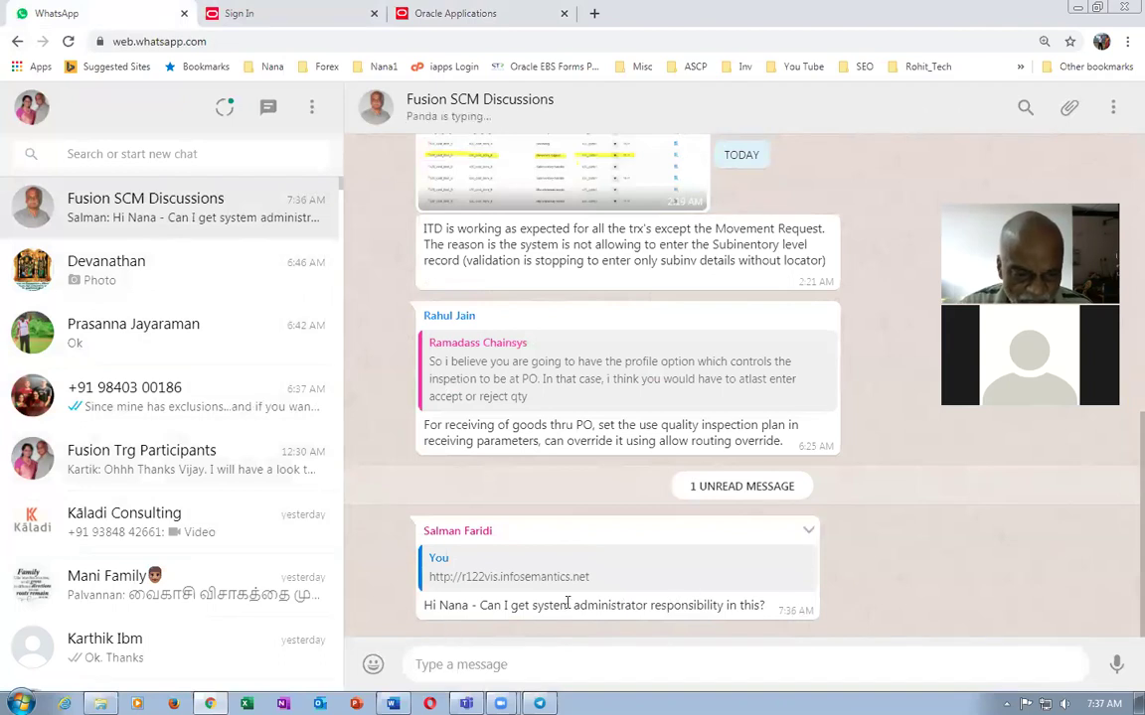
{"action": "left_click_drag", "start_coordinate": [452, 605], "coordinate": [721, 600]}
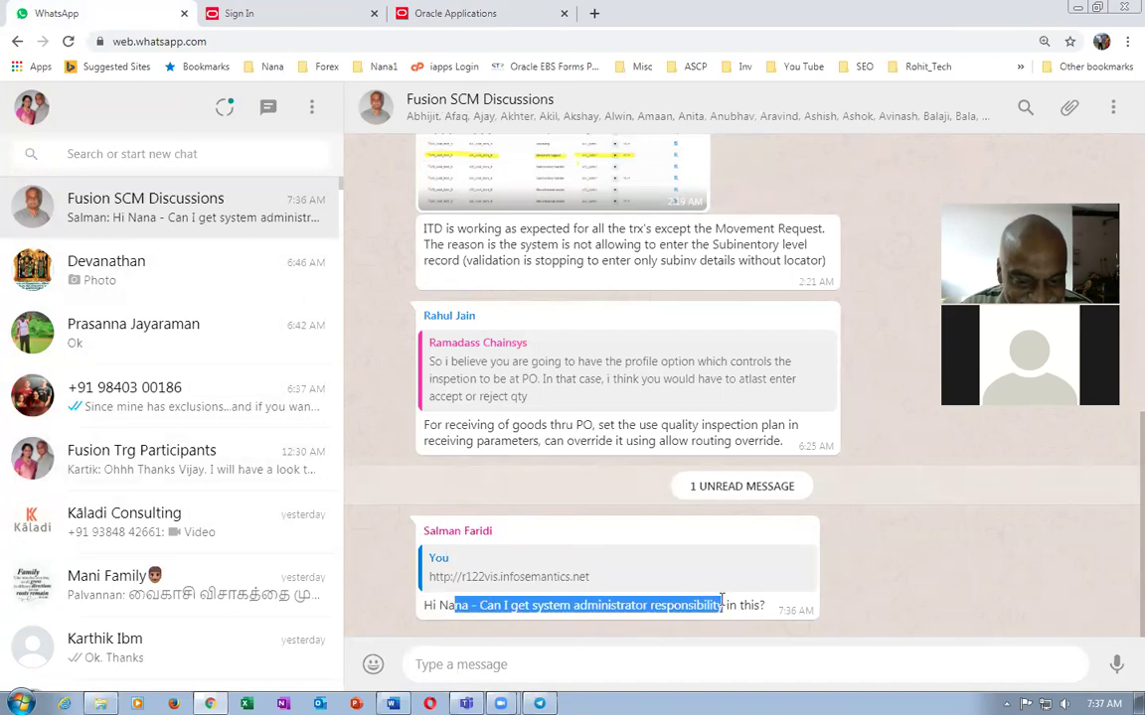
{"action": "left_click", "coordinate": [855, 568]}
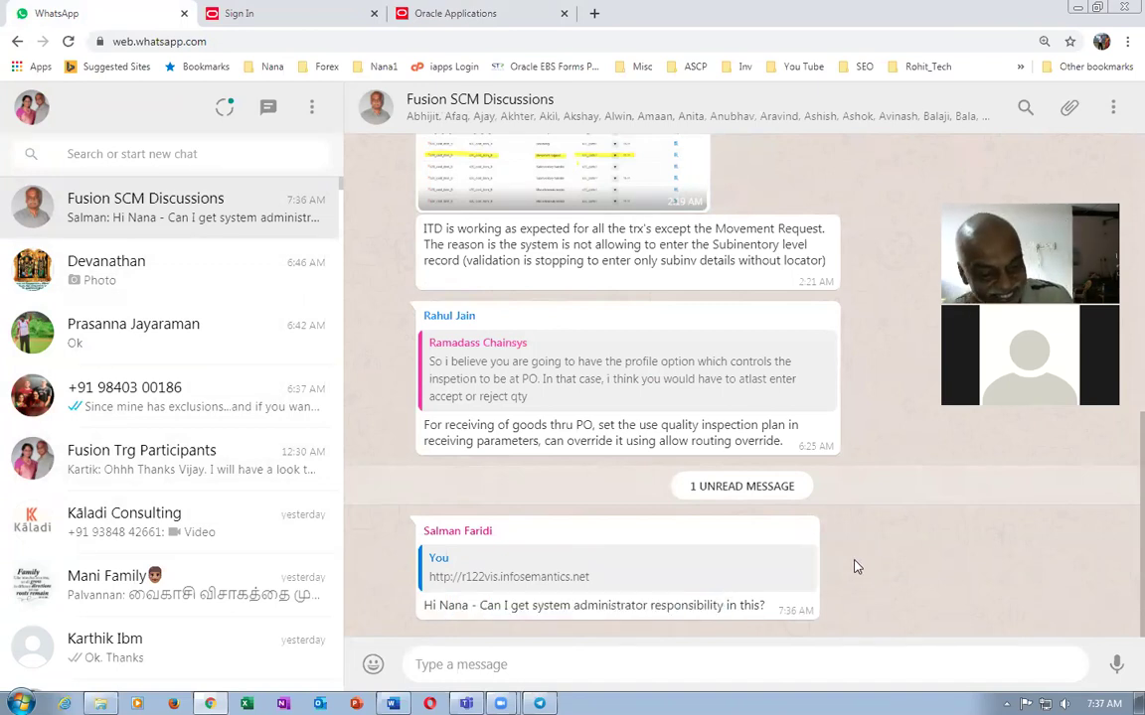
{"action": "left_click", "coordinate": [472, 13]}
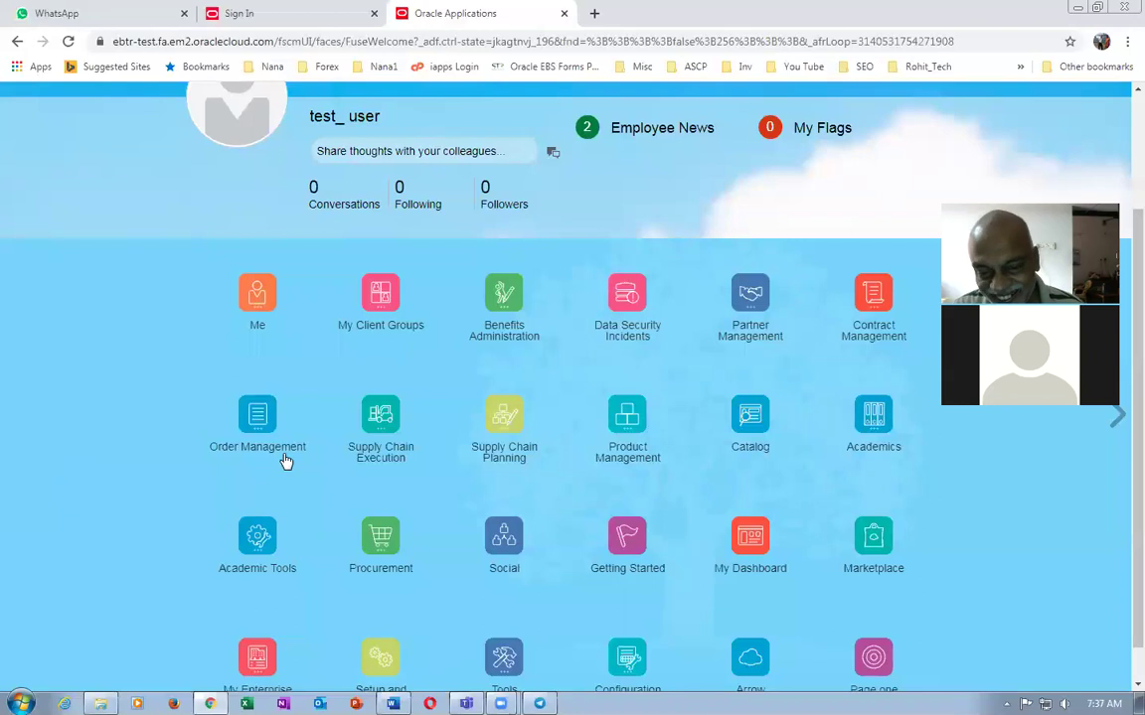
Step: Open Create Item from Product Information Management's task list
{"action": "left_click", "coordinate": [641, 425]}
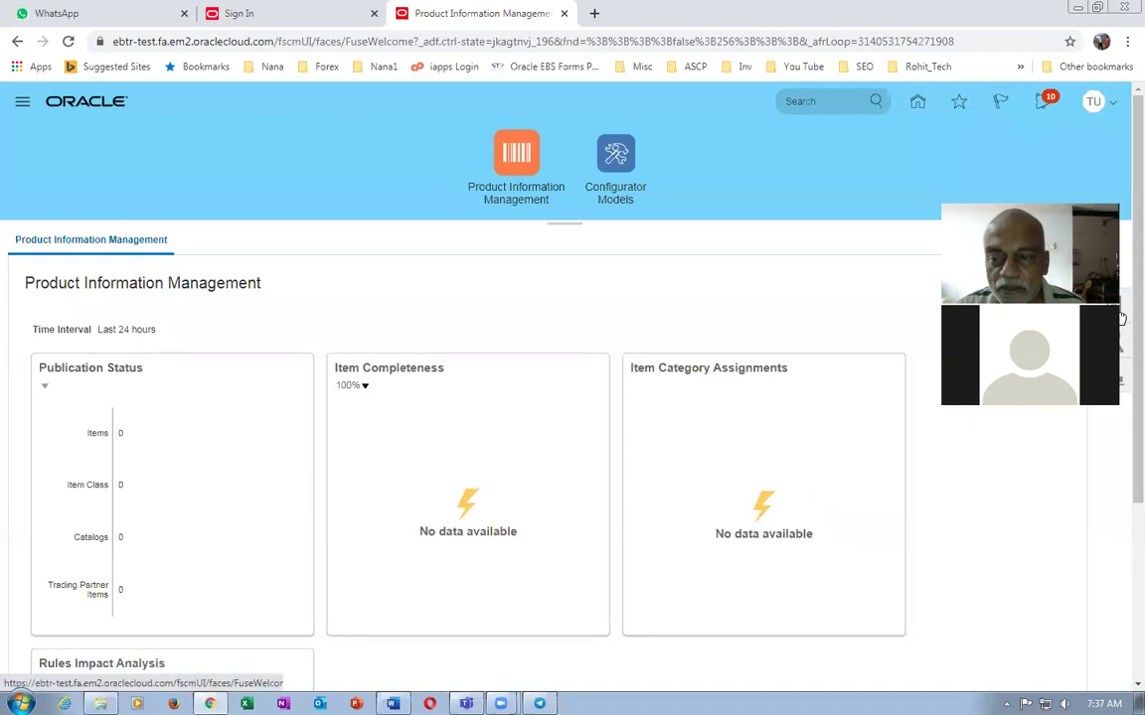
{"action": "left_click", "coordinate": [1119, 315]}
{"action": "left_click", "coordinate": [999, 367]}
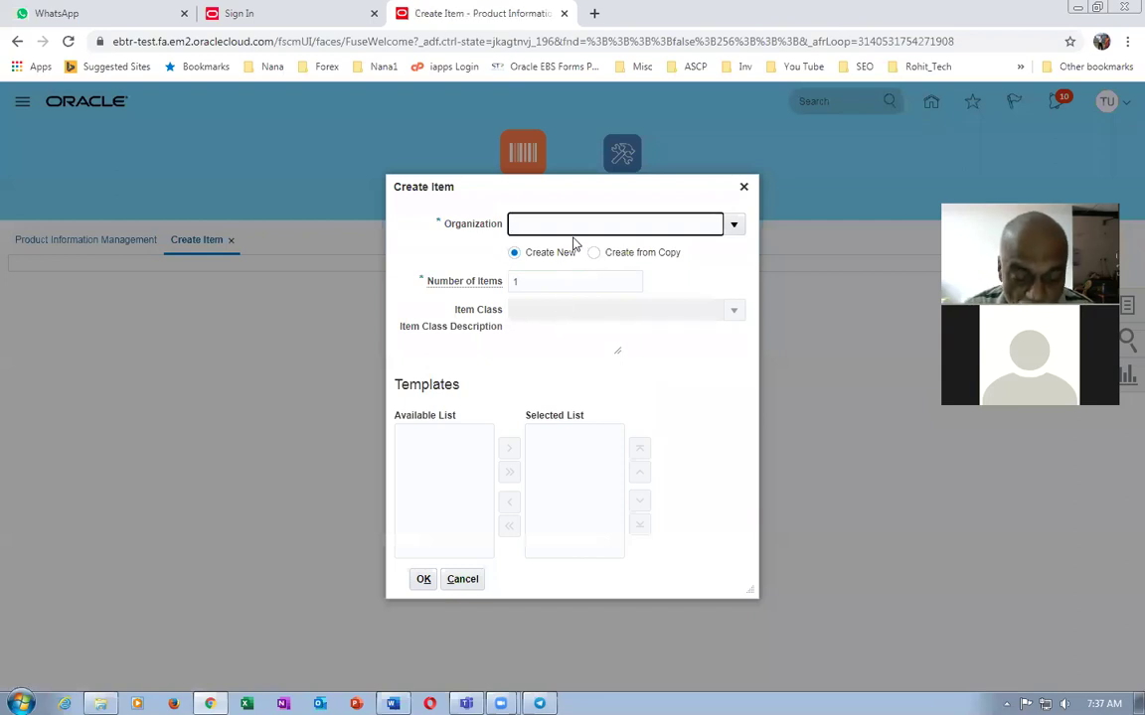
Step: Try organization B010 with no matching item class, then clear the fields
{"action": "type", "text": "b"}
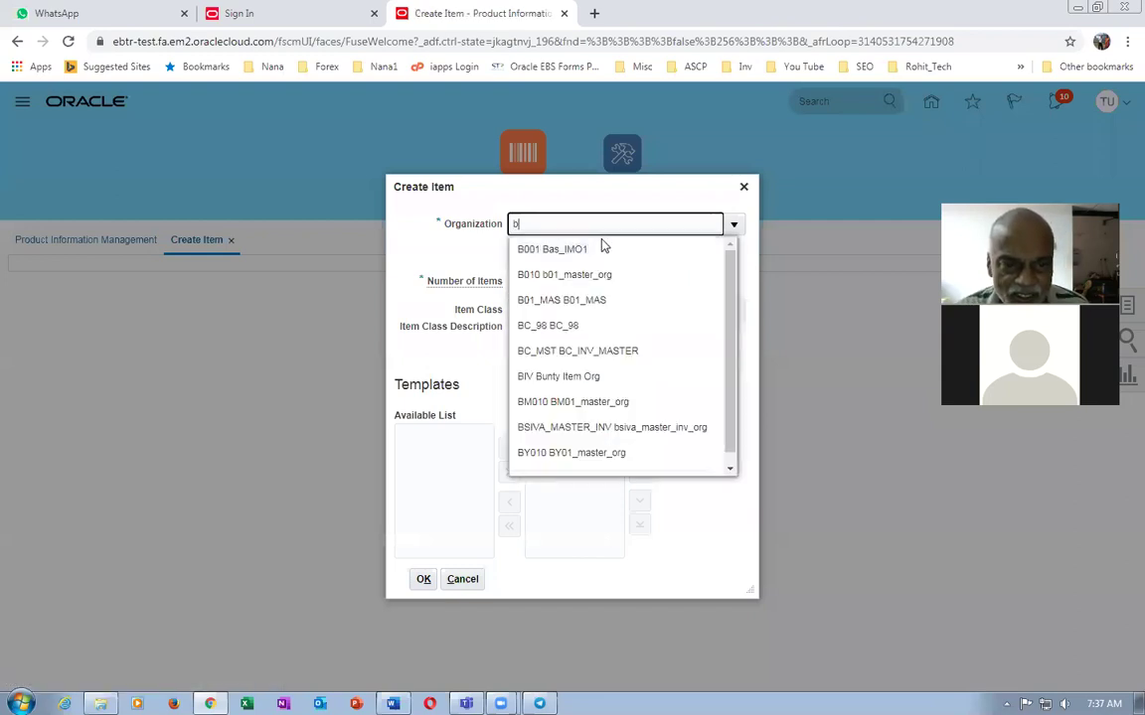
{"action": "left_click", "coordinate": [604, 275]}
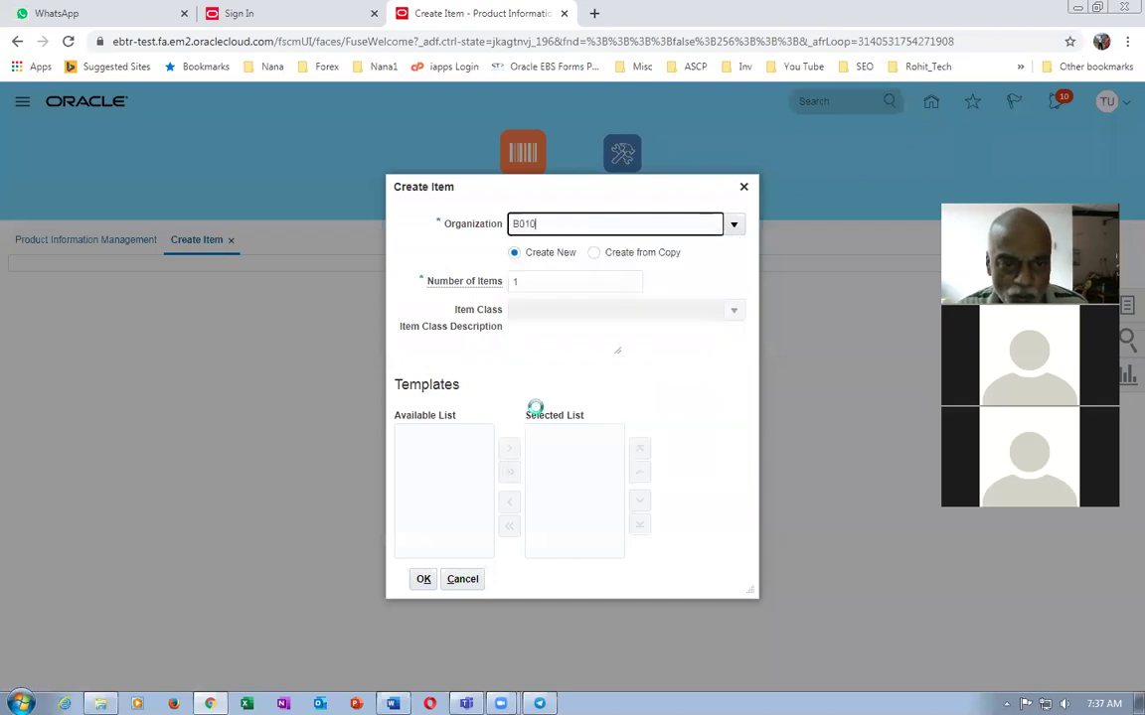
{"action": "left_click", "coordinate": [561, 309]}
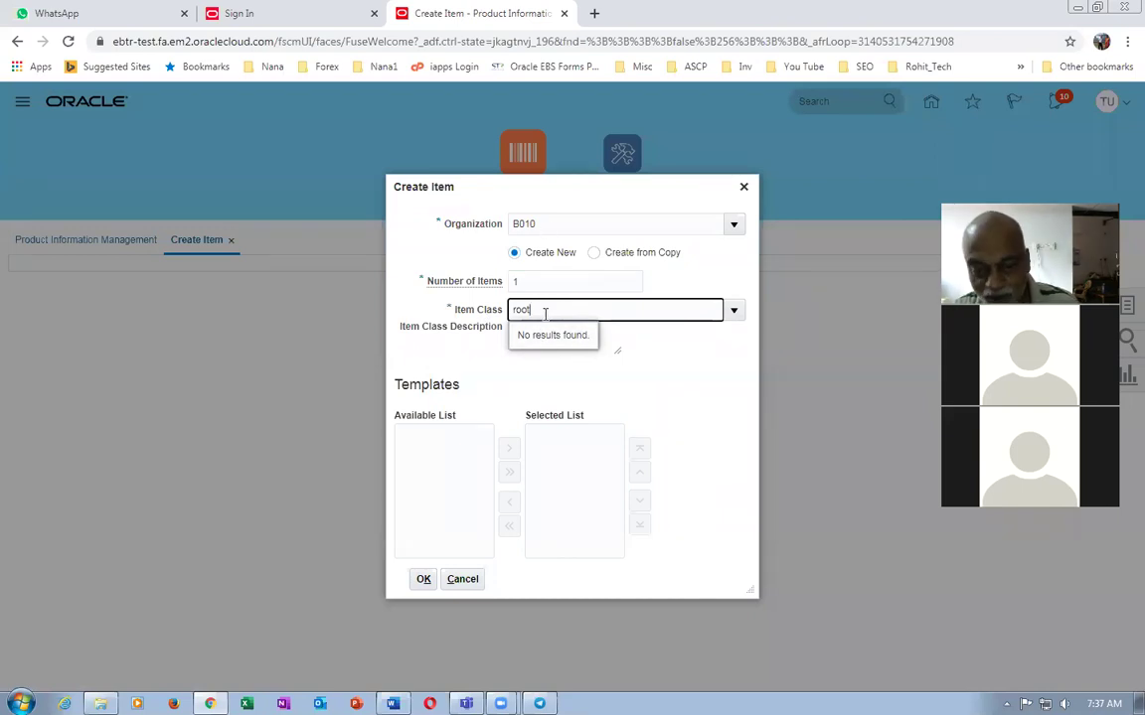
{"action": "key", "text": "BackSpace"}
{"action": "left_click", "coordinate": [552, 225]}
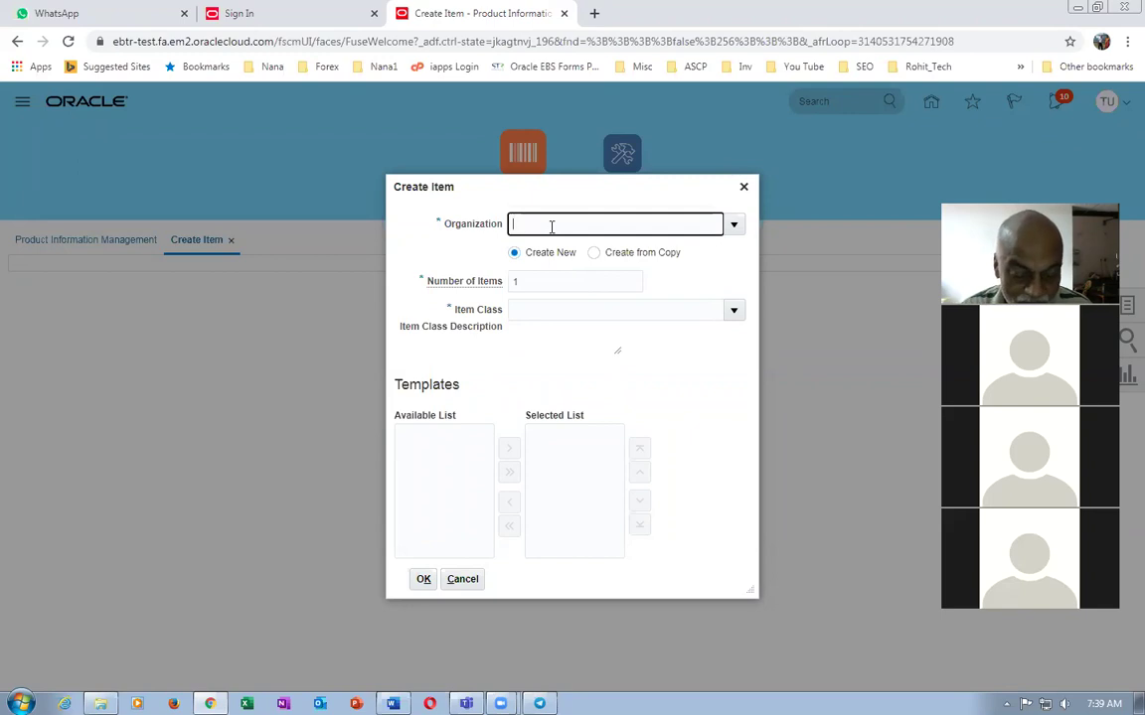
Step: Try organization JD200 with item class root, then cancel the new item when root is rejected
{"action": "type", "text": "jd13"}
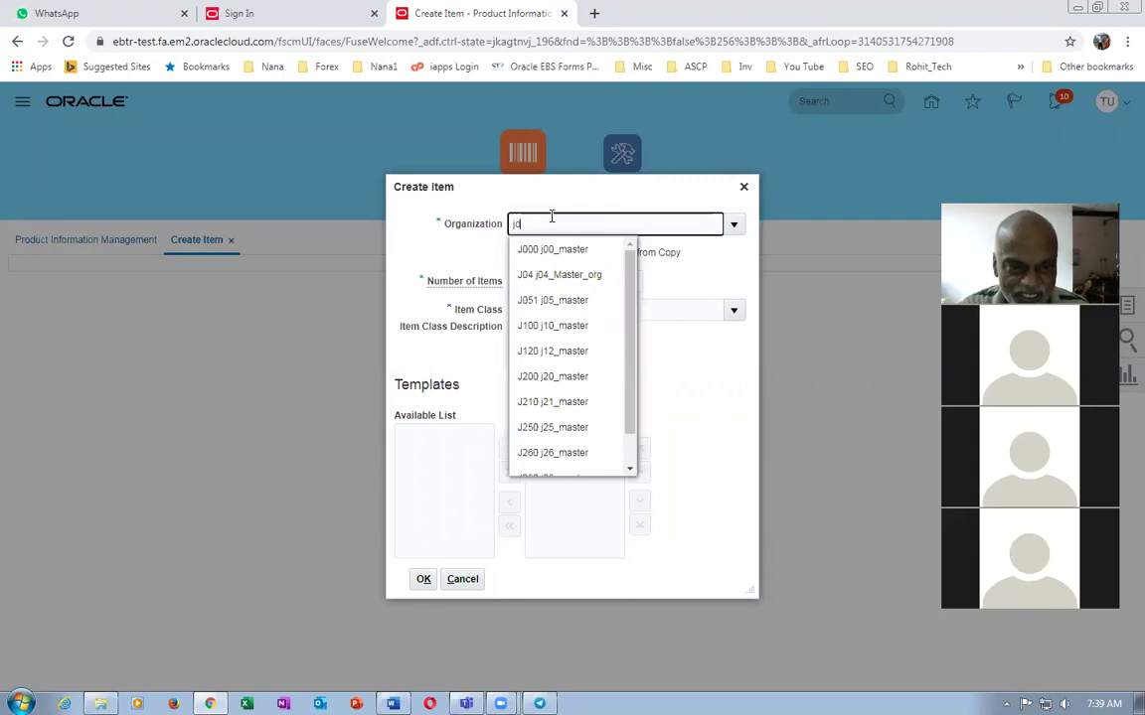
{"action": "type", "text": "d"}
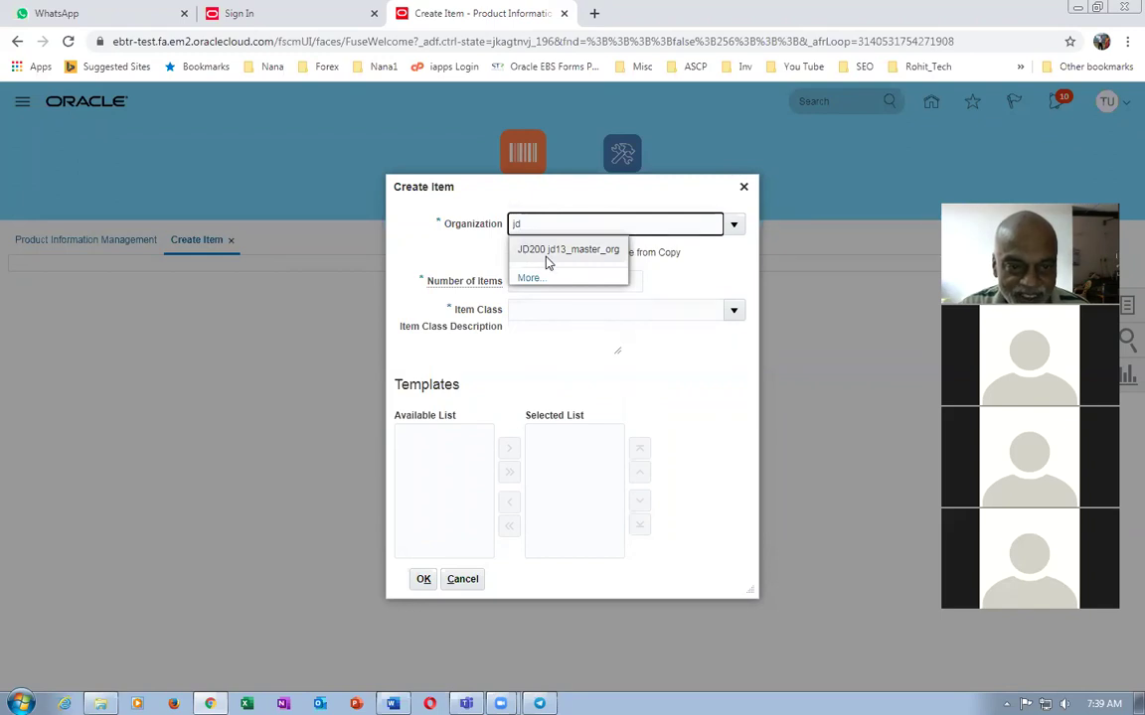
{"action": "left_click", "coordinate": [547, 259]}
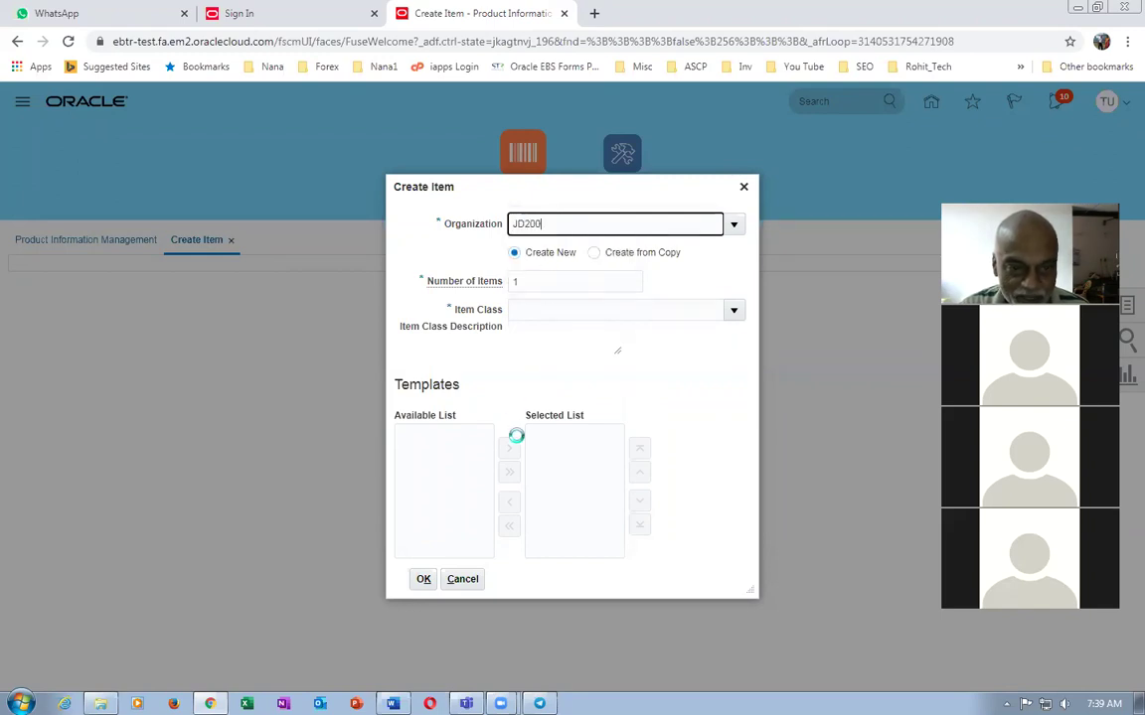
{"action": "left_click", "coordinate": [571, 312]}
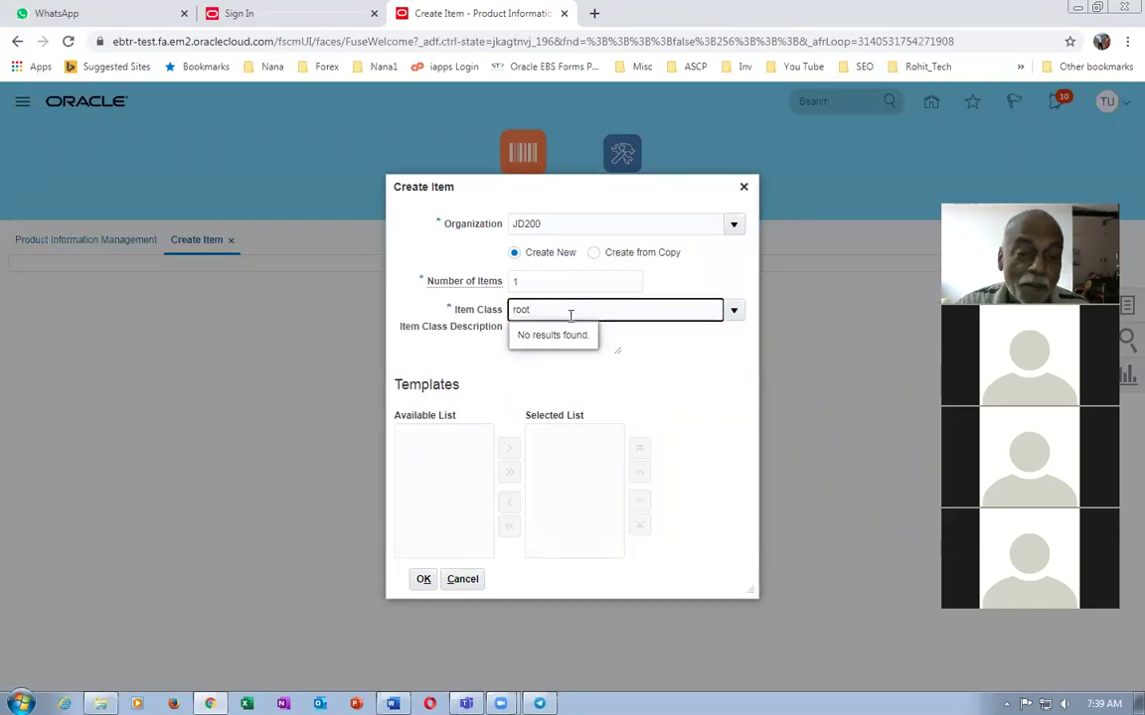
{"action": "left_click", "coordinate": [669, 355]}
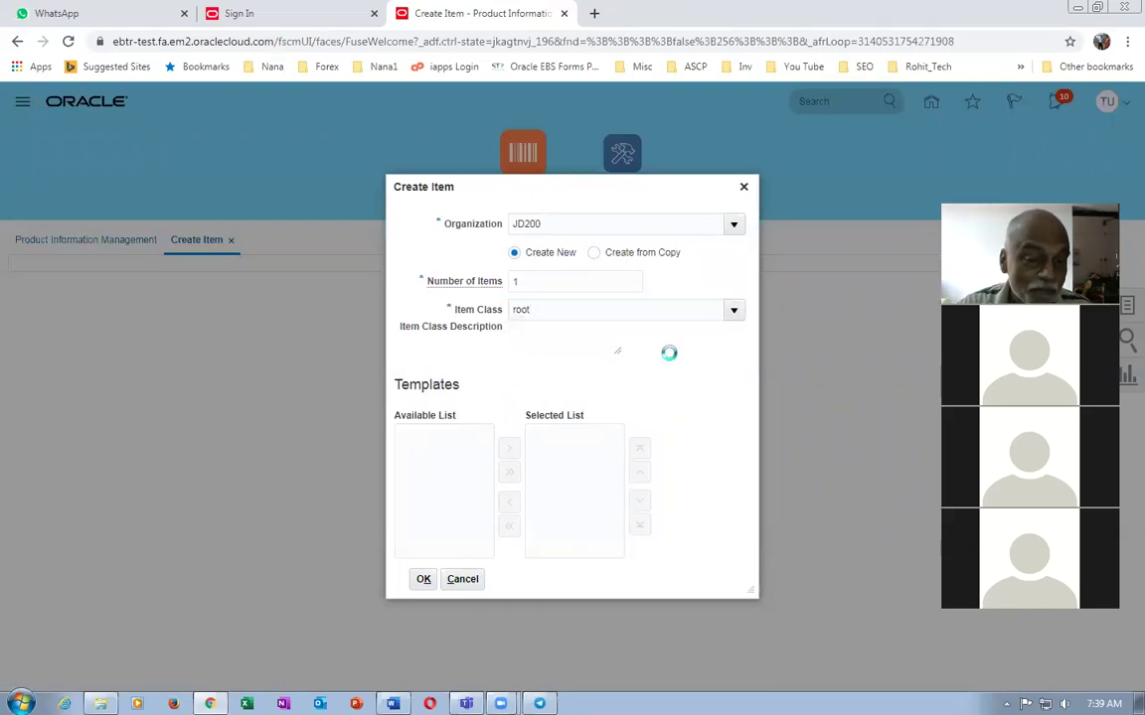
{"action": "left_click", "coordinate": [555, 309]}
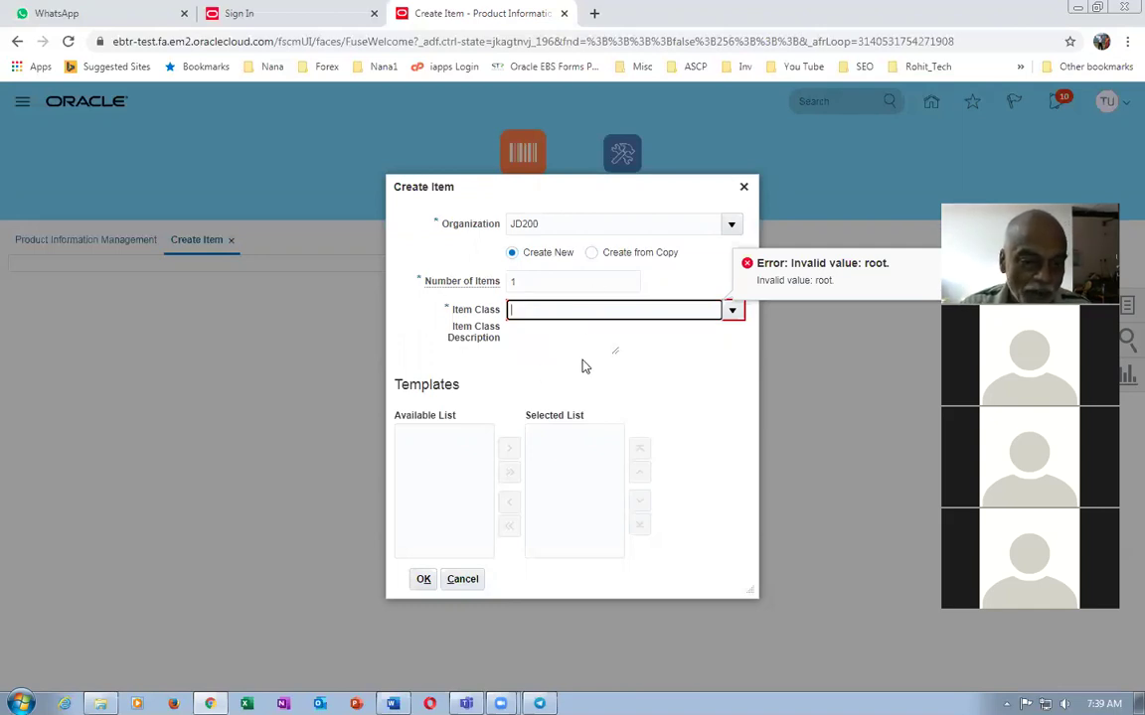
{"action": "left_click", "coordinate": [462, 580]}
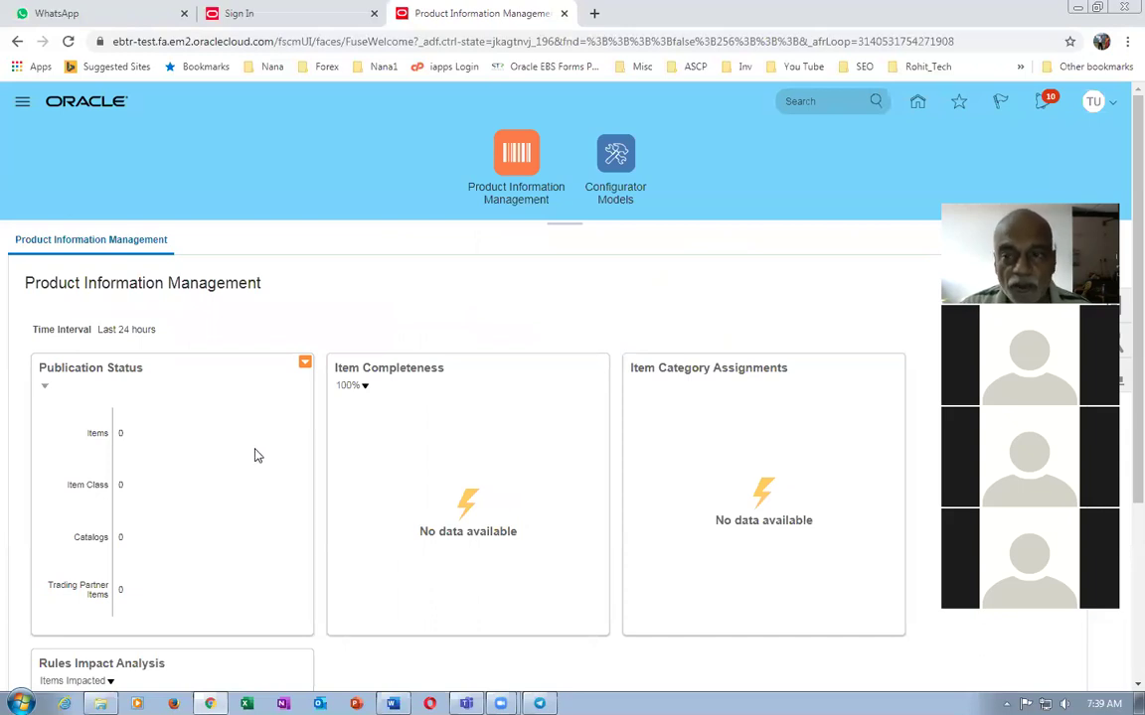
Step: Sign out of the current Oracle session, confirming single sign-off and closing the extra sign-in tab
{"action": "left_click", "coordinate": [1094, 103]}
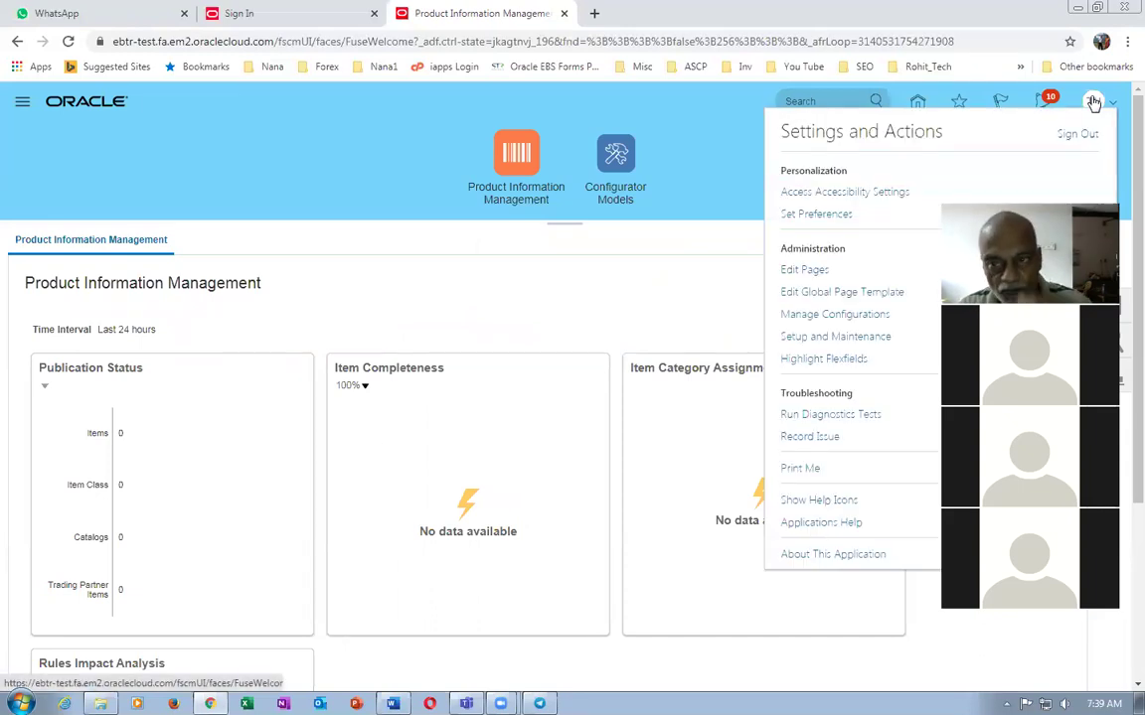
{"action": "left_click", "coordinate": [1077, 137]}
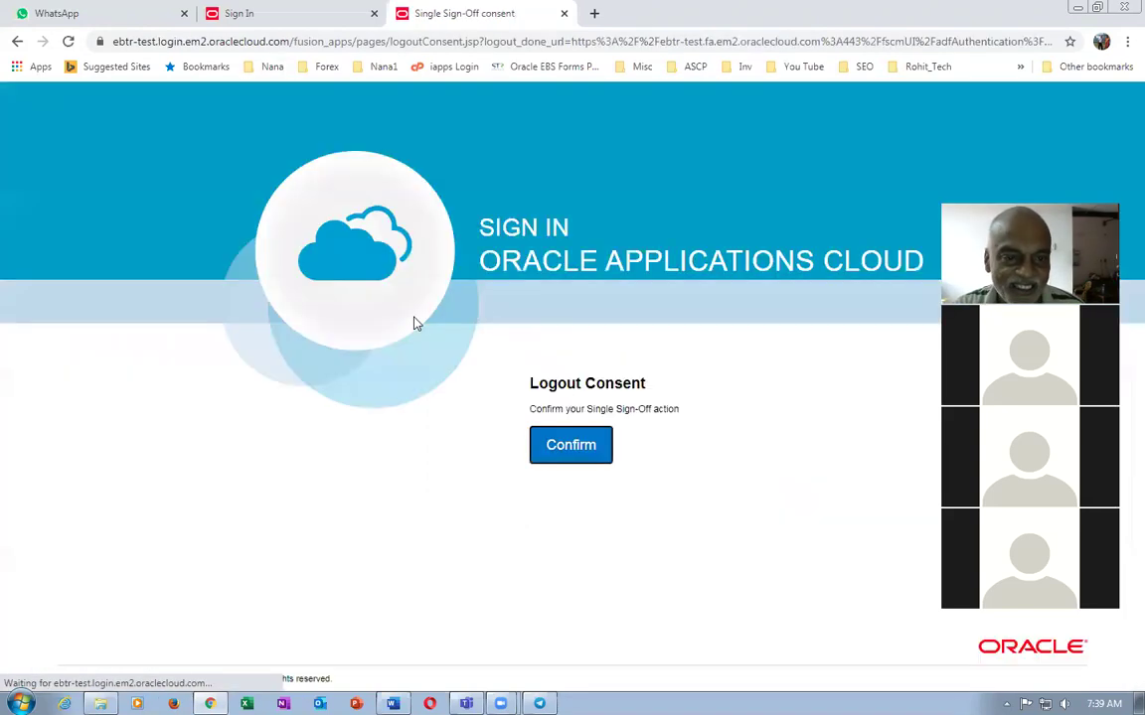
{"action": "left_click", "coordinate": [571, 437]}
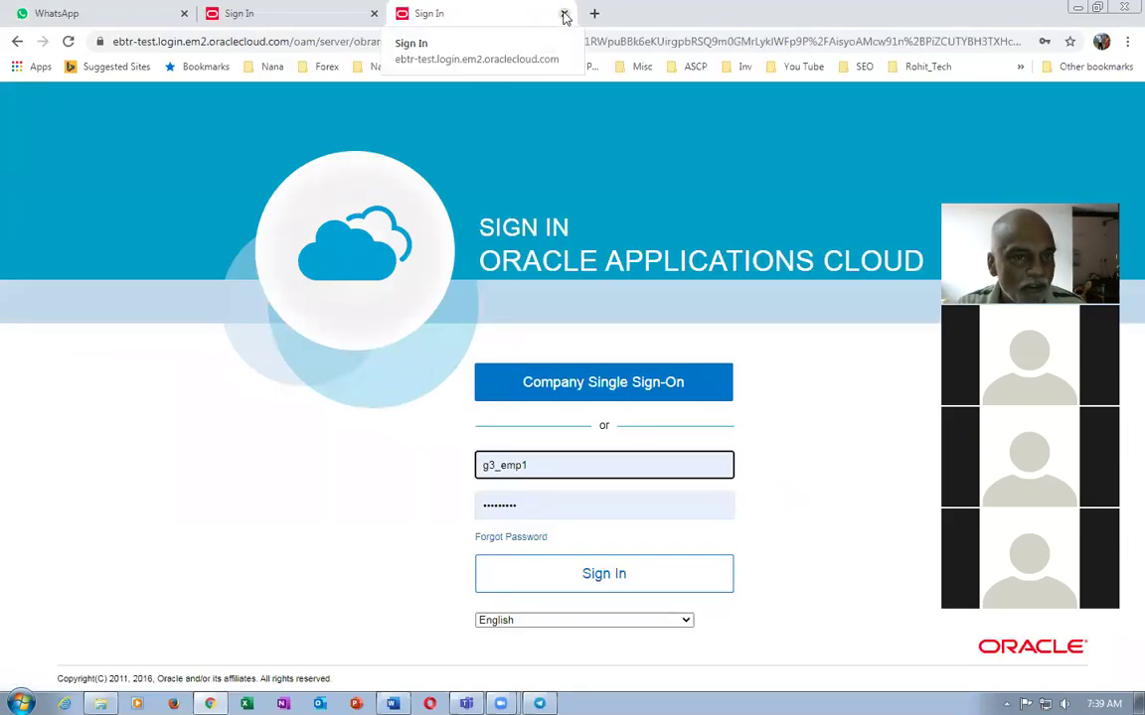
{"action": "left_click", "coordinate": [563, 15]}
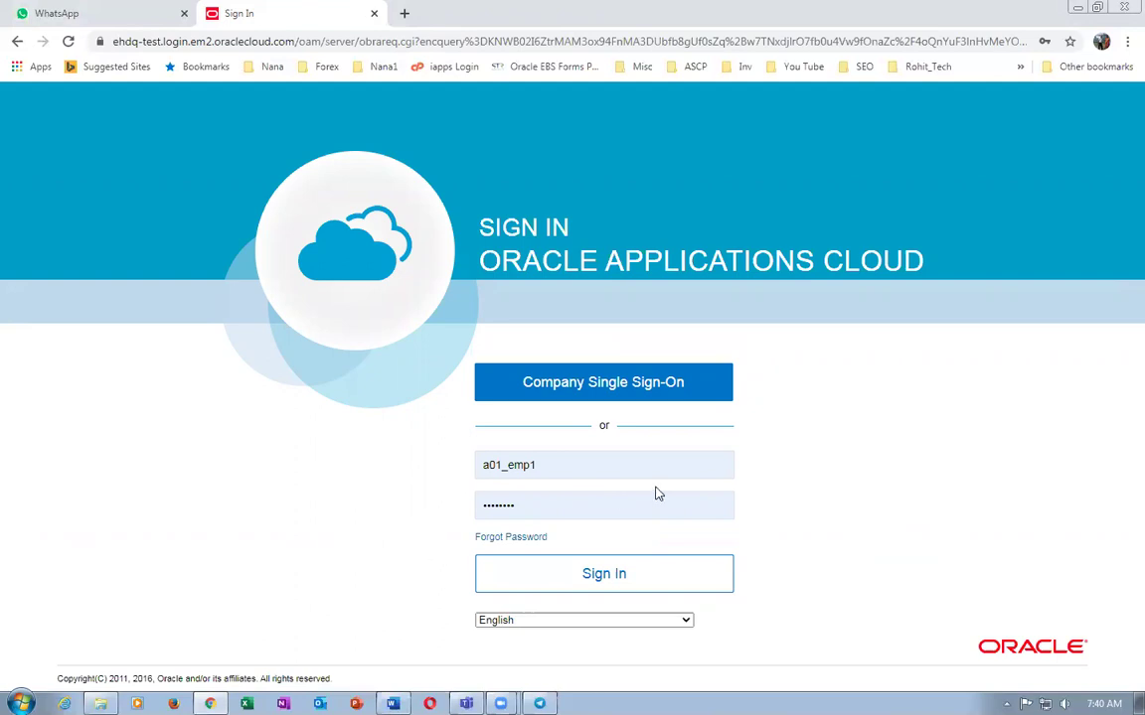
Step: Sign in as the employee test user, retrying after the sign-in error
{"action": "left_click", "coordinate": [611, 572]}
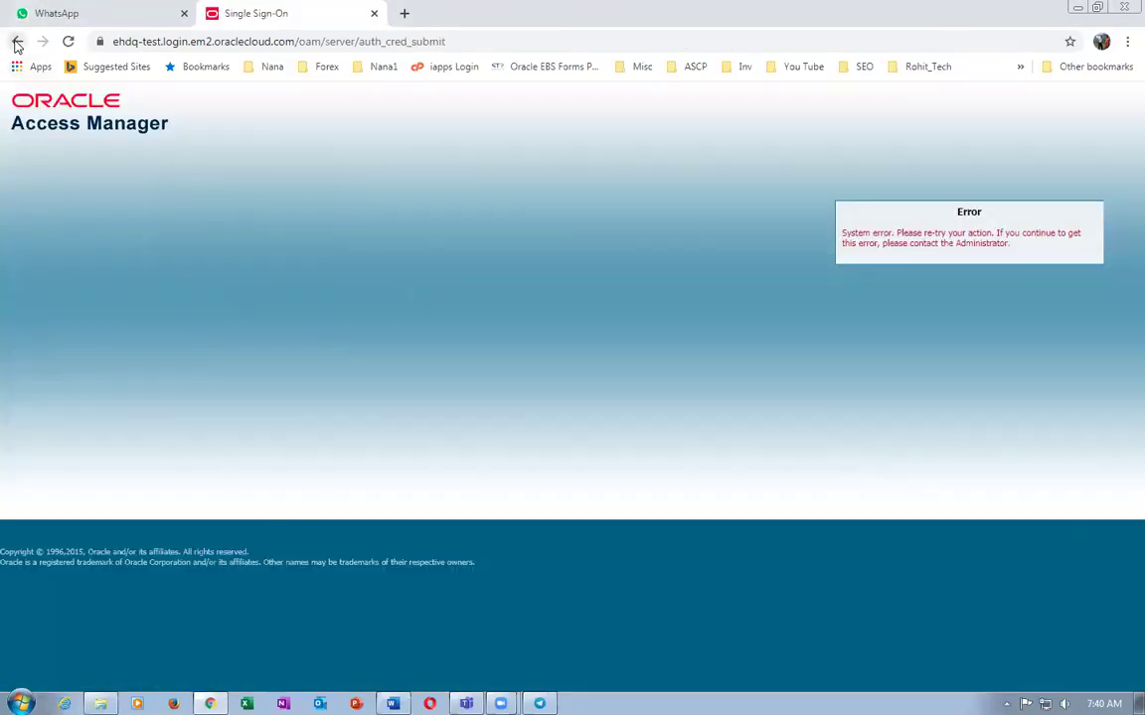
{"action": "left_click", "coordinate": [17, 41]}
{"action": "left_click", "coordinate": [606, 570]}
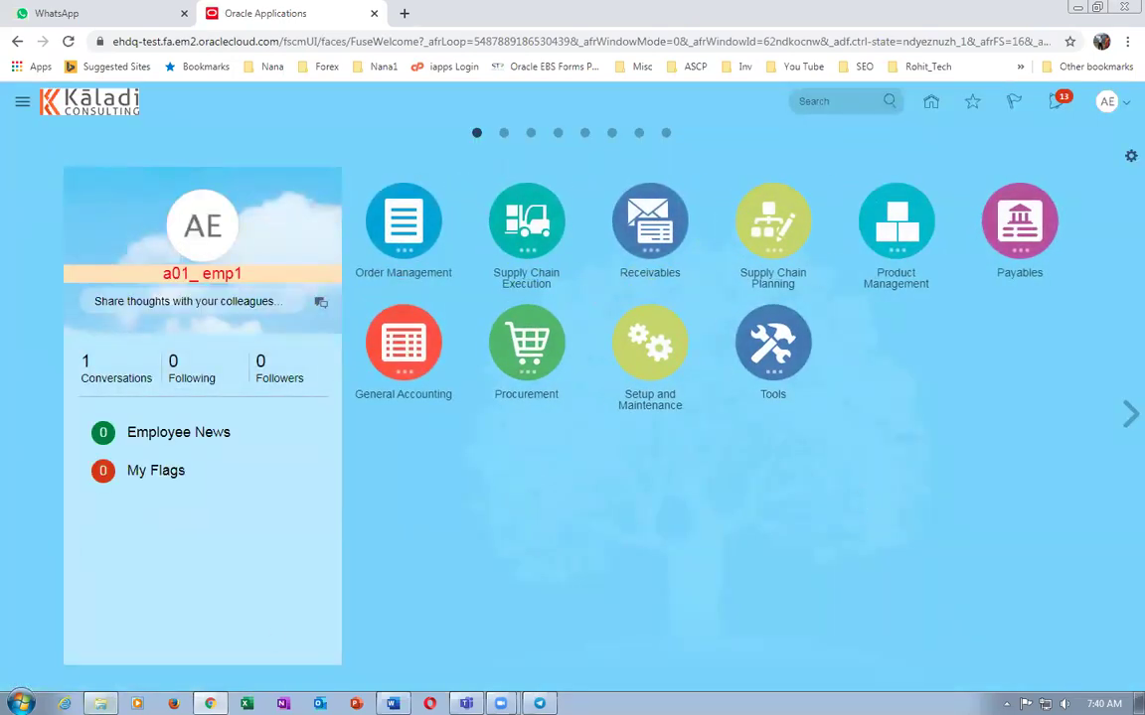
{"action": "key", "text": "alt+Tab"}
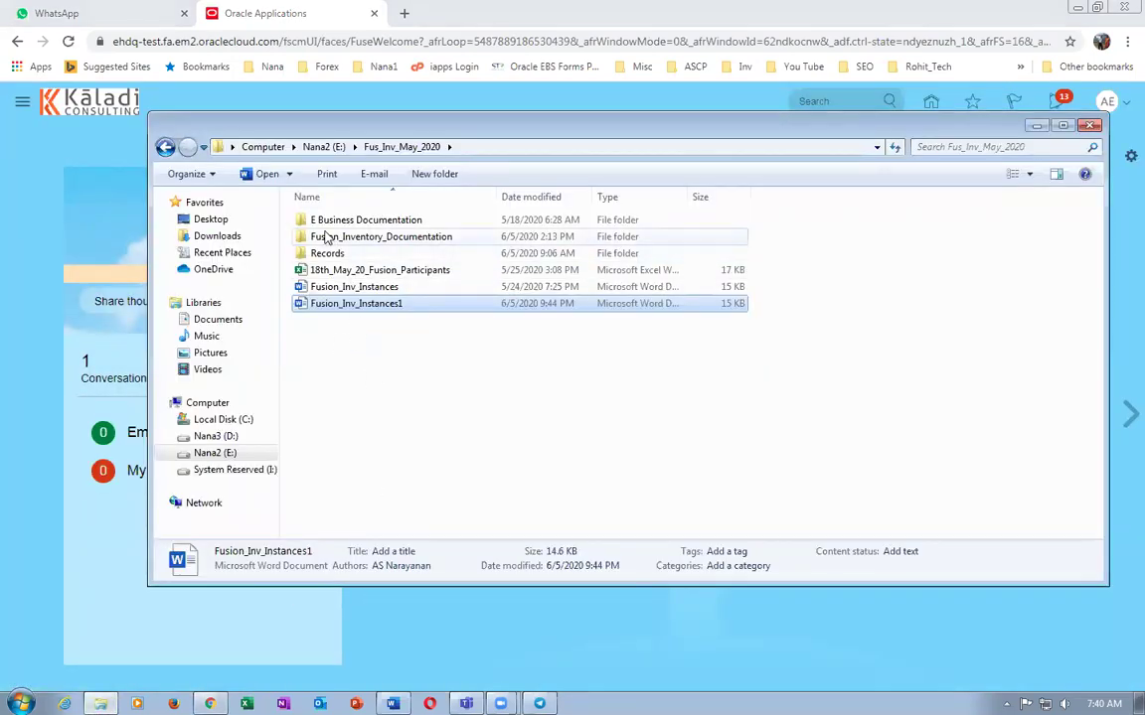
Step: Open Fusion_Inventory_Work_Sheet from the Fusion_Inventory_Documentation folder in Word and maximize it
{"action": "double_click", "coordinate": [328, 241]}
{"action": "left_click", "coordinate": [328, 289]}
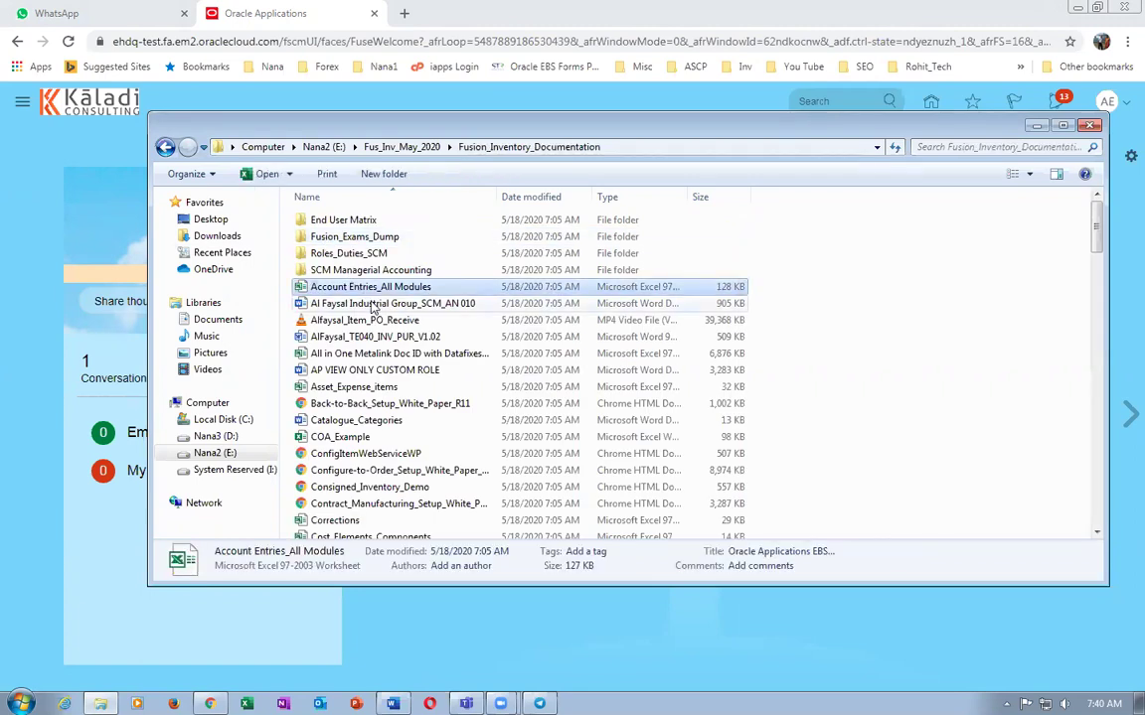
{"action": "type", "text": "fa"}
{"action": "key", "text": "Down"}
{"action": "key", "text": "Down"}
{"action": "key", "text": "Down"}
{"action": "key", "text": "Down"}
{"action": "key", "text": "Down"}
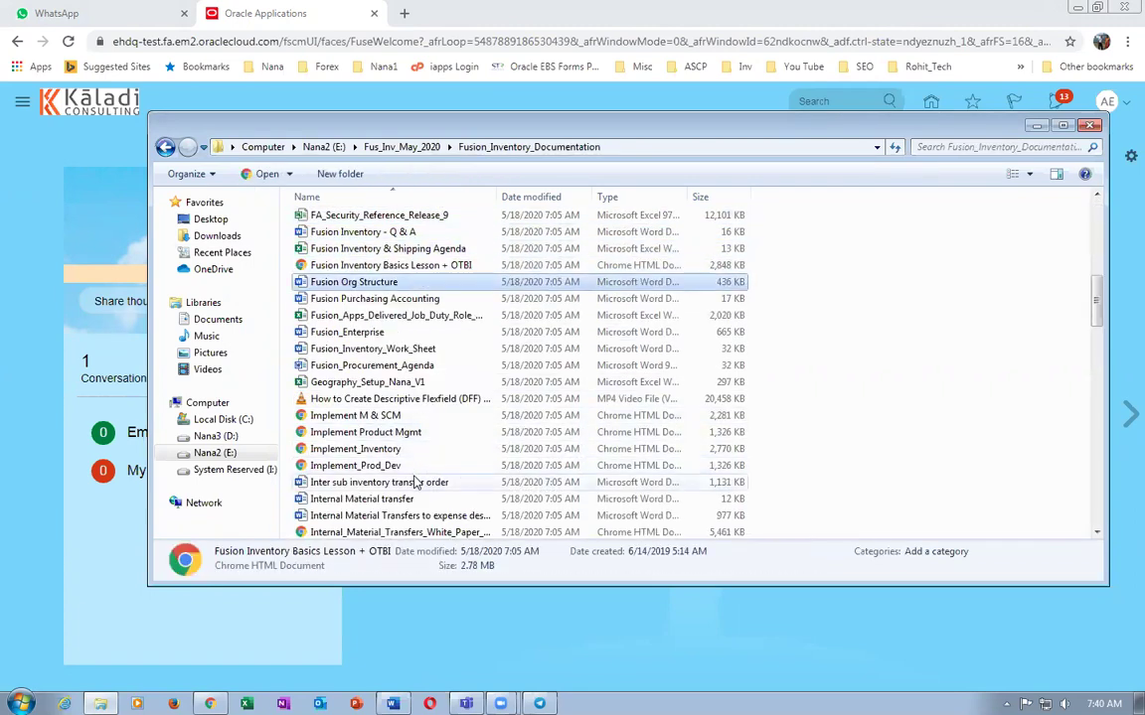
{"action": "key", "text": "Down"}
{"action": "key", "text": "Down"}
{"action": "key", "text": "Down"}
{"action": "key", "text": "Down"}
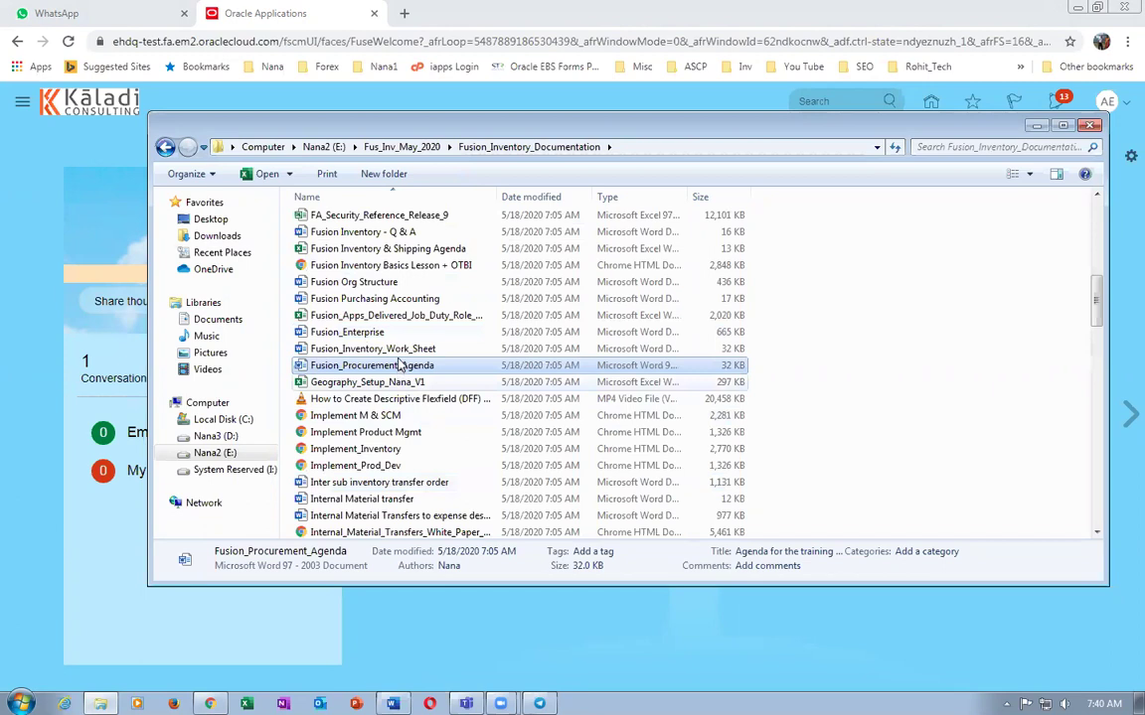
{"action": "left_click", "coordinate": [395, 352]}
{"action": "double_click", "coordinate": [394, 354]}
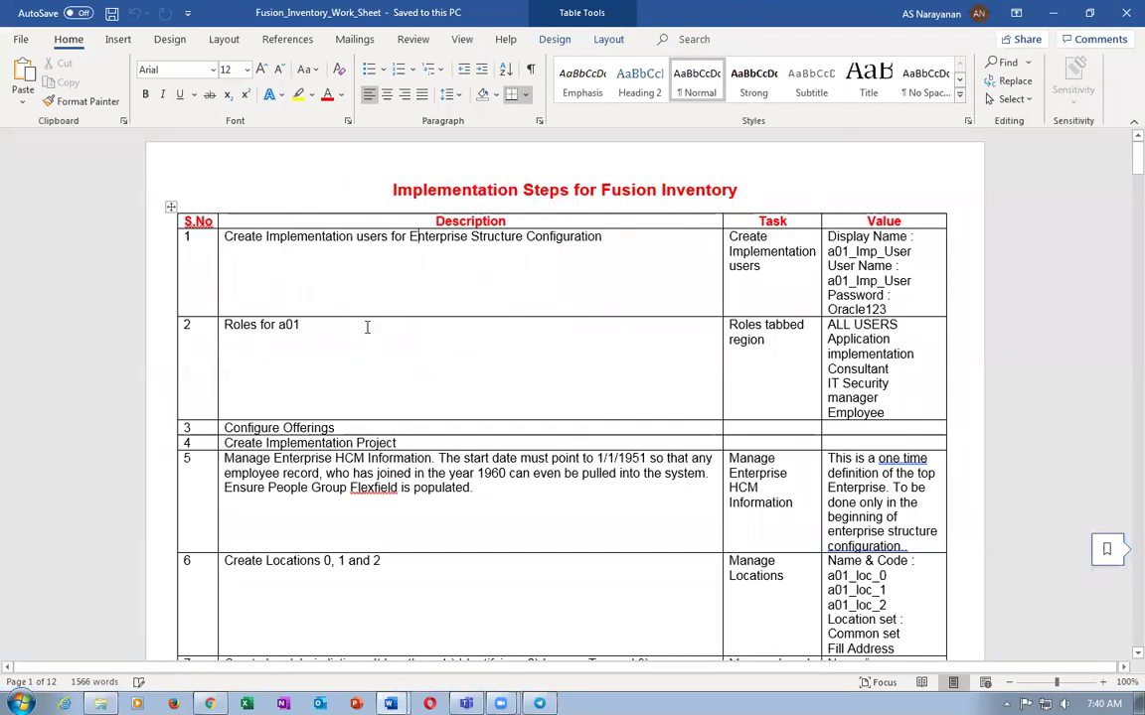
{"action": "left_click", "coordinate": [364, 329]}
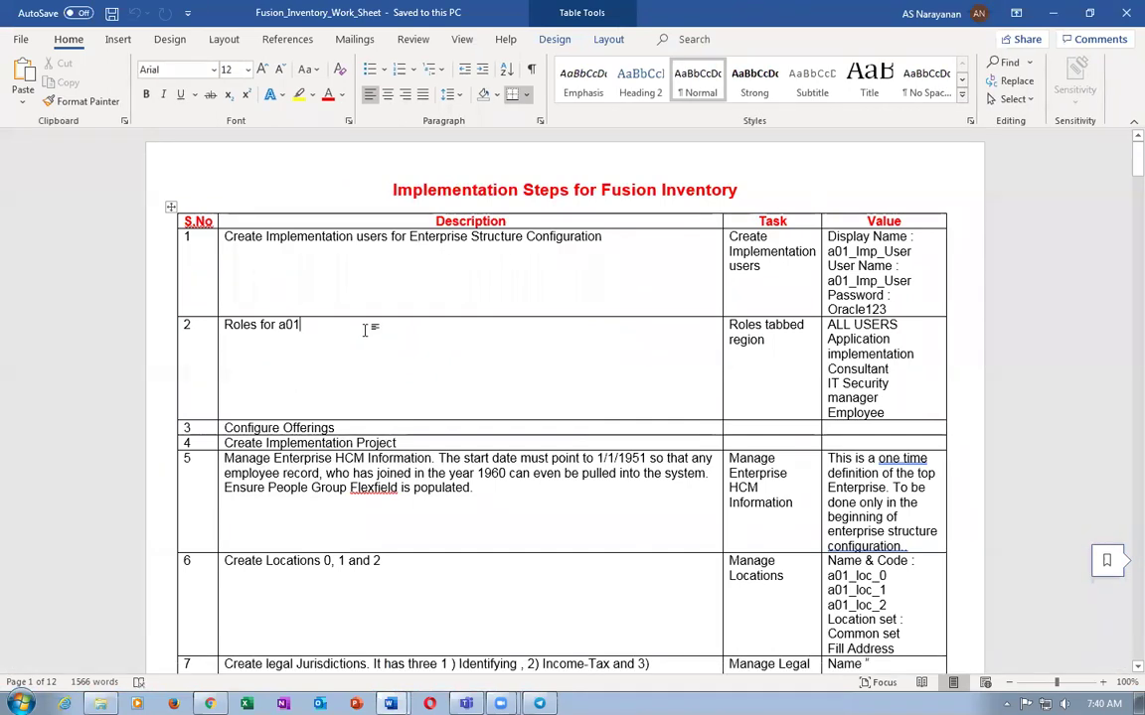
Step: Scroll the worksheet down to the Sub Inventory and Locator Restriction steps, rows 75 and 76
{"action": "scroll", "coordinate": [365, 330], "scroll_direction": "down", "scroll_amount": 10}
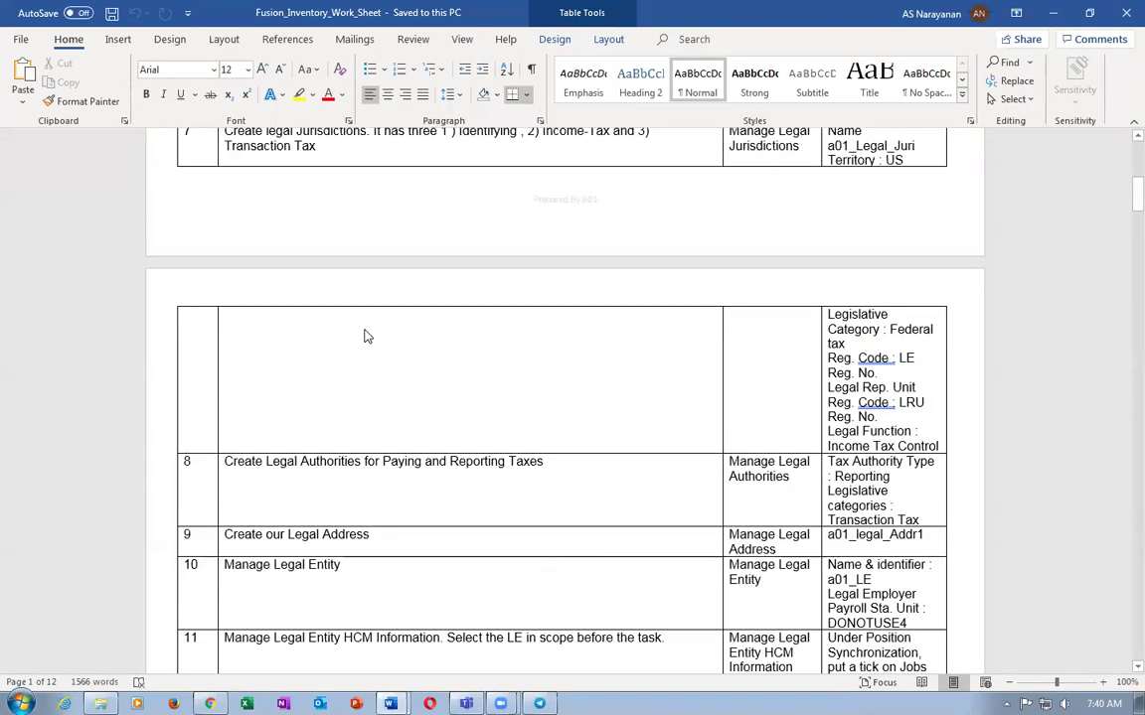
{"action": "scroll", "coordinate": [365, 335], "scroll_direction": "down", "scroll_amount": 10}
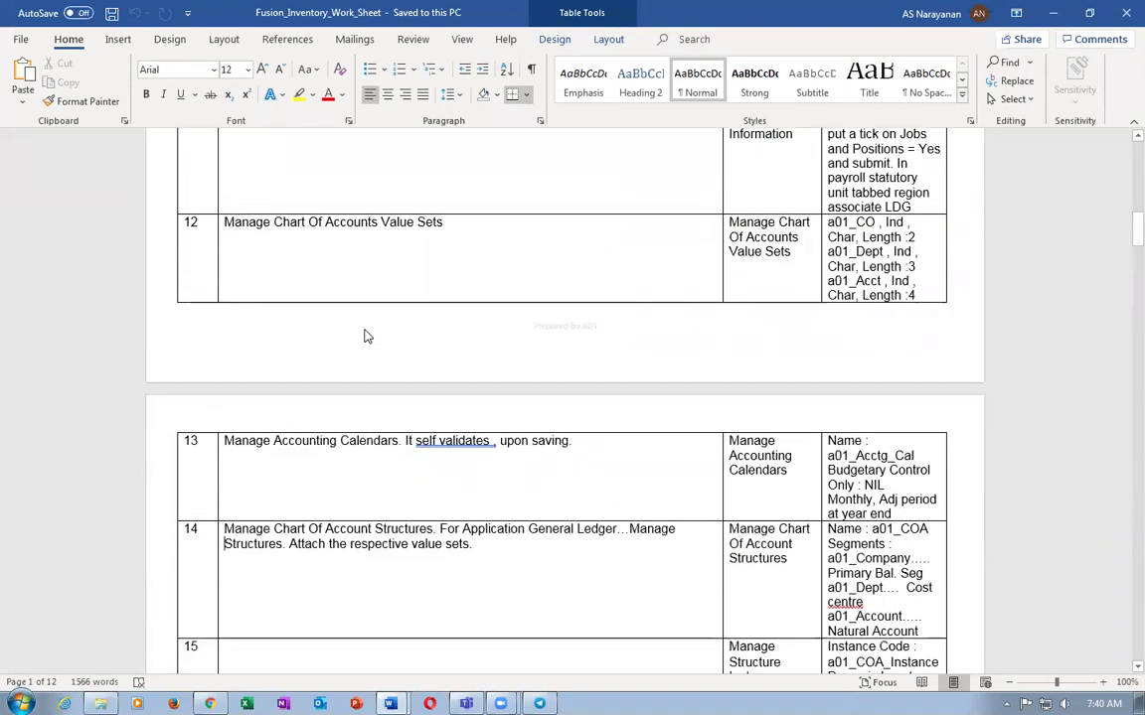
{"action": "scroll", "coordinate": [365, 336], "scroll_direction": "down", "scroll_amount": 20}
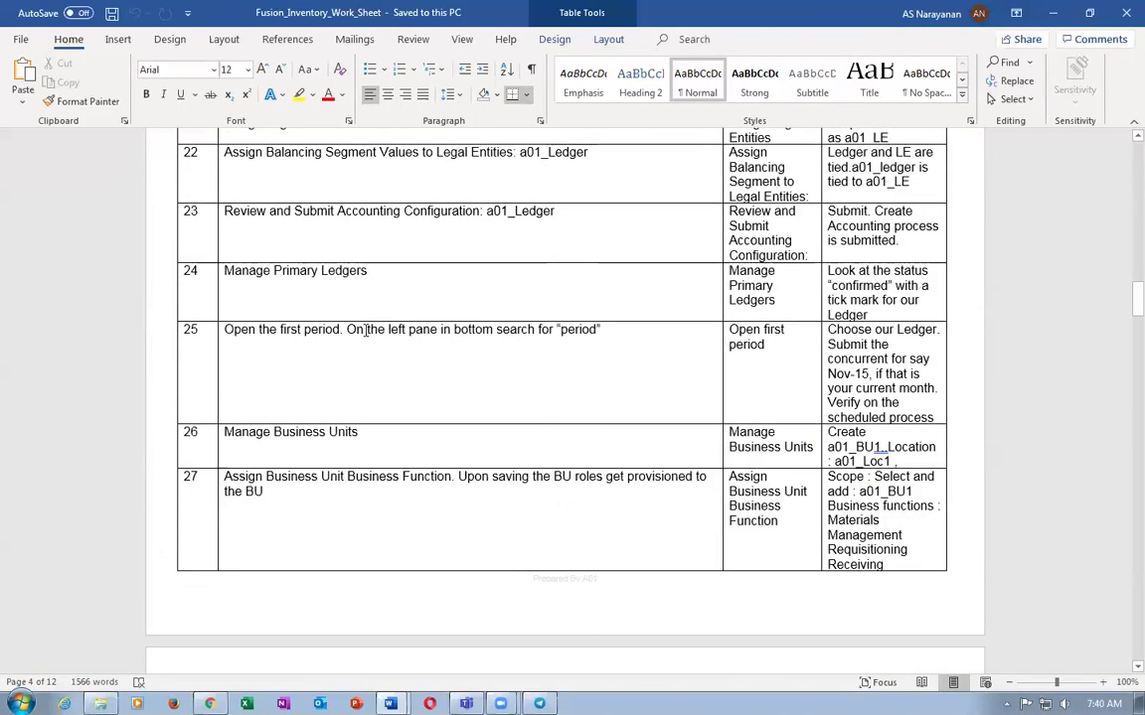
{"action": "scroll", "coordinate": [365, 333], "scroll_direction": "down", "scroll_amount": 20}
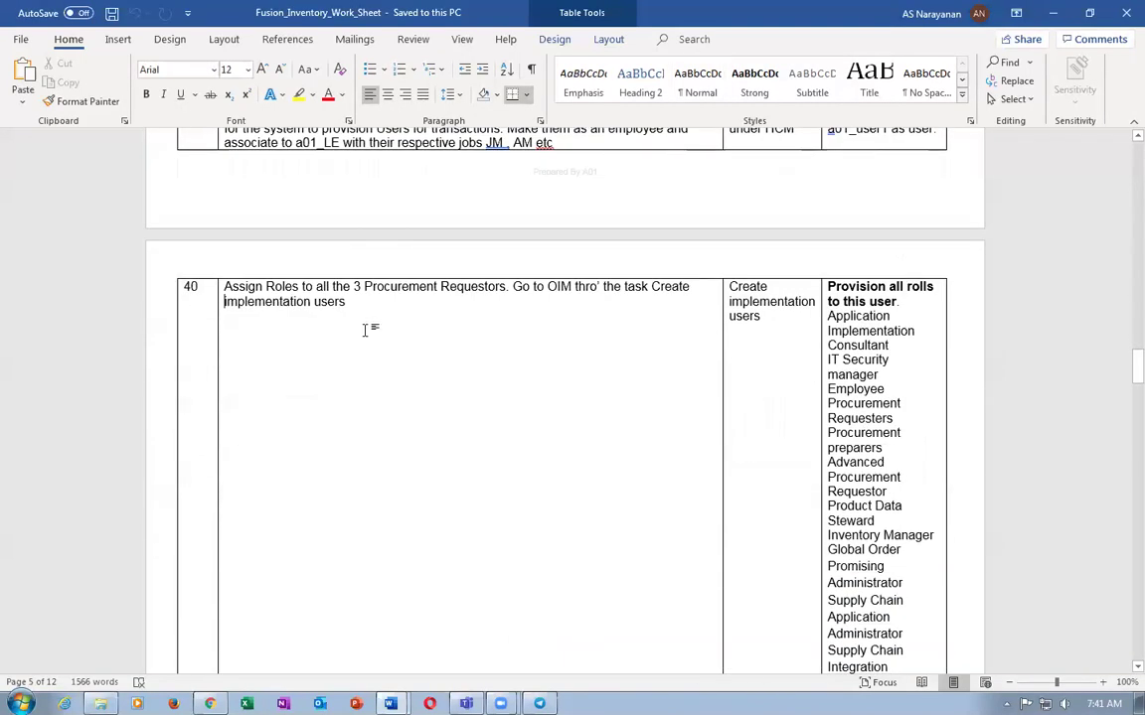
{"action": "scroll", "coordinate": [365, 336], "scroll_direction": "down", "scroll_amount": 10}
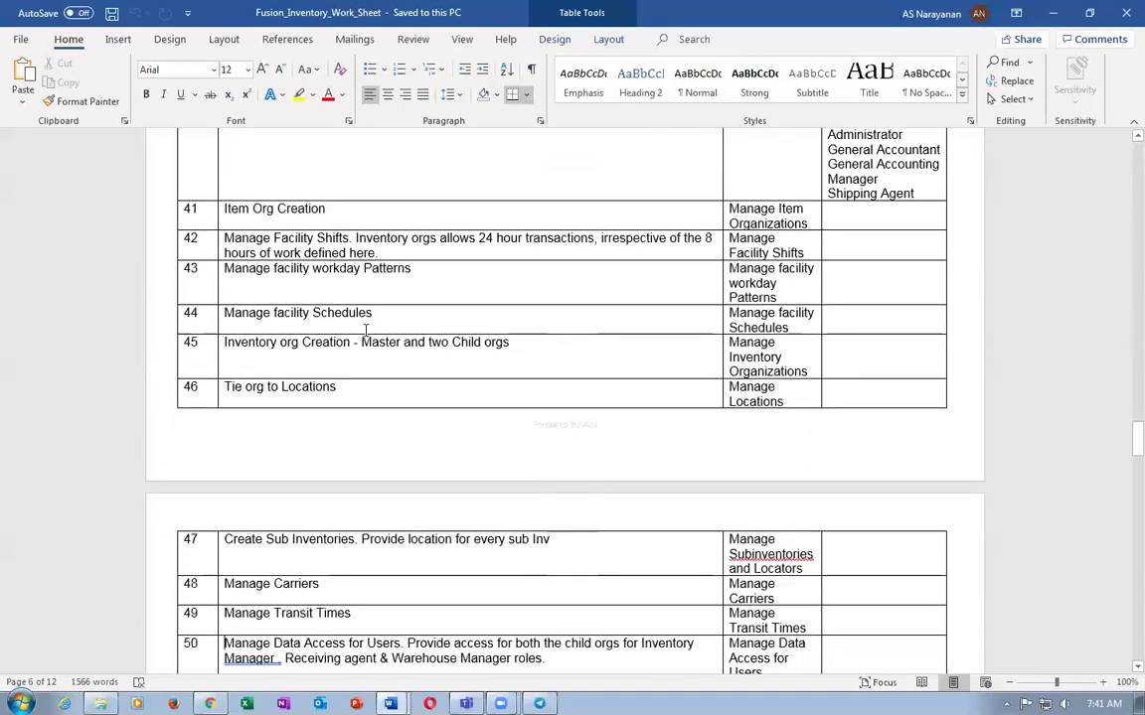
{"action": "scroll", "coordinate": [365, 331], "scroll_direction": "down", "scroll_amount": 10}
{"action": "scroll", "coordinate": [365, 331], "scroll_direction": "down", "scroll_amount": 10}
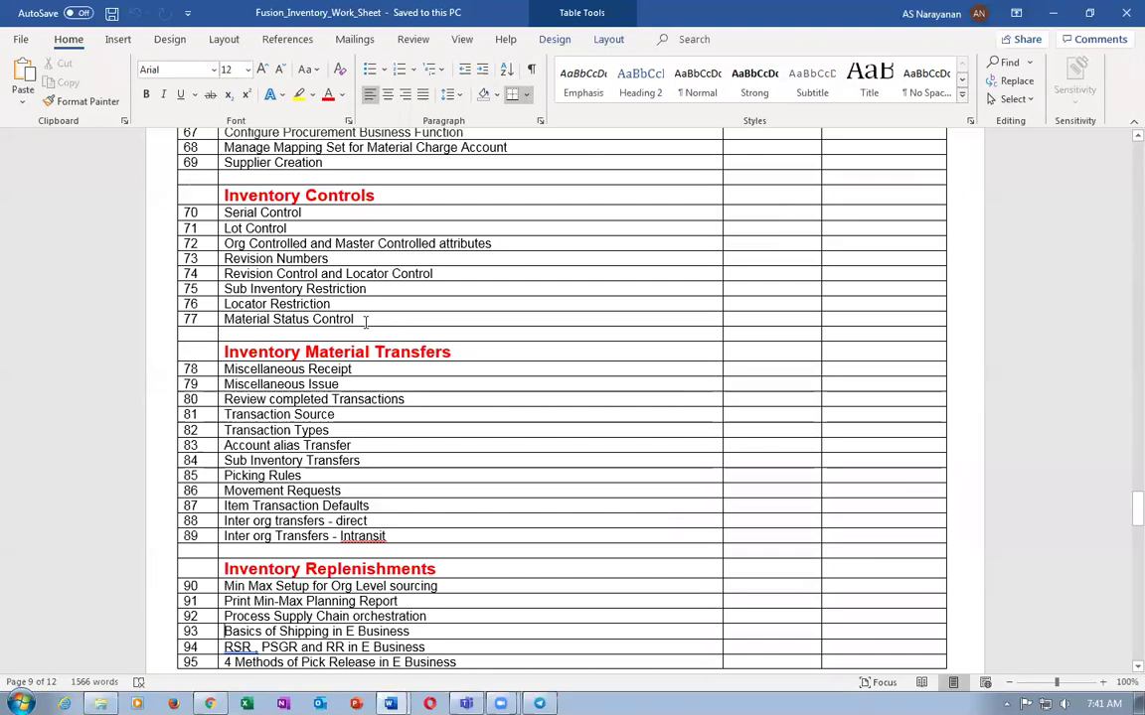
{"action": "left_click", "coordinate": [352, 302]}
{"action": "left_click", "coordinate": [374, 289]}
Step: Highlight row 89, Inter org Transfers - Intransit, in the worksheet
{"action": "scroll", "coordinate": [415, 398], "scroll_direction": "down", "scroll_amount": 3}
{"action": "scroll", "coordinate": [416, 415], "scroll_direction": "down", "scroll_amount": 2}
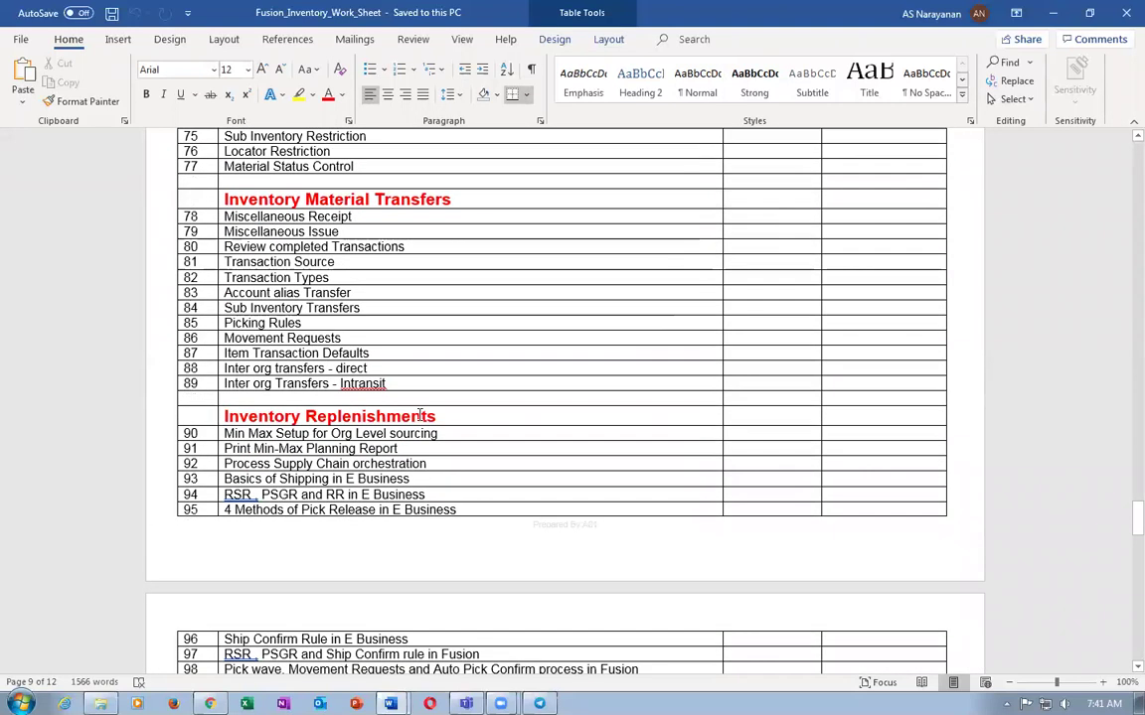
{"action": "left_click_drag", "start_coordinate": [227, 382], "coordinate": [398, 382]}
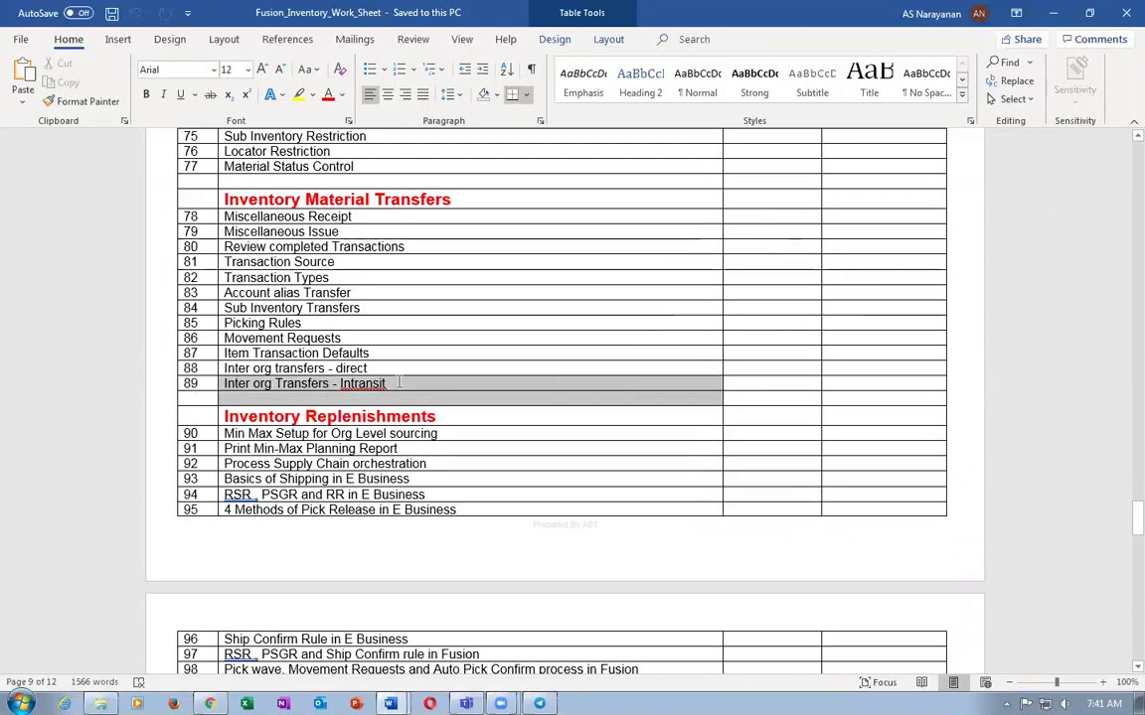
{"action": "left_click_drag", "start_coordinate": [398, 382], "coordinate": [399, 383]}
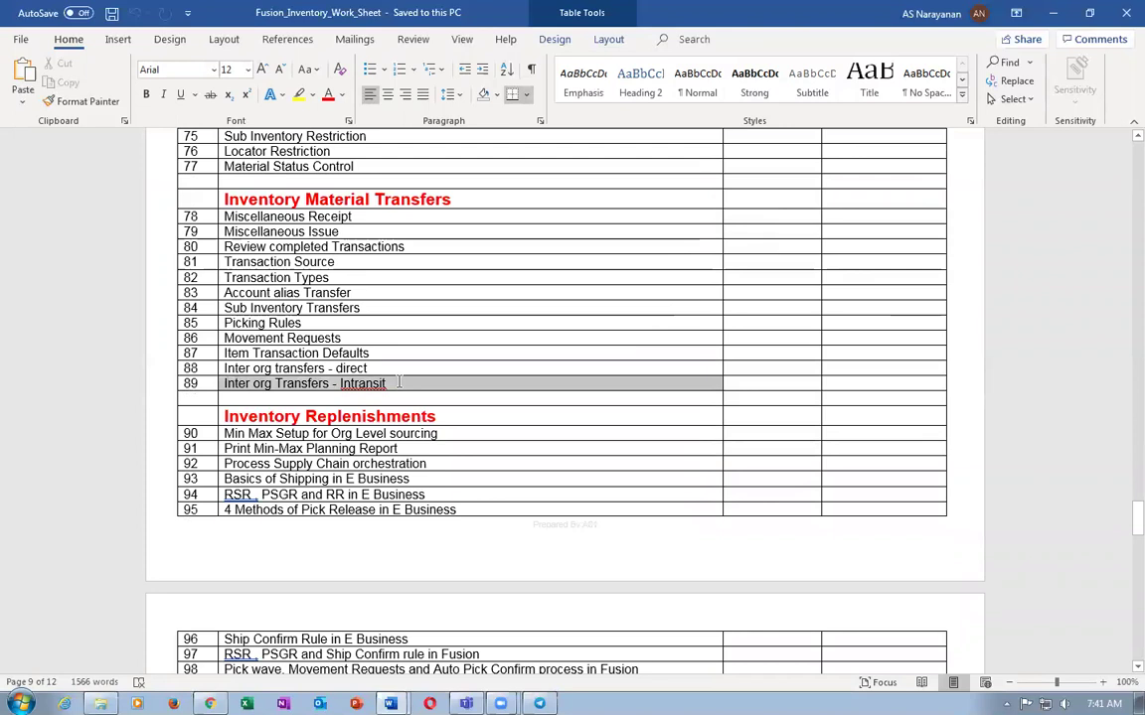
{"action": "left_click", "coordinate": [272, 384]}
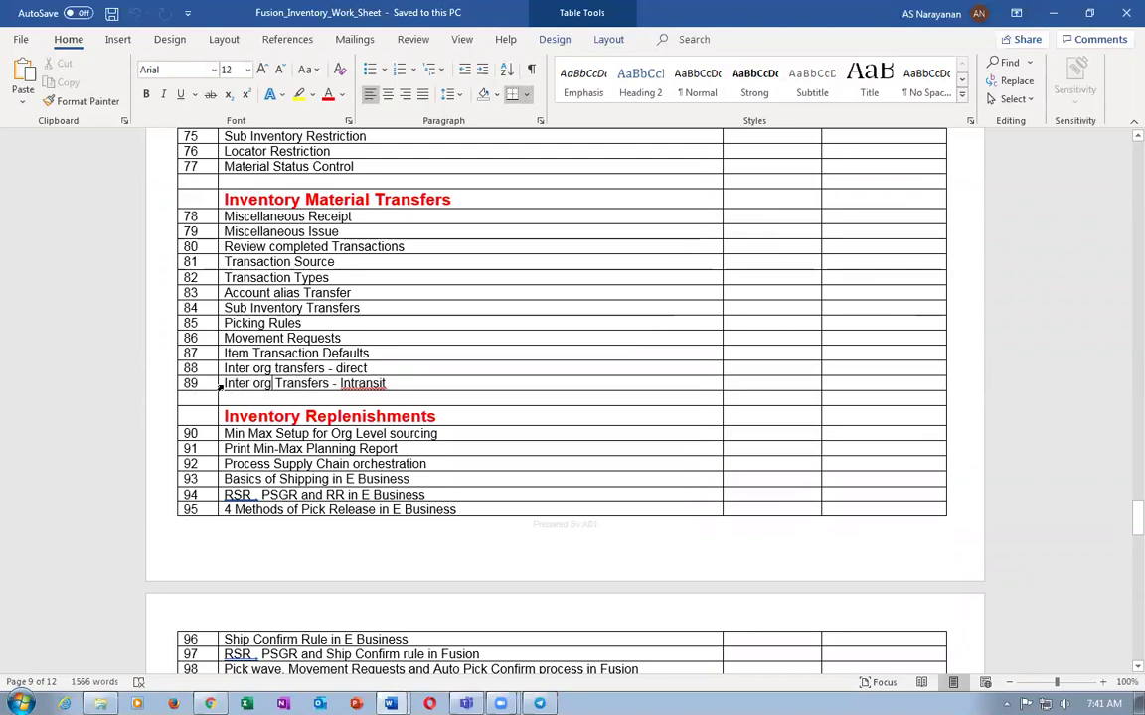
{"action": "left_click_drag", "start_coordinate": [223, 384], "coordinate": [363, 384]}
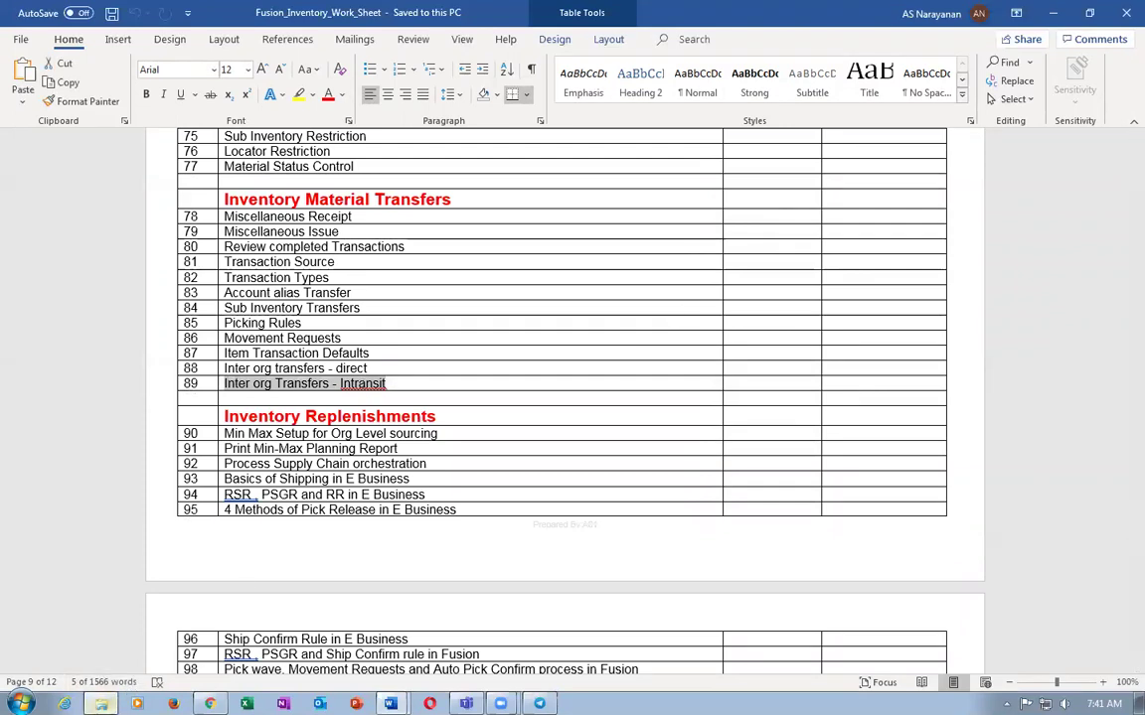
{"action": "left_click", "coordinate": [101, 703]}
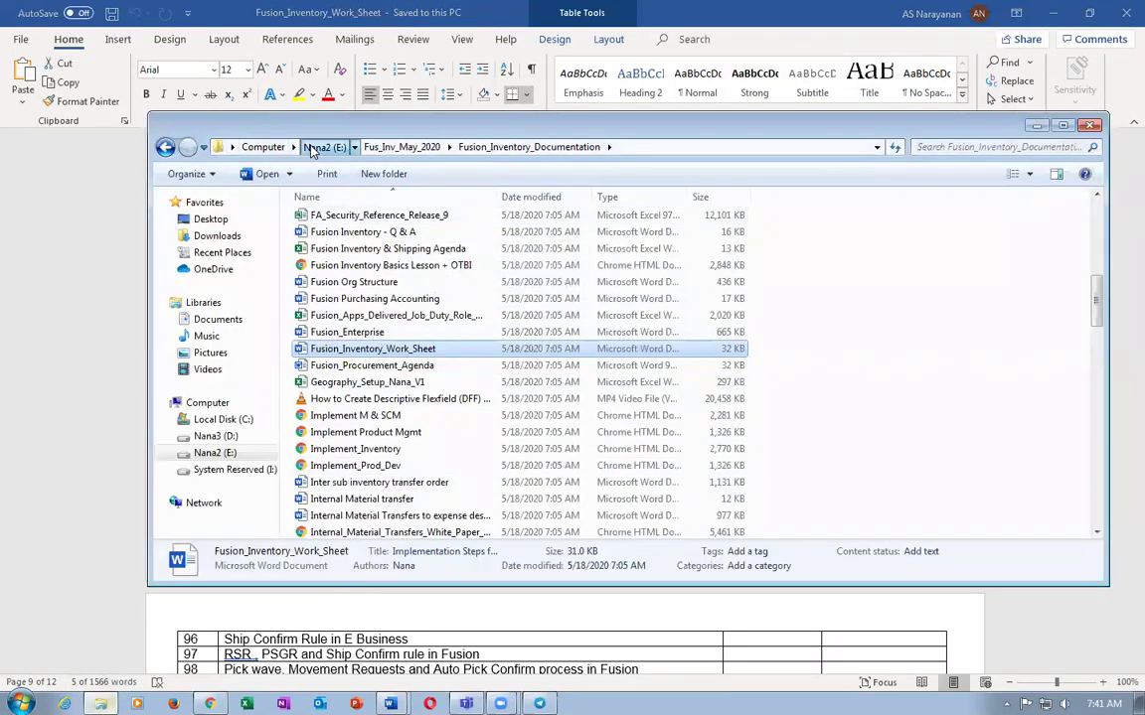
Step: Browse Fus_Inv_May_2020 > E Business Documentation > Inventory > Inv_Day 3 and open IOT_Intransit
{"action": "left_click", "coordinate": [311, 148]}
{"action": "double_click", "coordinate": [349, 533]}
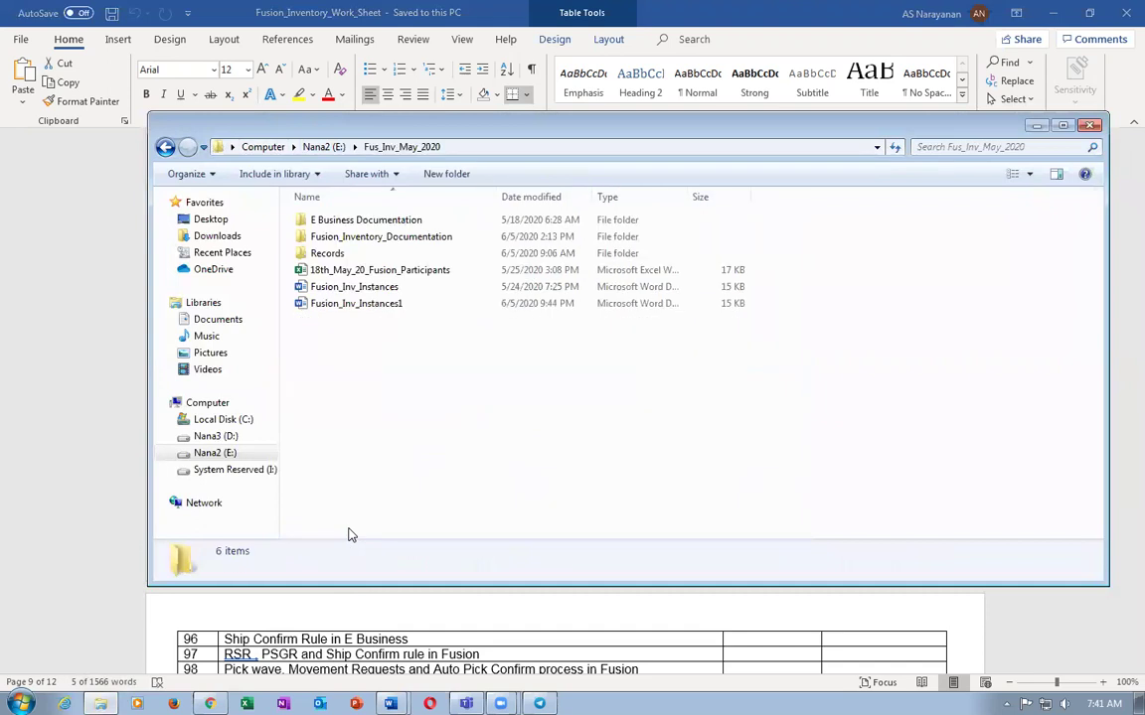
{"action": "double_click", "coordinate": [365, 220]}
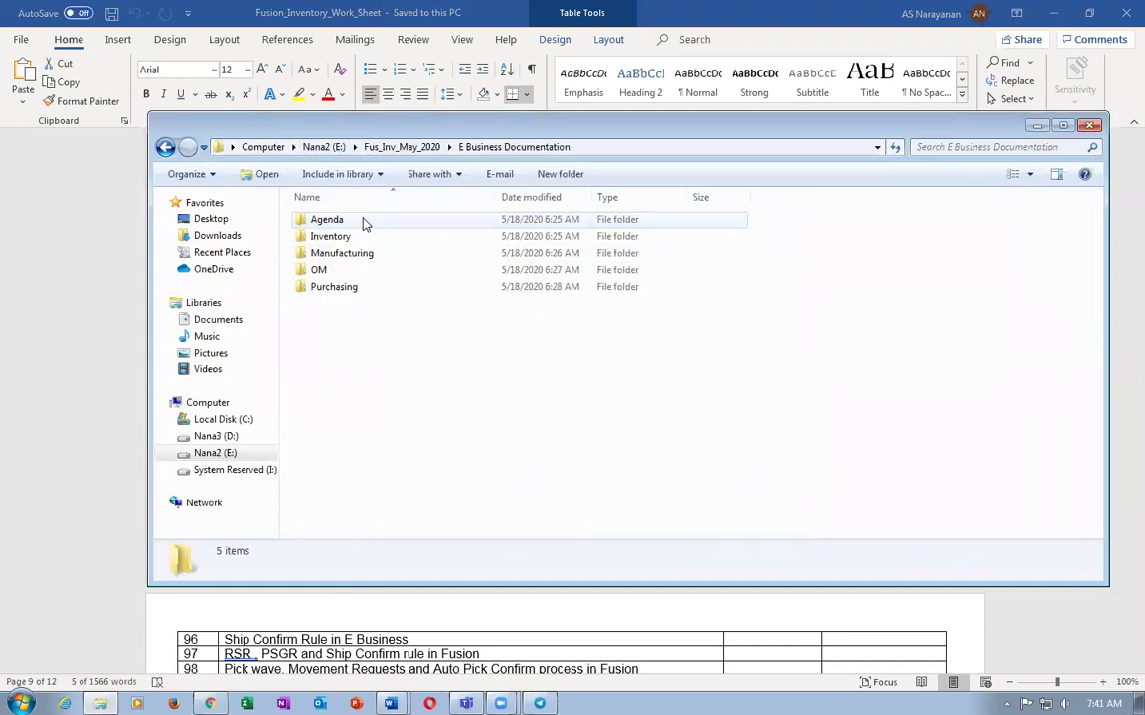
{"action": "double_click", "coordinate": [332, 237]}
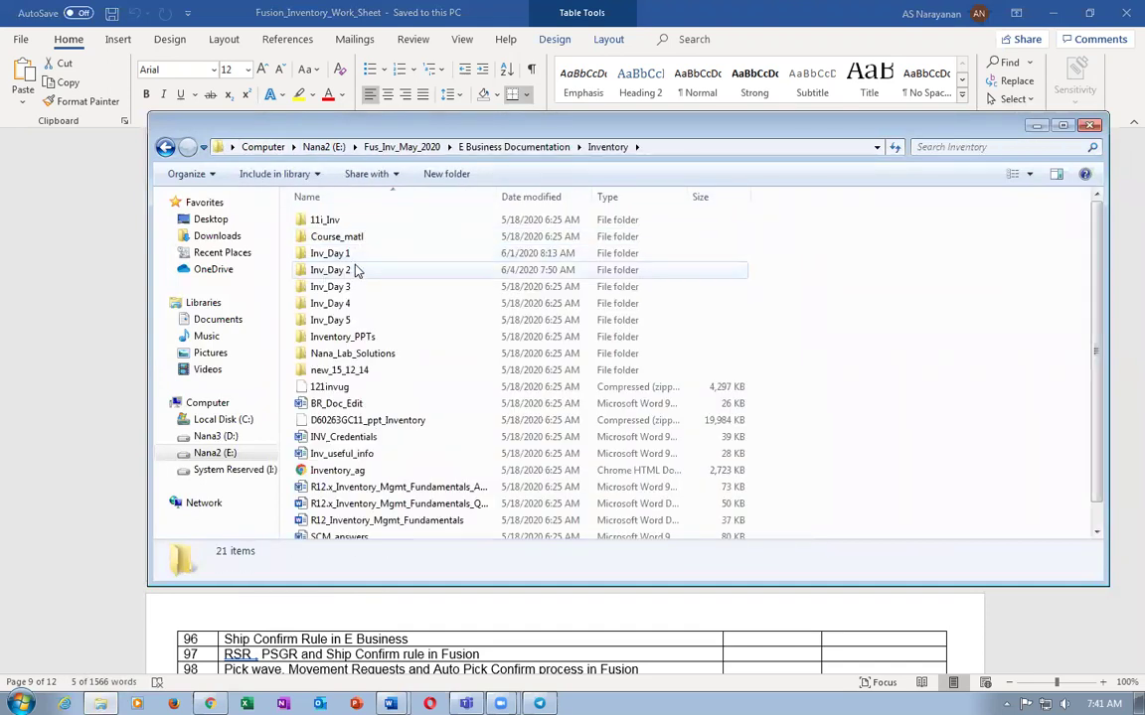
{"action": "double_click", "coordinate": [348, 287]}
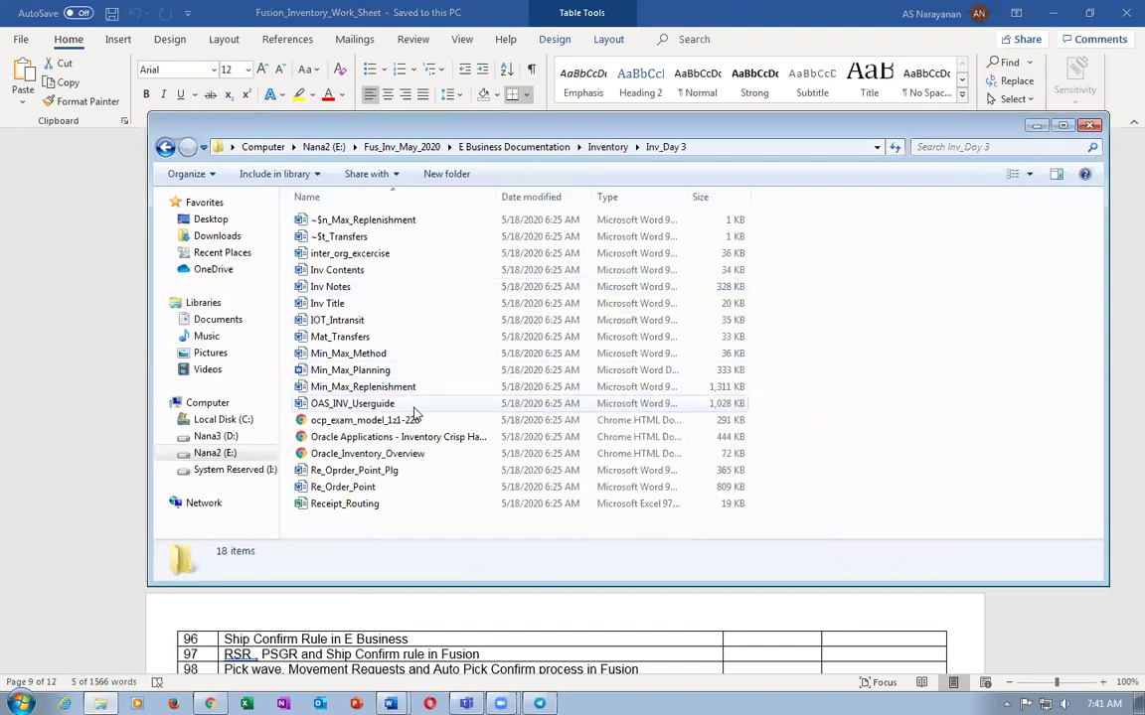
{"action": "left_click", "coordinate": [352, 323]}
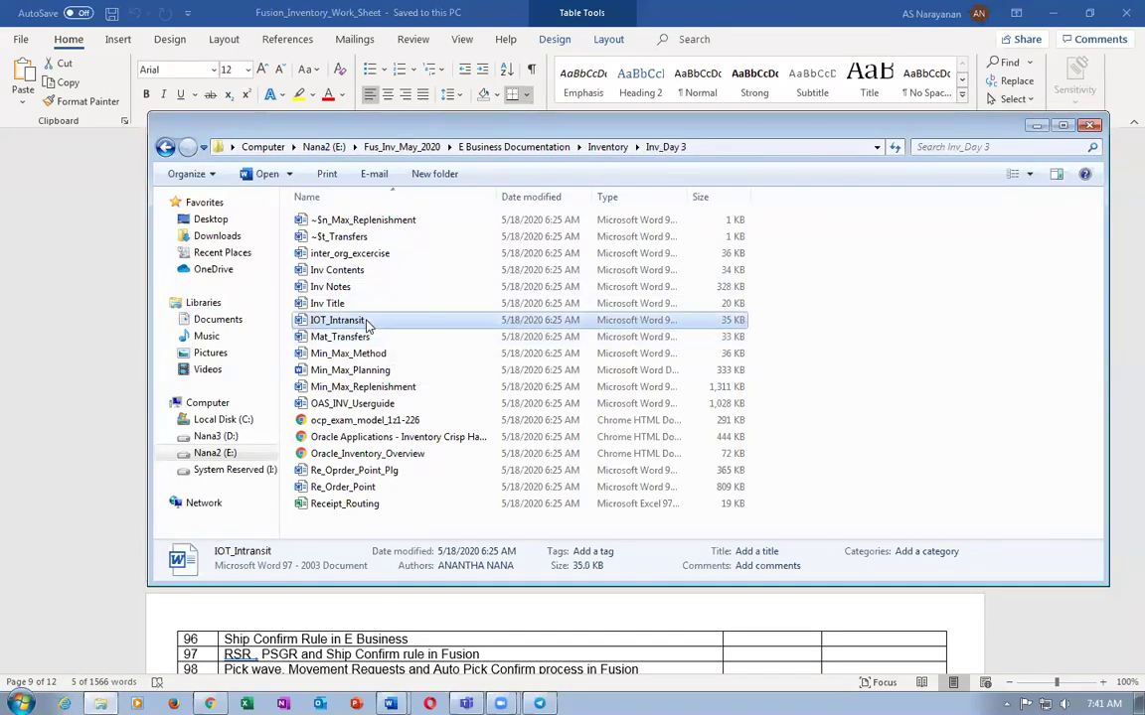
{"action": "double_click", "coordinate": [365, 323]}
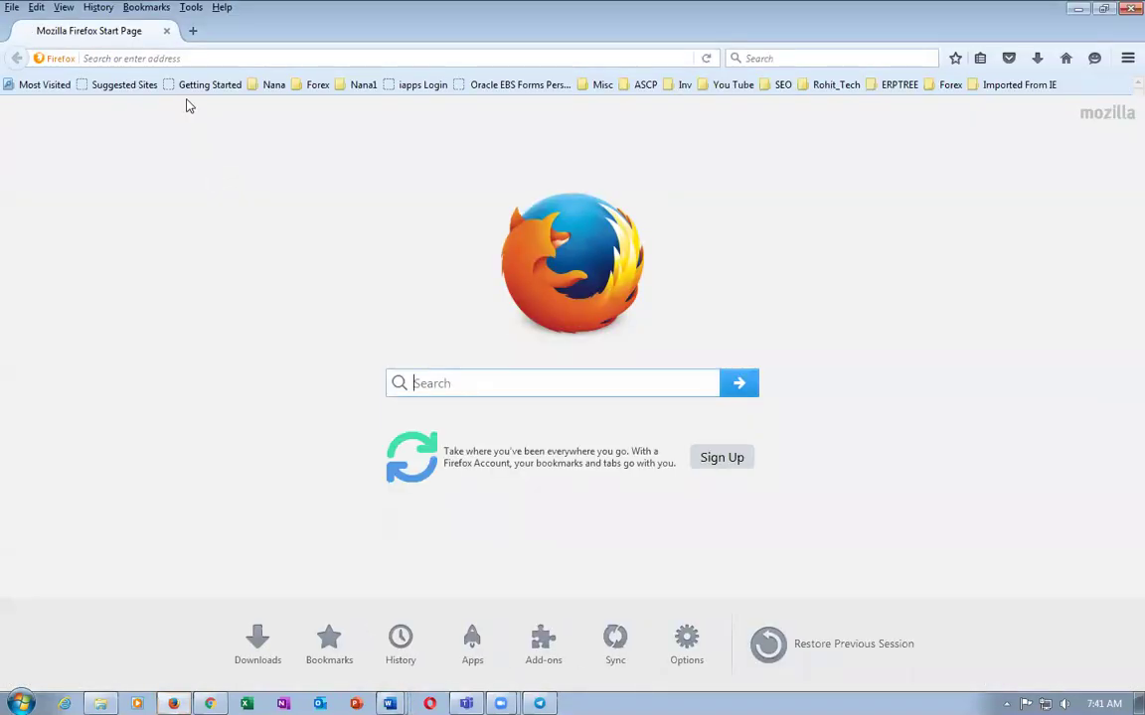
Step: Load the E-Business Suite site in Firefox and log in with the saved user name
{"action": "type", "text": "mars.kumanti.in/"}
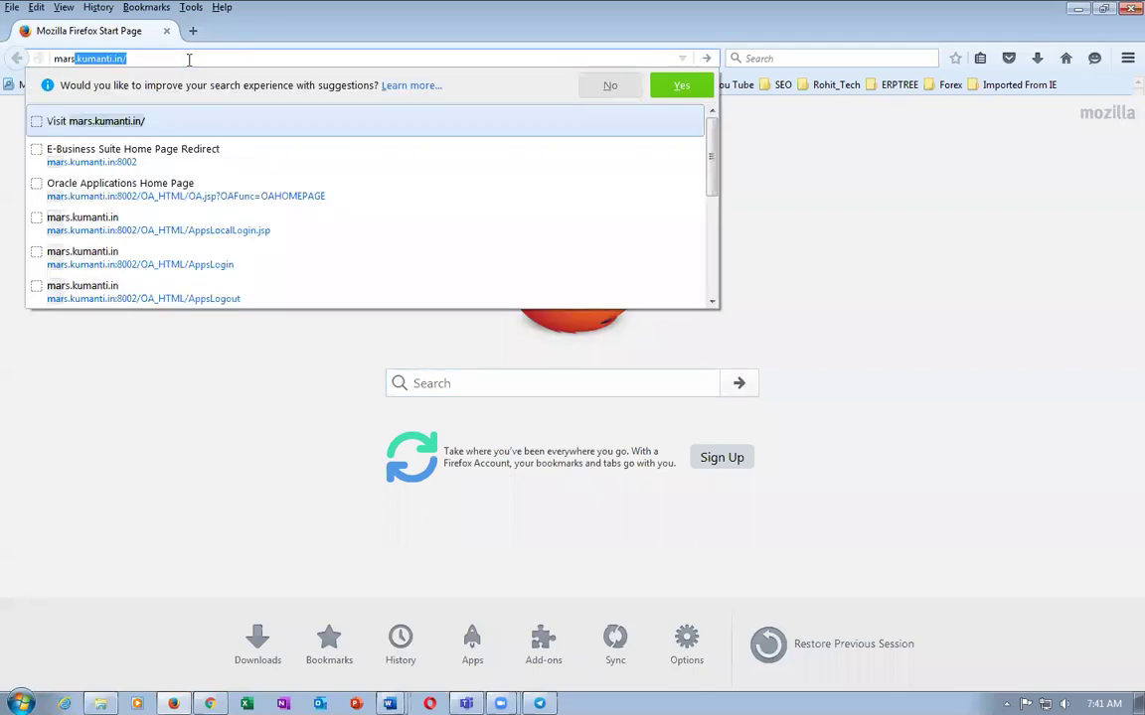
{"action": "key", "text": "Down"}
{"action": "key", "text": "Return"}
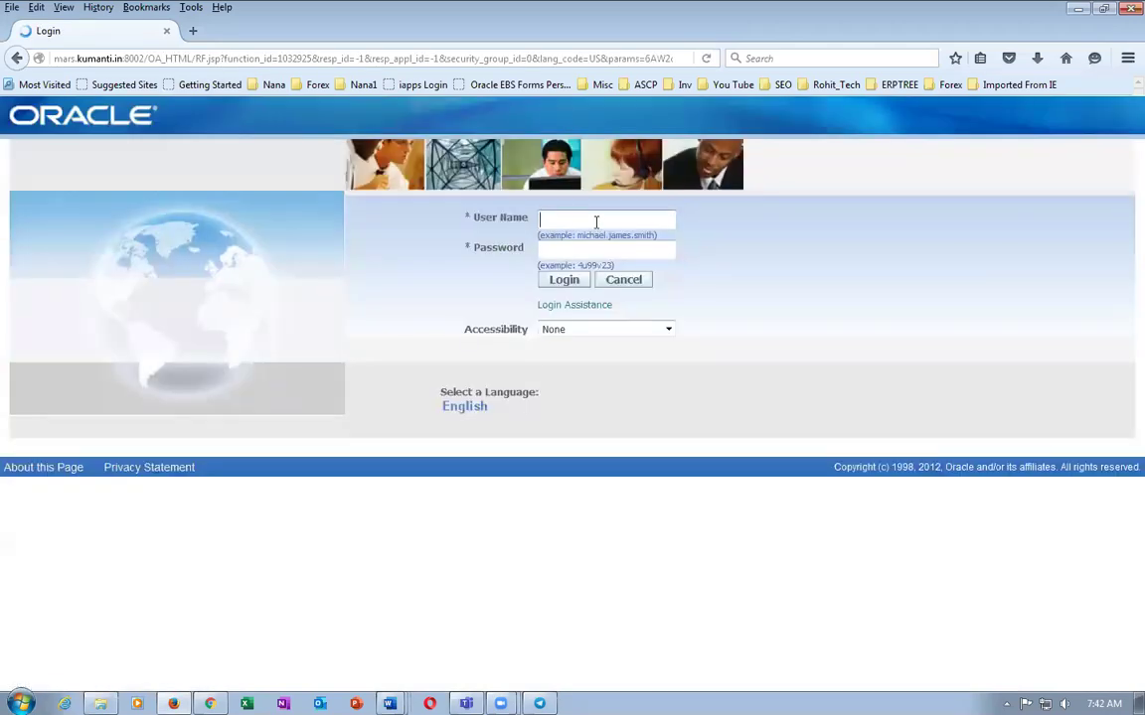
{"action": "left_click", "coordinate": [596, 221]}
{"action": "type", "text": "opera"}
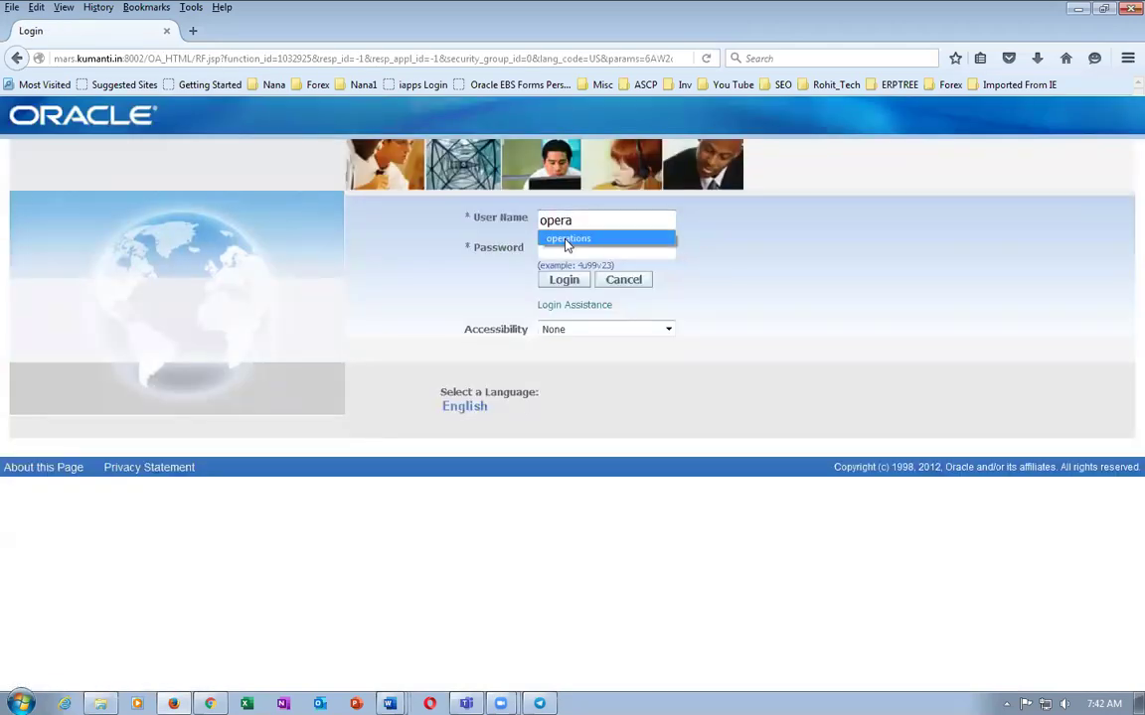
{"action": "left_click", "coordinate": [566, 240]}
{"action": "left_click", "coordinate": [559, 282]}
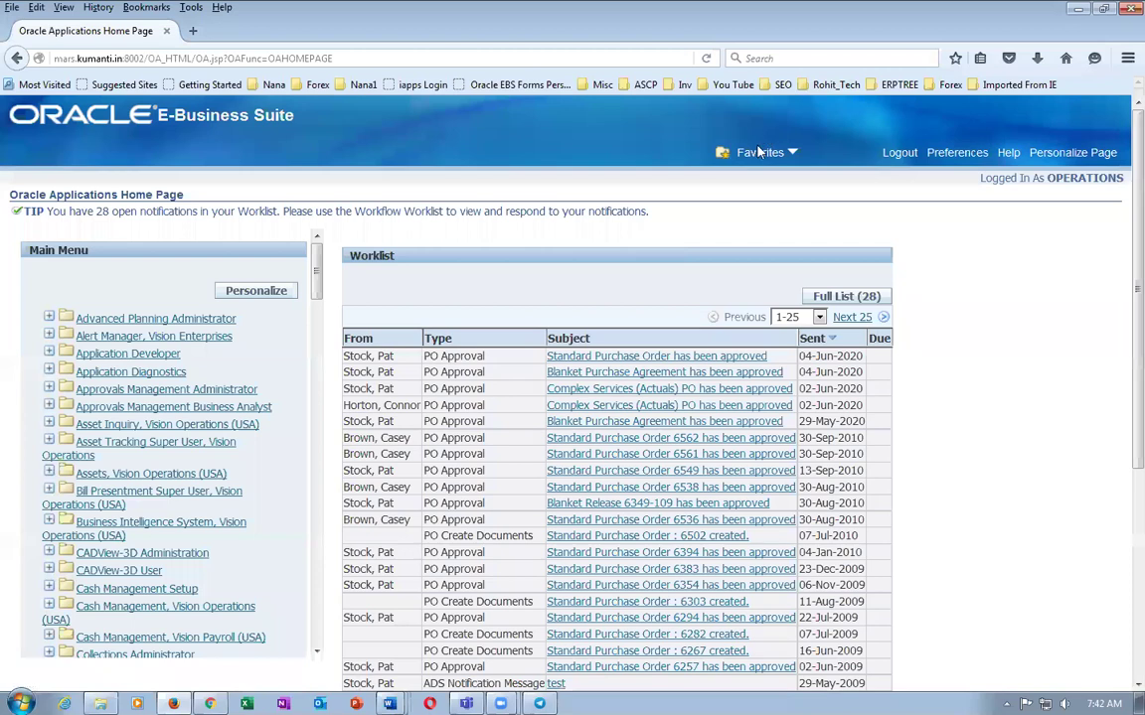
Step: Launch Payables Invoices from Favorites and dismiss the open-notifications note
{"action": "left_click", "coordinate": [758, 155]}
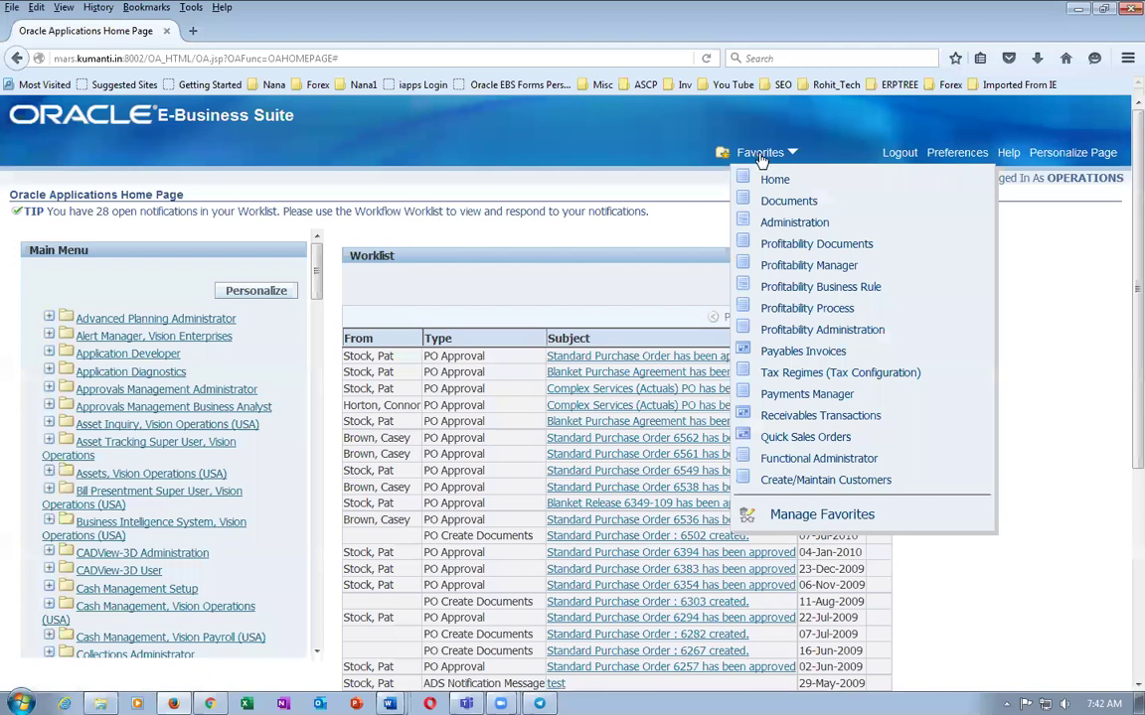
{"action": "left_click", "coordinate": [821, 352]}
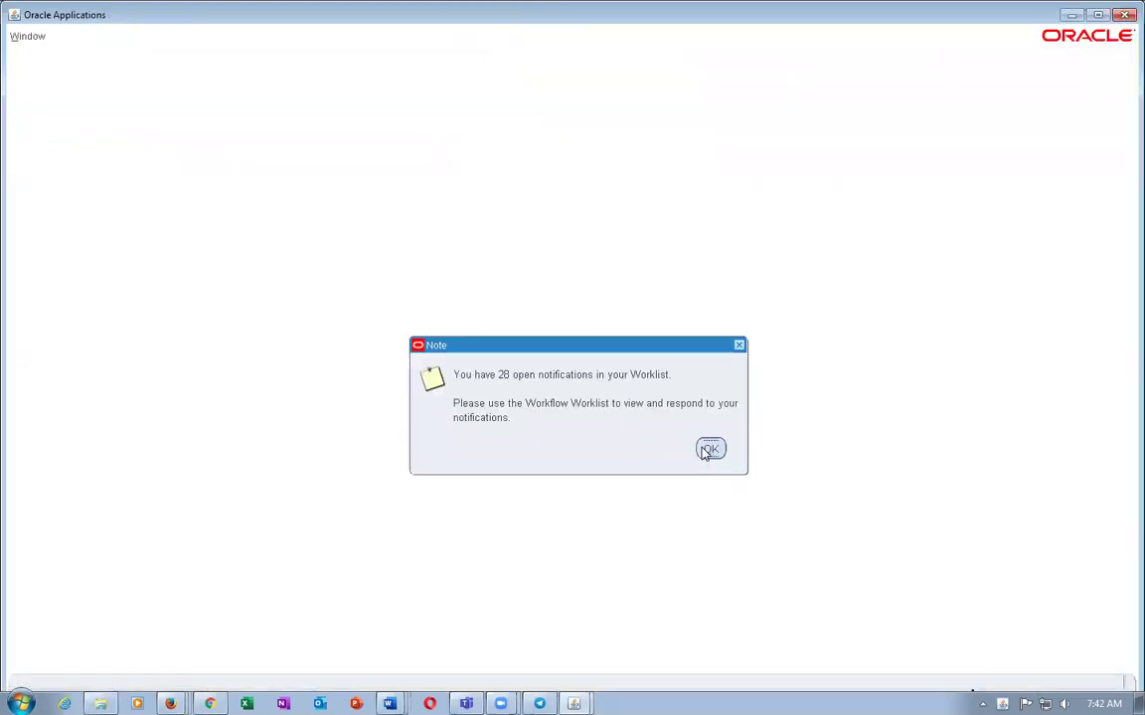
{"action": "left_click", "coordinate": [709, 449]}
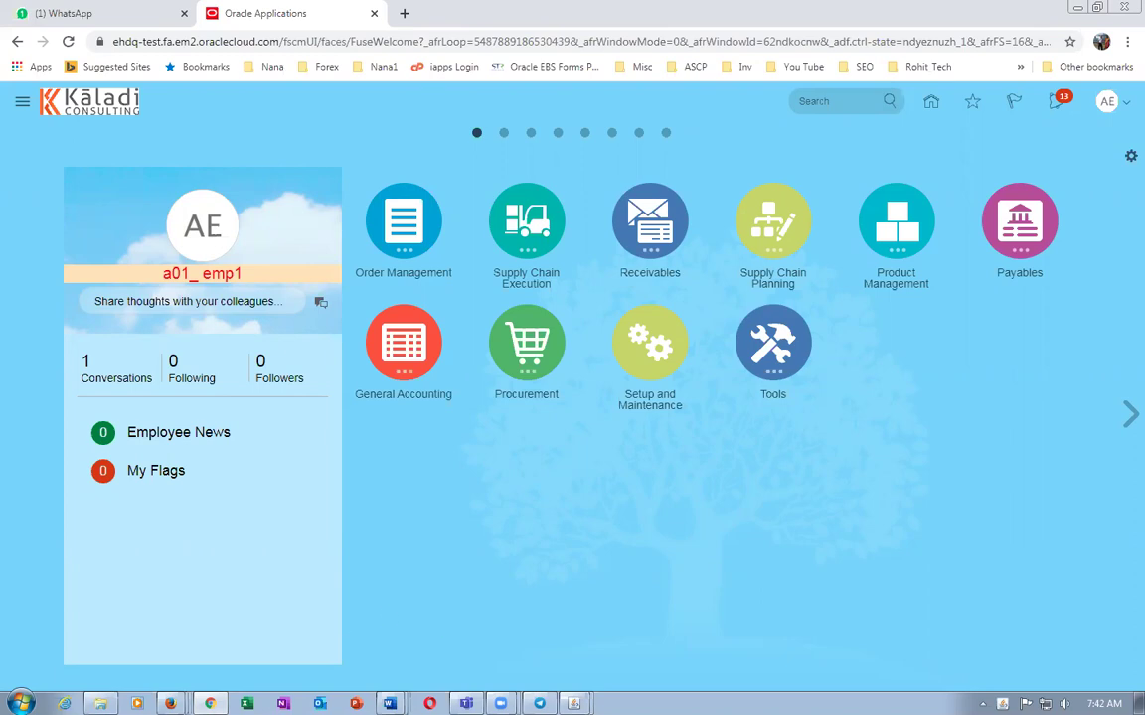
Step: Open IOT_Intransit from Inv_Day 3 in Word with editing enabled and highlight the Org 011 label
{"action": "key", "text": "alt+Tab"}
{"action": "left_click", "coordinate": [366, 387]}
{"action": "left_click", "coordinate": [365, 323]}
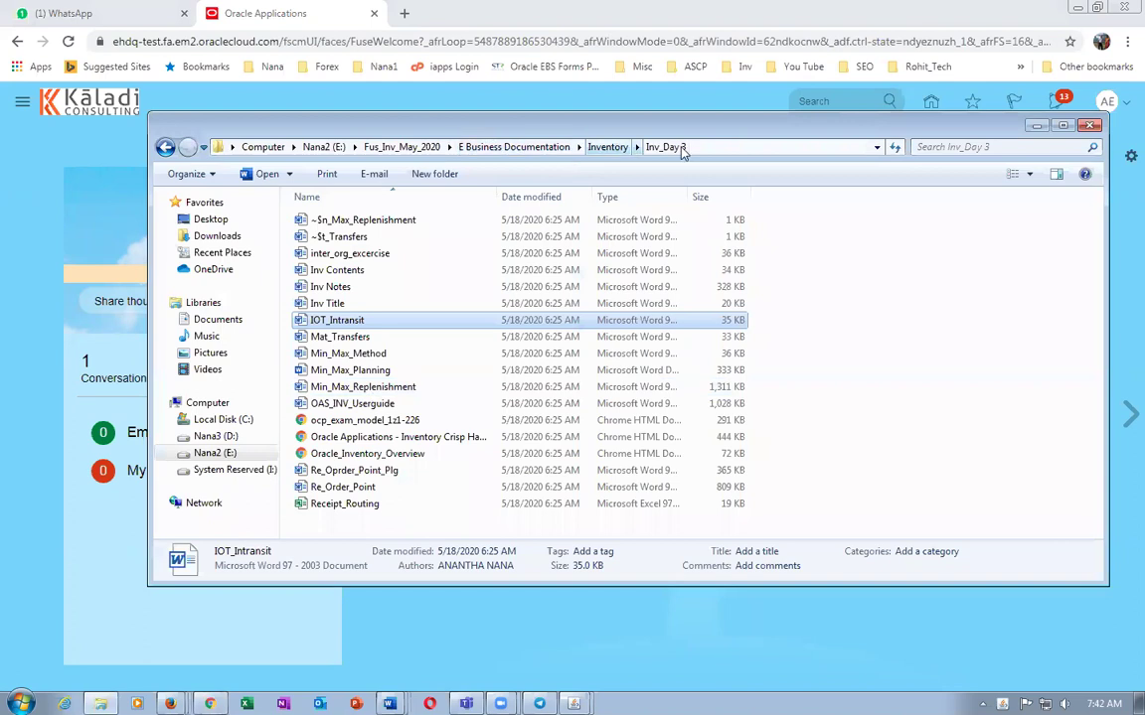
{"action": "double_click", "coordinate": [340, 319]}
{"action": "left_click", "coordinate": [643, 59]}
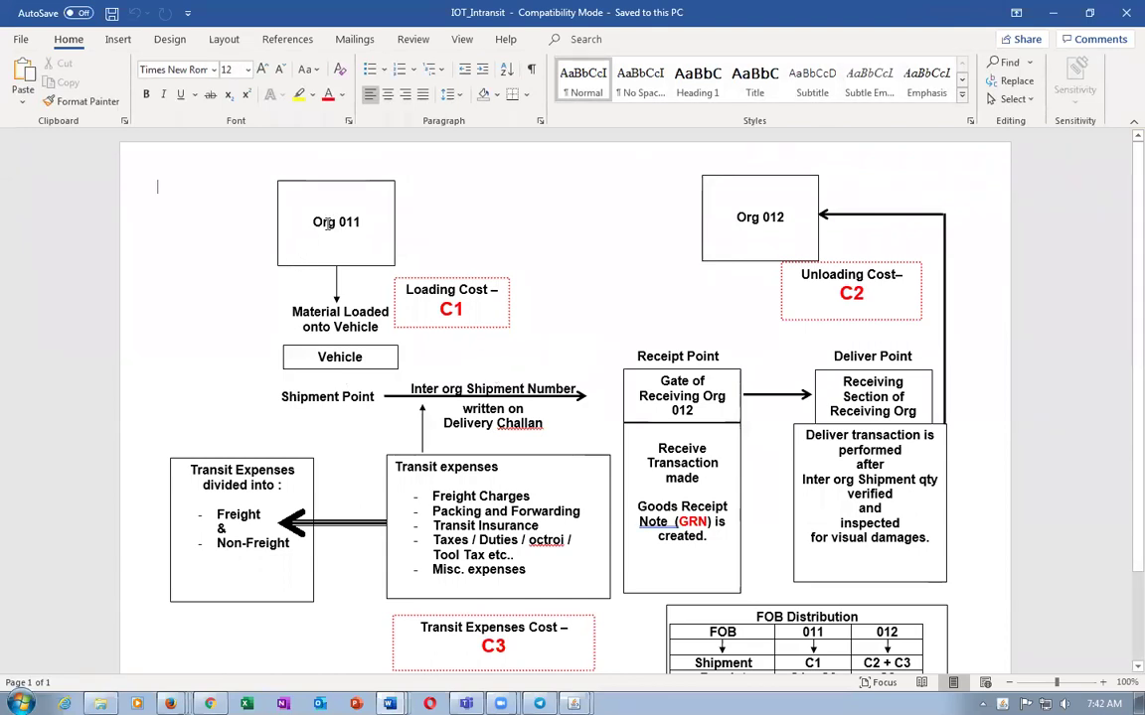
{"action": "left_click", "coordinate": [328, 223]}
{"action": "mouse_move", "coordinate": [338, 222]}
{"action": "left_mouse_down"}
{"action": "mouse_move", "coordinate": [307, 202]}
{"action": "mouse_move", "coordinate": [351, 231]}
{"action": "left_mouse_up"}
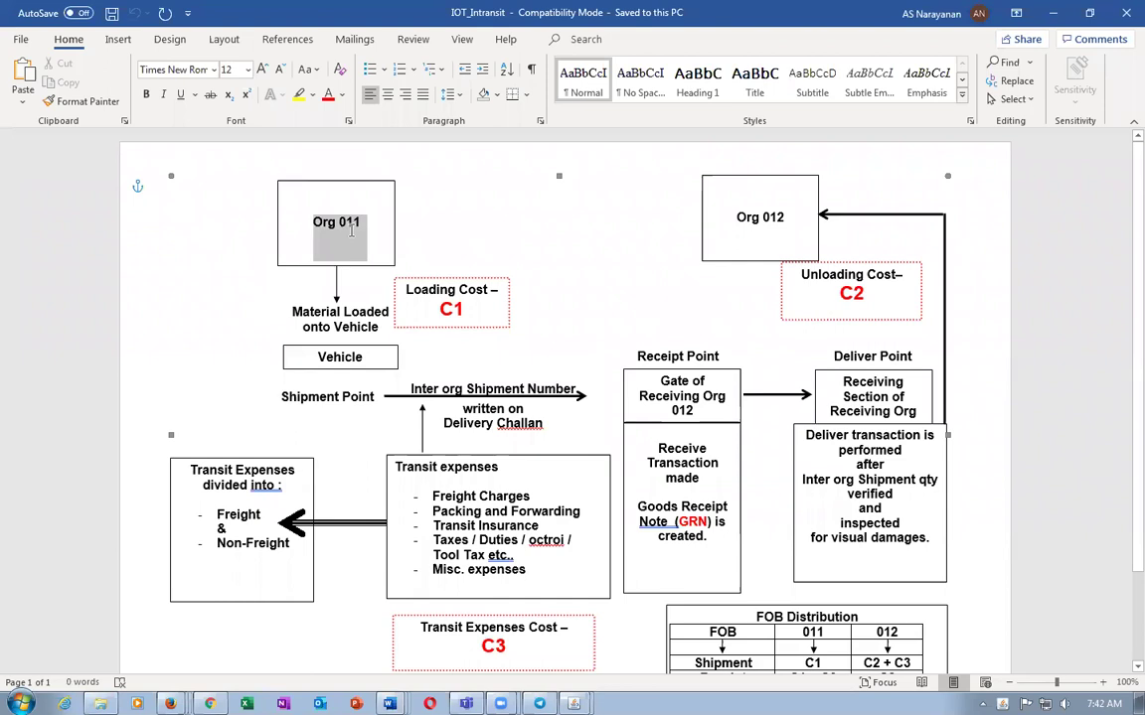
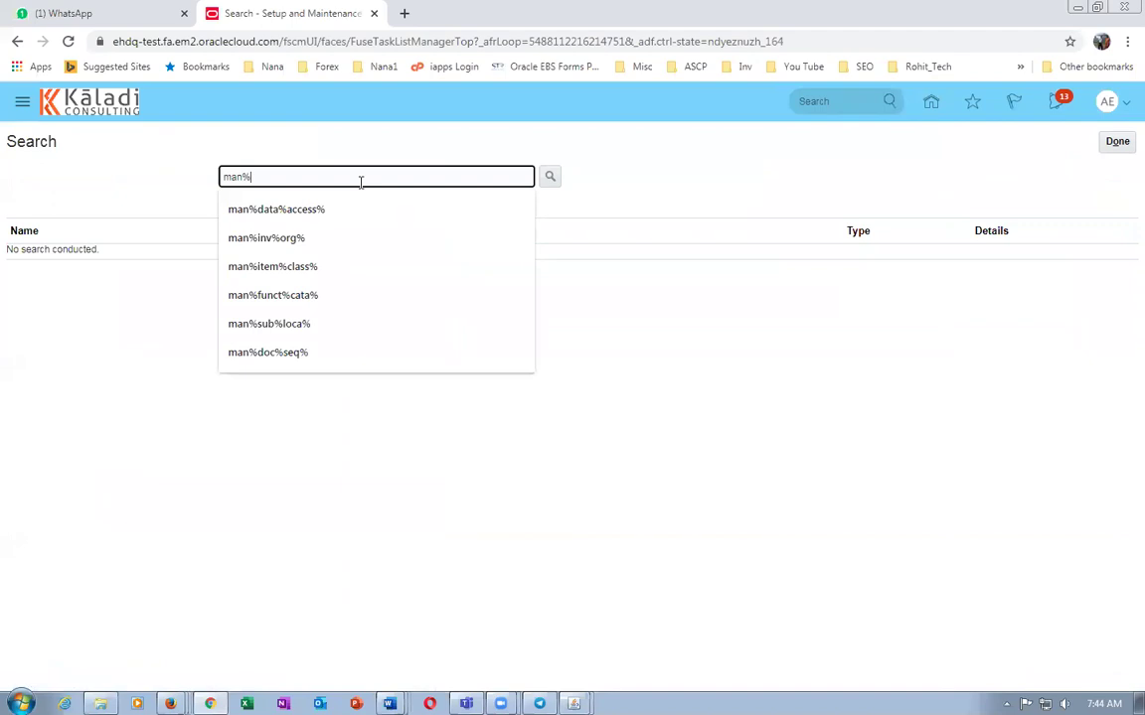
Step: Search %inter%org%para% and open the Manage Interorganization Parameters task
{"action": "type", "text": "int"}
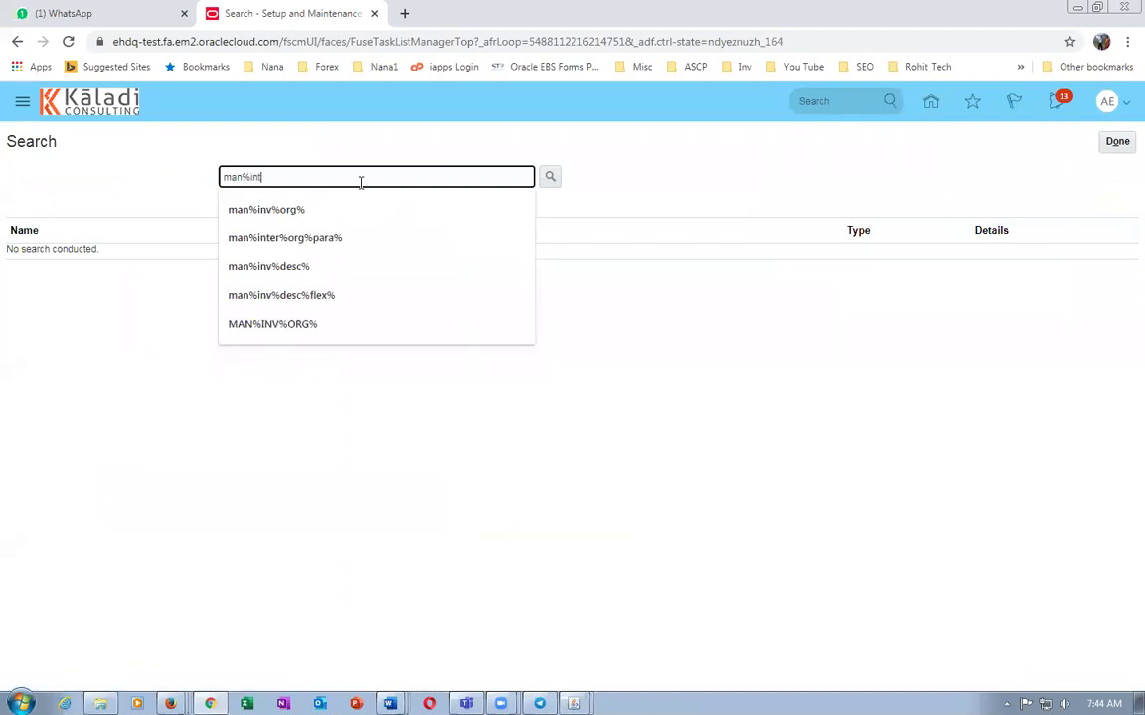
{"action": "type", "text": "er%org%"}
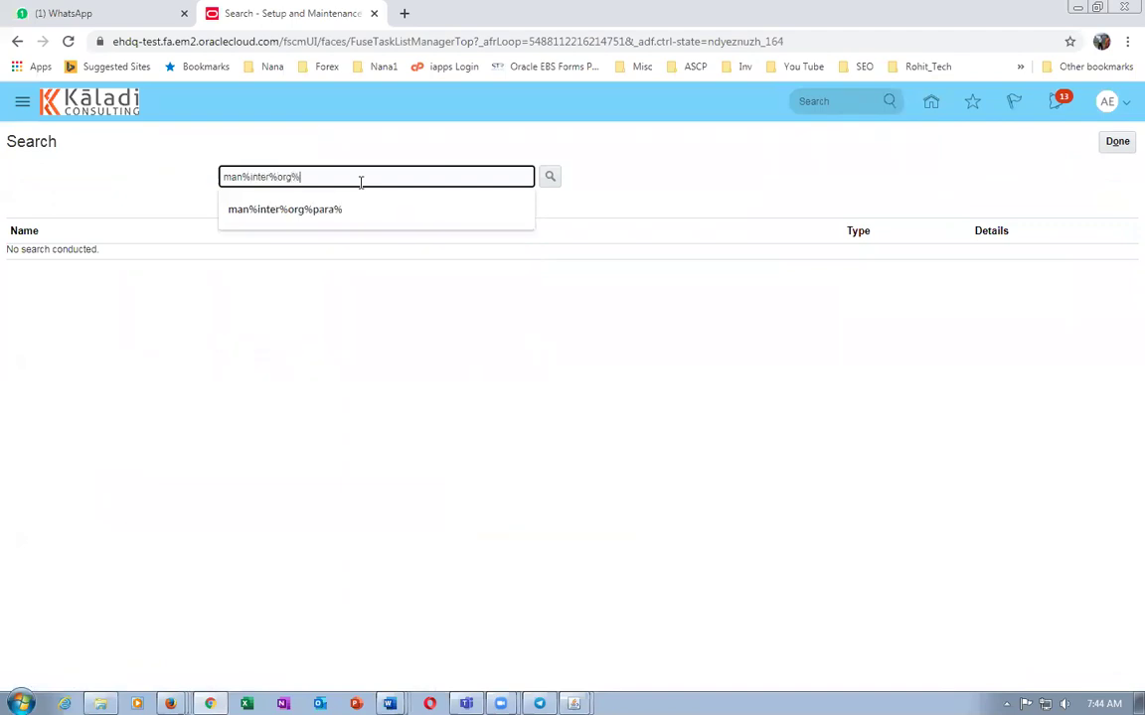
{"action": "type", "text": "para%"}
{"action": "key", "text": "Return"}
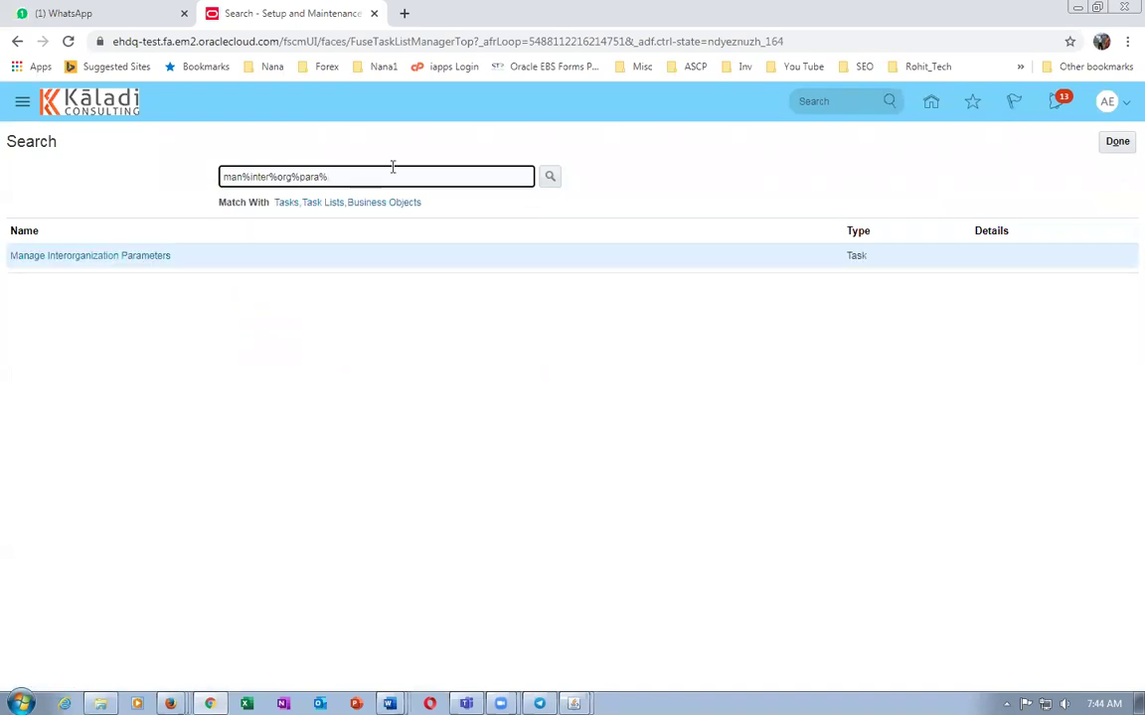
{"action": "left_click", "coordinate": [67, 258]}
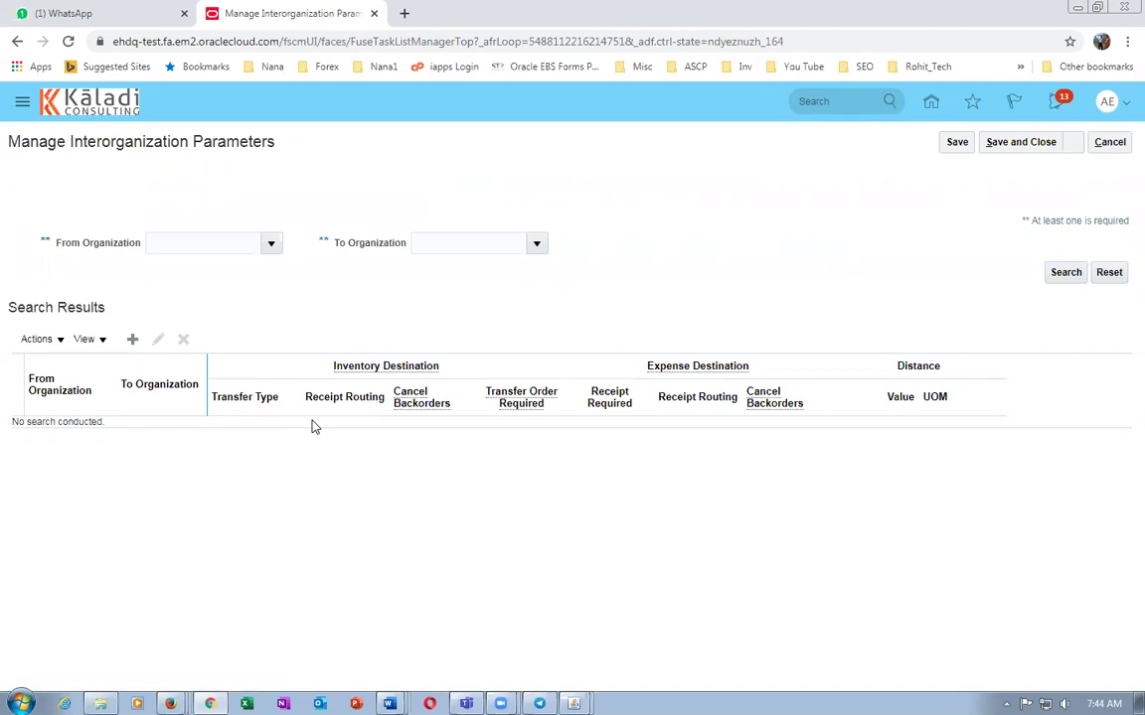
Step: Search parameters from organization M201 and select the M201 to M202 row
{"action": "left_click", "coordinate": [176, 246]}
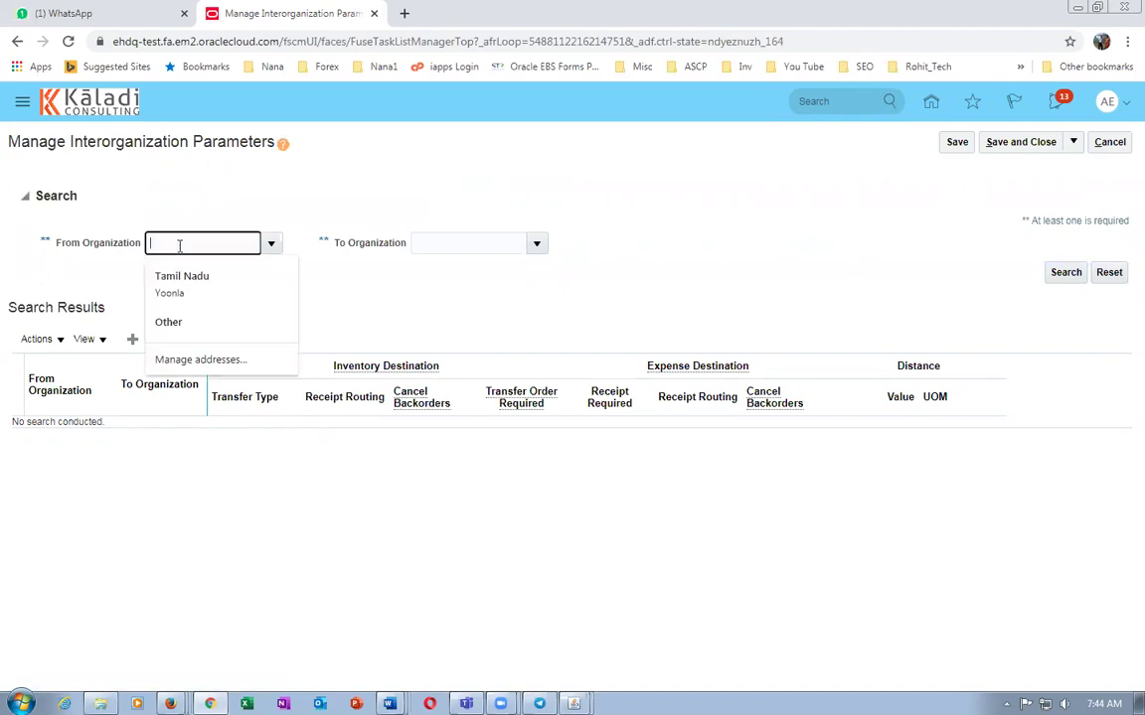
{"action": "type", "text": "m201"}
{"action": "key", "text": "Tab"}
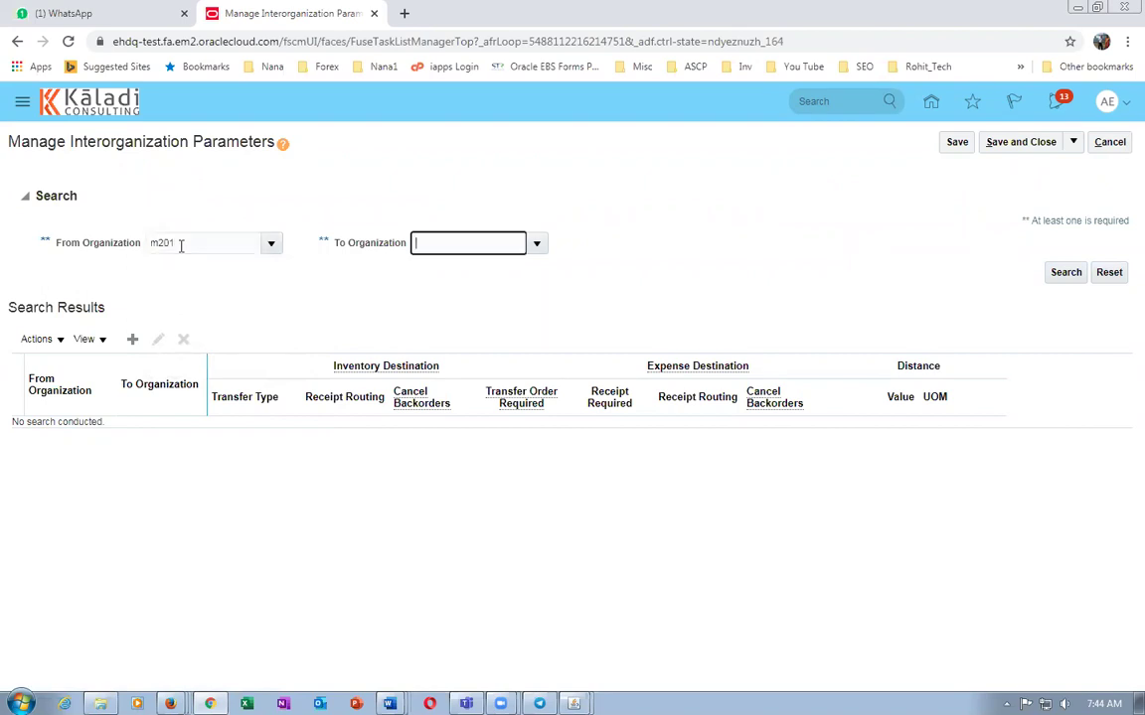
{"action": "left_click", "coordinate": [1065, 272]}
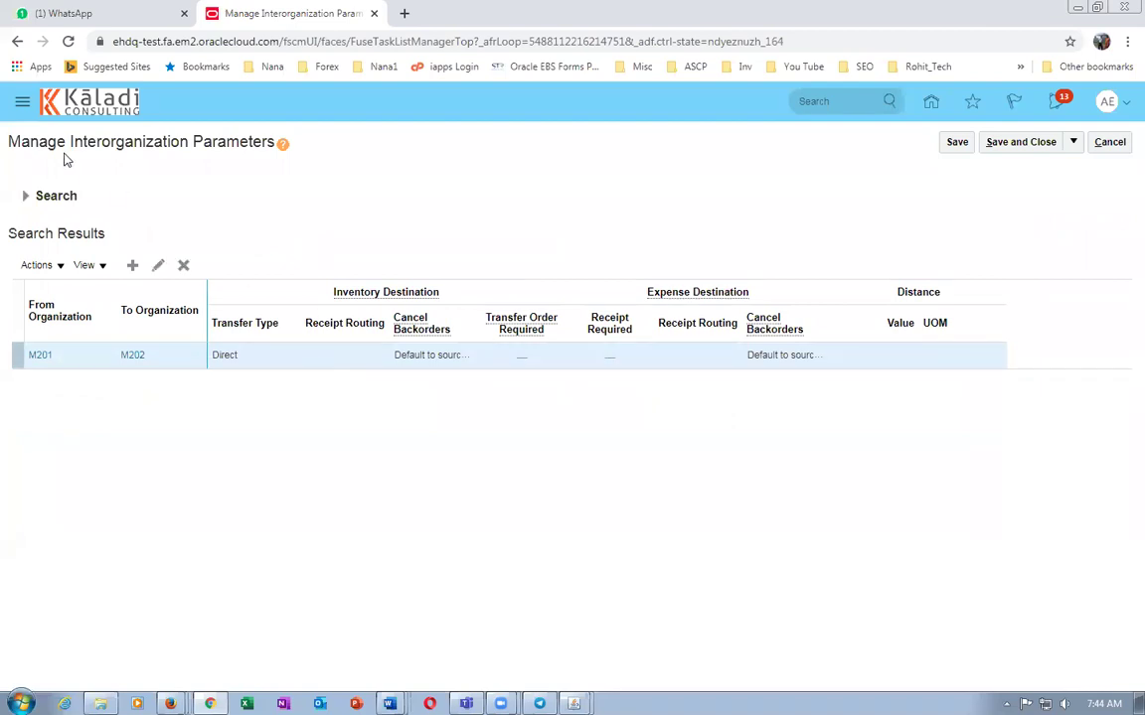
{"action": "left_click_drag", "start_coordinate": [47, 142], "coordinate": [239, 142]}
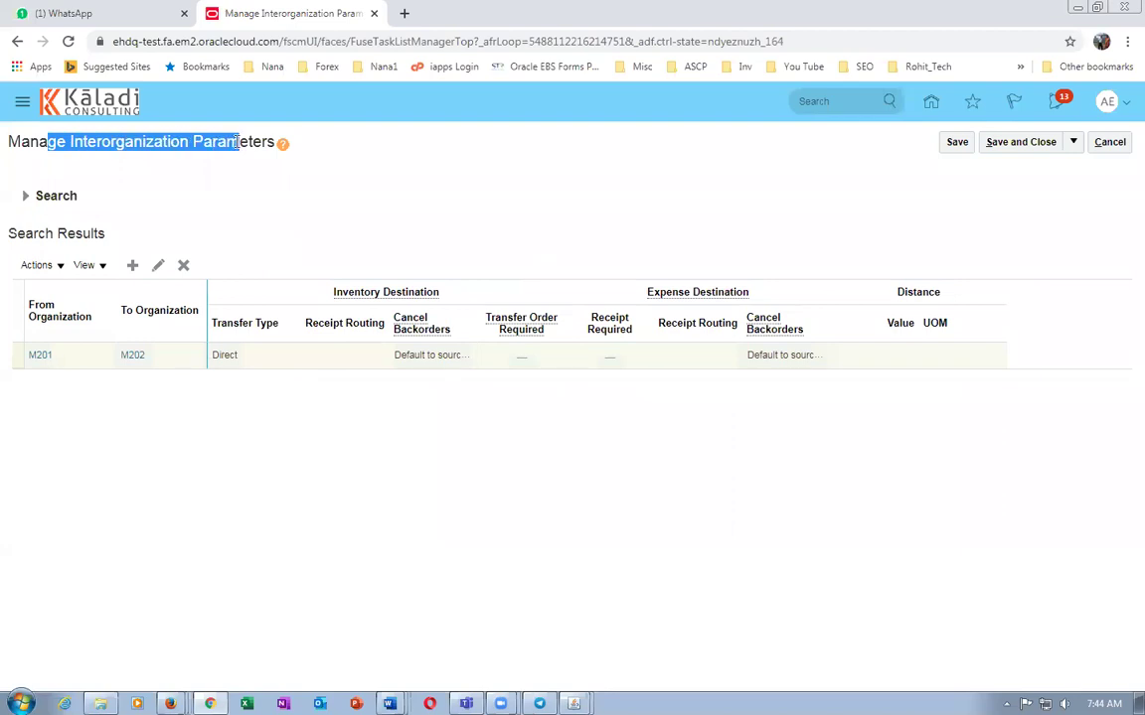
{"action": "left_click", "coordinate": [279, 224]}
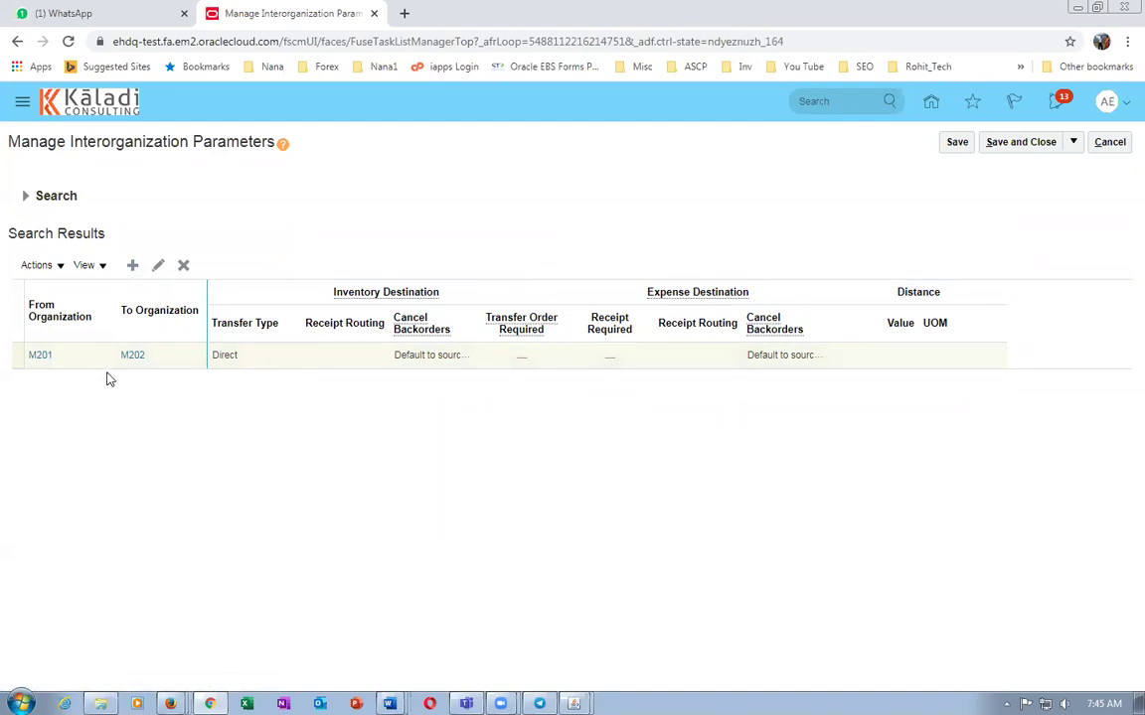
{"action": "left_click", "coordinate": [14, 355]}
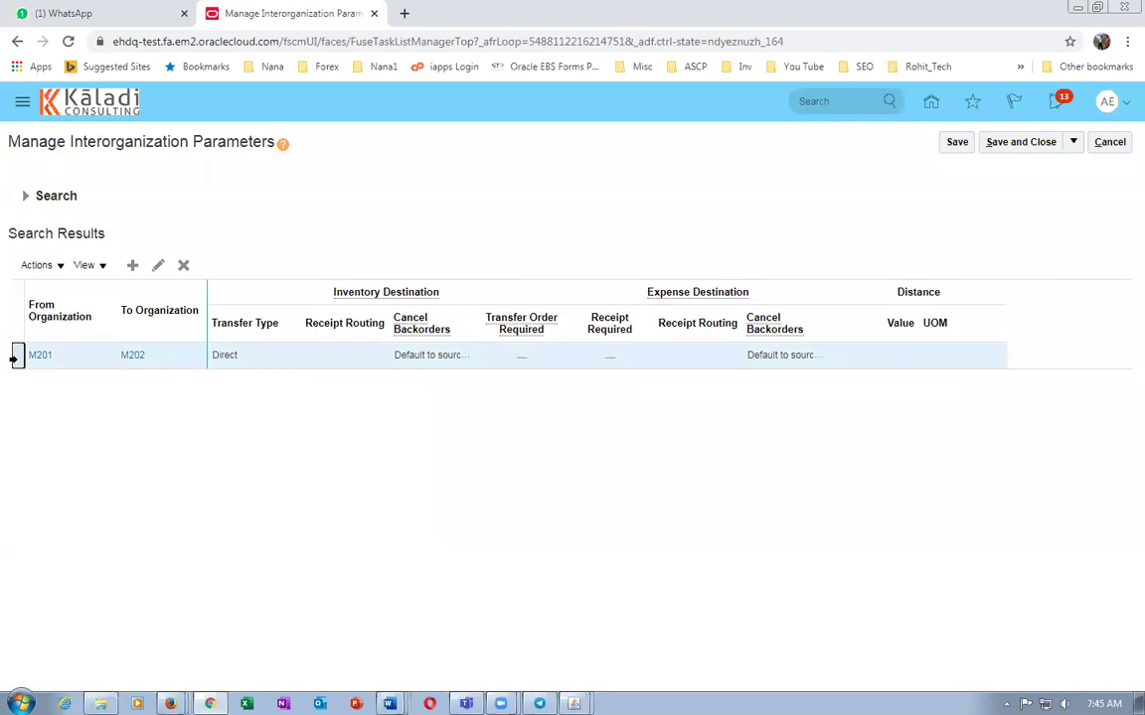
Step: Change M201–M202 to transfer type In transit with Standard receipt routing, then save and close
{"action": "left_click", "coordinate": [159, 267]}
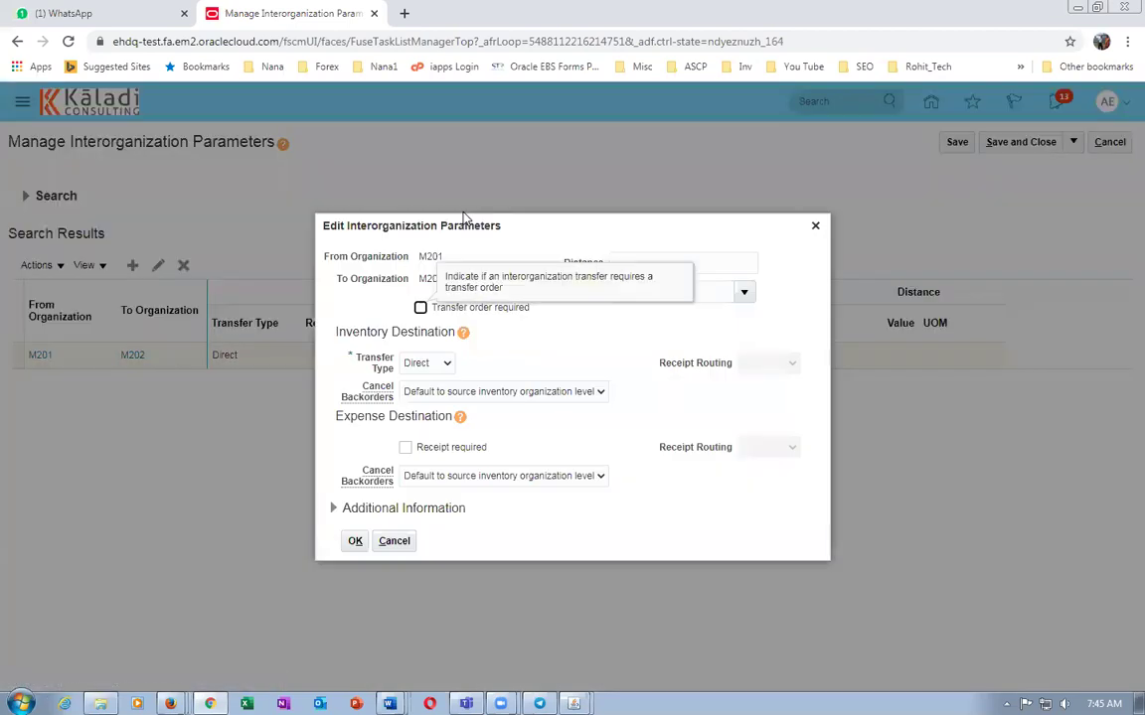
{"action": "left_click", "coordinate": [427, 364]}
{"action": "left_click", "coordinate": [430, 390]}
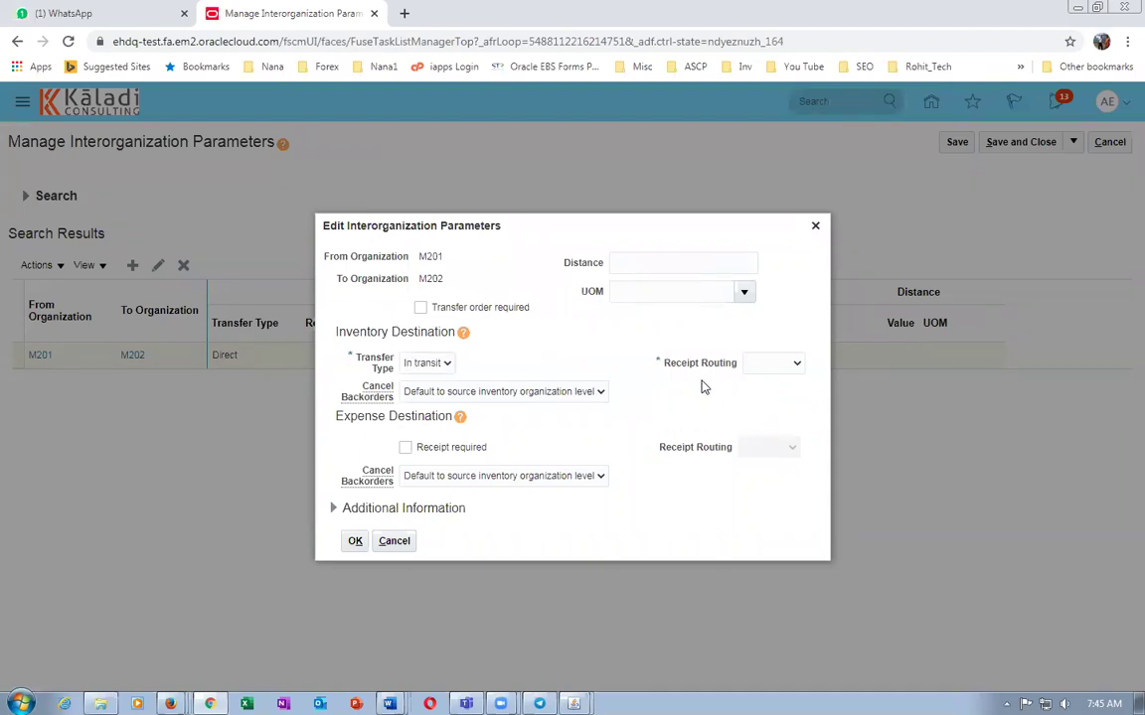
{"action": "left_click", "coordinate": [774, 365]}
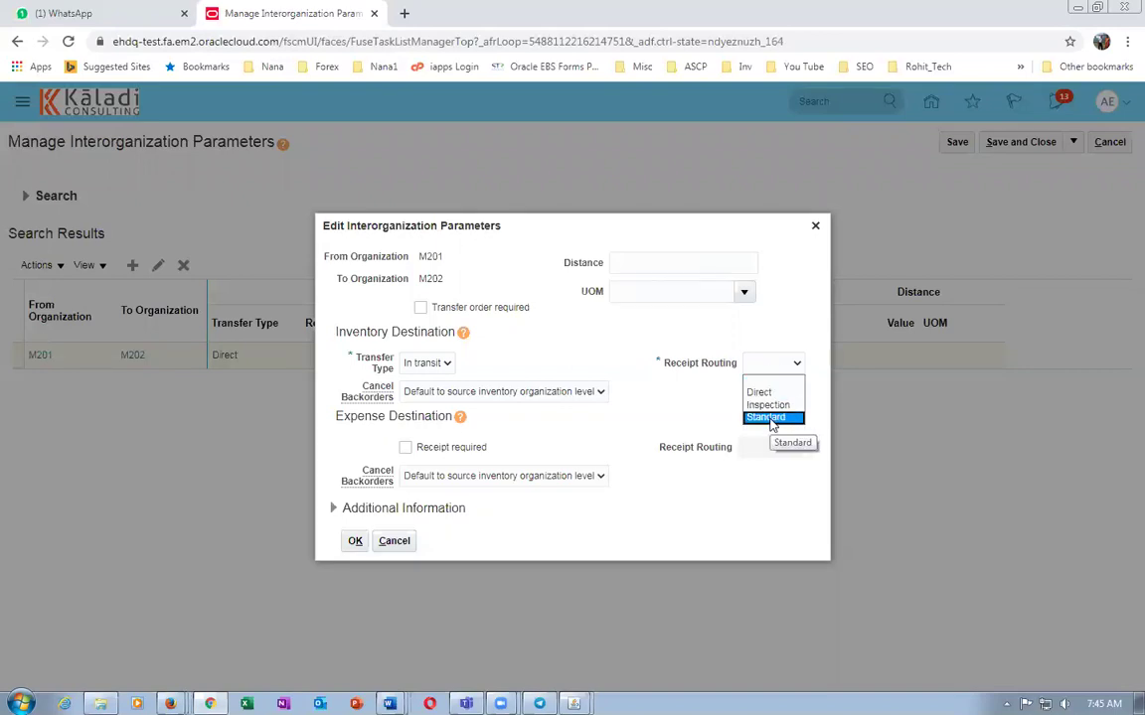
{"action": "left_click", "coordinate": [771, 416]}
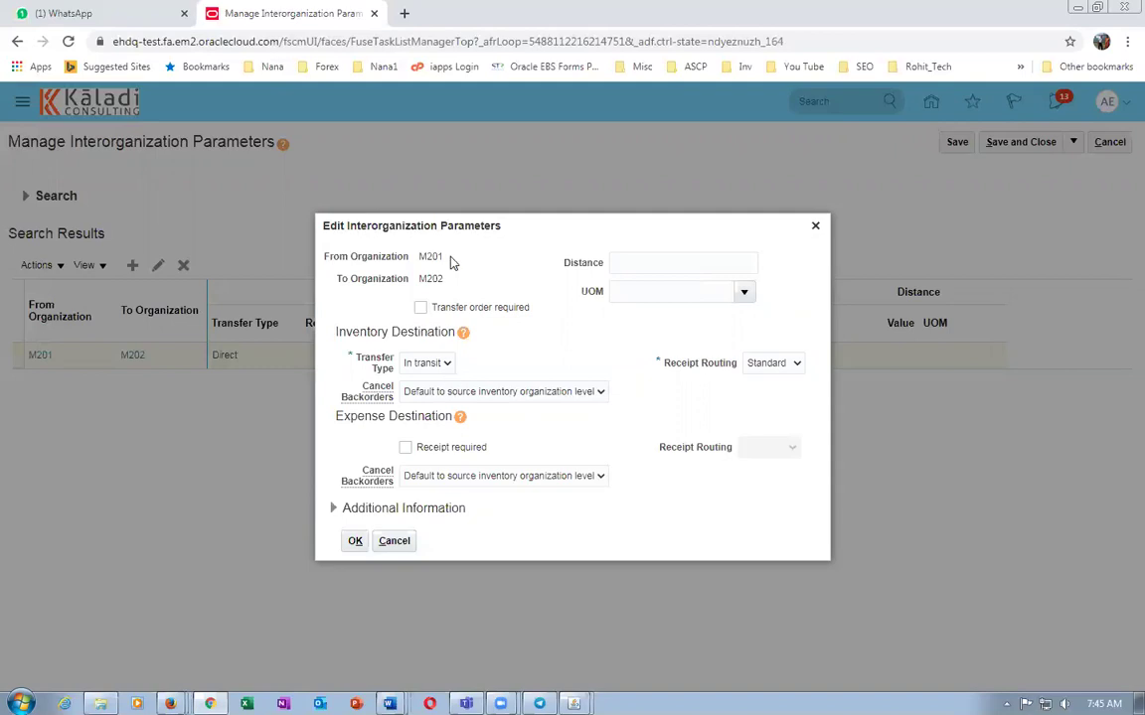
{"action": "left_click", "coordinate": [355, 540]}
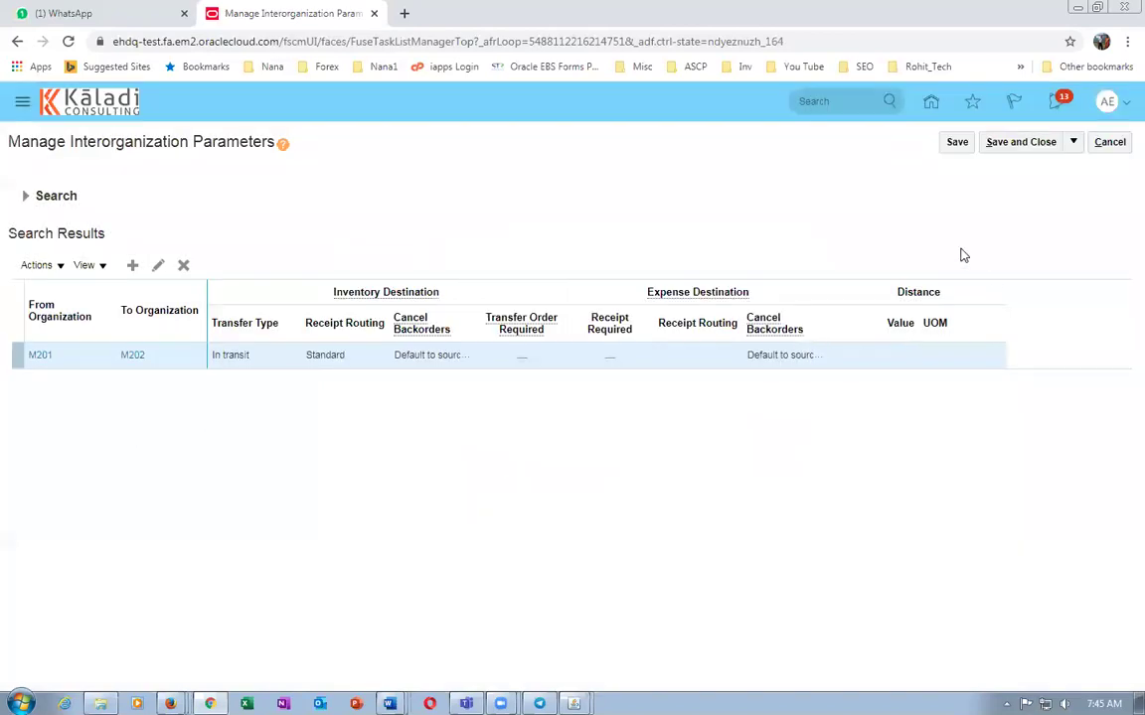
{"action": "left_click", "coordinate": [1023, 144]}
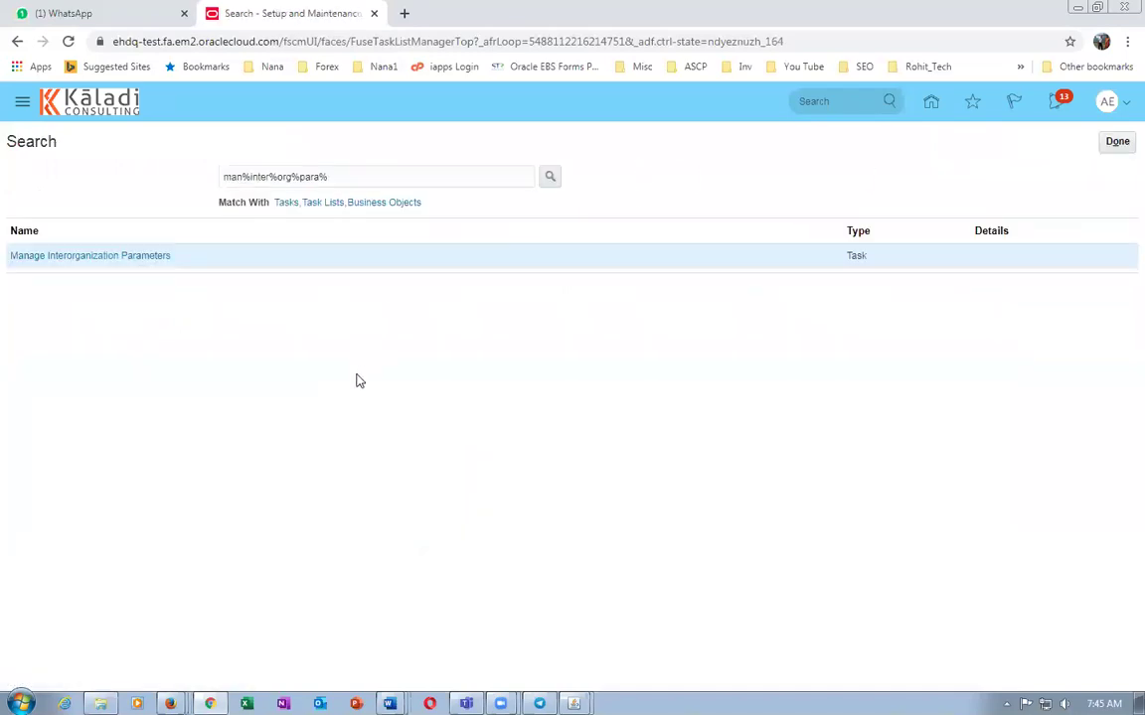
Step: Leave the task search and show the Supply Chain Execution applications from the home page
{"action": "left_click", "coordinate": [1117, 141]}
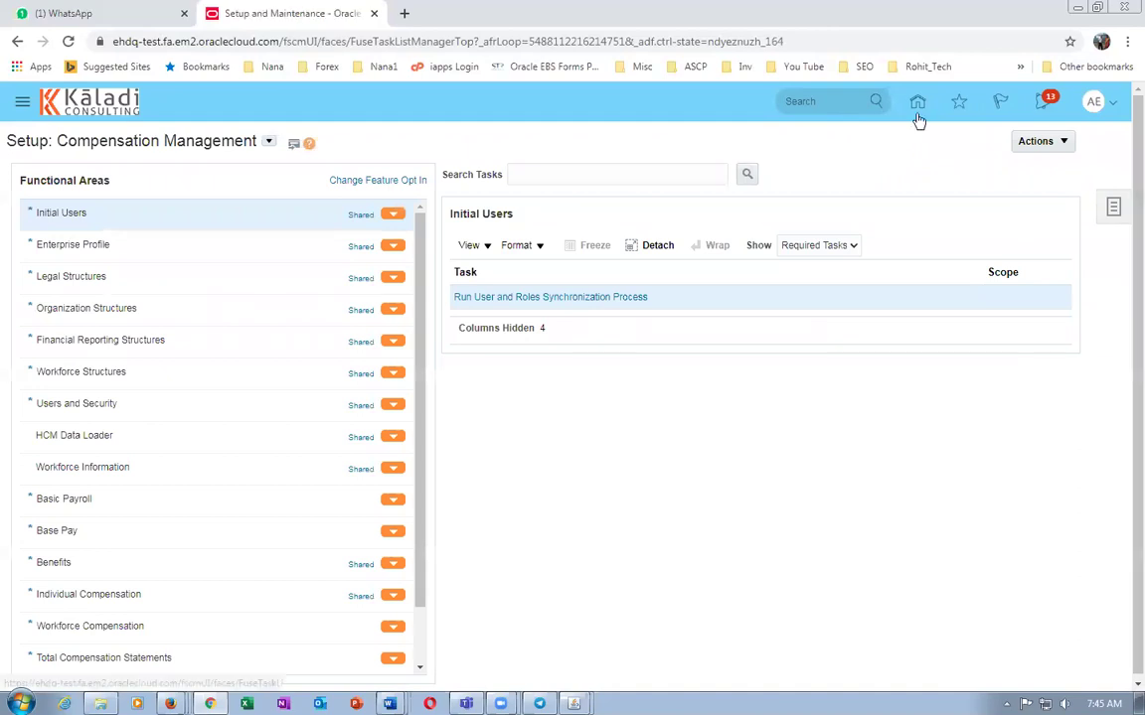
{"action": "left_click", "coordinate": [919, 105]}
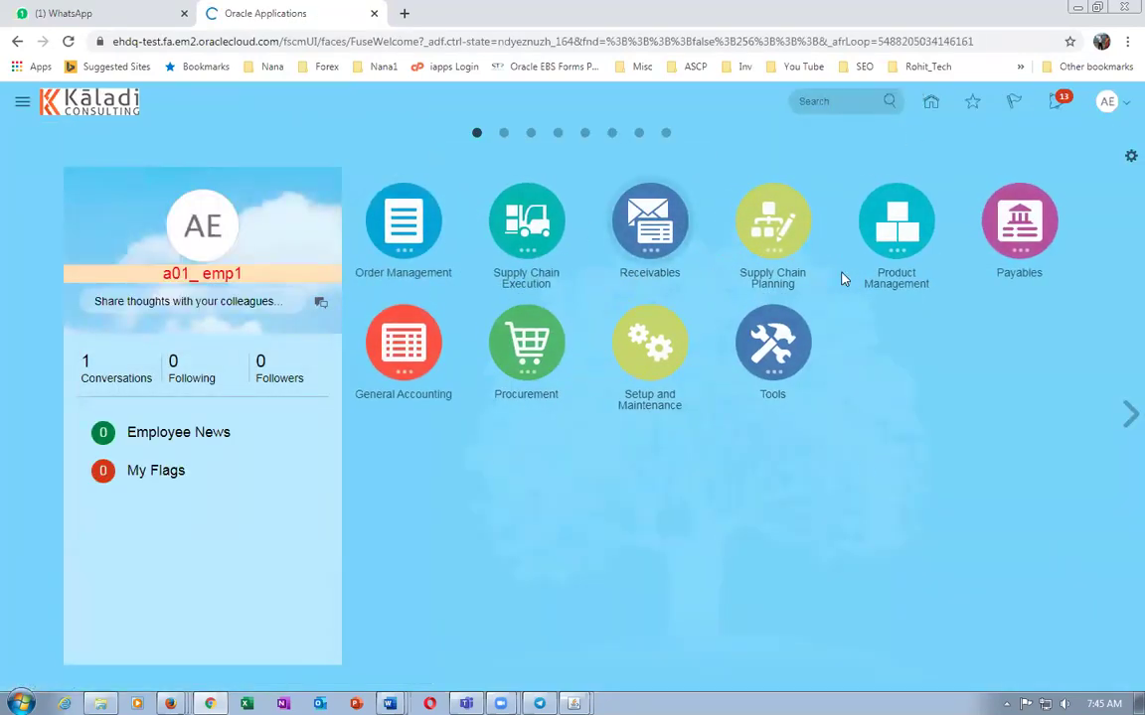
{"action": "left_click", "coordinate": [514, 219]}
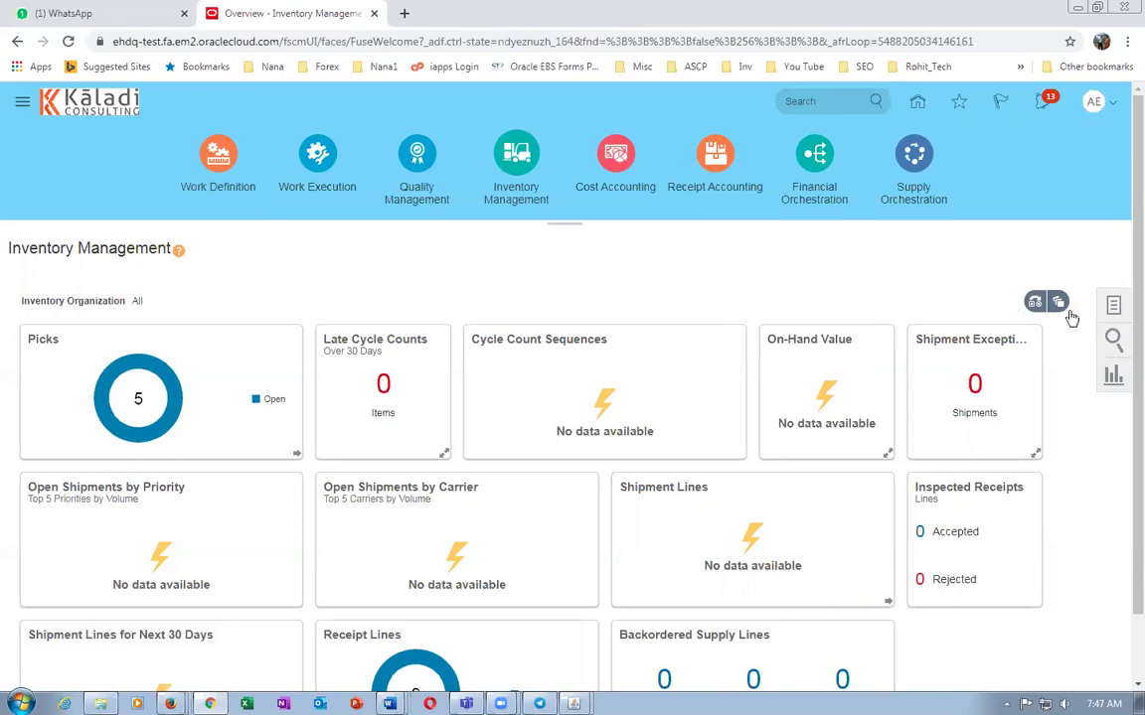
Step: Start a new interorganization transfer for organization M201
{"action": "left_click", "coordinate": [1110, 304]}
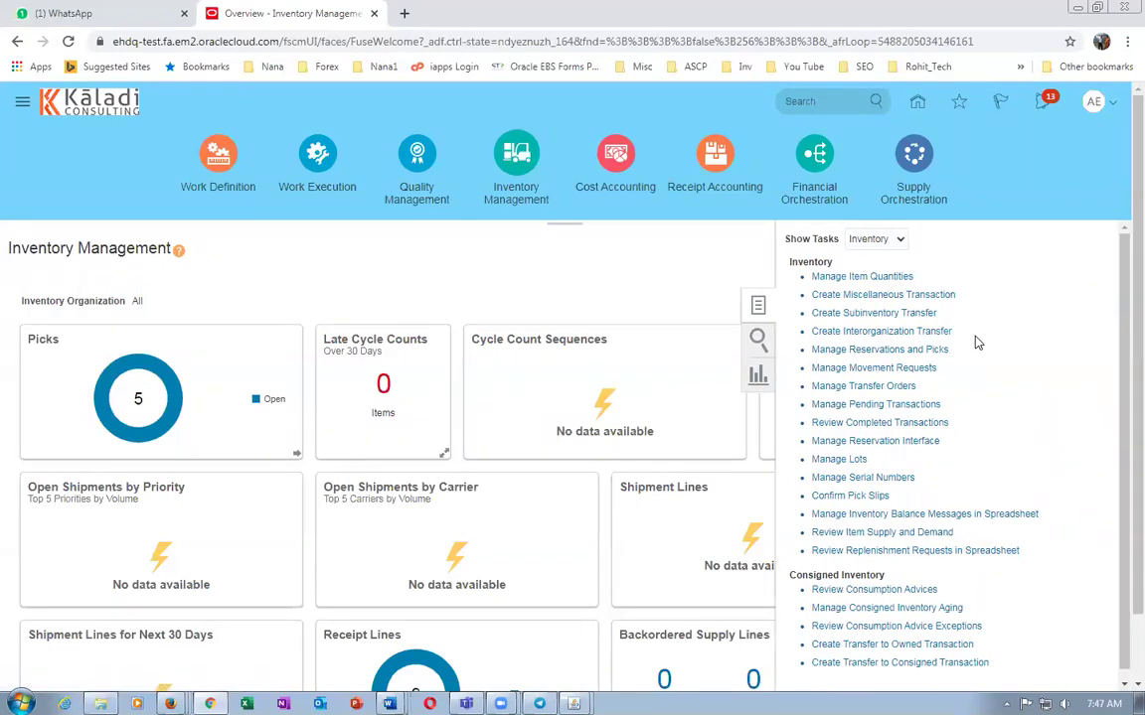
{"action": "left_click", "coordinate": [859, 333]}
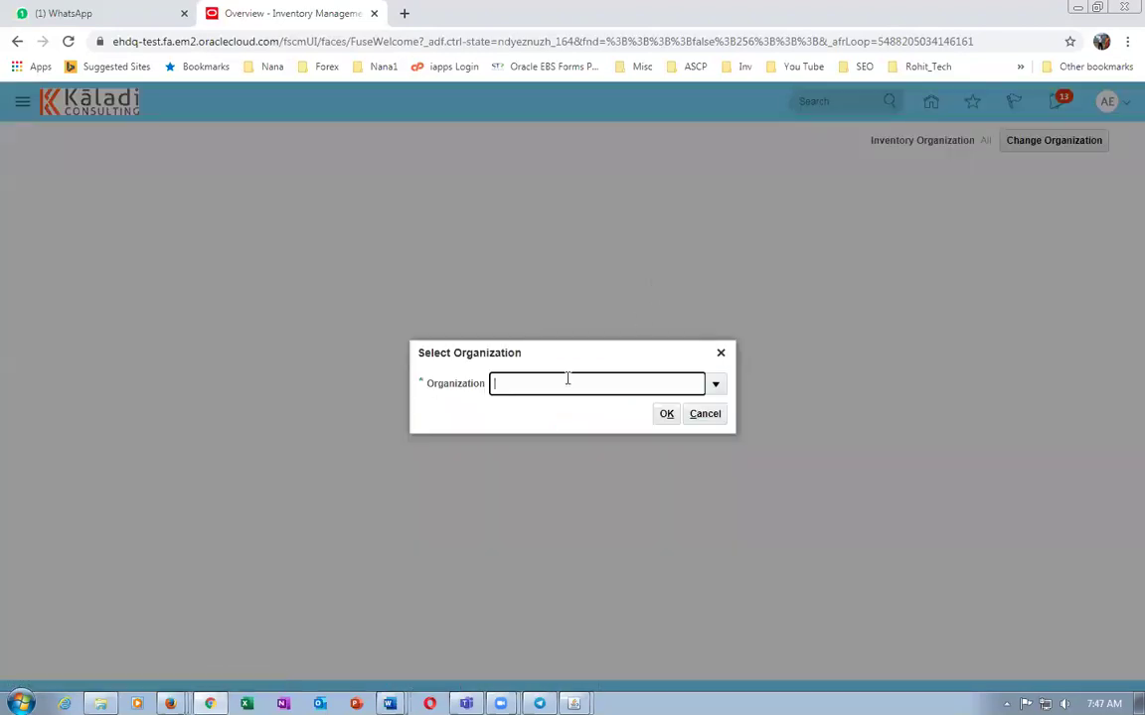
{"action": "type", "text": "1"}
{"action": "key", "text": "Tab"}
{"action": "left_click", "coordinate": [666, 415]}
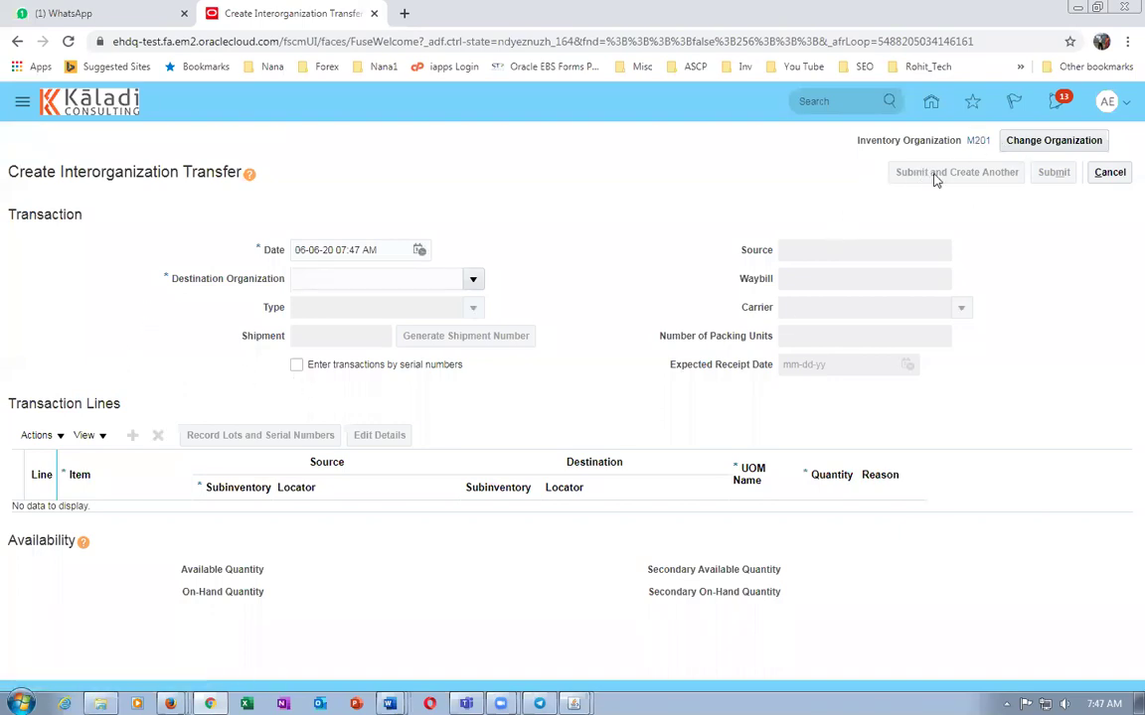
Step: Browse the destination organization search, cancel it, and show the suggested organizations
{"action": "left_click", "coordinate": [474, 282]}
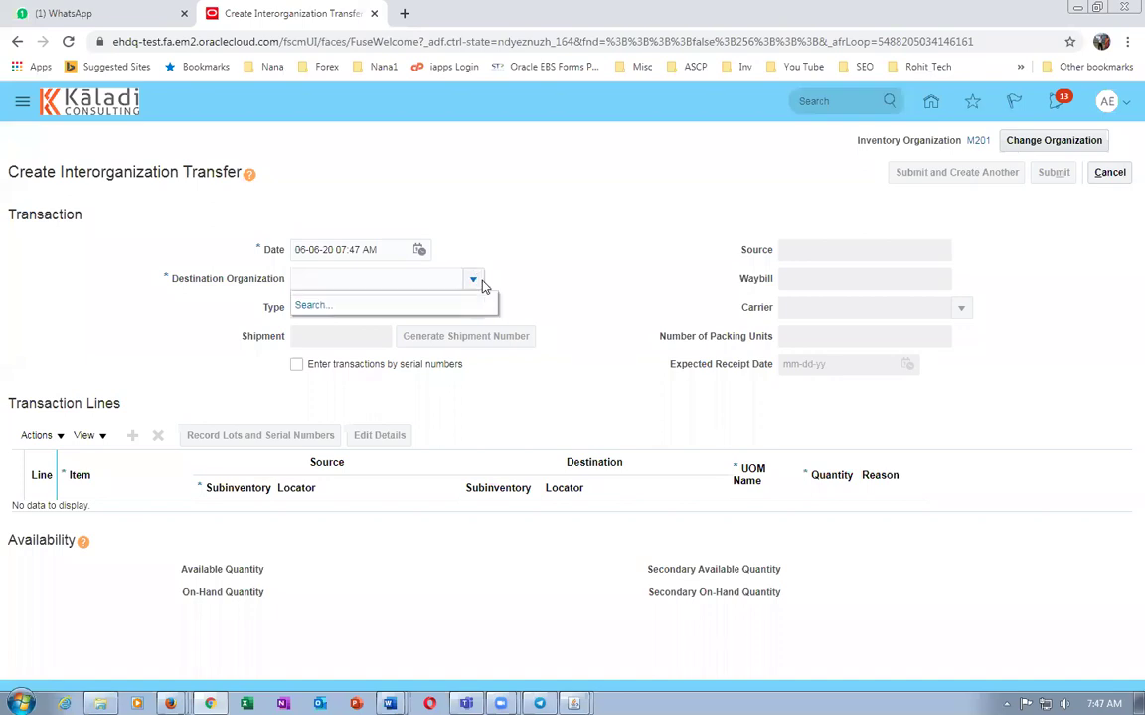
{"action": "left_click", "coordinate": [314, 307]}
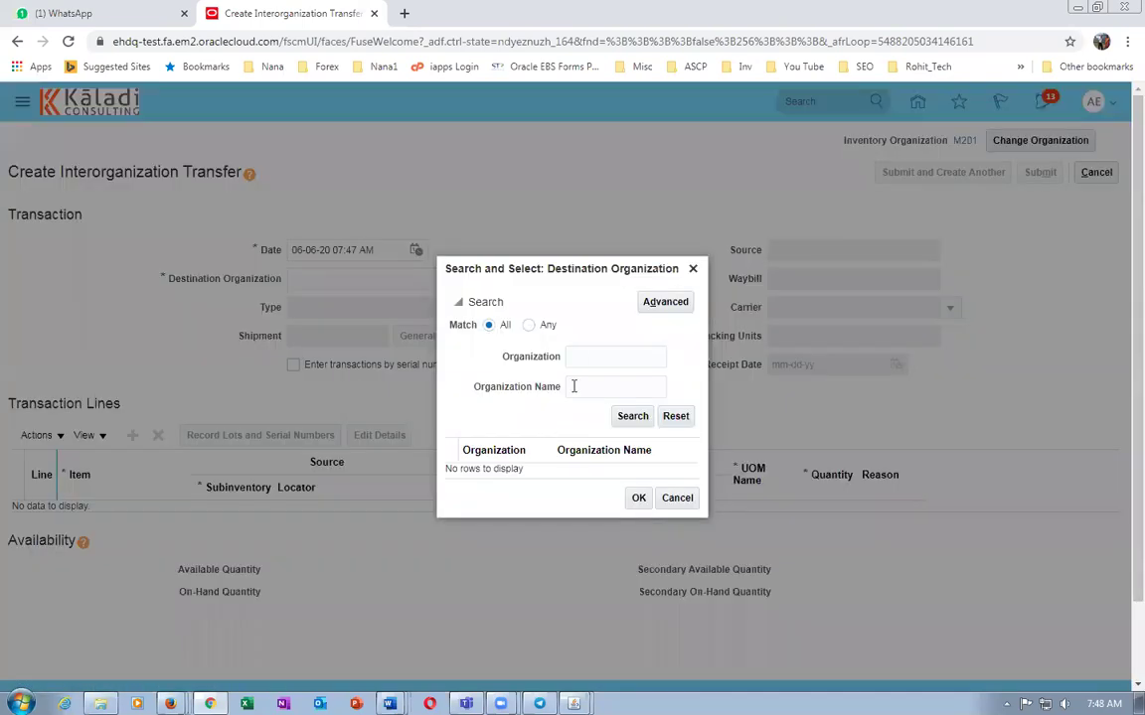
{"action": "left_click", "coordinate": [640, 416]}
{"action": "left_click", "coordinate": [676, 499]}
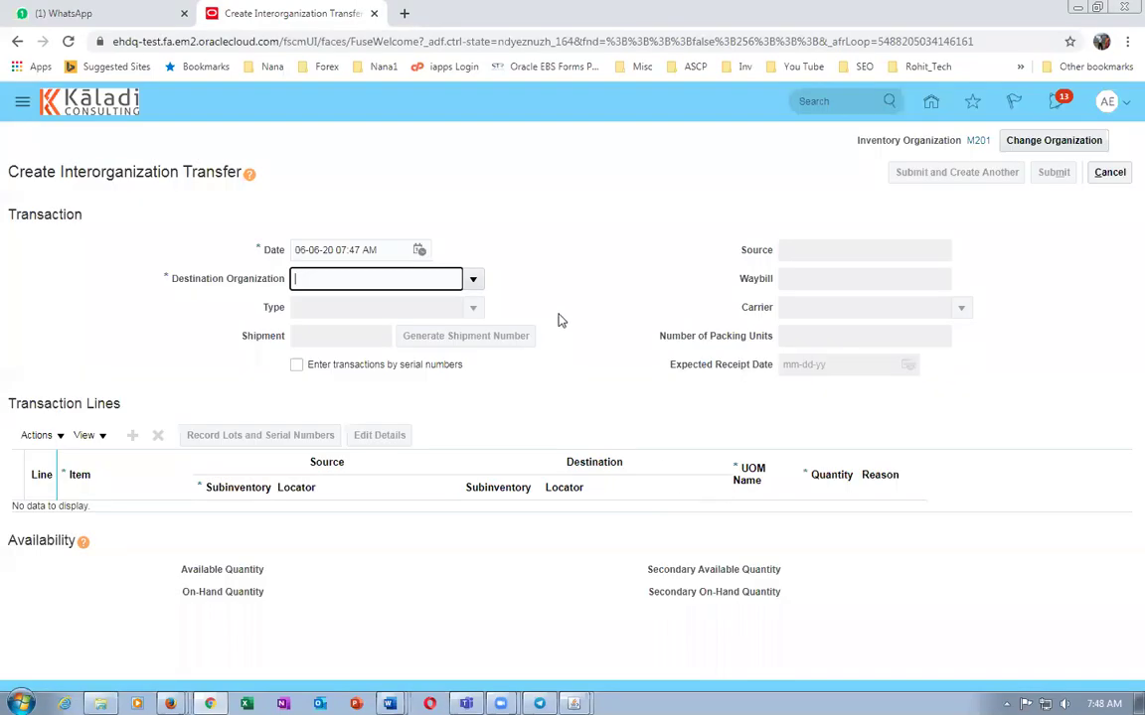
{"action": "left_click", "coordinate": [374, 281]}
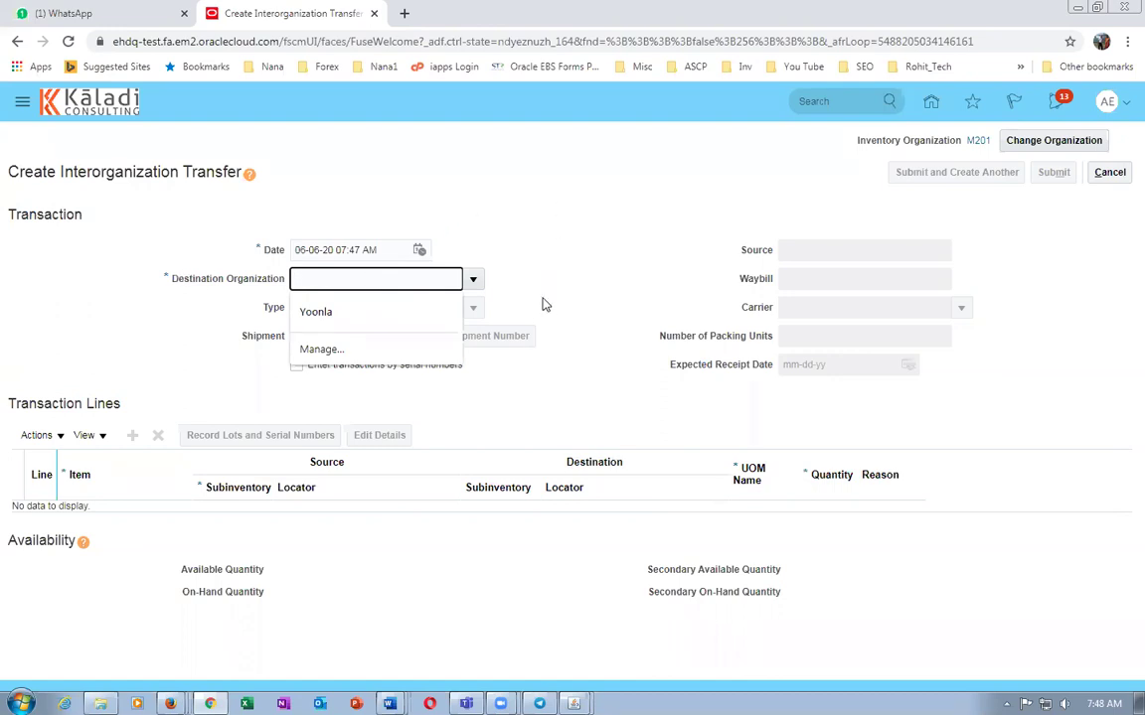
Step: Duplicate the transfer browser tab and go to Setup and Maintenance
{"action": "right_click", "coordinate": [253, 14]}
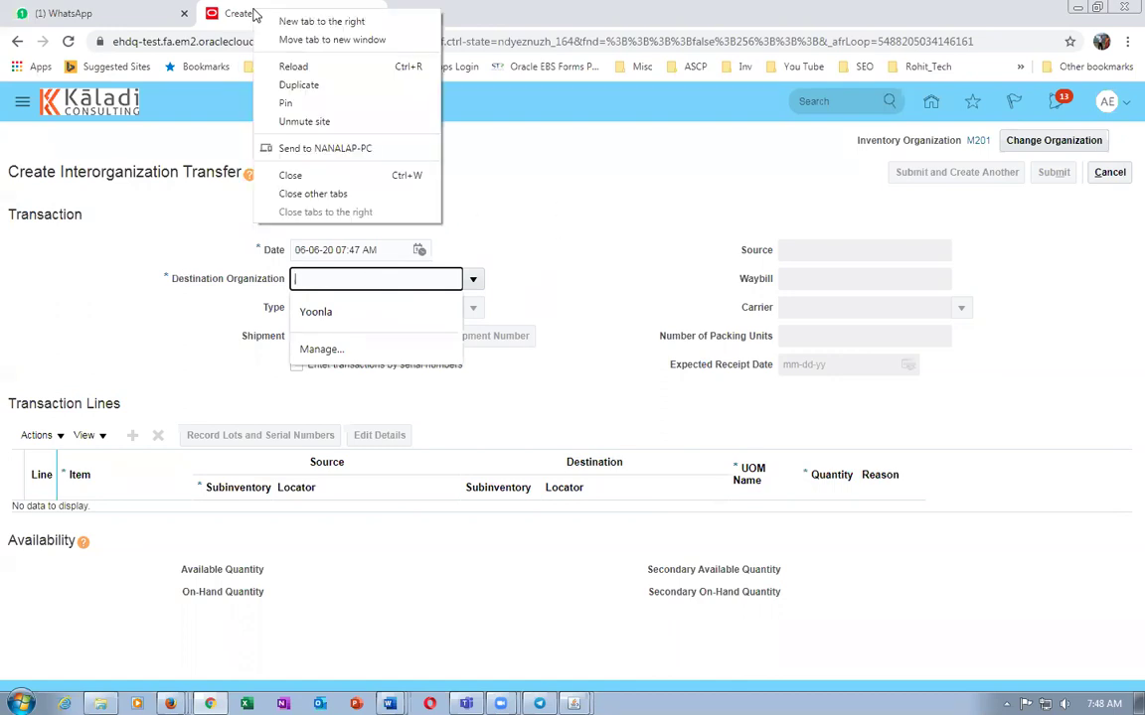
{"action": "left_click", "coordinate": [303, 85]}
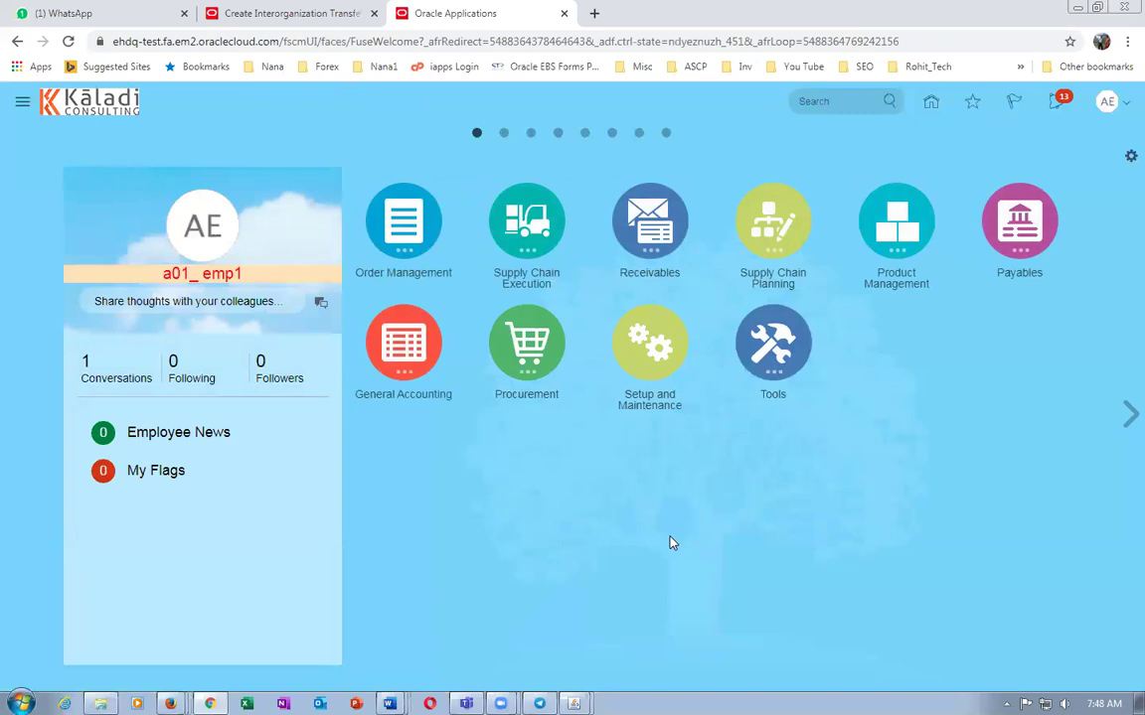
{"action": "left_click", "coordinate": [1107, 100]}
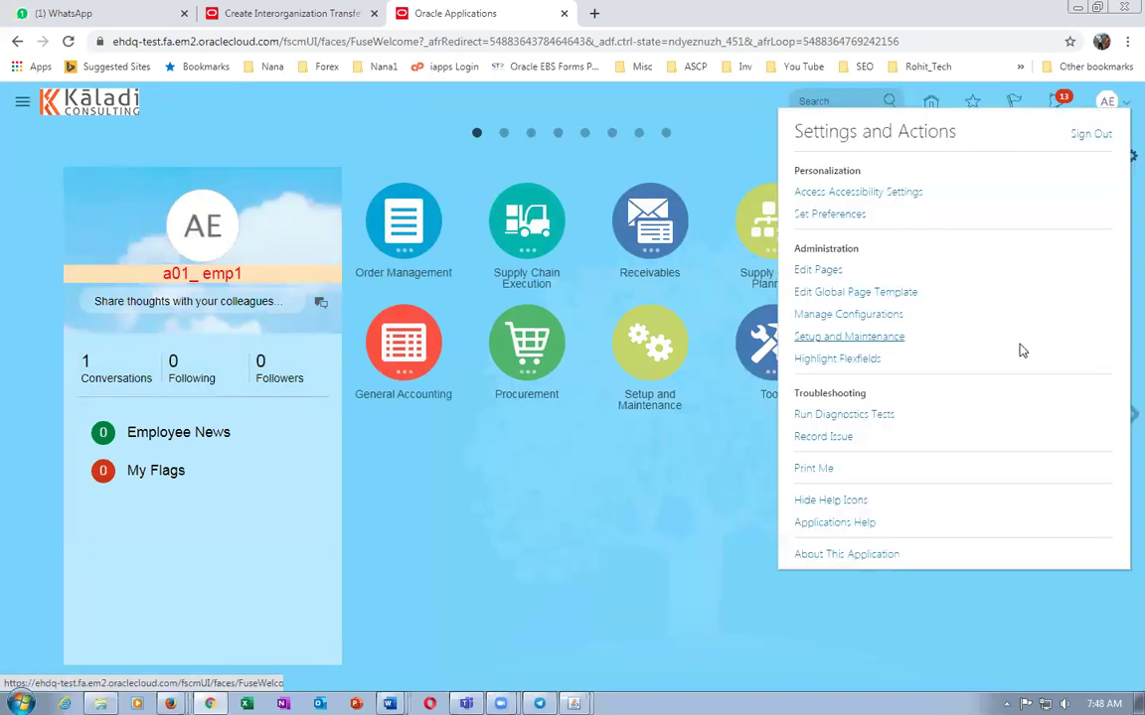
{"action": "left_click", "coordinate": [824, 337]}
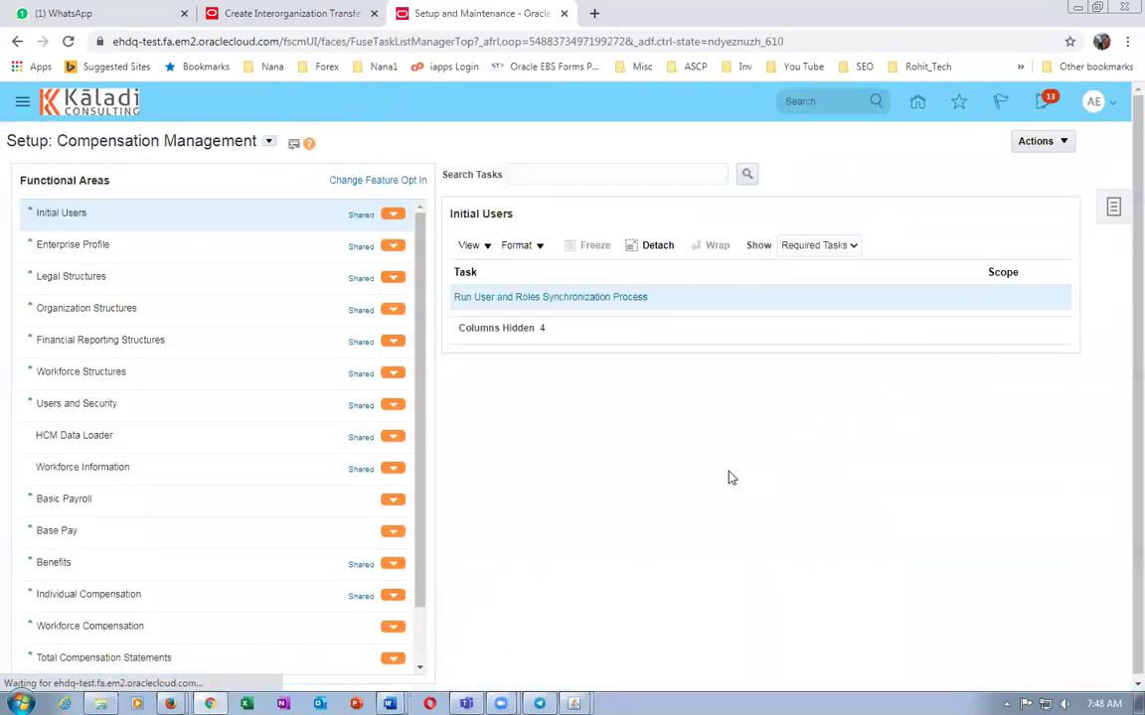
Step: Search setup tasks for man%rec%para% and open Manage Receiving Parameters
{"action": "left_click", "coordinate": [1114, 208]}
{"action": "left_click", "coordinate": [983, 261]}
{"action": "left_click", "coordinate": [458, 173]}
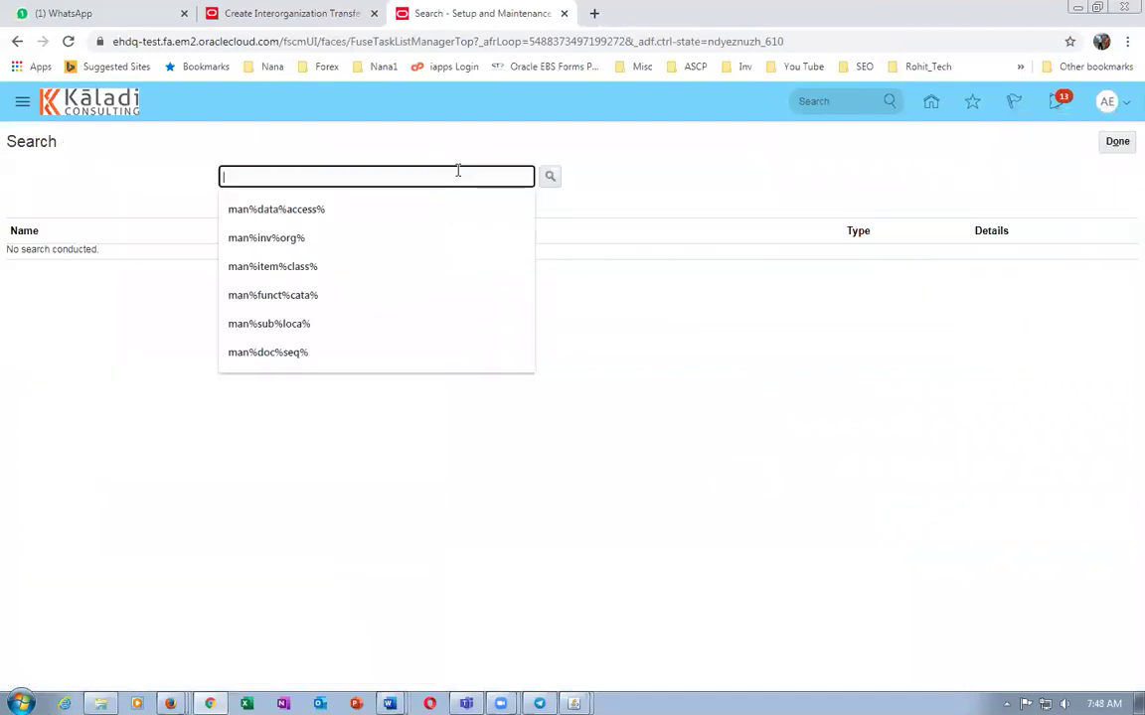
{"action": "type", "text": "man%rec"}
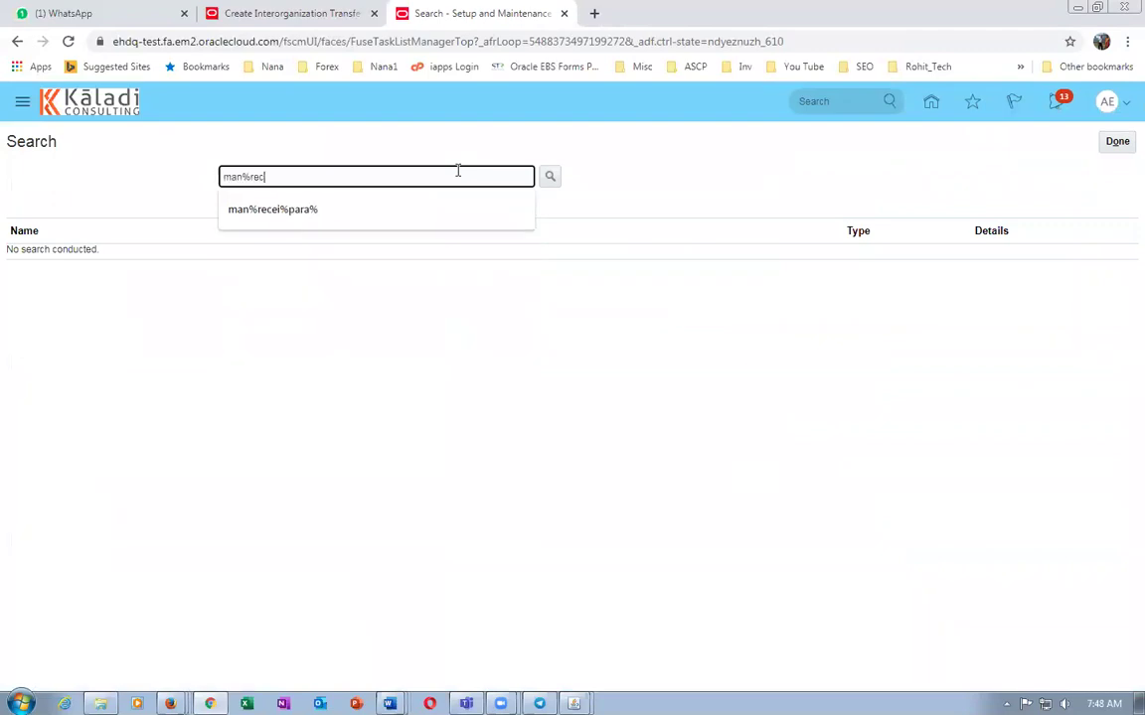
{"action": "type", "text": "%para%"}
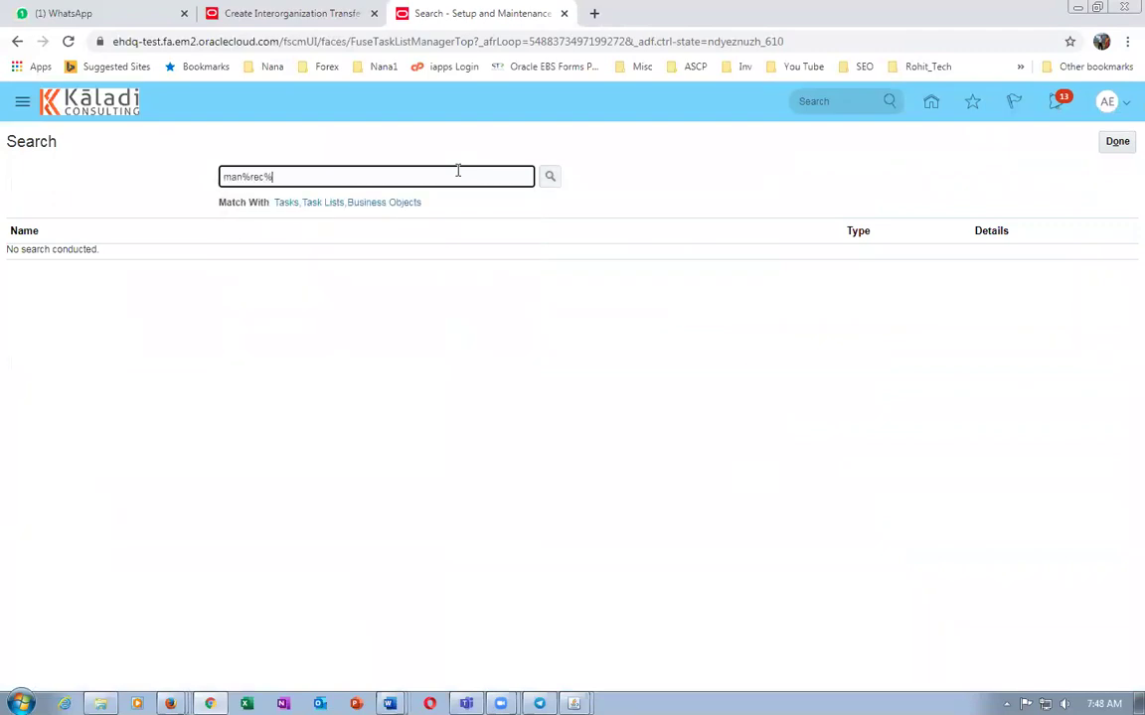
{"action": "key", "text": "Return"}
{"action": "left_click", "coordinate": [44, 255]}
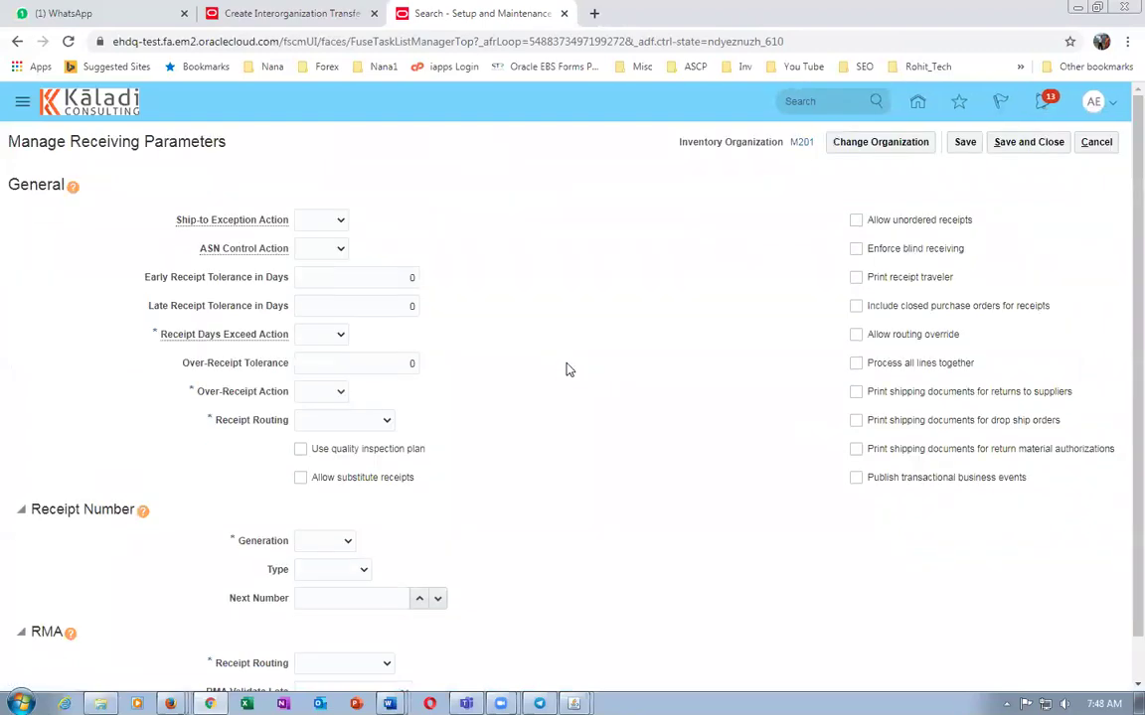
Step: Switch the receiving parameters organization to M202 without saving changes
{"action": "left_click", "coordinate": [880, 144]}
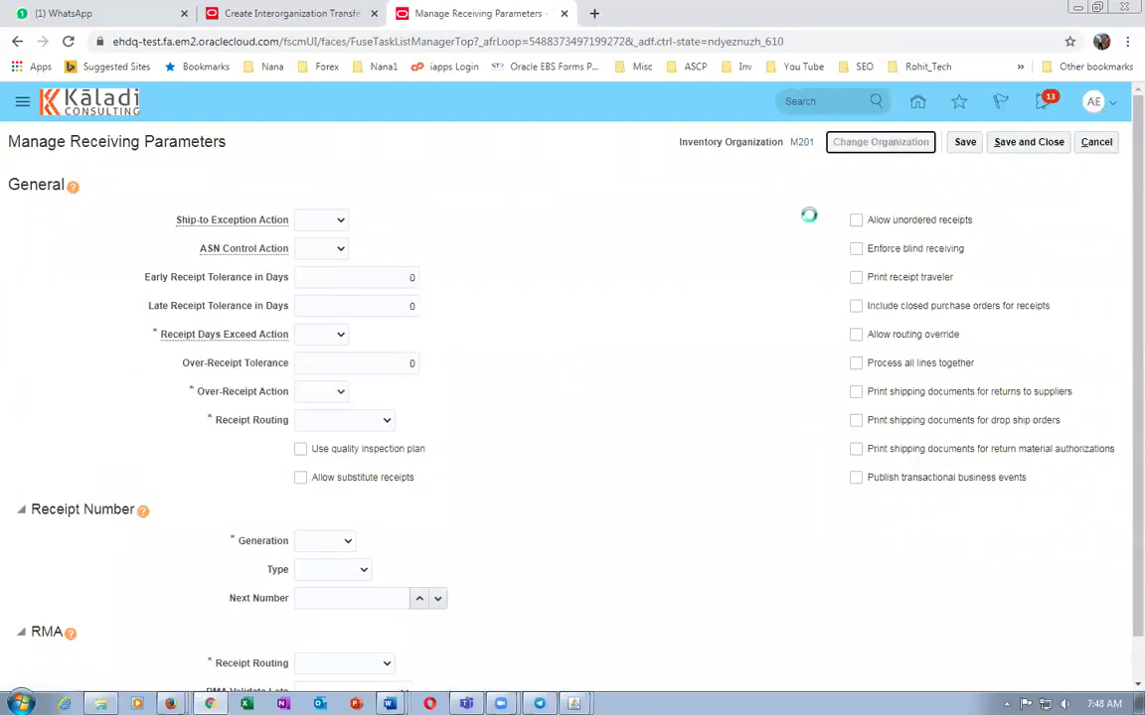
{"action": "left_click", "coordinate": [774, 408]}
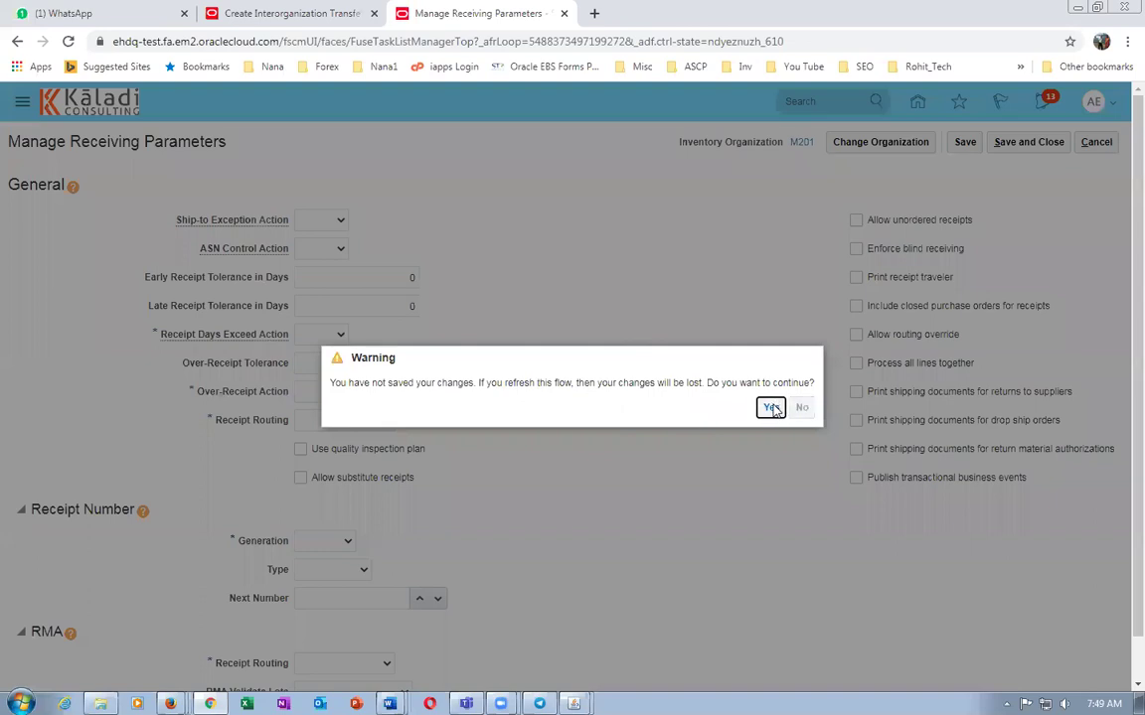
{"action": "left_click", "coordinate": [595, 382]}
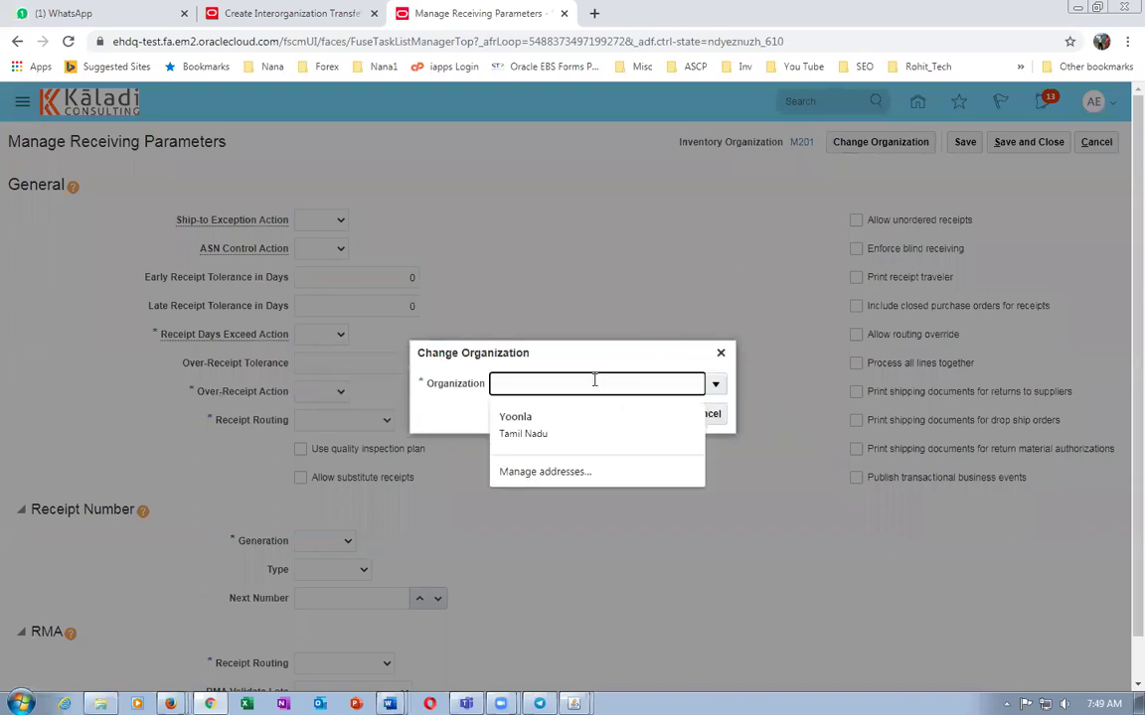
{"action": "type", "text": "M202"}
{"action": "key", "text": "Tab"}
{"action": "left_click", "coordinate": [664, 413]}
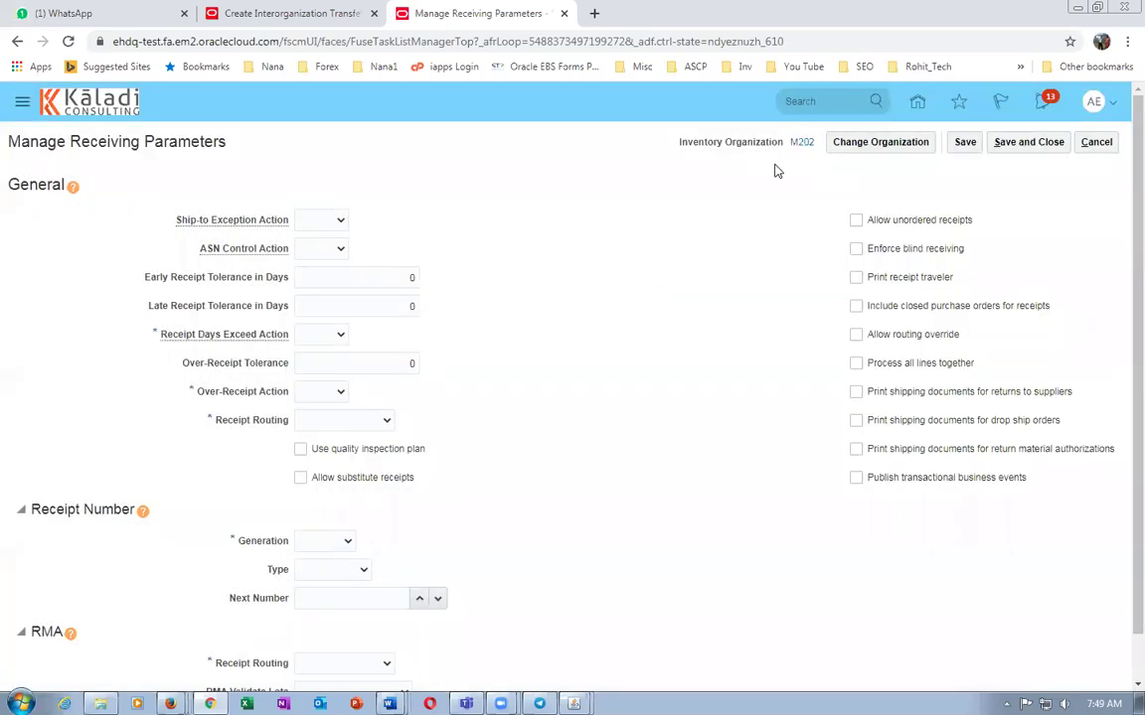
Step: Set receipt days exceed and over-receipt actions to None, and receipt routing to Standard receipt
{"action": "left_click", "coordinate": [312, 336]}
{"action": "left_click", "coordinate": [288, 349]}
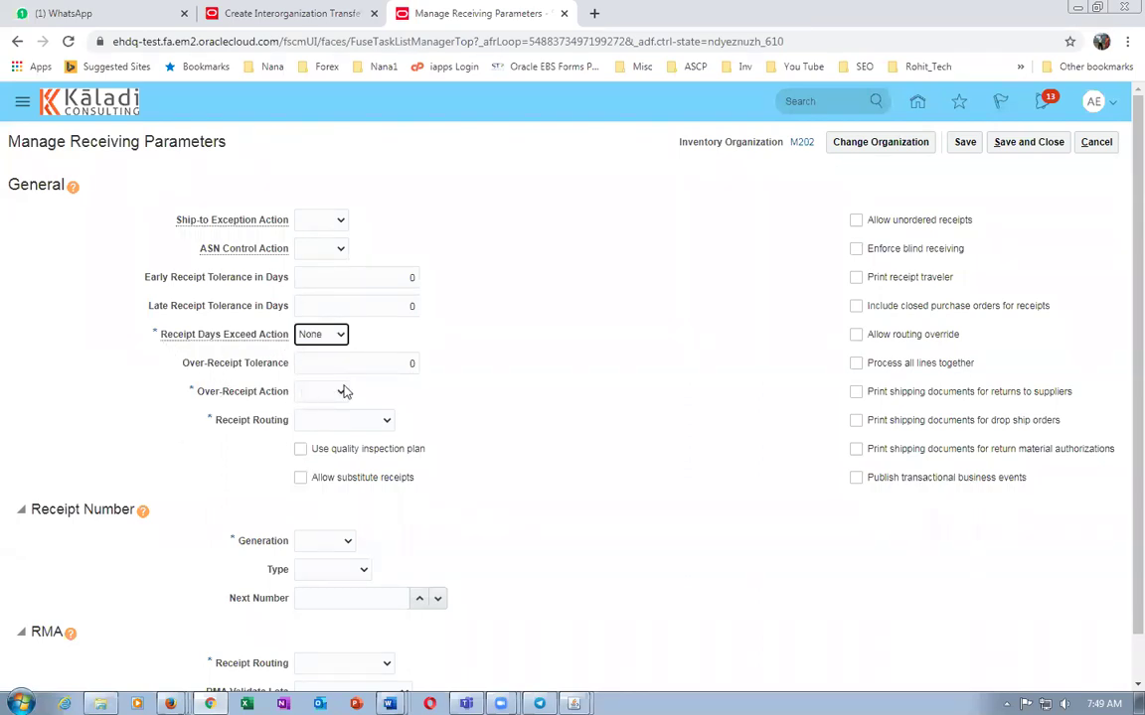
{"action": "left_click", "coordinate": [334, 391]}
{"action": "left_click", "coordinate": [334, 421]}
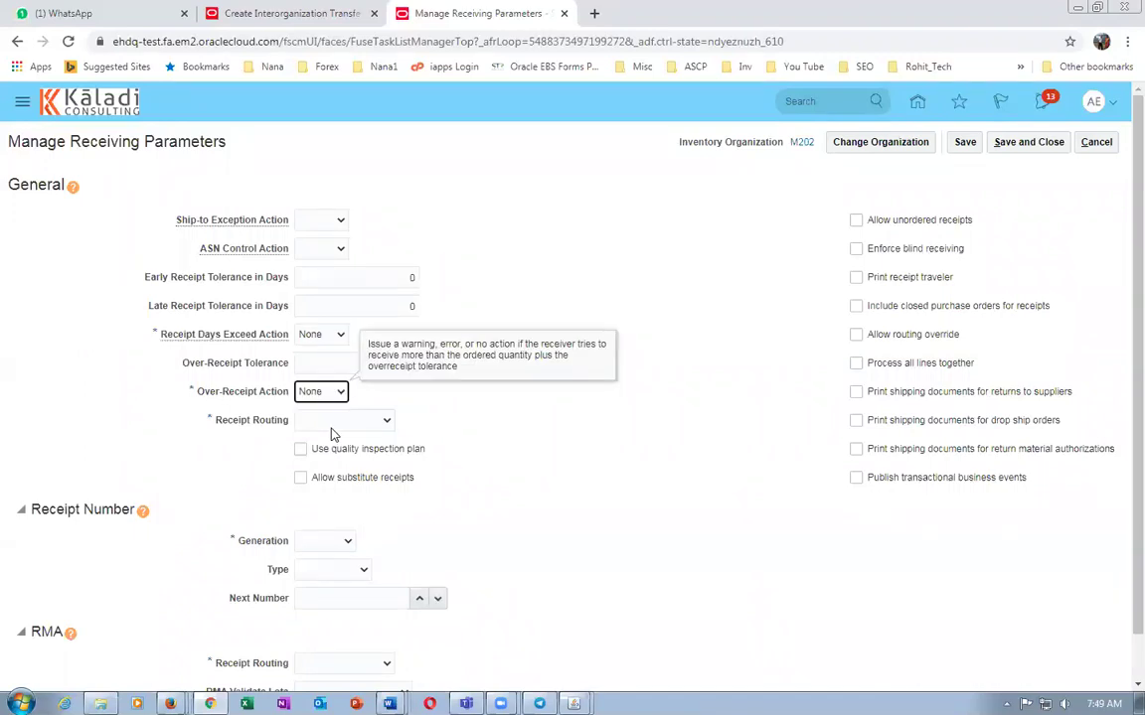
{"action": "left_click", "coordinate": [358, 421]}
{"action": "left_click", "coordinate": [351, 476]}
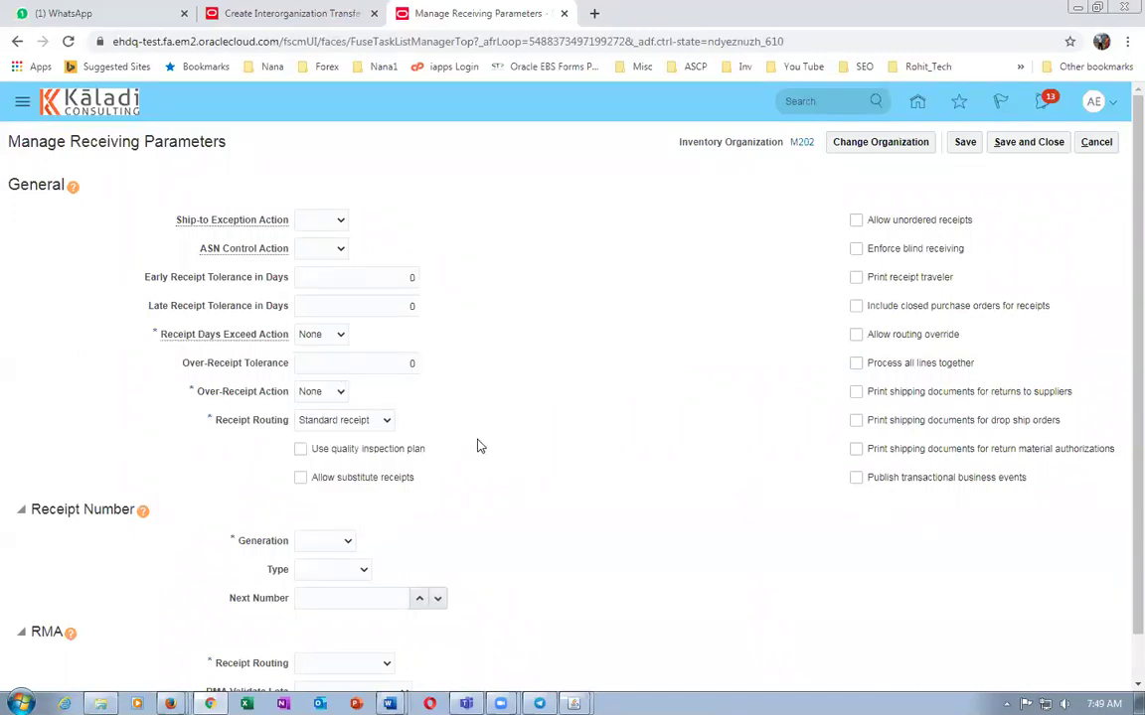
Step: Set Automatic numeric receipt numbers starting at 1000 and RMA routing to Standard receipt
{"action": "scroll", "coordinate": [417, 457], "scroll_direction": "down", "scroll_amount": 1}
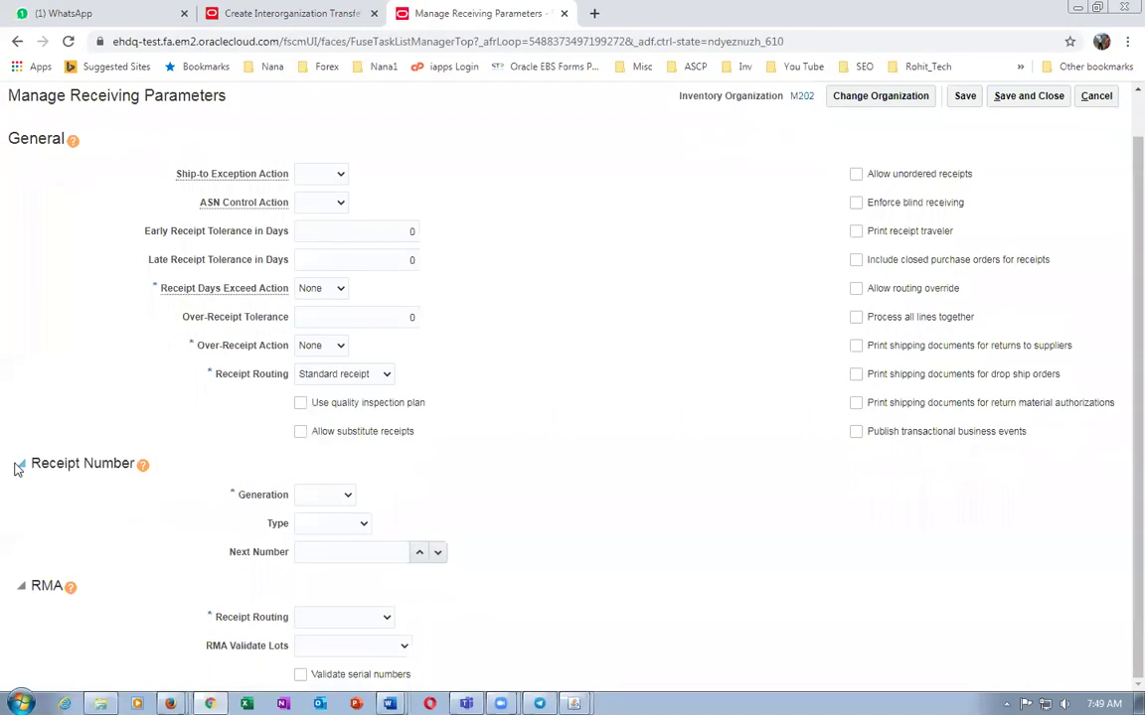
{"action": "left_click", "coordinate": [326, 497]}
{"action": "left_click", "coordinate": [331, 524]}
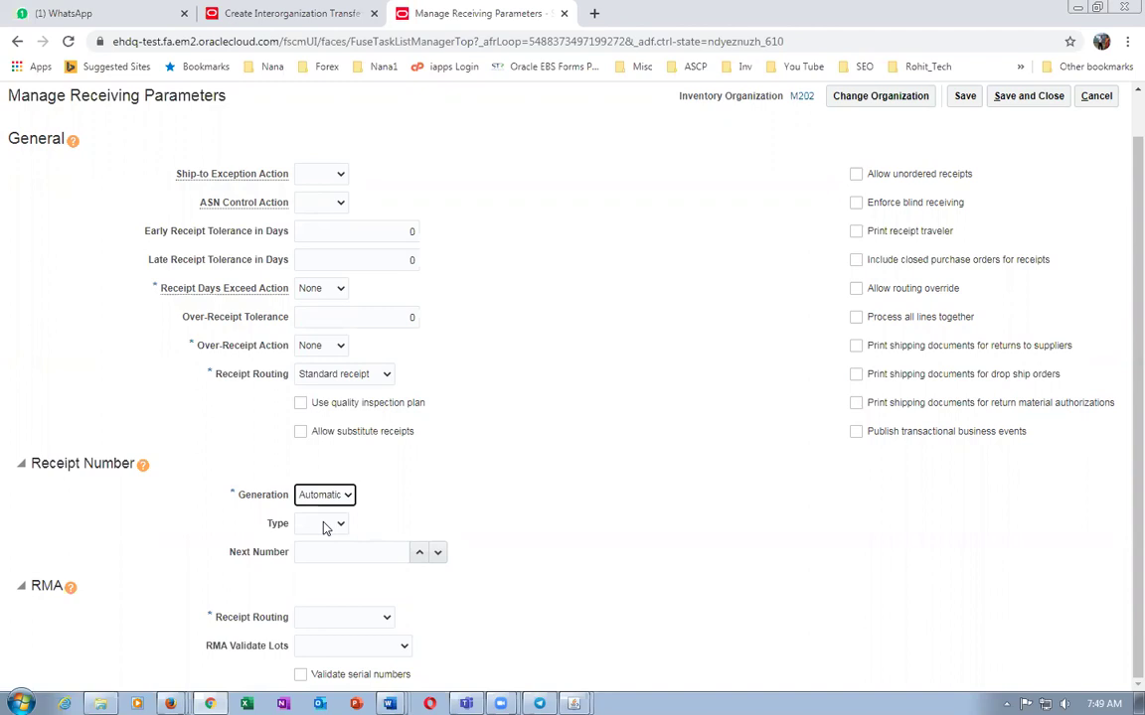
{"action": "left_click", "coordinate": [308, 523]}
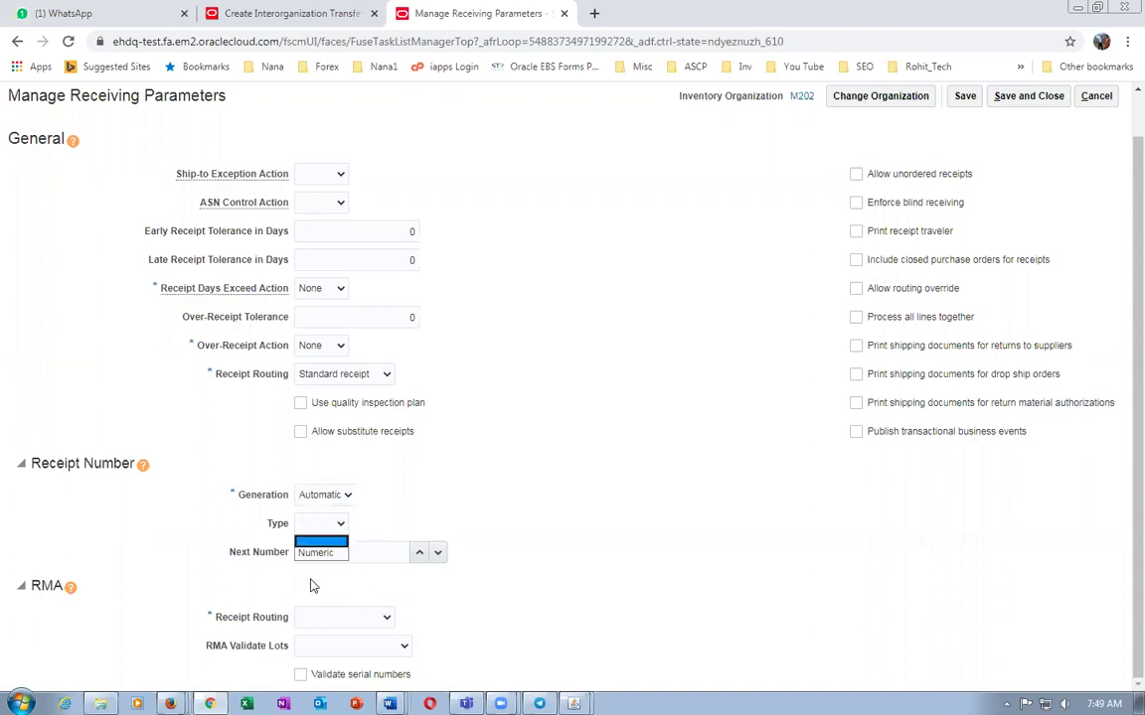
{"action": "left_click", "coordinate": [315, 556]}
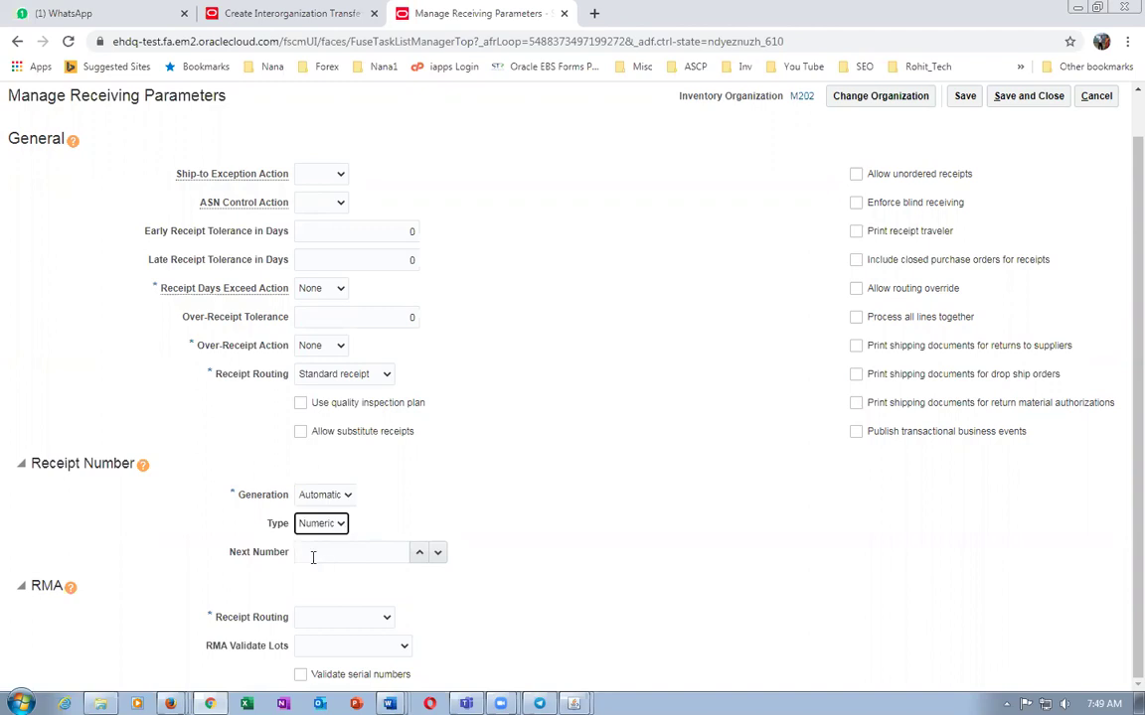
{"action": "left_click", "coordinate": [313, 558]}
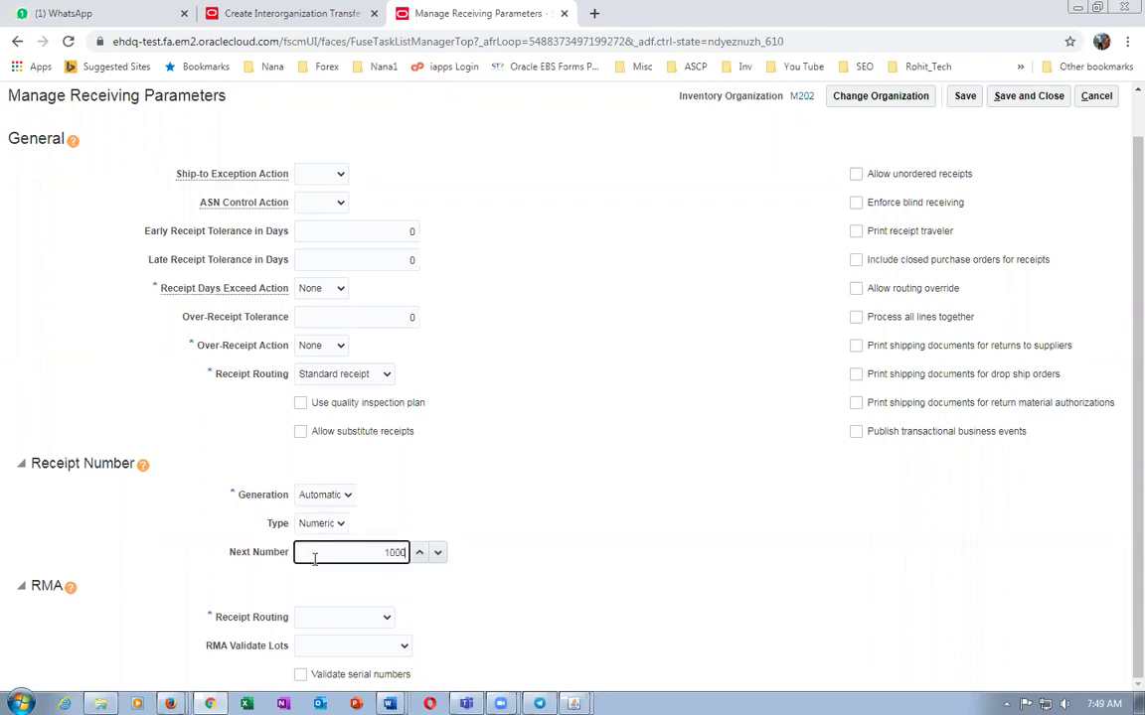
{"action": "left_click", "coordinate": [343, 617]}
{"action": "left_click", "coordinate": [338, 672]}
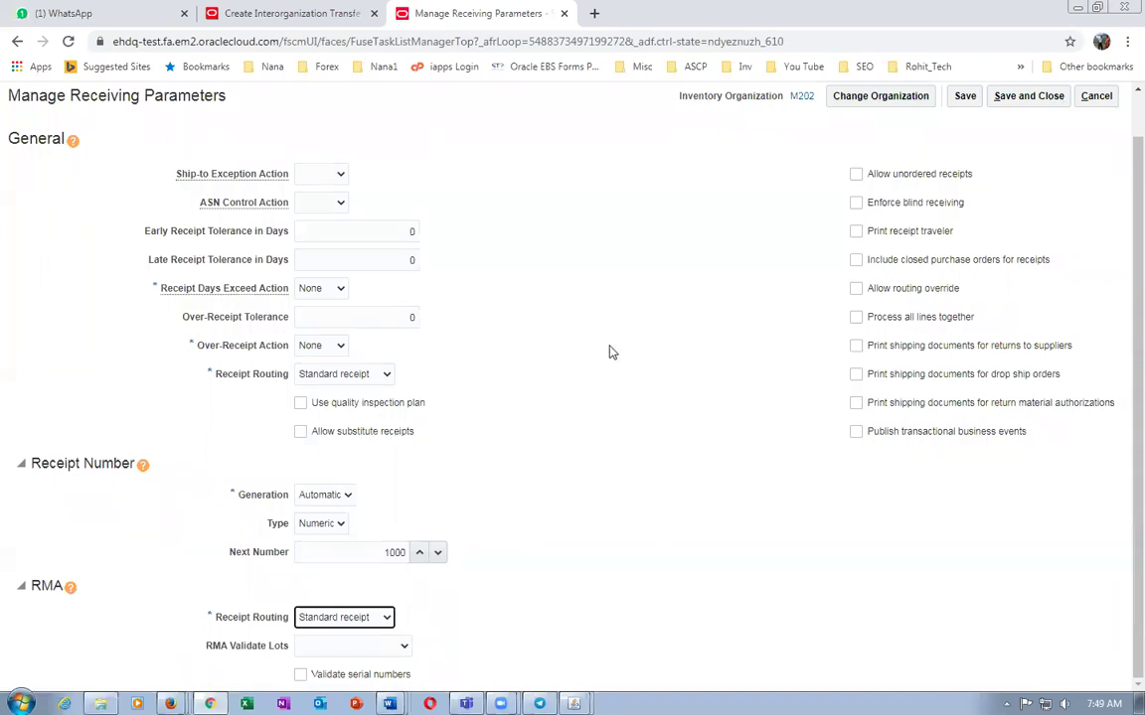
Step: Save the M202 receiving parameters and return to the transfer tab
{"action": "scroll", "coordinate": [639, 349], "scroll_direction": "up", "scroll_amount": 1}
{"action": "left_click", "coordinate": [965, 145]}
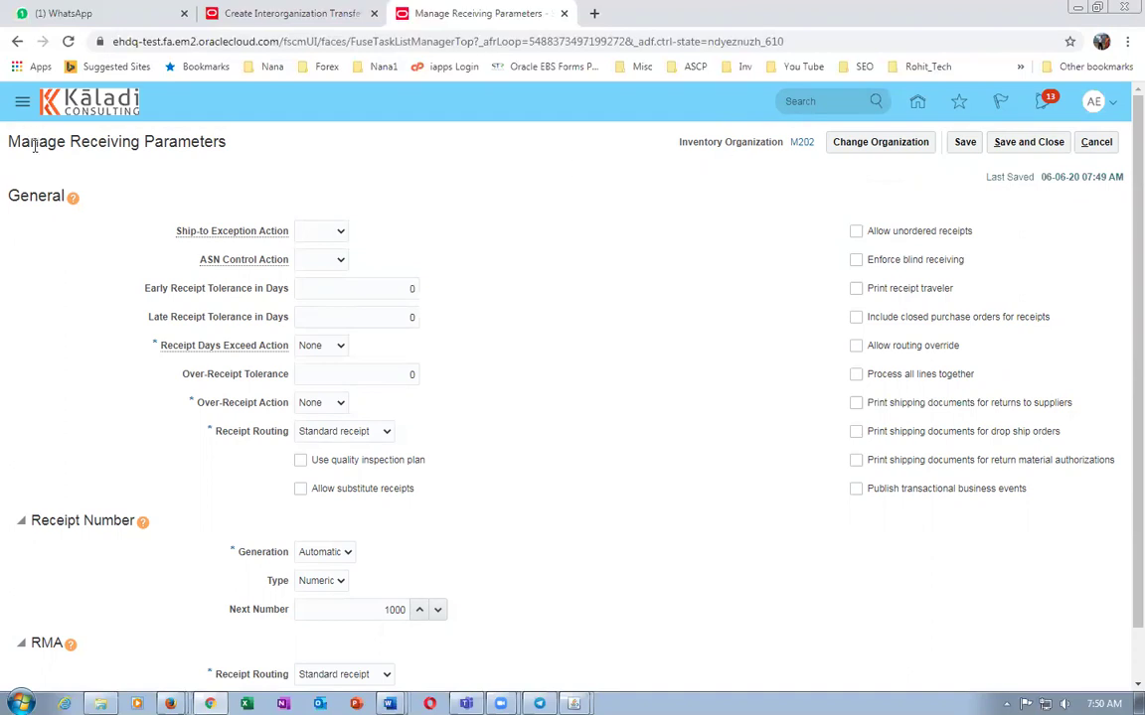
{"action": "left_click_drag", "start_coordinate": [35, 146], "coordinate": [184, 149]}
{"action": "left_click", "coordinate": [298, 15]}
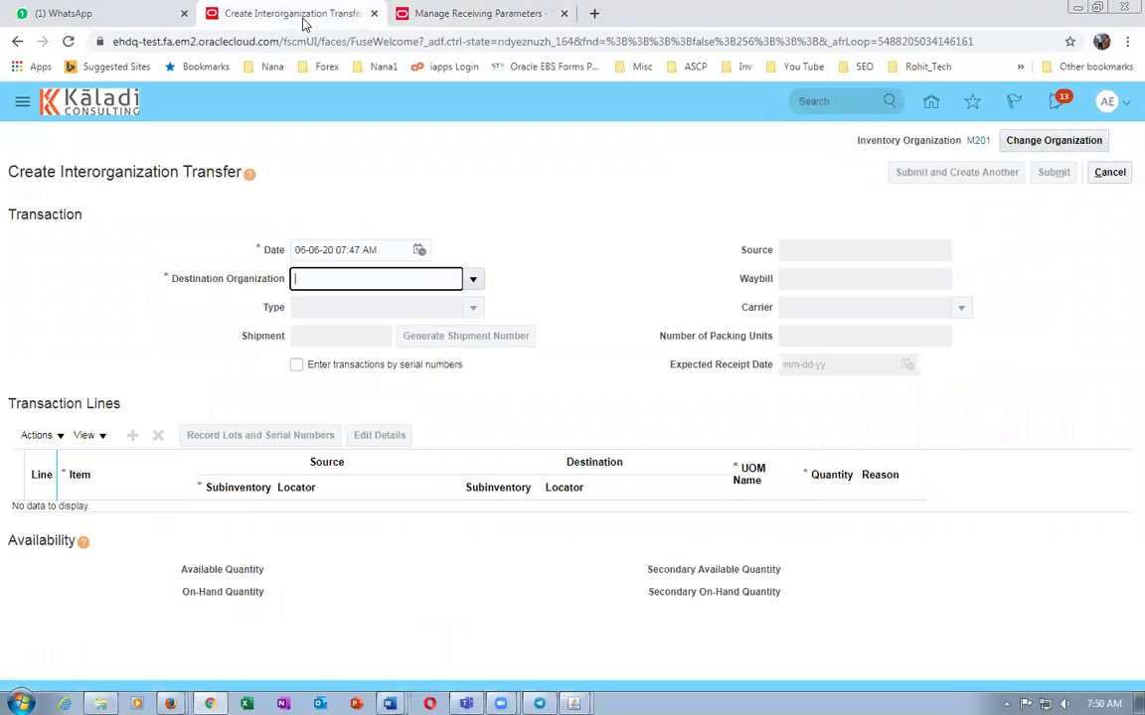
Step: Choose M202 as destination organization, then switch to the IOT_Intransit diagram
{"action": "left_click", "coordinate": [473, 280]}
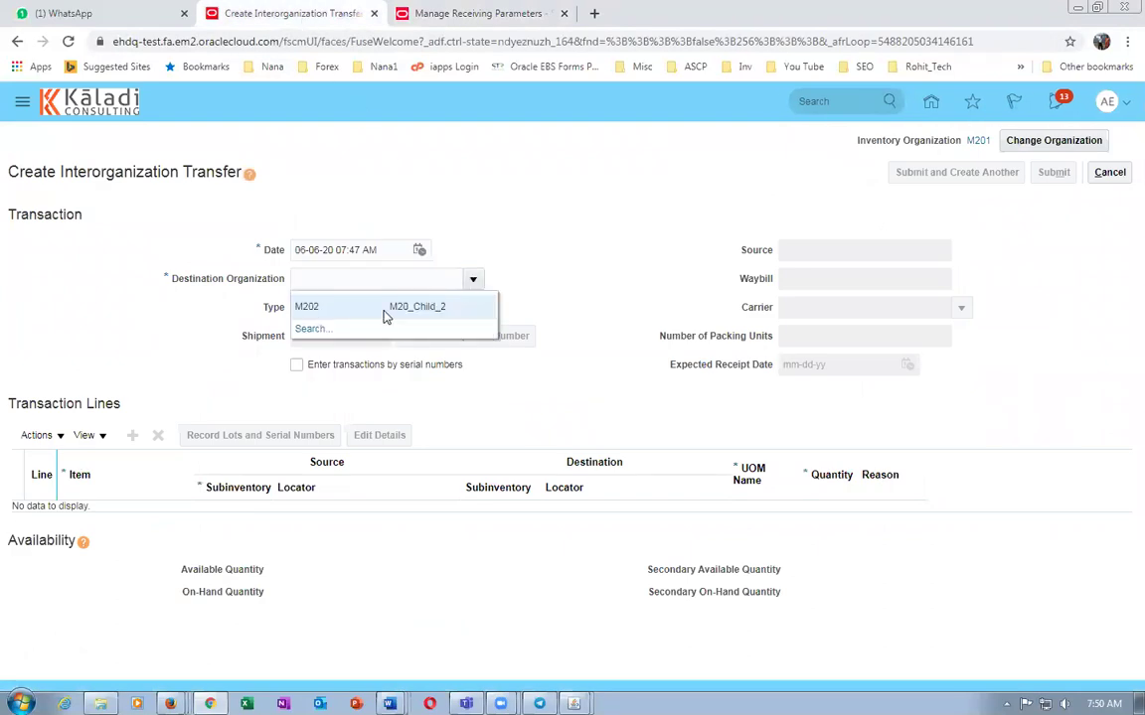
{"action": "left_click", "coordinate": [328, 313]}
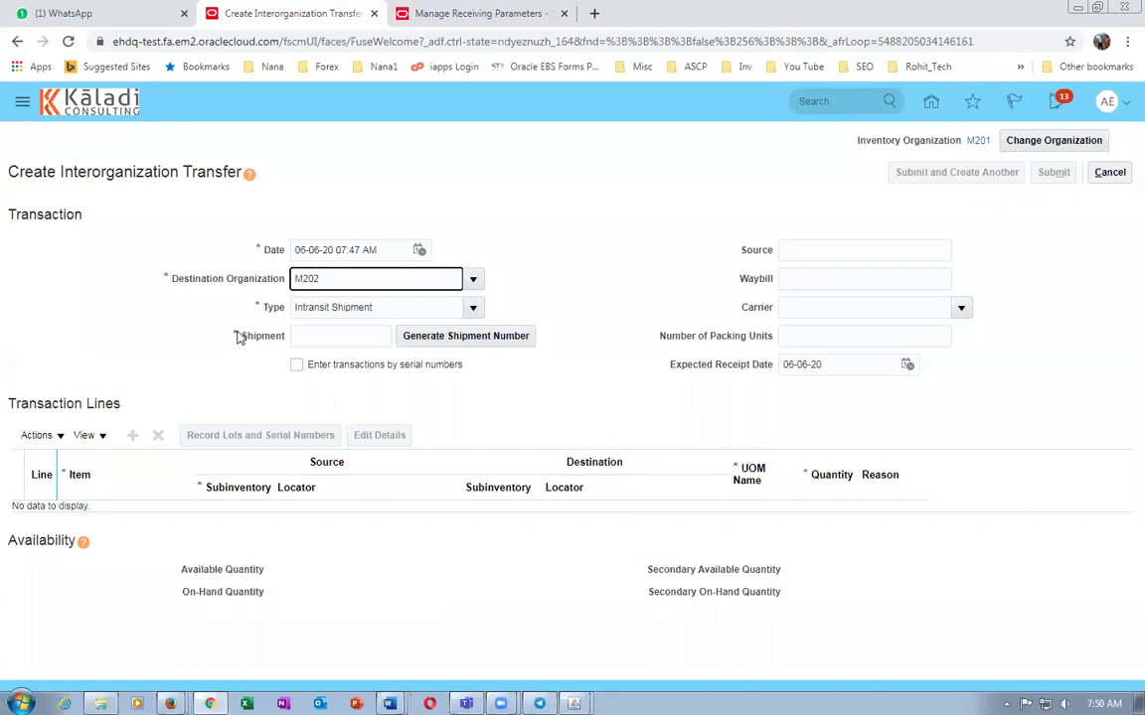
{"action": "key", "text": "alt+Tab"}
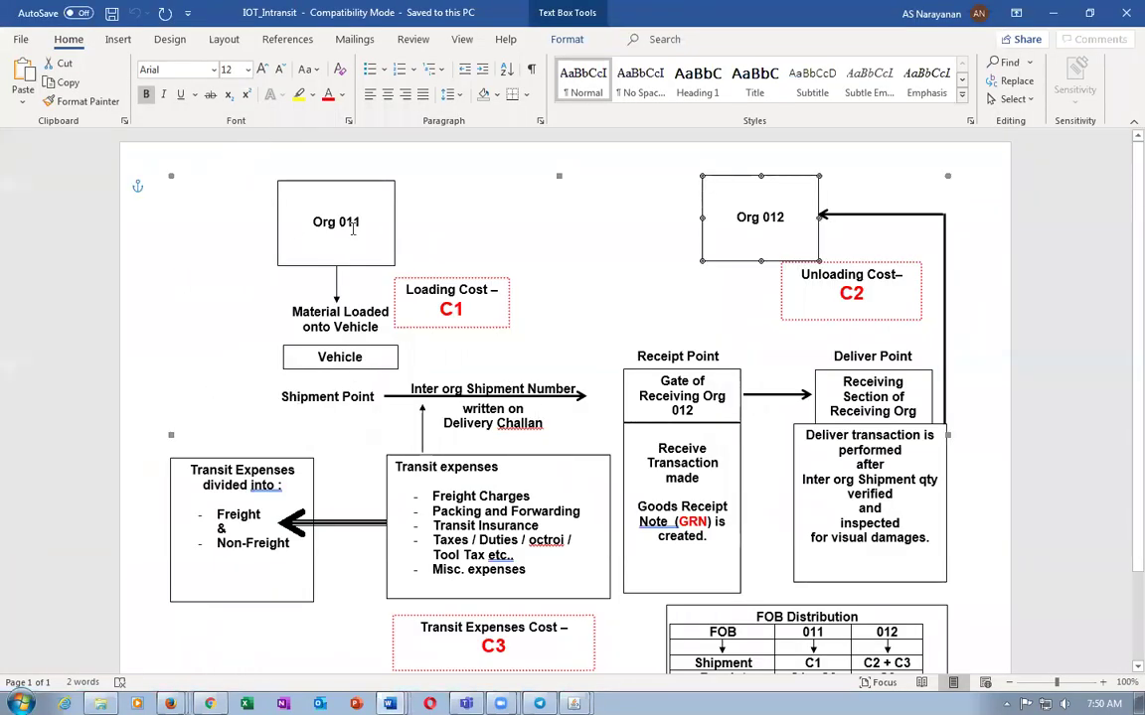
Step: Highlight the Inter org Shipment Number label in the IOT_Intransit diagram
{"action": "left_click", "coordinate": [755, 221]}
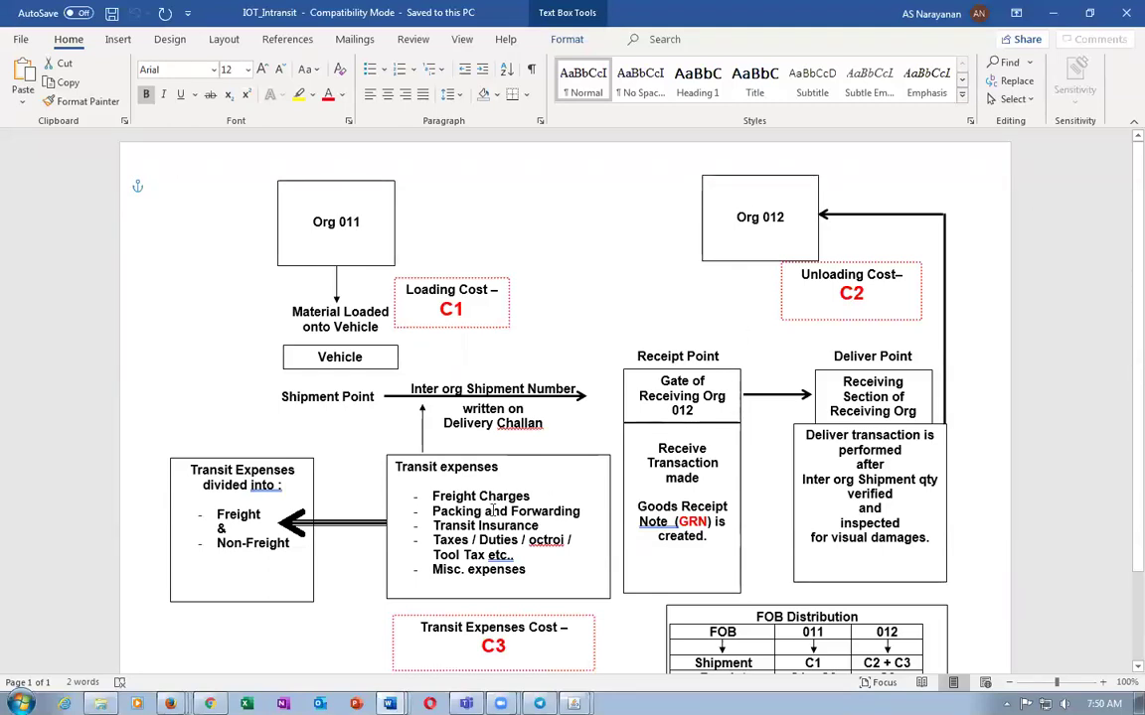
{"action": "left_click_drag", "start_coordinate": [415, 389], "coordinate": [529, 389]}
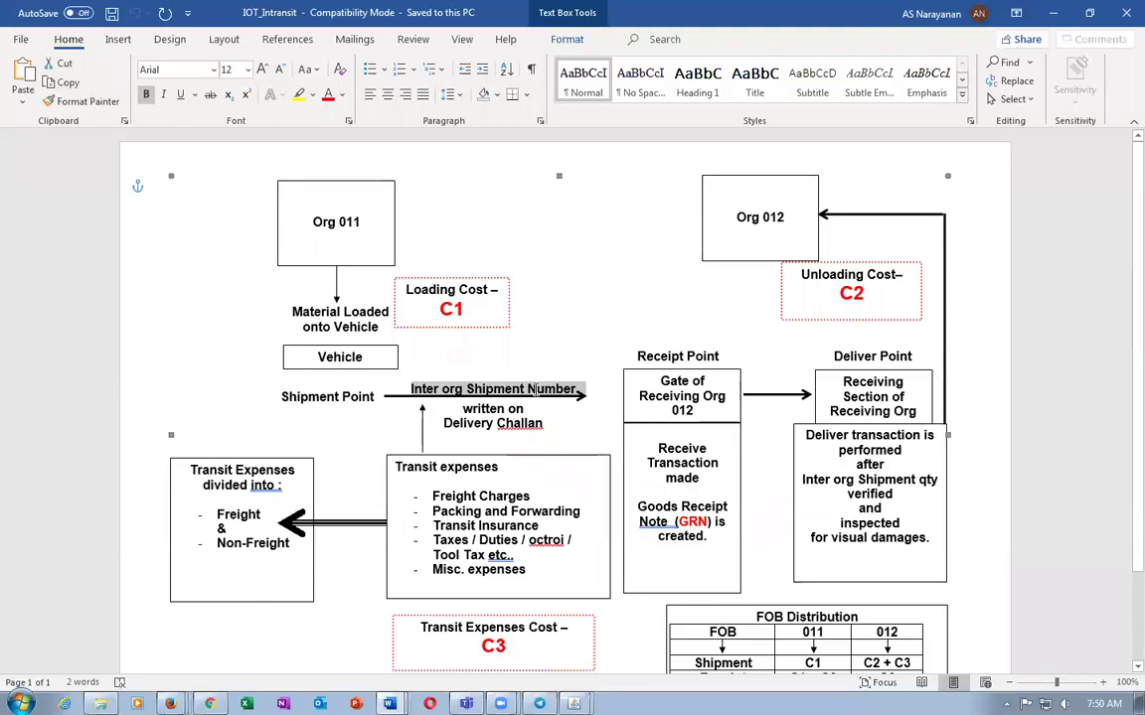
Step: Enter the shipment number, then step through the Source, Waybill, Carrier and packing units fields
{"action": "key", "text": "alt+Tab"}
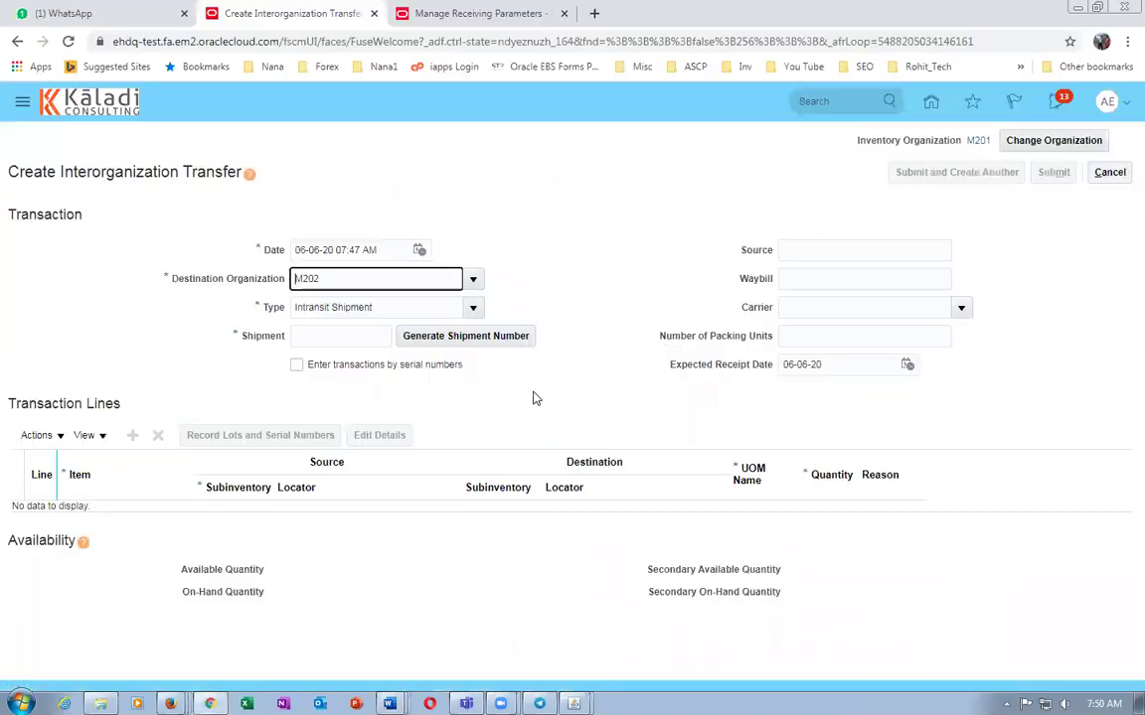
{"action": "left_click", "coordinate": [358, 338]}
{"action": "type", "text": "100"}
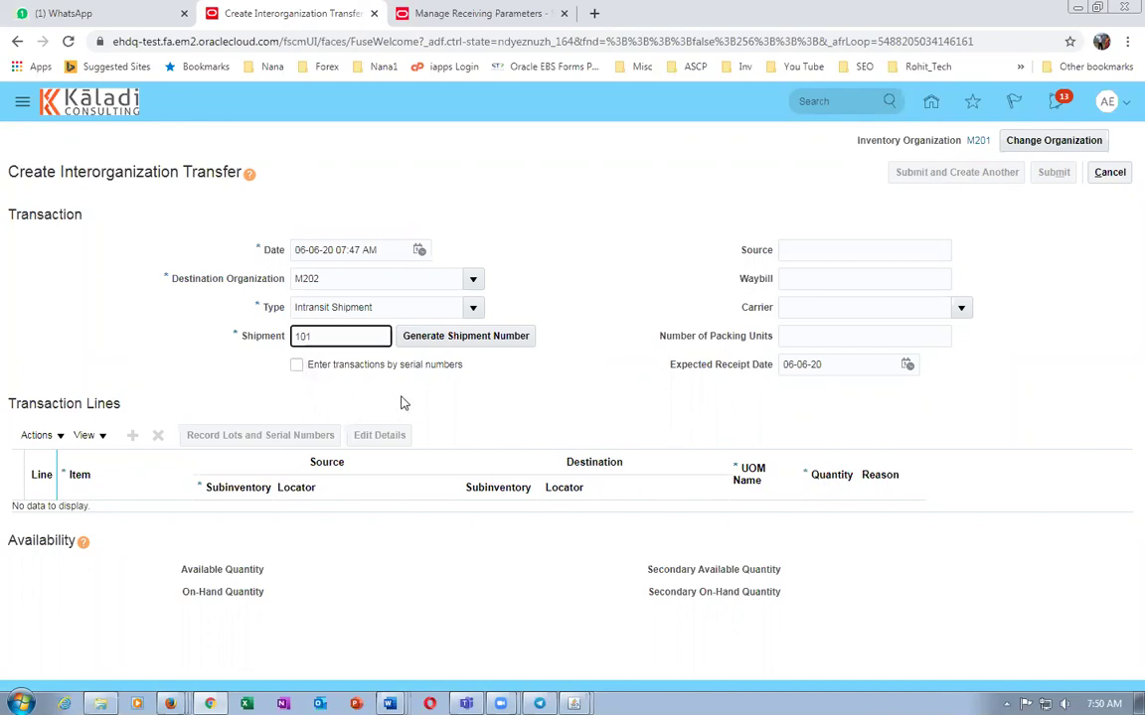
{"action": "left_click", "coordinate": [850, 251]}
{"action": "left_click", "coordinate": [835, 282]}
{"action": "left_click", "coordinate": [827, 309]}
{"action": "left_click", "coordinate": [821, 337]}
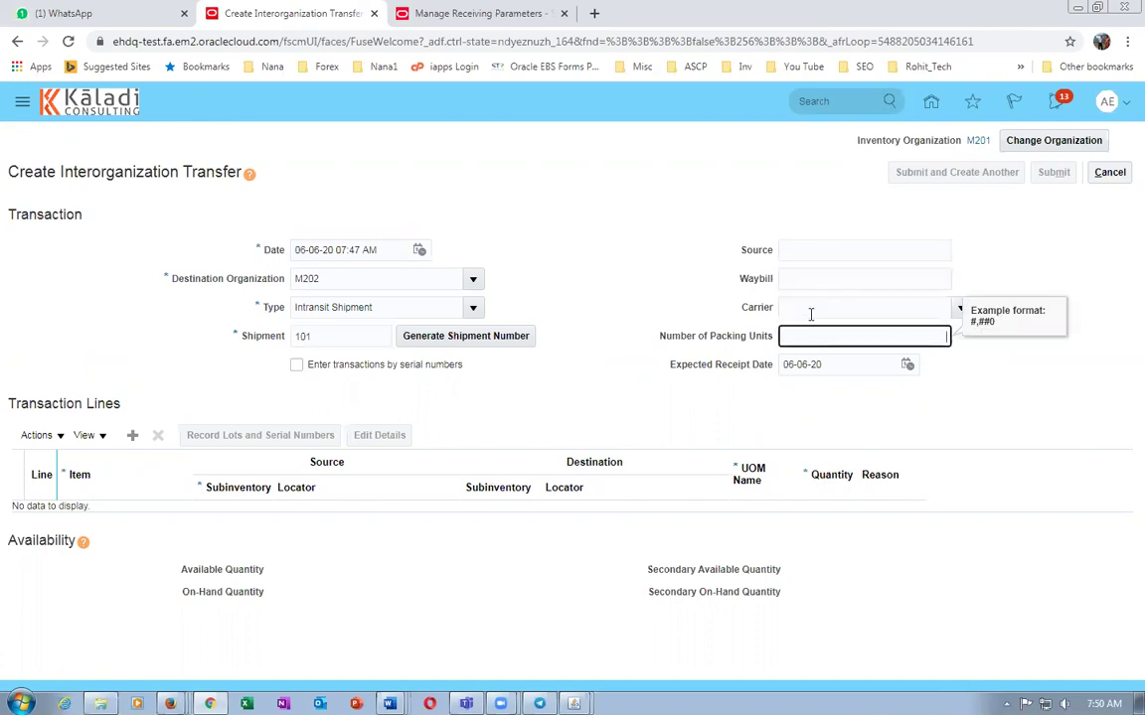
{"action": "left_click", "coordinate": [805, 306]}
{"action": "left_click", "coordinate": [810, 278]}
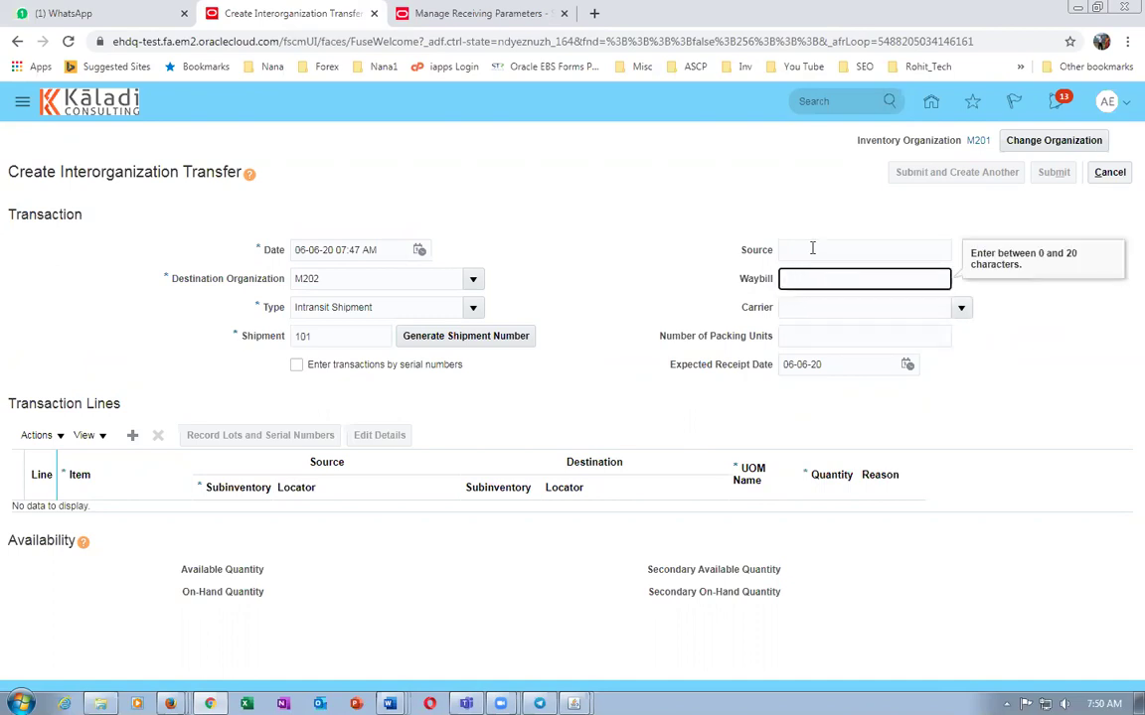
{"action": "left_click", "coordinate": [815, 250]}
{"action": "left_click", "coordinate": [820, 278]}
{"action": "left_click", "coordinate": [828, 307]}
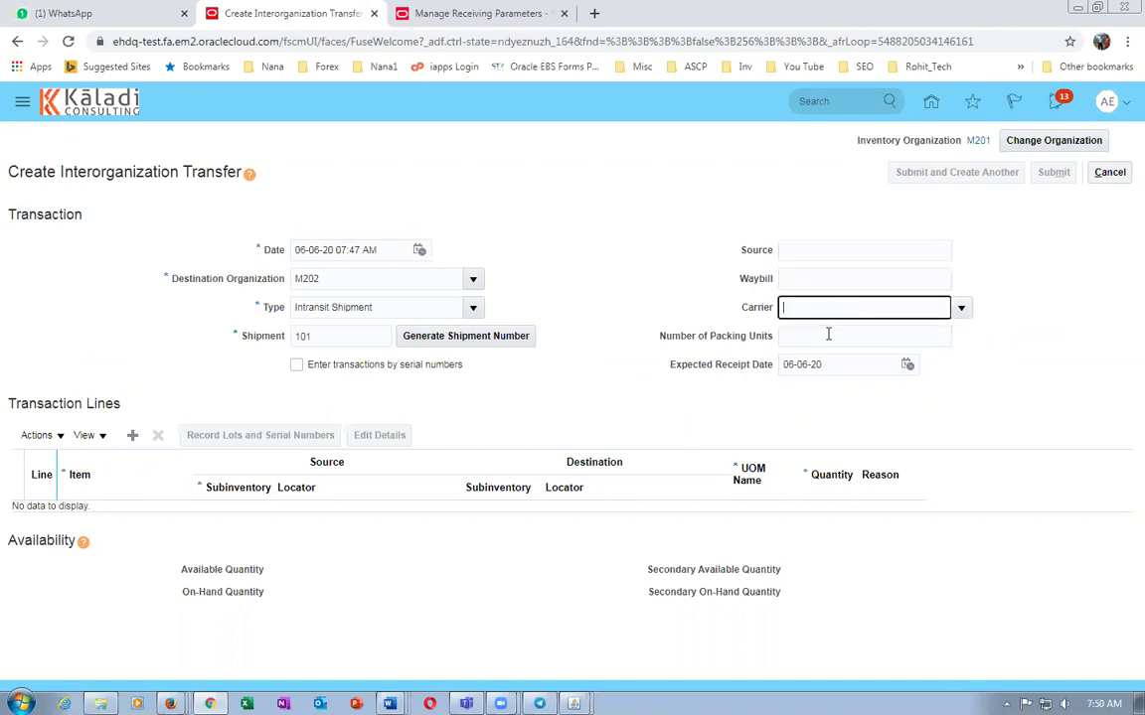
{"action": "key", "text": "Tab"}
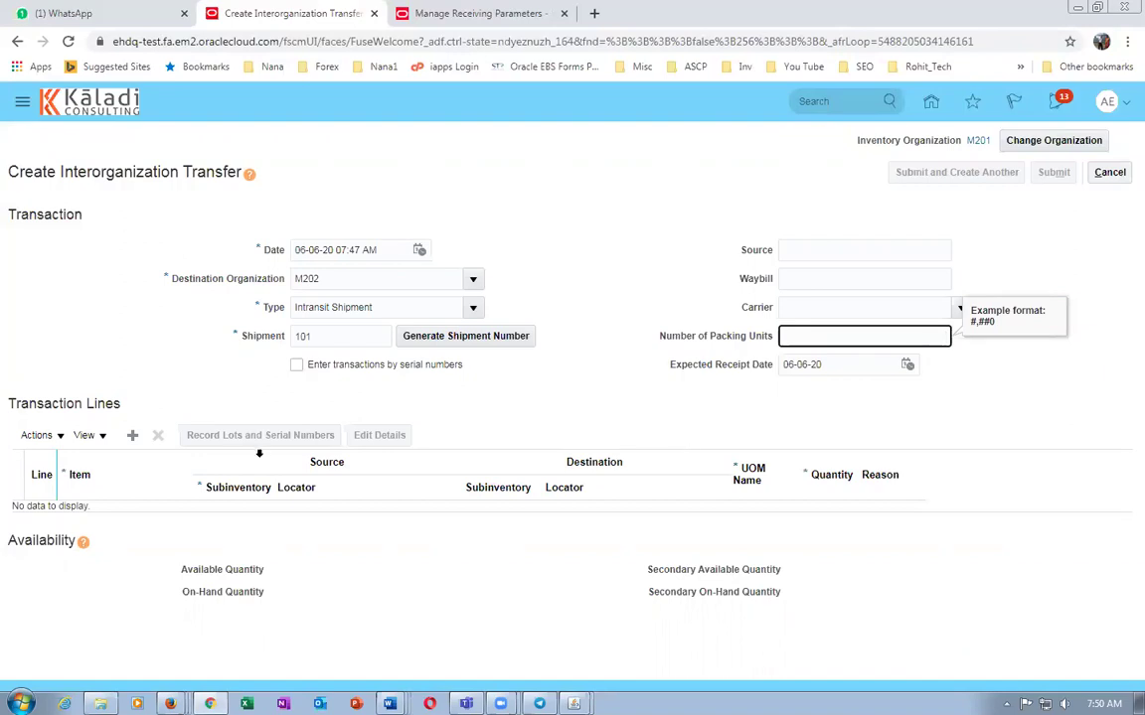
Step: Keep shipment number 101 and add a new transaction line
{"action": "left_click", "coordinate": [254, 409]}
{"action": "left_click", "coordinate": [316, 338]}
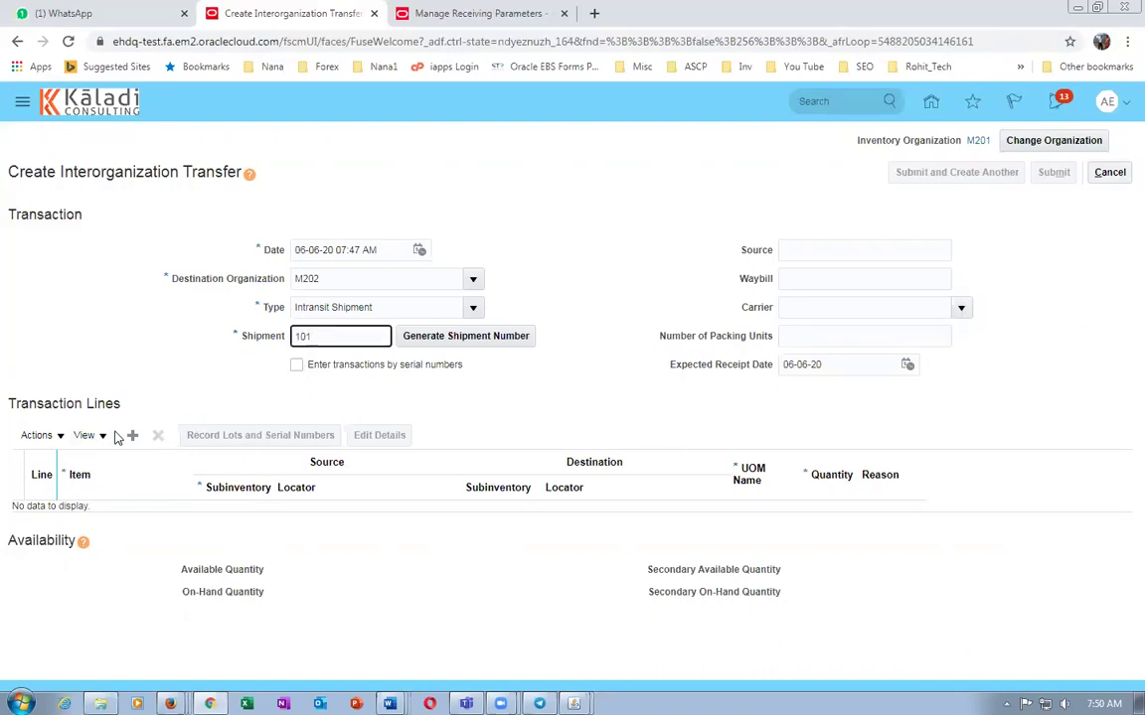
{"action": "left_click", "coordinate": [452, 399]}
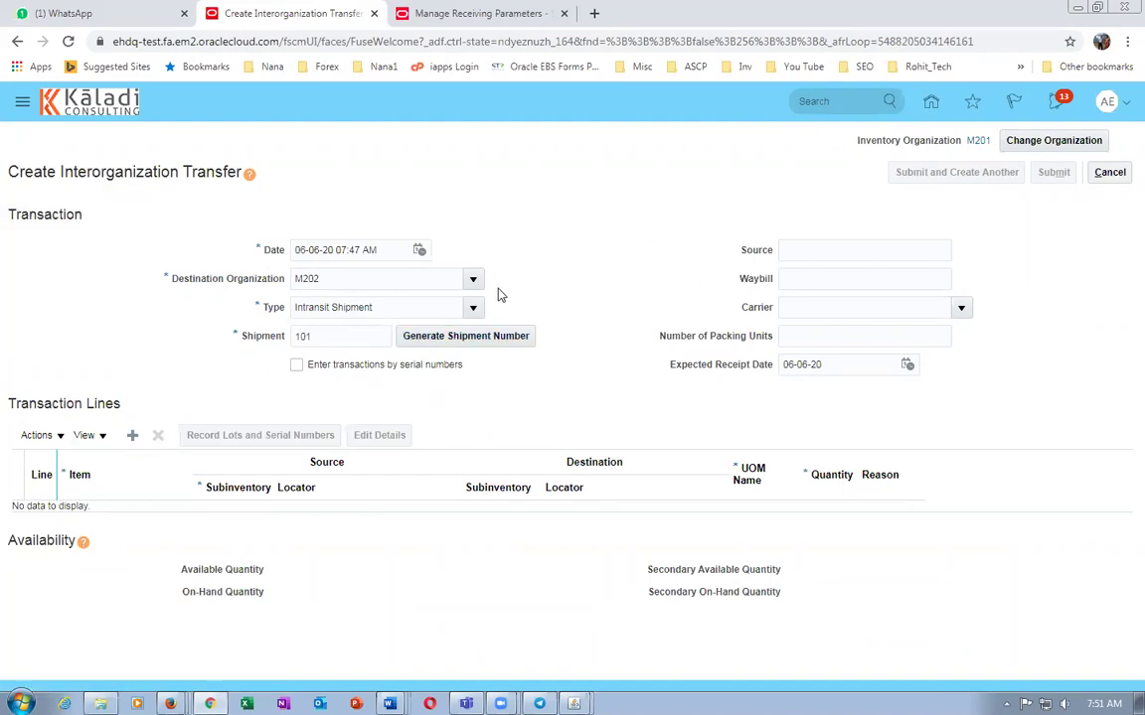
{"action": "left_click", "coordinate": [134, 437]}
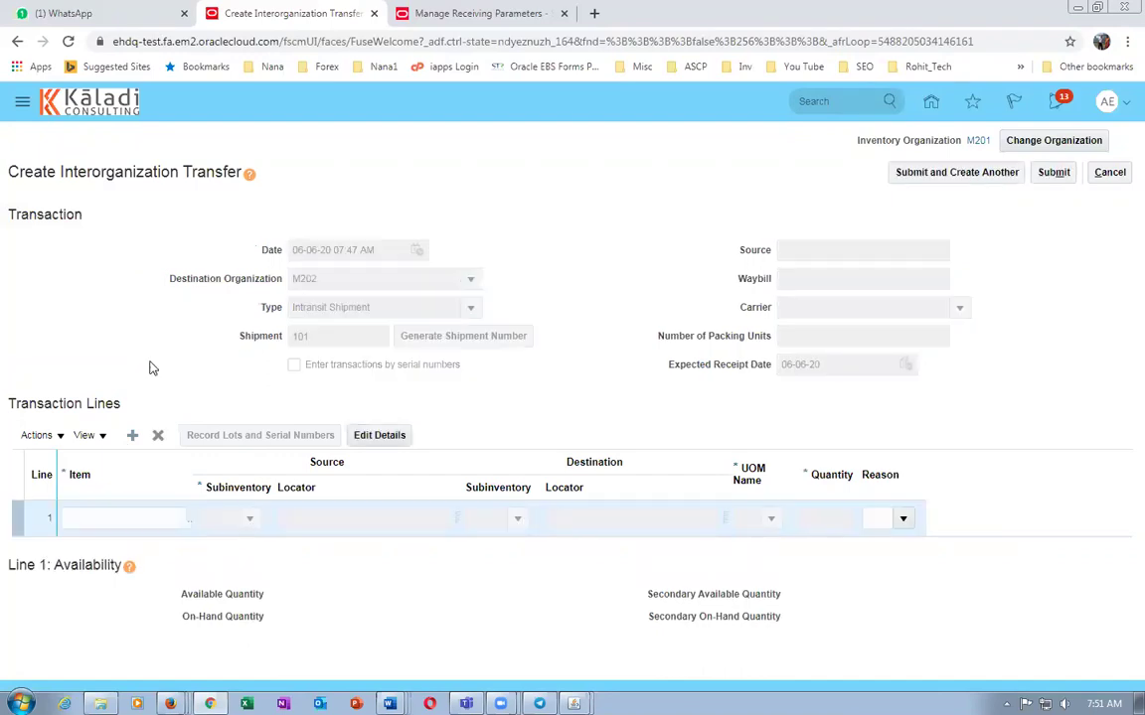
Step: Set line 1 to item m20_IOT_Direct, from m201_sub1 to subinventory M202_FGS
{"action": "left_click_drag", "start_coordinate": [189, 494], "coordinate": [209, 494]}
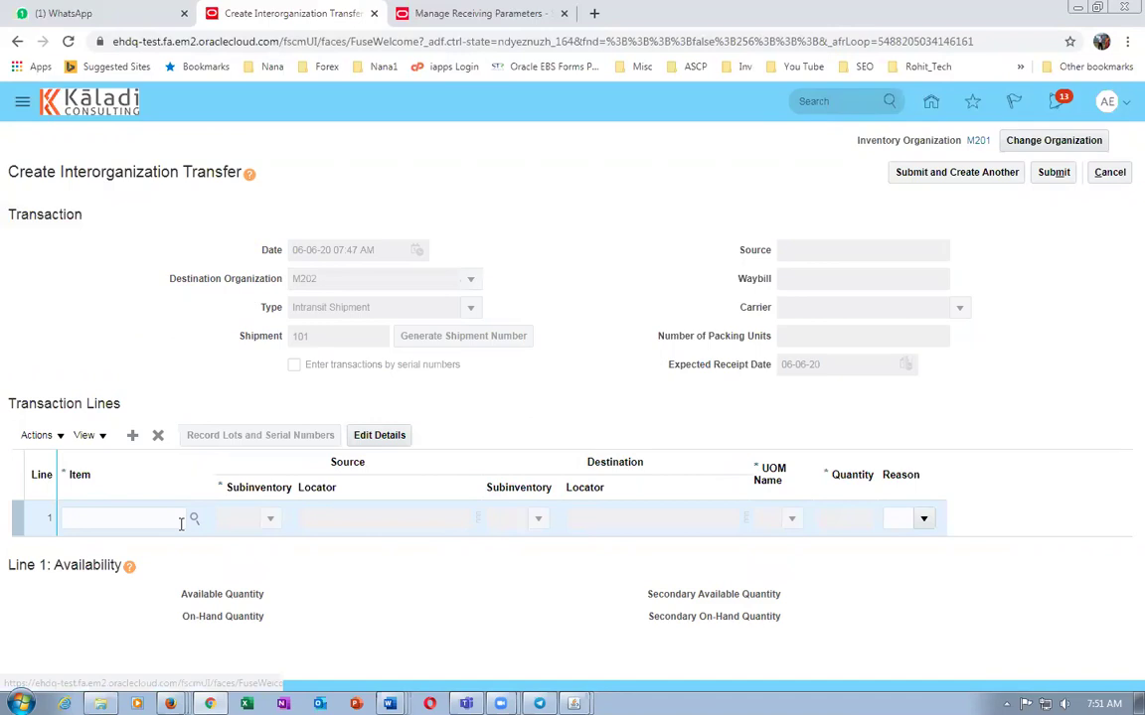
{"action": "left_click", "coordinate": [141, 519]}
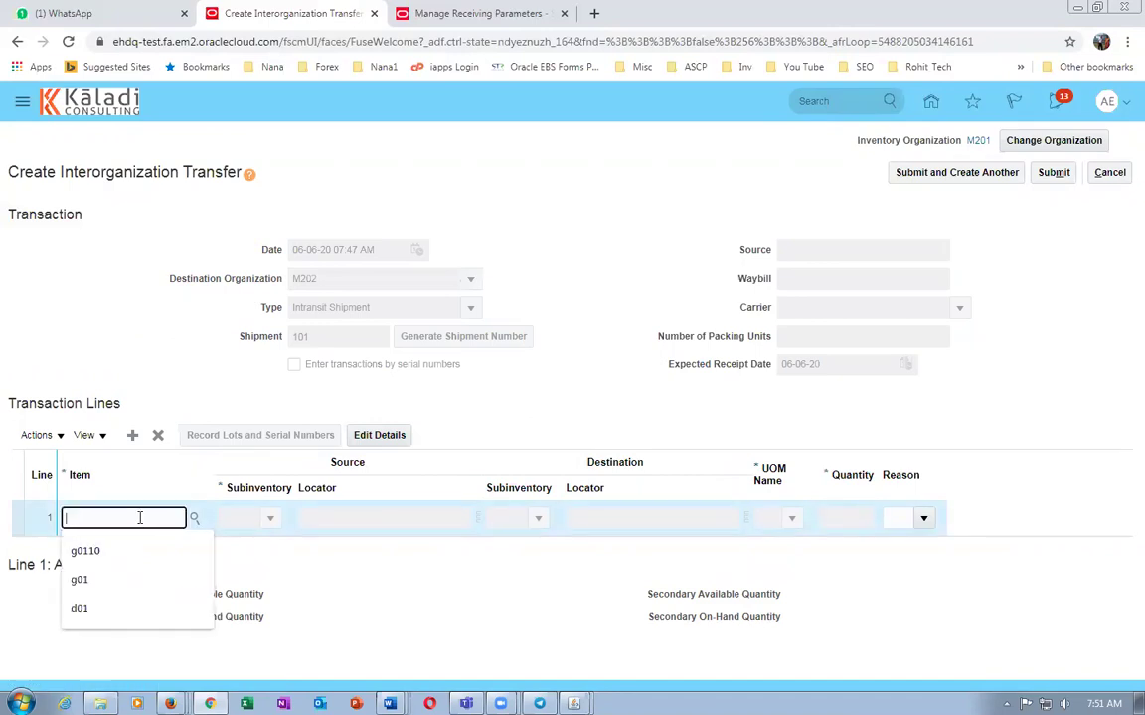
{"action": "type", "text": "m20"}
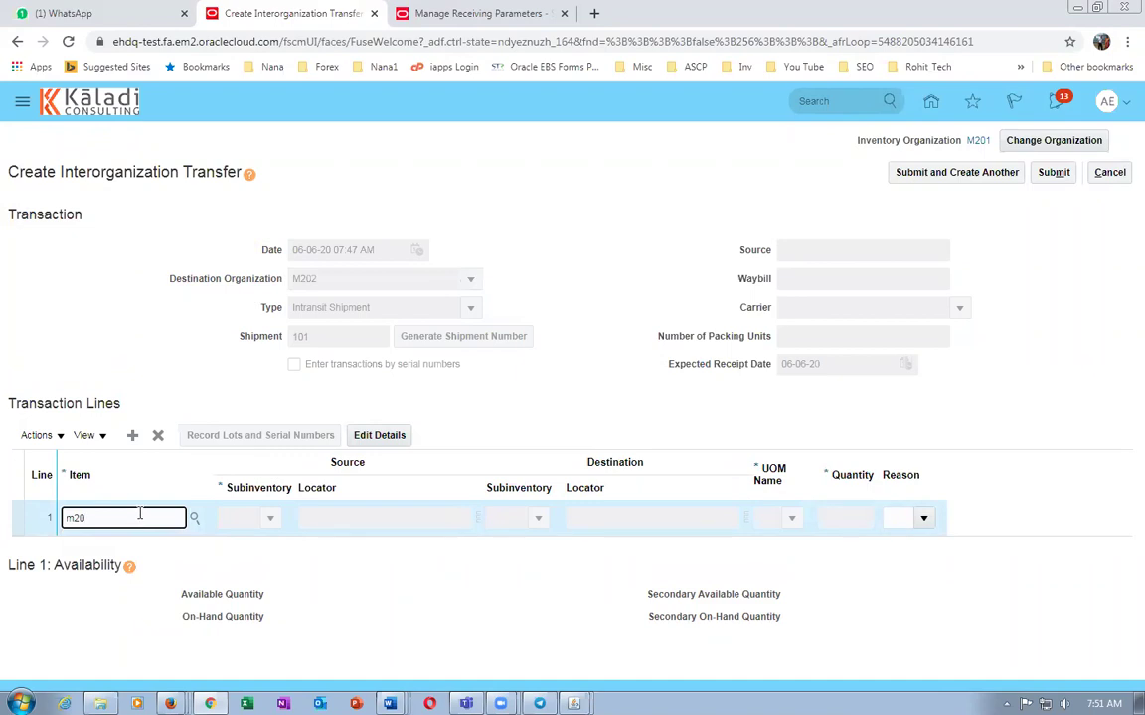
{"action": "left_click", "coordinate": [154, 552]}
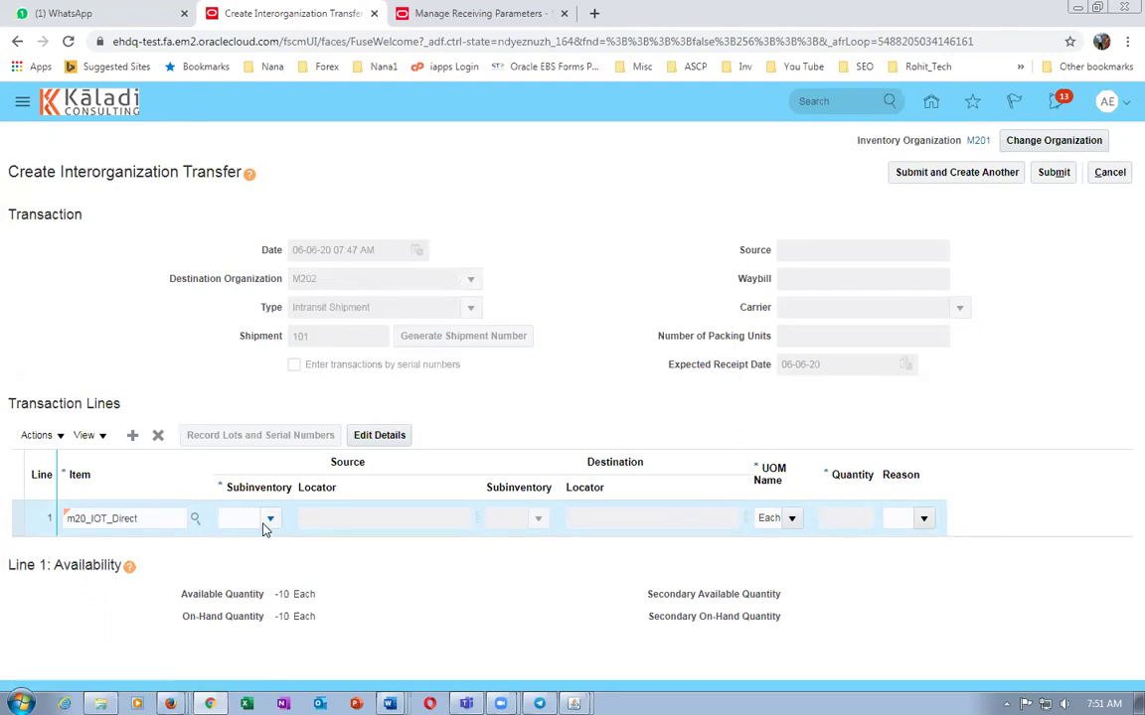
{"action": "left_click", "coordinate": [265, 527]}
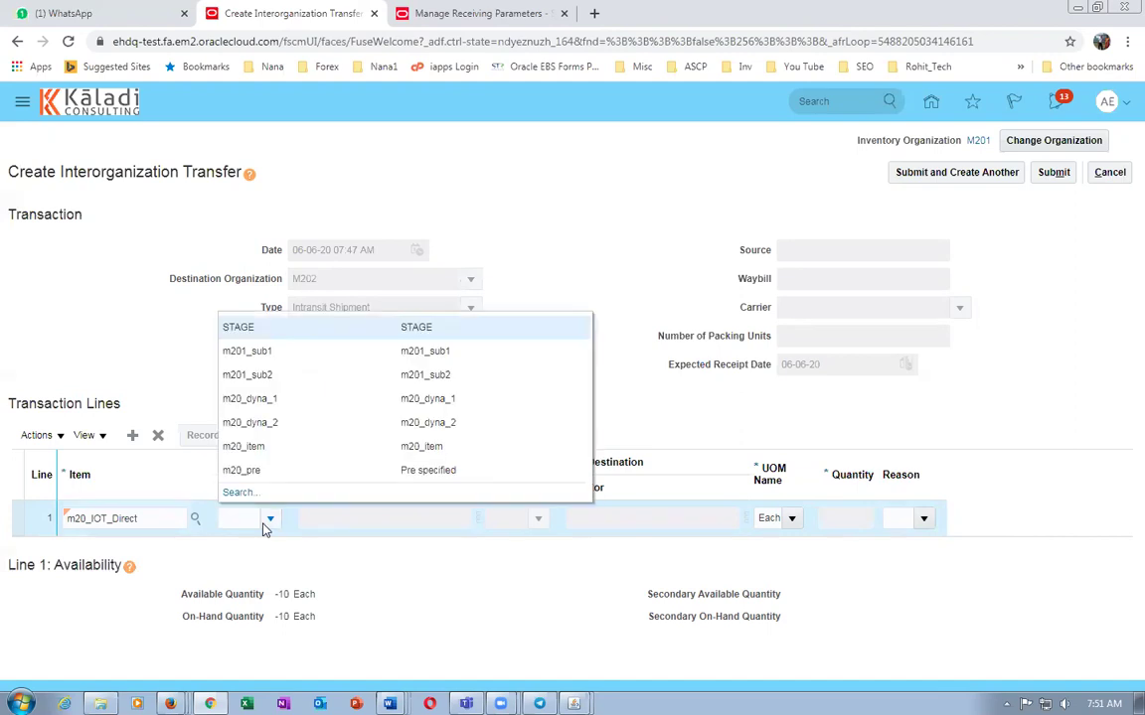
{"action": "left_click", "coordinate": [283, 351]}
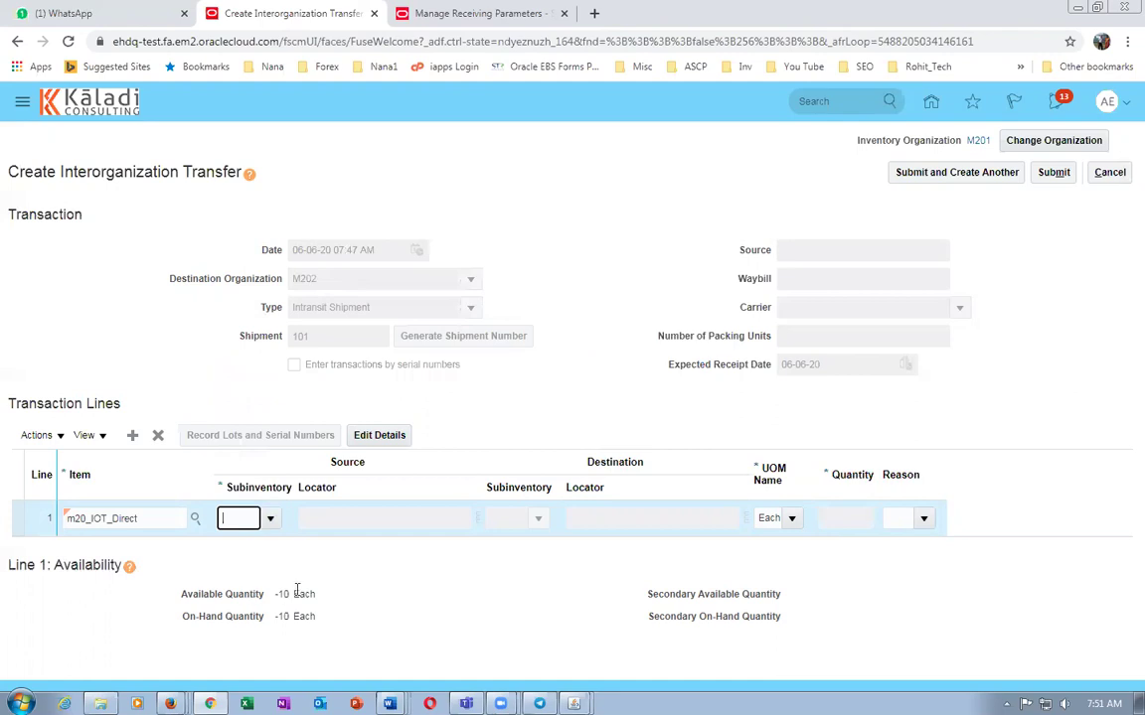
{"action": "left_click", "coordinate": [537, 519]}
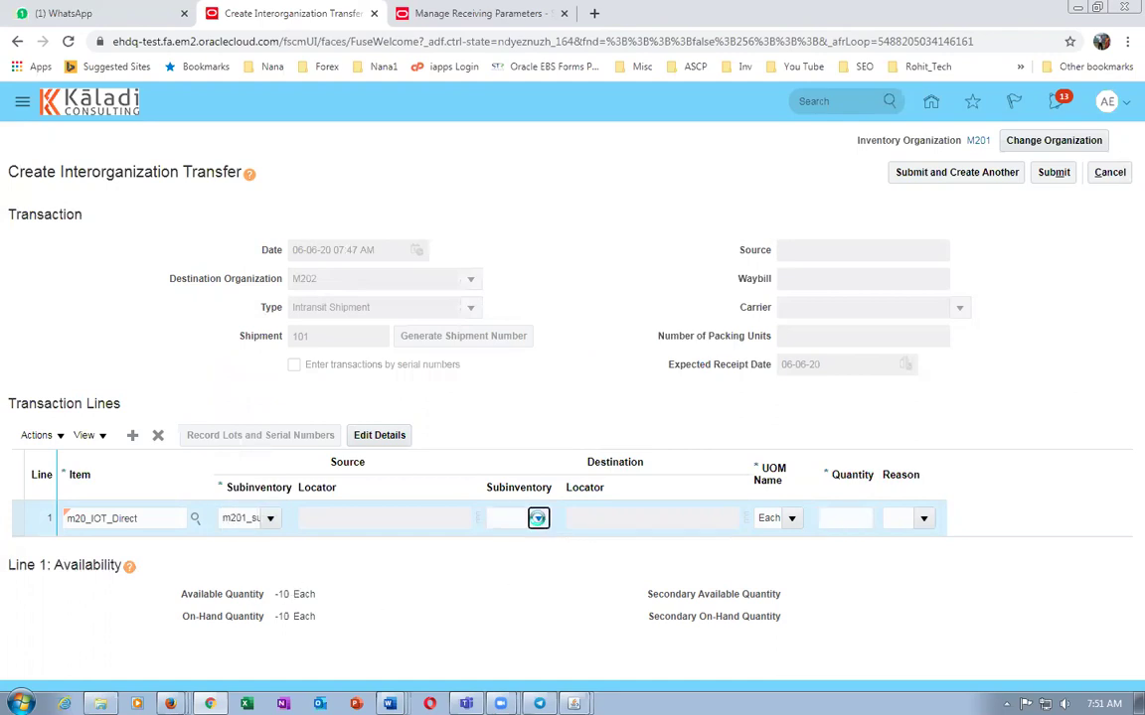
{"action": "left_click", "coordinate": [515, 545]}
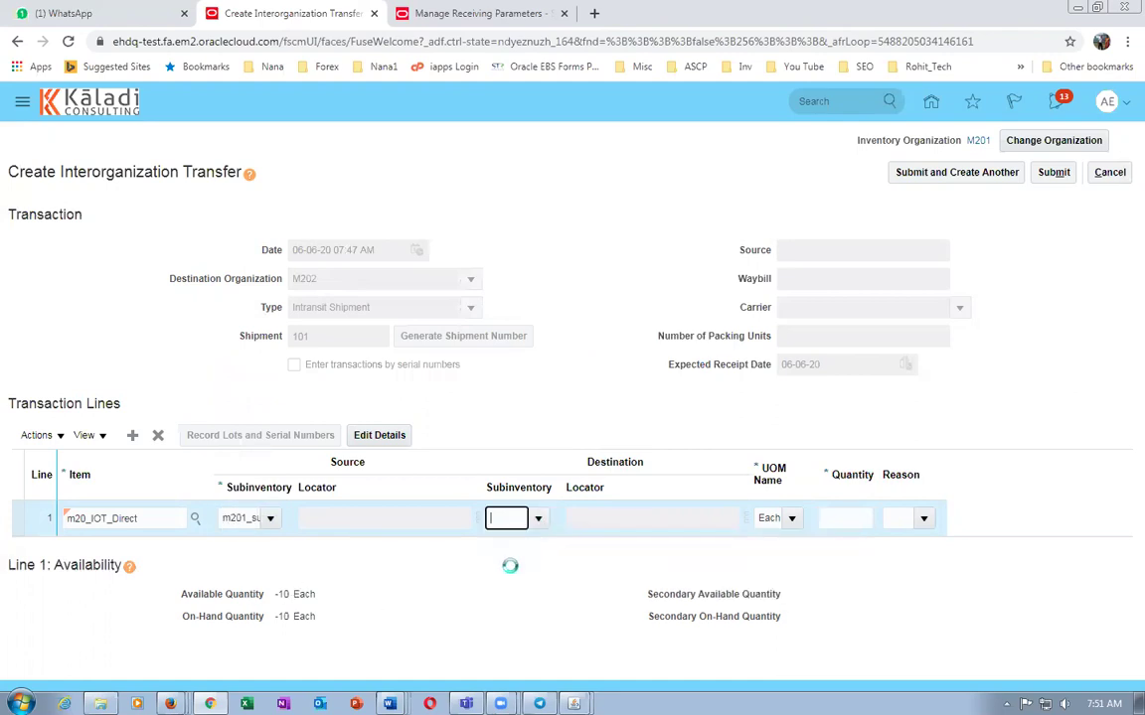
Step: Enter quantity 100, accept the availability warning, and return to Manage Receiving Parameters
{"action": "left_click", "coordinate": [842, 519]}
{"action": "type", "text": "100"}
{"action": "key", "text": "Tab"}
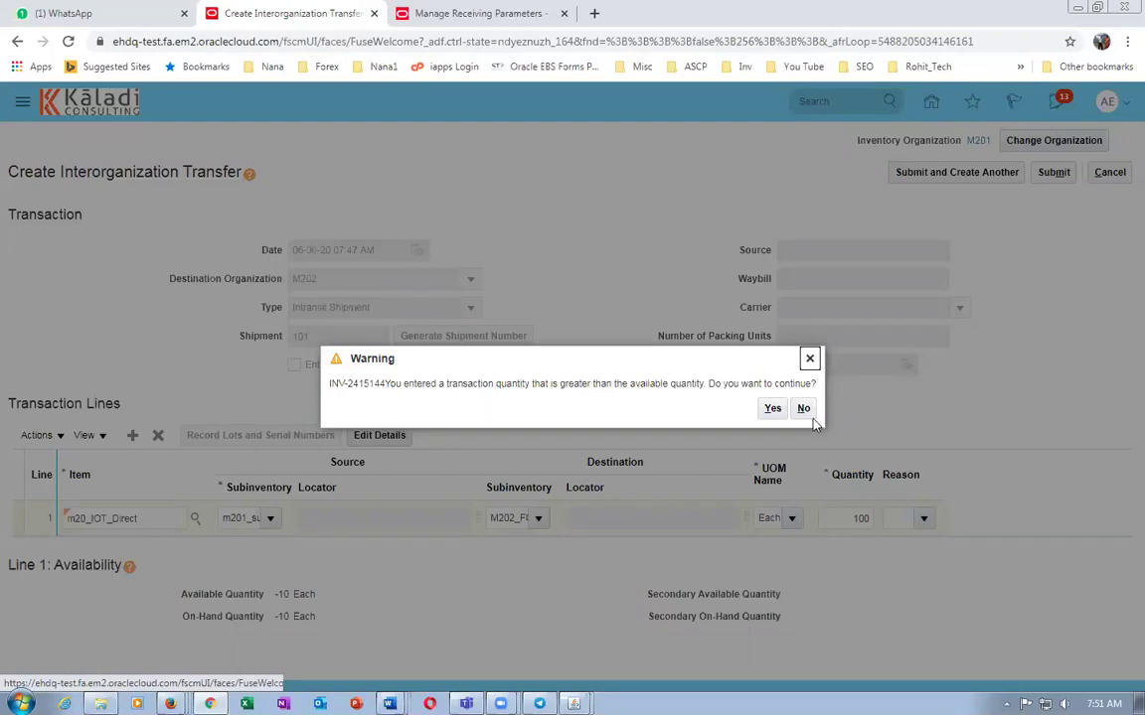
{"action": "left_click", "coordinate": [772, 408]}
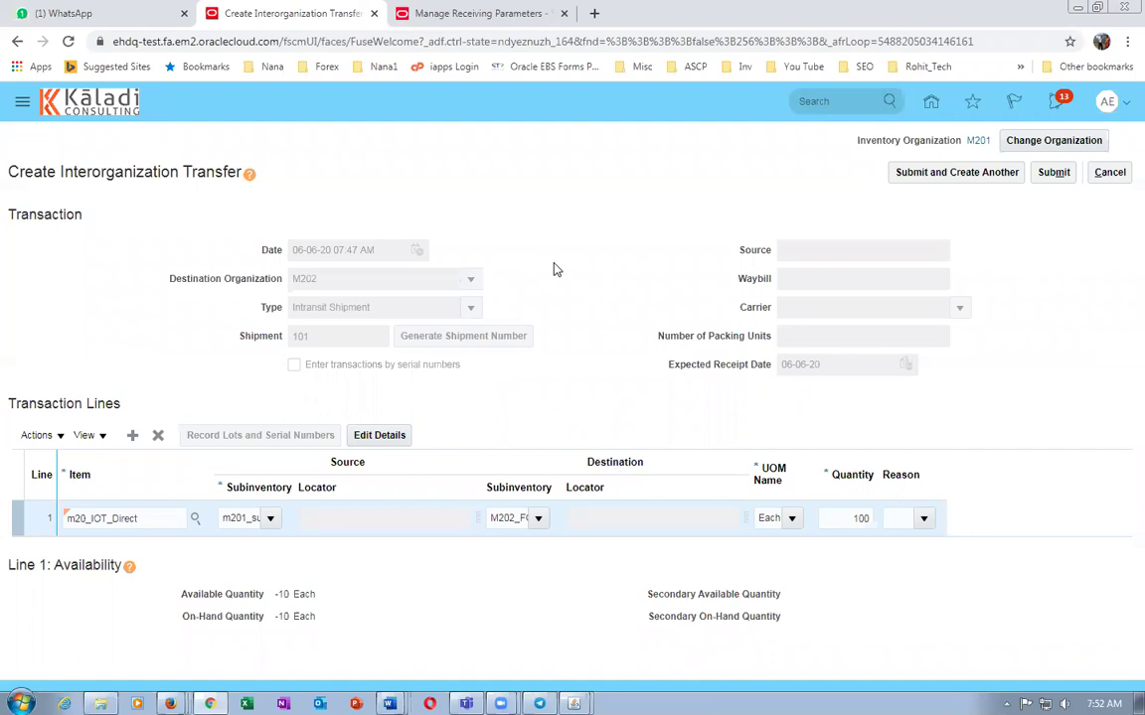
{"action": "left_click", "coordinate": [504, 12]}
Step: Duplicate the browser tab and open Inventory Management's Manage Item Quantities task
{"action": "right_click", "coordinate": [504, 13]}
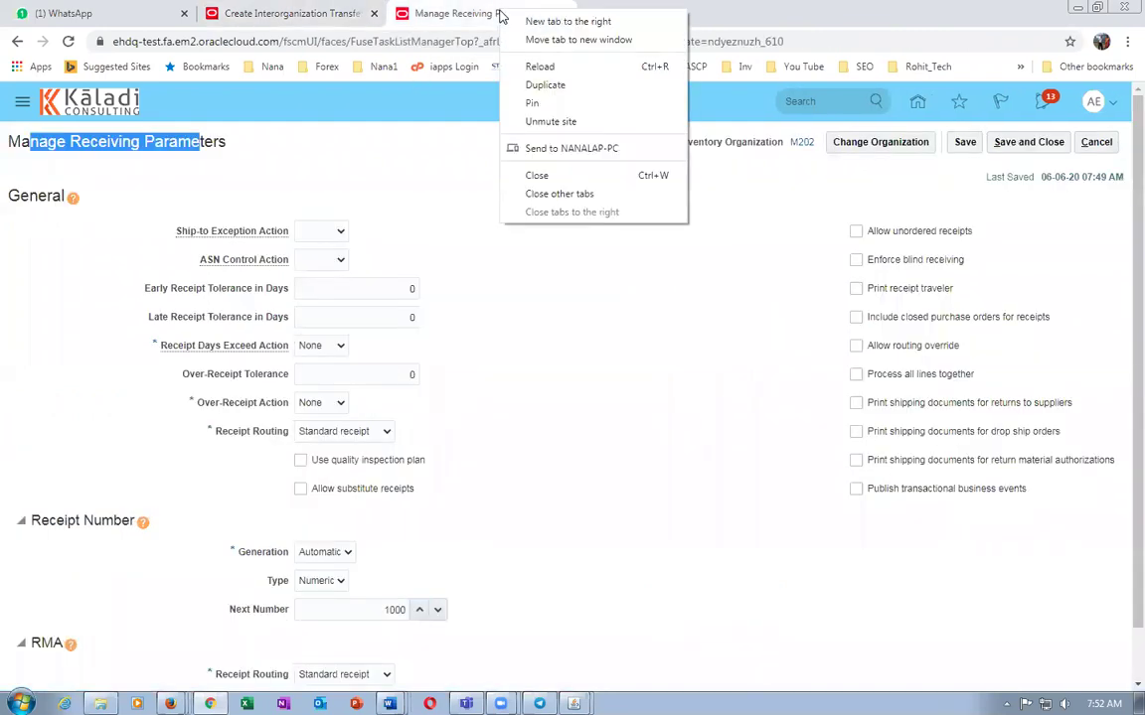
{"action": "left_click", "coordinate": [537, 86]}
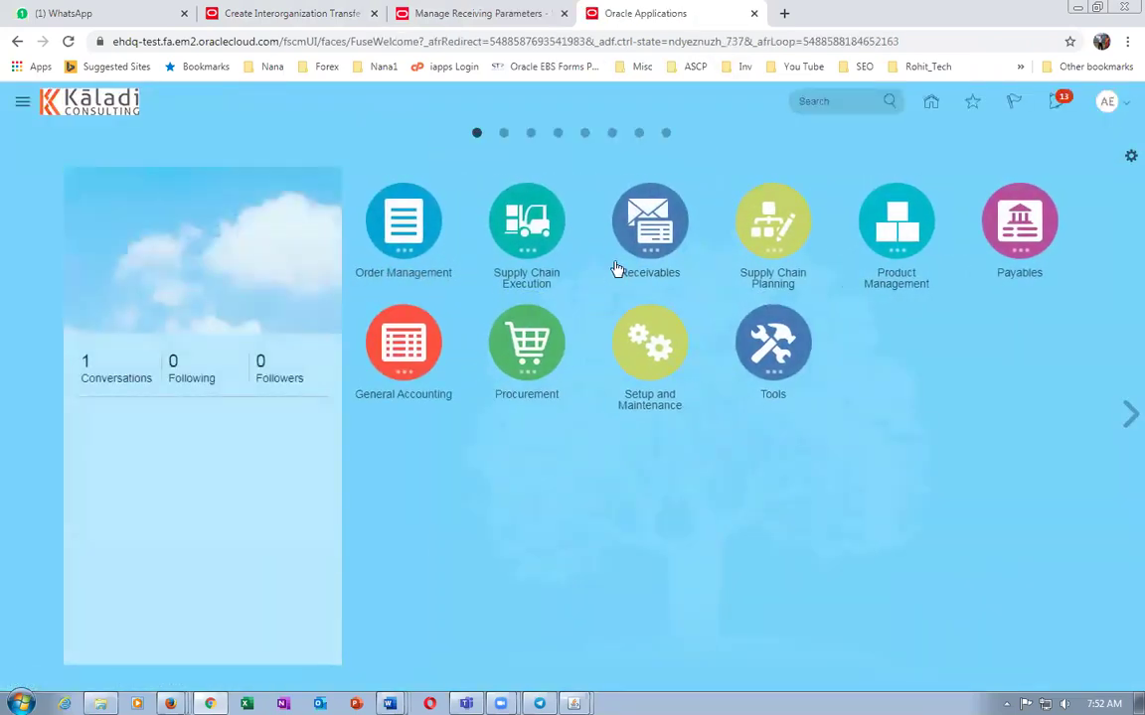
{"action": "left_click", "coordinate": [502, 209]}
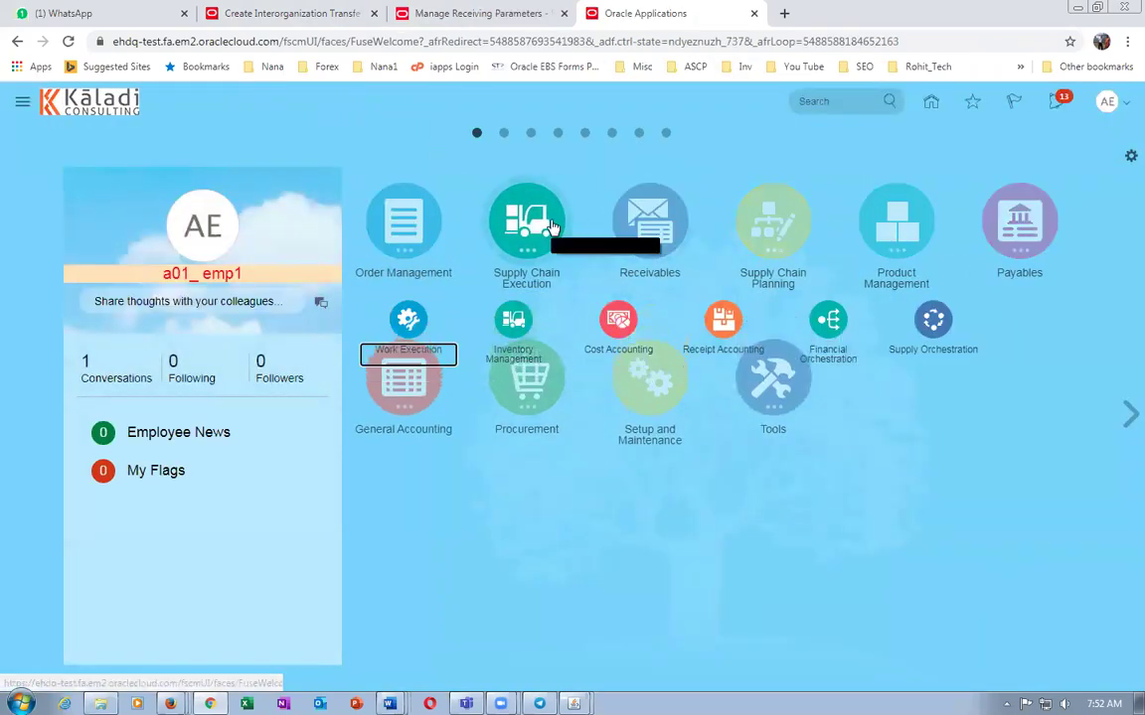
{"action": "left_click", "coordinate": [514, 320]}
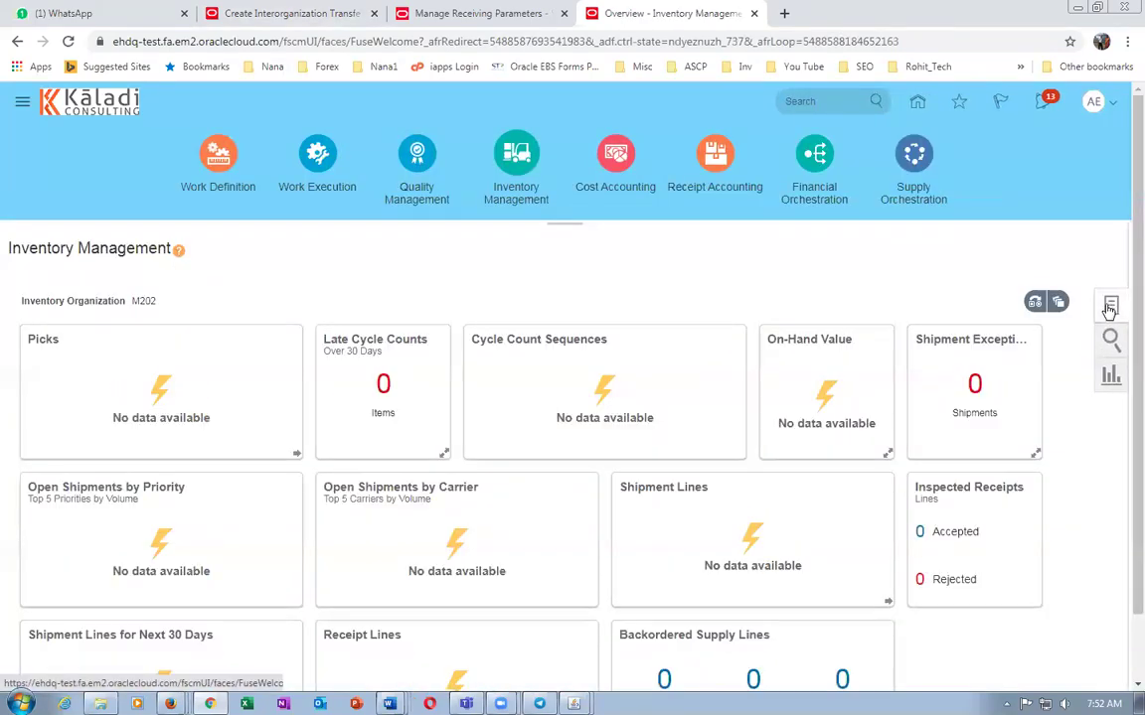
{"action": "left_click", "coordinate": [1112, 305]}
{"action": "left_click", "coordinate": [901, 279]}
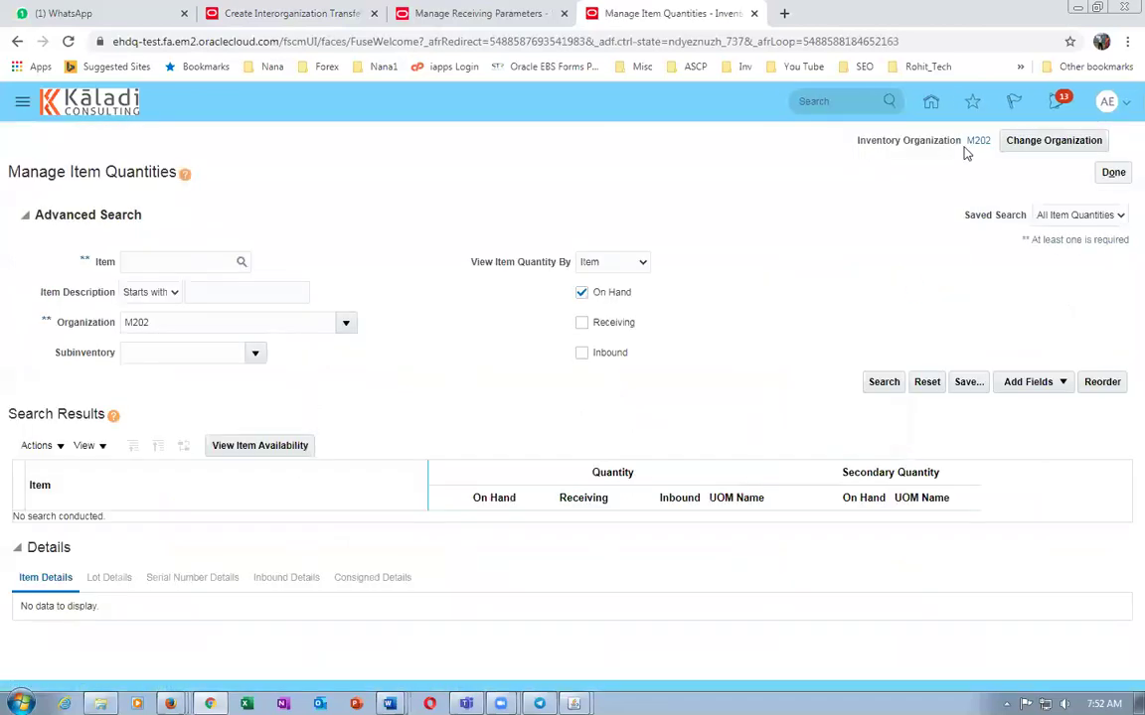
Step: Search m20_IOT_Direct, expand to M202 to see 10 Each in M202_FGS, then return to the transfer
{"action": "left_click", "coordinate": [152, 261]}
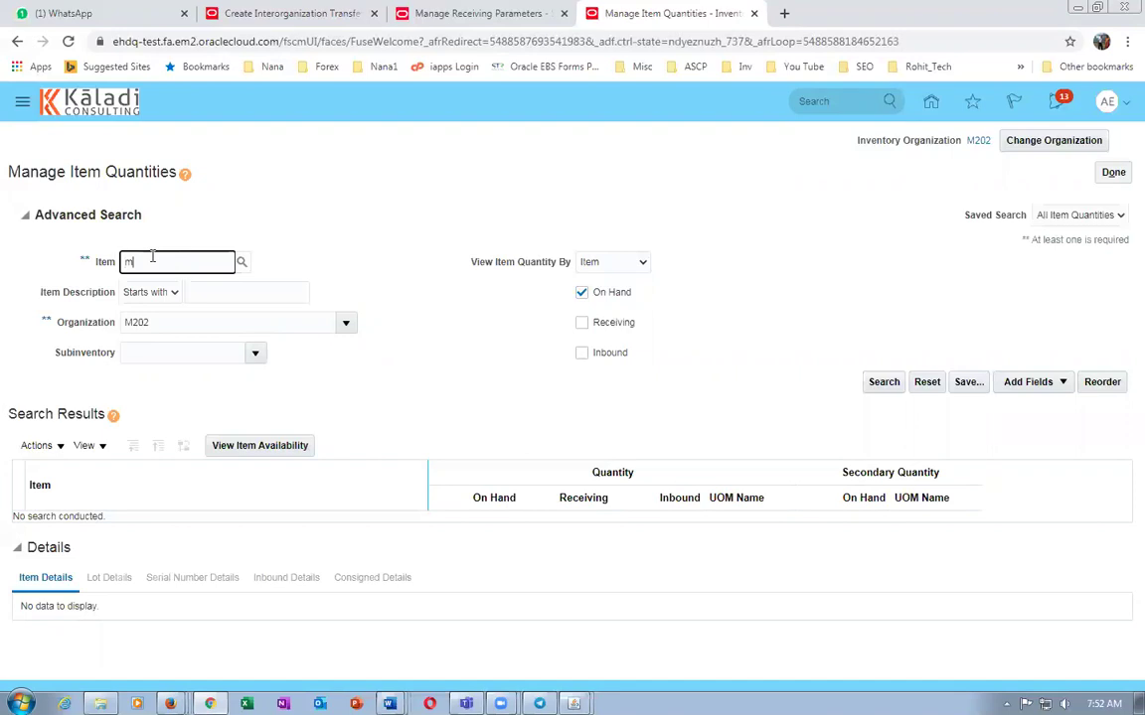
{"action": "key", "text": "Tab"}
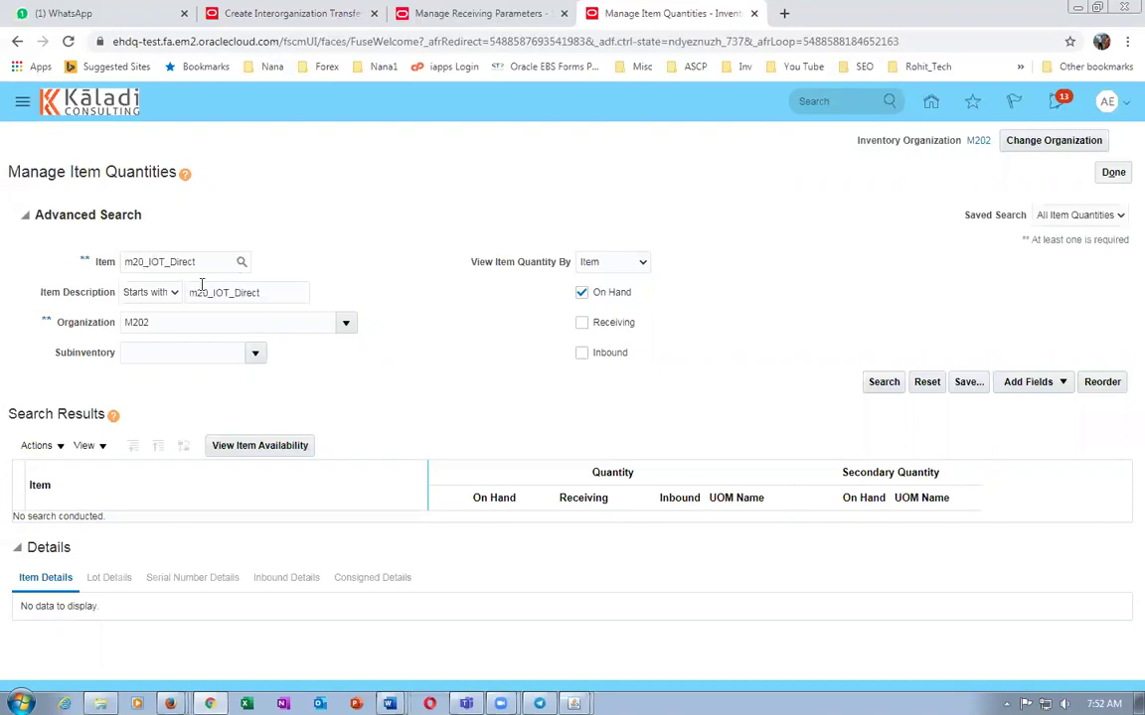
{"action": "left_click", "coordinate": [884, 381]}
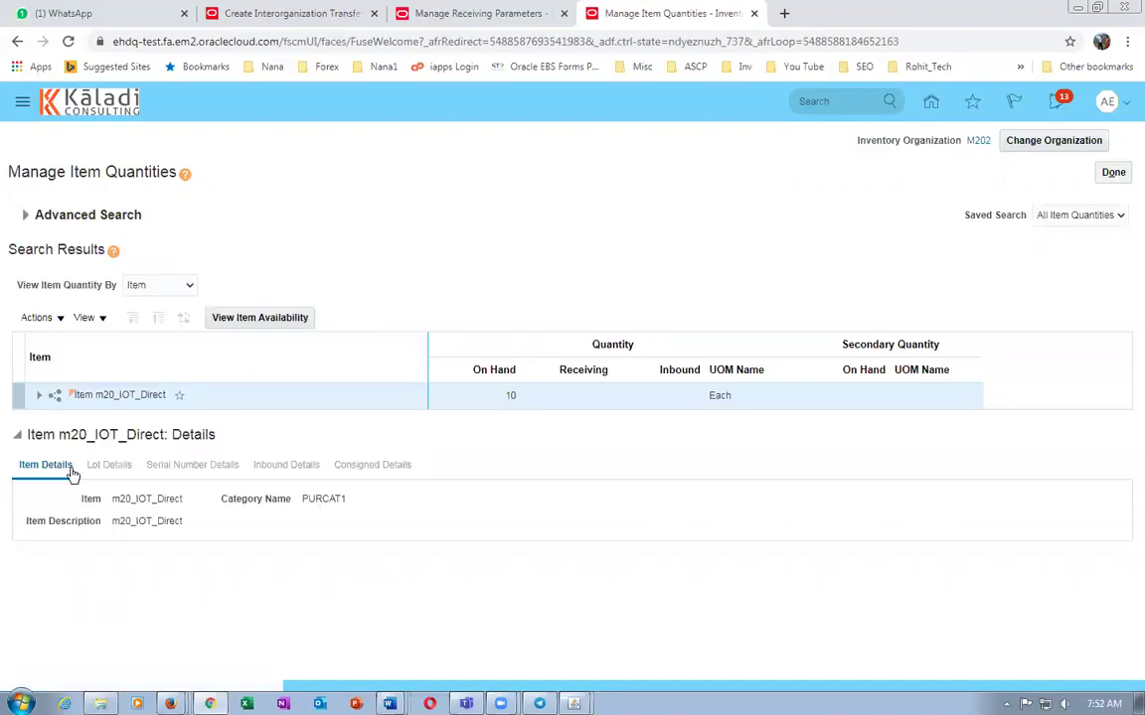
{"action": "left_click", "coordinate": [39, 395]}
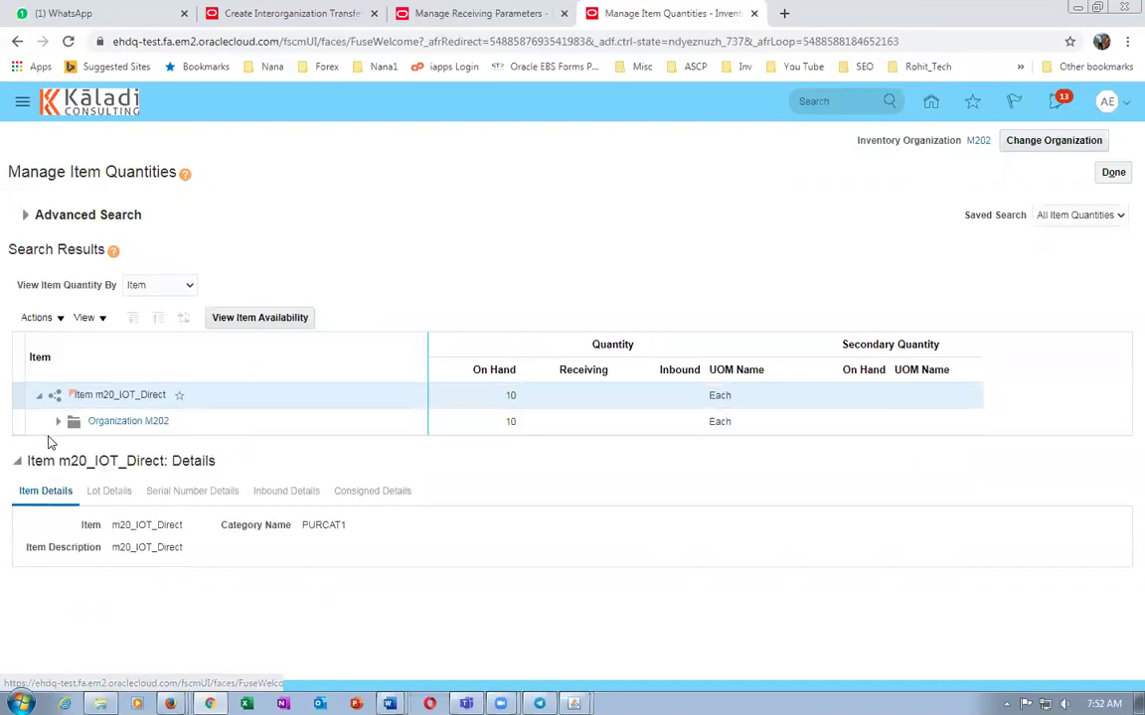
{"action": "left_click", "coordinate": [57, 423]}
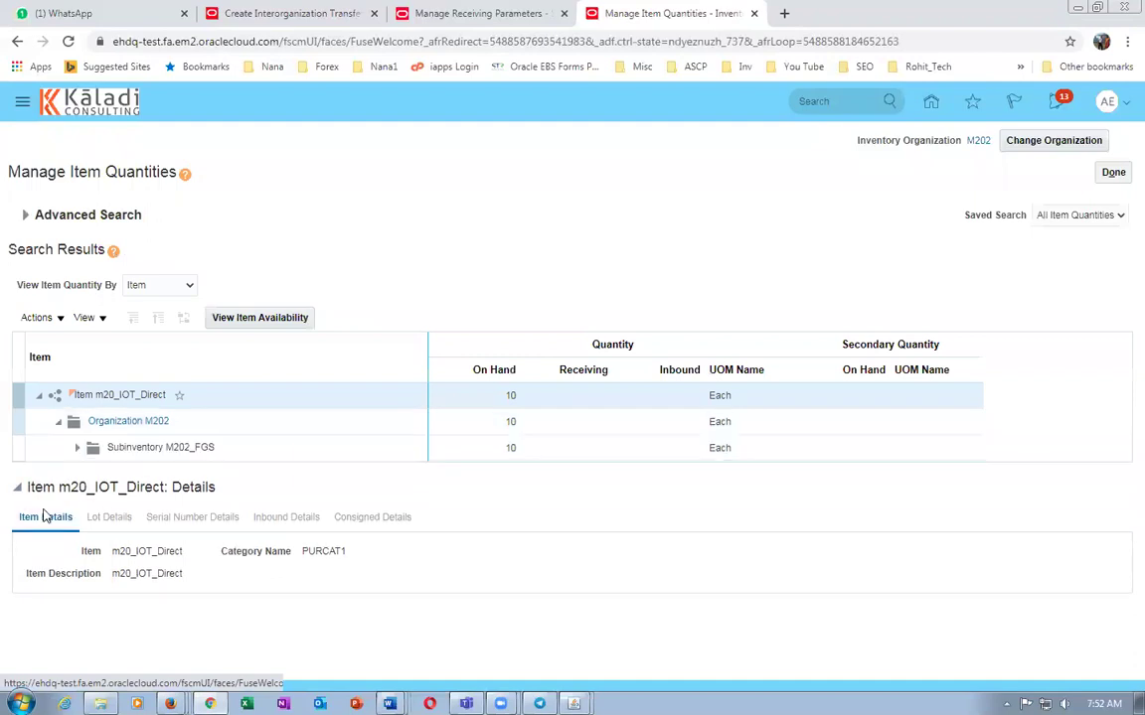
{"action": "left_click", "coordinate": [263, 13]}
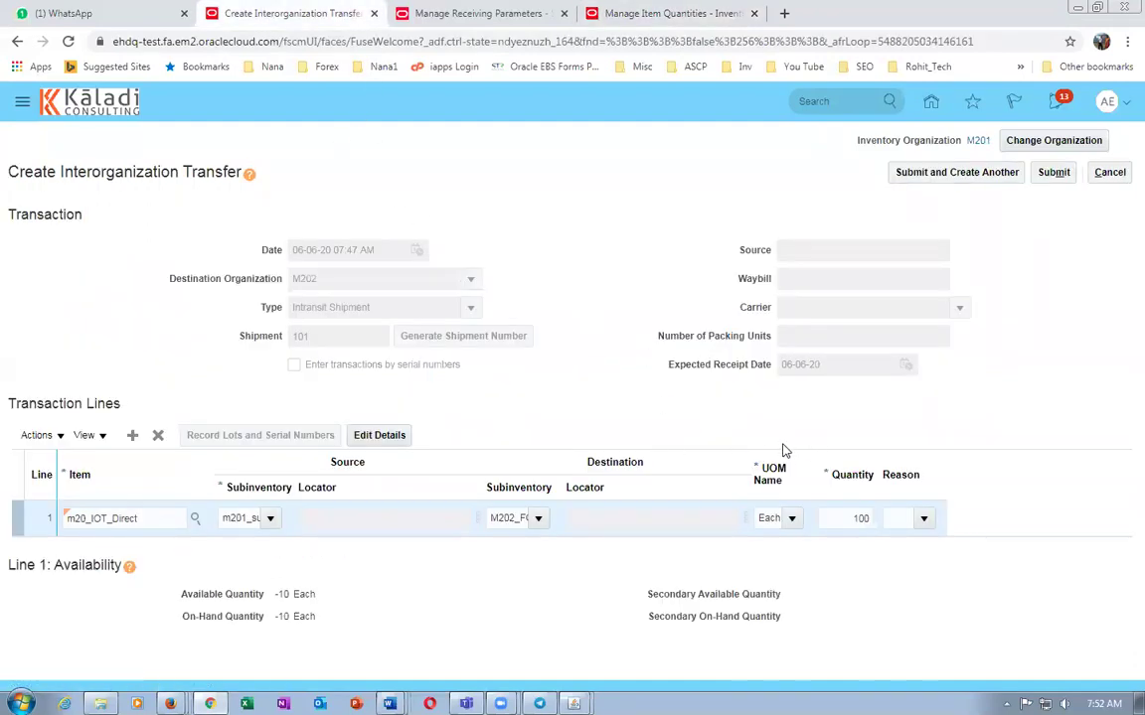
Step: Bring up the IOT_Intransit Word diagram and review its Transit expenses list, briefly highlighting Freight Charges
{"action": "key", "text": "alt+Tab"}
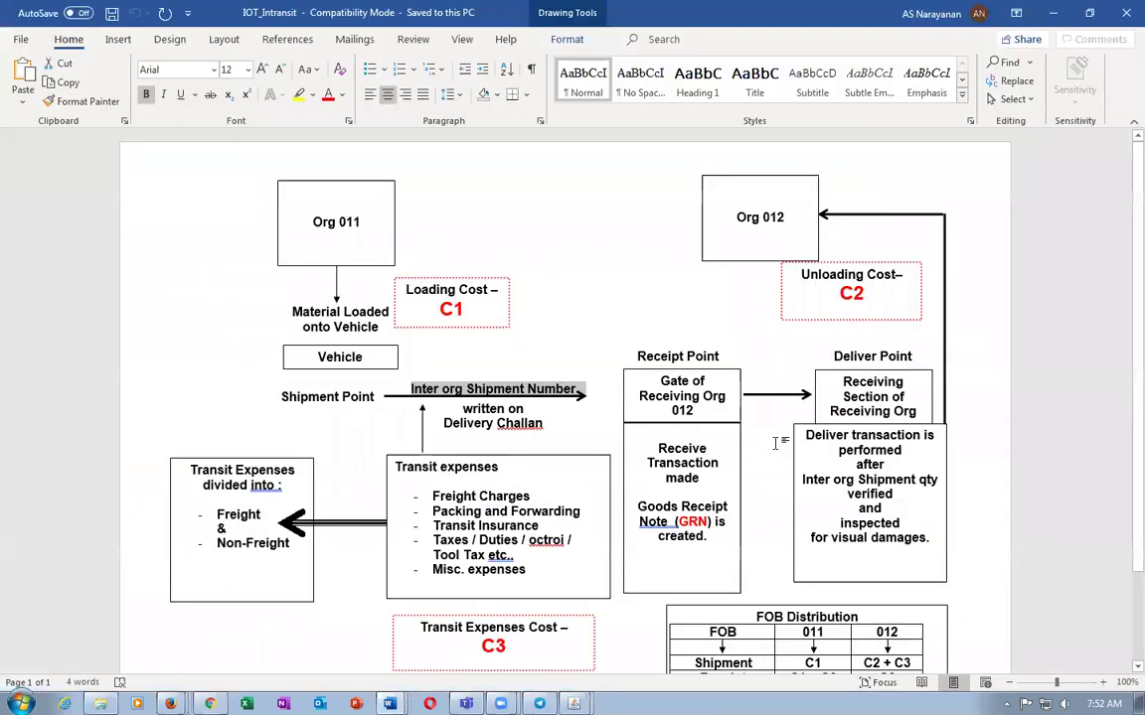
{"action": "left_click", "coordinate": [390, 350]}
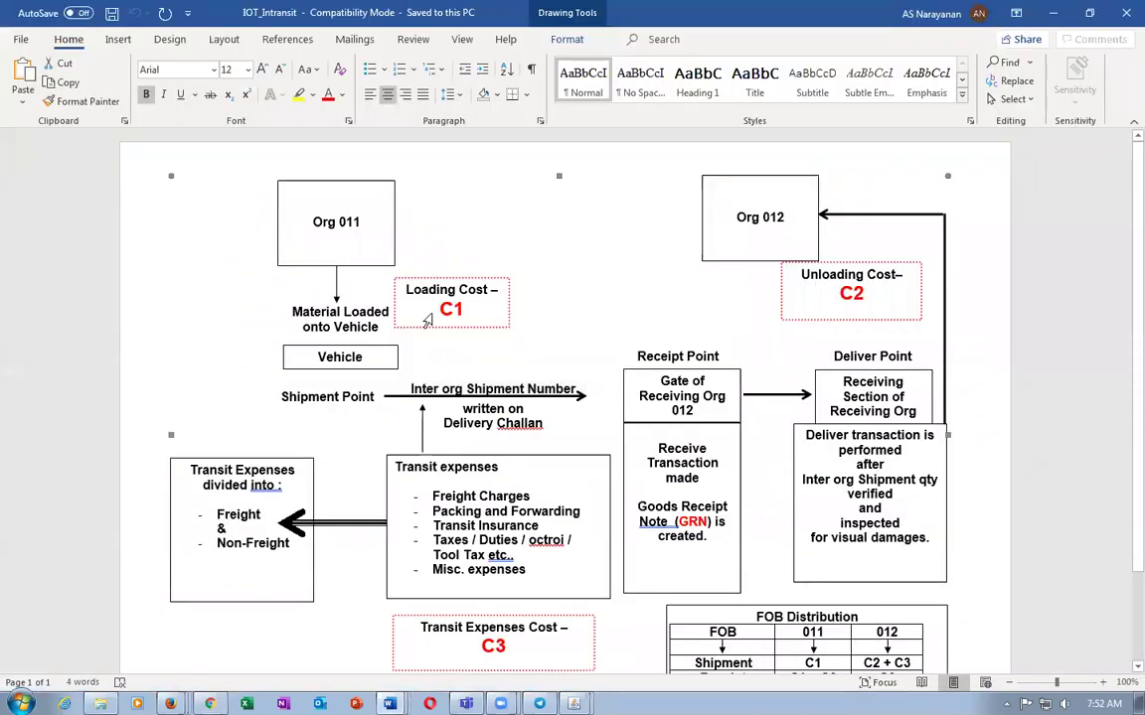
{"action": "left_click", "coordinate": [549, 515]}
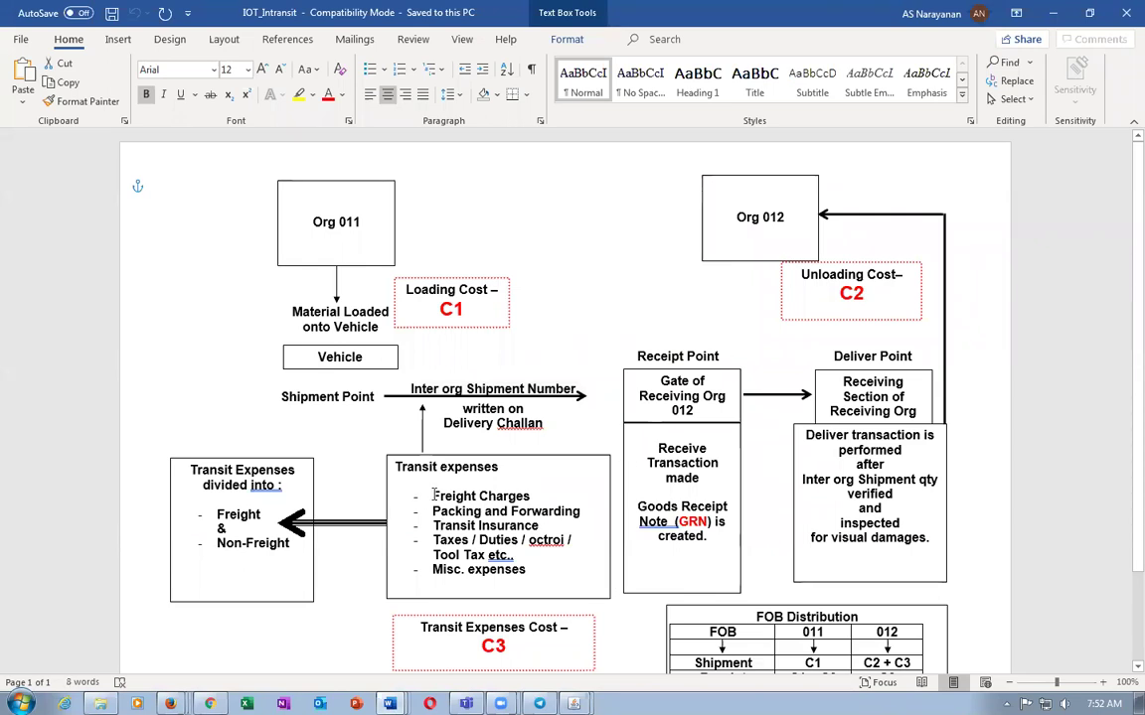
{"action": "left_click_drag", "start_coordinate": [433, 496], "coordinate": [531, 496]}
{"action": "left_click", "coordinate": [489, 527]}
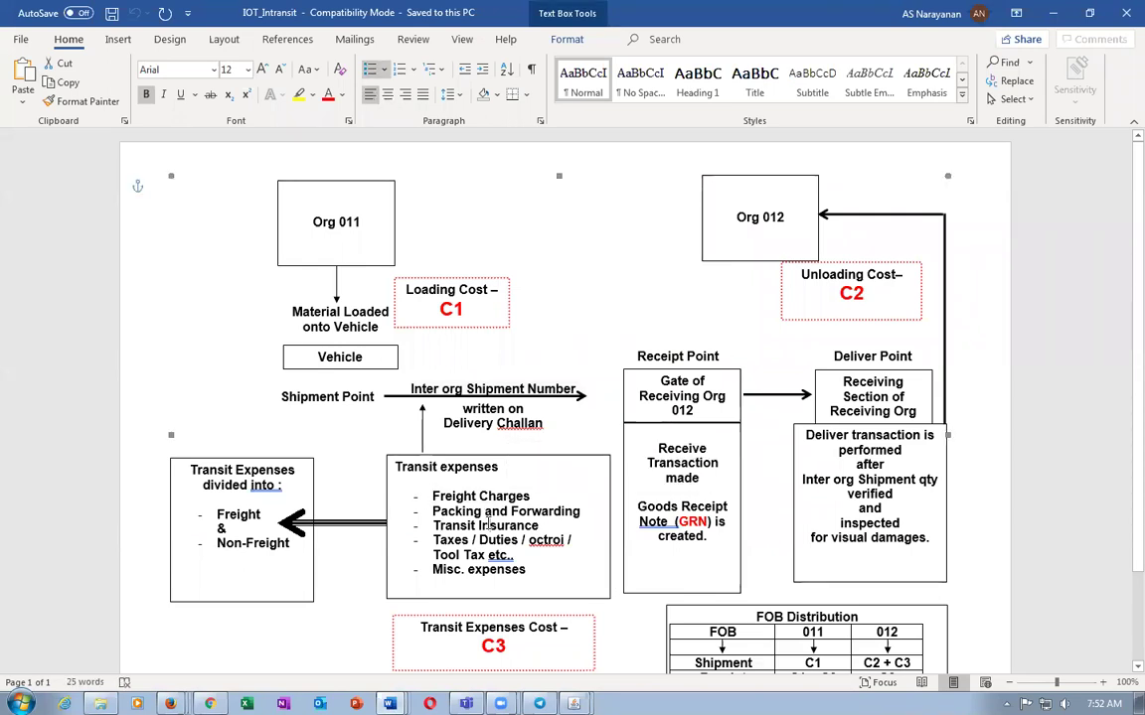
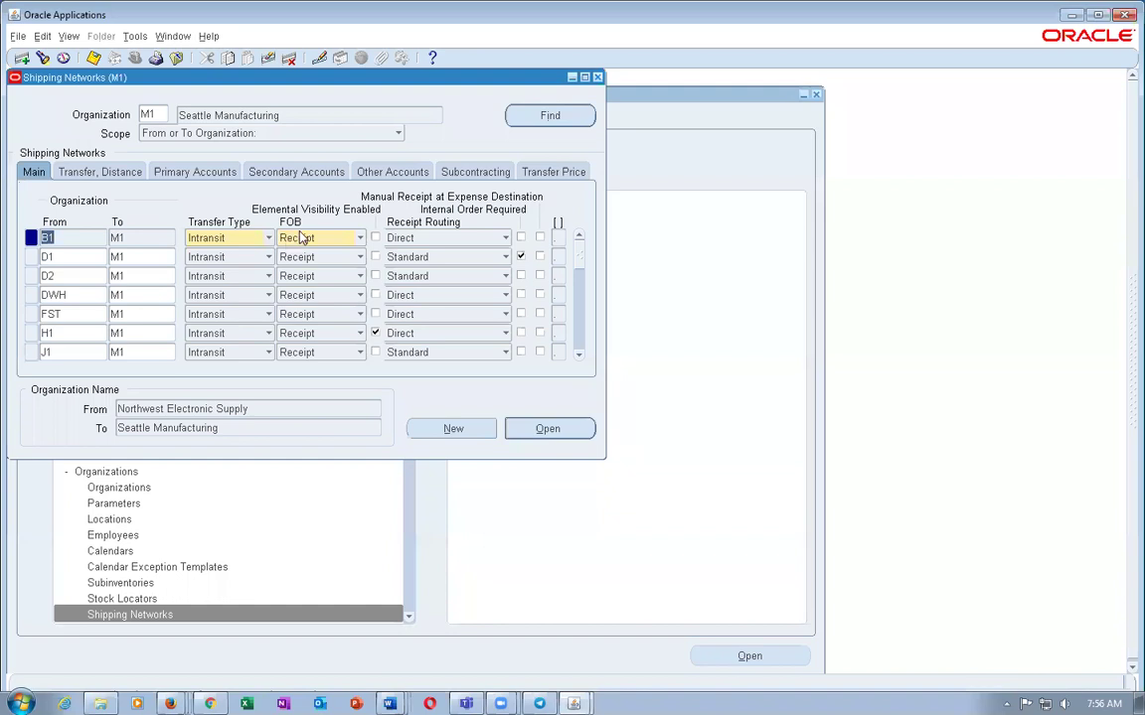
Step: Show the FOB choices for the B1 to M1 network and the C3 transit expenses cost in the diagram
{"action": "left_click", "coordinate": [300, 241]}
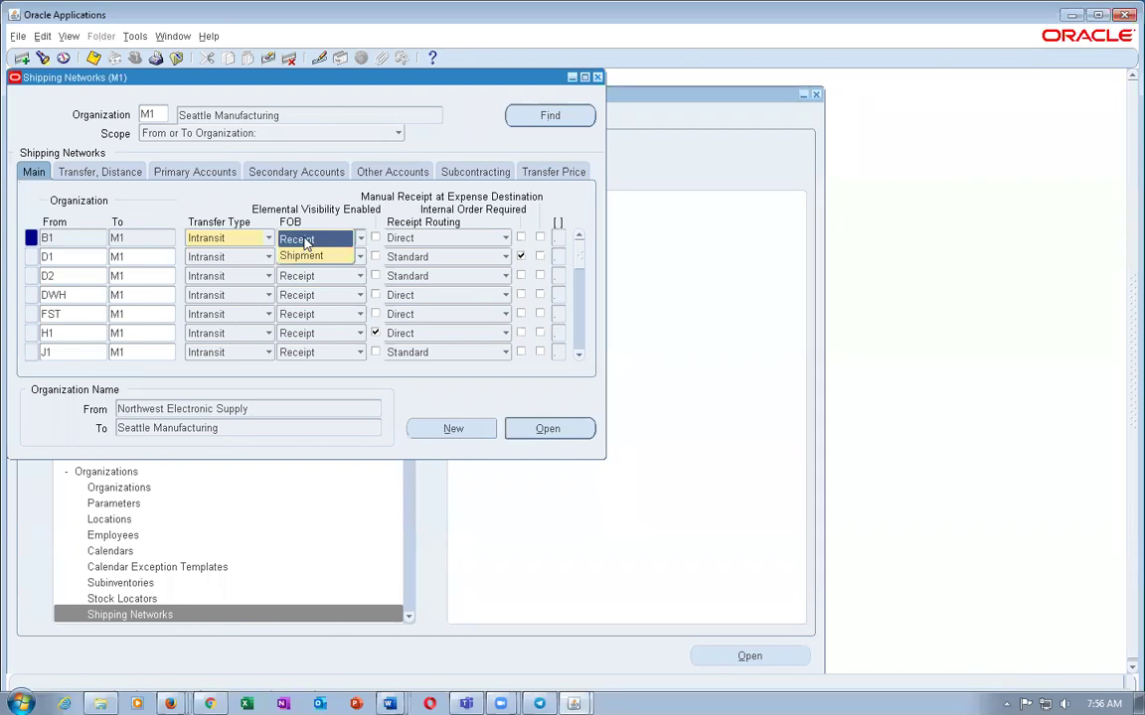
{"action": "key", "text": "alt+Tab"}
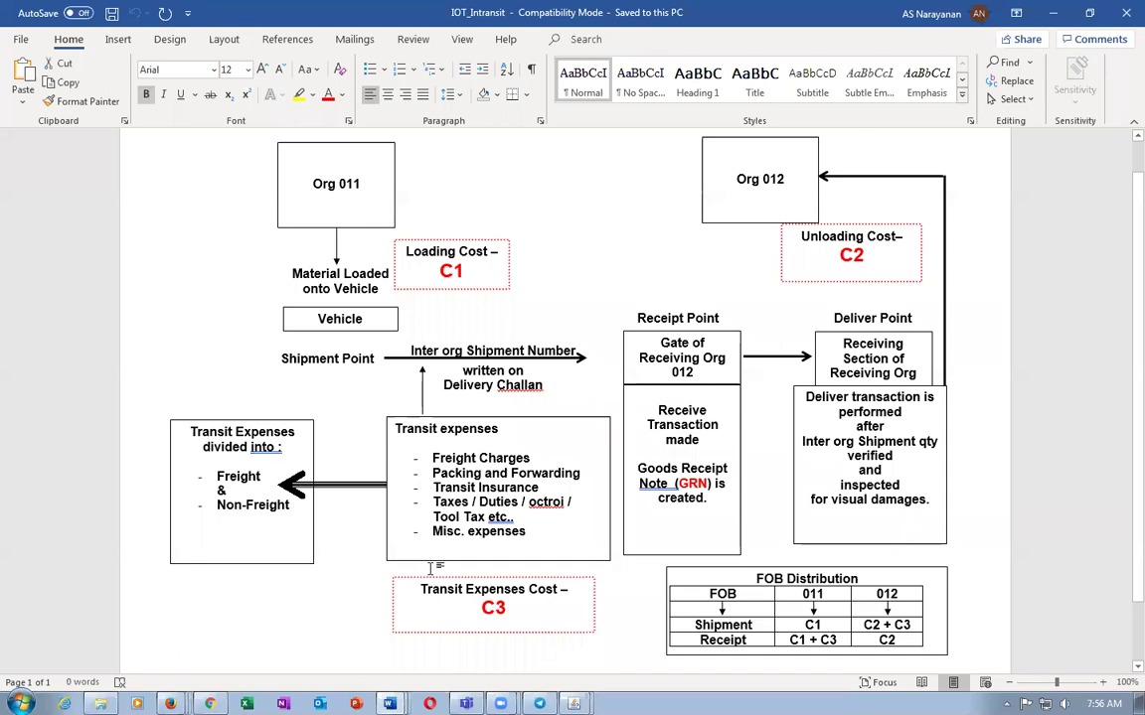
{"action": "left_click", "coordinate": [482, 608]}
Step: Return to the Fusion transfer line for 100 m20_IOT_Direct to M202_FGS
{"action": "mouse_move", "coordinate": [210, 703]}
{"action": "left_click", "coordinate": [199, 670]}
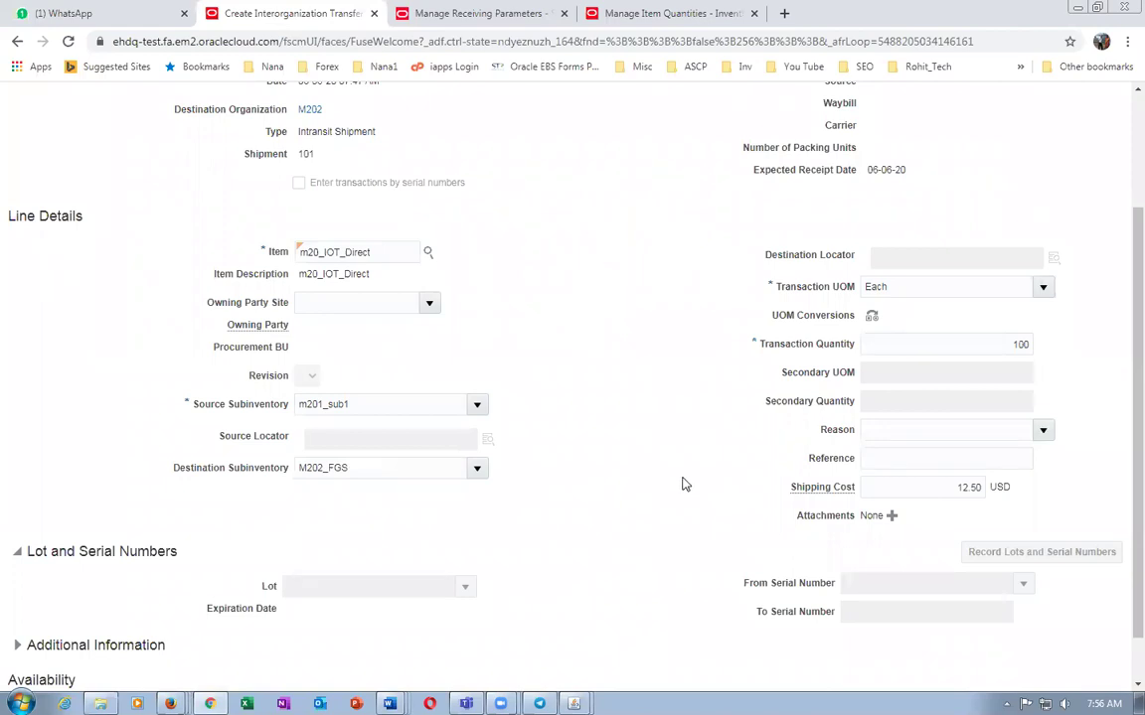
{"action": "scroll", "coordinate": [682, 481], "scroll_direction": "up", "scroll_amount": 3}
Step: Confirm and submit the 100-unit m20_IOT_Direct intransit shipment, then view M202 receiving parameters
{"action": "left_click", "coordinate": [1059, 173]}
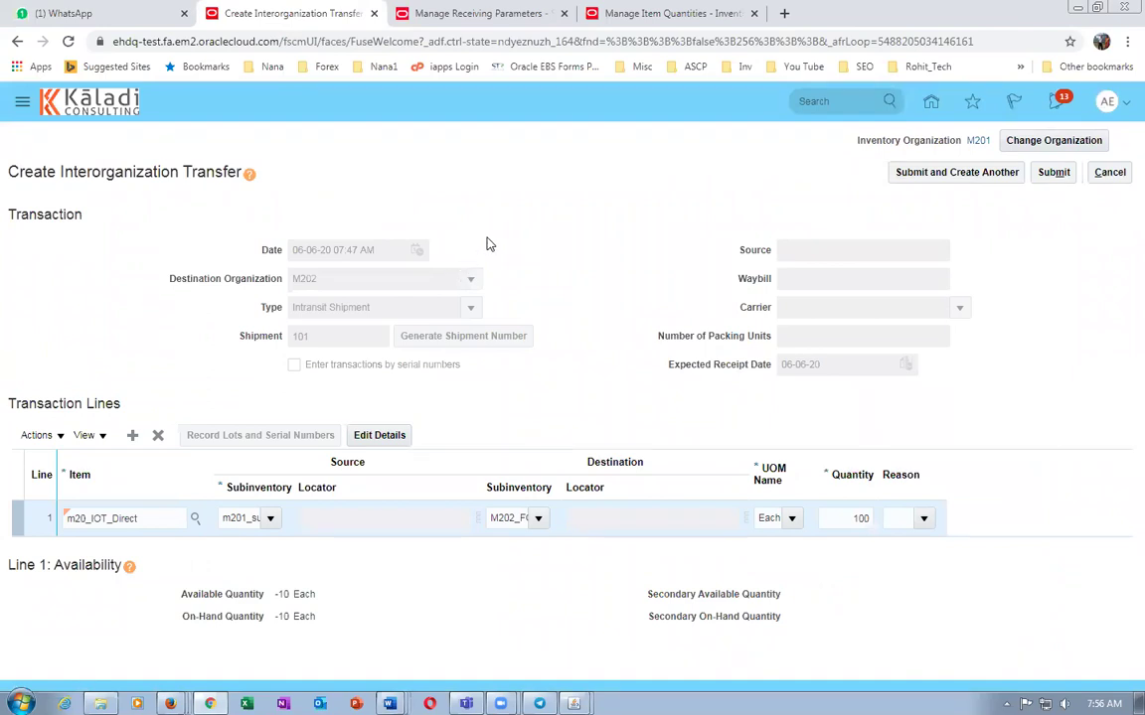
{"action": "left_click", "coordinate": [1053, 173]}
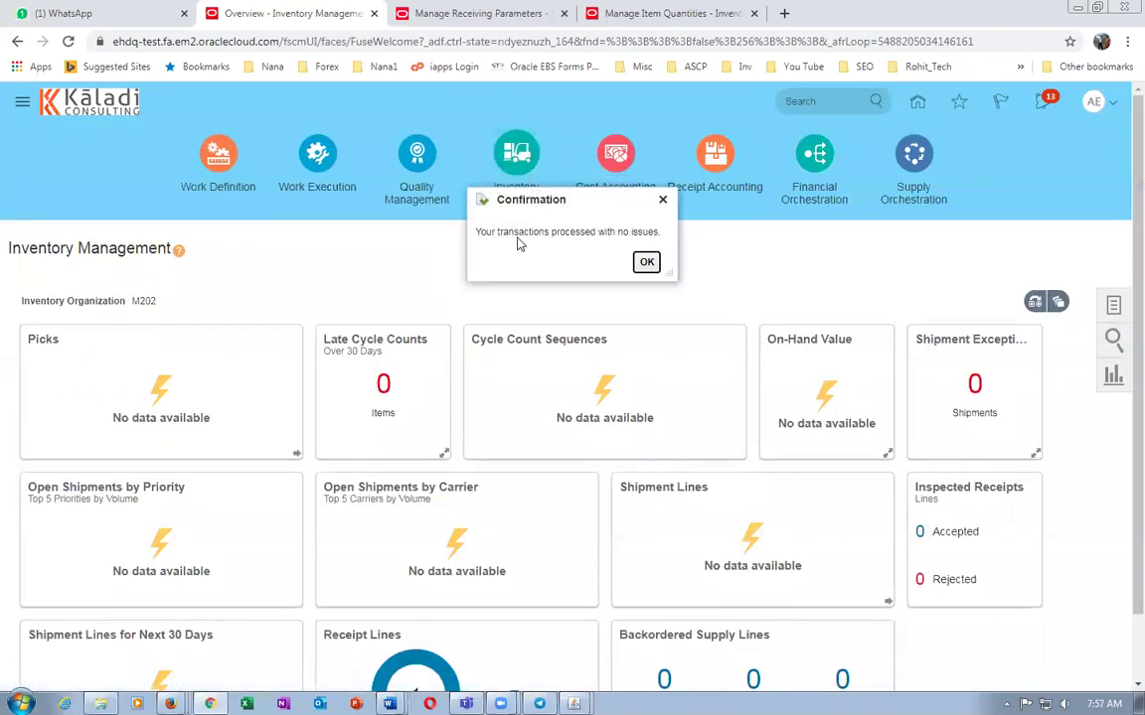
{"action": "left_click_drag", "start_coordinate": [508, 232], "coordinate": [644, 235]}
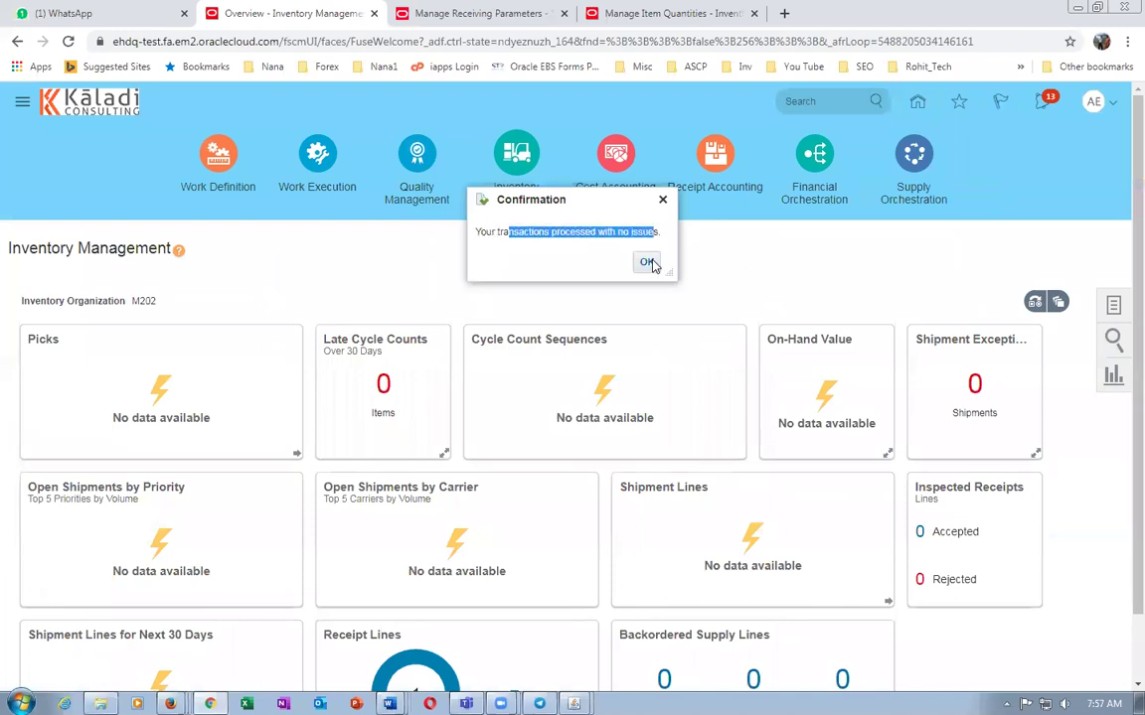
{"action": "left_click", "coordinate": [646, 261]}
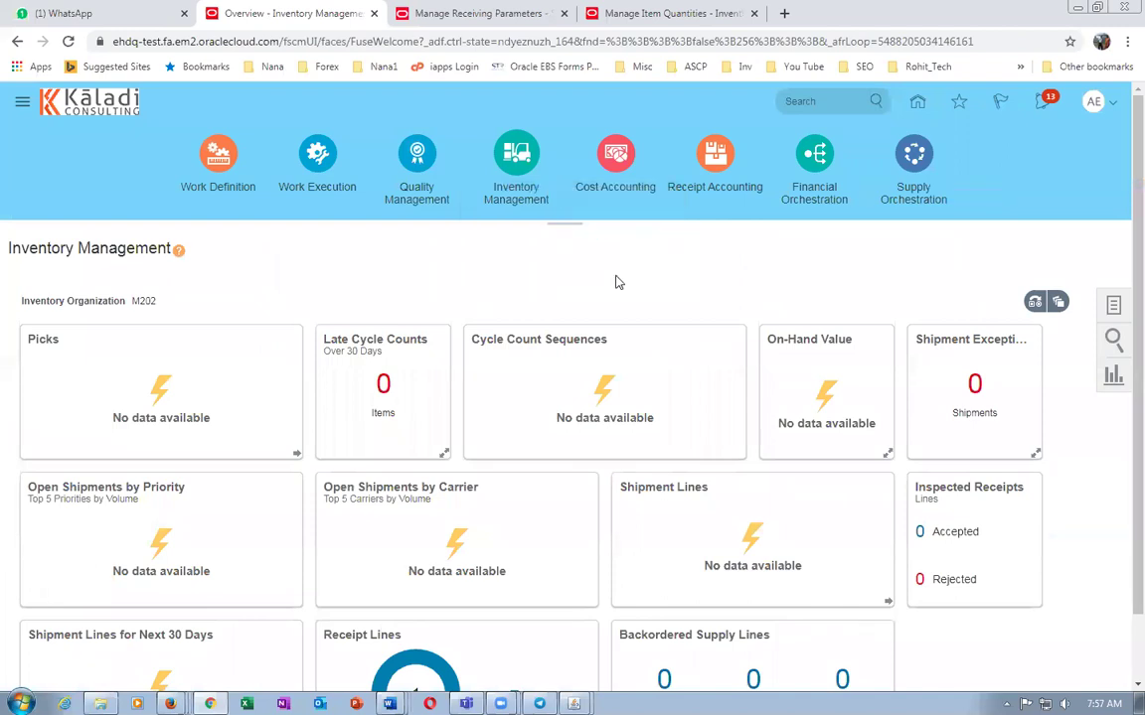
{"action": "left_click", "coordinate": [471, 22]}
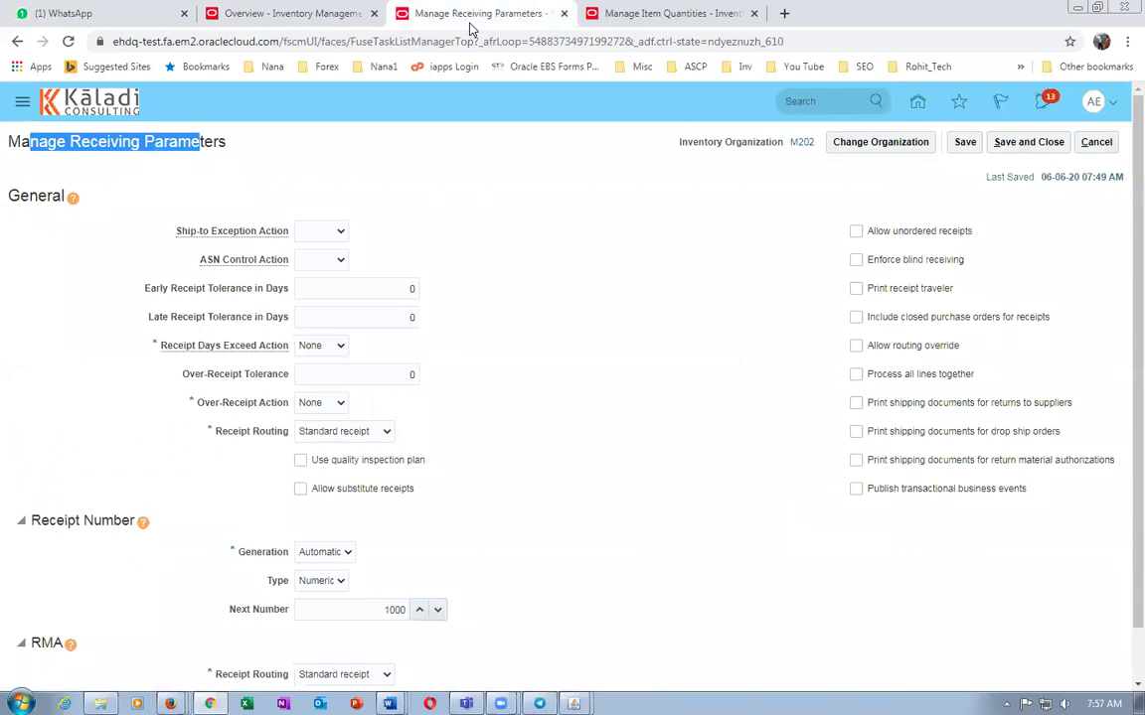
Step: Search M202 item quantities, showing 10 m20_IOT_Direct on hand in M202_FGS
{"action": "left_click", "coordinate": [586, 15]}
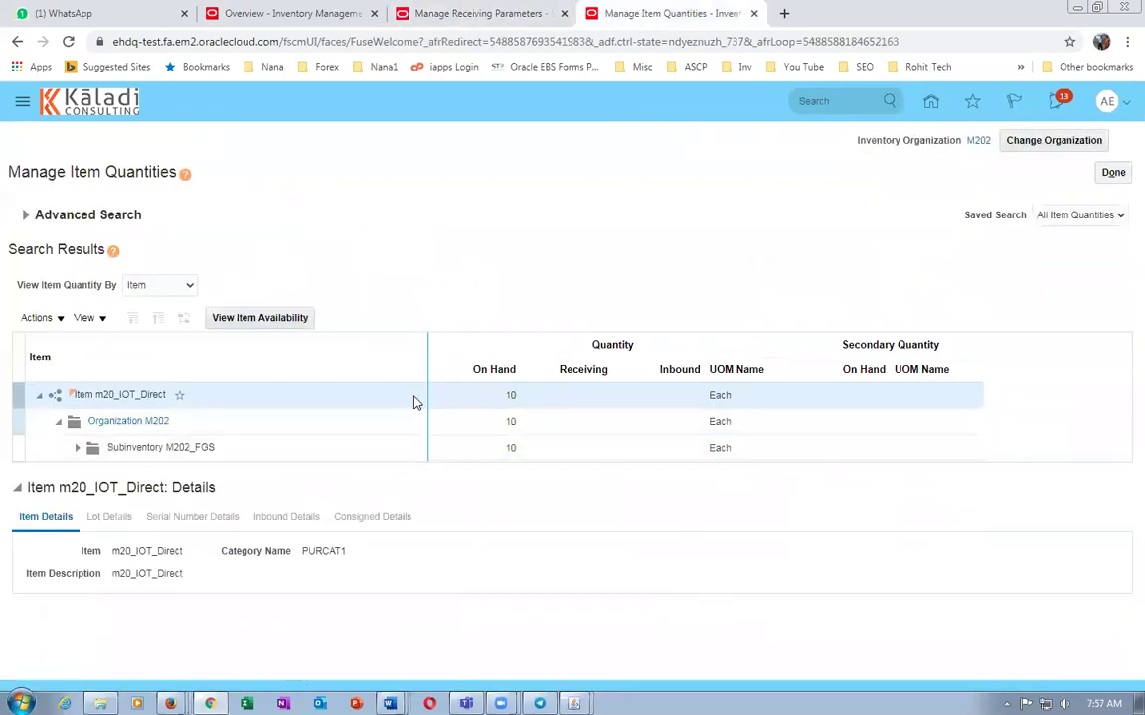
{"action": "left_click", "coordinate": [25, 216]}
{"action": "left_click", "coordinate": [872, 385]}
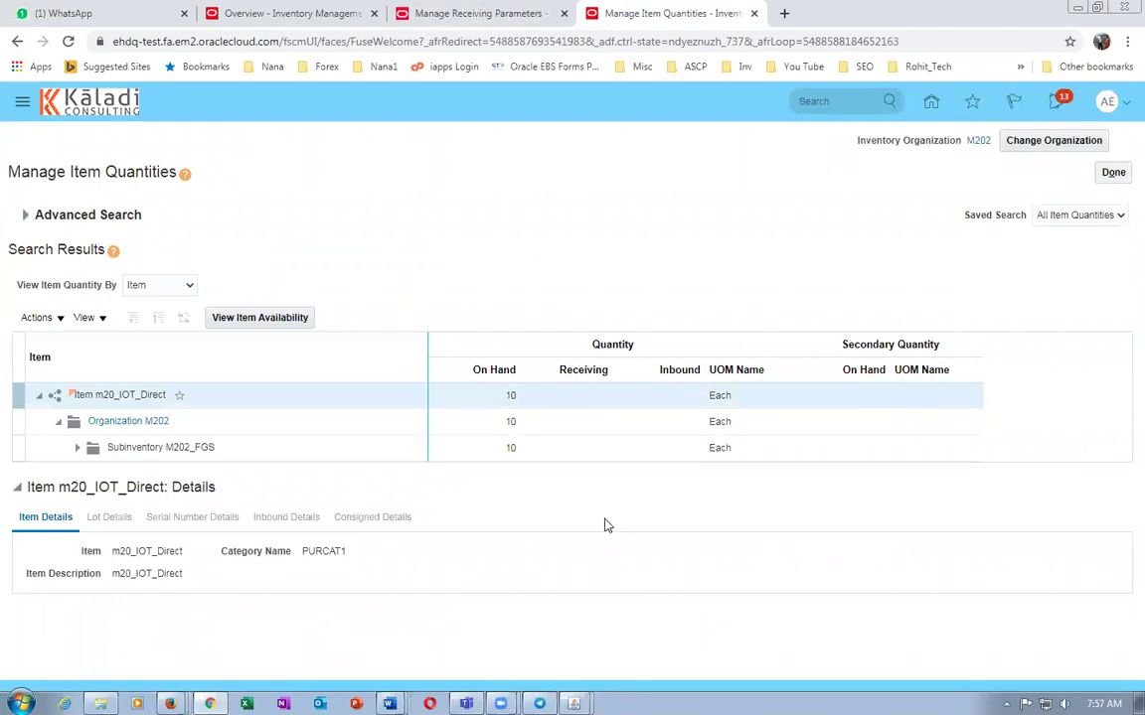
{"action": "key", "text": "alt+Tab"}
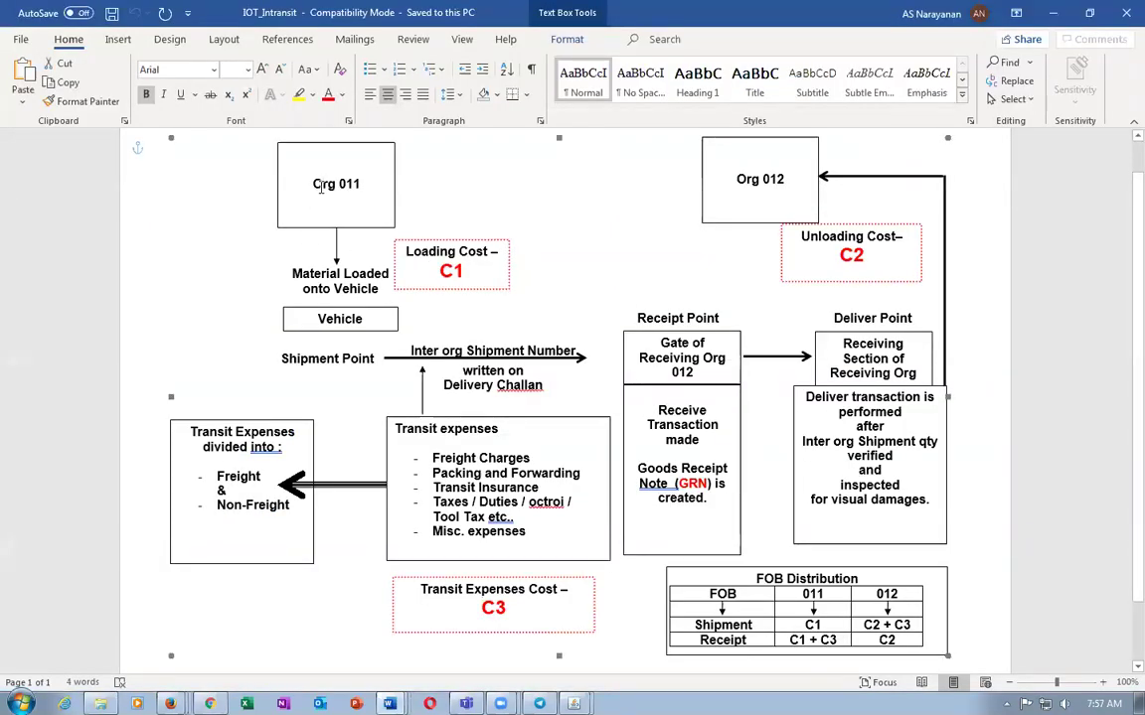
Step: Point out the Org 011 and Org 012 boxes in the intransit diagram, then return to Fusion
{"action": "left_click", "coordinate": [764, 179]}
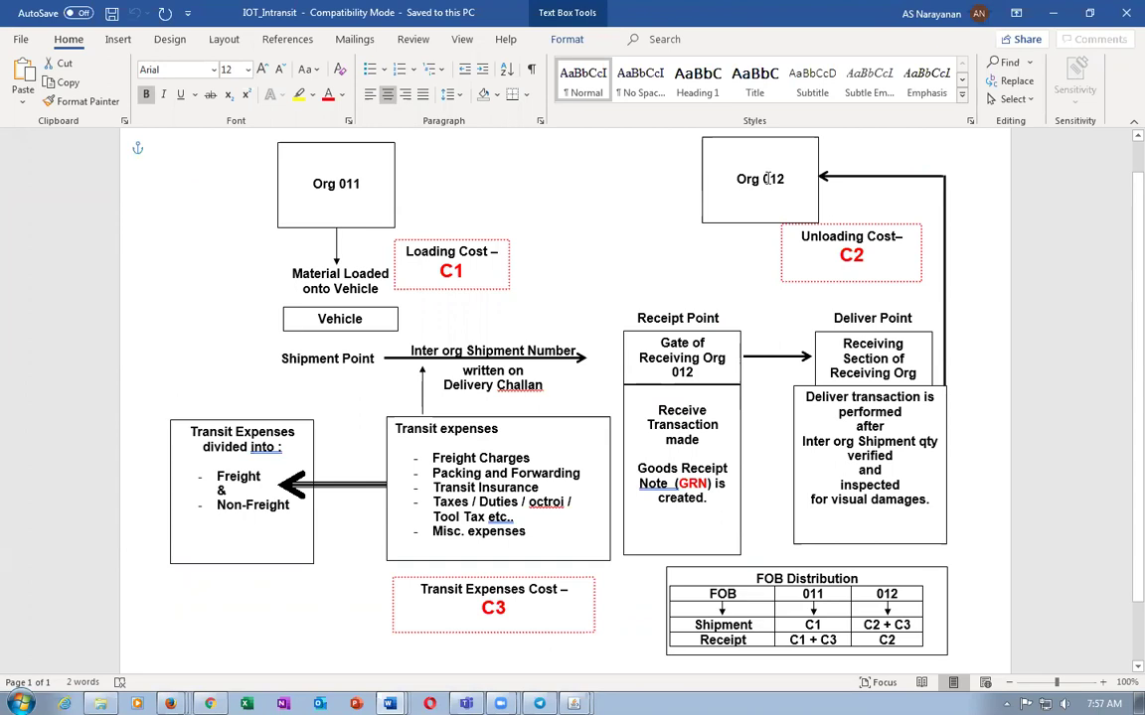
{"action": "left_click", "coordinate": [733, 192]}
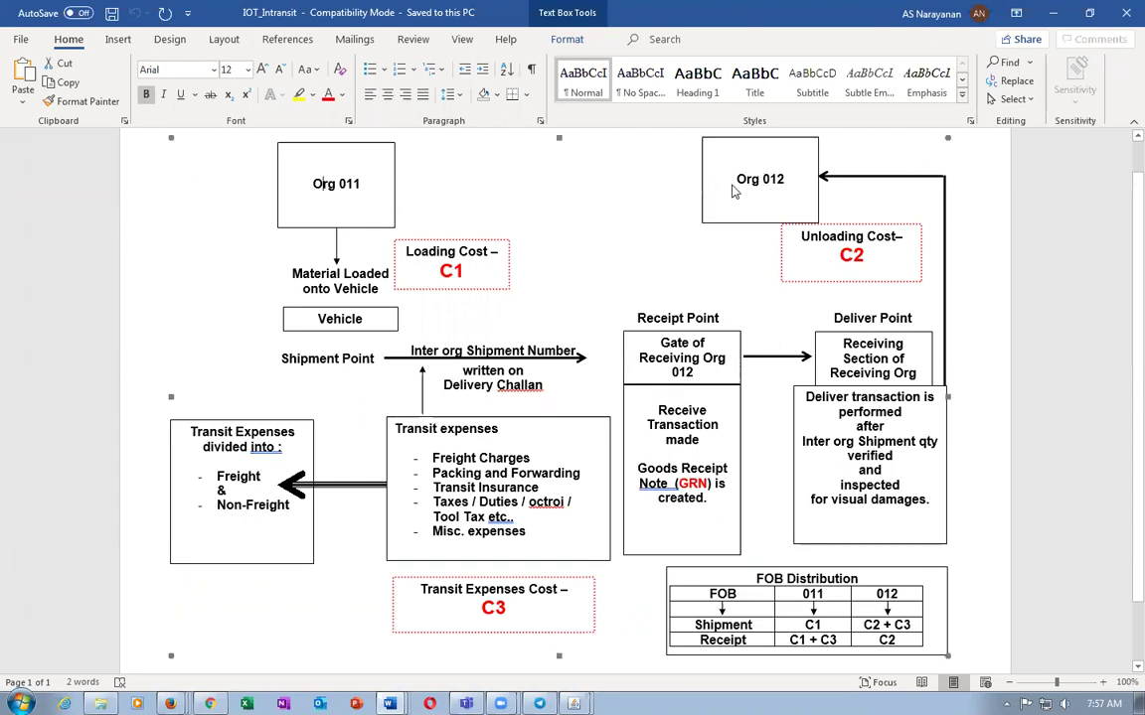
{"action": "left_click", "coordinate": [759, 180]}
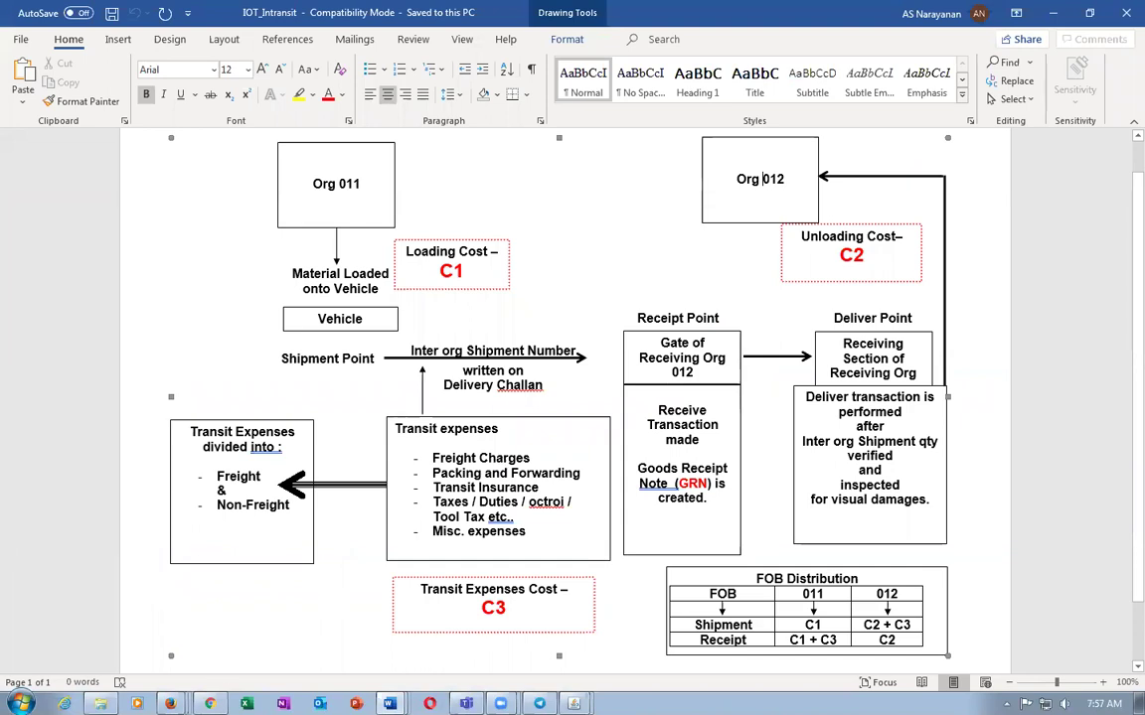
{"action": "key", "text": "alt+Tab"}
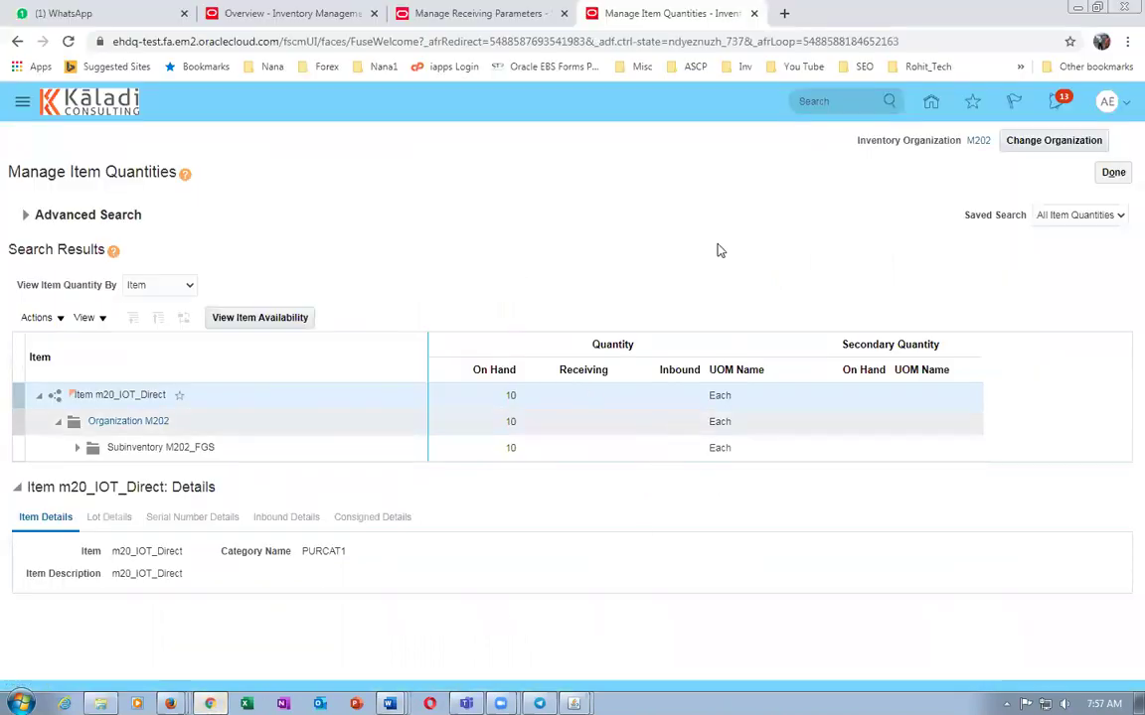
Step: Close Manage Item Quantities with Done to reach the M202 Inventory Management overview
{"action": "left_click", "coordinate": [1112, 175]}
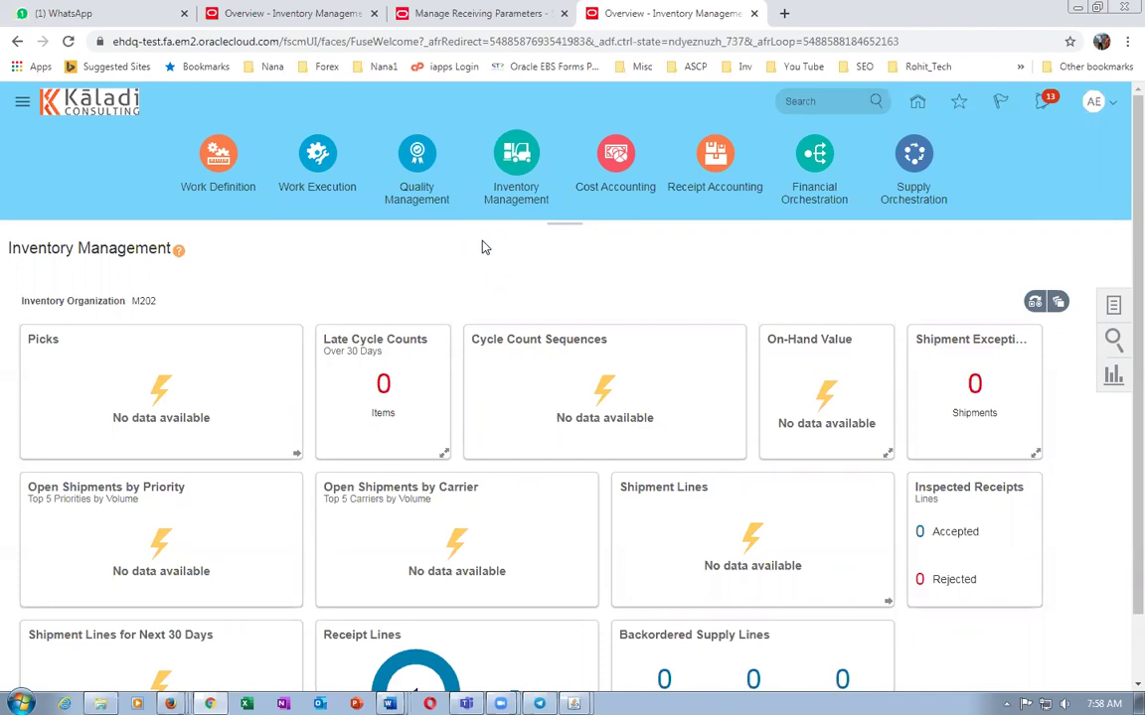
Step: Highlight the Gate of Receiving Org 012 box in the Word diagram, then return to Fusion
{"action": "key", "text": "alt+Tab"}
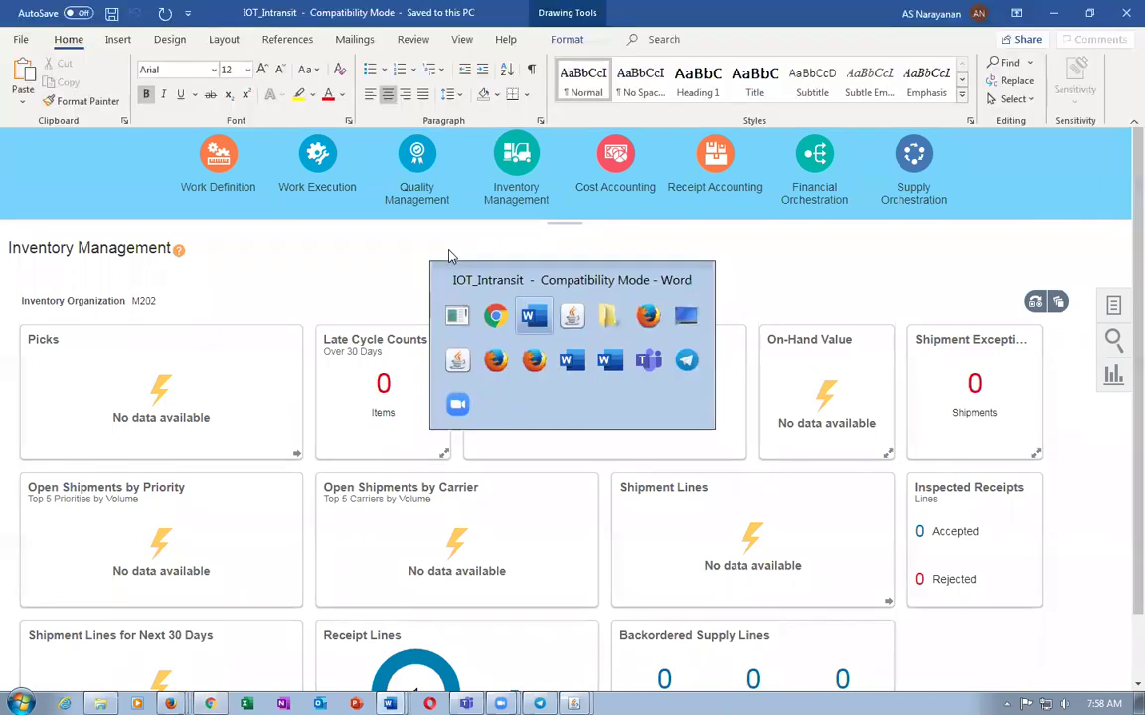
{"action": "left_click", "coordinate": [741, 181]}
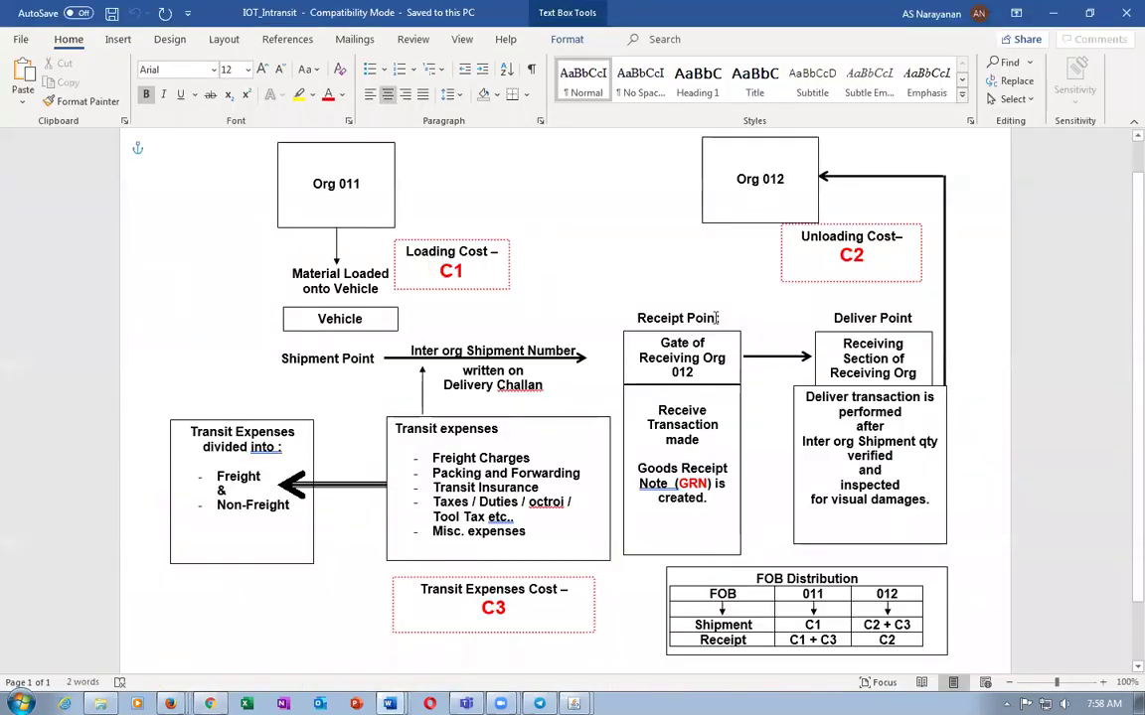
{"action": "left_click", "coordinate": [685, 364]}
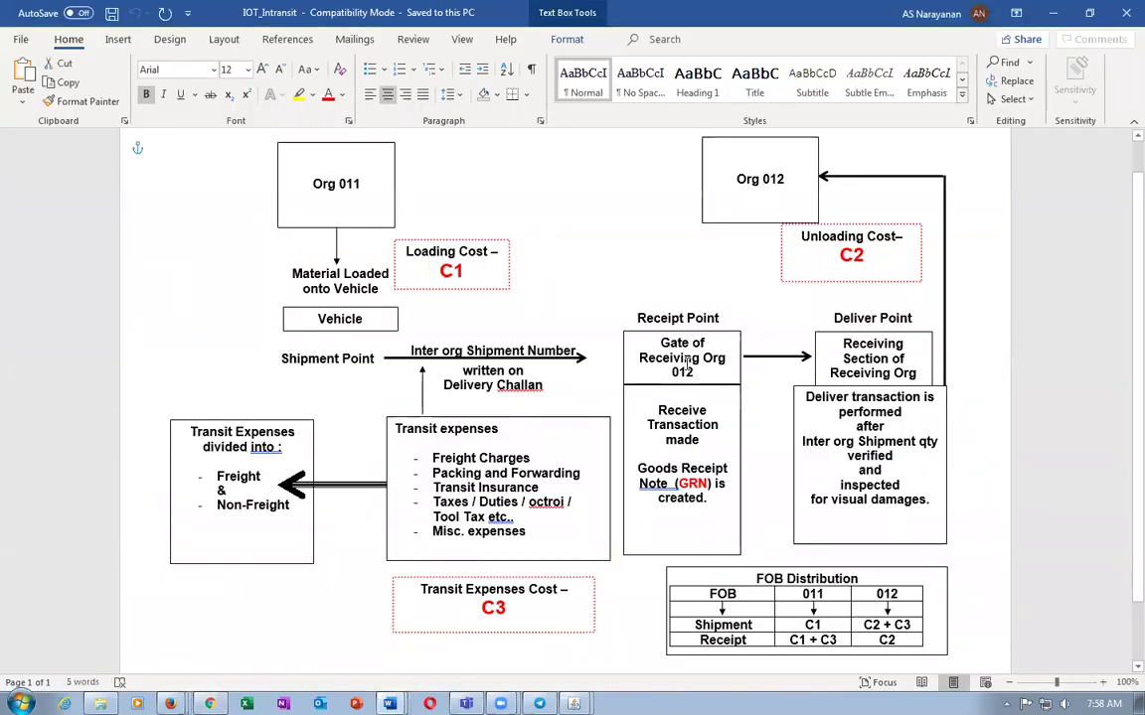
{"action": "left_click_drag", "start_coordinate": [659, 343], "coordinate": [651, 382]}
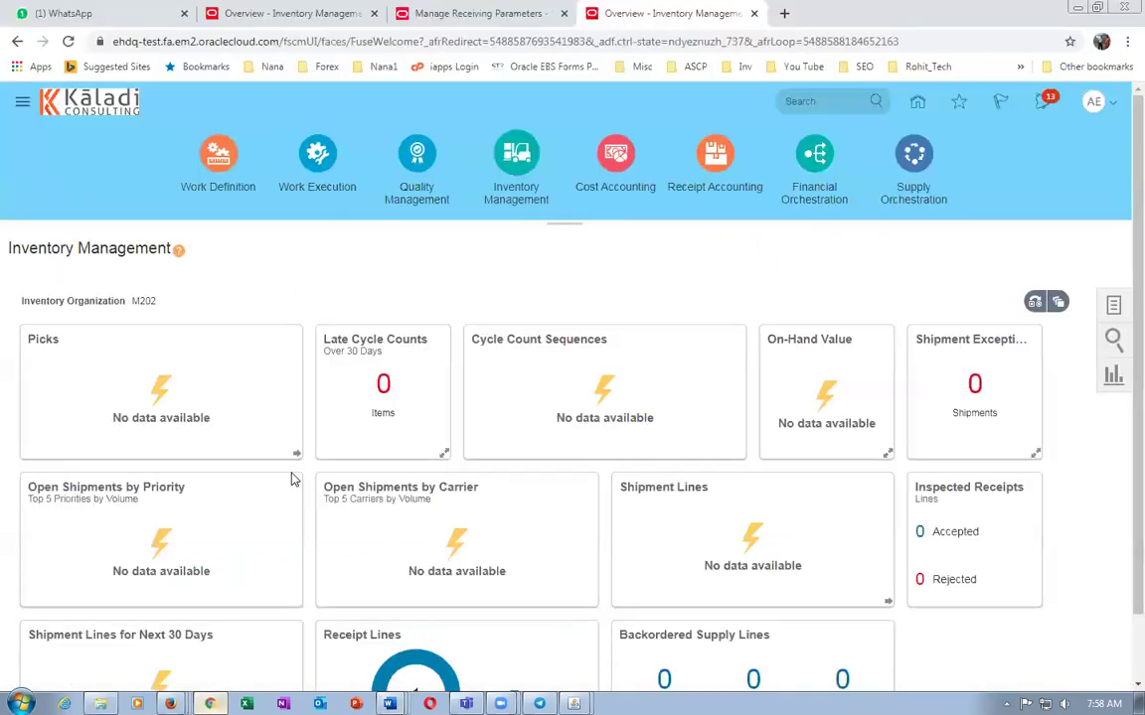
{"action": "left_click", "coordinate": [210, 703]}
Step: Open Review Completed Transactions and search for item m20_IOT_Direct
{"action": "left_click", "coordinate": [293, 12]}
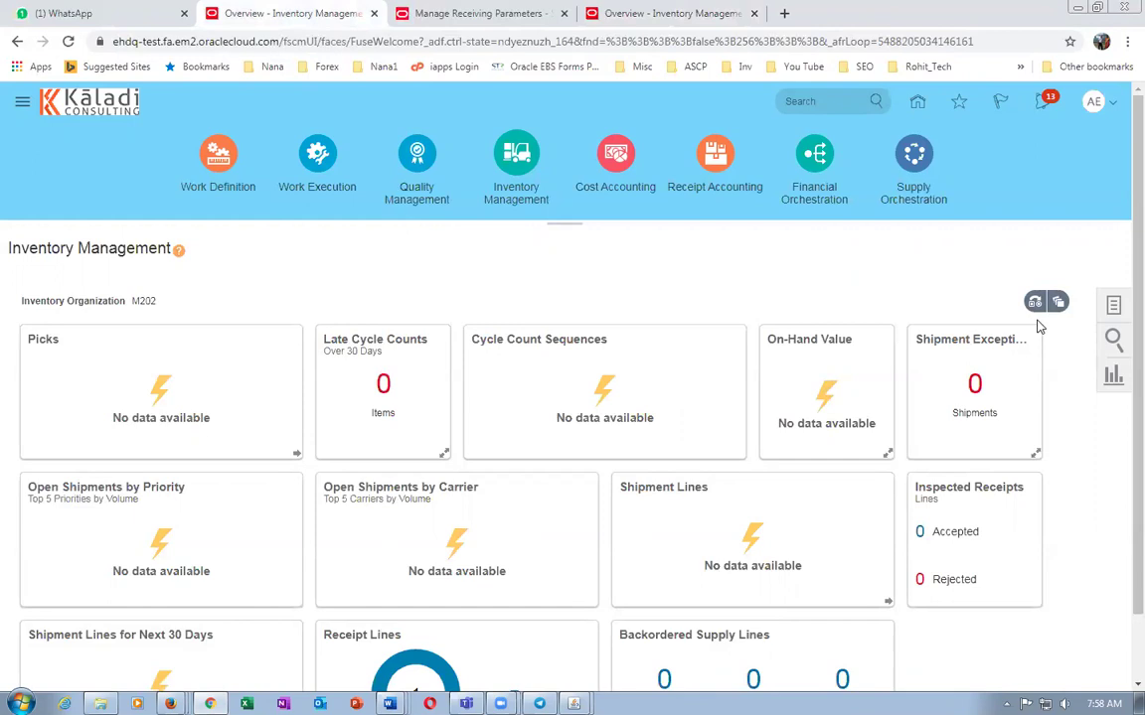
{"action": "left_click", "coordinate": [1110, 305]}
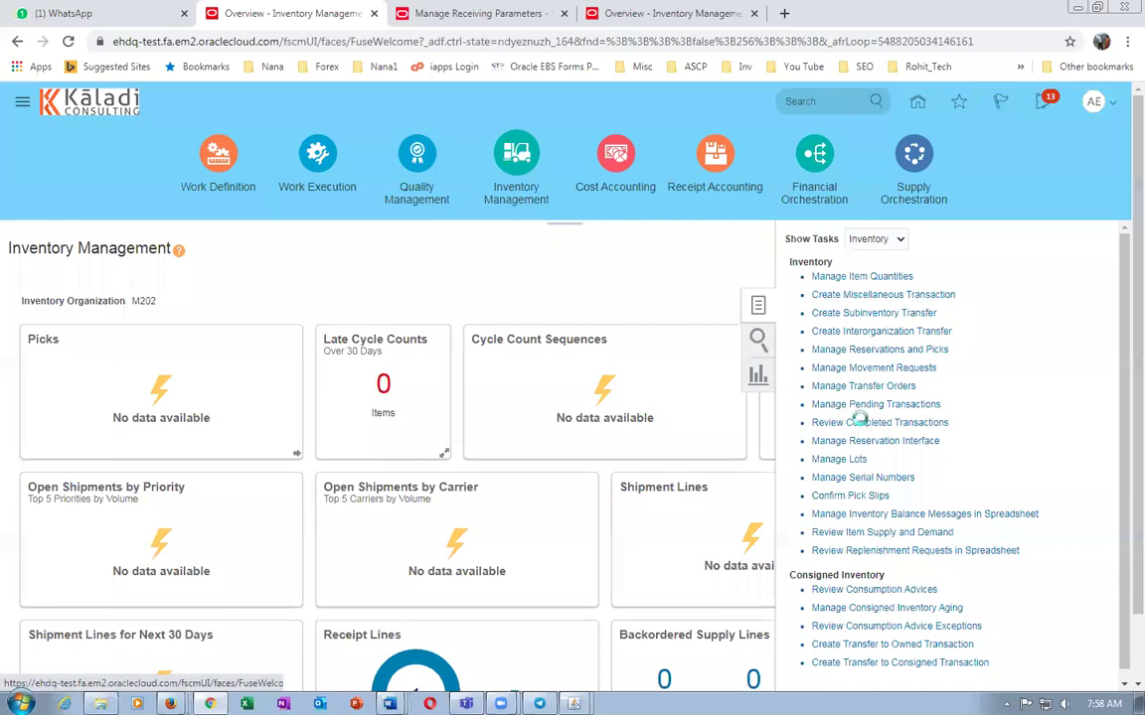
{"action": "left_click", "coordinate": [173, 304]}
{"action": "type", "text": "m20_"}
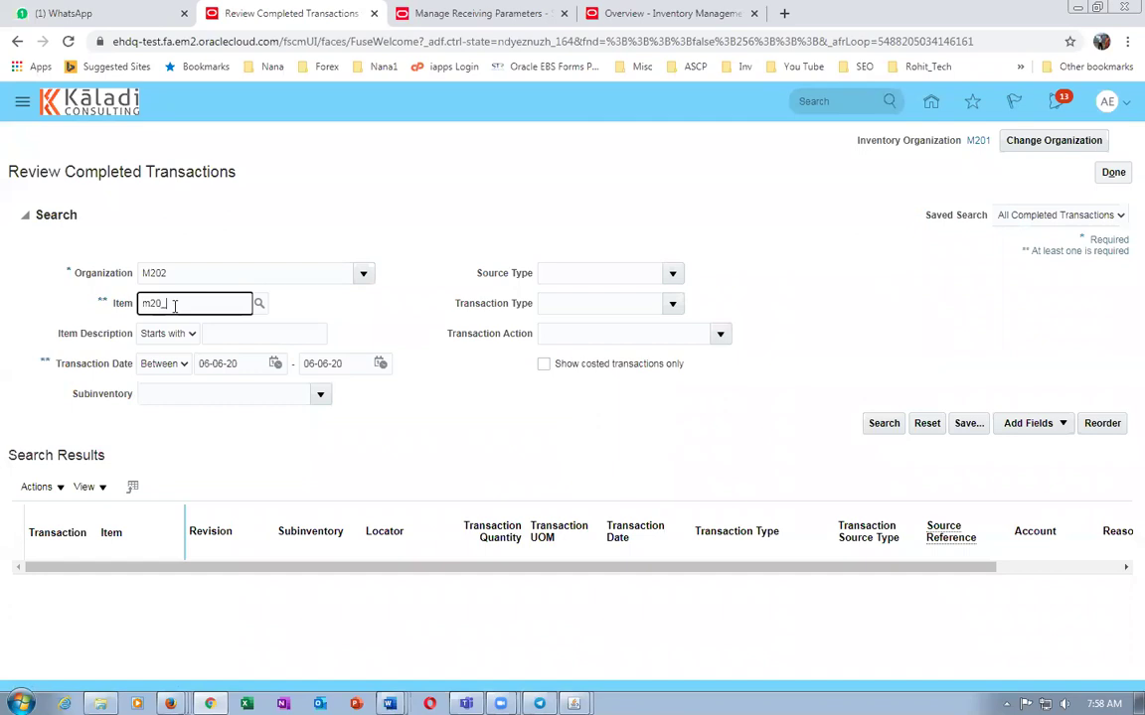
{"action": "type", "text": "ICT"}
{"action": "key", "text": "Tab"}
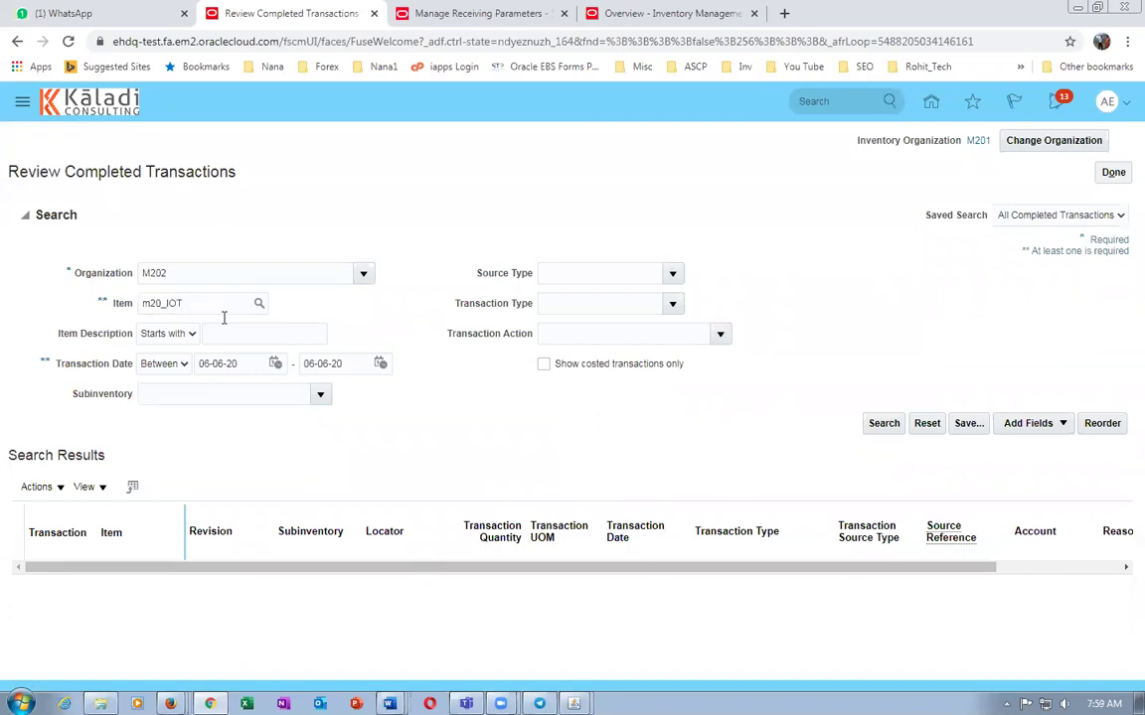
{"action": "left_click", "coordinate": [881, 425]}
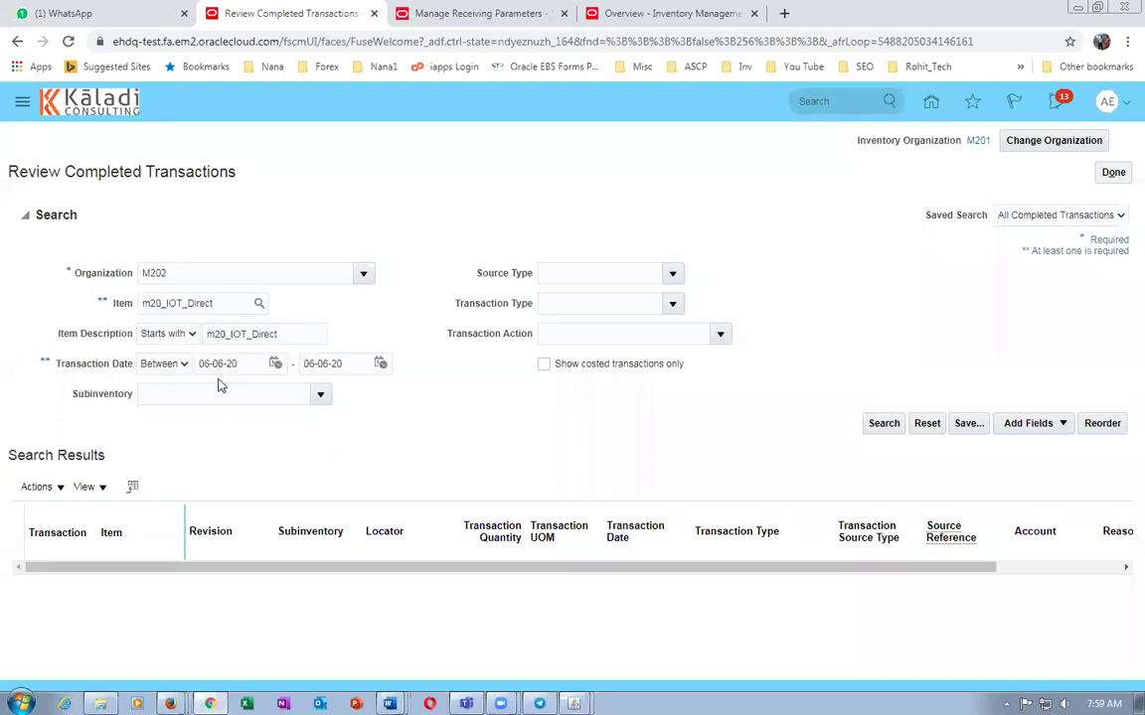
Step: Set the start date to 06-05-20 and organization to M201, then rerun the search
{"action": "left_click", "coordinate": [219, 366]}
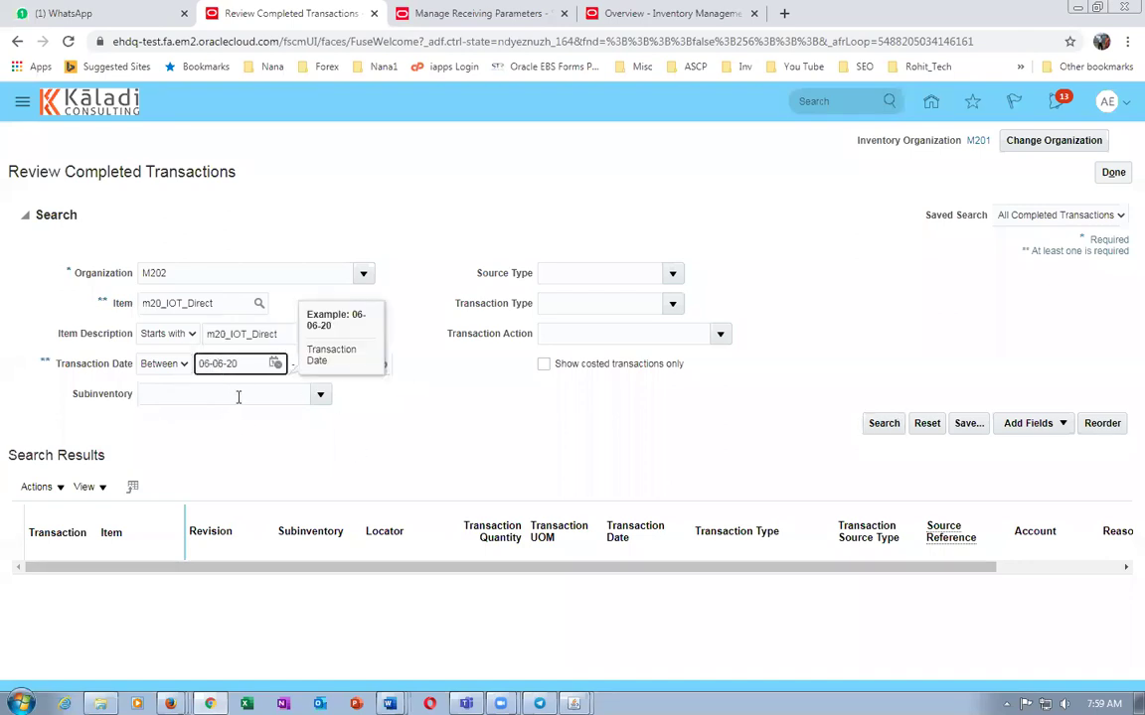
{"action": "key", "text": "Delete"}
{"action": "type", "text": "5"}
{"action": "left_click", "coordinate": [636, 418]}
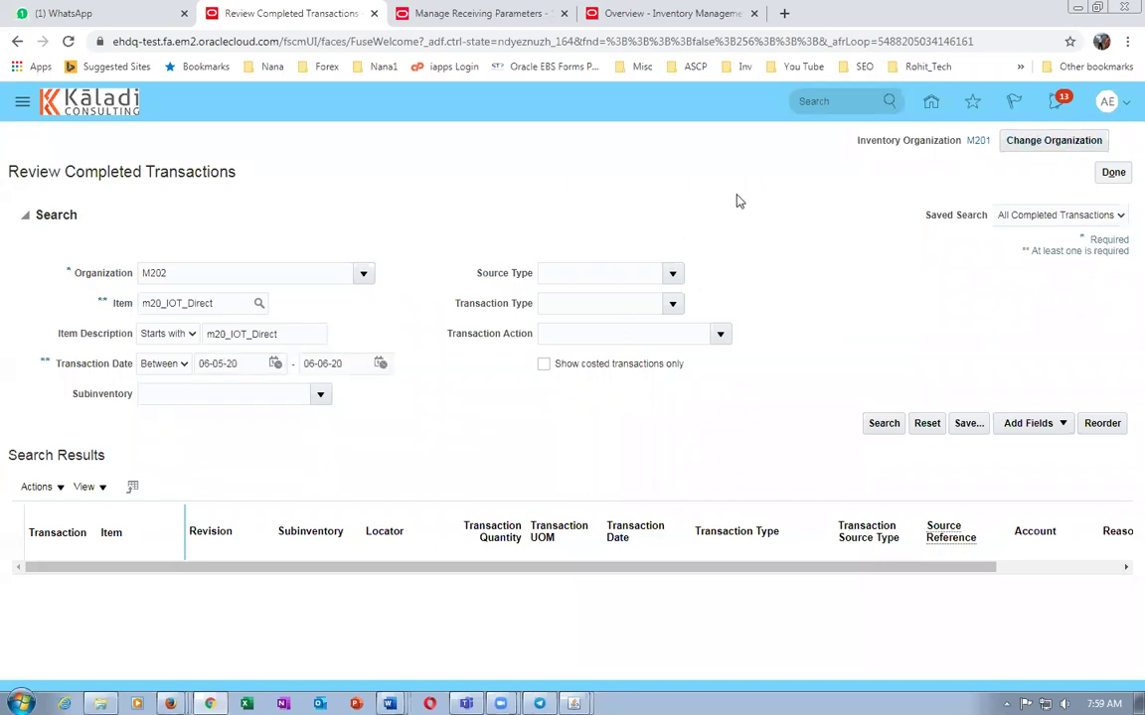
{"action": "left_click", "coordinate": [197, 271]}
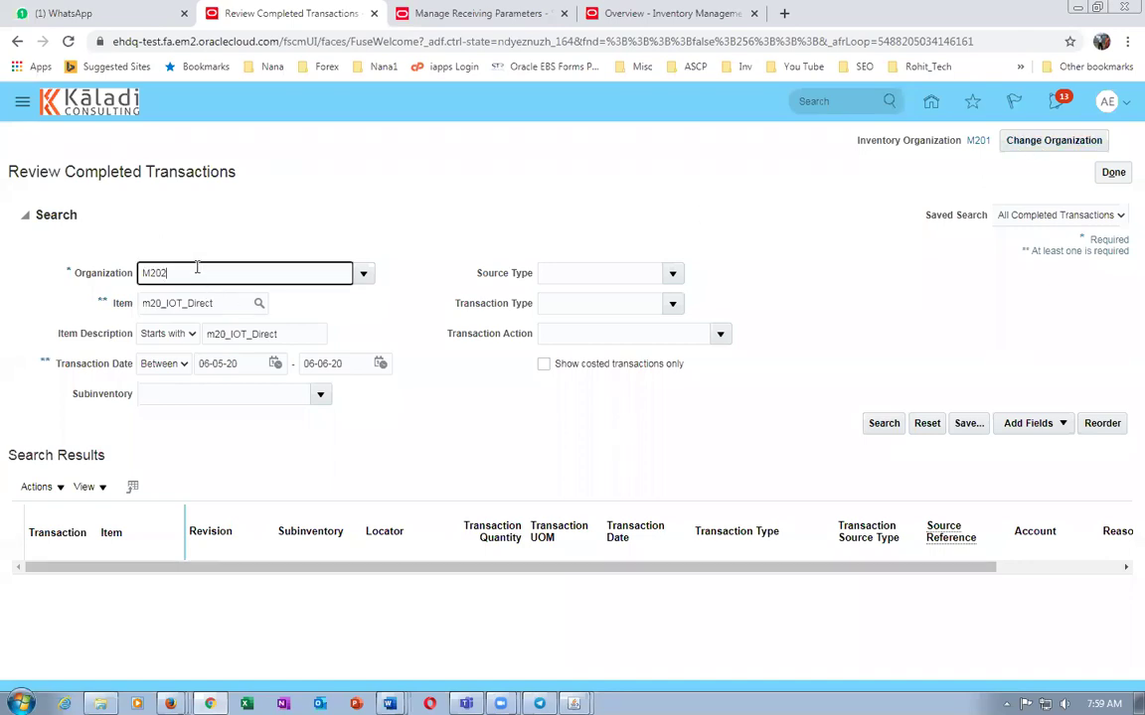
{"action": "key", "text": "BackSpace"}
{"action": "type", "text": "1"}
{"action": "key", "text": "Tab"}
{"action": "left_click", "coordinate": [883, 424]}
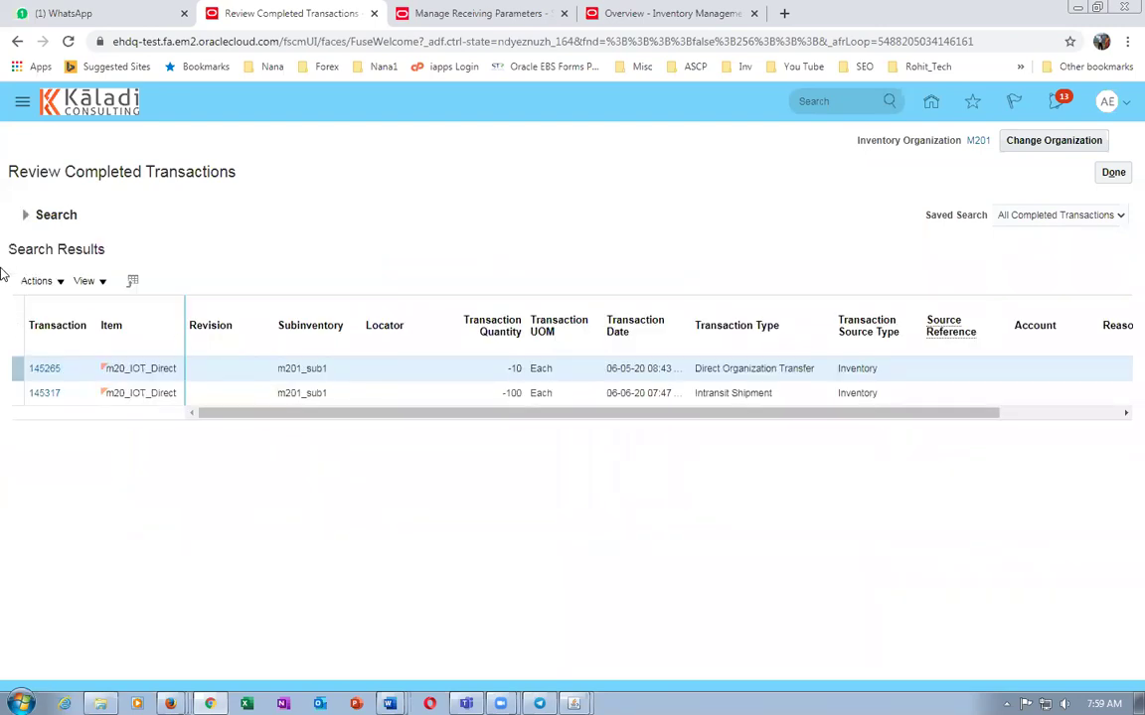
Step: Change the current inventory organization to All
{"action": "left_click", "coordinate": [26, 214]}
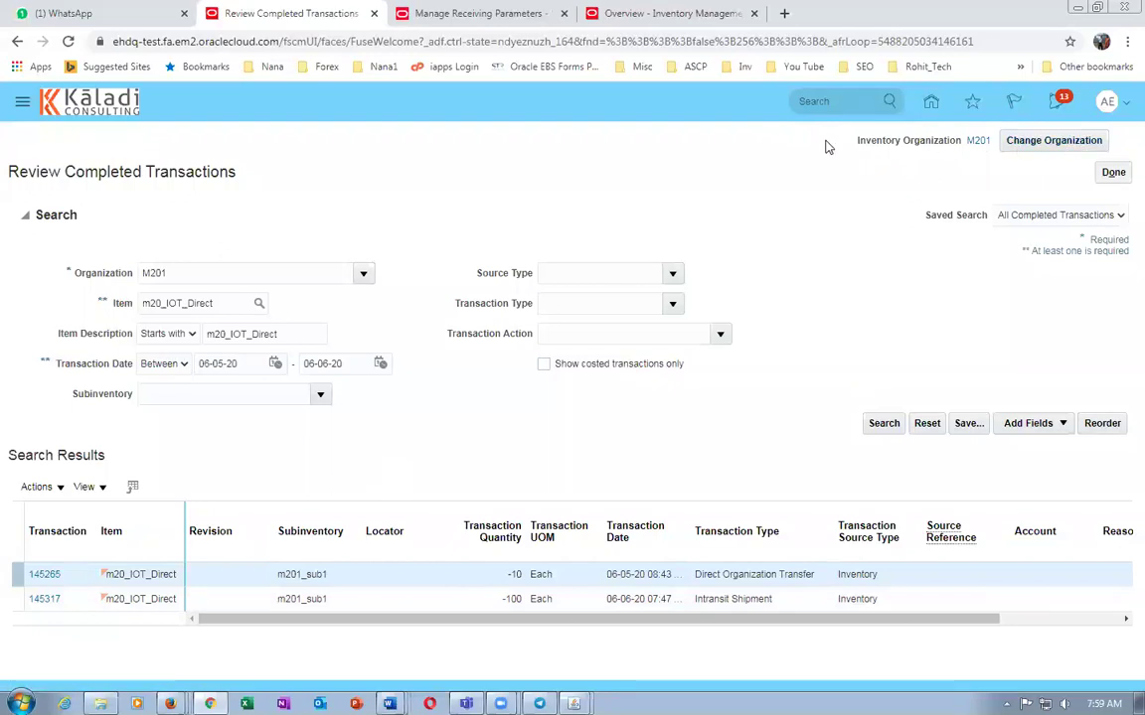
{"action": "left_click", "coordinate": [1005, 142]}
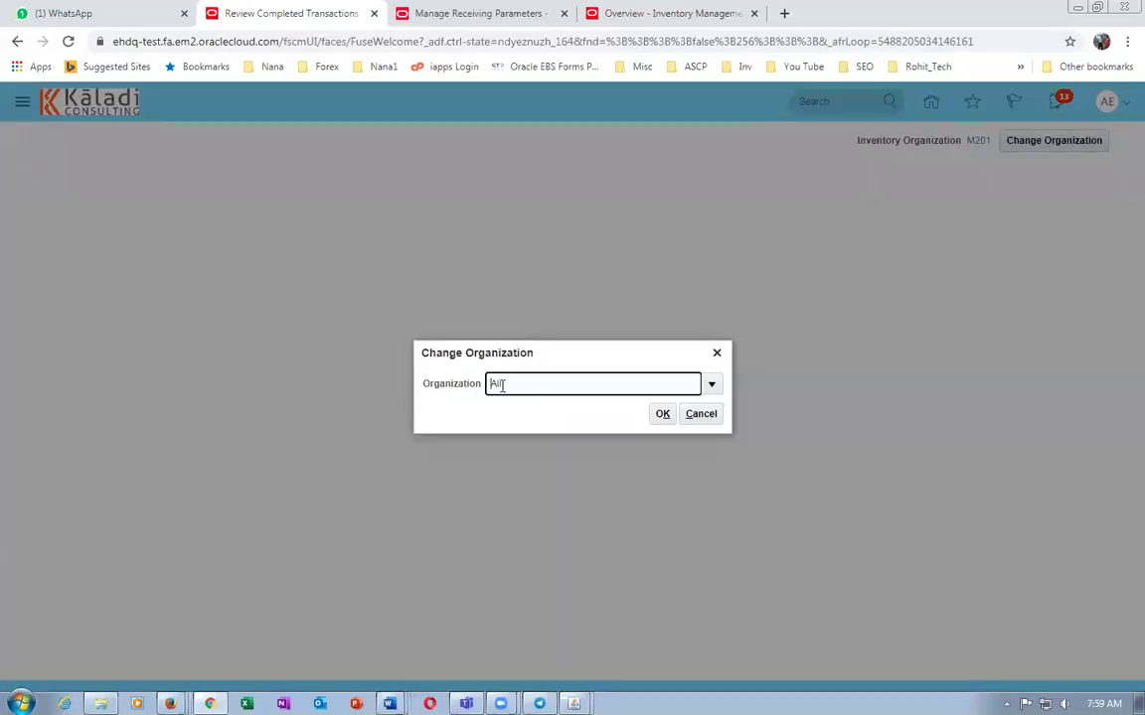
{"action": "left_click", "coordinate": [661, 414]}
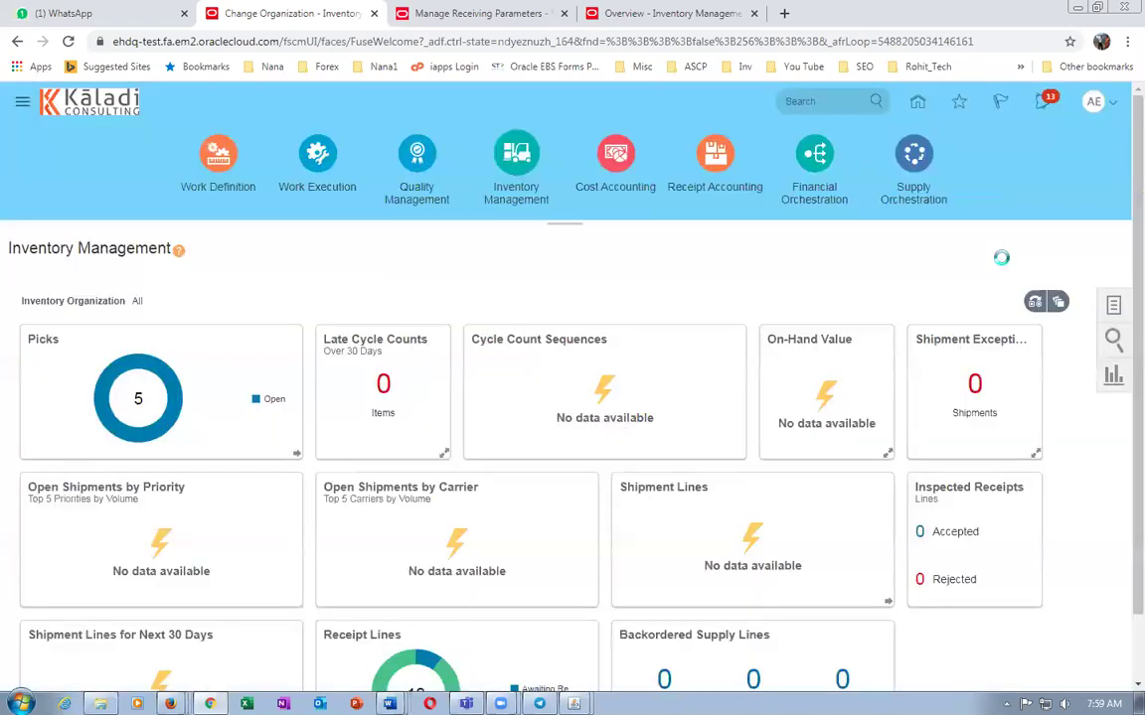
Step: Search completed transactions for m20_IOT_Direct with start date 06-05-20
{"action": "left_click", "coordinate": [1115, 306]}
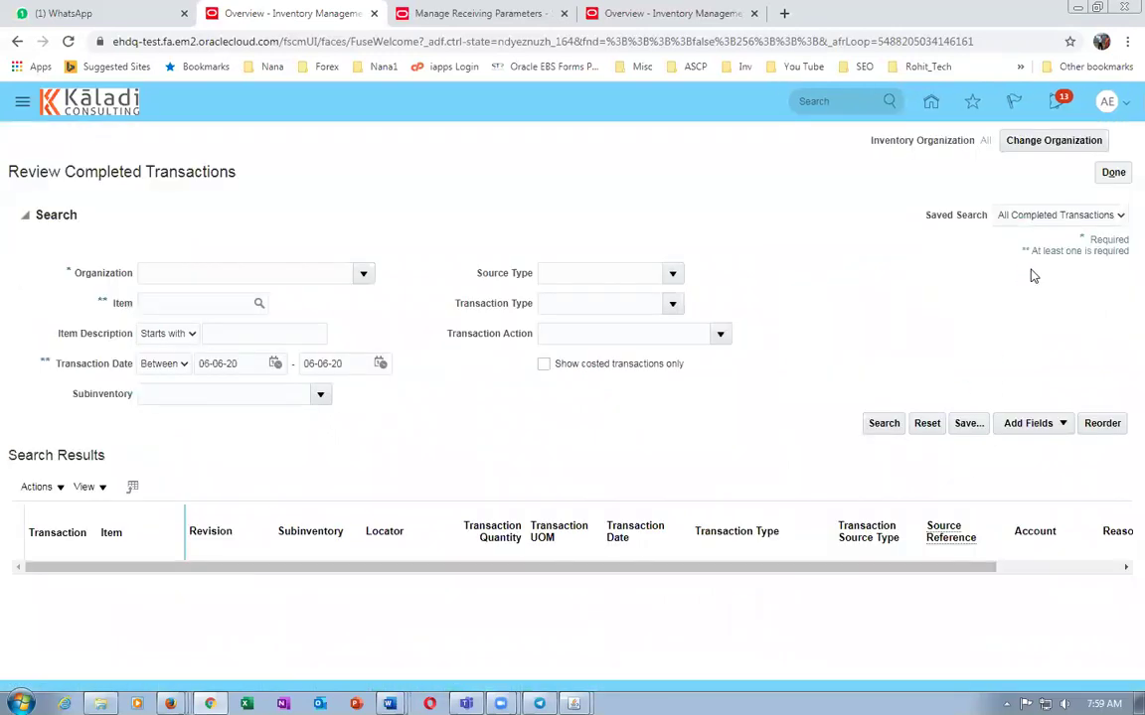
{"action": "left_click", "coordinate": [195, 302]}
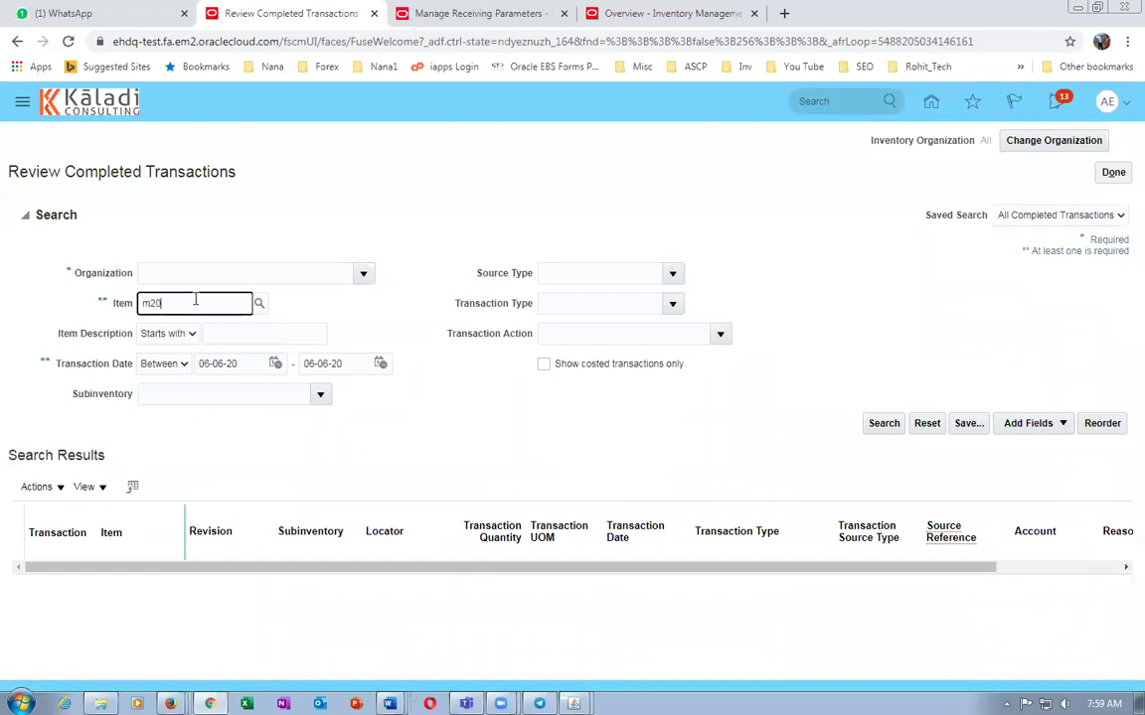
{"action": "key", "text": "Tab"}
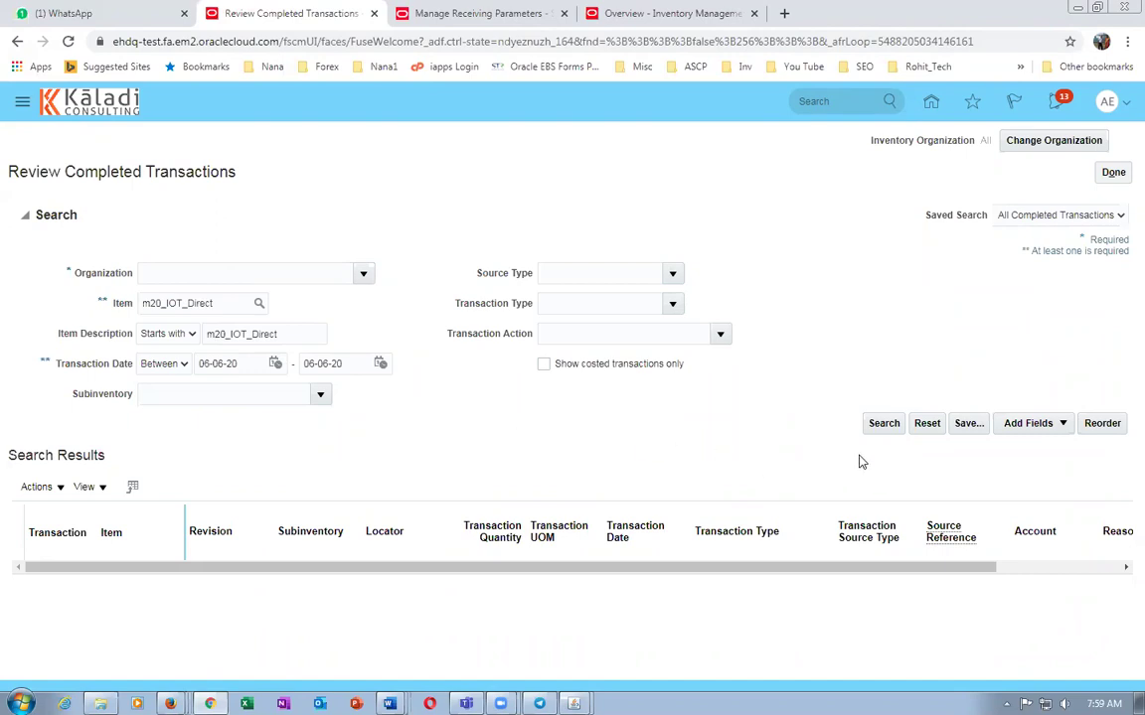
{"action": "left_click", "coordinate": [219, 364]}
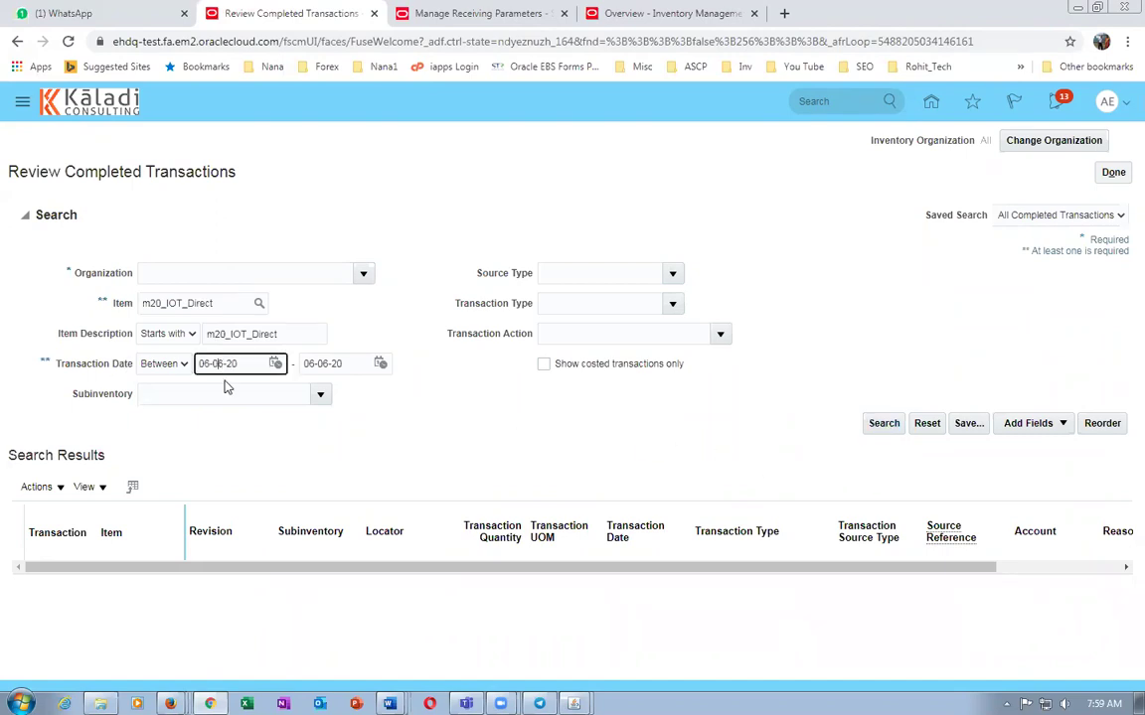
{"action": "key", "text": "Delete"}
{"action": "type", "text": "5"}
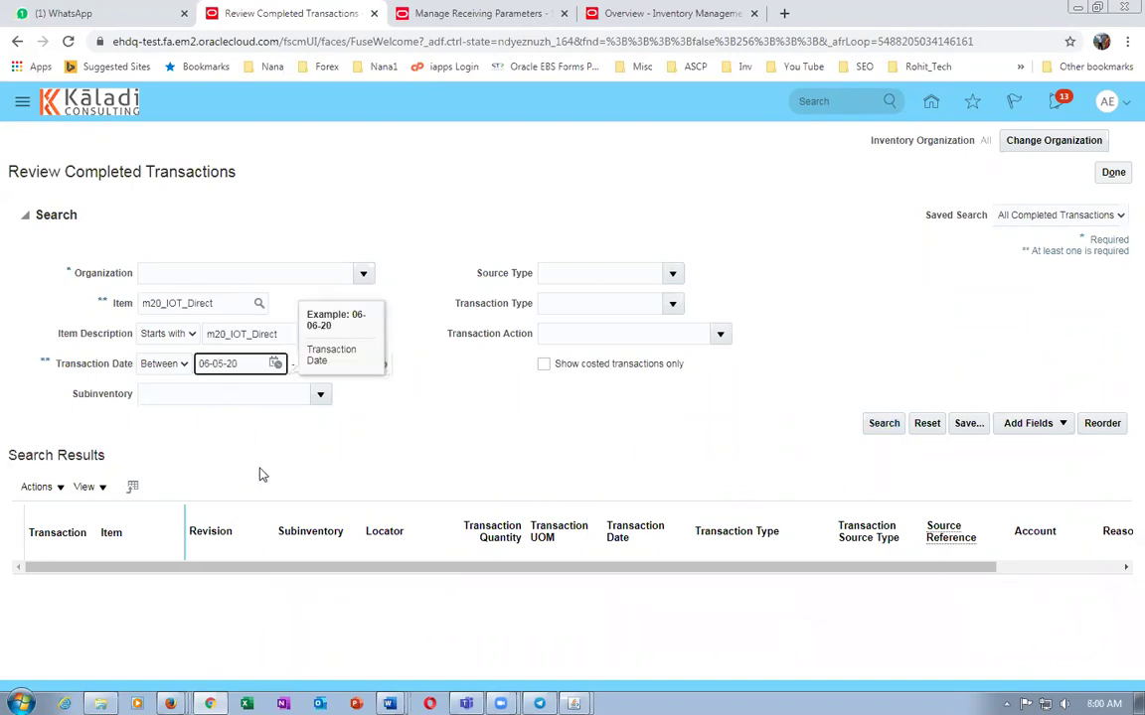
{"action": "left_click", "coordinate": [238, 427]}
{"action": "left_click", "coordinate": [885, 424]}
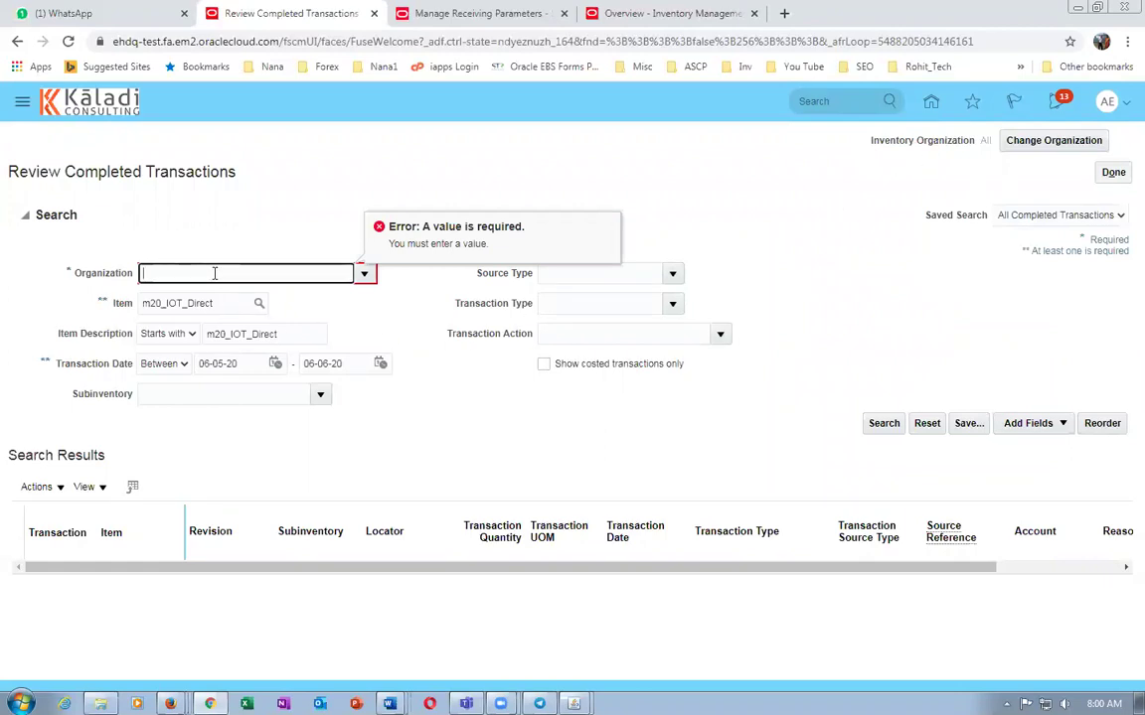
Step: Try organizations M201 and All from the organization list and rerun the transaction search
{"action": "type", "text": "01"}
{"action": "key", "text": "Tab"}
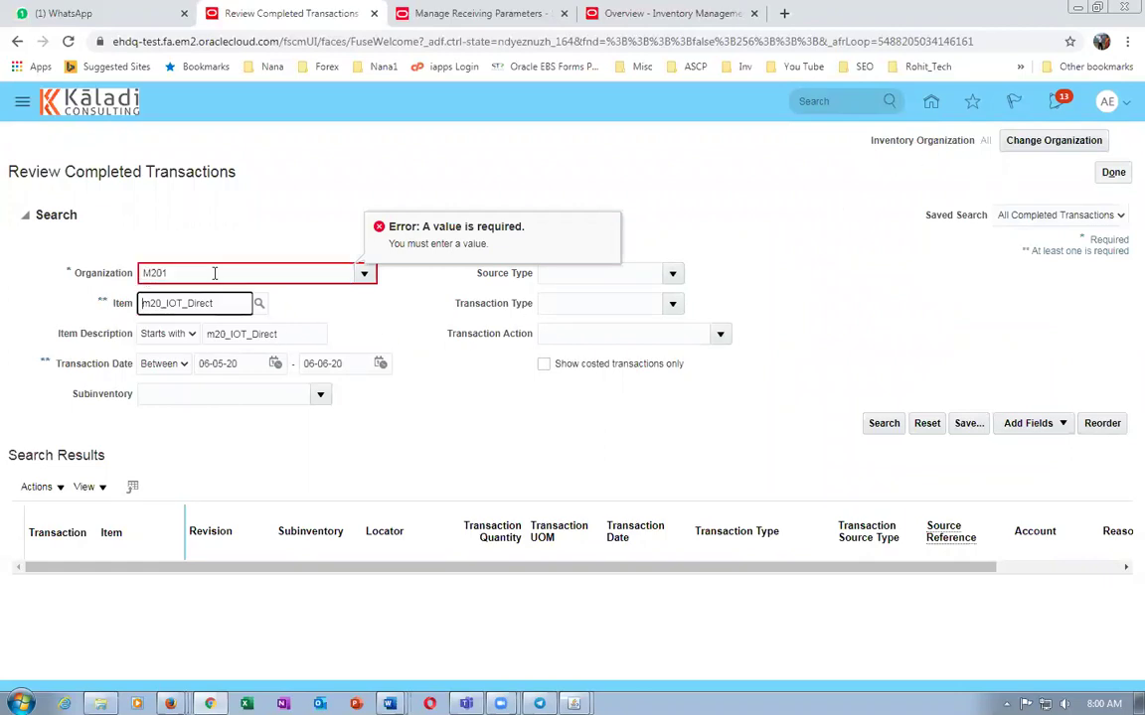
{"action": "left_click", "coordinate": [363, 274]}
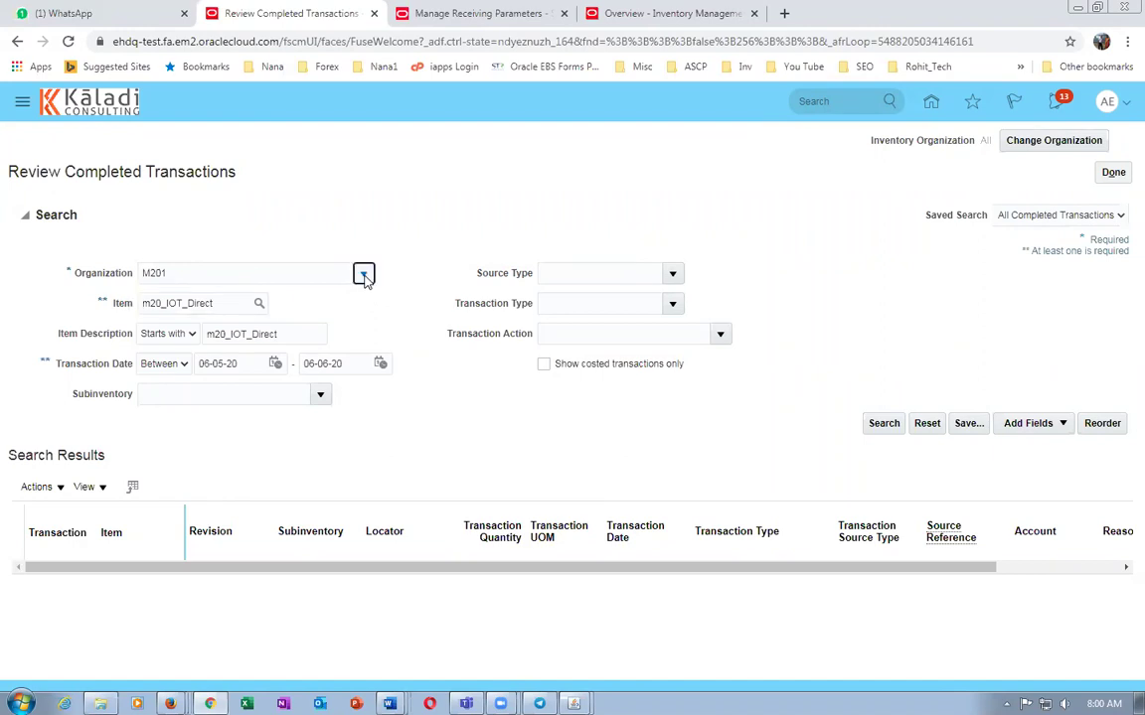
{"action": "left_click", "coordinate": [159, 441]}
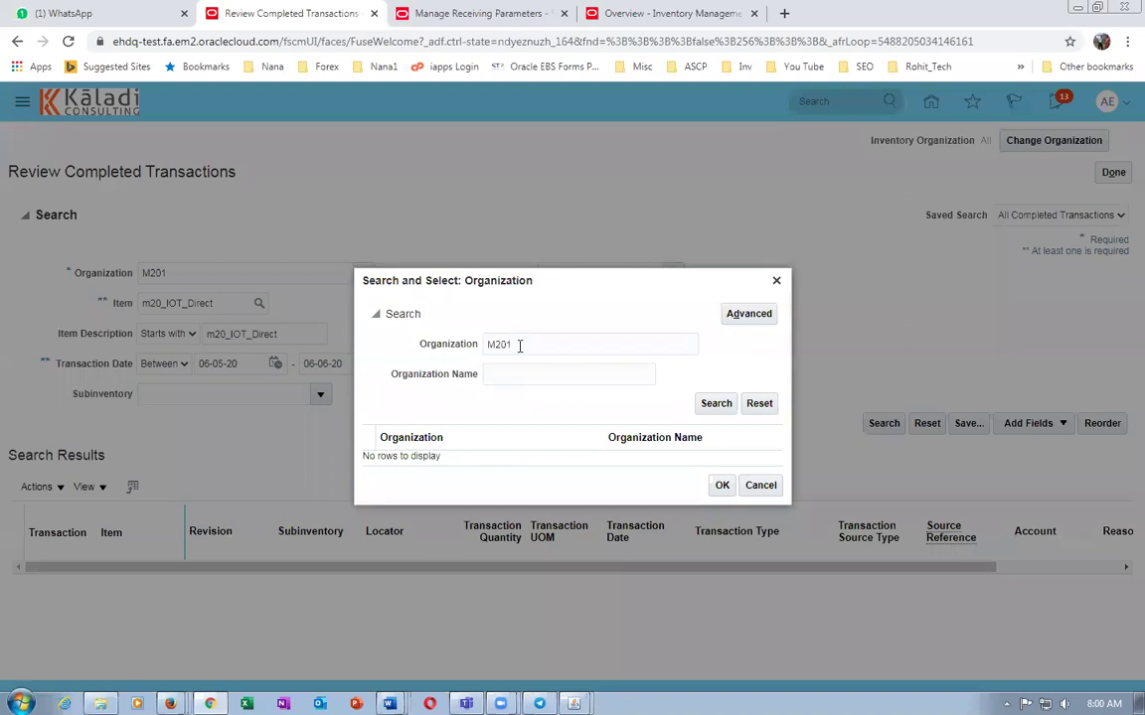
{"action": "double_click", "coordinate": [518, 344]}
{"action": "type", "text": "All"}
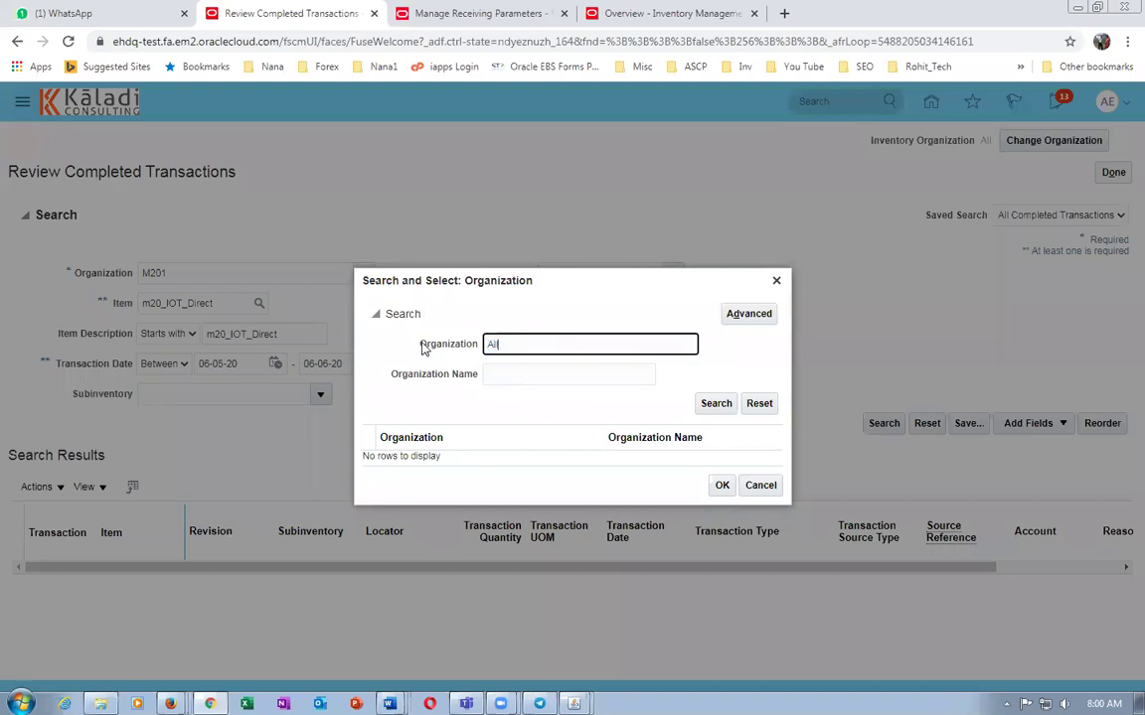
{"action": "left_click", "coordinate": [717, 404]}
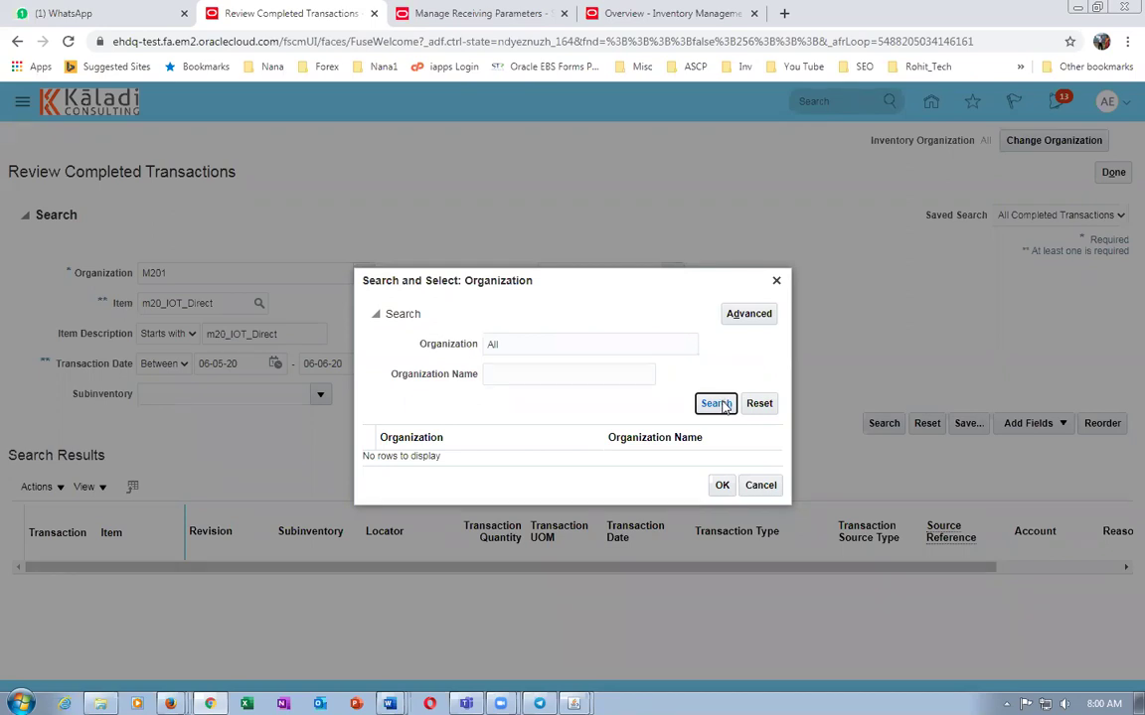
{"action": "left_click", "coordinate": [722, 485]}
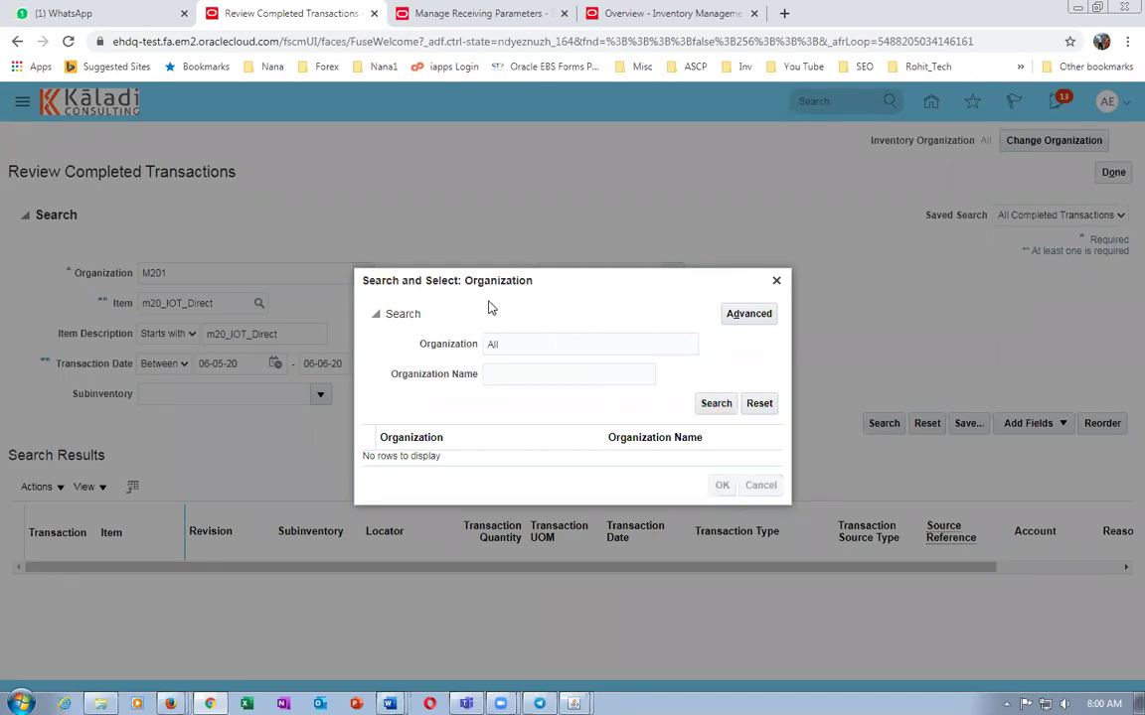
{"action": "left_click", "coordinate": [398, 335]}
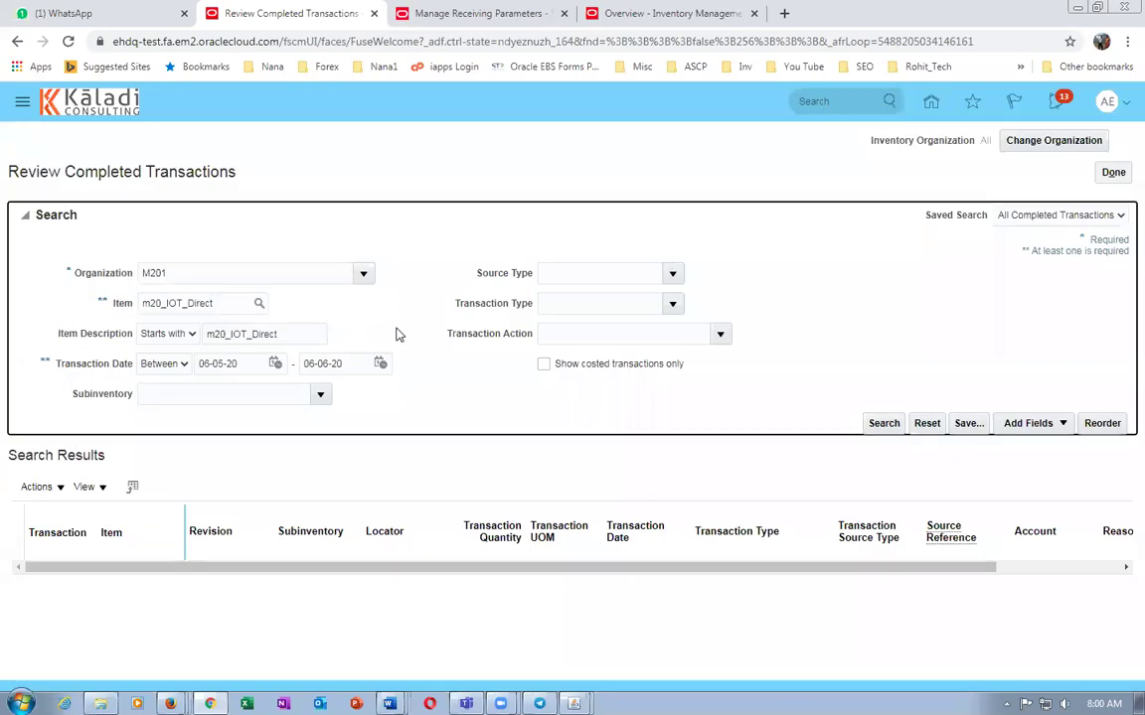
{"action": "left_click", "coordinate": [884, 423]}
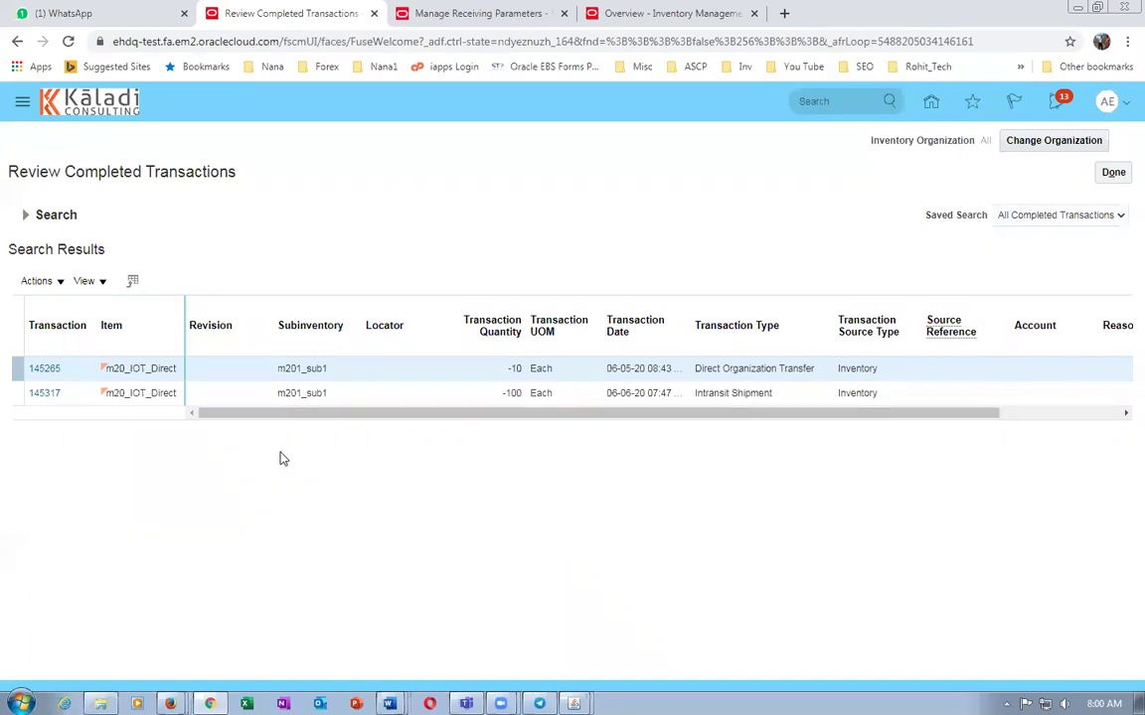
Step: Leave the completed transactions page and switch to the E-Business Suite window
{"action": "left_click", "coordinate": [1113, 172]}
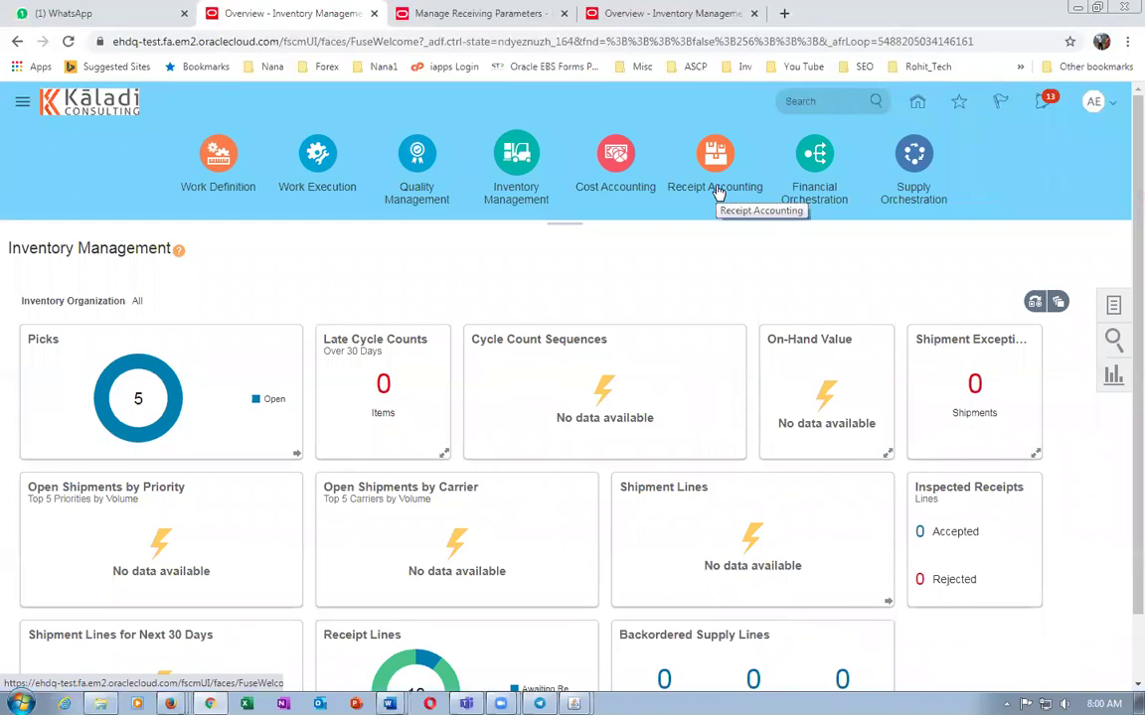
{"action": "left_click", "coordinate": [1112, 305]}
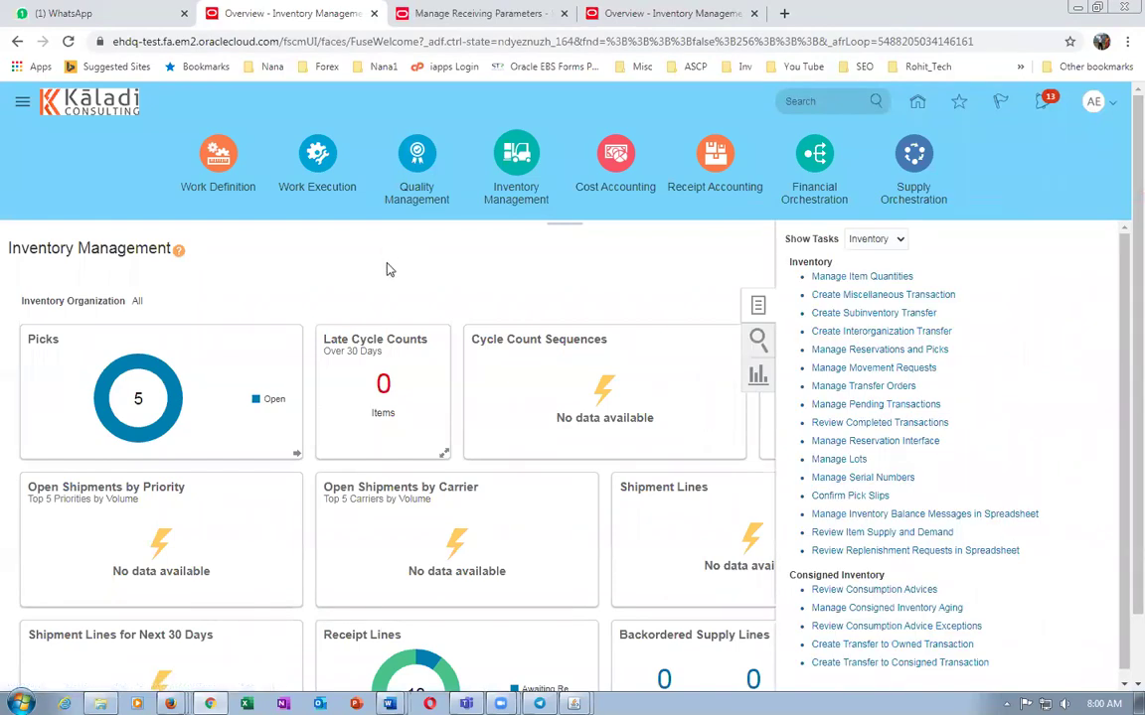
{"action": "left_click", "coordinate": [389, 269]}
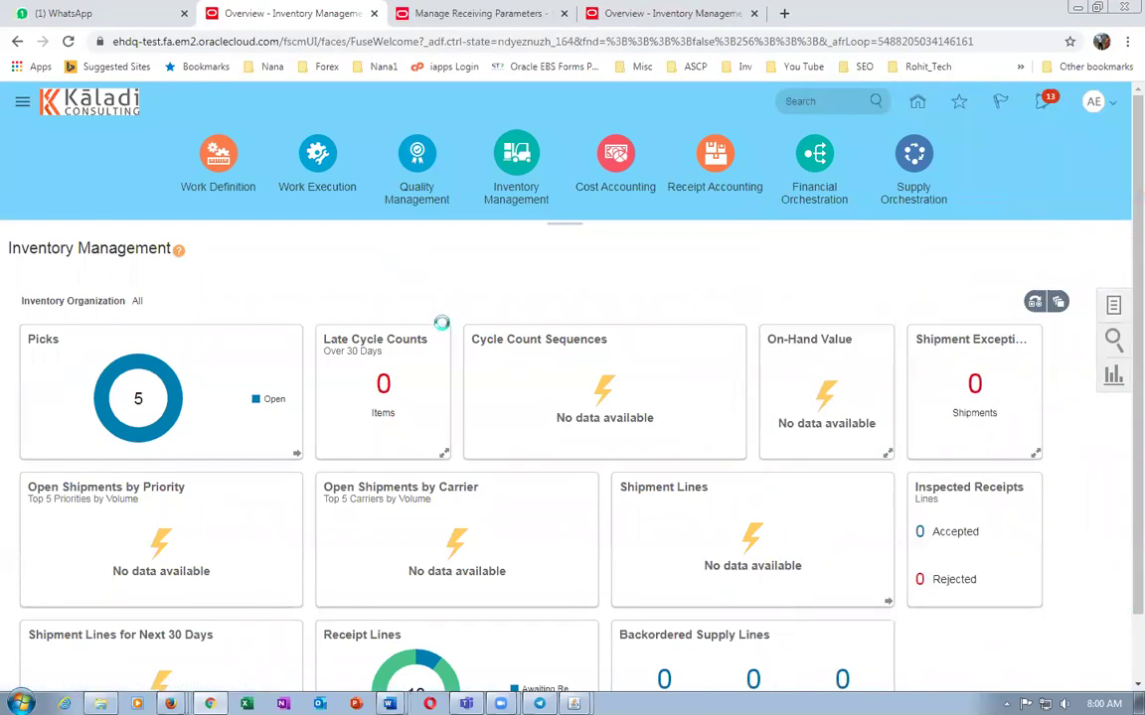
{"action": "mouse_move", "coordinate": [573, 704]}
{"action": "left_click", "coordinate": [562, 668]}
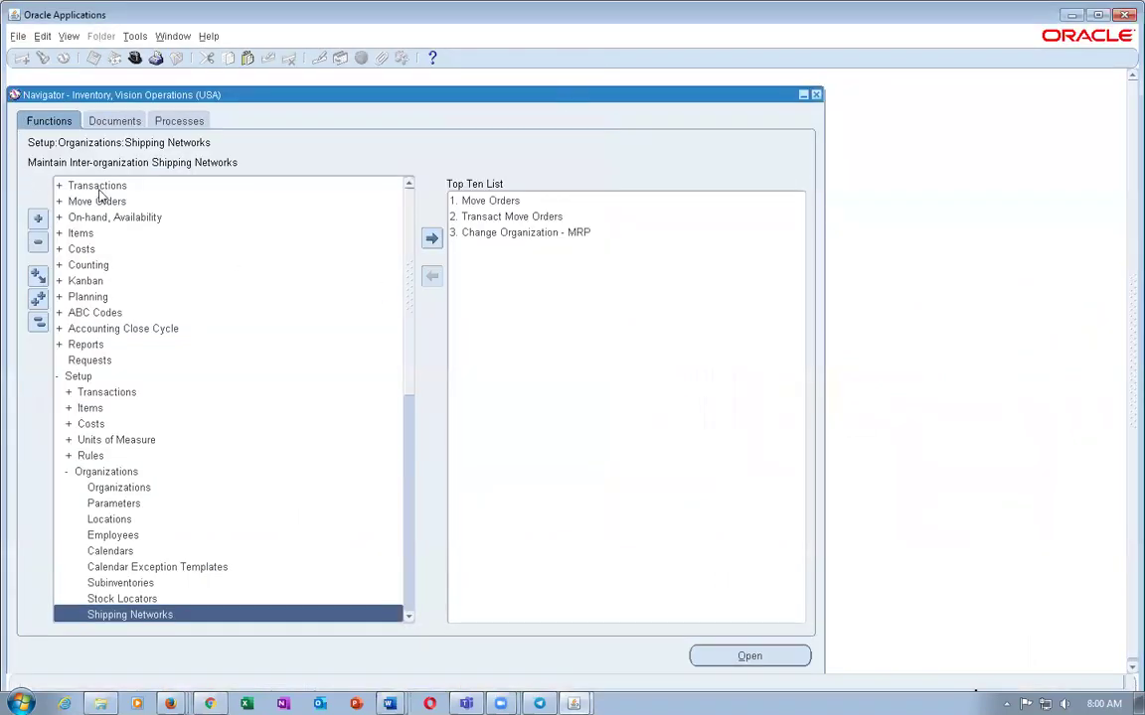
Step: Expand Transactions and compare Material Transactions, Transaction Summaries and Material Distributions
{"action": "left_click", "coordinate": [96, 186]}
{"action": "double_click", "coordinate": [96, 186]}
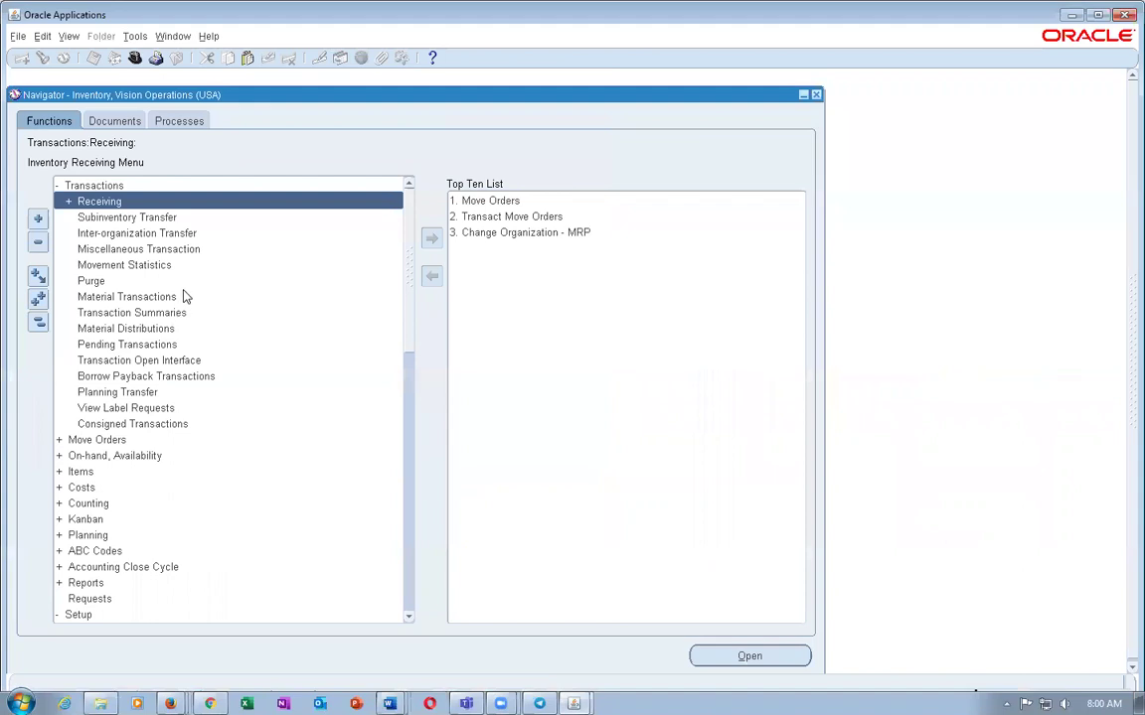
{"action": "left_click", "coordinate": [149, 312]}
{"action": "left_click", "coordinate": [199, 298]}
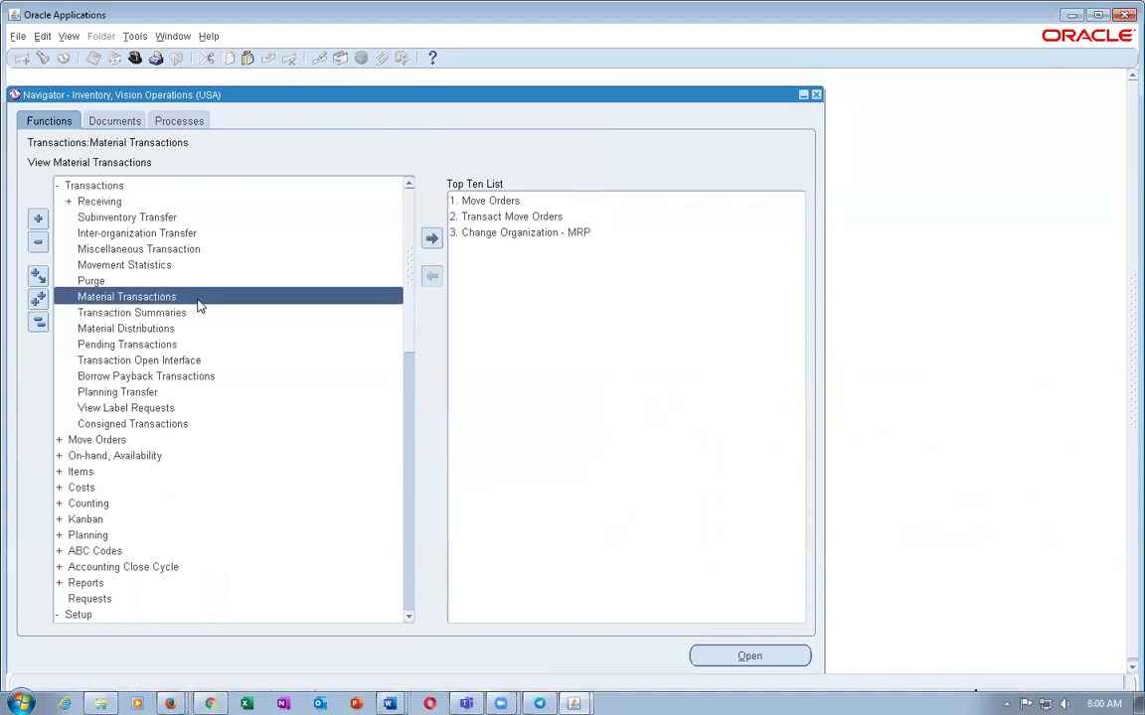
{"action": "left_click", "coordinate": [209, 312]}
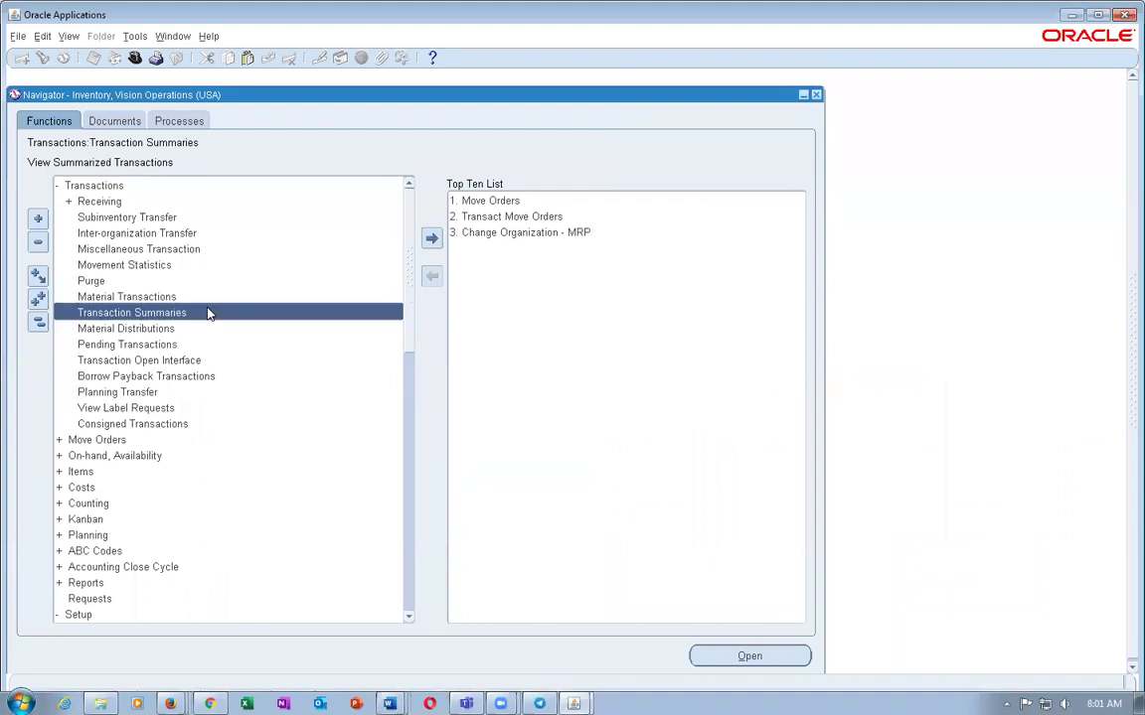
{"action": "left_click", "coordinate": [208, 301]}
{"action": "left_click", "coordinate": [210, 326]}
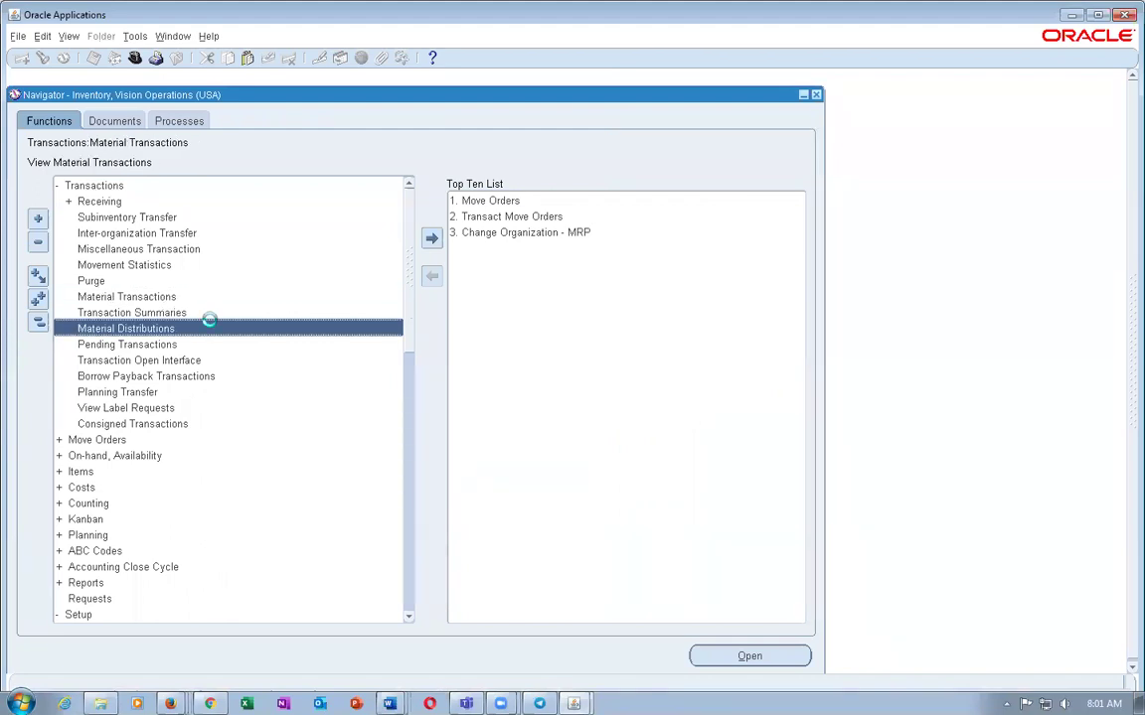
{"action": "left_click", "coordinate": [211, 312]}
{"action": "left_click", "coordinate": [202, 329]}
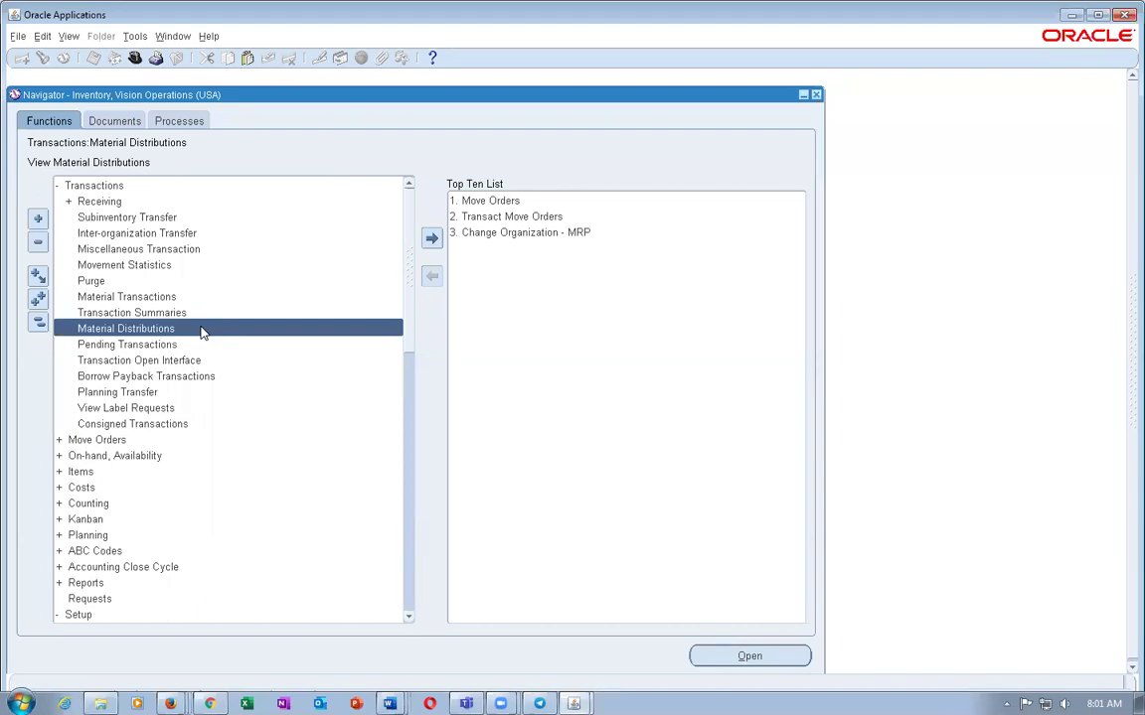
{"action": "key", "text": "alt+Tab"}
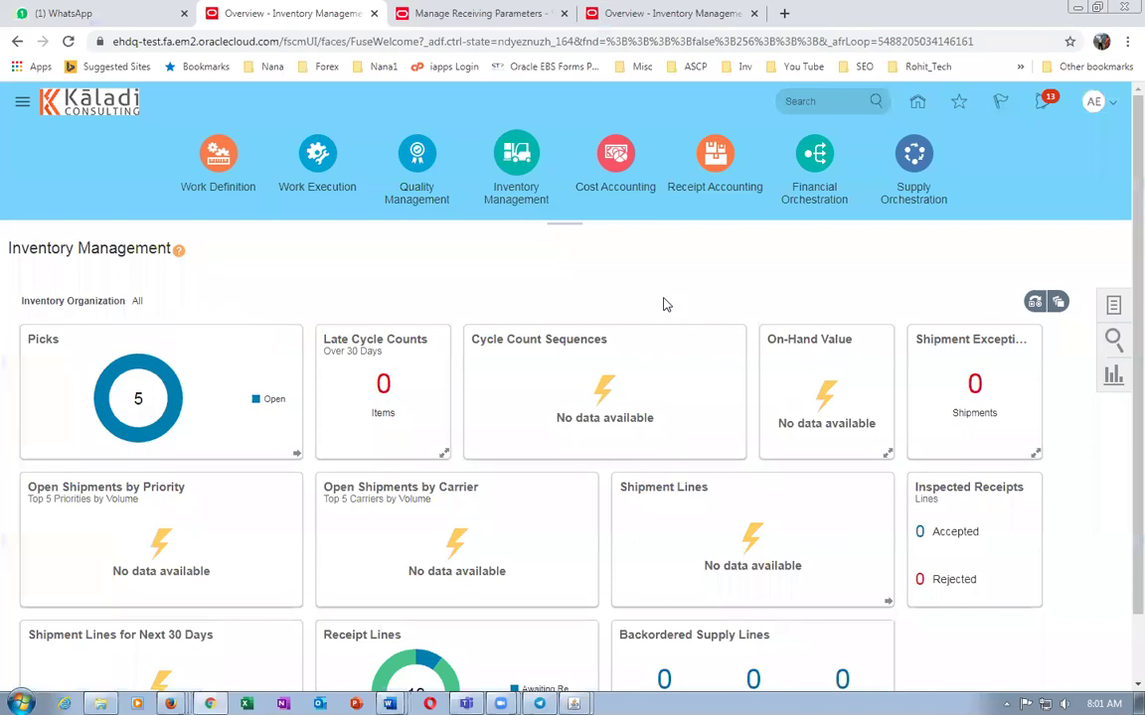
Step: Search M201's completed transactions for item m20_cost_test from start date 06-06-19
{"action": "left_click", "coordinate": [1113, 308]}
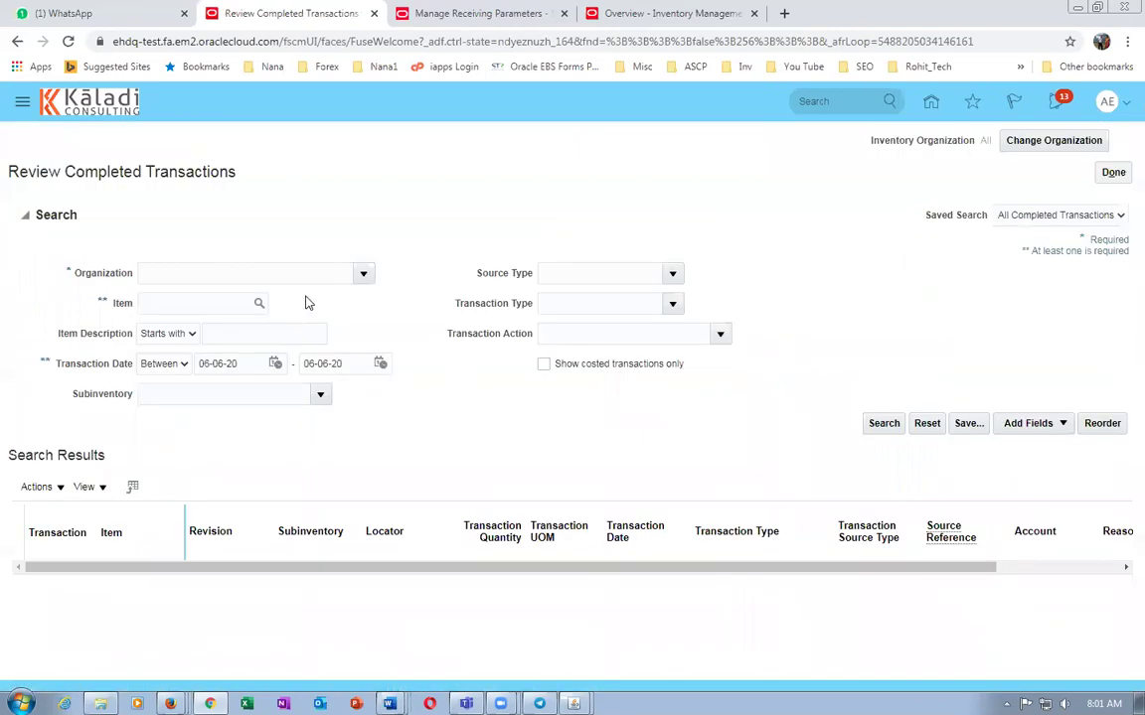
{"action": "left_click", "coordinate": [253, 271]}
{"action": "type", "text": "M201"}
{"action": "key", "text": "Tab"}
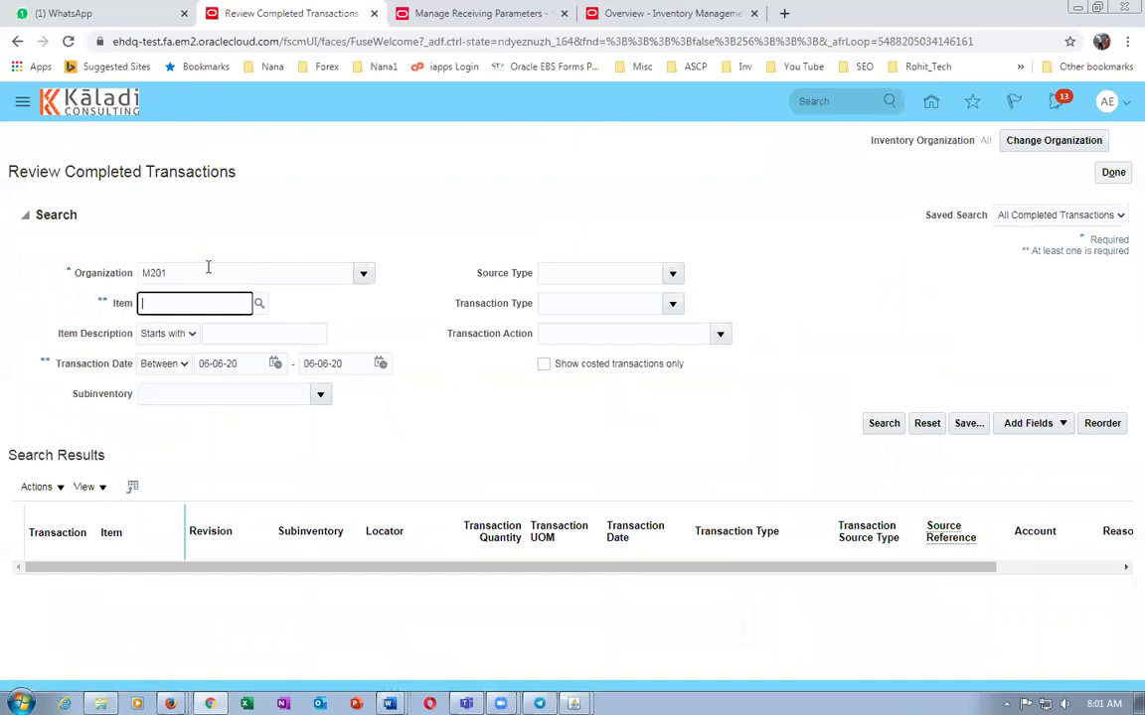
{"action": "type", "text": "m20_cost"}
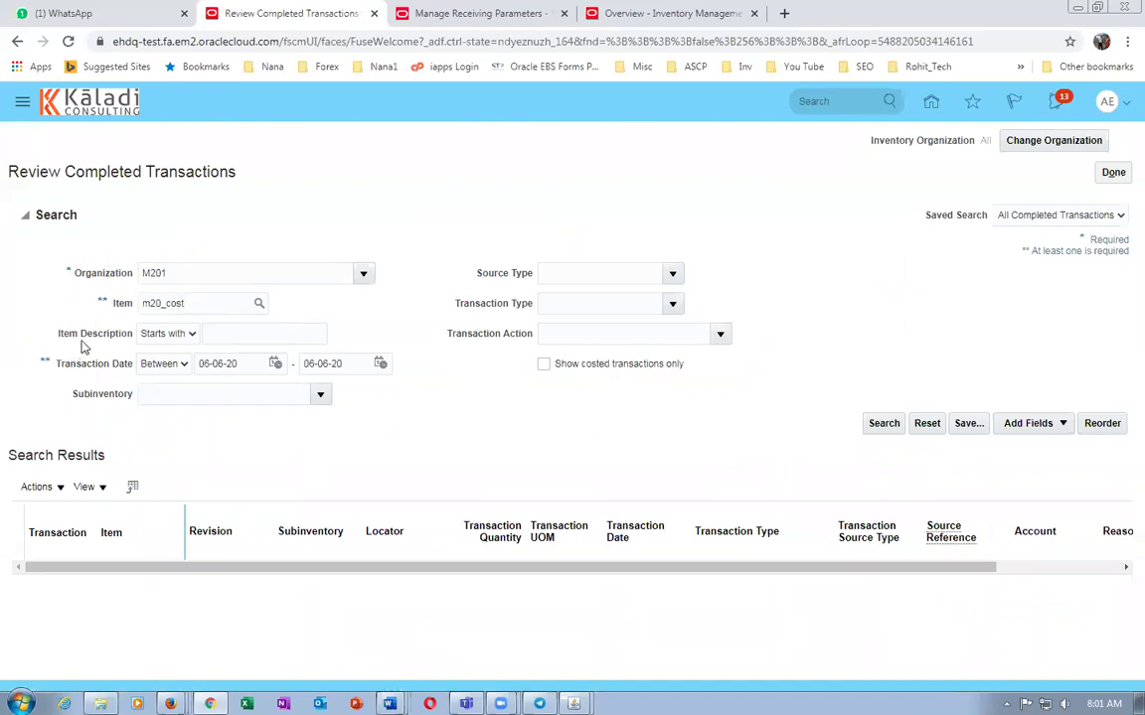
{"action": "type", "text": "_test"}
{"action": "left_click", "coordinate": [346, 358]}
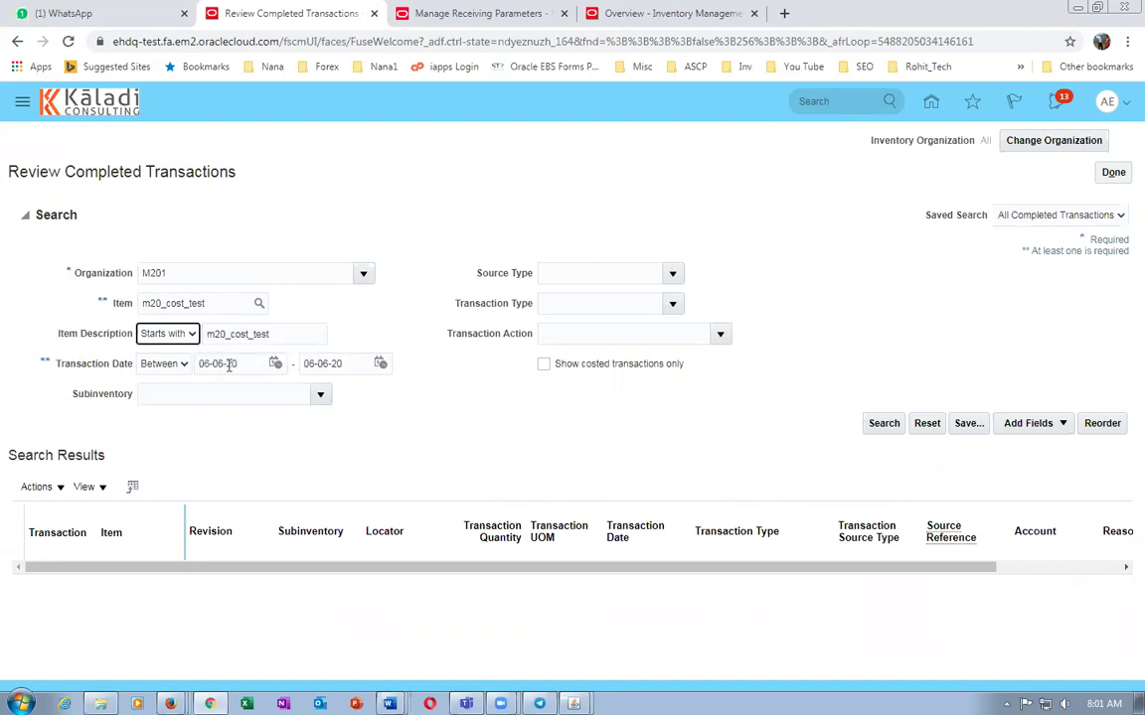
{"action": "left_click", "coordinate": [228, 364]}
{"action": "type", "text": "06-06-19"}
{"action": "left_click", "coordinate": [243, 416]}
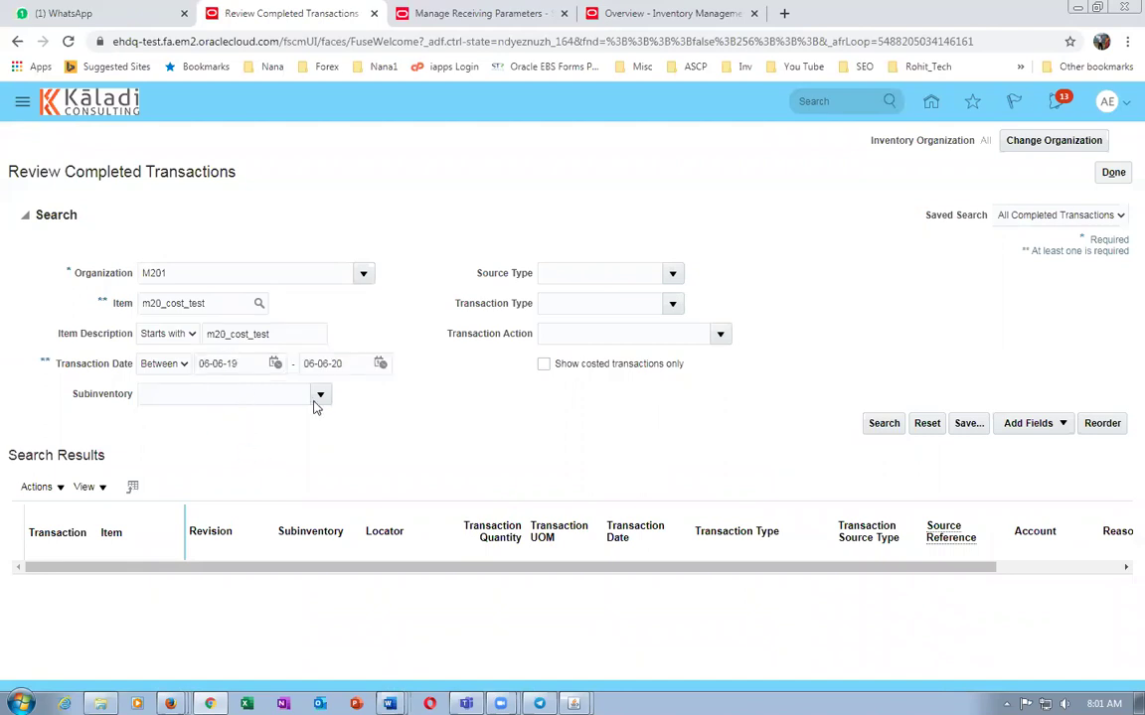
{"action": "left_click", "coordinate": [882, 424]}
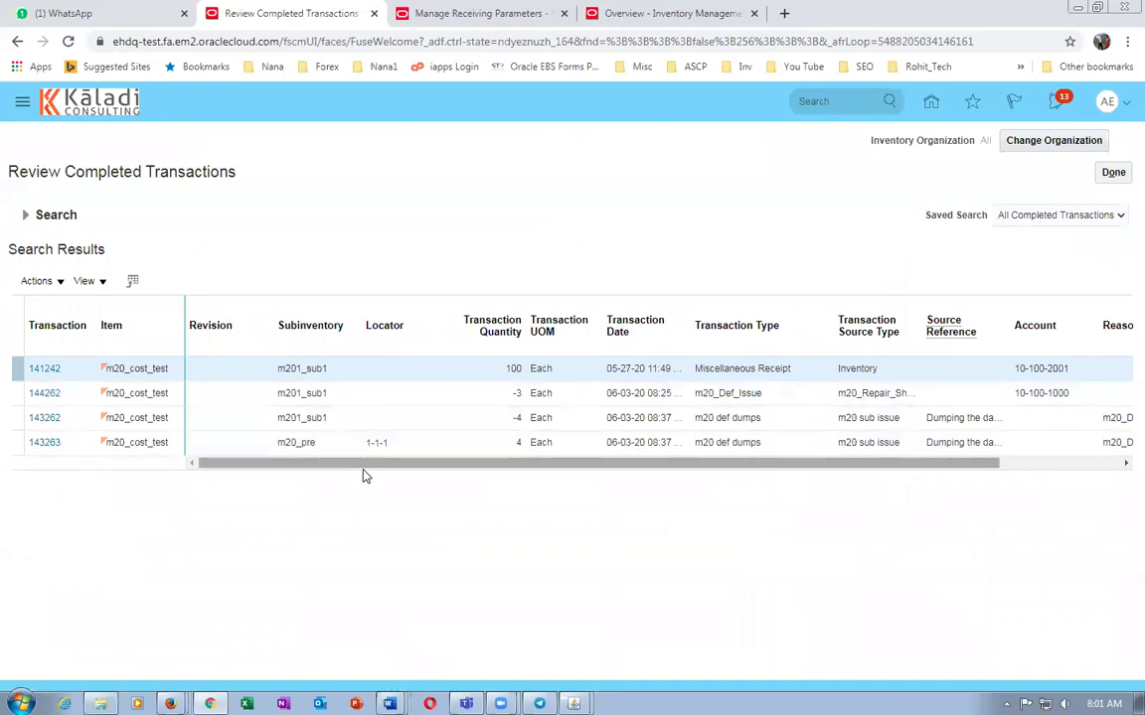
Step: Add the Costed column to the results table through the View column options
{"action": "left_click_drag", "start_coordinate": [363, 471], "coordinate": [470, 463]}
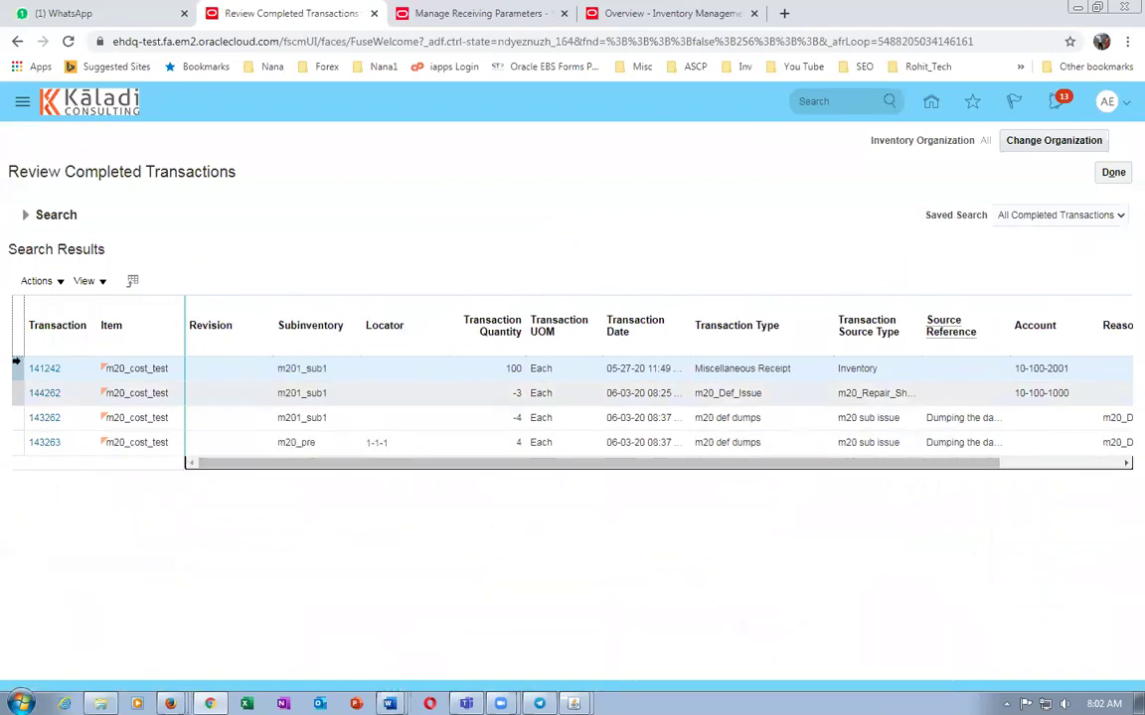
{"action": "left_click", "coordinate": [80, 283]}
{"action": "mouse_move", "coordinate": [102, 332]}
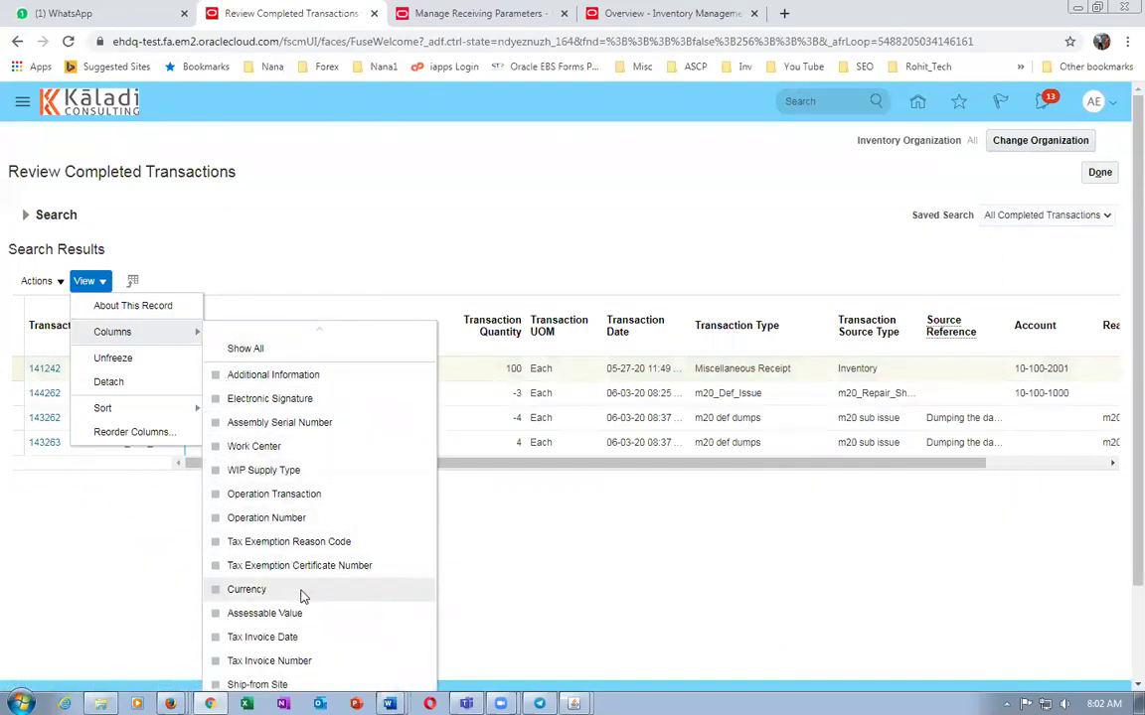
{"action": "scroll", "coordinate": [309, 639], "scroll_direction": "down", "scroll_amount": 10}
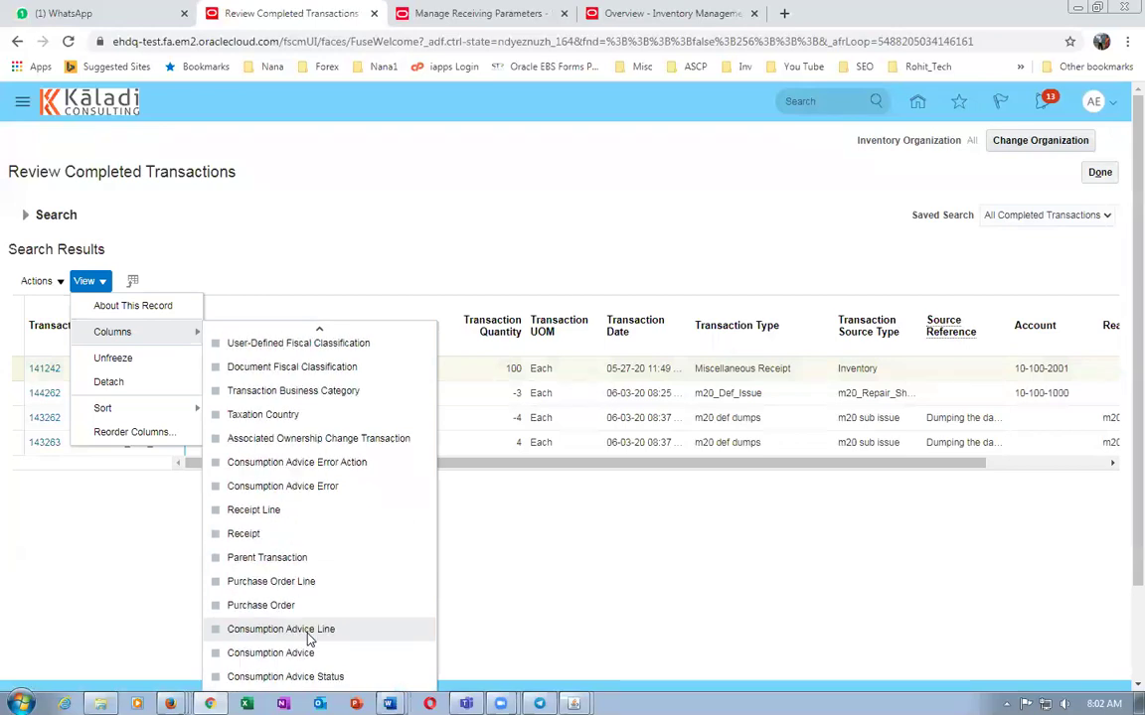
{"action": "scroll", "coordinate": [309, 639], "scroll_direction": "down", "scroll_amount": 10}
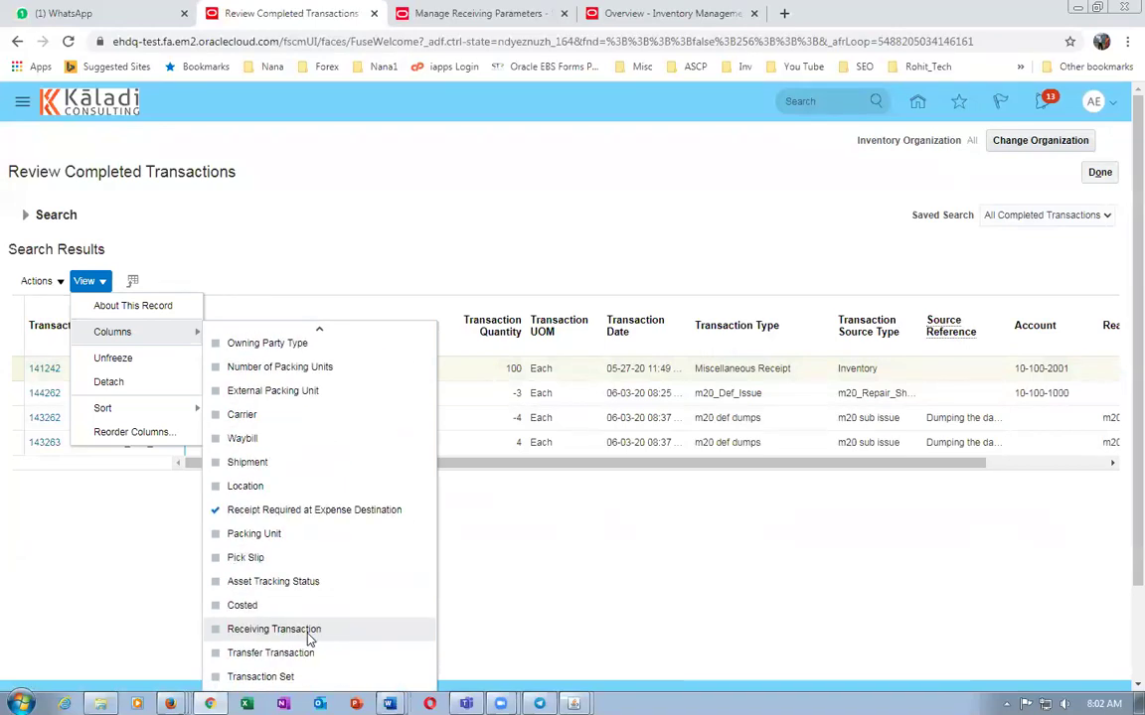
{"action": "scroll", "coordinate": [309, 639], "scroll_direction": "down", "scroll_amount": 3}
{"action": "scroll", "coordinate": [309, 641], "scroll_direction": "down", "scroll_amount": 5}
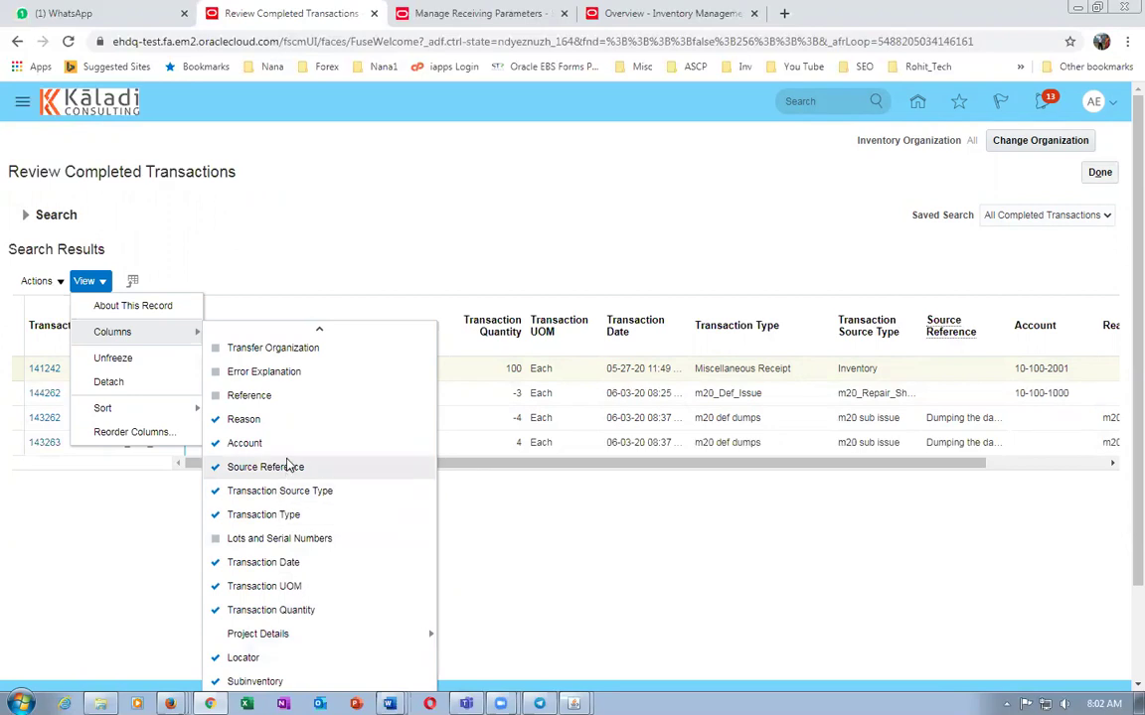
{"action": "scroll", "coordinate": [285, 465], "scroll_direction": "up", "scroll_amount": 2}
{"action": "scroll", "coordinate": [285, 465], "scroll_direction": "up", "scroll_amount": 4}
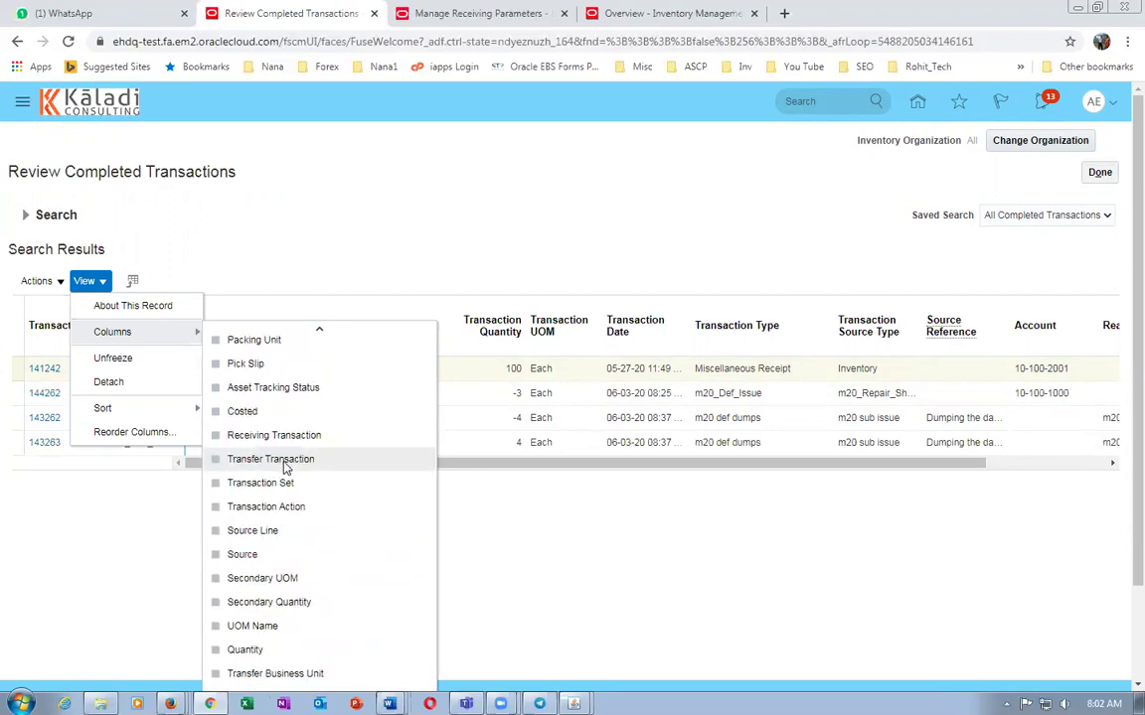
{"action": "left_click", "coordinate": [243, 411]}
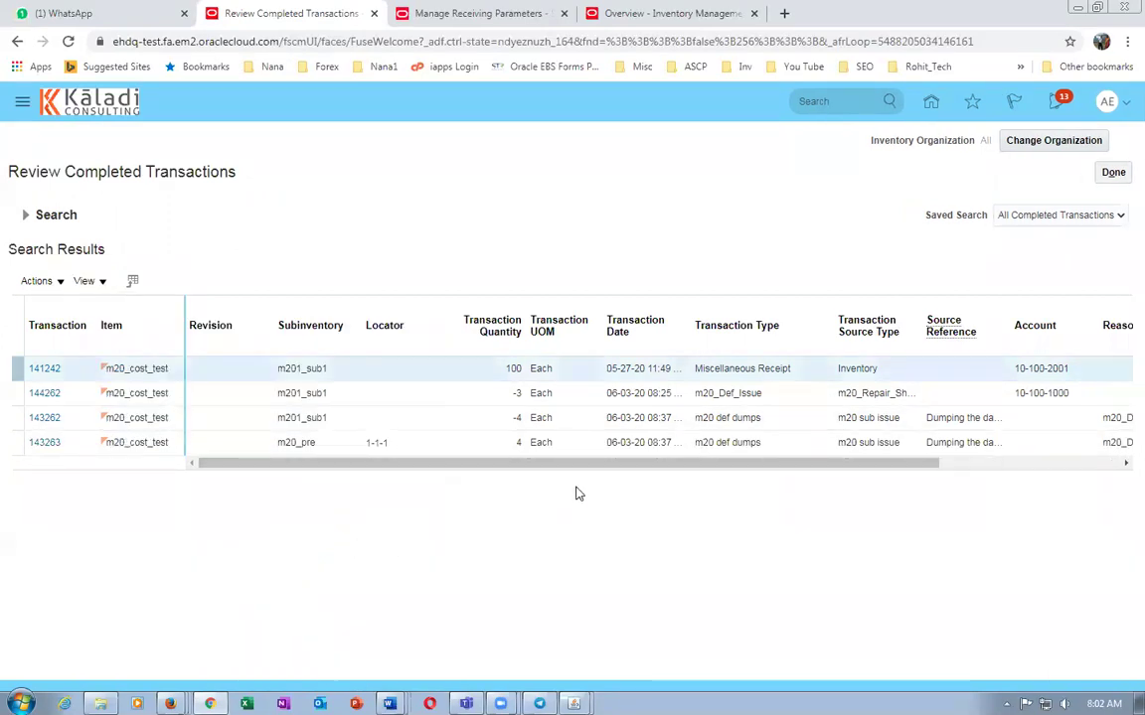
Step: Widen the Costed column and shift the table to read the costing status in full
{"action": "left_click_drag", "start_coordinate": [567, 463], "coordinate": [819, 497]}
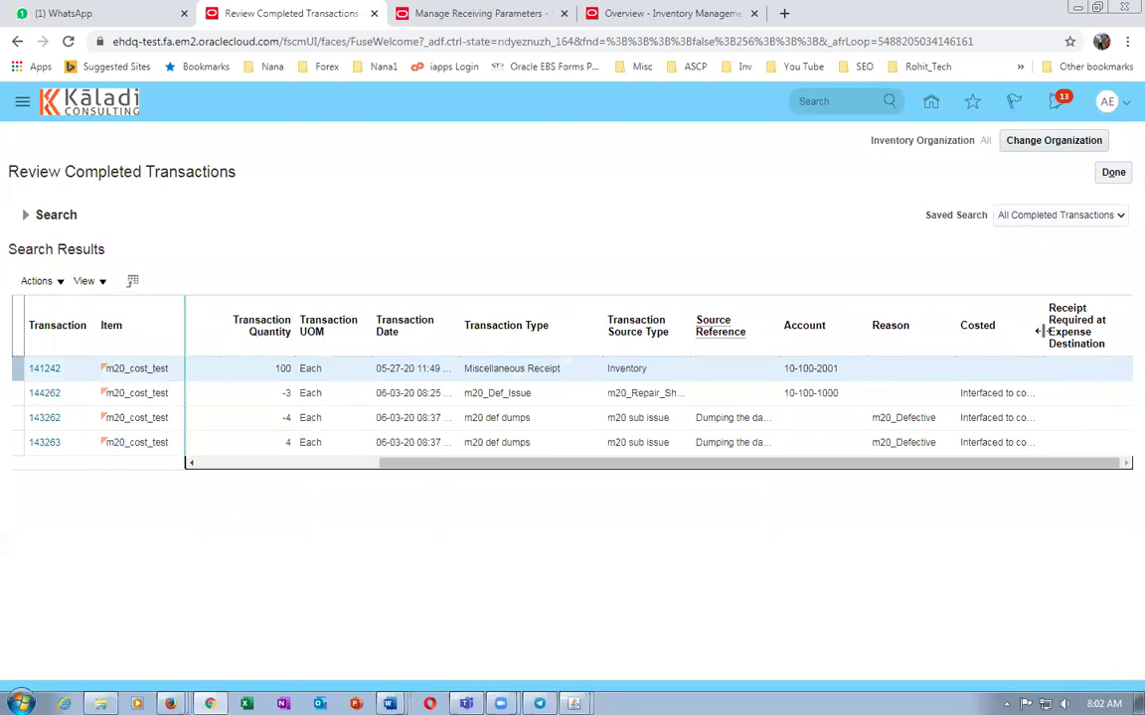
{"action": "left_click_drag", "start_coordinate": [1061, 338], "coordinate": [1073, 344]}
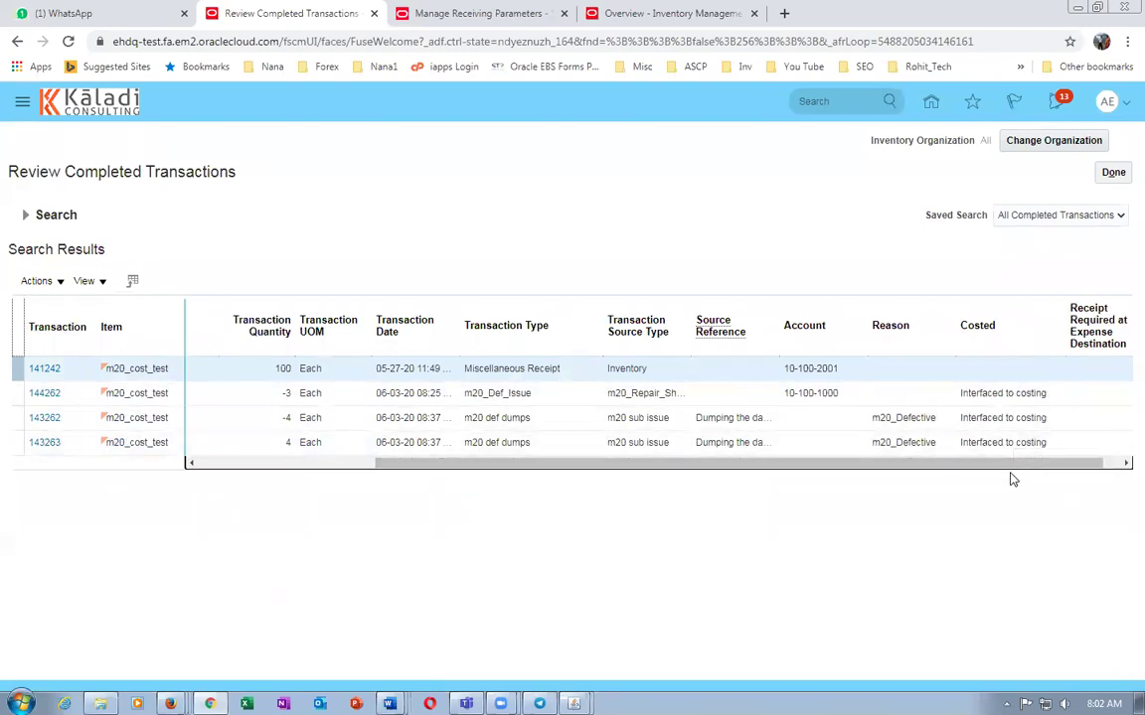
{"action": "left_click_drag", "start_coordinate": [1031, 464], "coordinate": [1052, 462]}
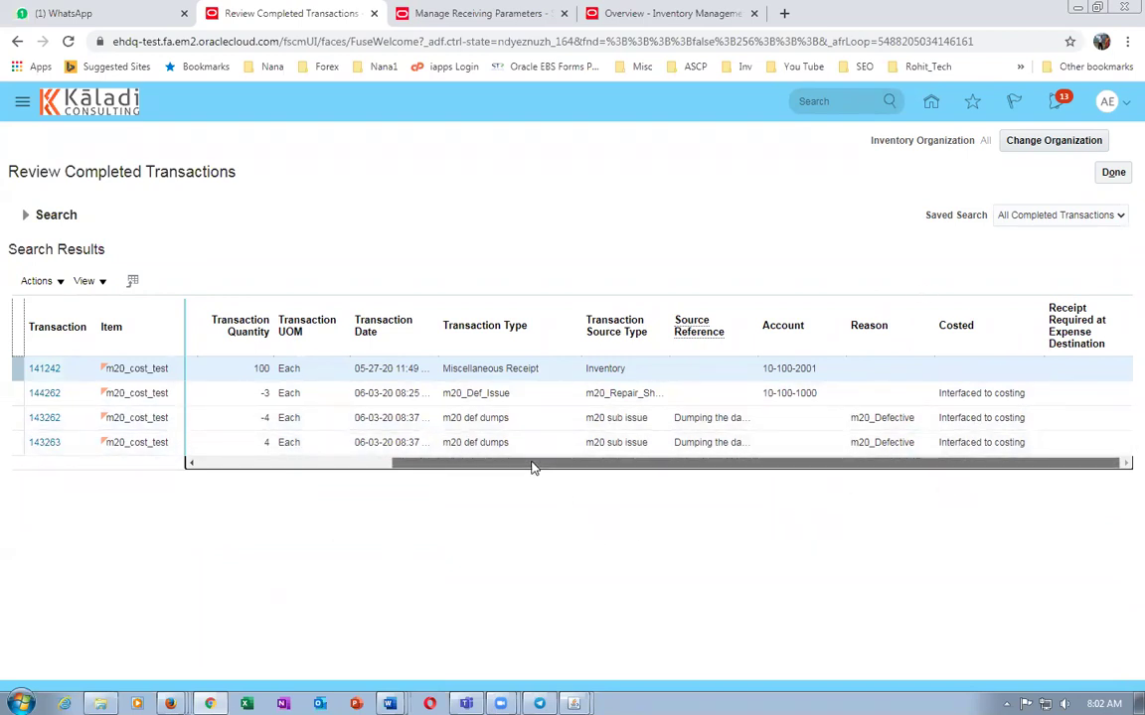
{"action": "left_click_drag", "start_coordinate": [576, 464], "coordinate": [353, 485]}
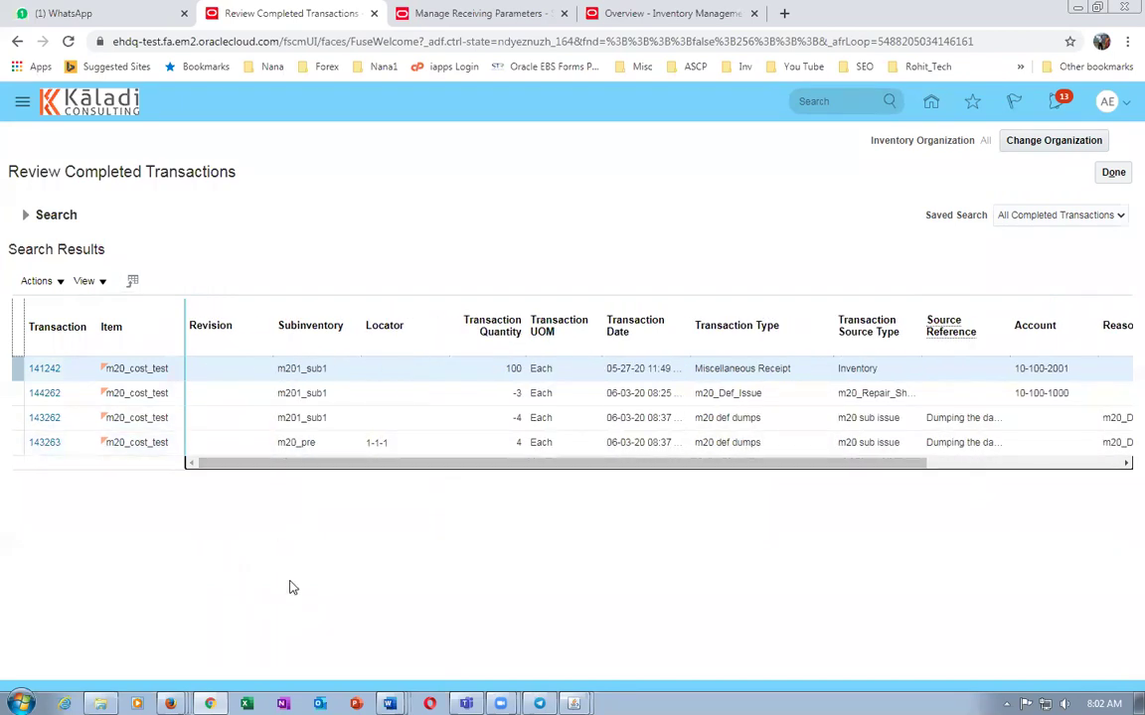
{"action": "left_click_drag", "start_coordinate": [299, 465], "coordinate": [490, 478]}
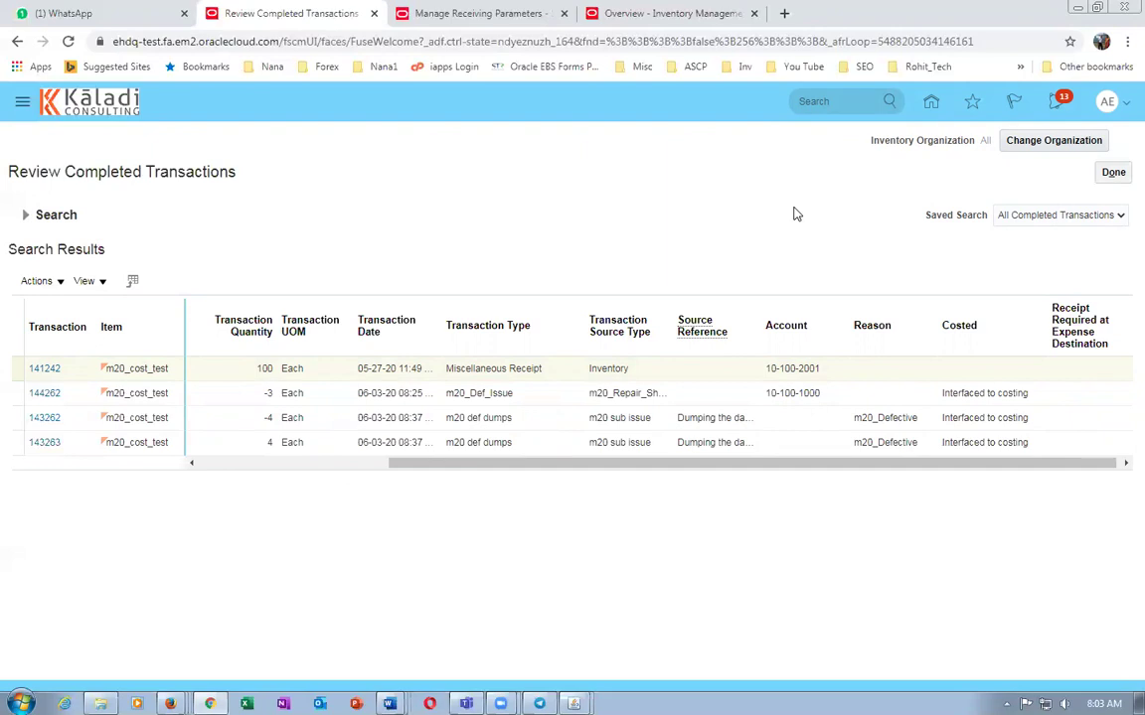
Step: Leave completed transactions and open Review Item Supply and Demand from the task list
{"action": "left_click", "coordinate": [1113, 171]}
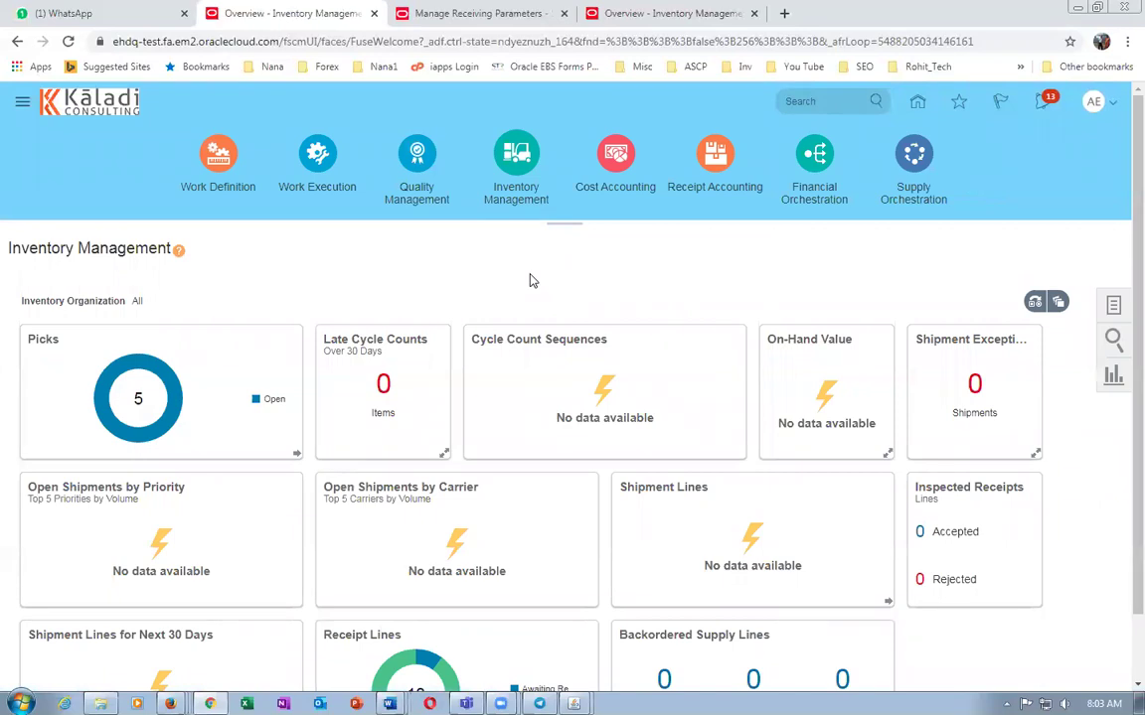
{"action": "left_click", "coordinate": [1112, 306]}
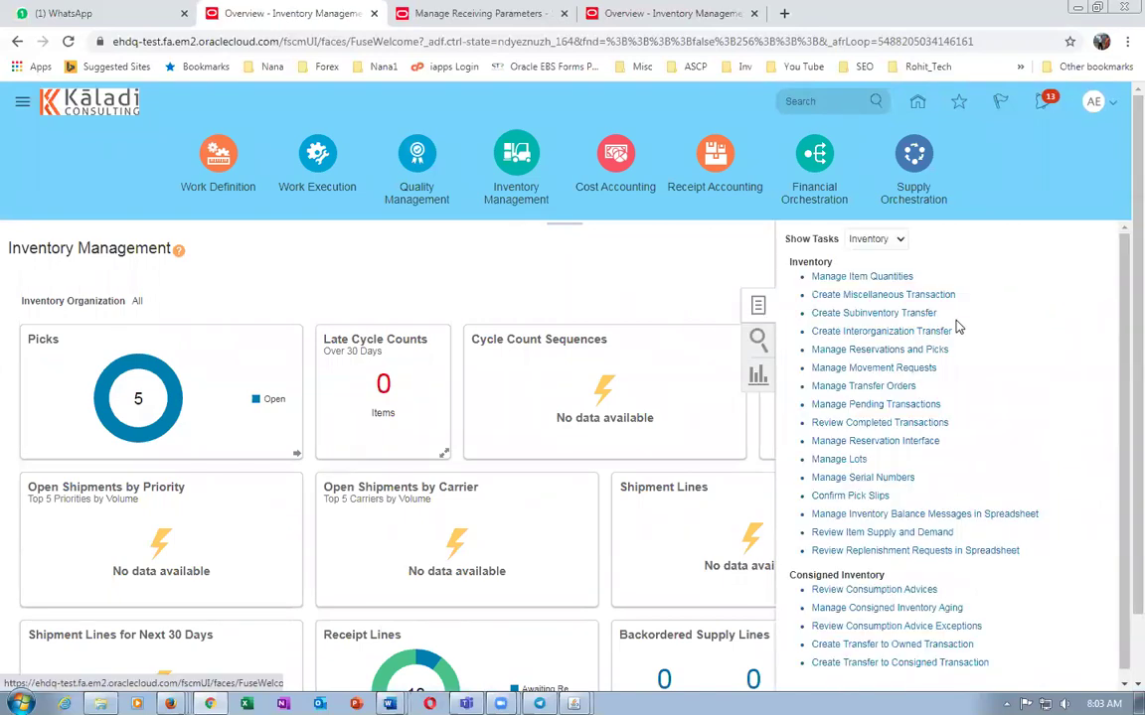
{"action": "left_click", "coordinate": [885, 533]}
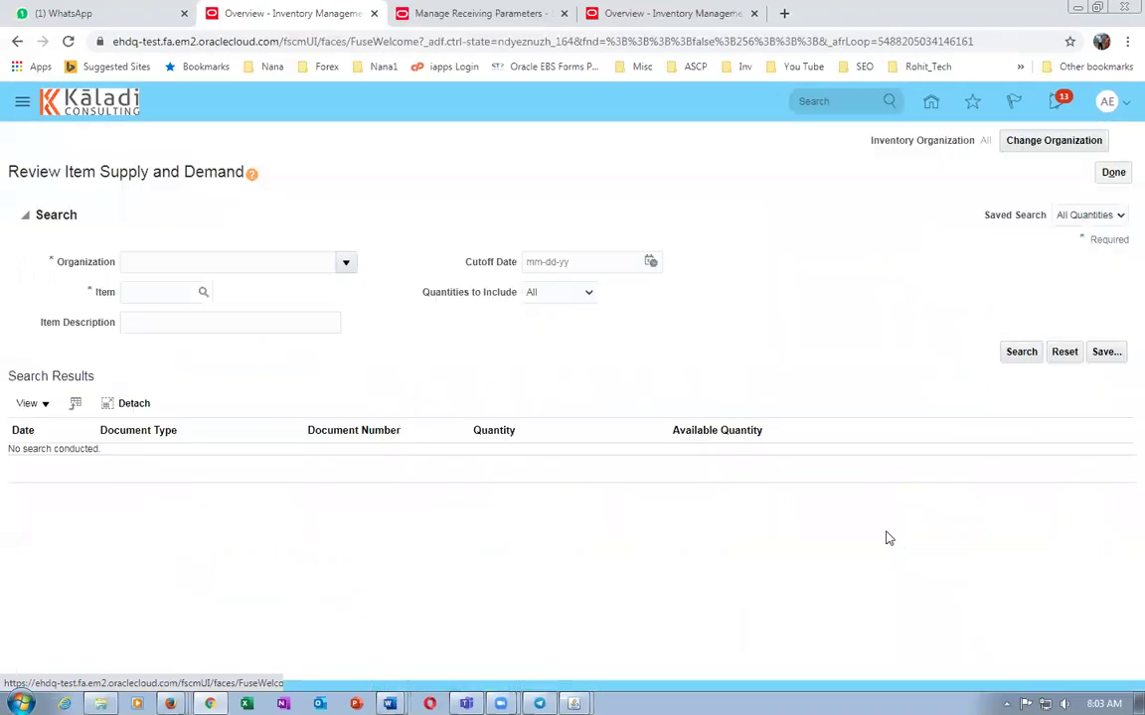
Step: Enter item m20_IOT_Direct, fixing the mistyped value, and organization M201
{"action": "left_click", "coordinate": [133, 291]}
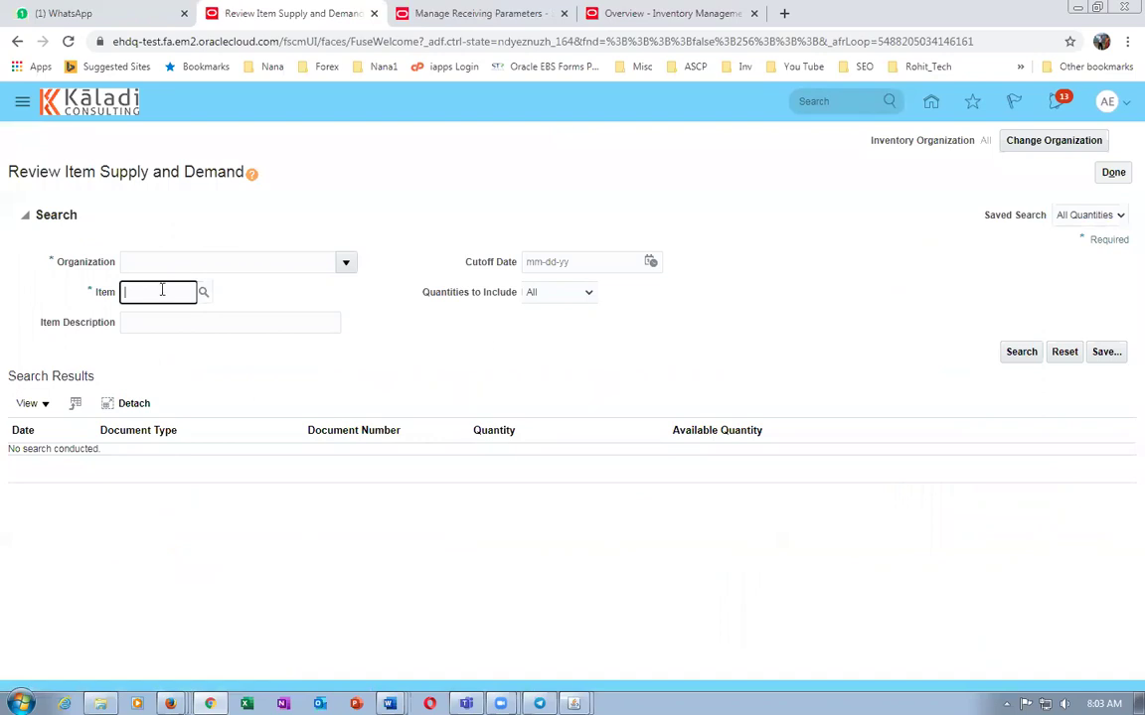
{"action": "type", "text": "m20-IOT"}
{"action": "key", "text": "Tab"}
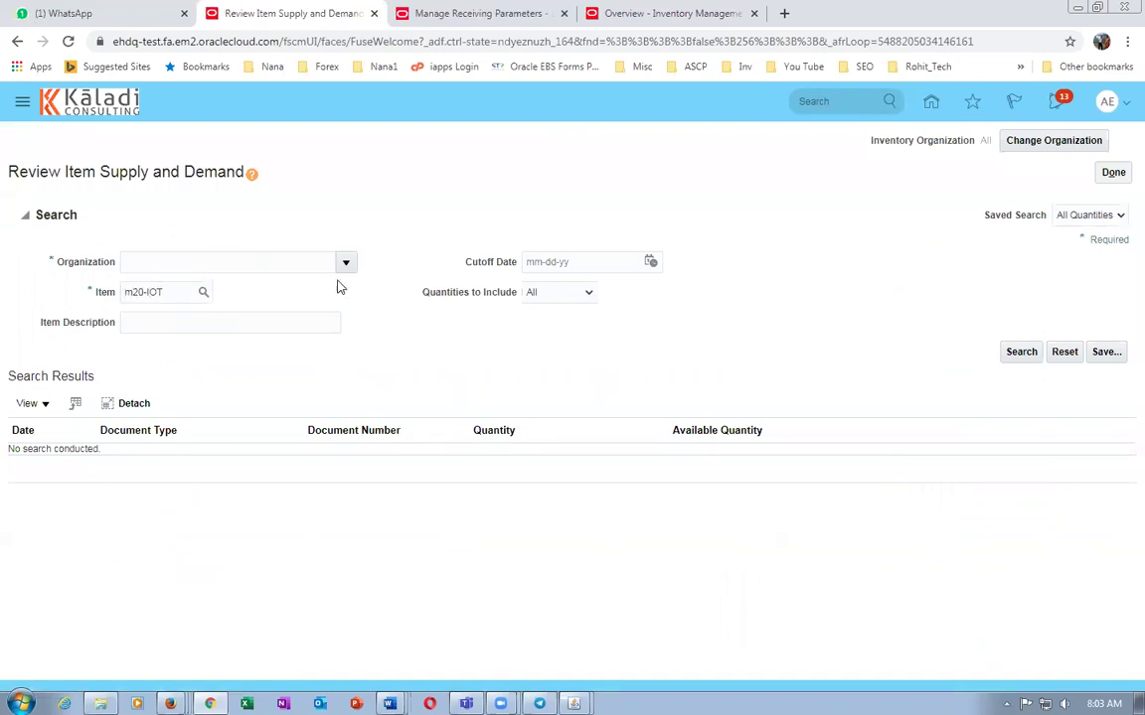
{"action": "left_click", "coordinate": [735, 510]}
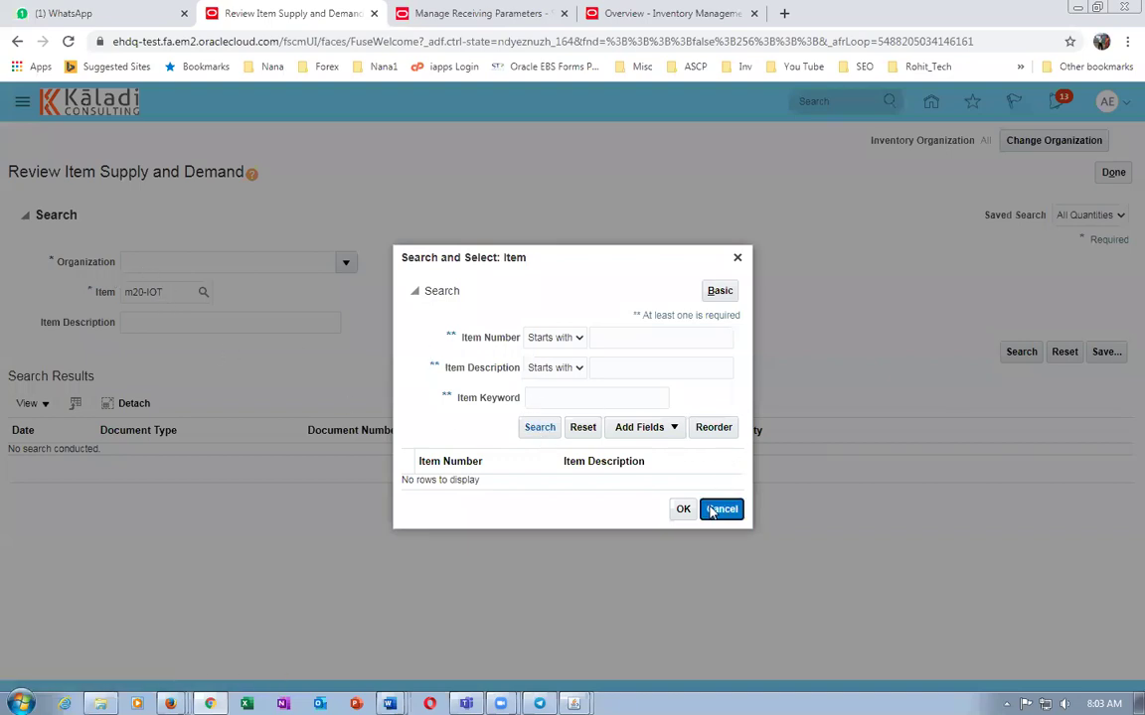
{"action": "left_click", "coordinate": [718, 509]}
{"action": "key", "text": "BackSpace"}
{"action": "key", "text": "BackSpace"}
{"action": "key", "text": "BackSpace"}
{"action": "key", "text": "BackSpace"}
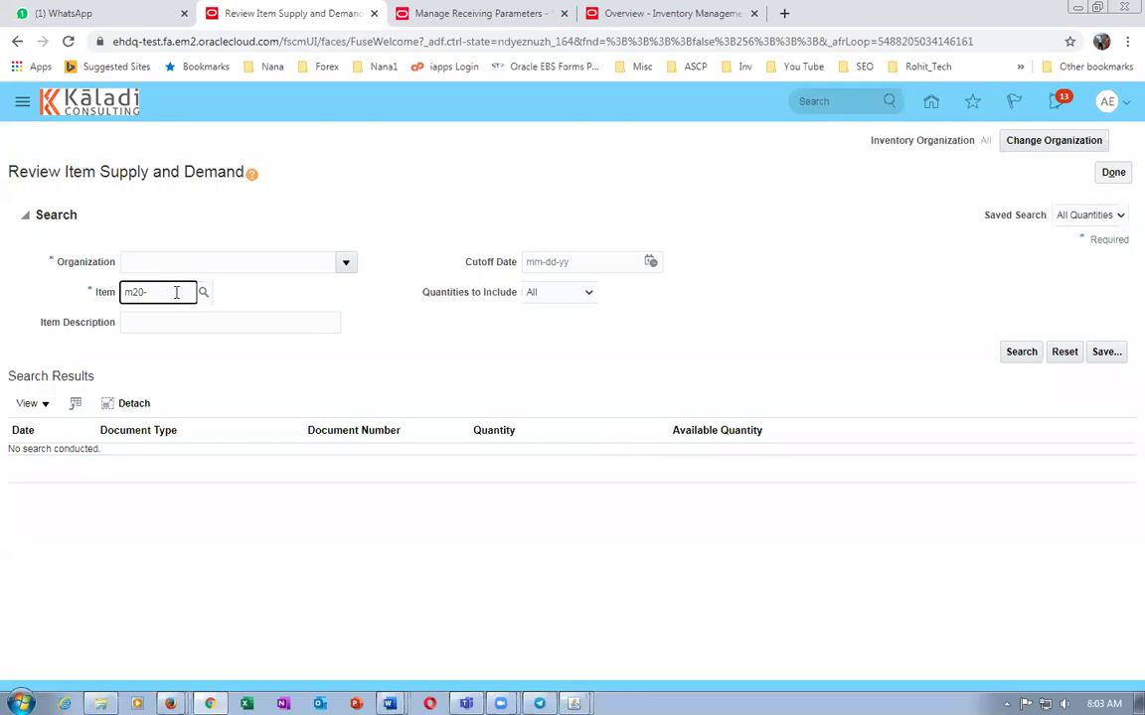
{"action": "type", "text": "_IOT"}
{"action": "key", "text": "Tab"}
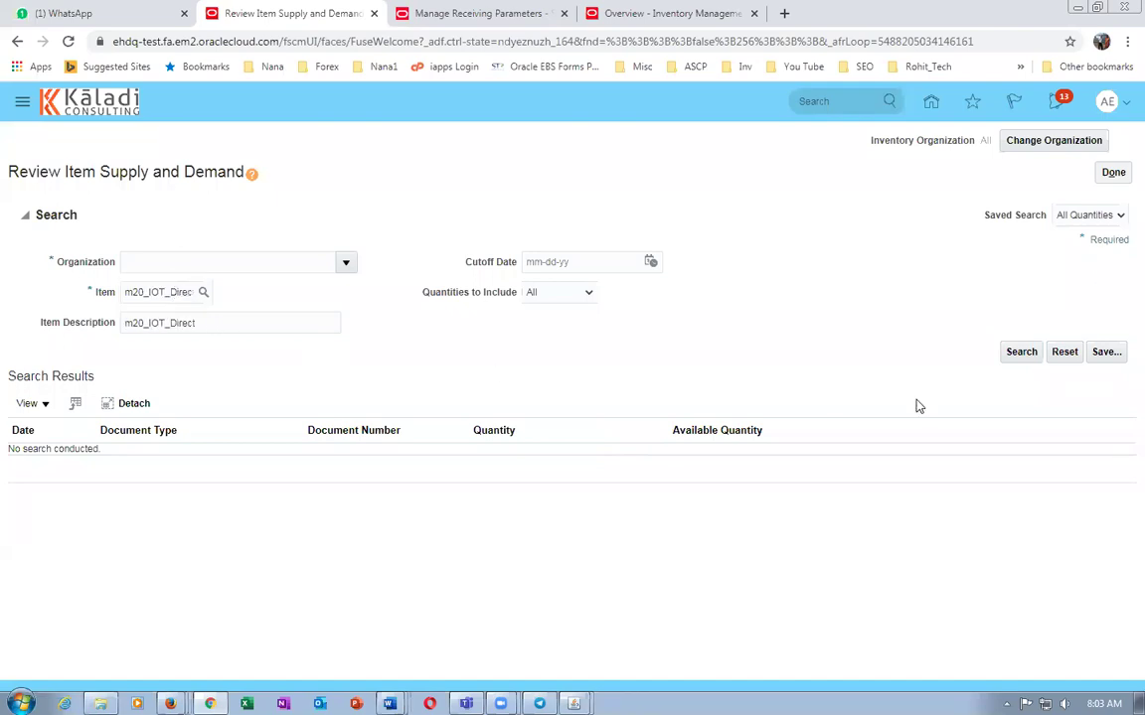
{"action": "left_click", "coordinate": [1020, 352]}
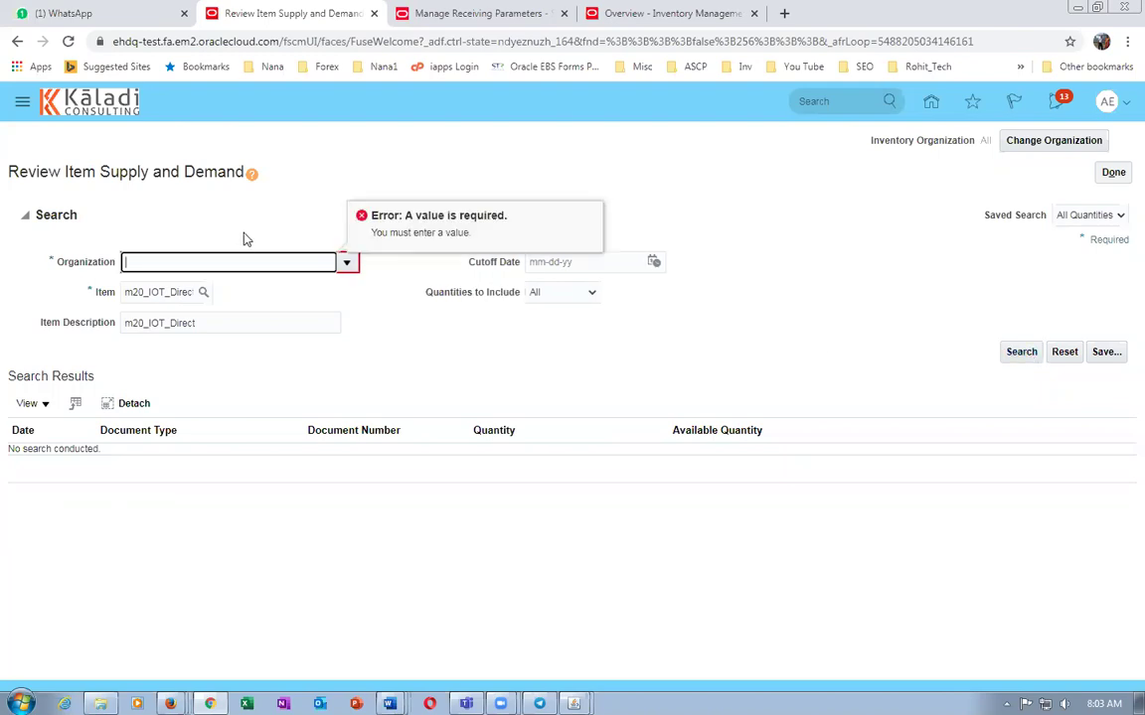
{"action": "type", "text": "M201"}
{"action": "key", "text": "Tab"}
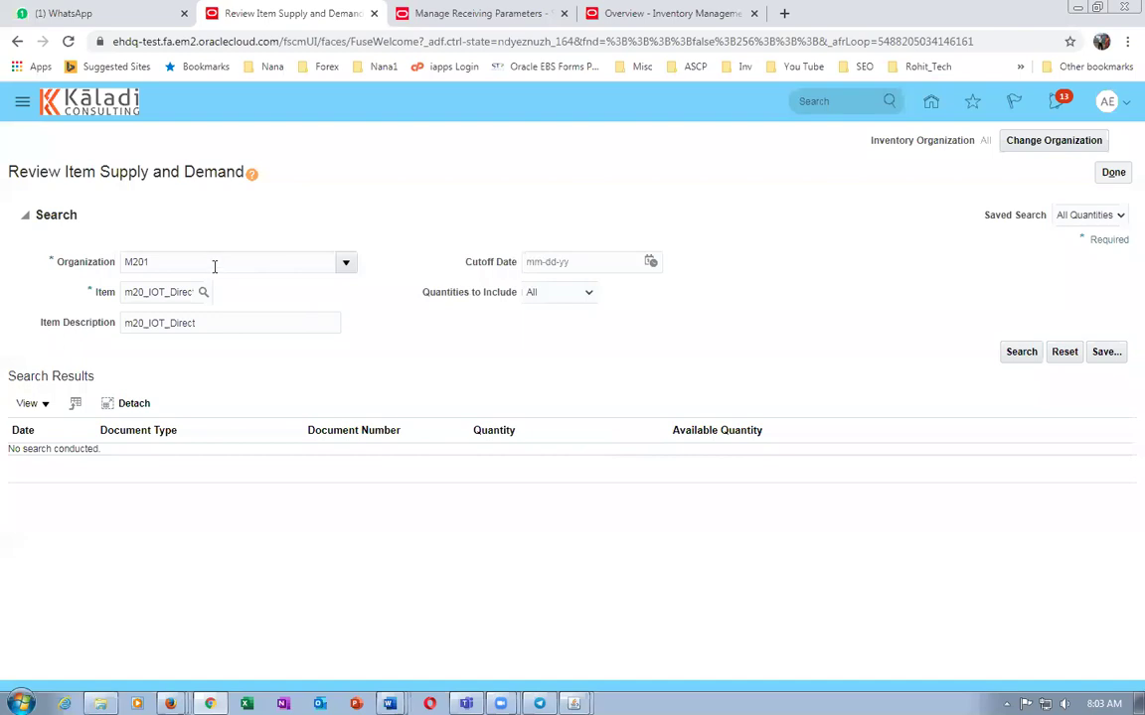
Step: Rerun the supply and demand search with organization M202 instead of M201
{"action": "left_click", "coordinate": [1009, 360]}
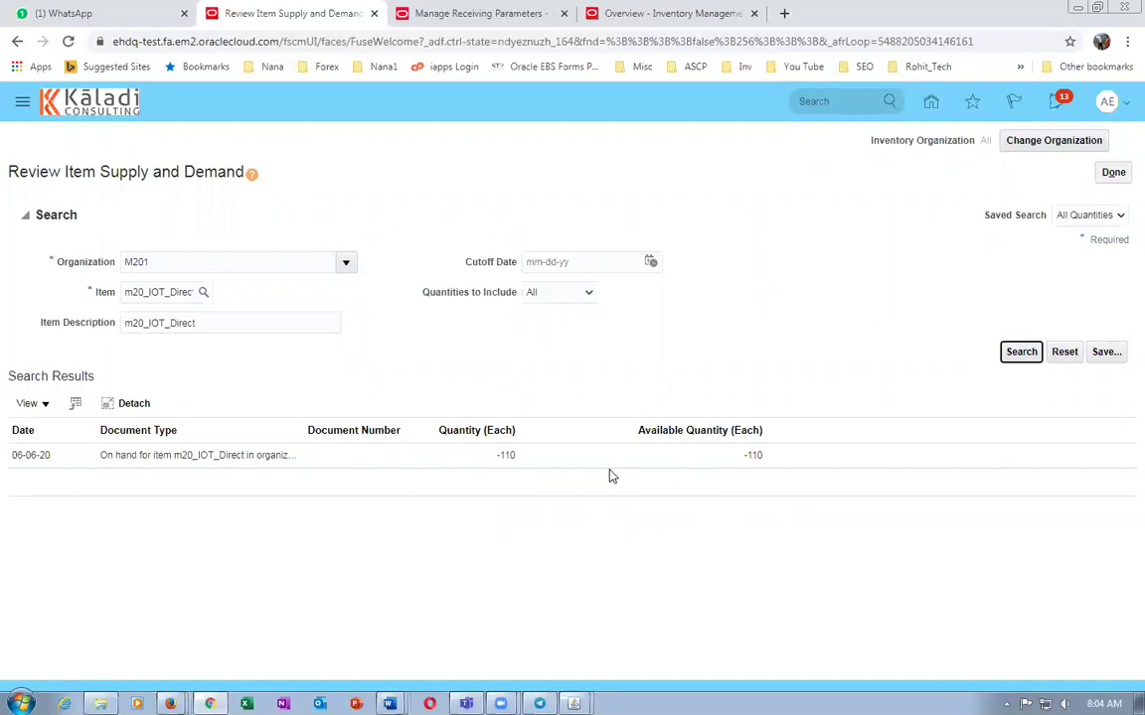
{"action": "left_click", "coordinate": [168, 261]}
{"action": "key", "text": "BackSpace"}
{"action": "type", "text": "2"}
{"action": "key", "text": "Tab"}
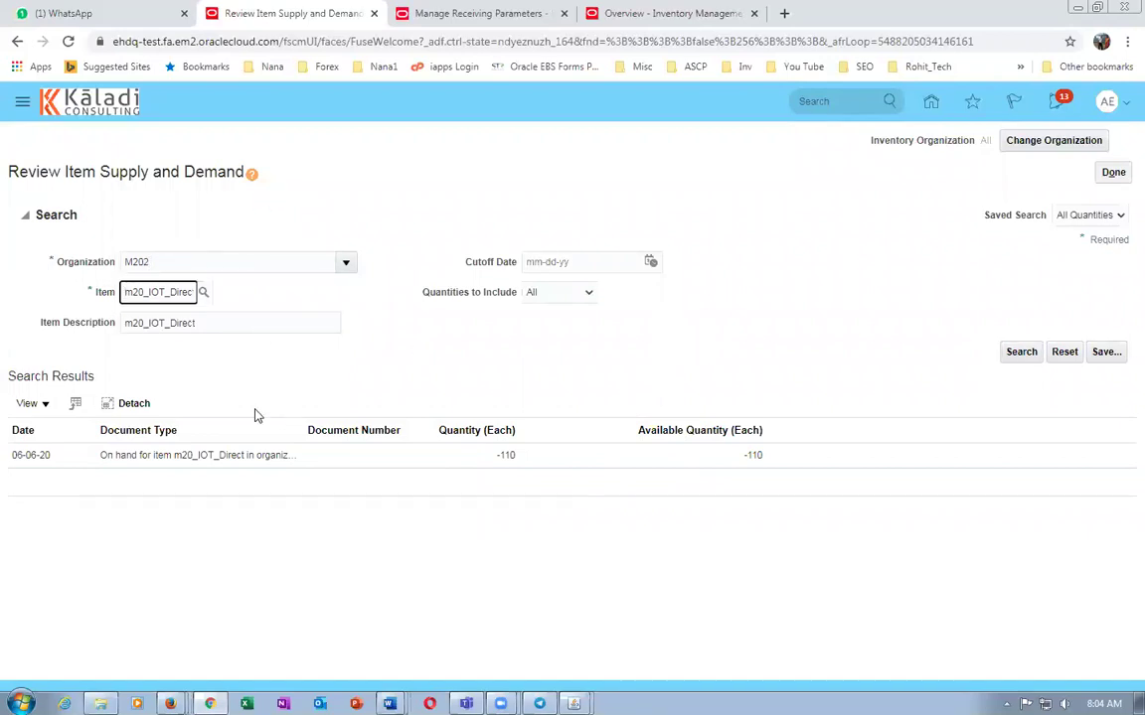
{"action": "left_click", "coordinate": [1019, 355]}
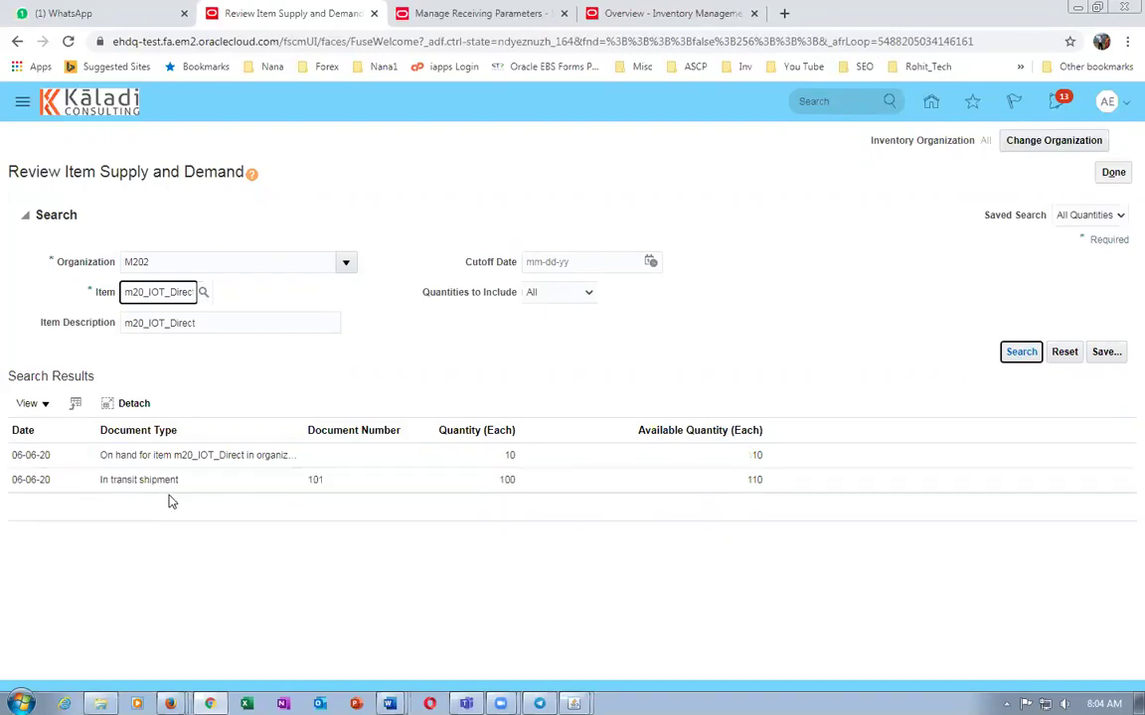
{"action": "left_click", "coordinate": [181, 494]}
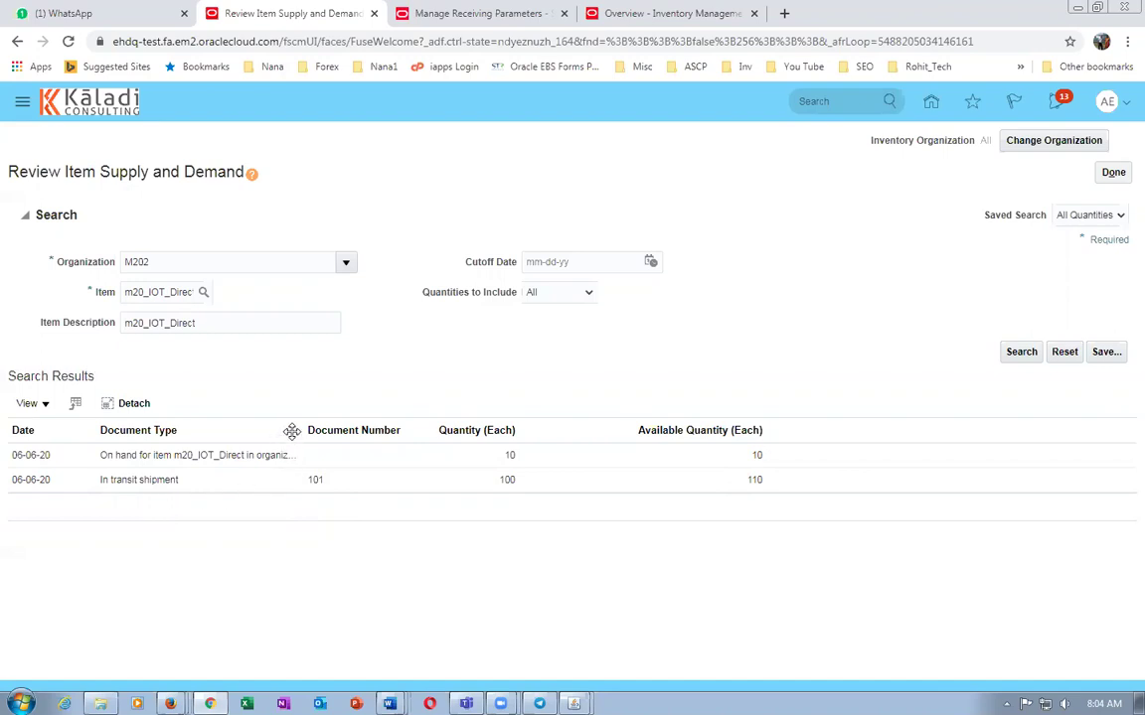
Step: Widen the Document Type column to read M202's supply and demand entries, including 100 in transit
{"action": "left_click_drag", "start_coordinate": [298, 431], "coordinate": [372, 438]}
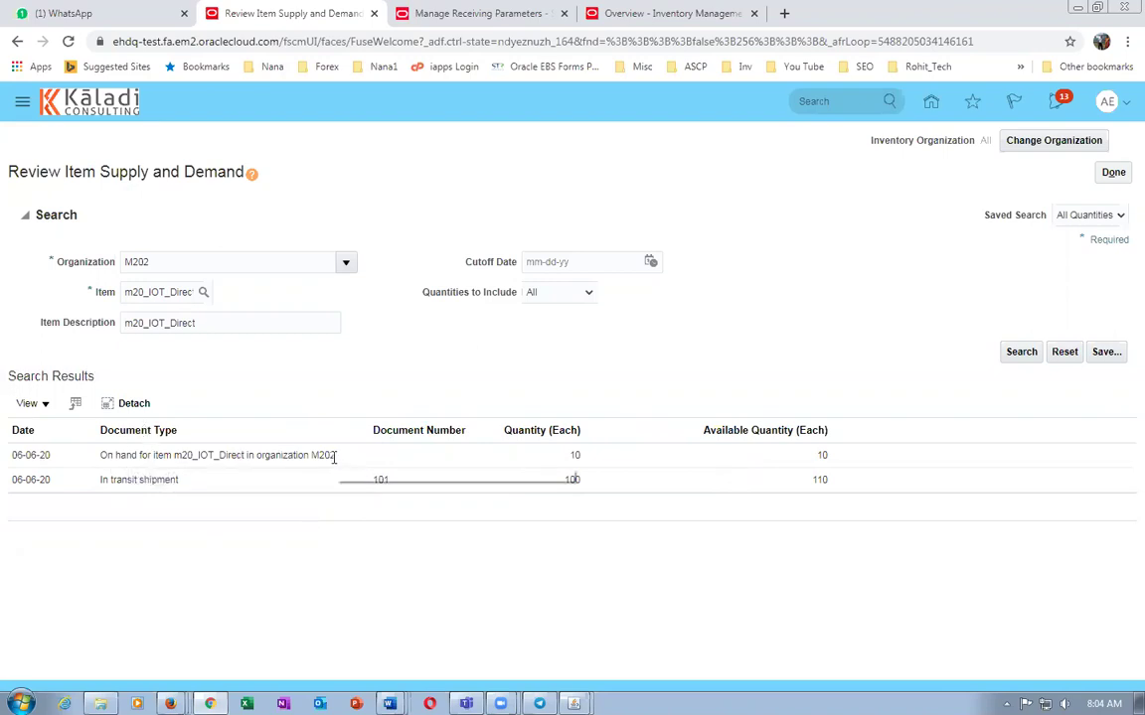
{"action": "left_click_drag", "start_coordinate": [132, 454], "coordinate": [249, 458]}
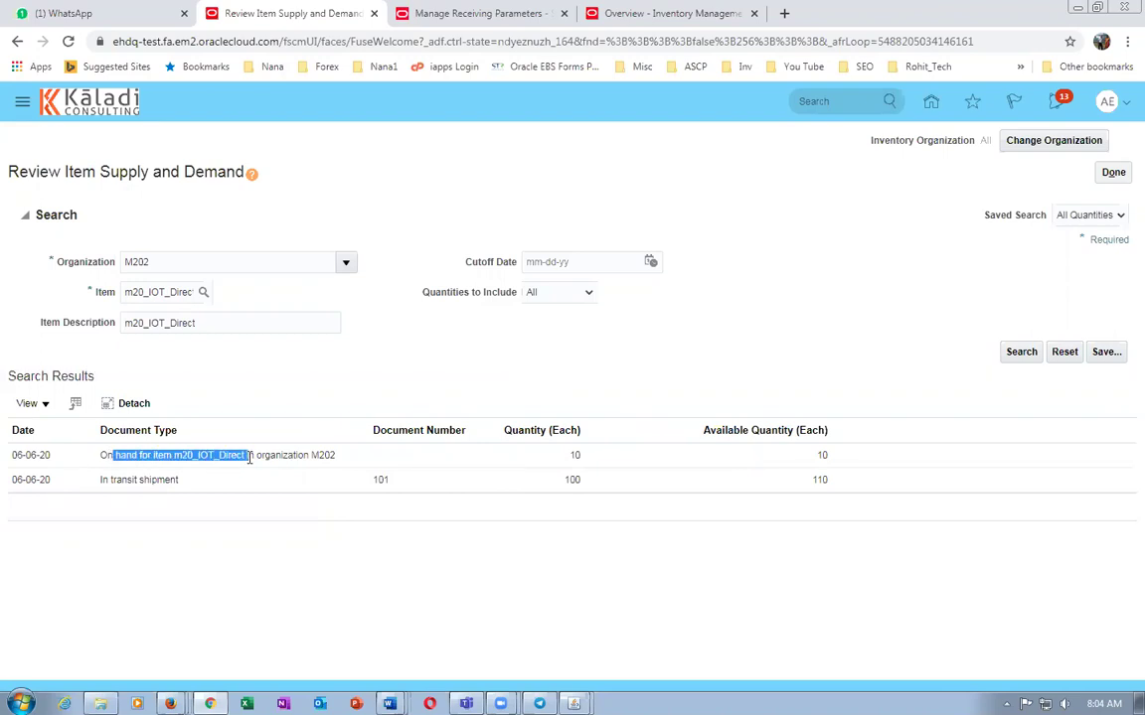
{"action": "left_click", "coordinate": [573, 473]}
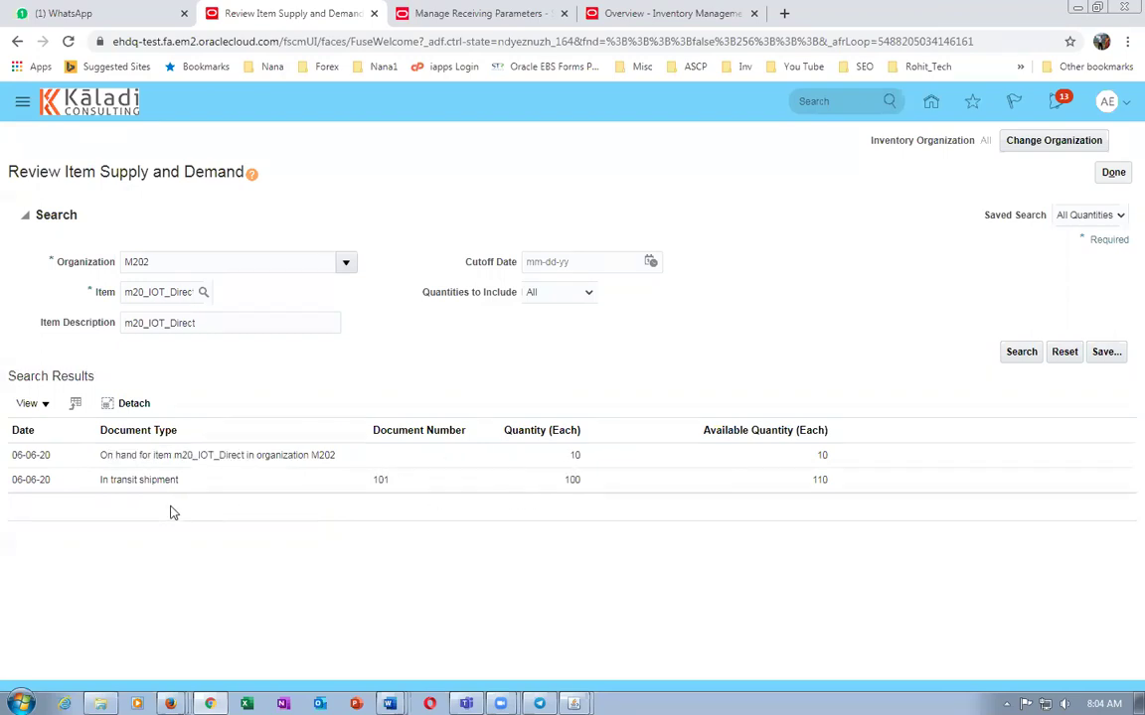
{"action": "left_click_drag", "start_coordinate": [36, 171], "coordinate": [239, 177]}
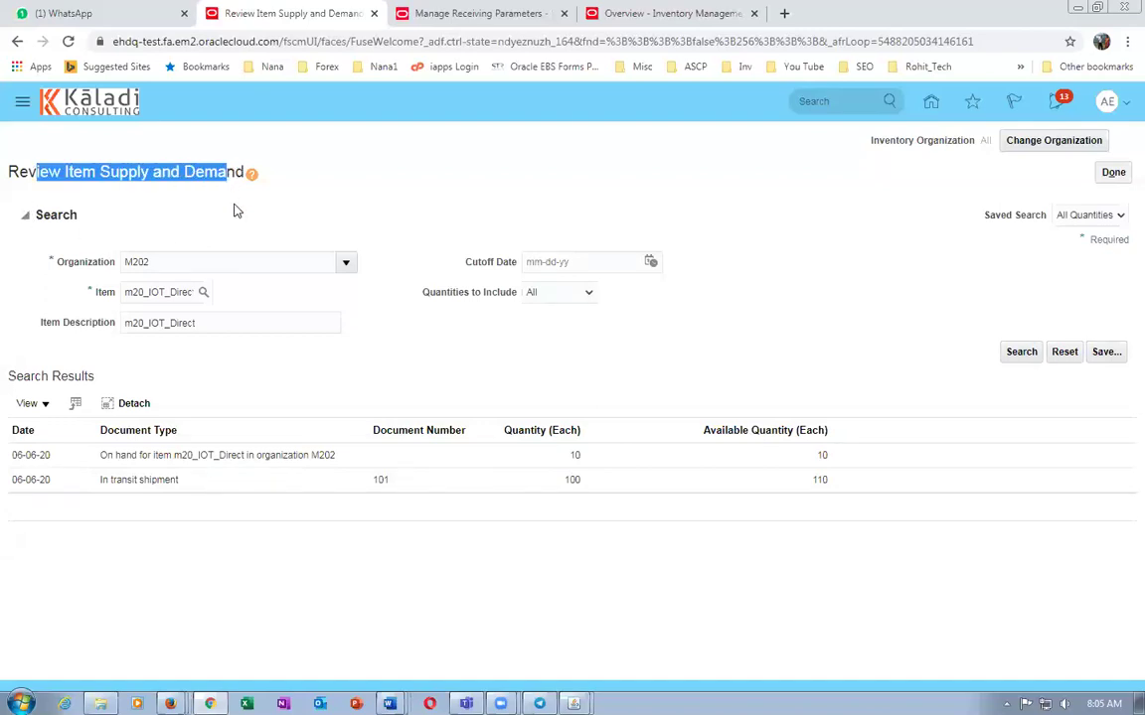
{"action": "left_click", "coordinate": [580, 199]}
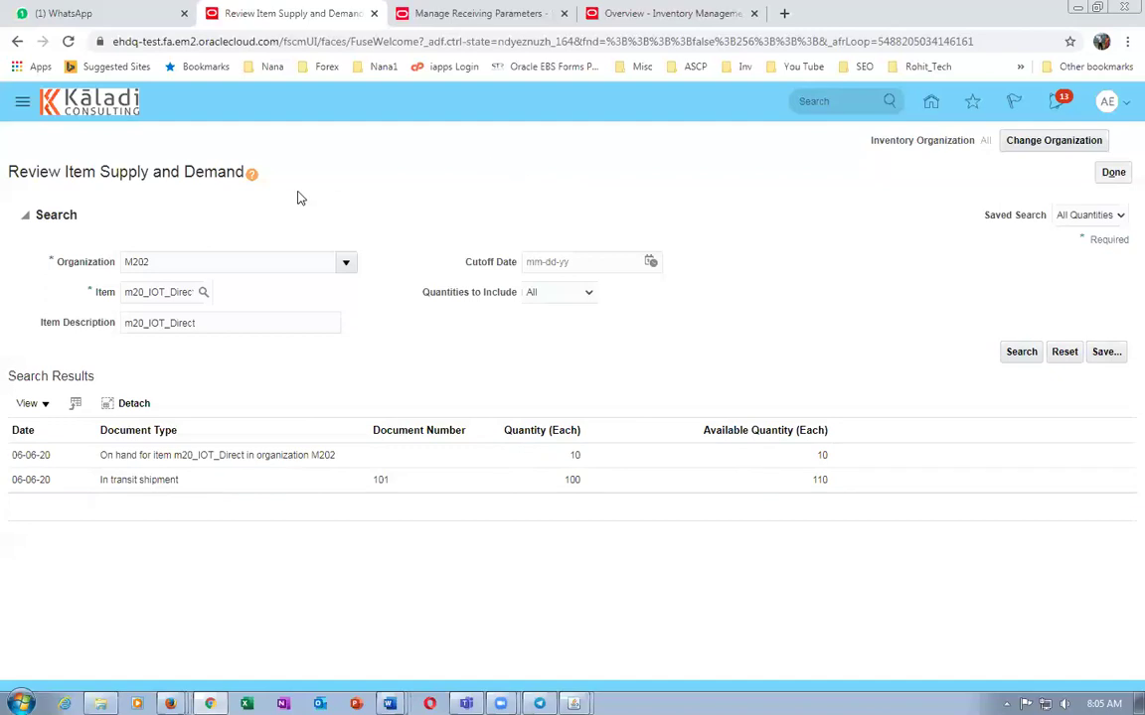
Step: Search all organizations, cancel without choosing one, and close the supply and demand review
{"action": "left_click", "coordinate": [346, 263]}
{"action": "left_click", "coordinate": [140, 502]}
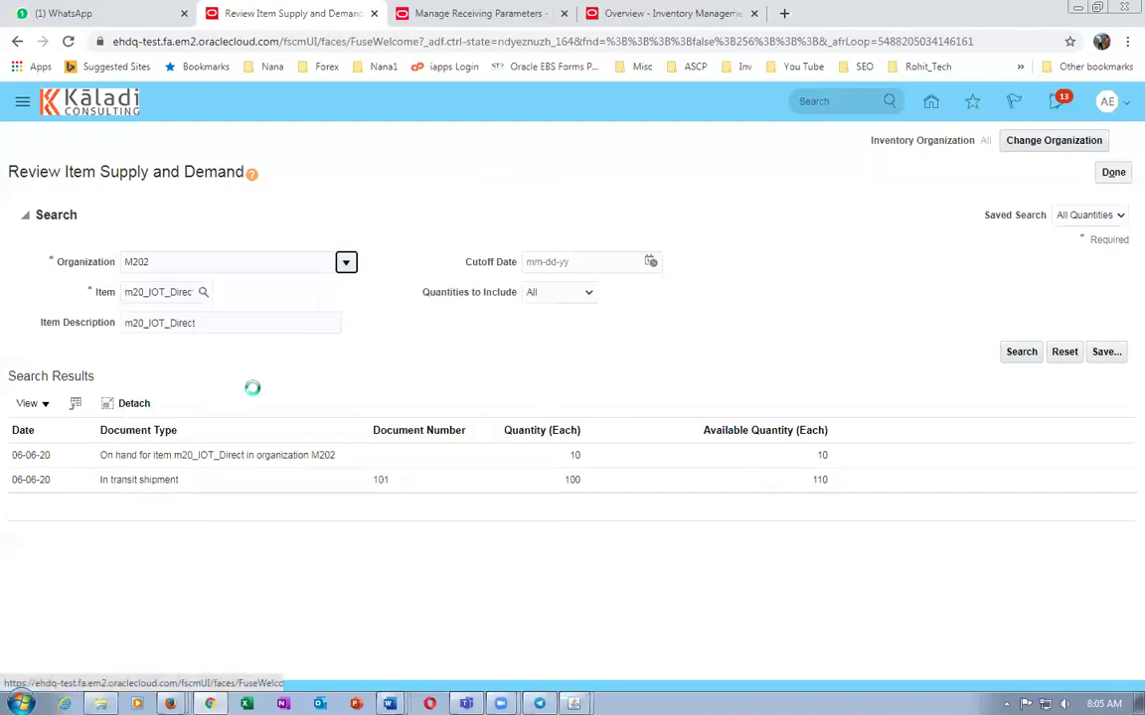
{"action": "double_click", "coordinate": [509, 345]}
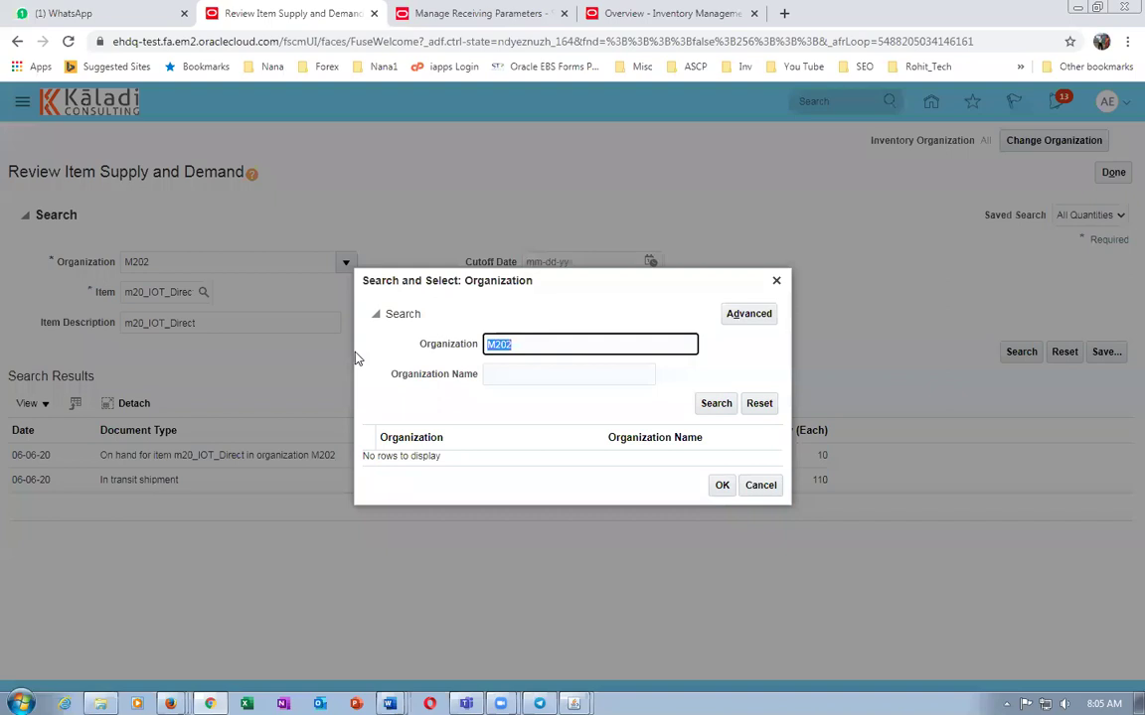
{"action": "type", "text": "All"}
{"action": "left_click", "coordinate": [713, 403]}
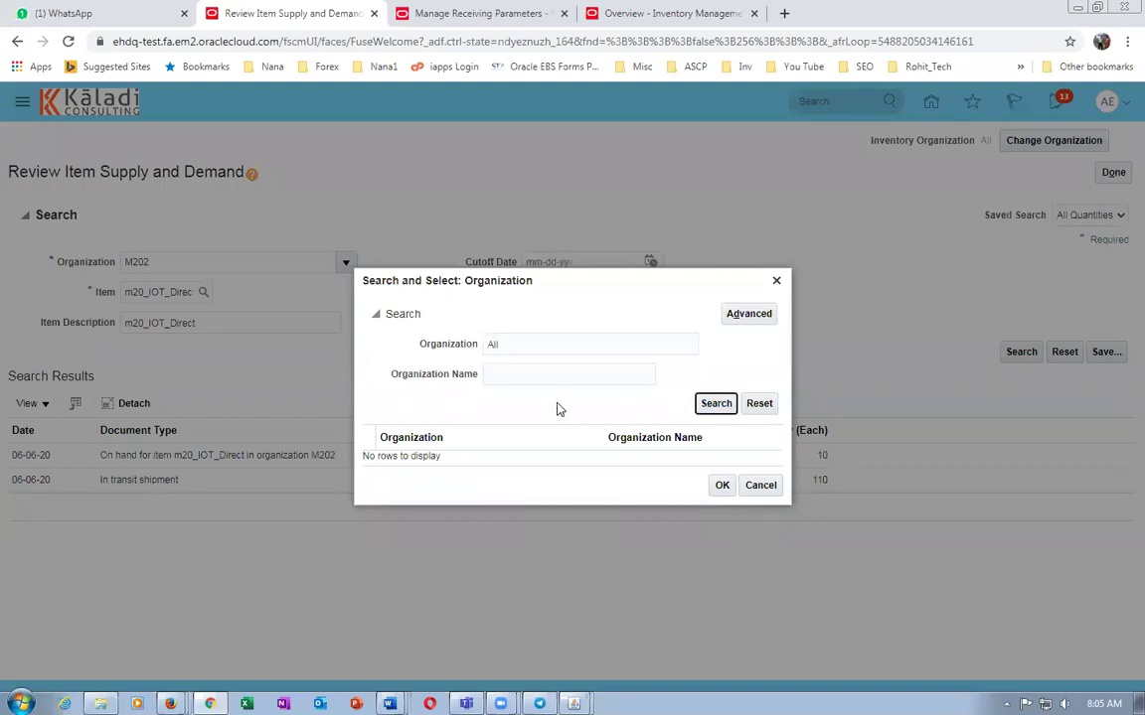
{"action": "left_click", "coordinate": [760, 485]}
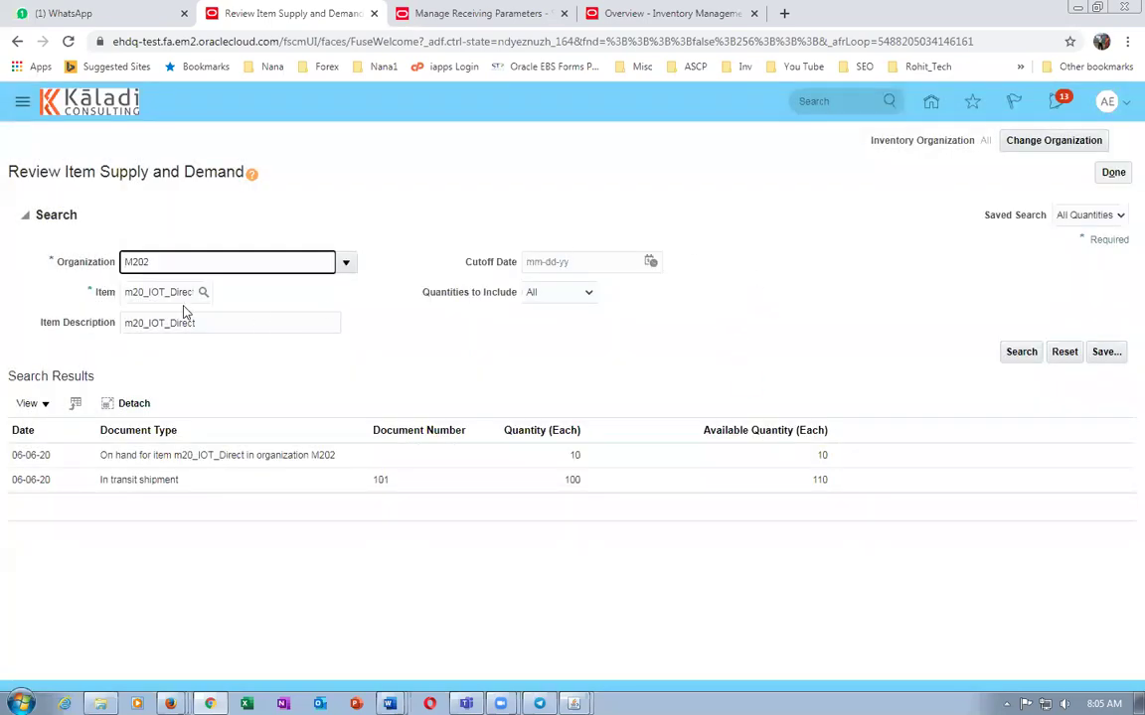
{"action": "left_click_drag", "start_coordinate": [170, 257], "coordinate": [103, 262]}
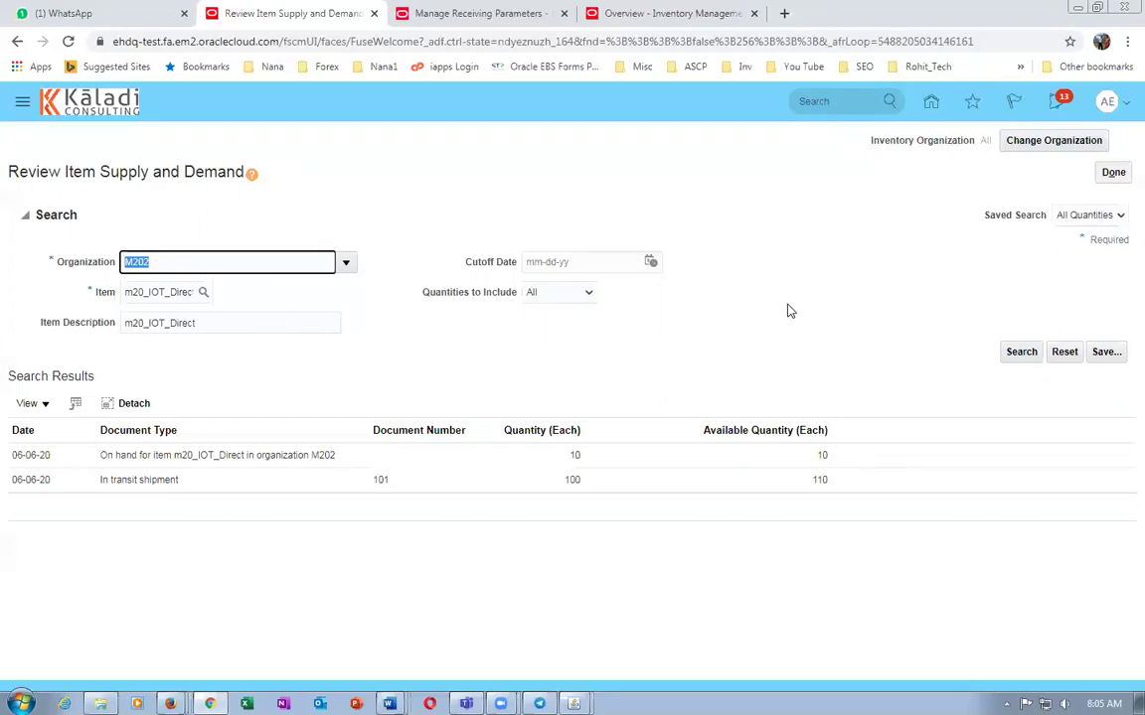
{"action": "left_click", "coordinate": [974, 244]}
{"action": "left_click", "coordinate": [970, 179]}
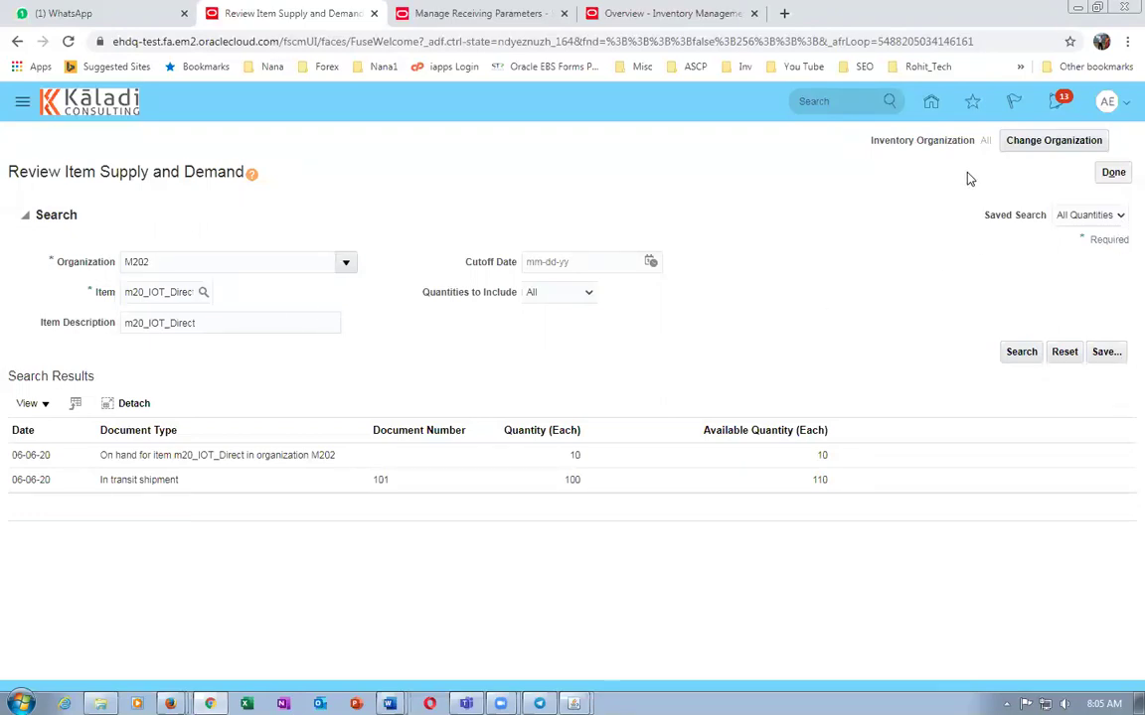
{"action": "left_click", "coordinate": [1112, 173]}
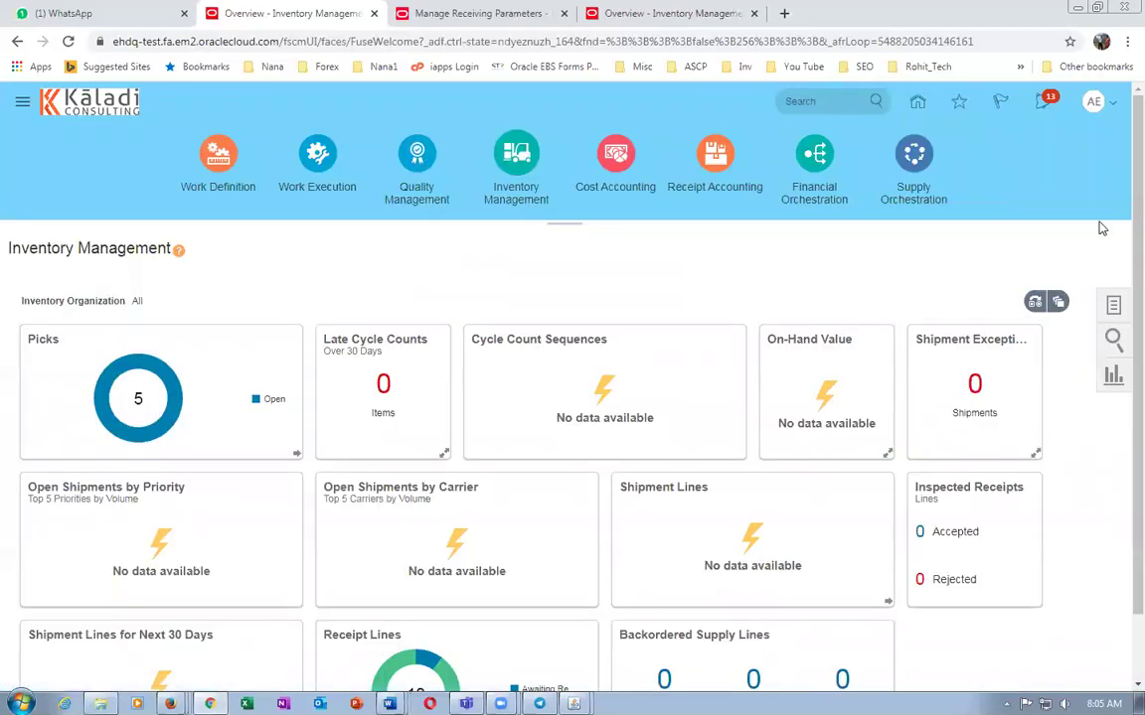
Step: Show Receipts tasks, open Receive Expected Shipments, and start changing the organization to M202
{"action": "left_click", "coordinate": [1112, 305]}
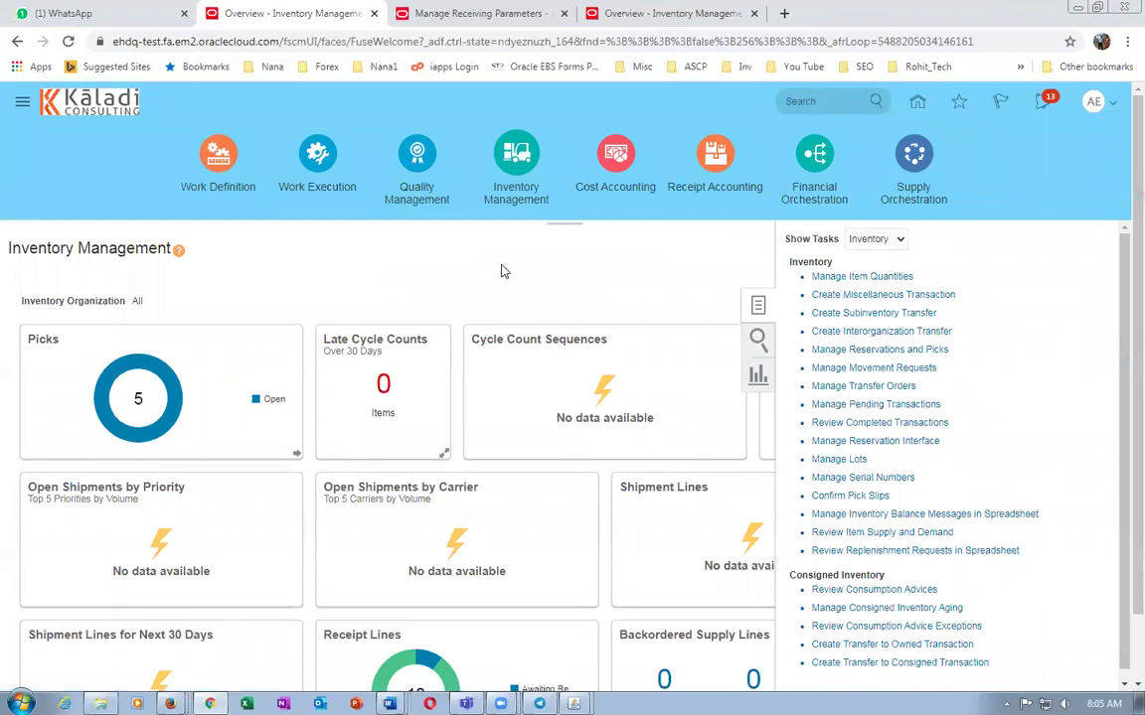
{"action": "left_click", "coordinate": [299, 258]}
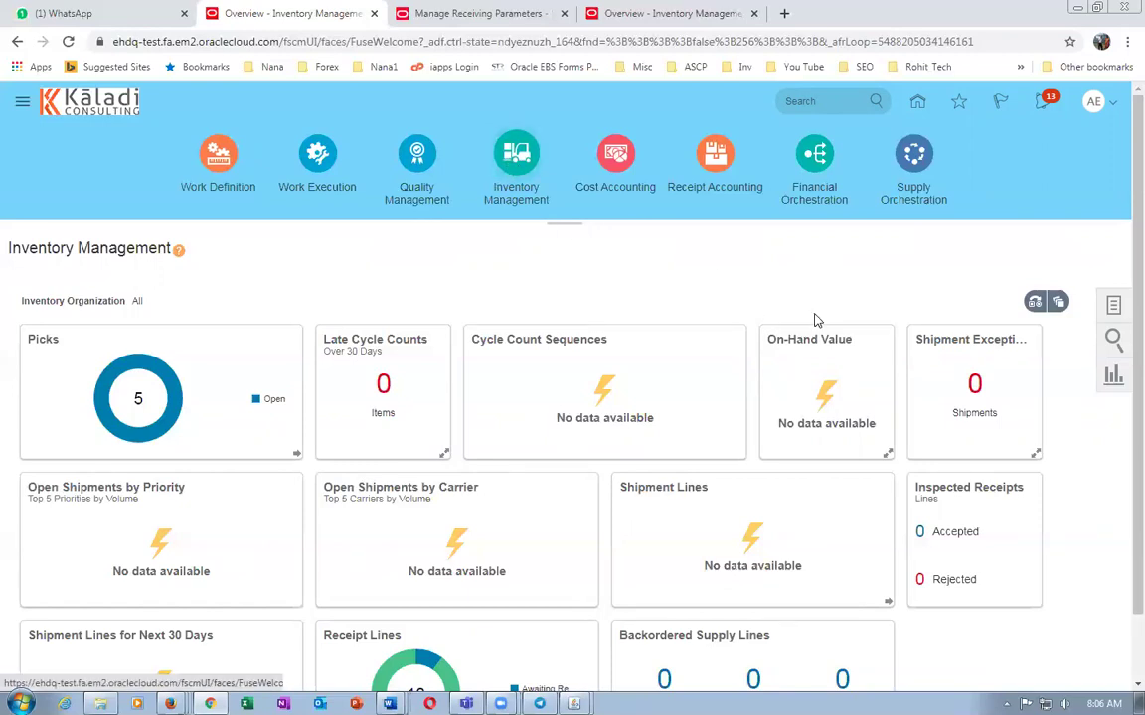
{"action": "left_click", "coordinate": [1112, 306]}
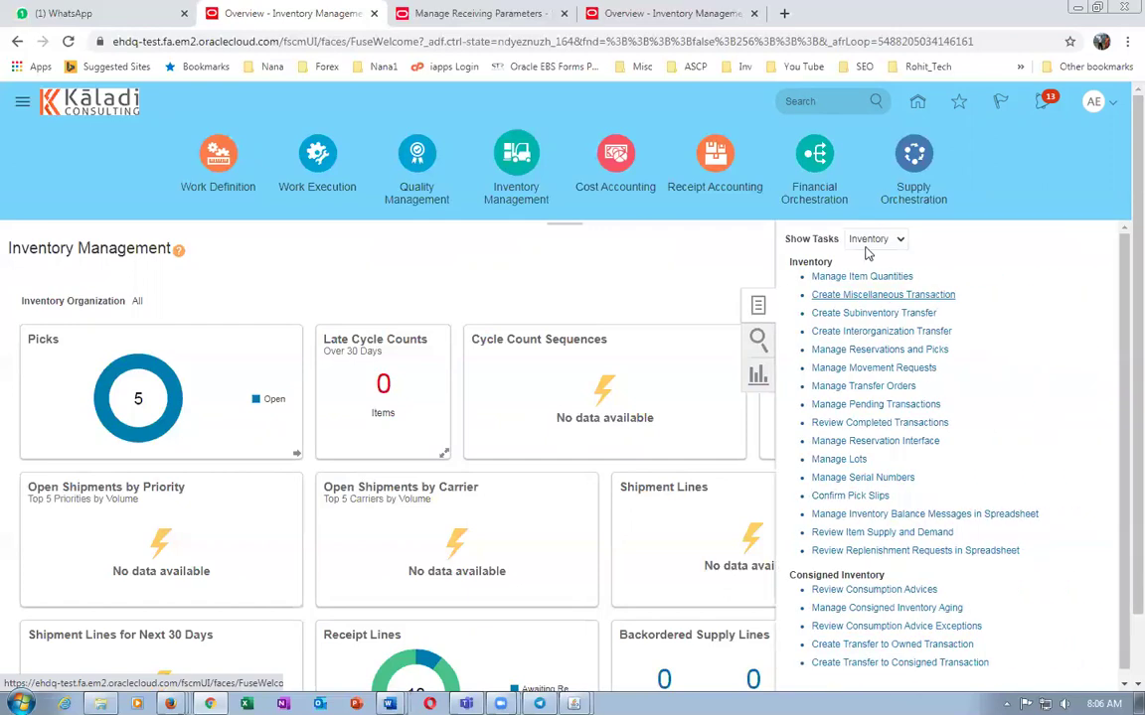
{"action": "left_click", "coordinate": [898, 239]}
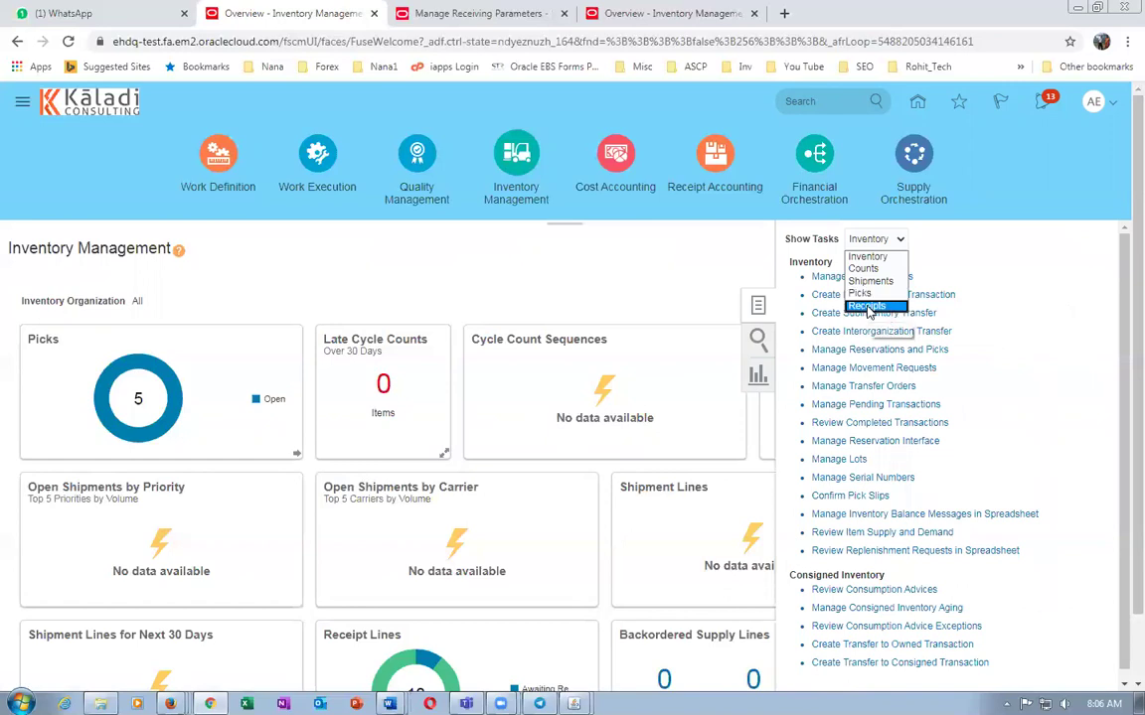
{"action": "left_click", "coordinate": [866, 306]}
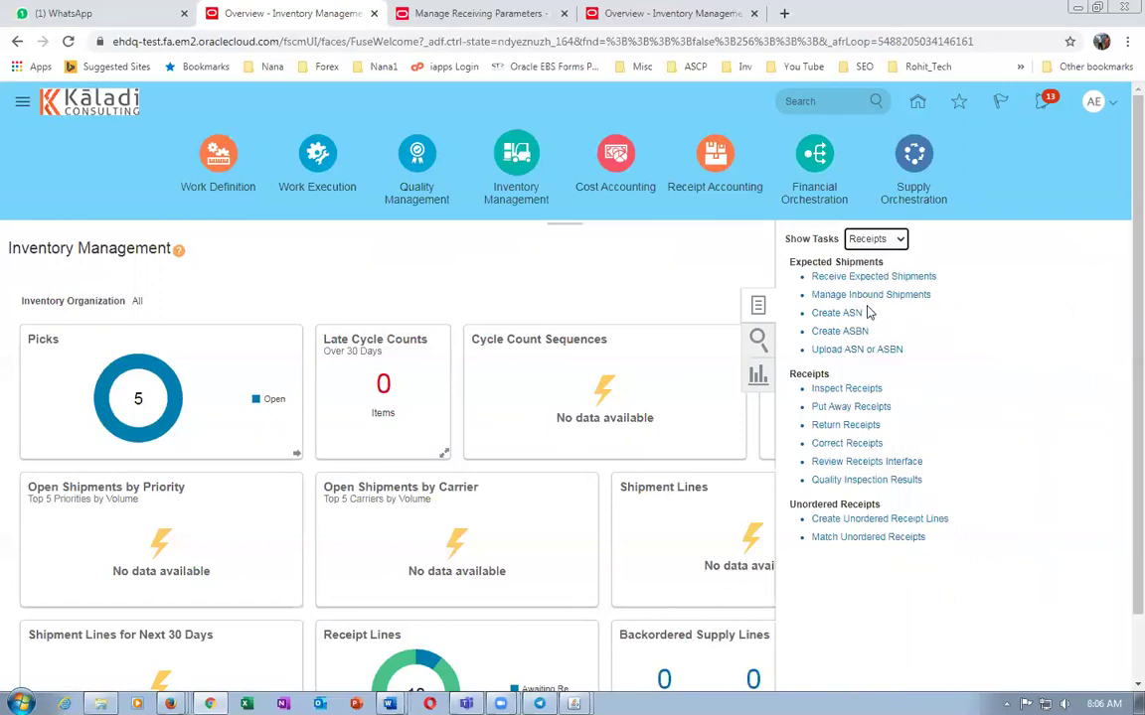
{"action": "left_click", "coordinate": [866, 277]}
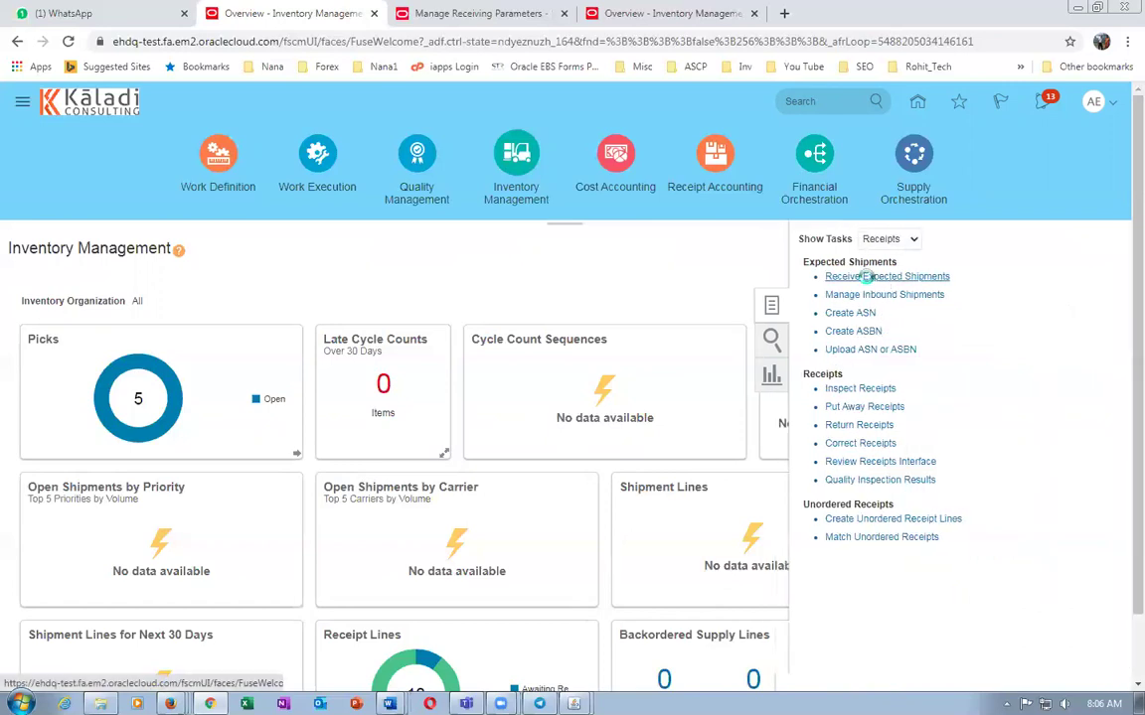
{"action": "left_click", "coordinate": [1039, 147]}
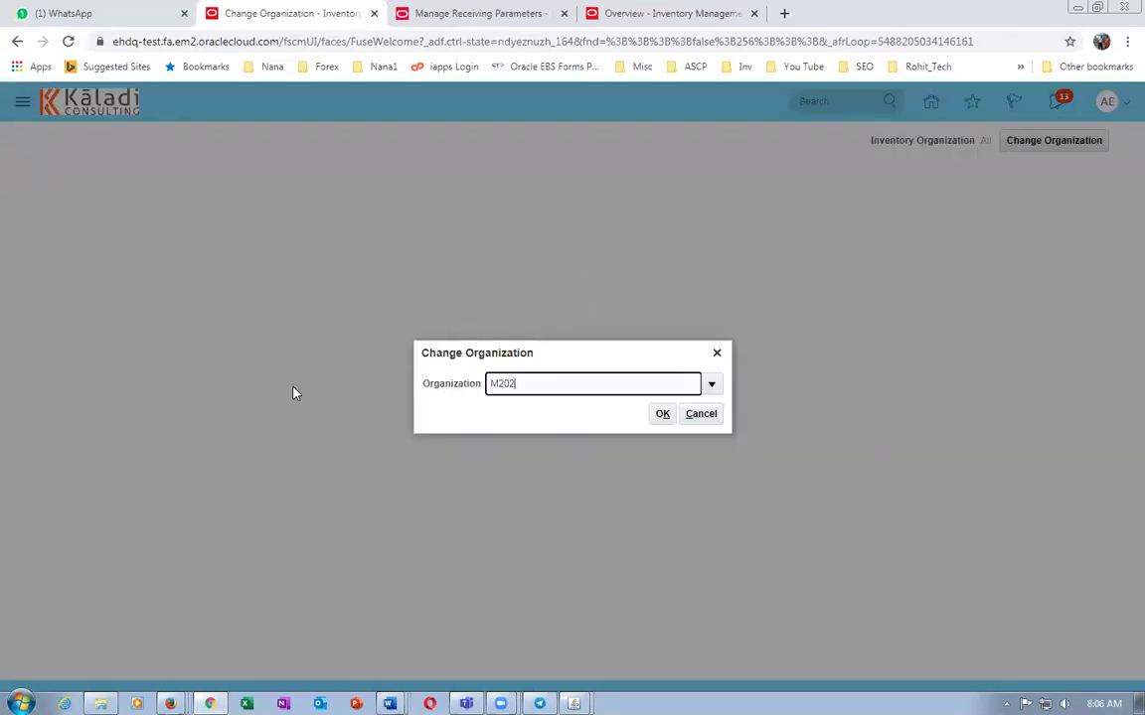
Step: Confirm M202 as the organization, reopen Receive Expected Shipments, then return to the overview
{"action": "left_click", "coordinate": [663, 416]}
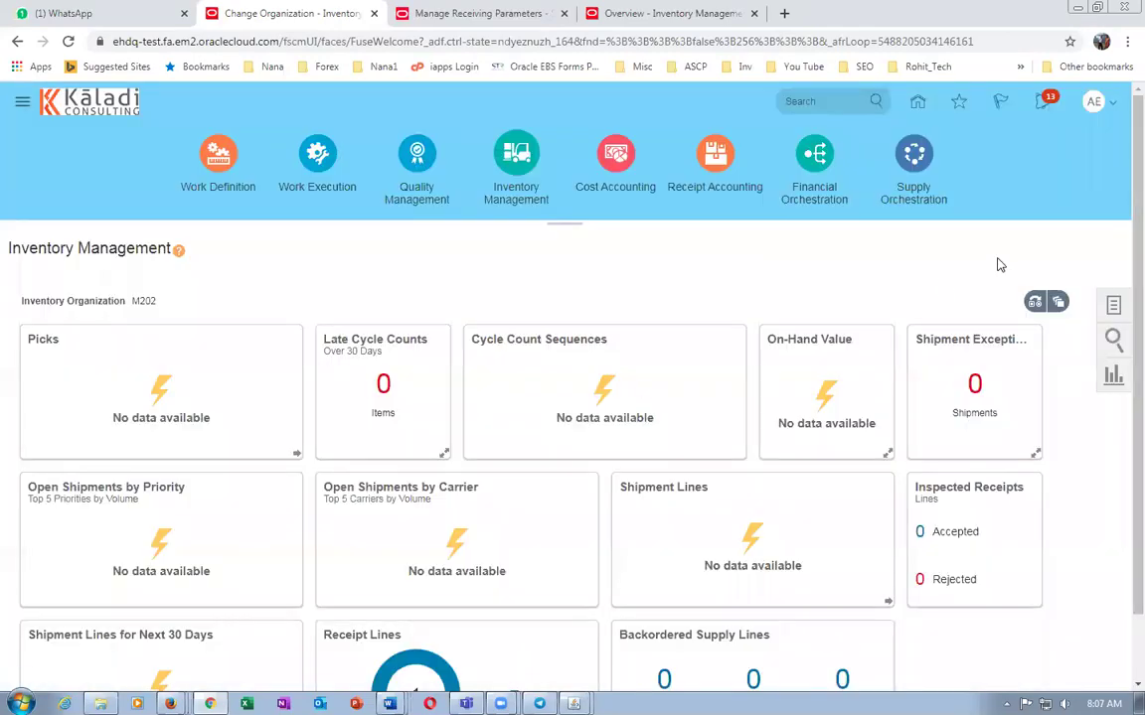
{"action": "left_click", "coordinate": [1114, 308]}
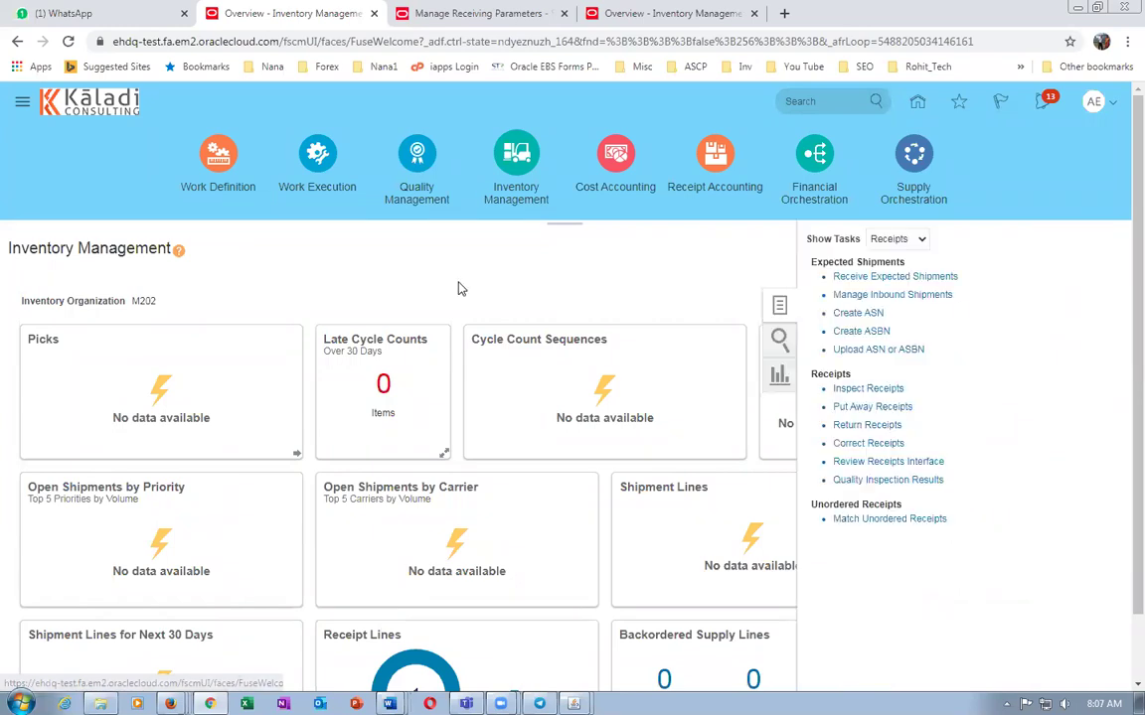
{"action": "left_click", "coordinate": [891, 277]}
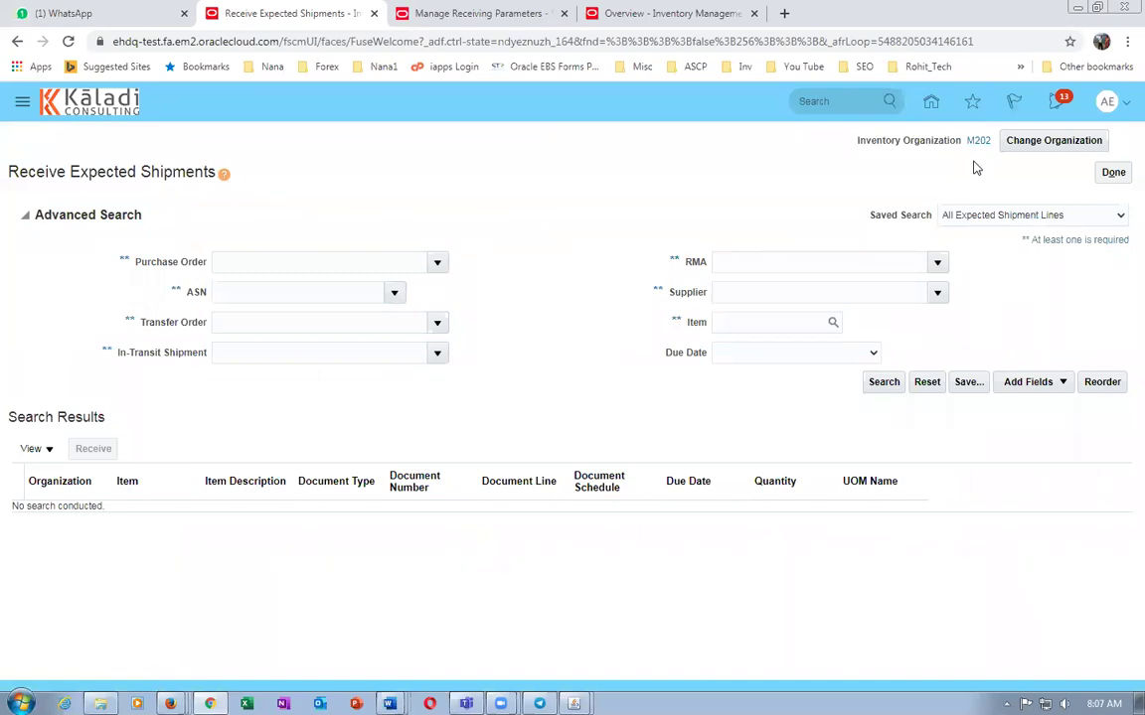
{"action": "left_click", "coordinate": [1116, 173]}
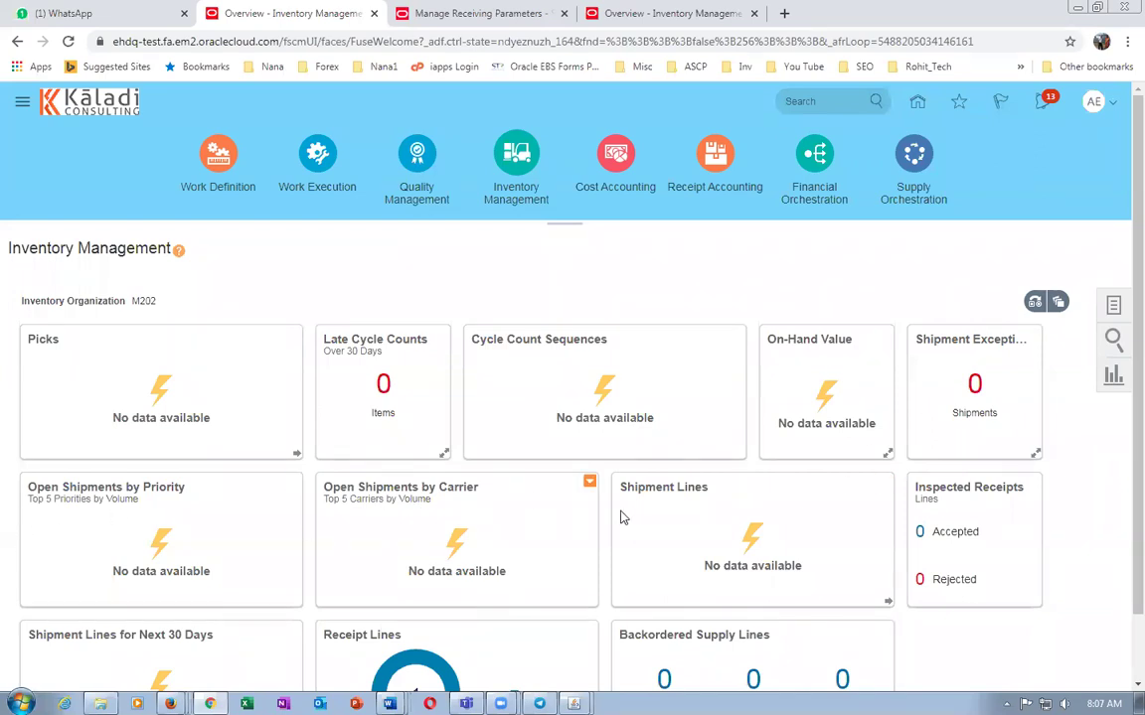
{"action": "scroll", "coordinate": [196, 570], "scroll_direction": "down", "scroll_amount": 1}
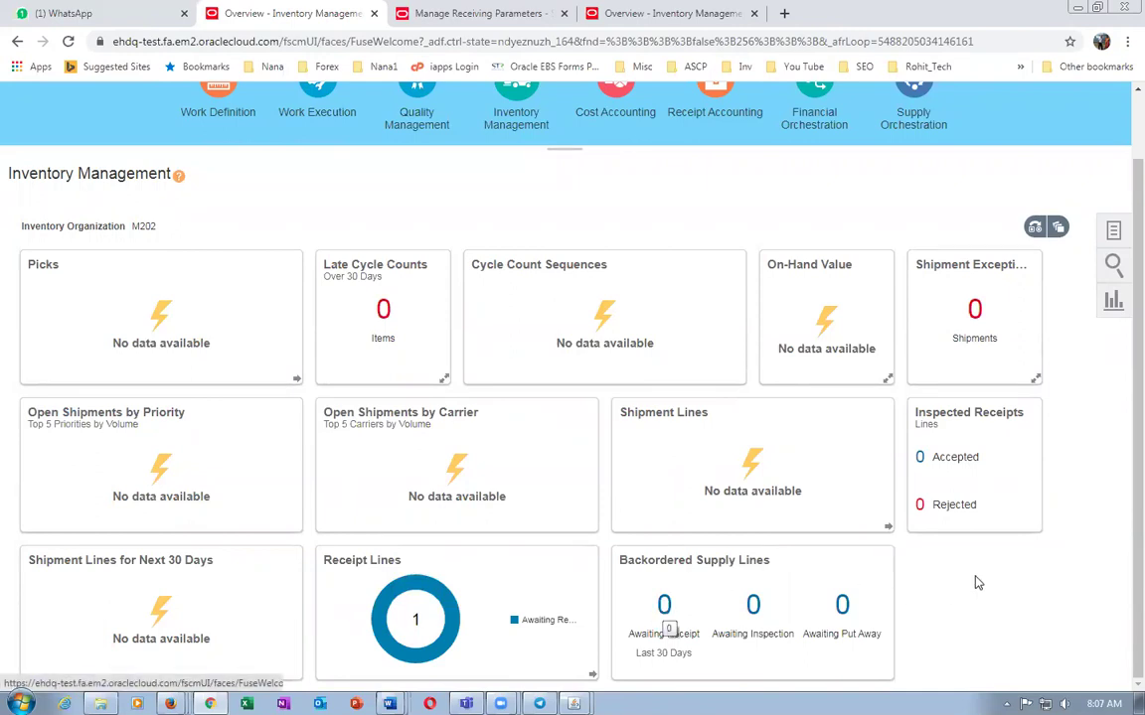
{"action": "left_click", "coordinate": [1112, 231]}
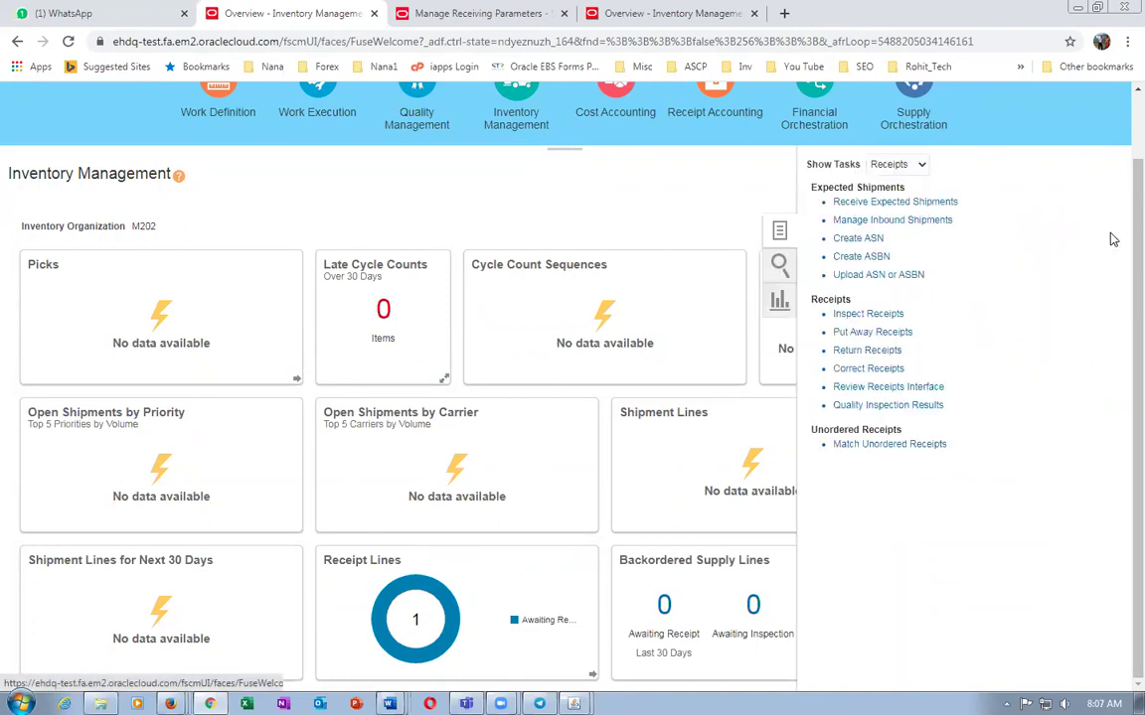
{"action": "left_click", "coordinate": [862, 203]}
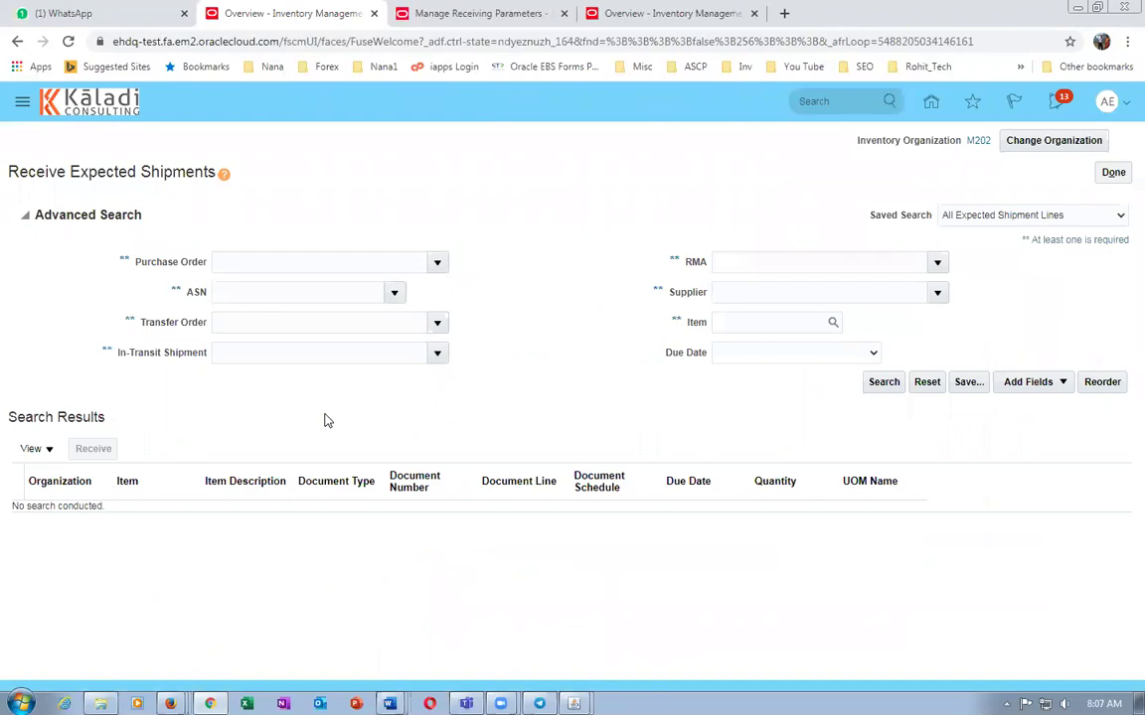
{"action": "left_click", "coordinate": [1113, 172]}
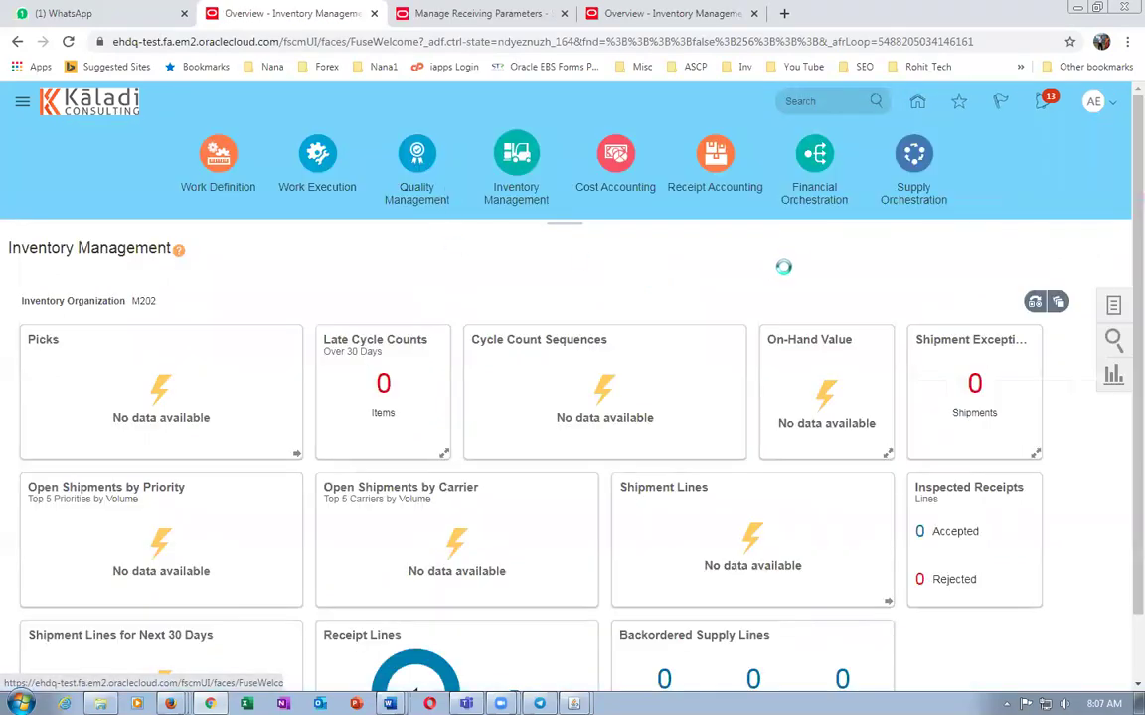
Step: In Setup and Maintenance, search tasks for man%data%access% and open Manage Data Access for Users
{"action": "left_click", "coordinate": [1093, 101]}
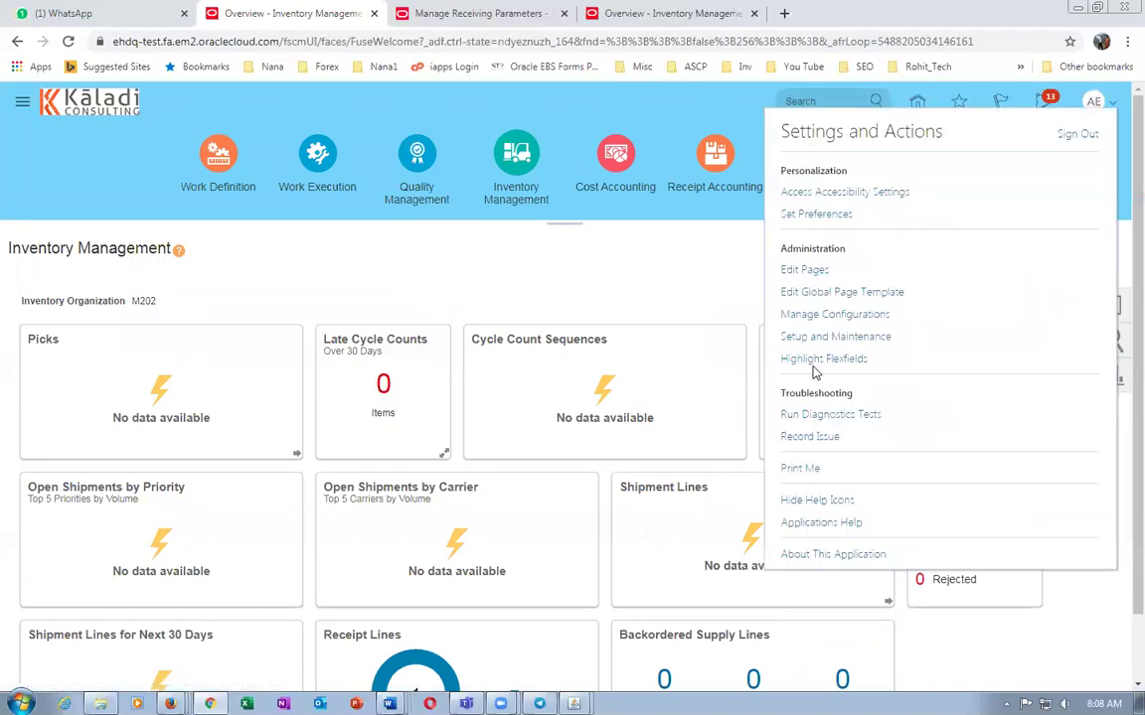
{"action": "left_click", "coordinate": [827, 335]}
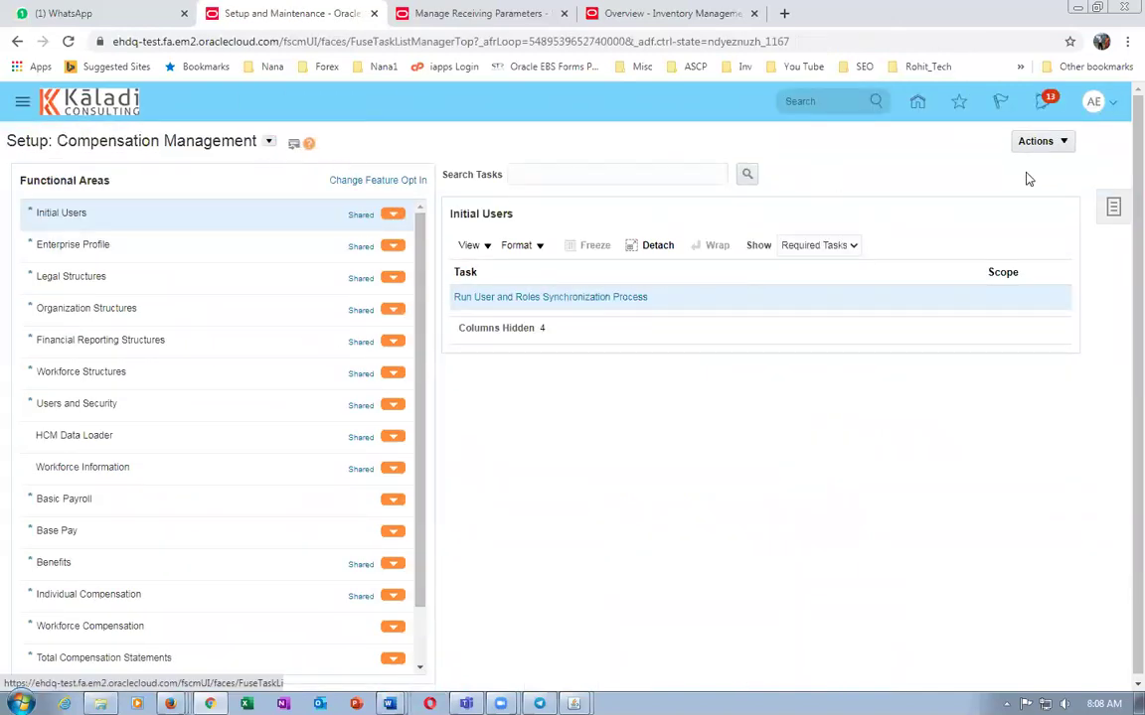
{"action": "left_click", "coordinate": [1113, 208]}
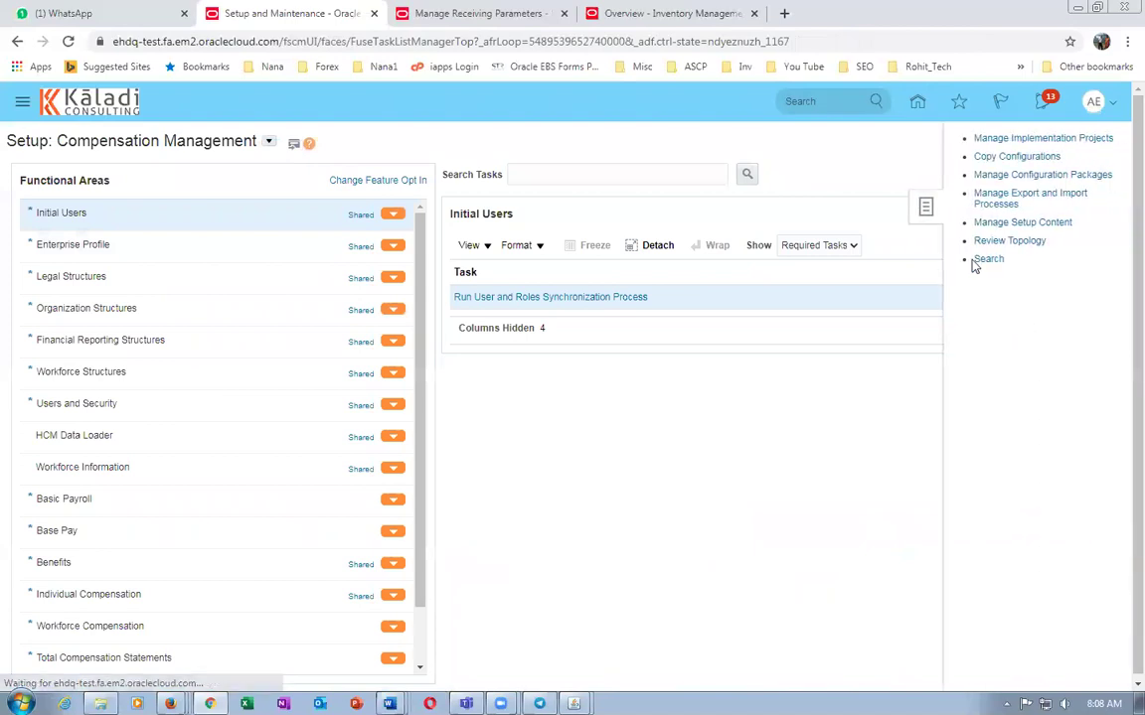
{"action": "left_click", "coordinate": [981, 260]}
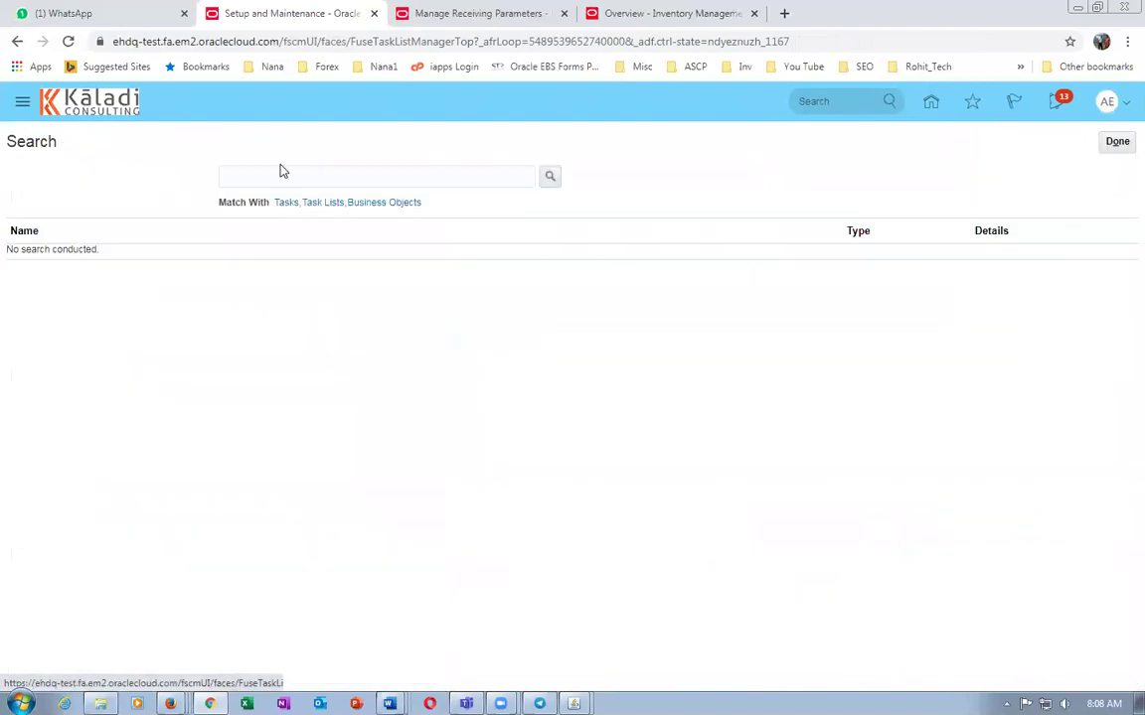
{"action": "left_click", "coordinate": [282, 174]}
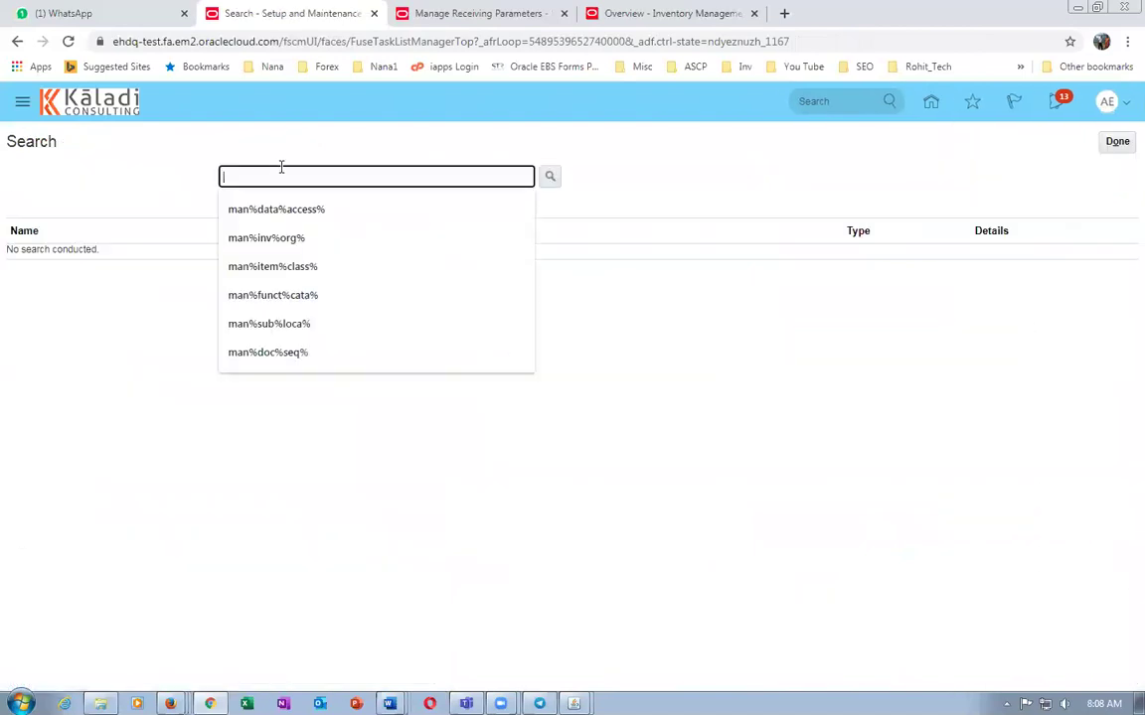
{"action": "type", "text": "man%data"}
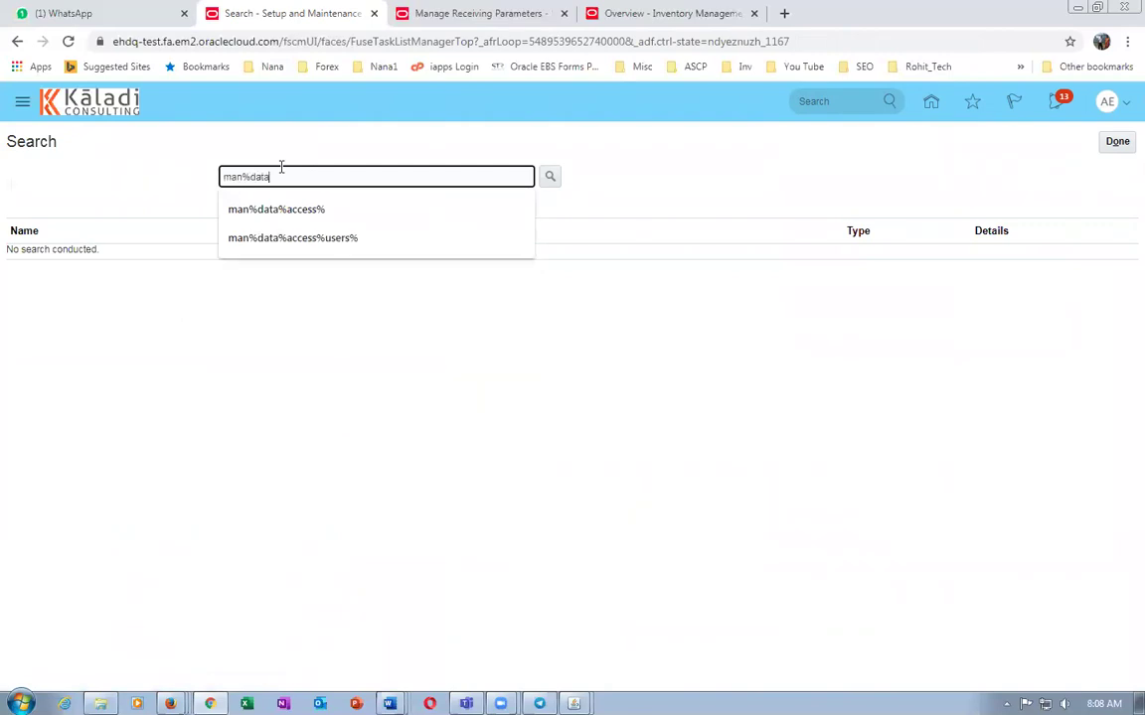
{"action": "type", "text": "%access%"}
{"action": "key", "text": "Return"}
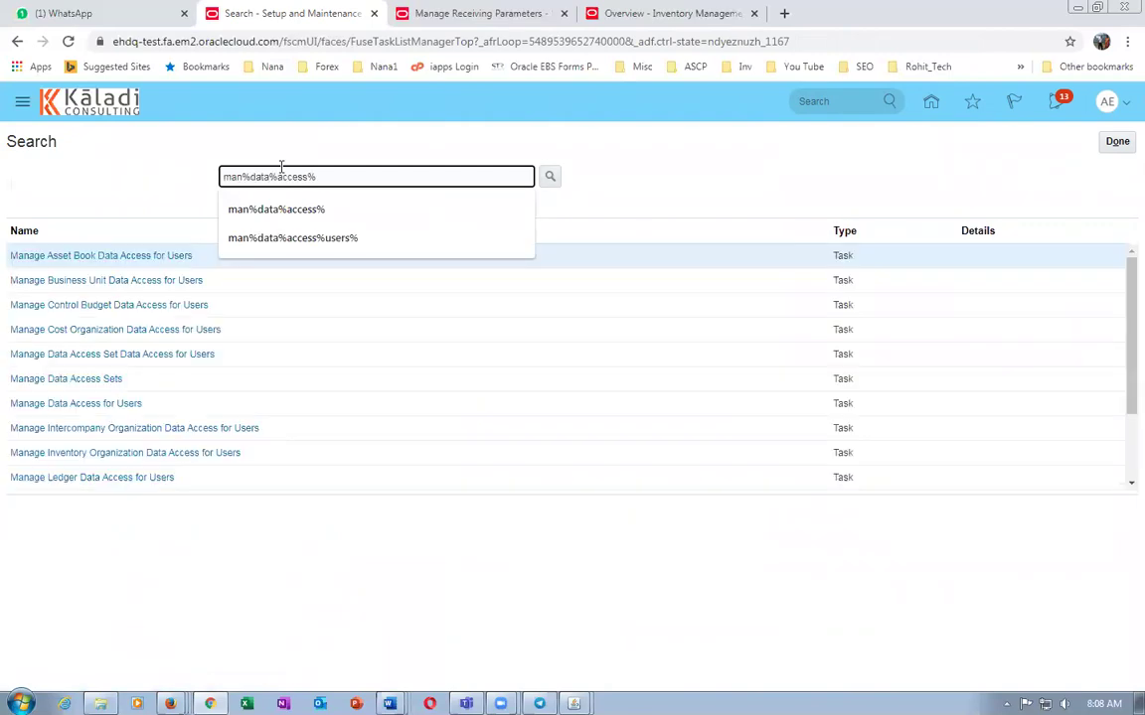
{"action": "left_click", "coordinate": [103, 404]}
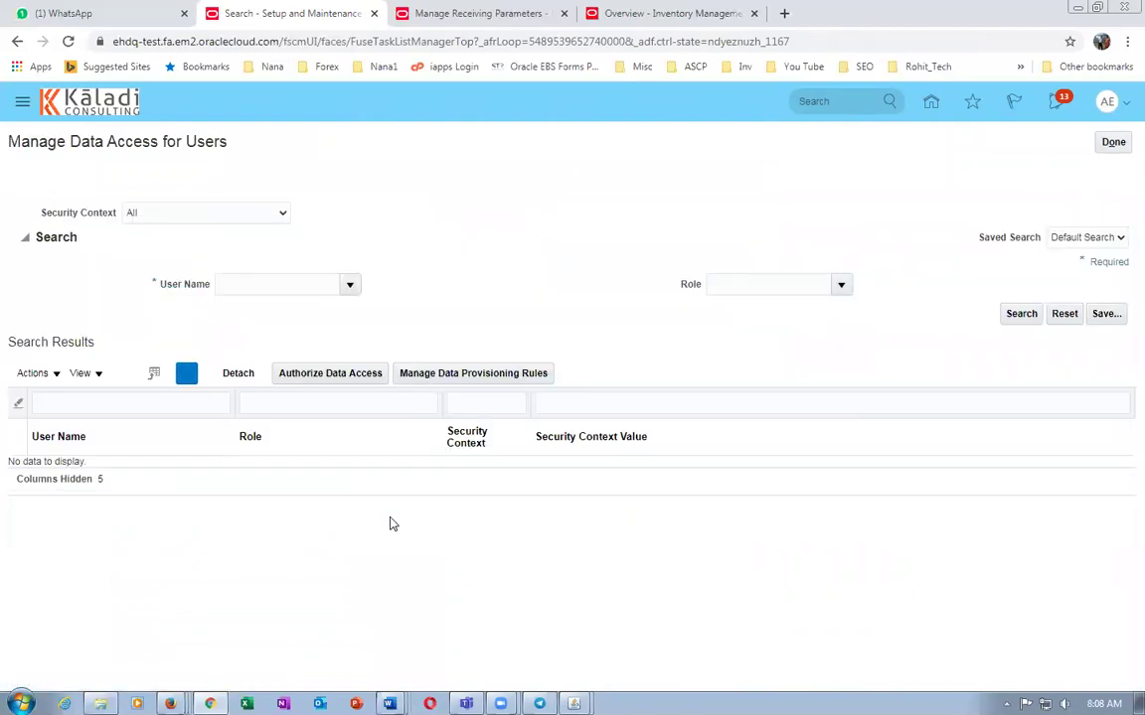
Step: Search the user's Receiving Agent data access, then switch to M202's receiving parameters
{"action": "left_click", "coordinate": [165, 184]}
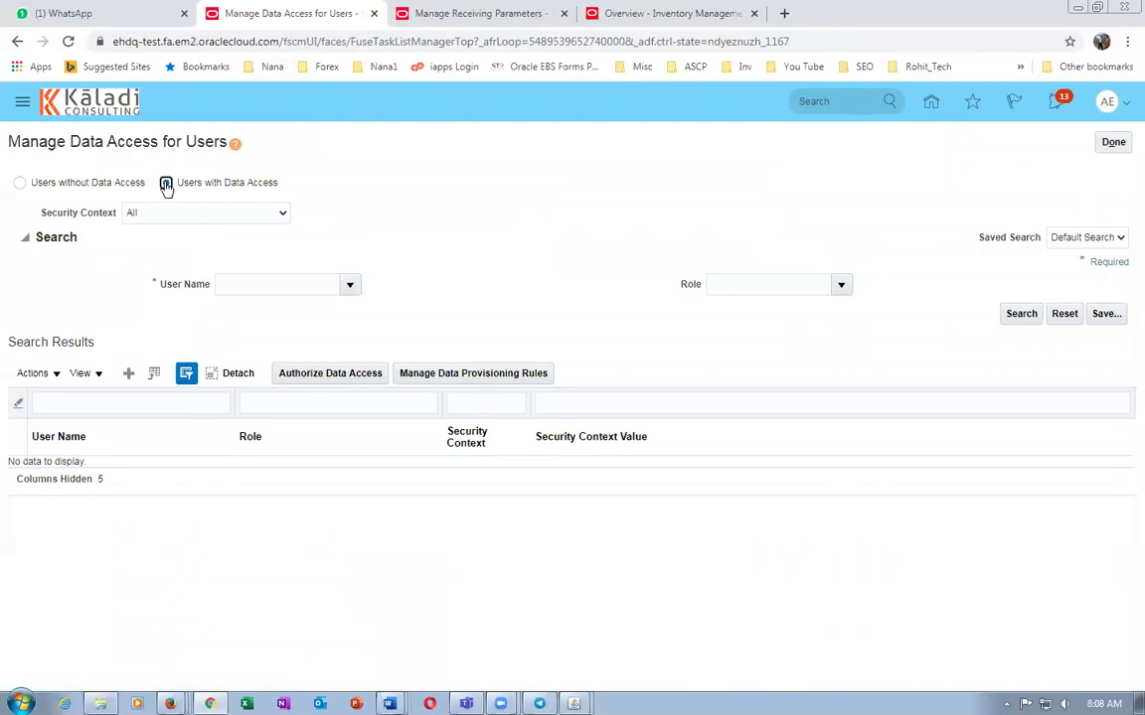
{"action": "left_click", "coordinate": [243, 286]}
{"action": "type", "text": "a0"}
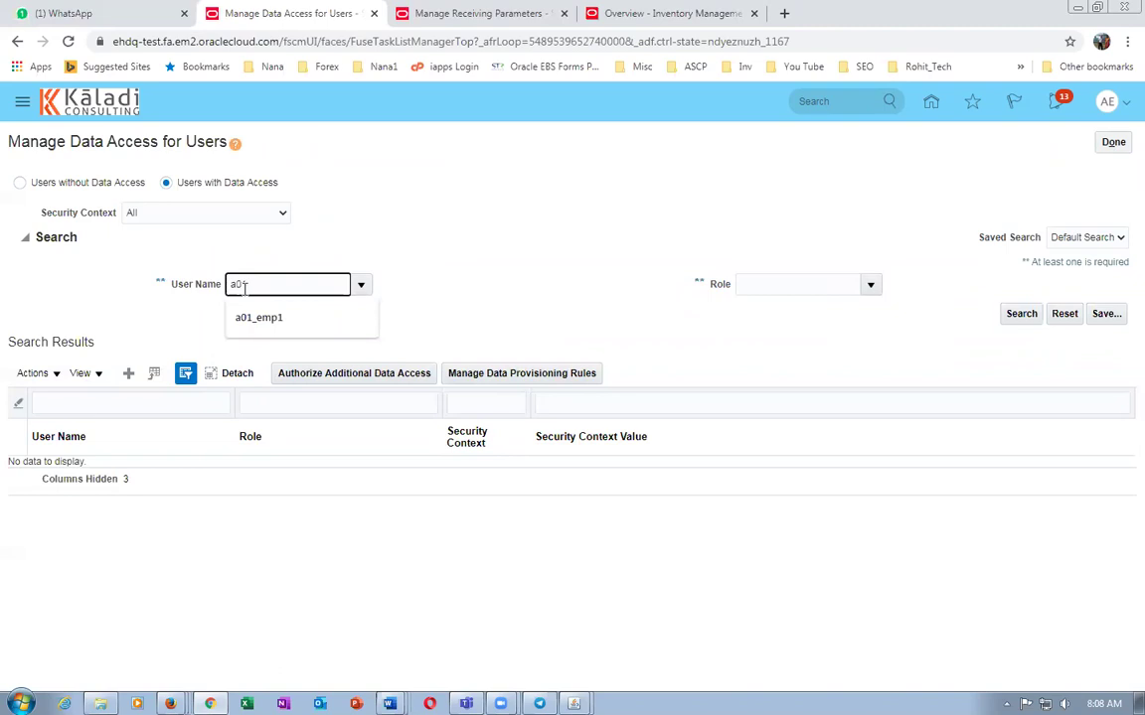
{"action": "left_click", "coordinate": [294, 317]}
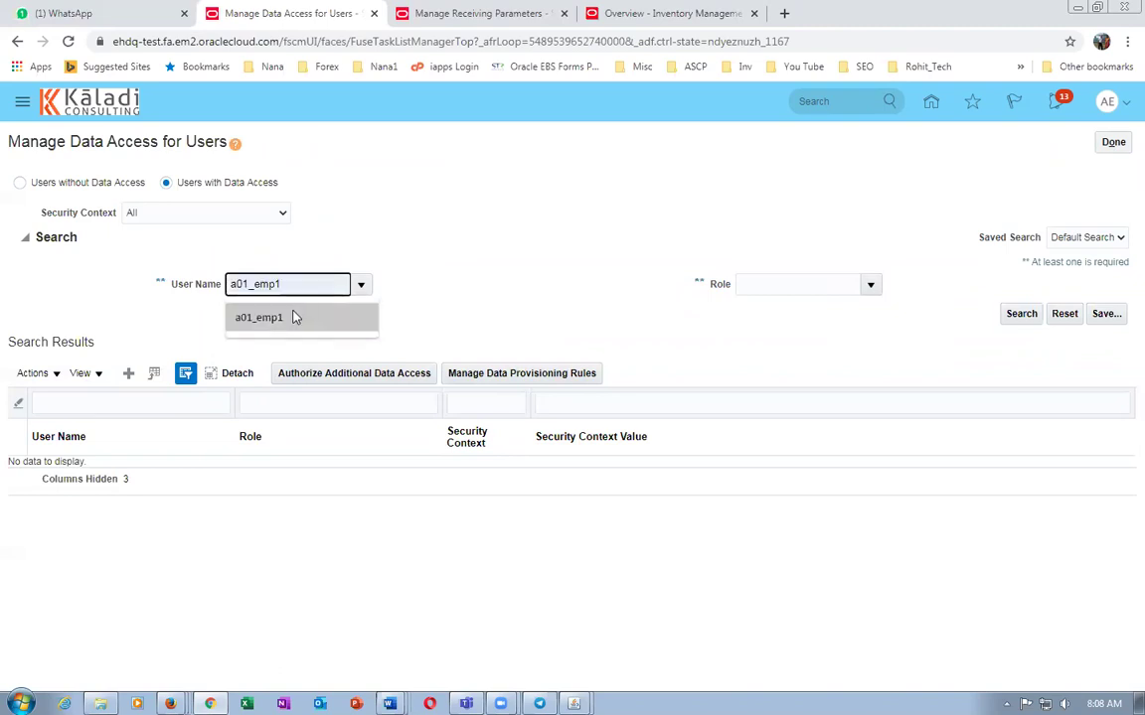
{"action": "left_click", "coordinate": [795, 285]}
{"action": "type", "text": "rec"}
{"action": "key", "text": "Tab"}
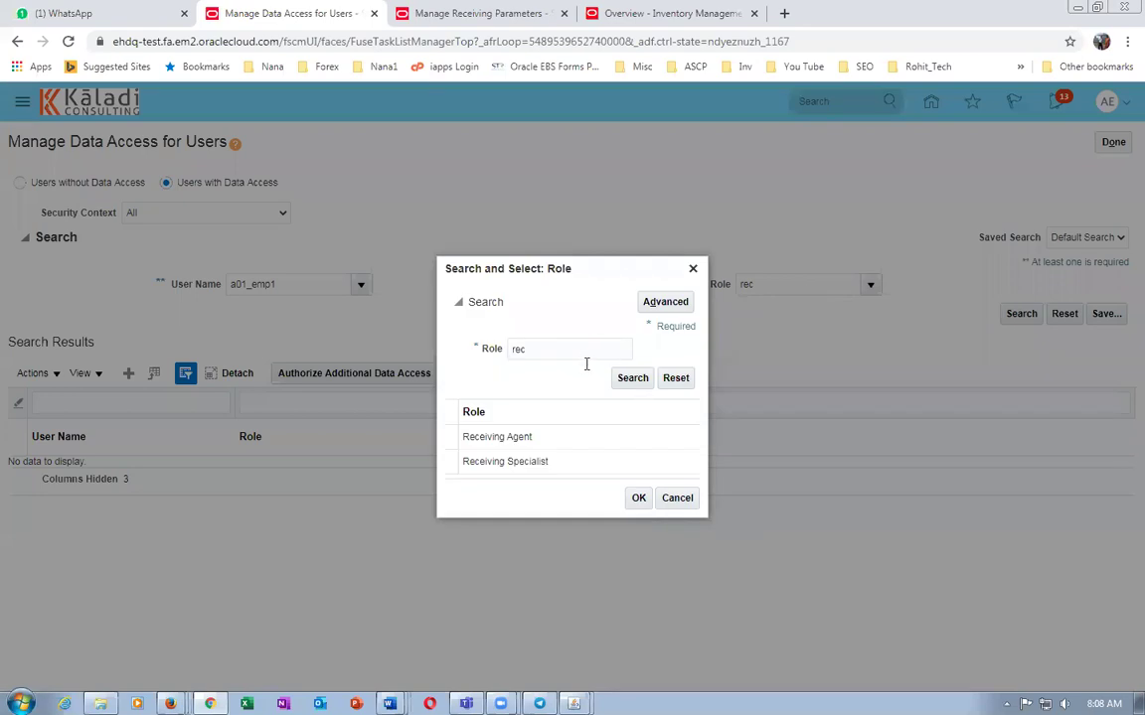
{"action": "left_click", "coordinate": [545, 438]}
{"action": "left_click", "coordinate": [638, 498]}
{"action": "left_click", "coordinate": [1022, 316]}
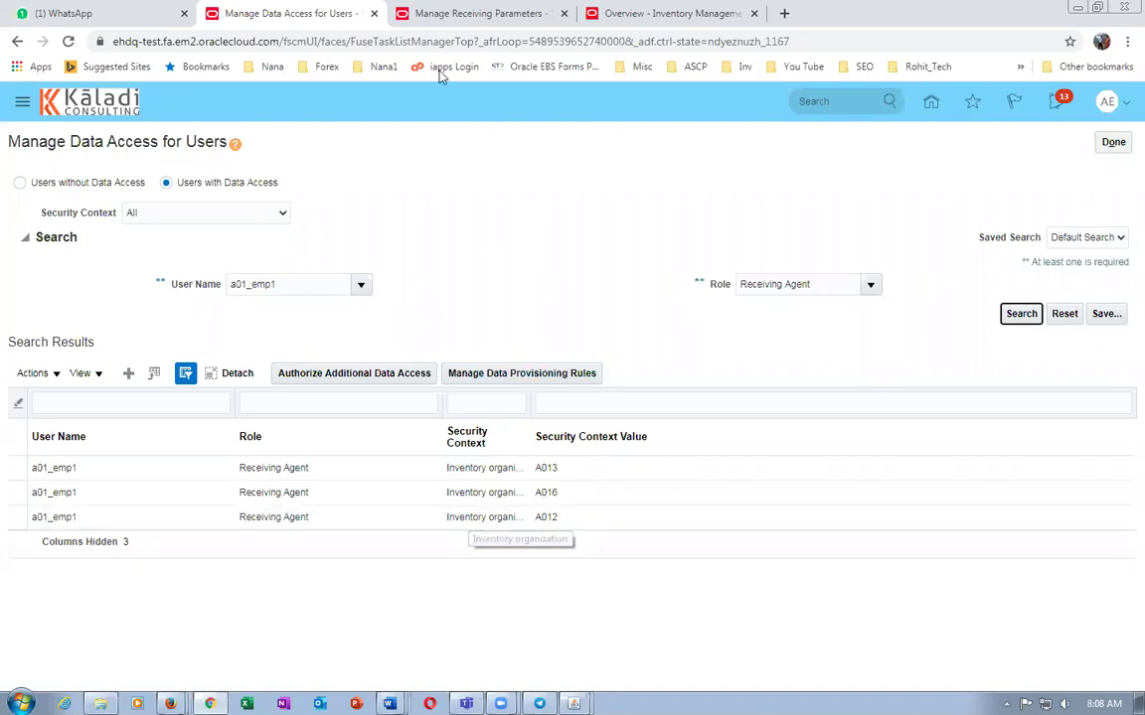
{"action": "left_click", "coordinate": [481, 14]}
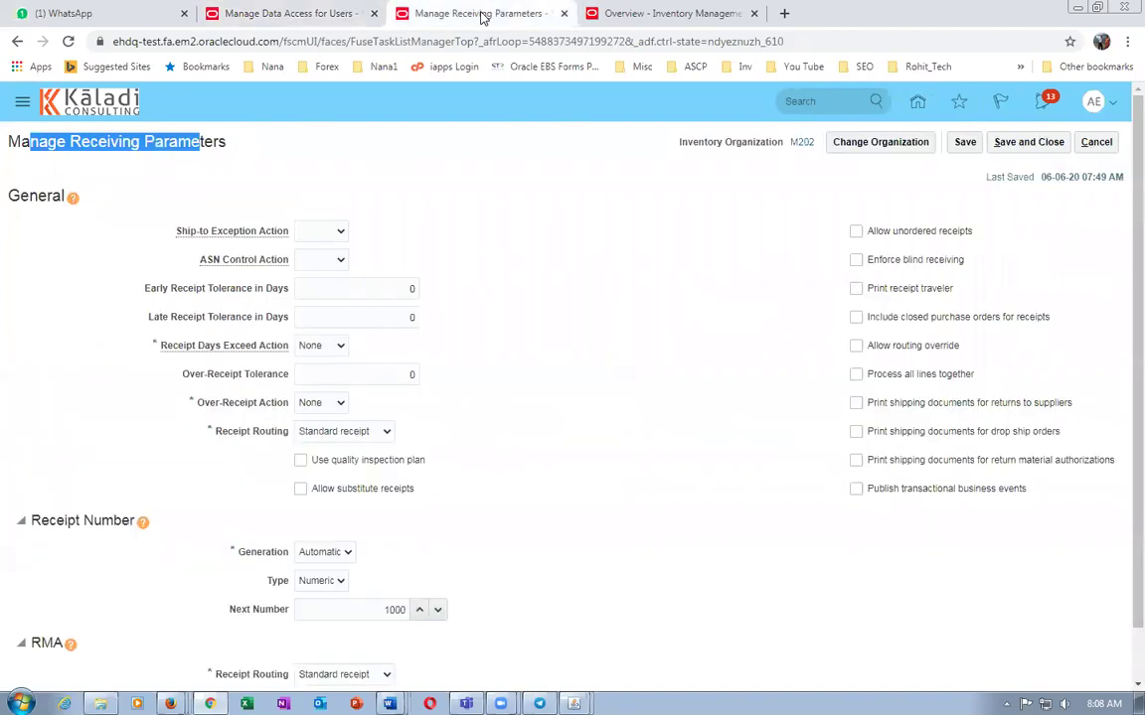
Step: Cancel receiving parameters, open Inventory Management from Supply Chain Execution, and bring up the Inv_Day 3 folder
{"action": "left_click", "coordinate": [1095, 142]}
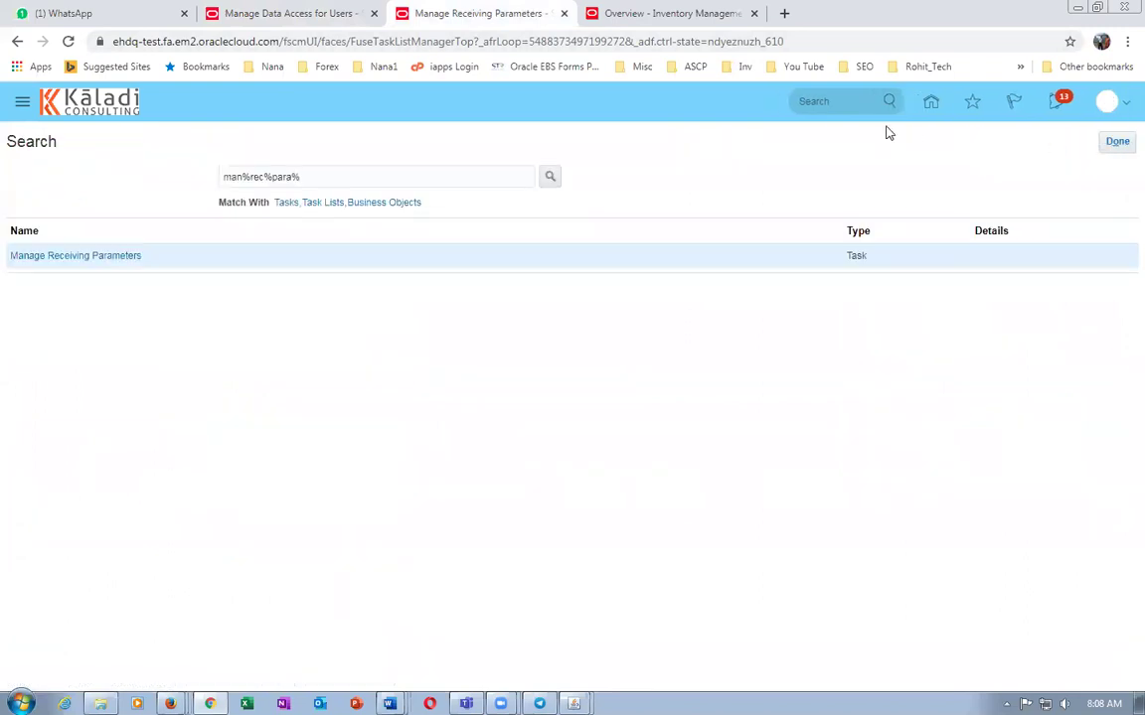
{"action": "left_click", "coordinate": [932, 103]}
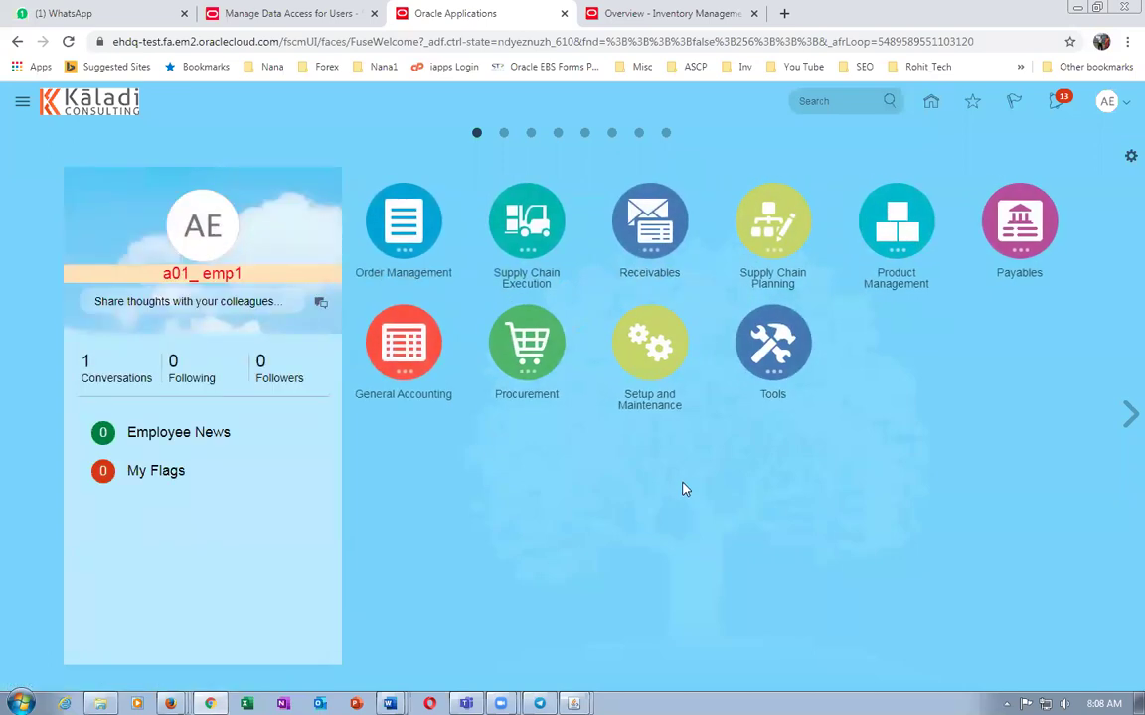
{"action": "left_click", "coordinate": [523, 226]}
{"action": "left_click", "coordinate": [513, 318]}
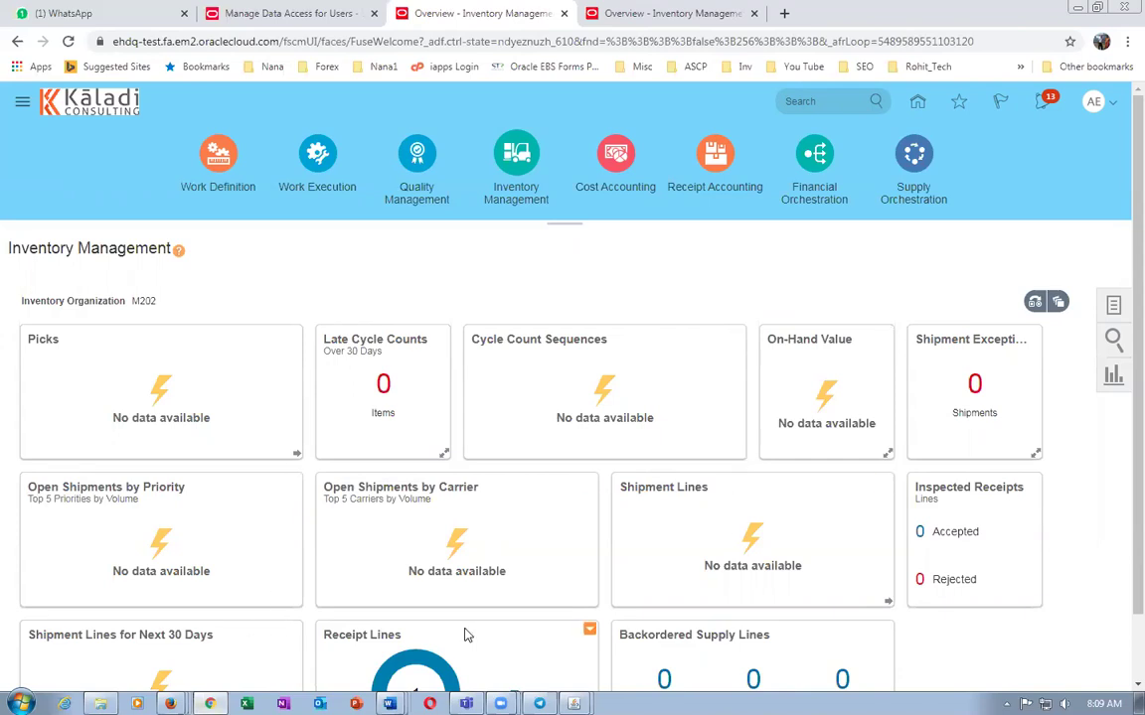
{"action": "left_click", "coordinate": [101, 704]}
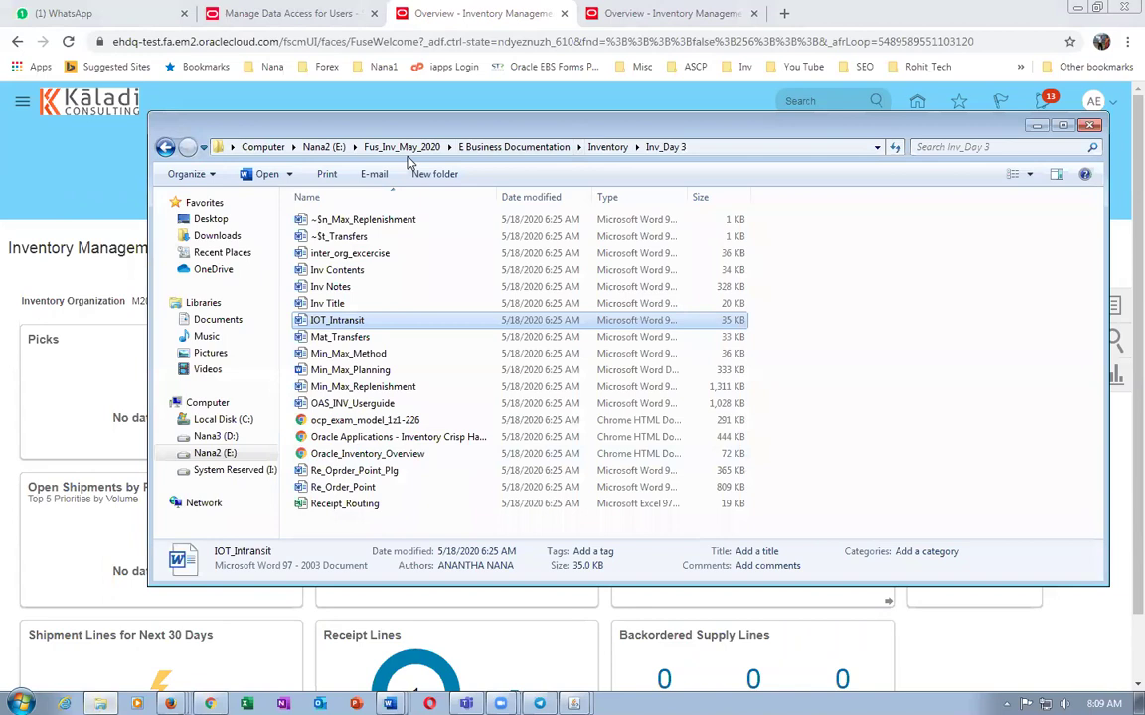
Step: Go up to Fus_Inv_May_2020 and open the Fusion_Inventory_Documentation folder
{"action": "left_click", "coordinate": [402, 147]}
{"action": "left_click", "coordinate": [391, 239]}
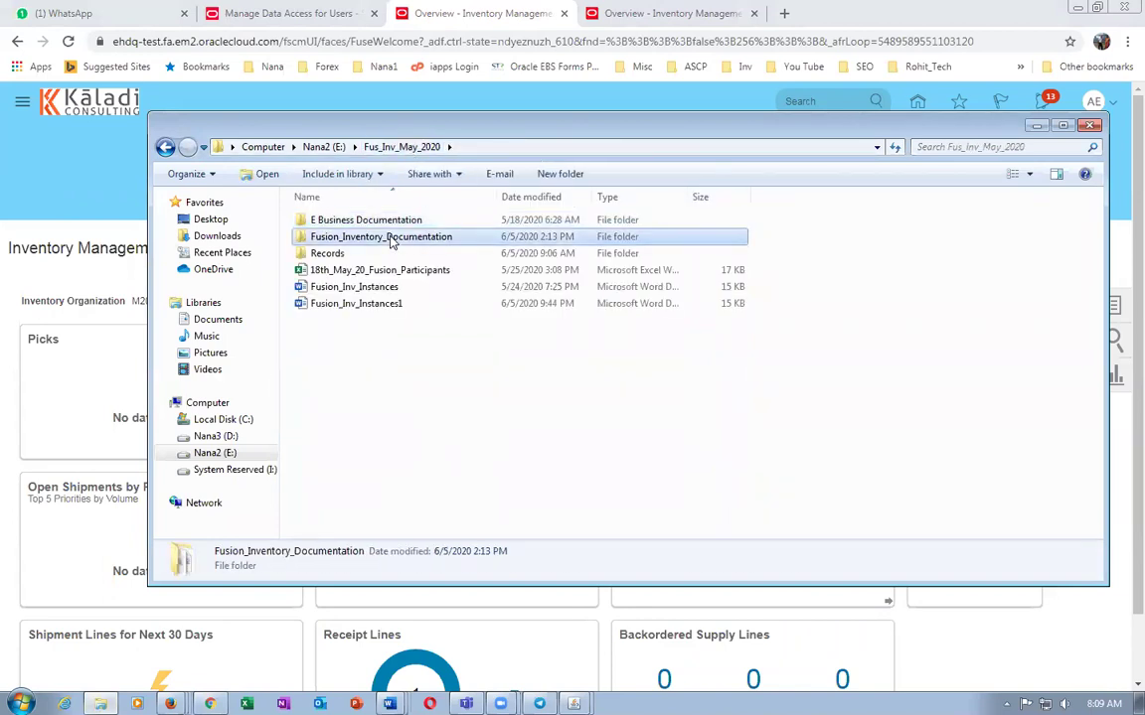
{"action": "double_click", "coordinate": [392, 241]}
{"action": "left_click", "coordinate": [398, 439]}
{"action": "scroll", "coordinate": [430, 422], "scroll_direction": "down", "scroll_amount": 5}
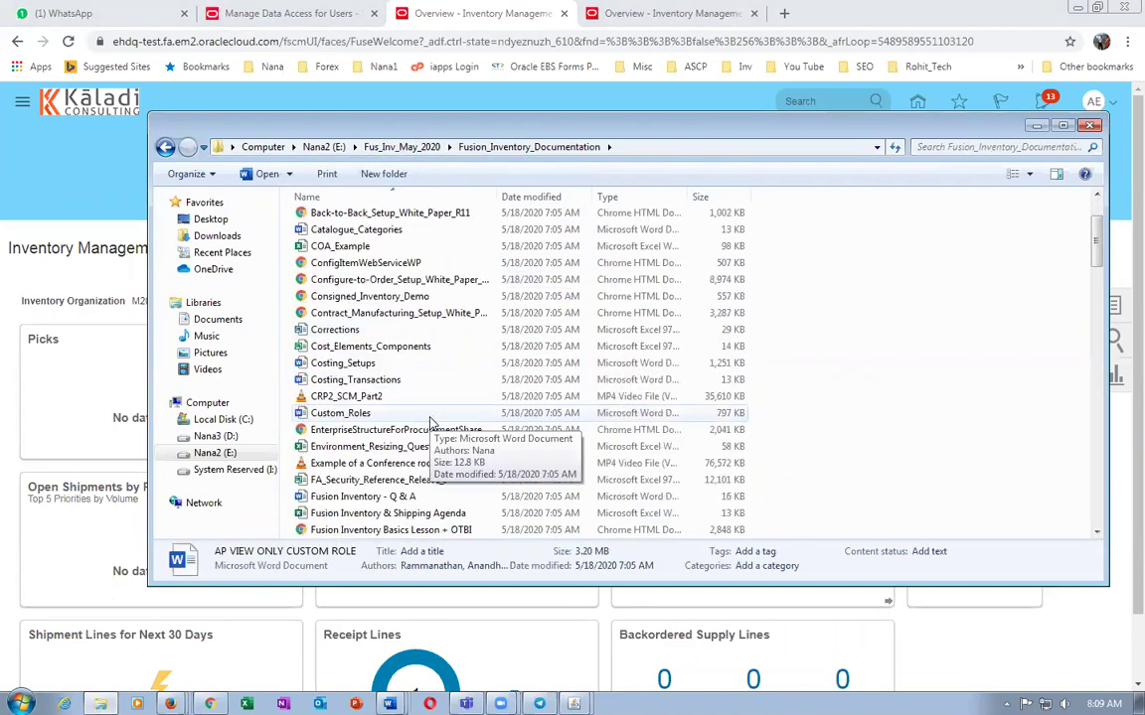
{"action": "scroll", "coordinate": [430, 422], "scroll_direction": "down", "scroll_amount": 5}
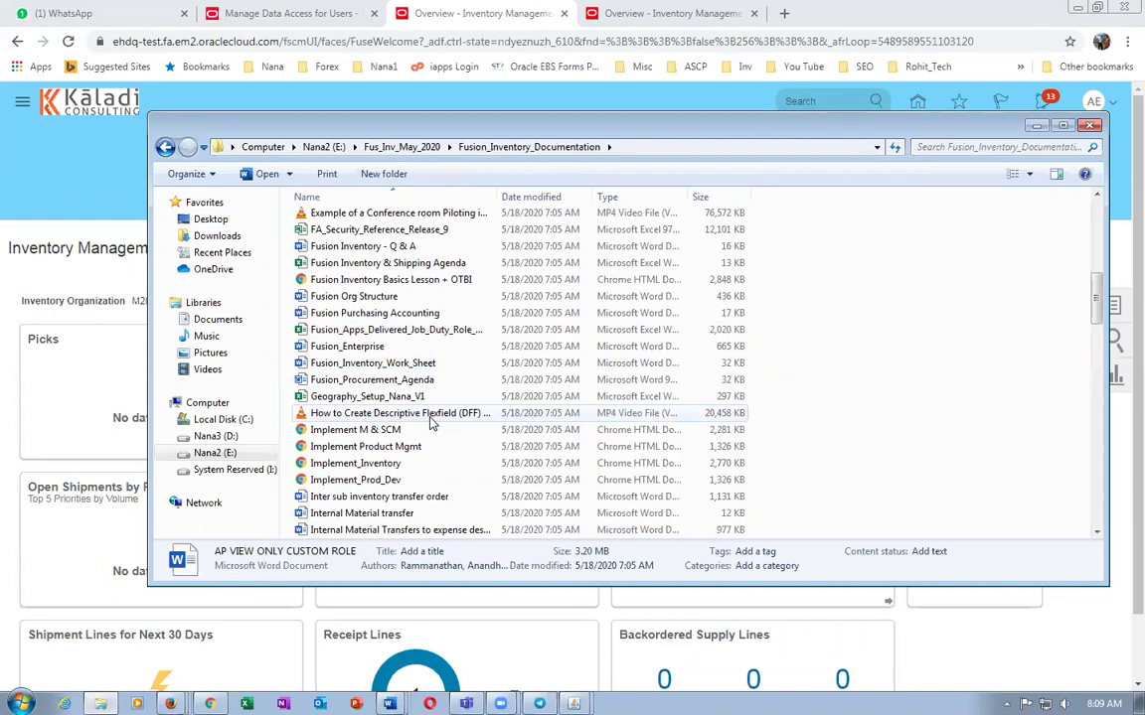
{"action": "scroll", "coordinate": [431, 422], "scroll_direction": "down", "scroll_amount": 3}
{"action": "scroll", "coordinate": [431, 423], "scroll_direction": "down", "scroll_amount": 3}
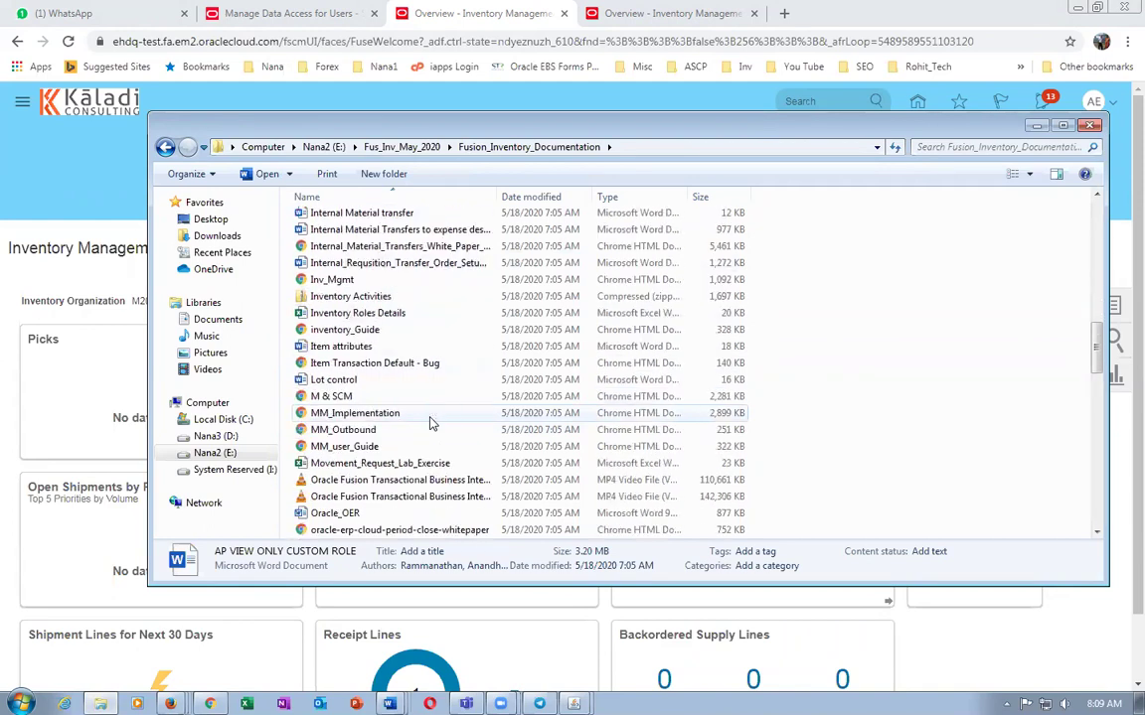
Step: Widen the Name column and select the OTBI High Level Training Part 1 and Part 2 videos
{"action": "left_click", "coordinate": [397, 480]}
{"action": "left_click", "coordinate": [397, 496]}
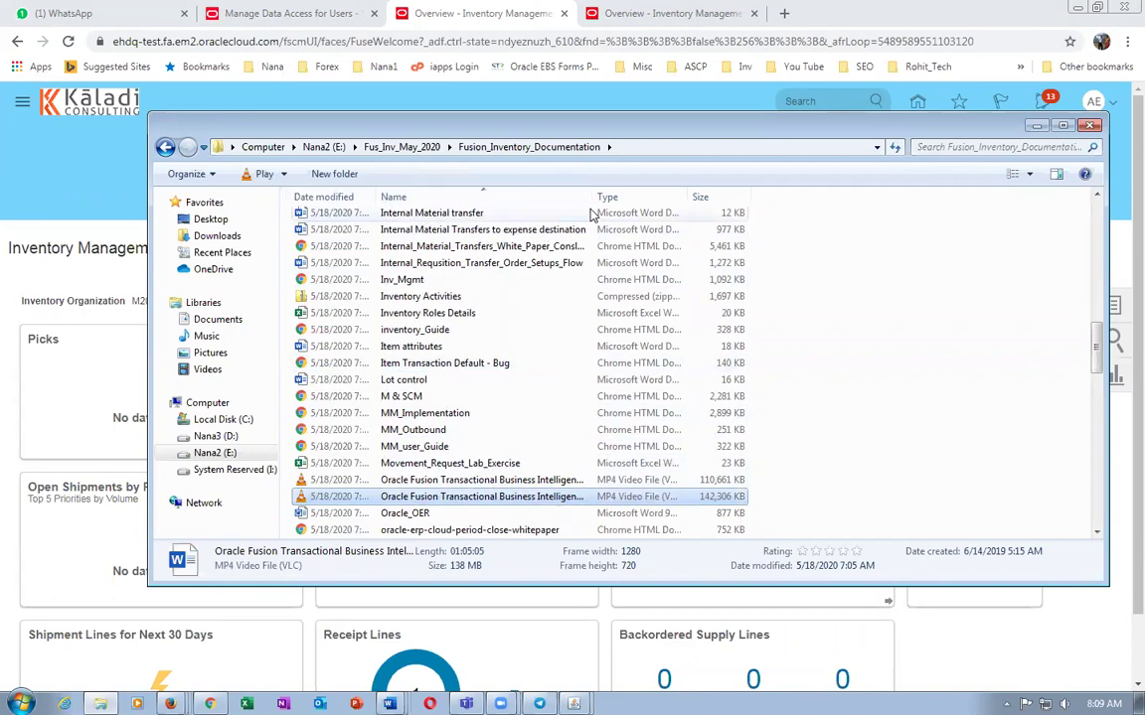
{"action": "left_click_drag", "start_coordinate": [593, 193], "coordinate": [752, 223]}
{"action": "left_click", "coordinate": [486, 480]}
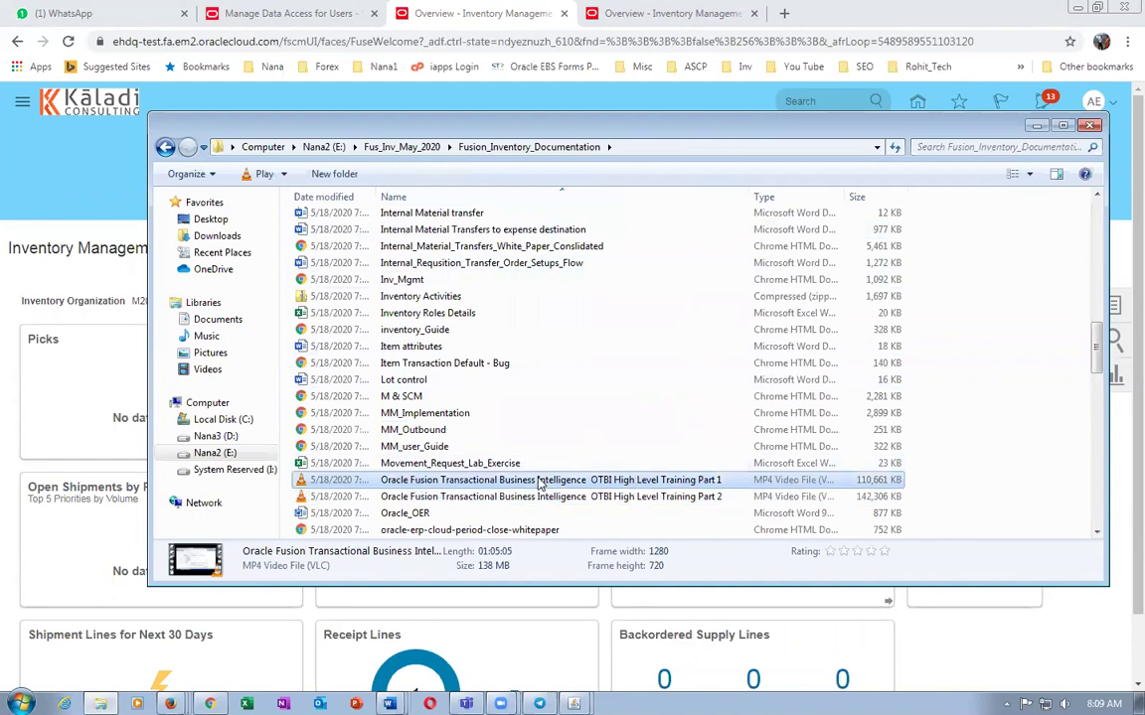
{"action": "left_click", "coordinate": [554, 496]}
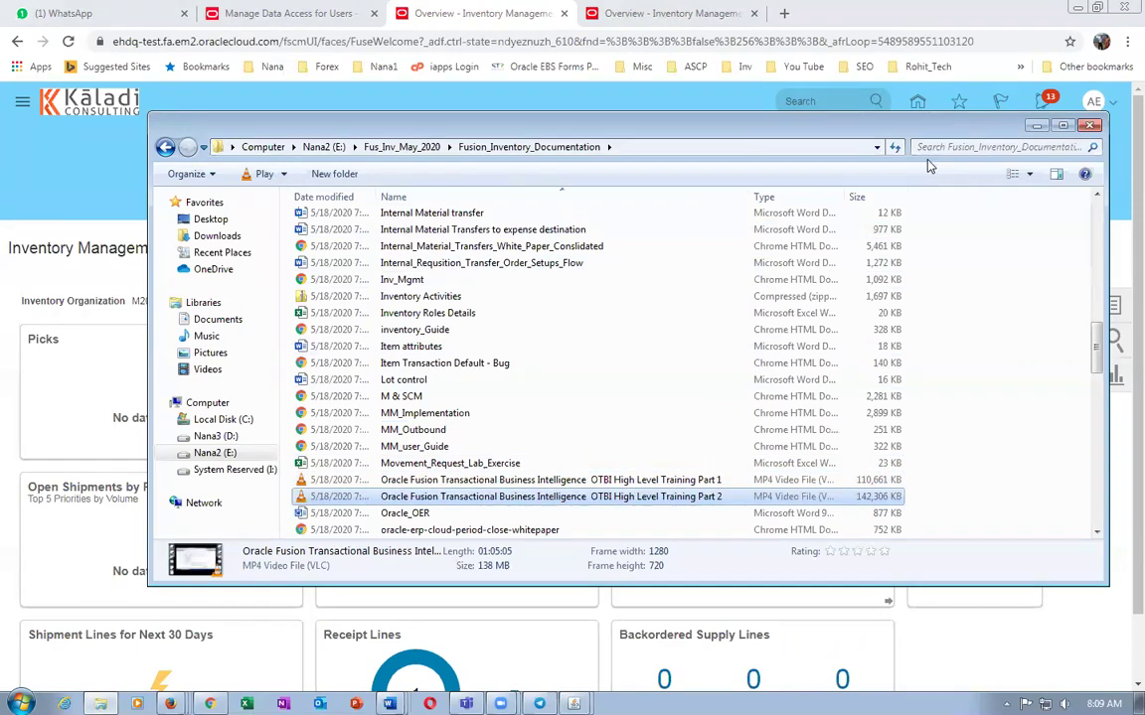
Step: Search Receive Expected Shipments for in-transit shipment 101 and select its 100 Each m20_IOT_Direct line
{"action": "left_click", "coordinate": [1091, 126]}
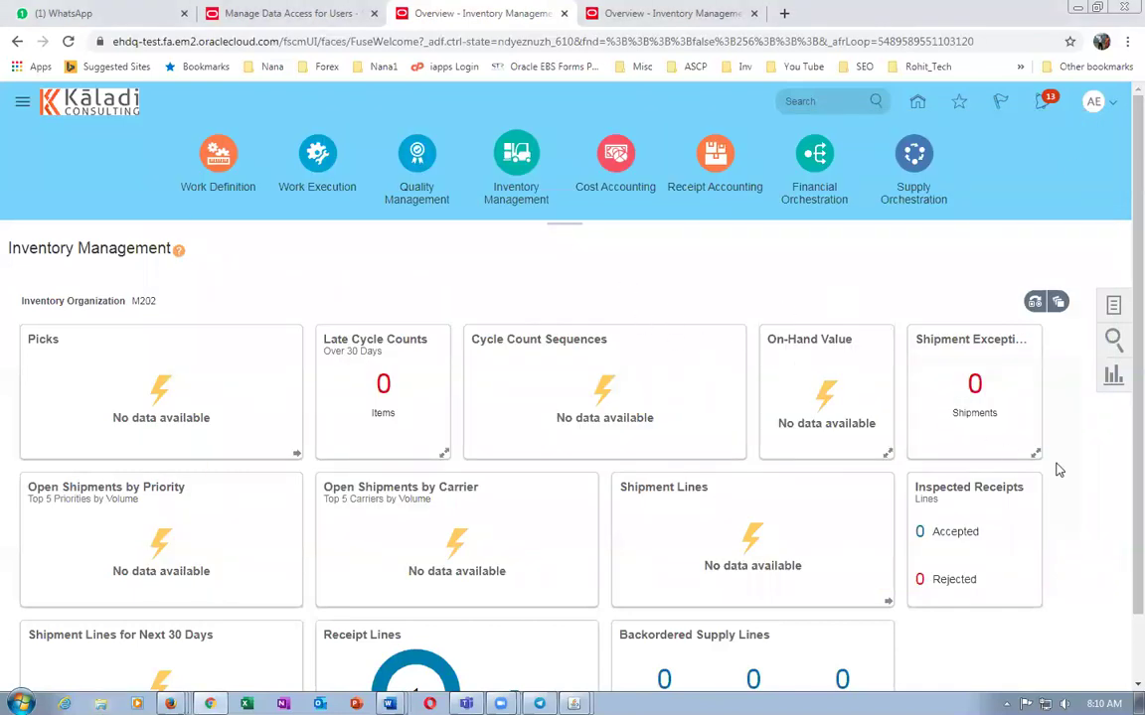
{"action": "left_click", "coordinate": [1112, 306]}
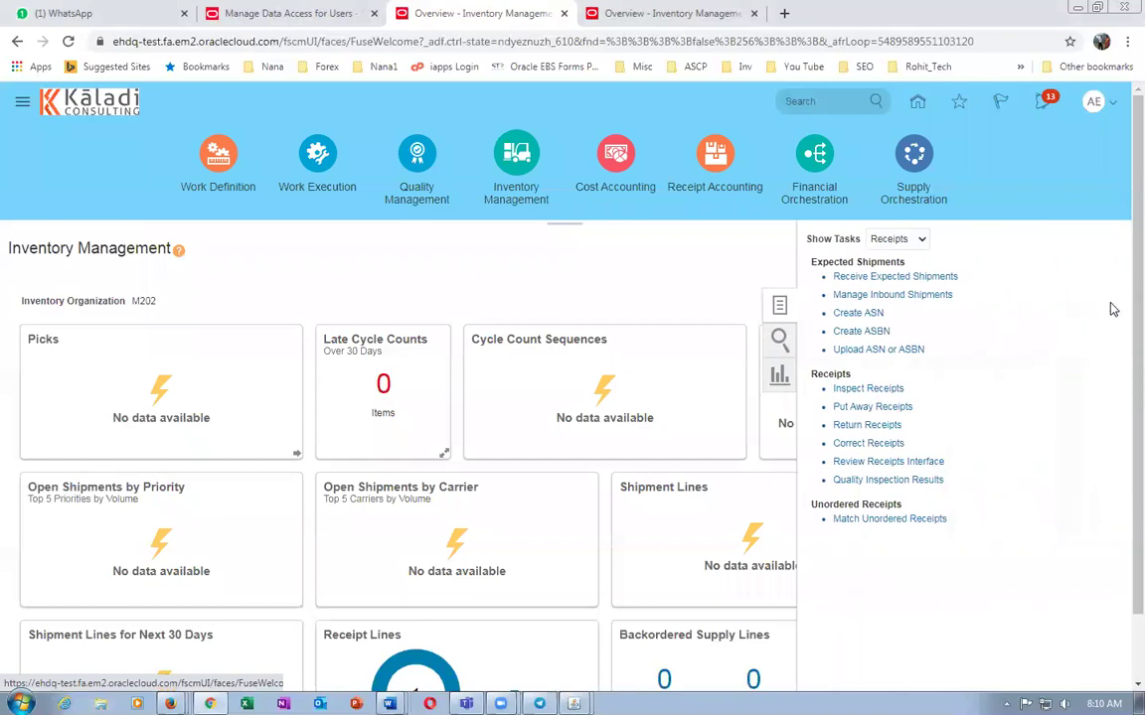
{"action": "left_click", "coordinate": [881, 277]}
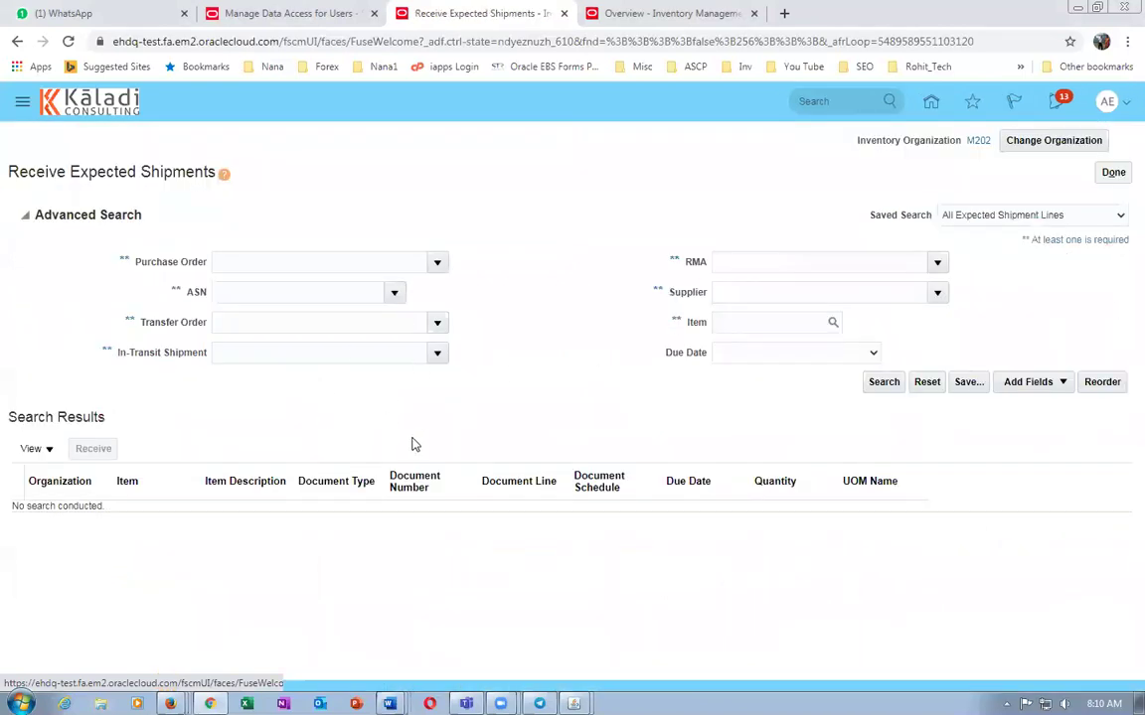
{"action": "left_click", "coordinate": [237, 351]}
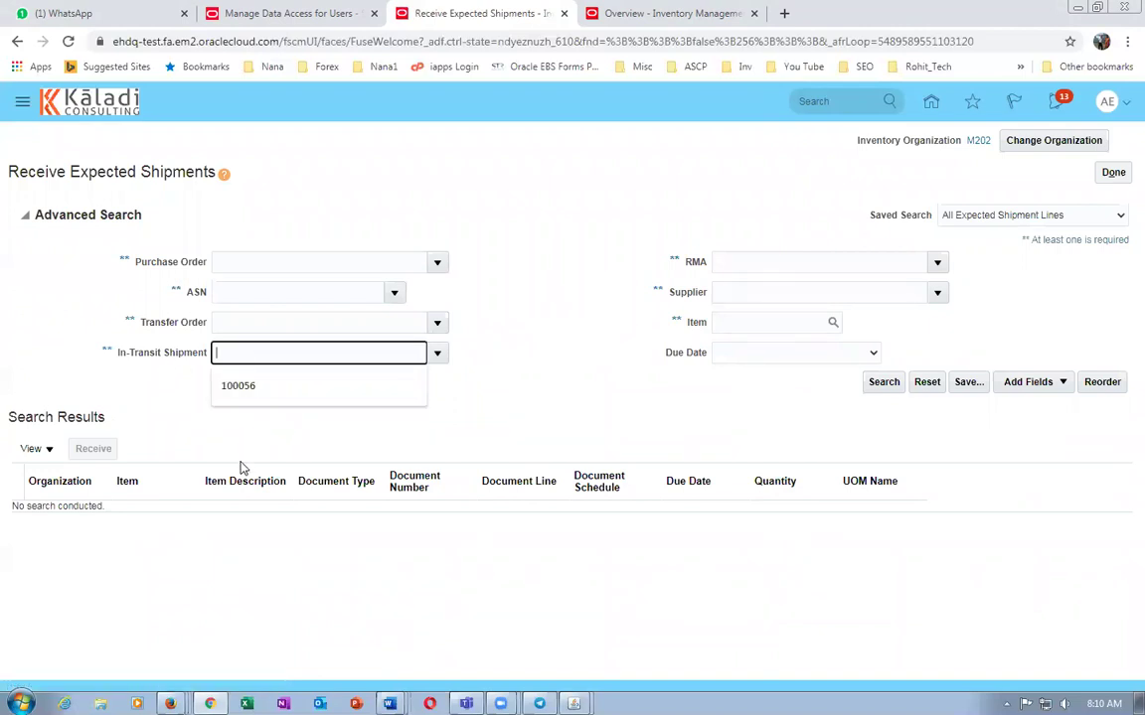
{"action": "type", "text": "10"}
{"action": "key", "text": "Tab"}
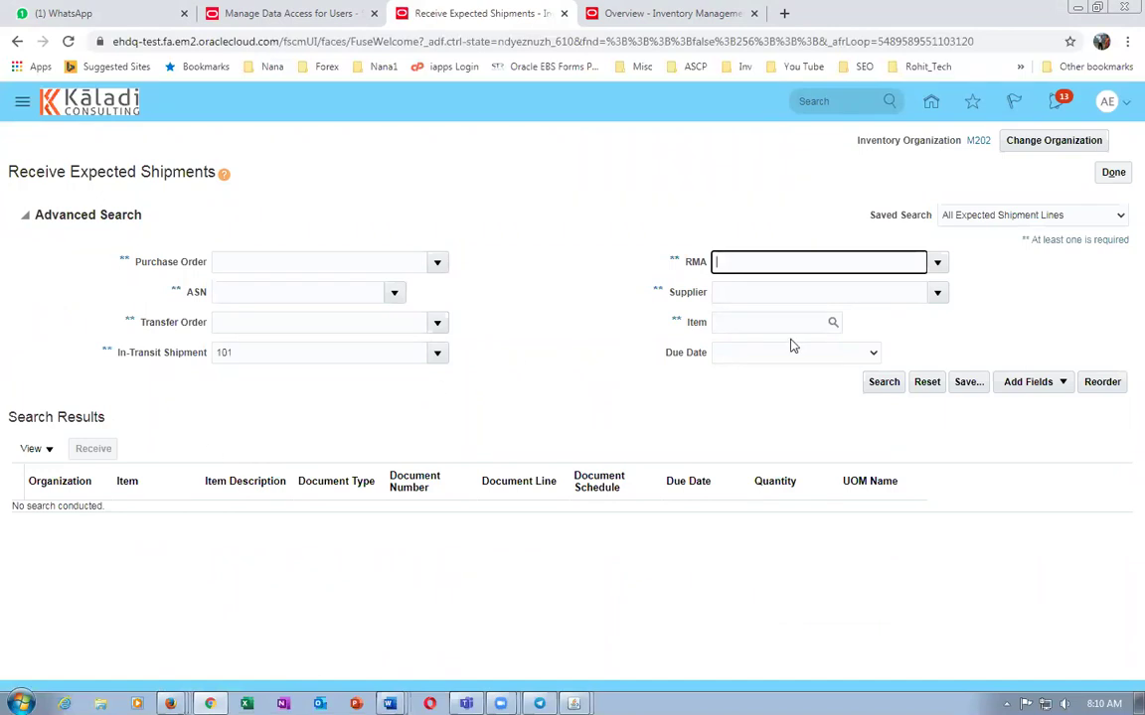
{"action": "left_click", "coordinate": [881, 381]}
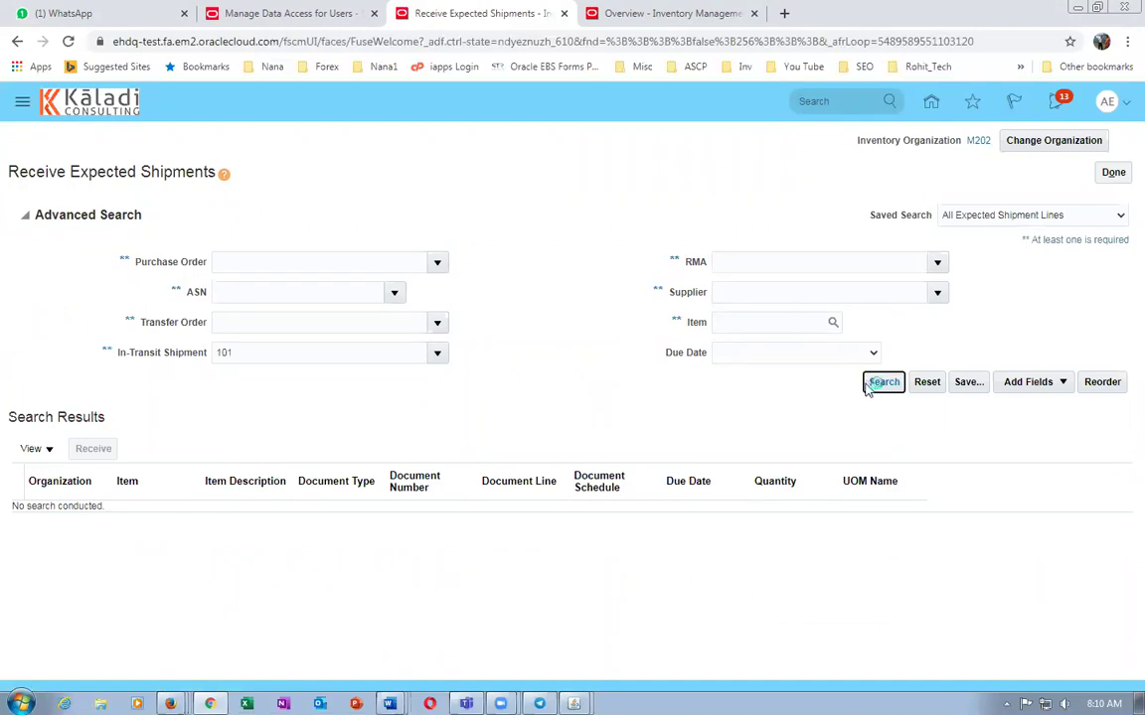
{"action": "left_click", "coordinate": [19, 349]}
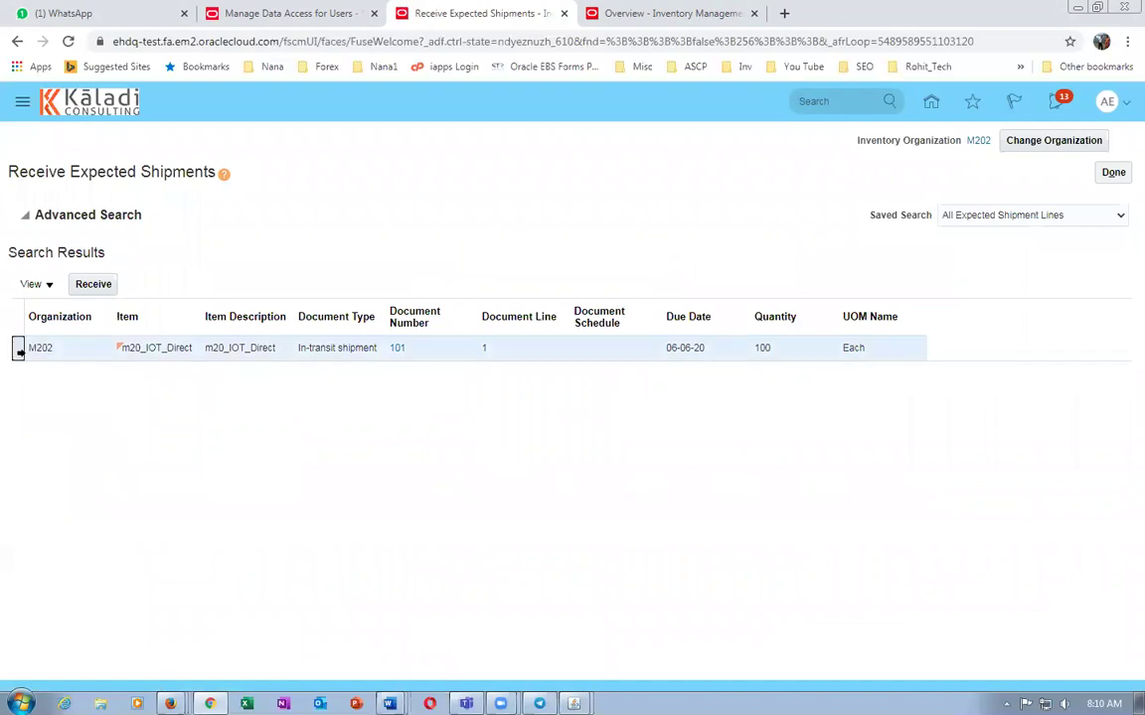
Step: Receive the selected line with a receipt quantity of 100 and check the Receiving destination type
{"action": "left_click", "coordinate": [94, 285]}
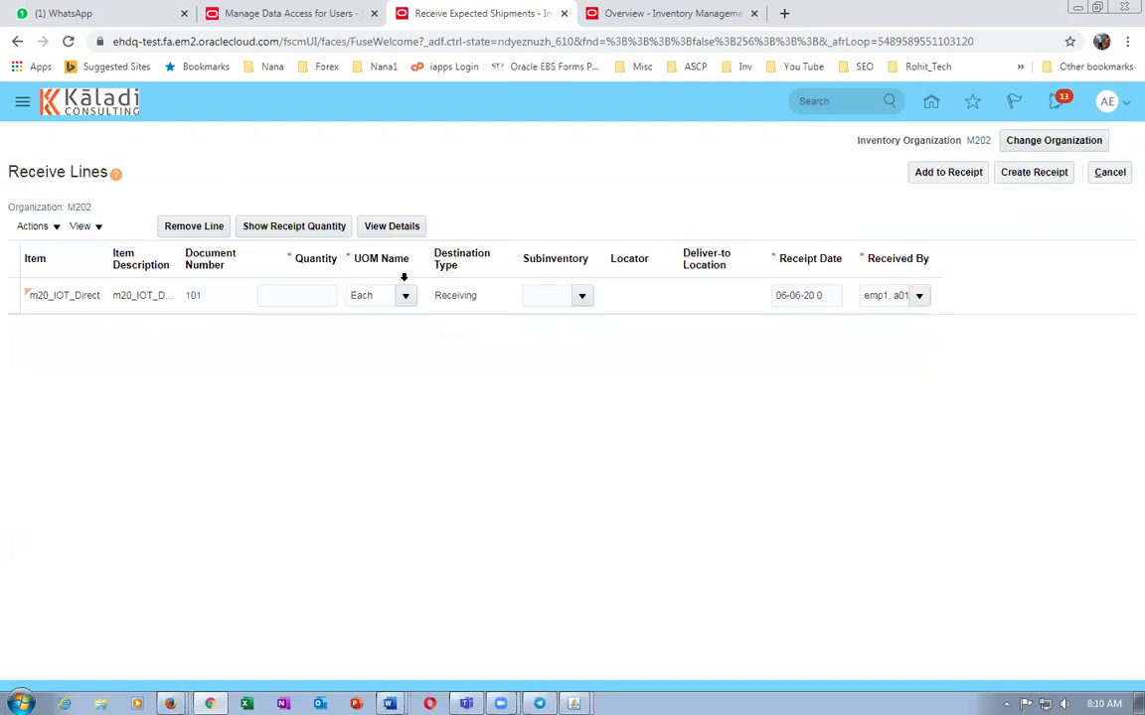
{"action": "left_click", "coordinate": [268, 235]}
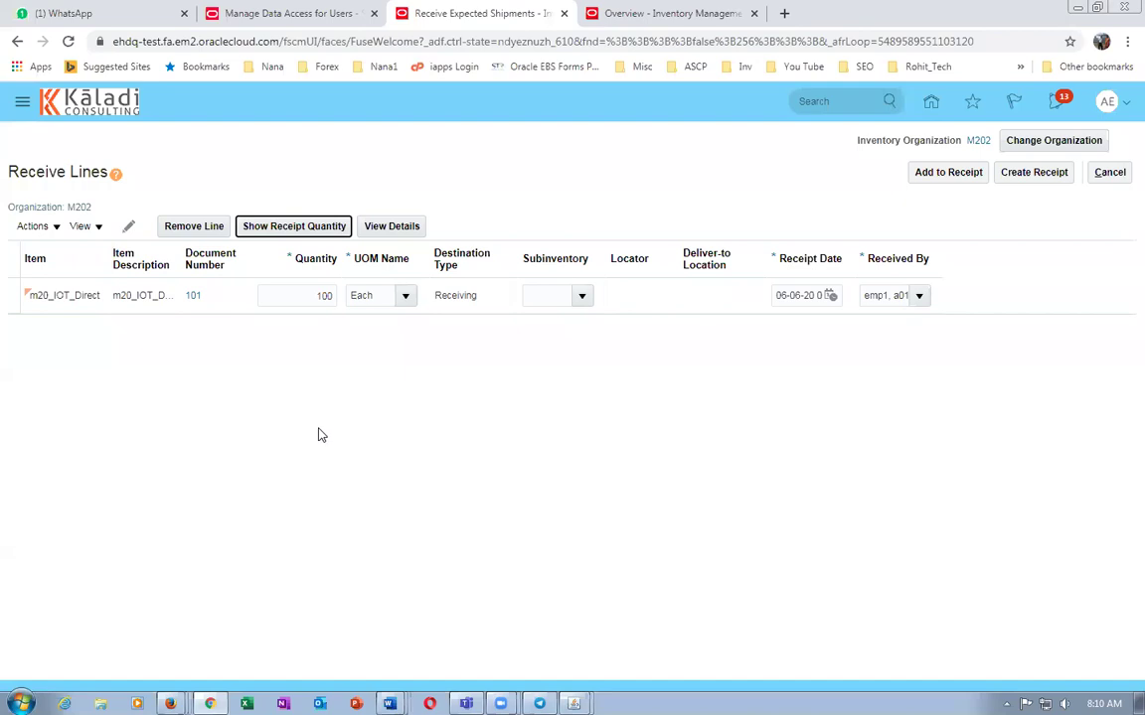
{"action": "left_click", "coordinate": [318, 434]}
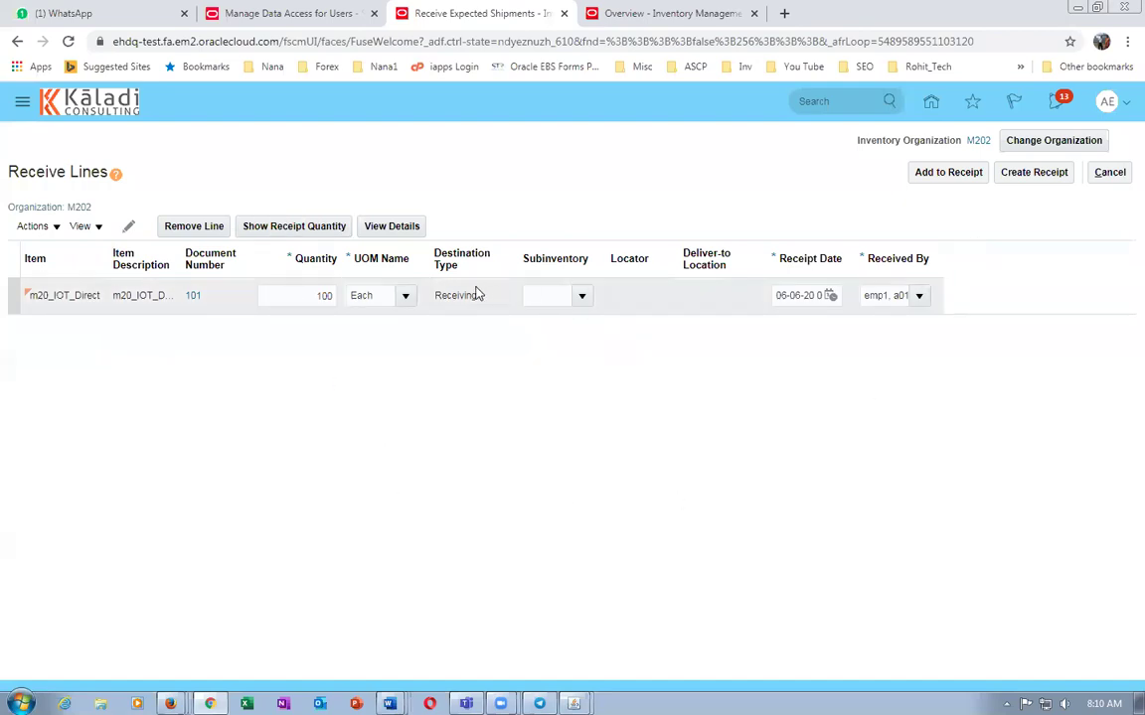
{"action": "double_click", "coordinate": [444, 296]}
{"action": "key", "text": "alt+Tab"}
{"action": "key", "text": "alt+Tab"}
Step: Highlight the 'Receive Transaction made' and 'GRN' notes at the receipt point of the IOT_Intransit diagram
{"action": "left_click", "coordinate": [695, 364]}
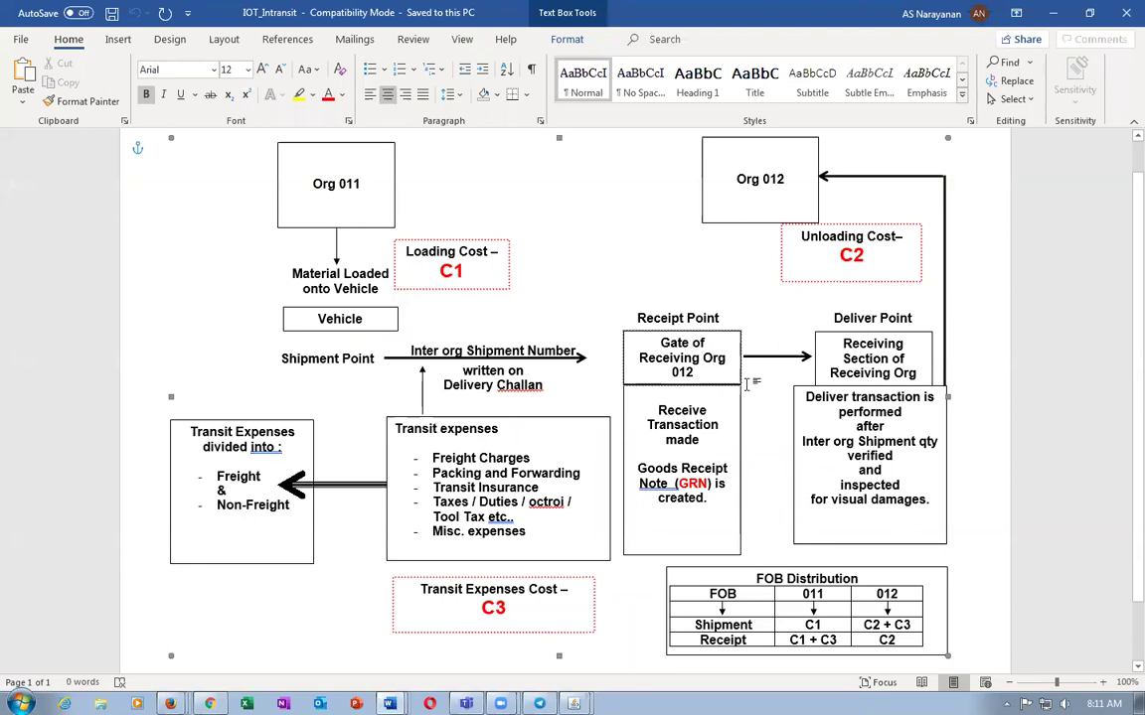
{"action": "left_click_drag", "start_coordinate": [686, 407], "coordinate": [696, 441]}
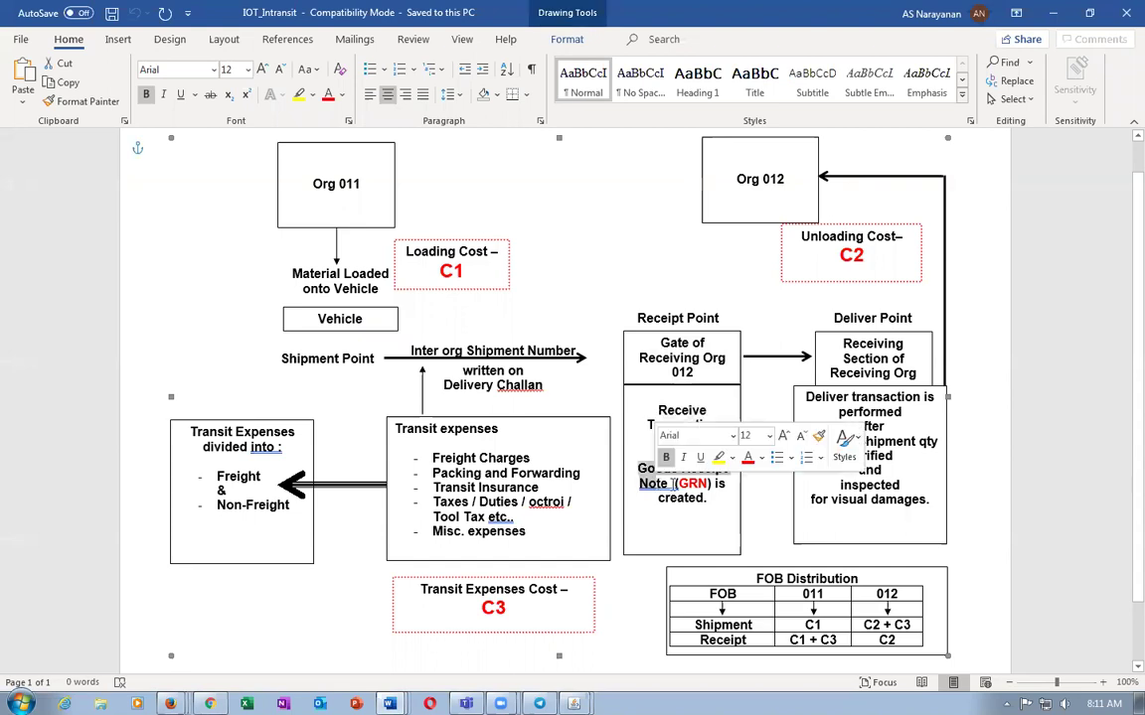
{"action": "left_click", "coordinate": [692, 484]}
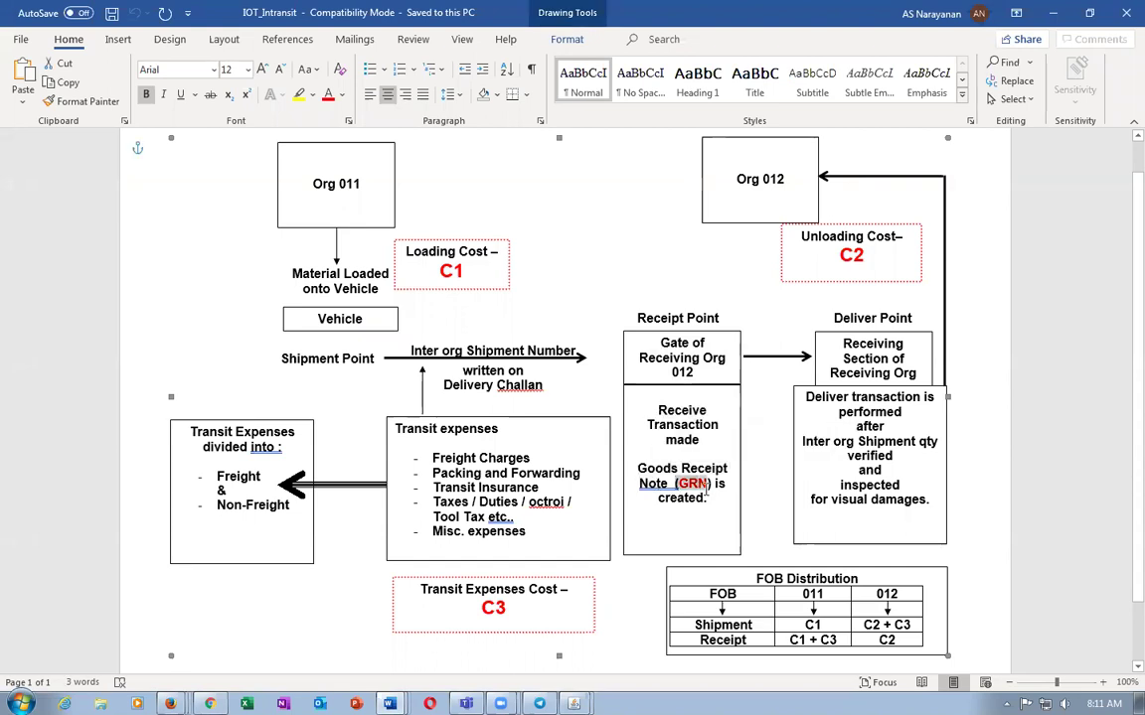
{"action": "left_click_drag", "start_coordinate": [692, 485], "coordinate": [708, 497]}
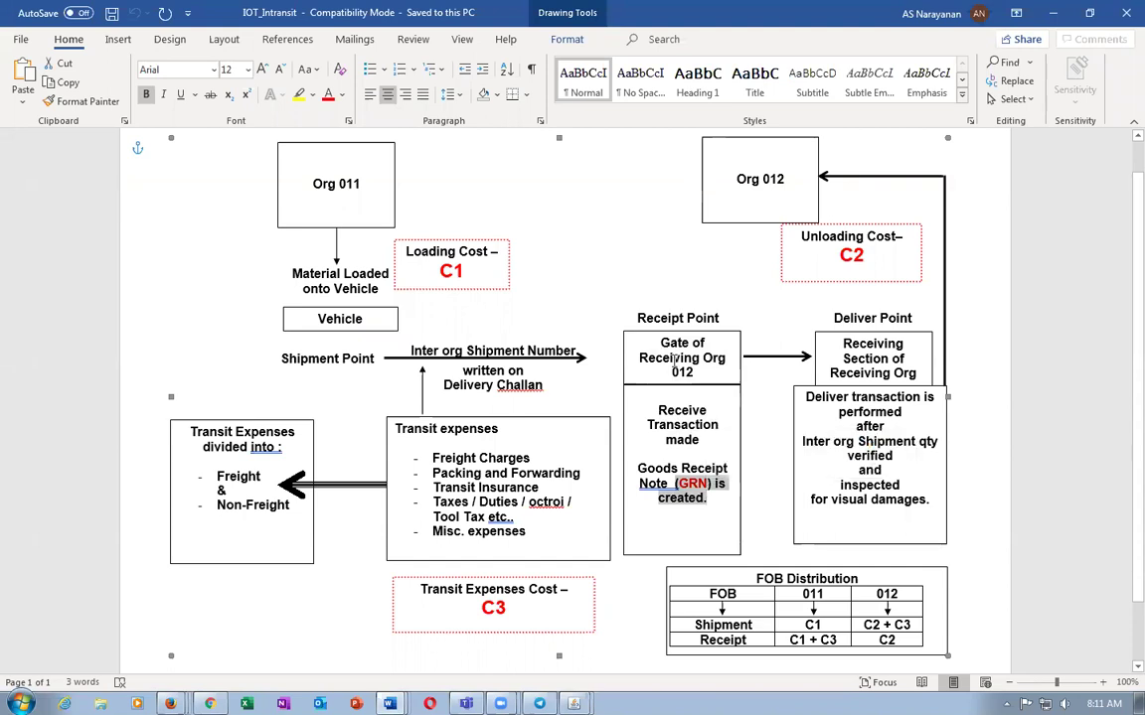
{"action": "left_click", "coordinate": [718, 485]}
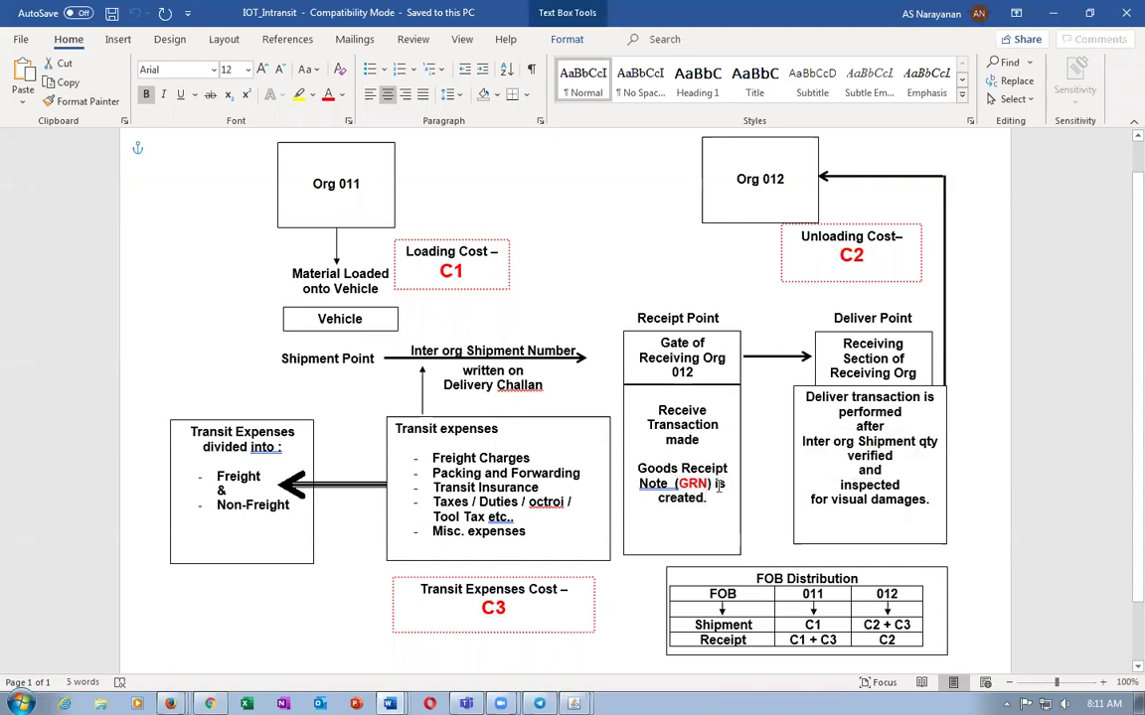
{"action": "double_click", "coordinate": [693, 484]}
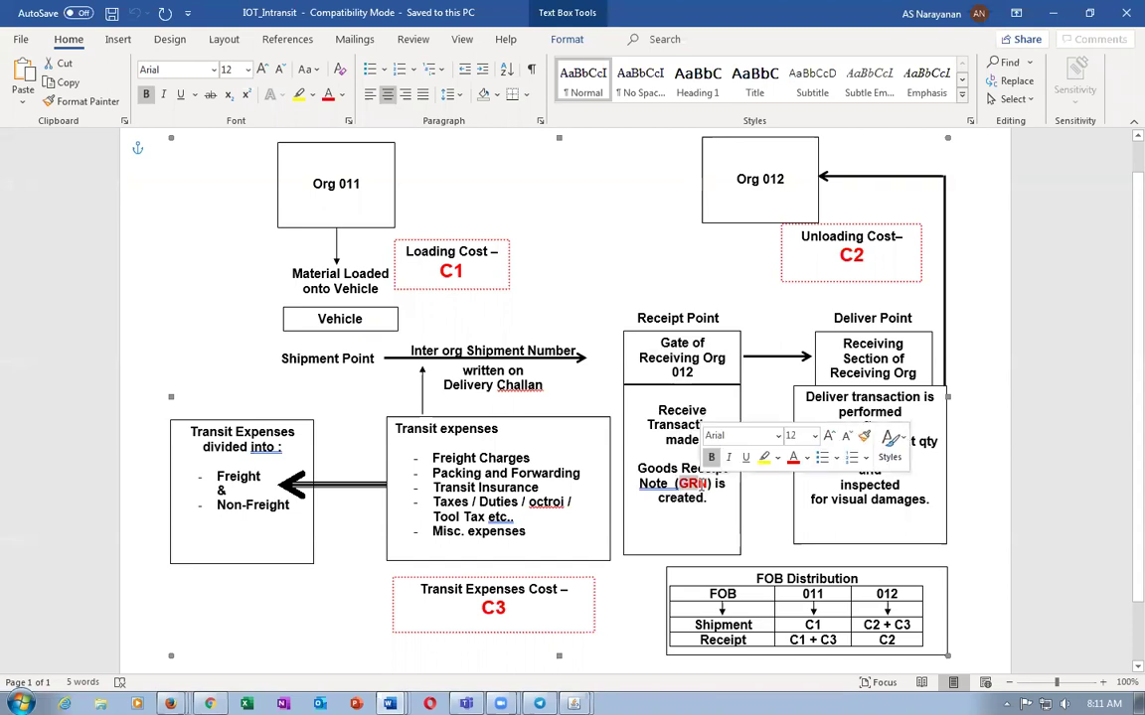
Step: Return to the Oracle receive line and start creating the receipt for shipment 101
{"action": "key", "text": "alt+Tab"}
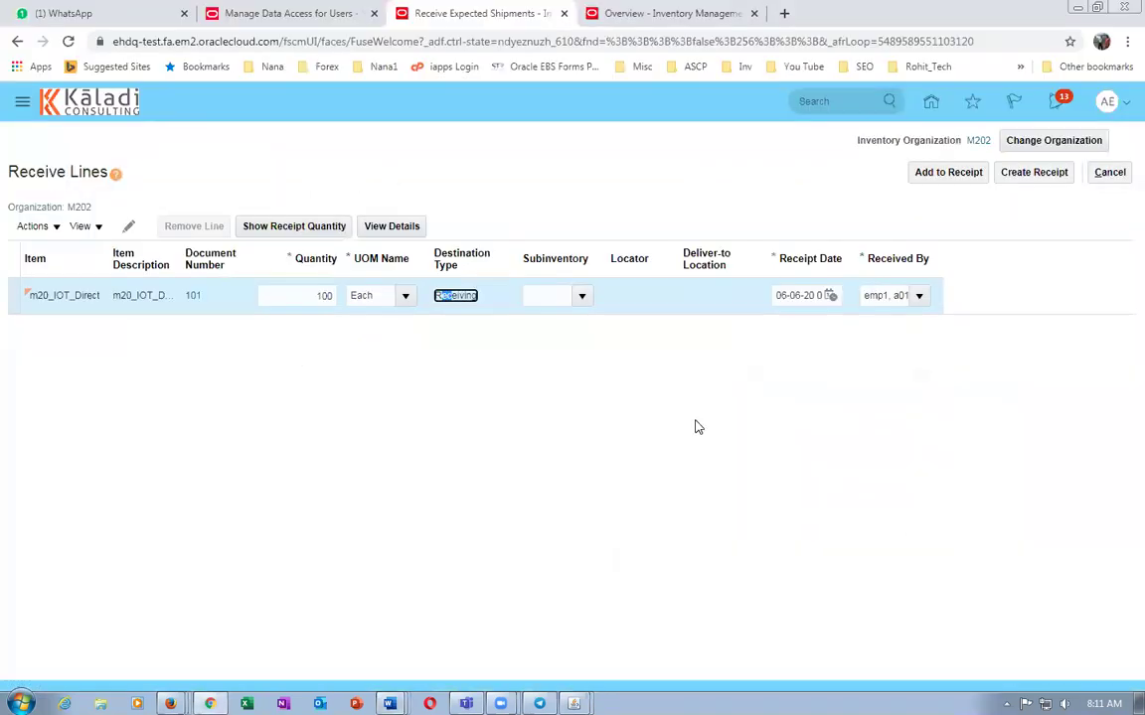
{"action": "left_click", "coordinate": [504, 360]}
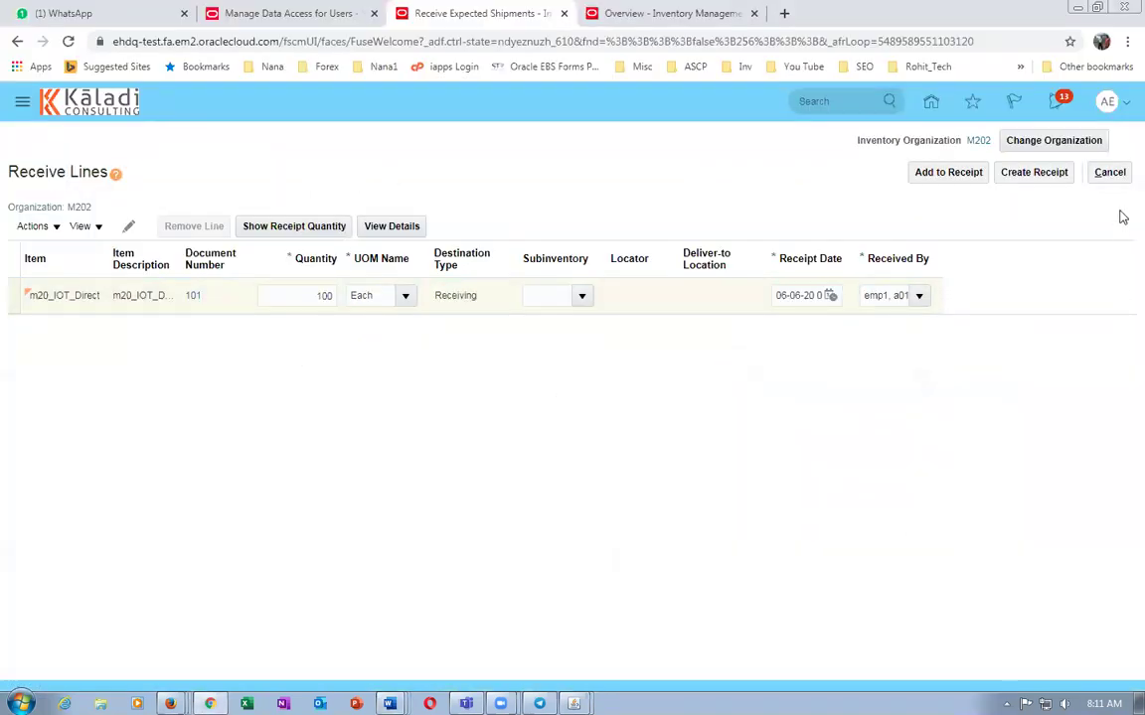
{"action": "left_click", "coordinate": [1044, 173]}
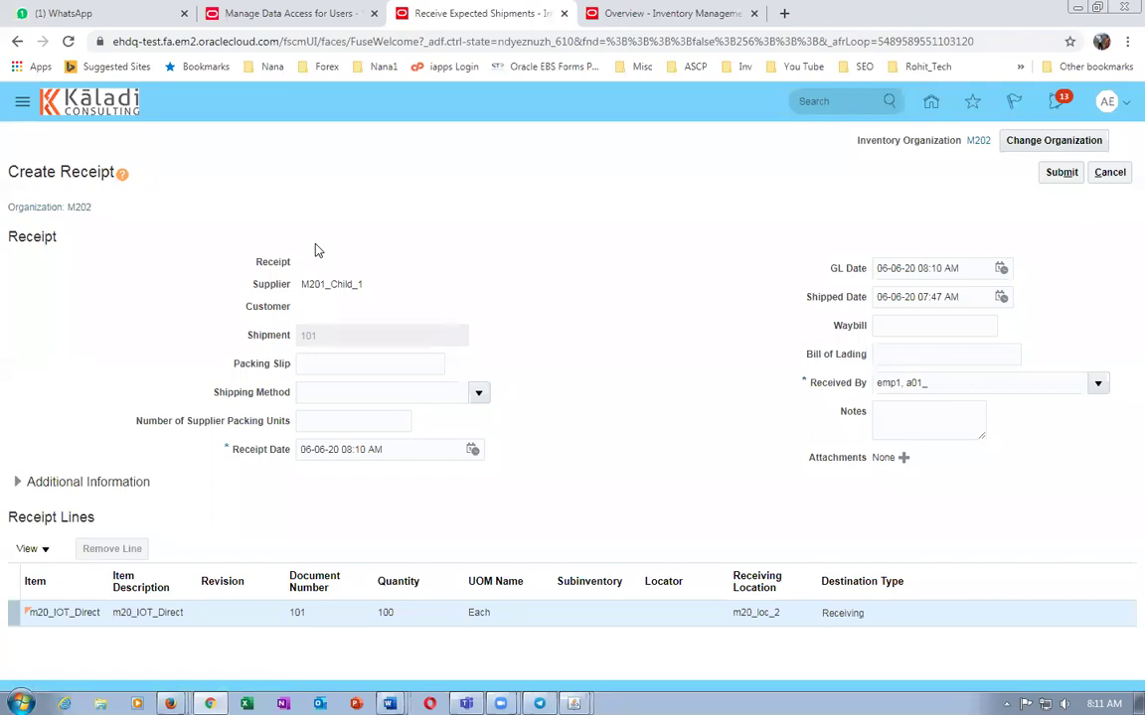
Step: Pass over Packing Slip, Waybill, Bill of Lading and Notes, then submit the receipt
{"action": "left_click", "coordinate": [329, 367]}
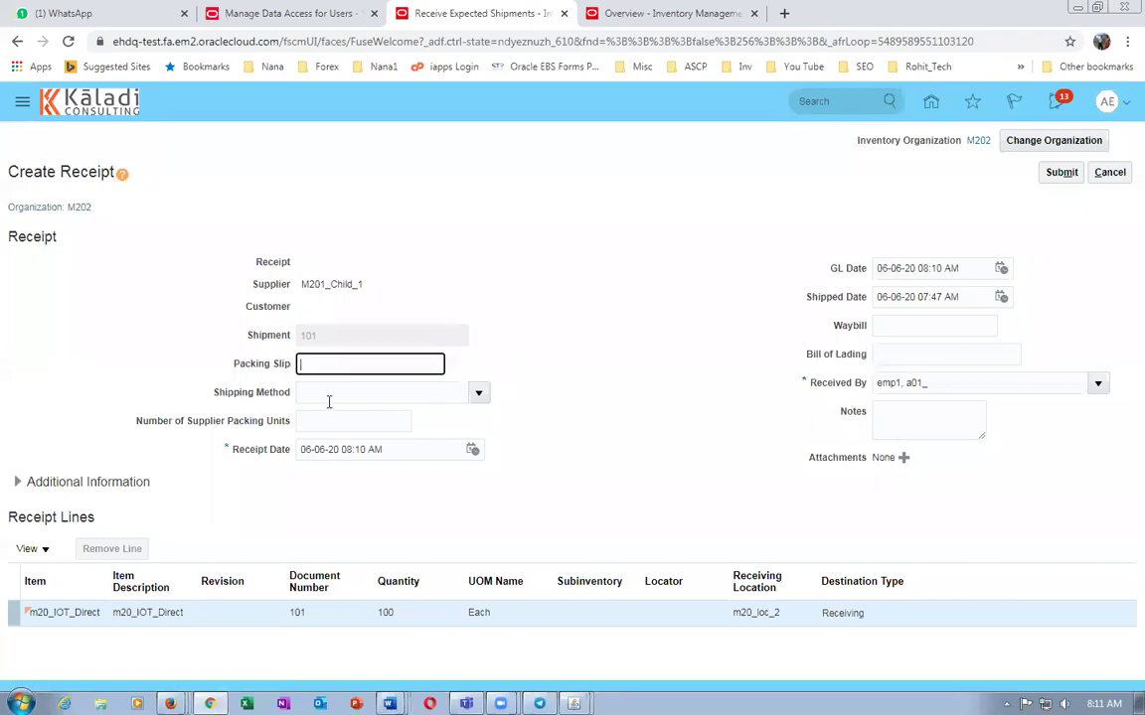
{"action": "left_click", "coordinate": [324, 423]}
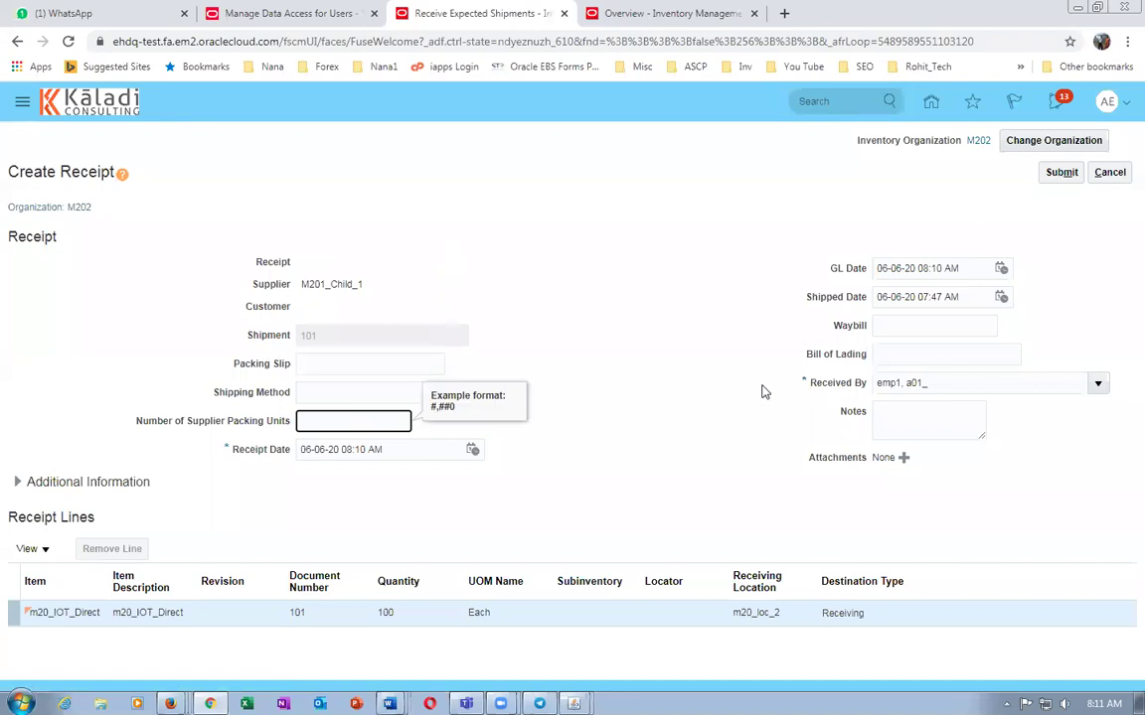
{"action": "left_click", "coordinate": [934, 327]}
{"action": "left_click", "coordinate": [917, 356]}
{"action": "left_click", "coordinate": [918, 426]}
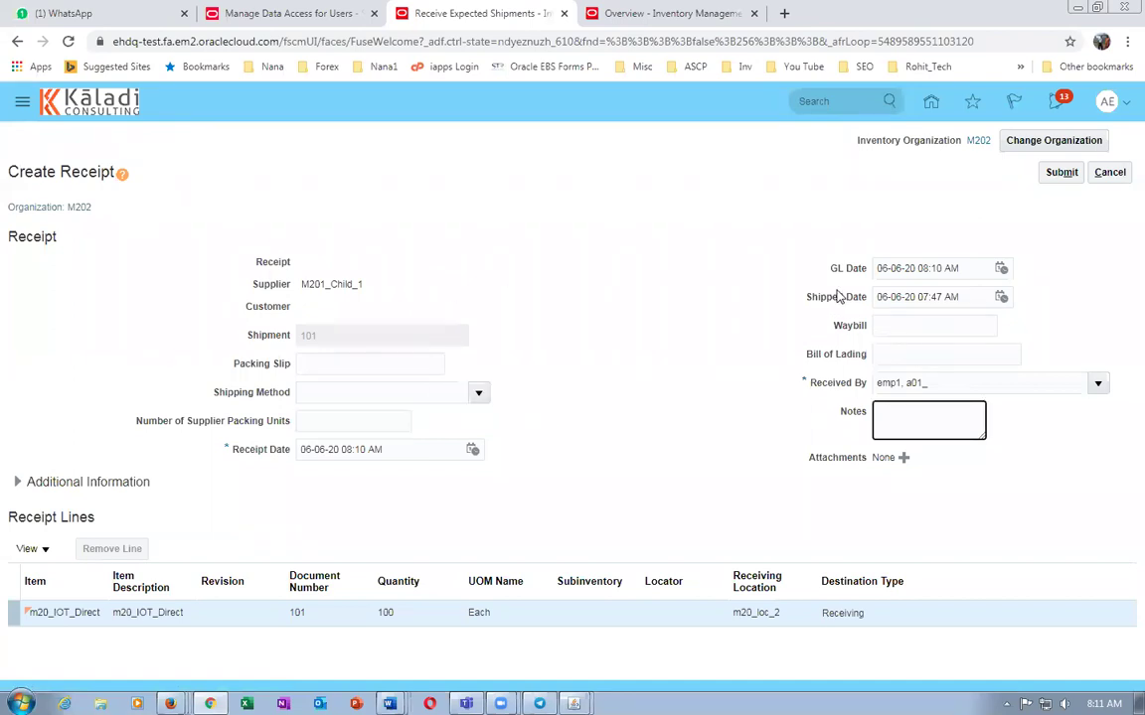
{"action": "left_click", "coordinate": [682, 230]}
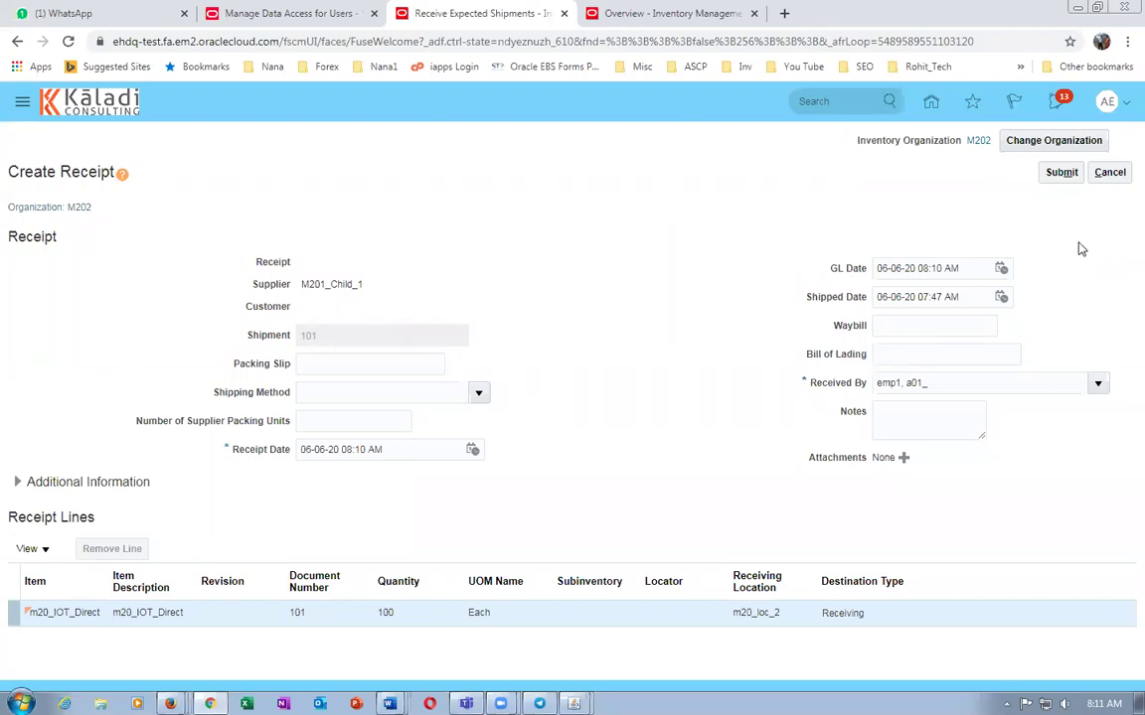
{"action": "left_click", "coordinate": [1063, 173]}
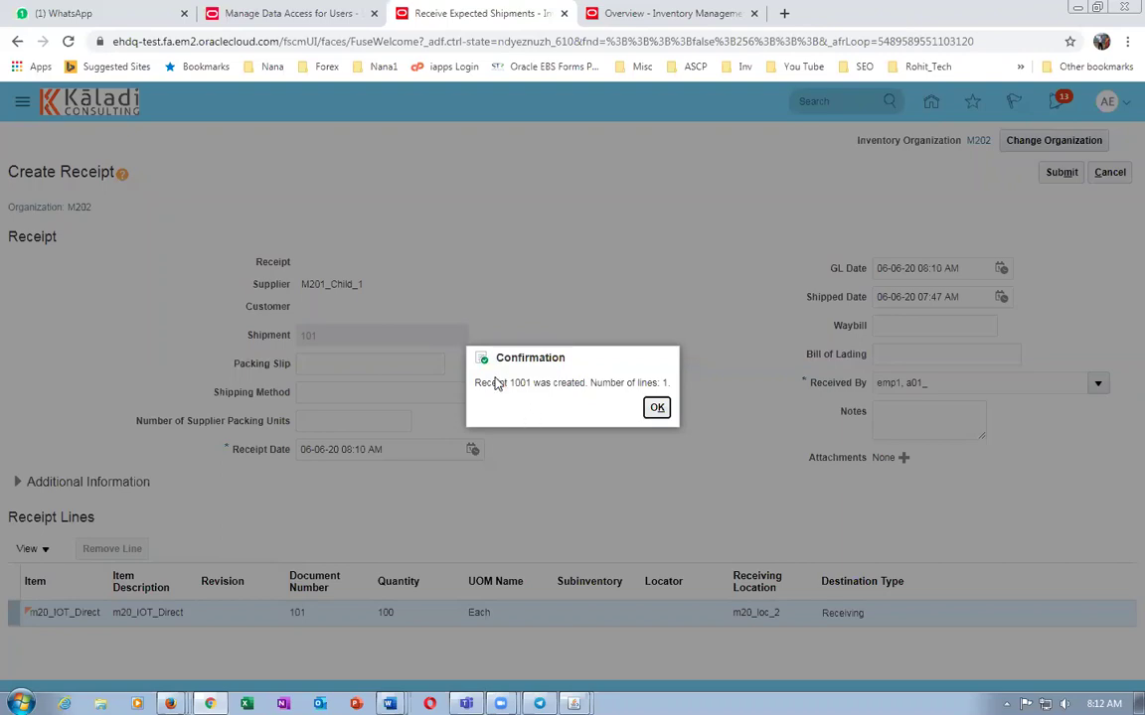
Step: Highlight receipt number 1001 in the confirmation message and acknowledge it with OK
{"action": "left_click_drag", "start_coordinate": [499, 384], "coordinate": [539, 382]}
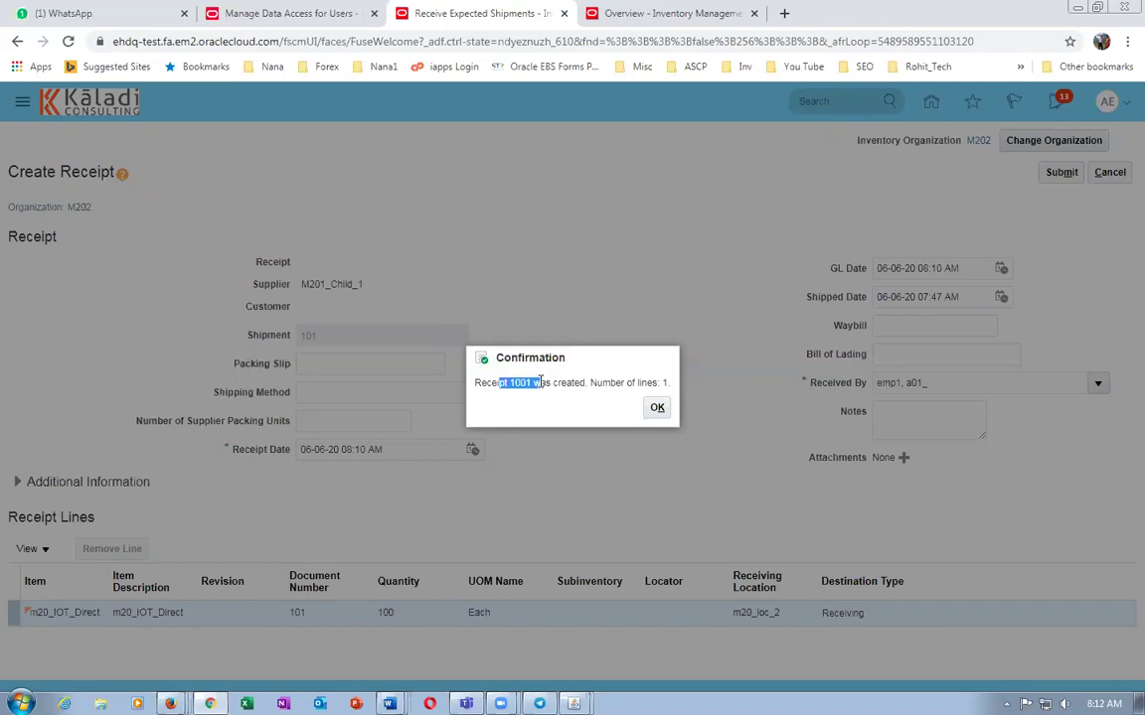
{"action": "left_click", "coordinate": [518, 409]}
{"action": "left_click_drag", "start_coordinate": [501, 386], "coordinate": [540, 387]}
{"action": "left_click", "coordinate": [534, 411]}
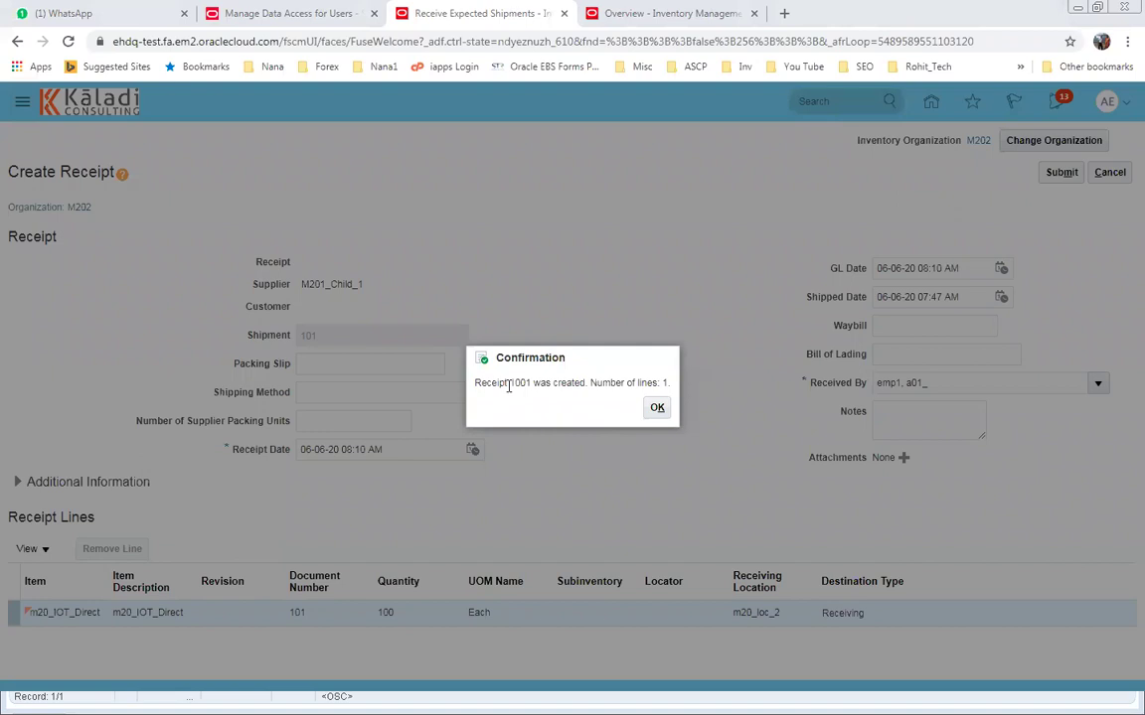
{"action": "left_click_drag", "start_coordinate": [506, 385], "coordinate": [546, 386]}
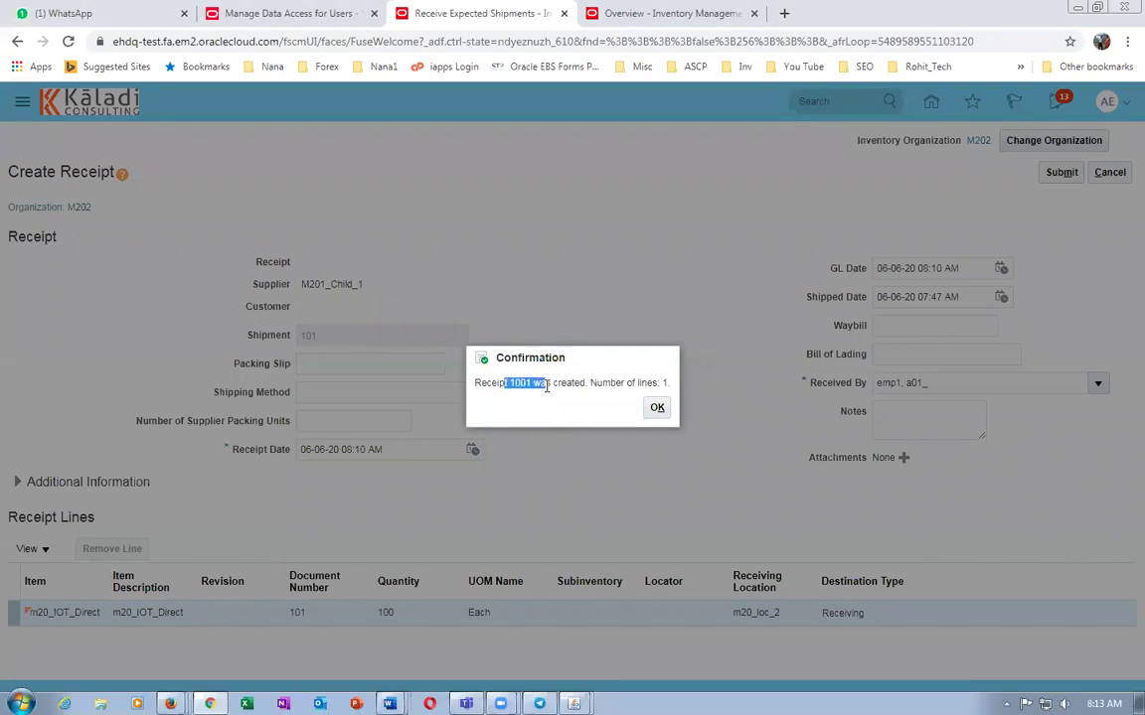
{"action": "left_click", "coordinate": [656, 410]}
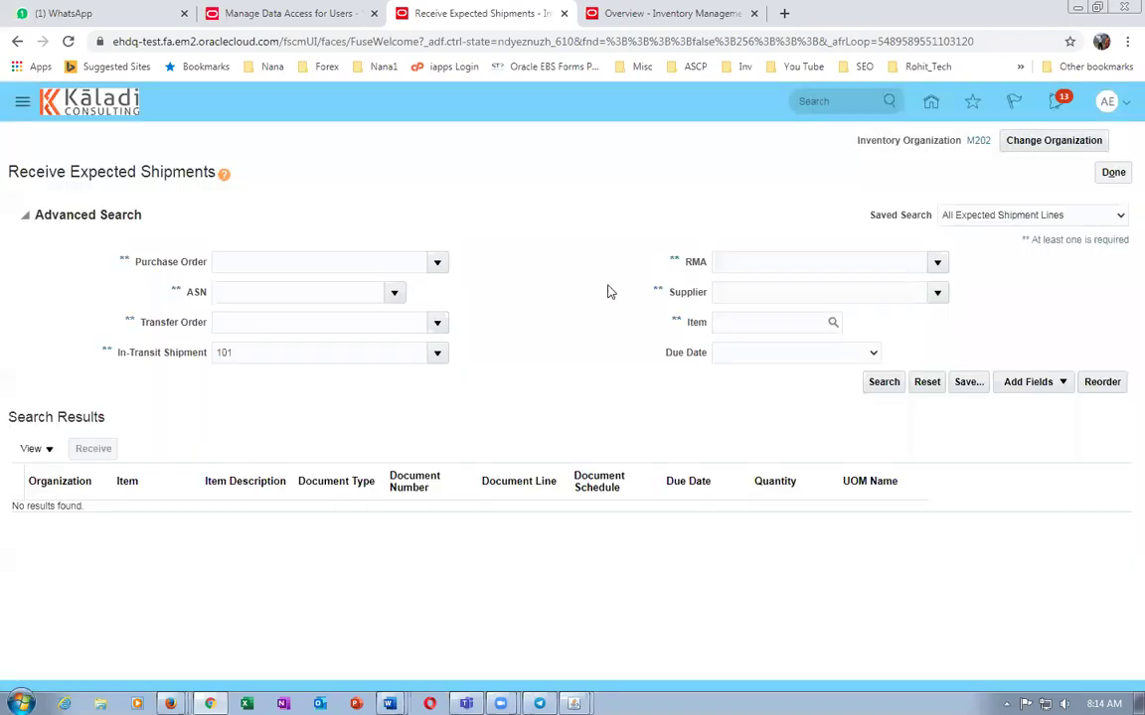
Step: Open Review Completed Transactions from the Inventory task list
{"action": "left_click", "coordinate": [1112, 174]}
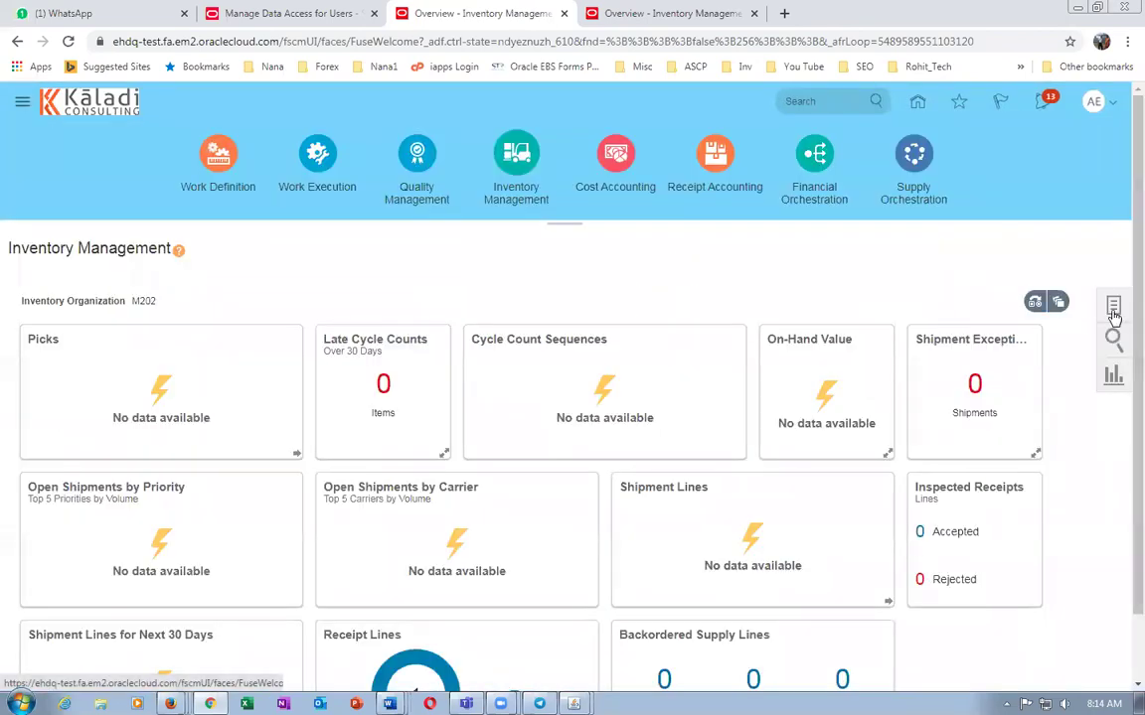
{"action": "left_click", "coordinate": [1114, 311]}
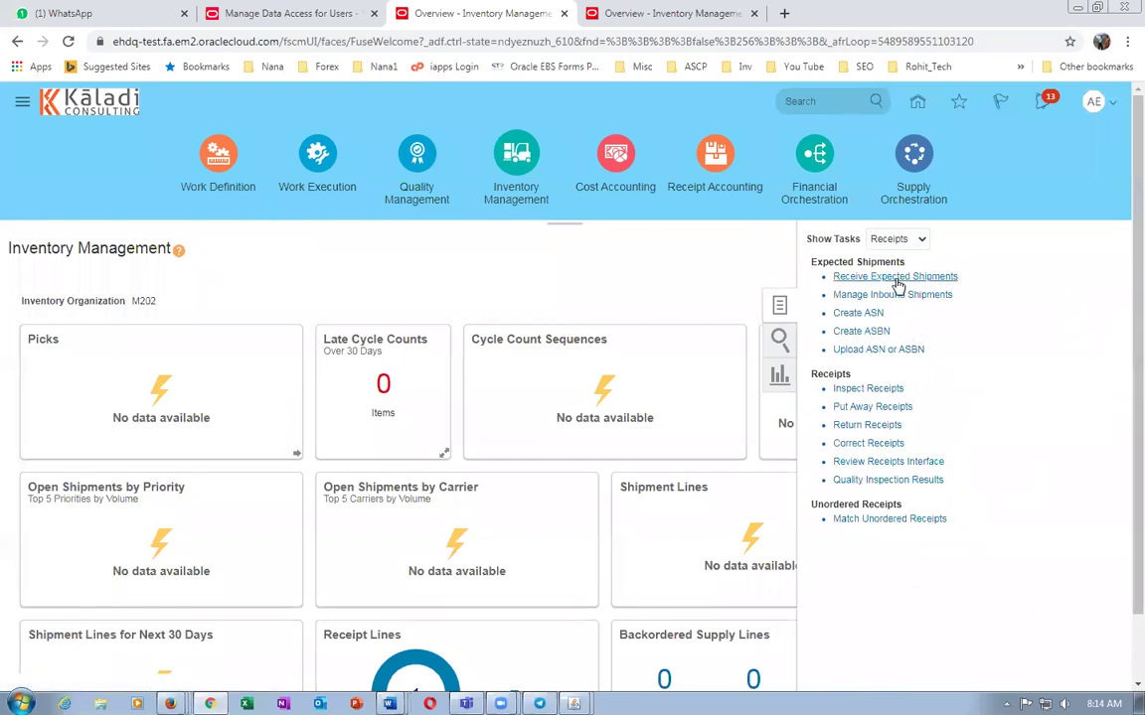
{"action": "left_click", "coordinate": [895, 239]}
{"action": "left_click", "coordinate": [884, 254]}
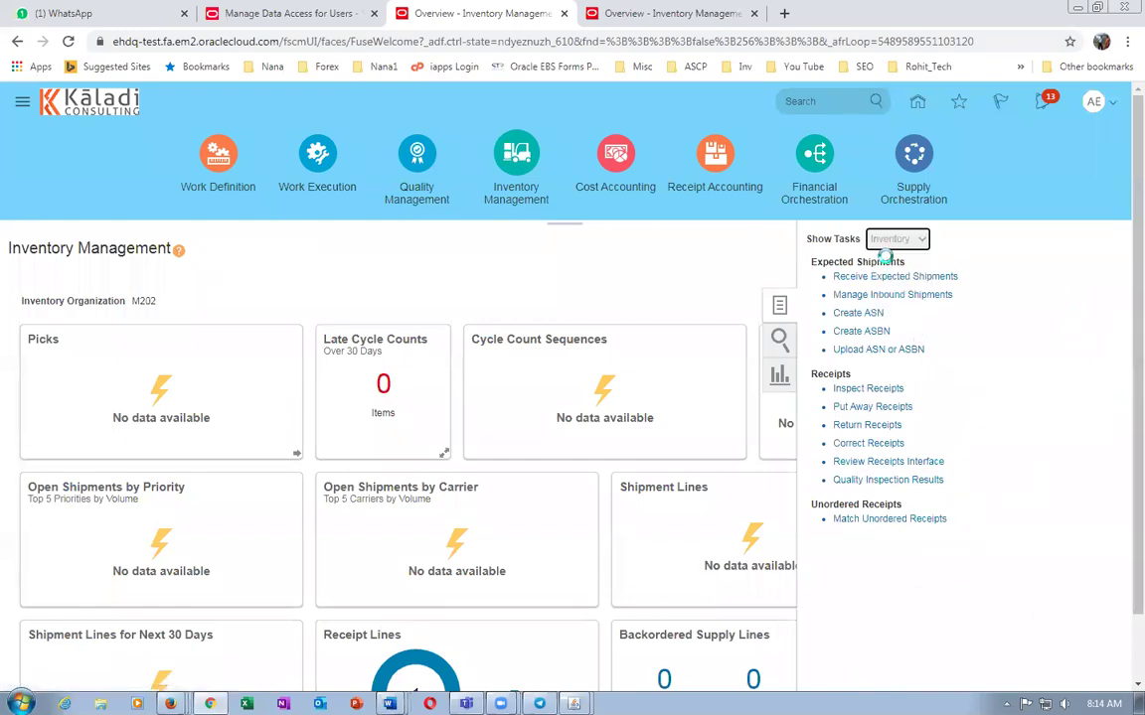
{"action": "left_click", "coordinate": [902, 423]}
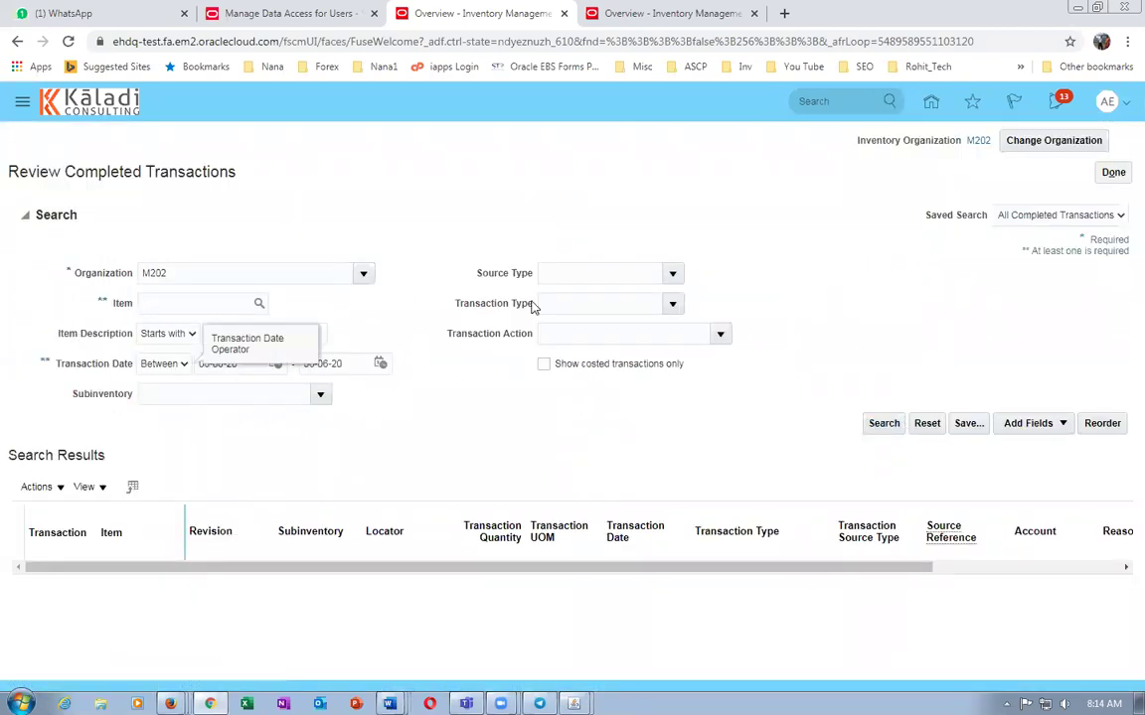
Step: Search completed transactions in M202 for item m20_IOT_Direct
{"action": "left_click", "coordinate": [174, 305]}
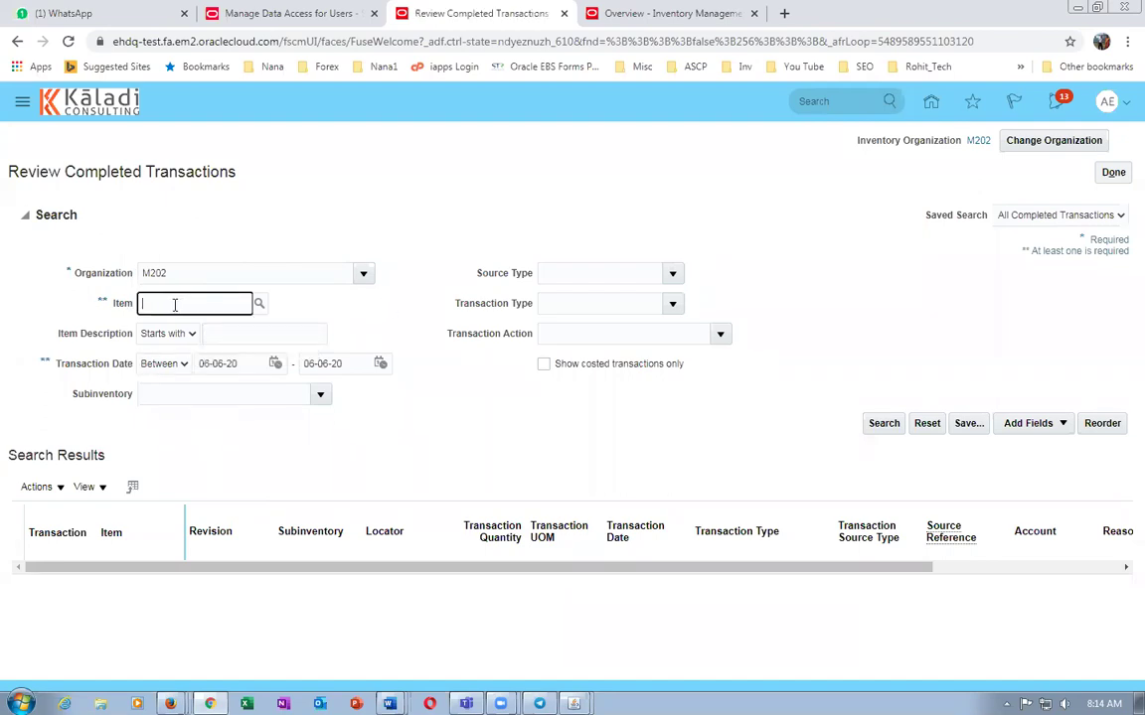
{"action": "type", "text": "m20_ICT_Direct"}
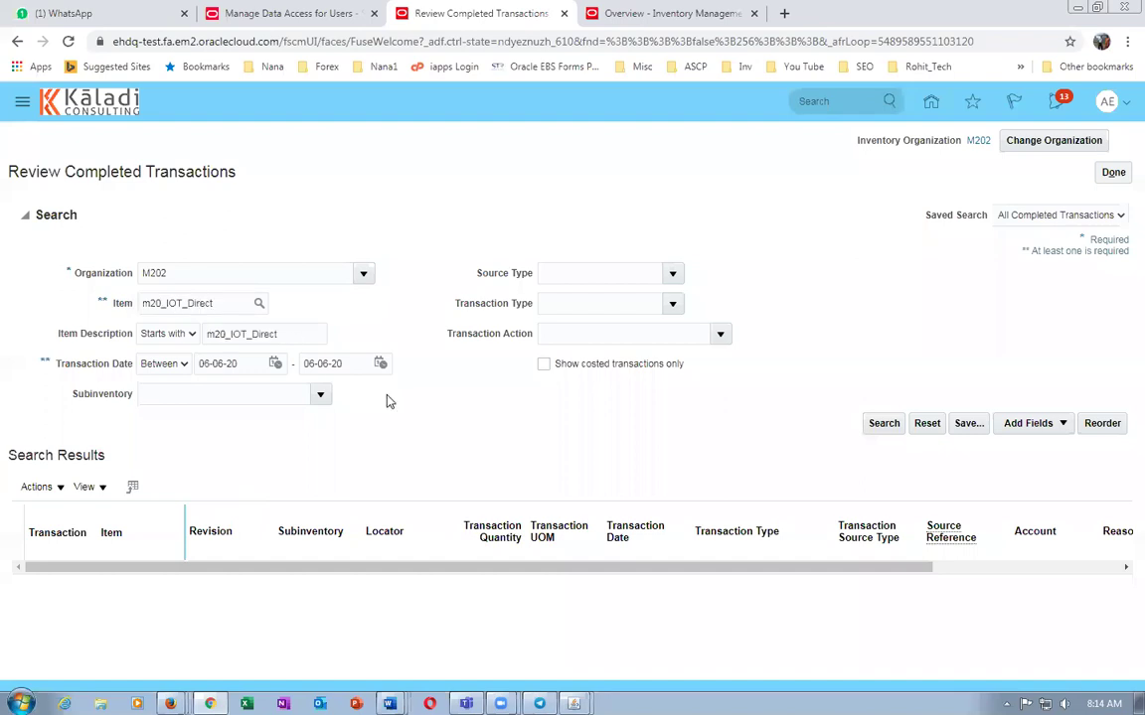
{"action": "left_click", "coordinate": [884, 423]}
{"action": "left_click_drag", "start_coordinate": [32, 172], "coordinate": [178, 171]}
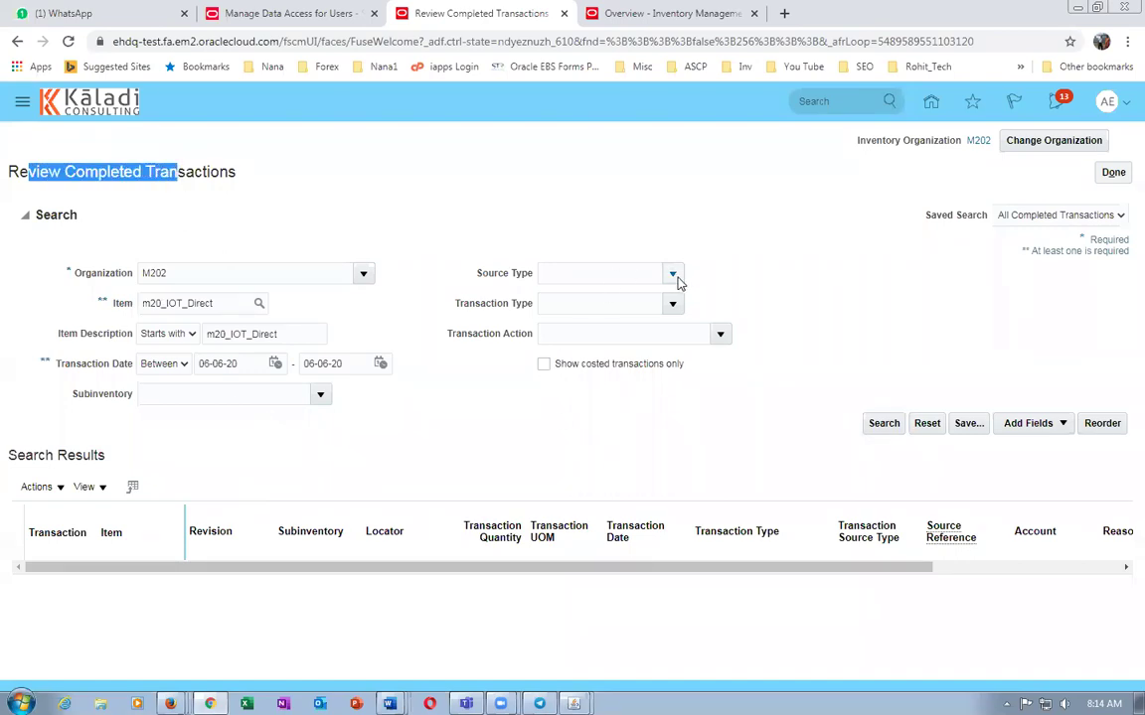
Step: Browse the source type, transaction type and extra search field lists without changing them
{"action": "left_click", "coordinate": [672, 274]}
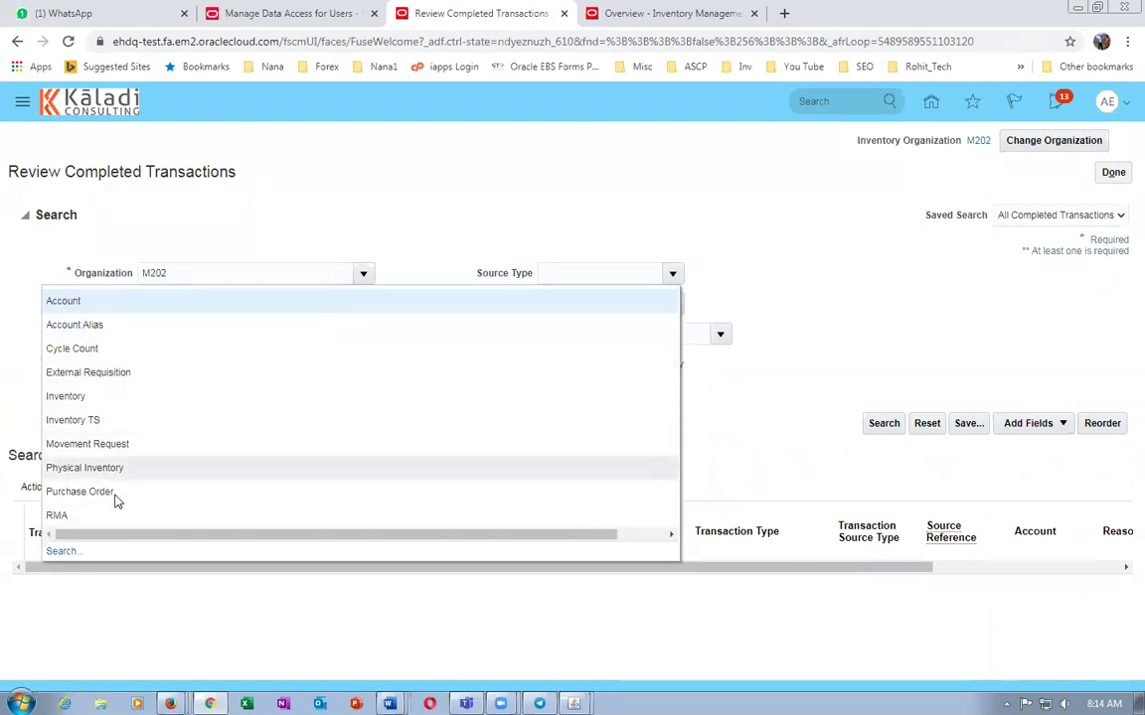
{"action": "left_click", "coordinate": [687, 349]}
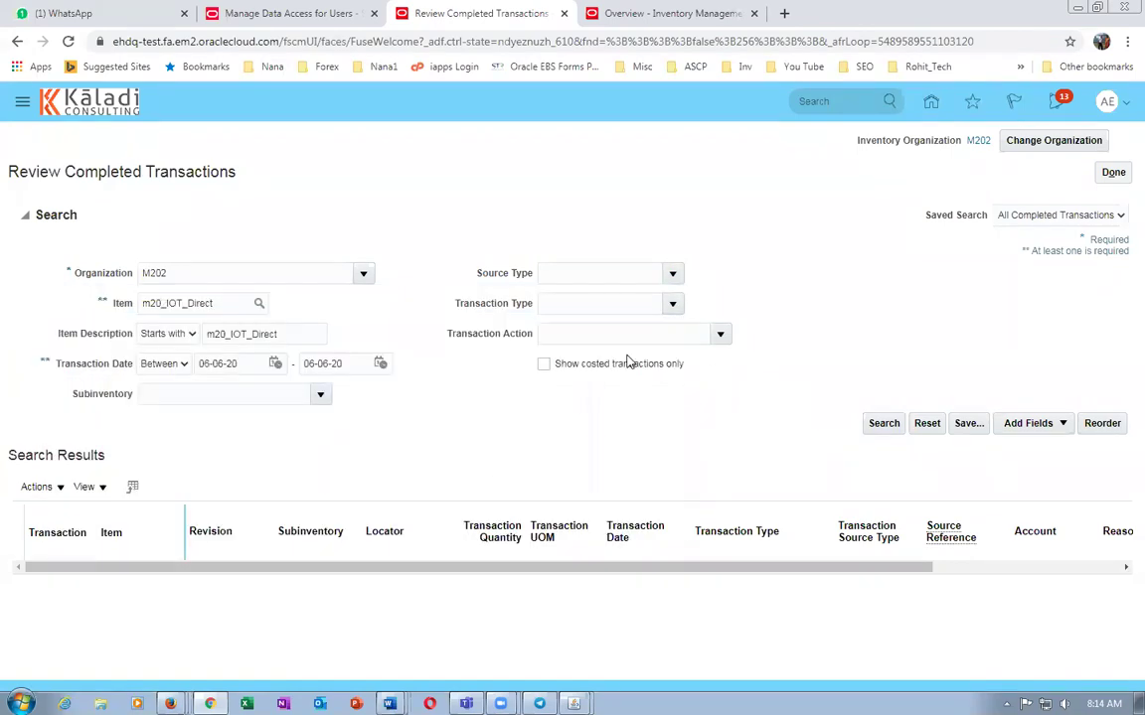
{"action": "left_click", "coordinate": [673, 304]}
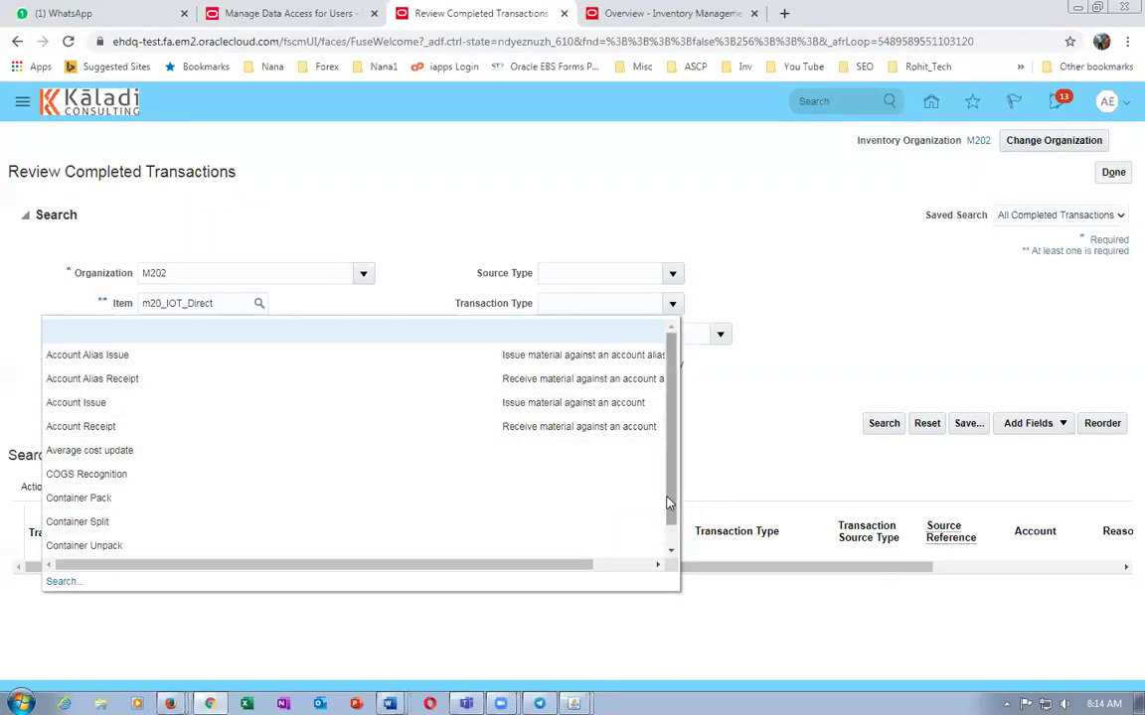
{"action": "left_click_drag", "start_coordinate": [671, 504], "coordinate": [665, 531]}
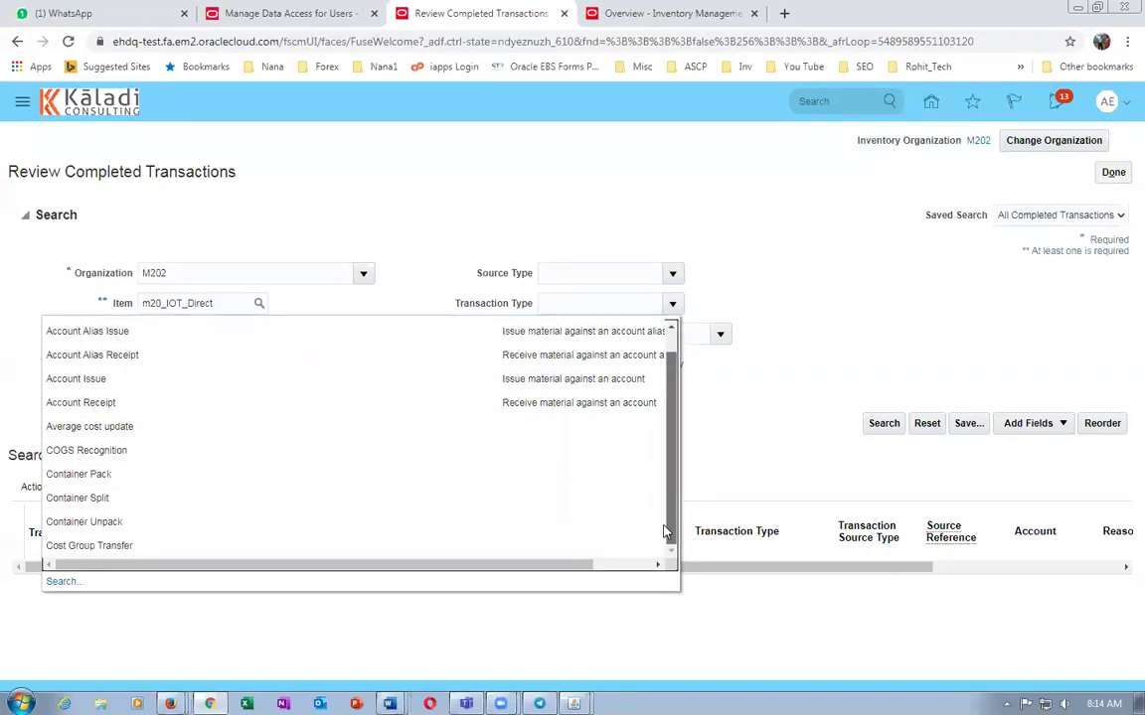
{"action": "left_click", "coordinate": [735, 286]}
{"action": "left_click_drag", "start_coordinate": [25, 167], "coordinate": [188, 167]}
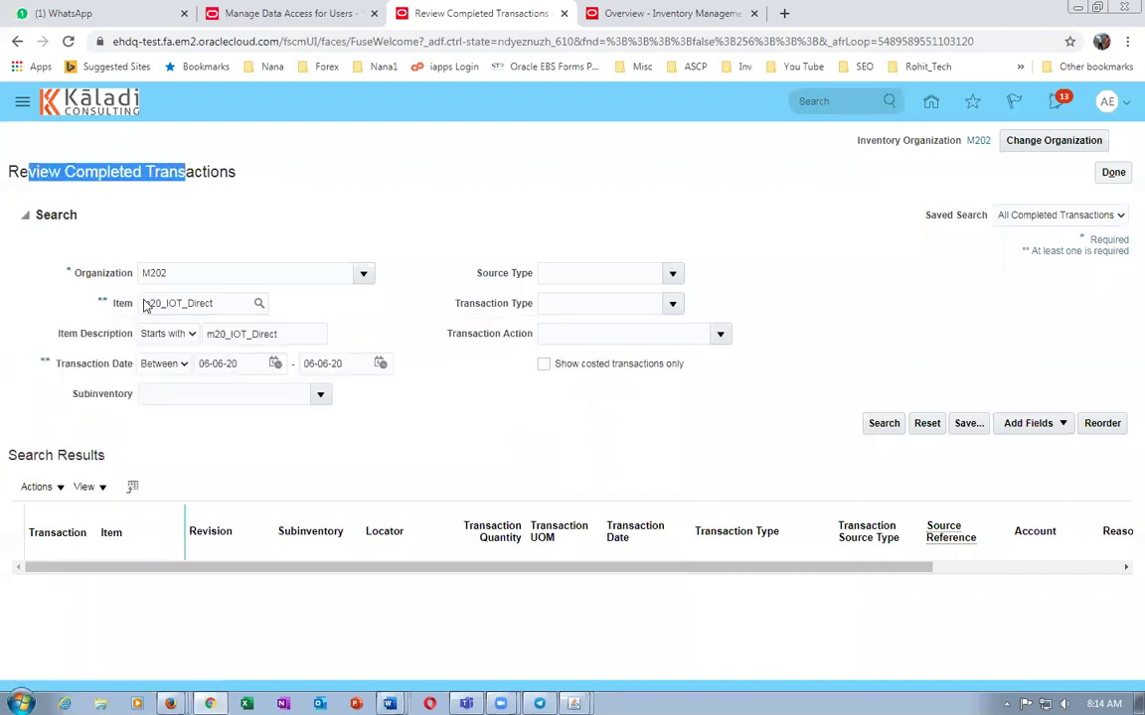
{"action": "left_click", "coordinate": [1024, 426]}
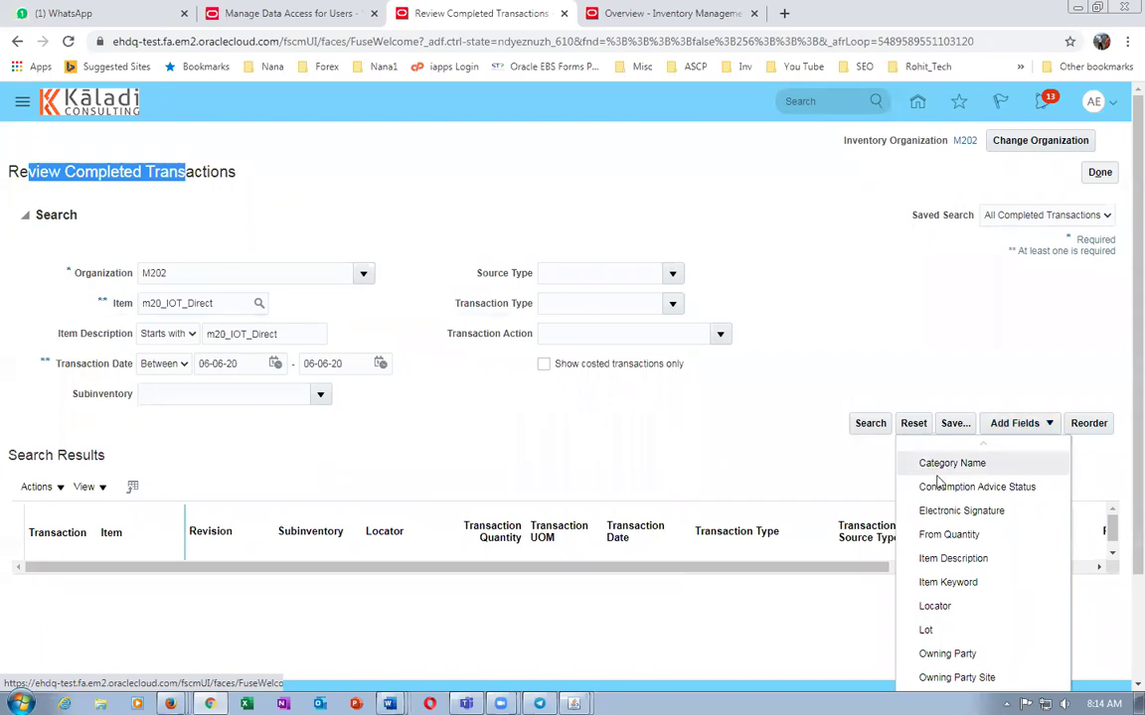
{"action": "scroll", "coordinate": [995, 583], "scroll_direction": "down", "scroll_amount": 1}
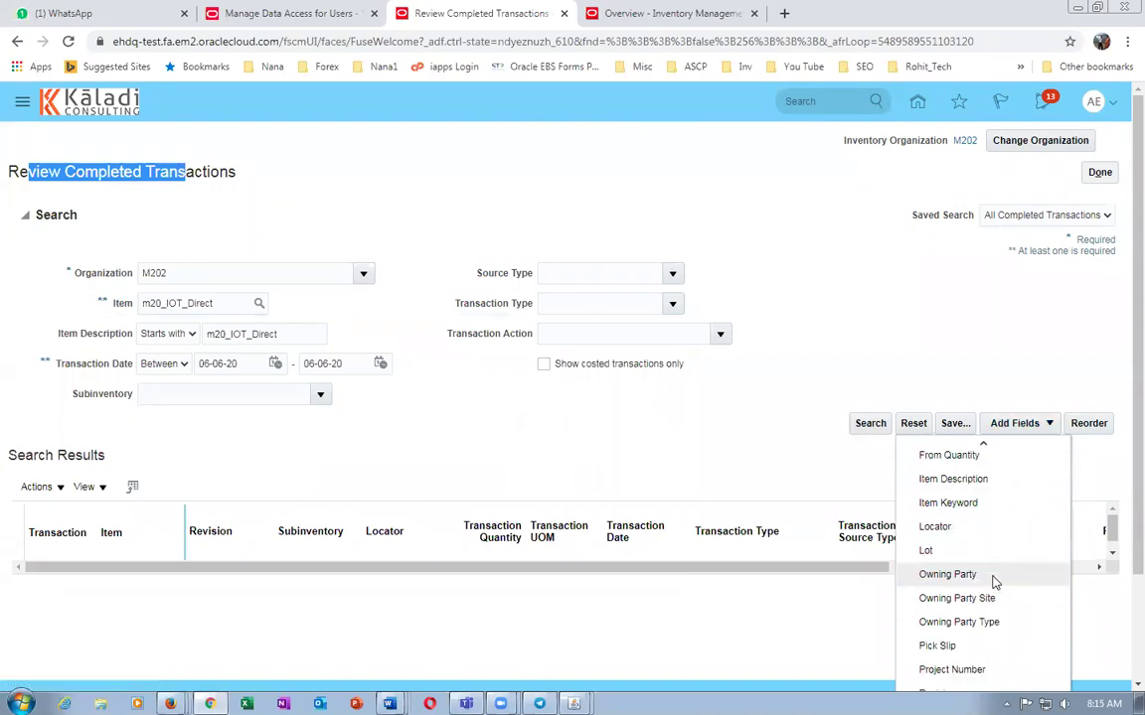
{"action": "scroll", "coordinate": [993, 584], "scroll_direction": "down", "scroll_amount": 1}
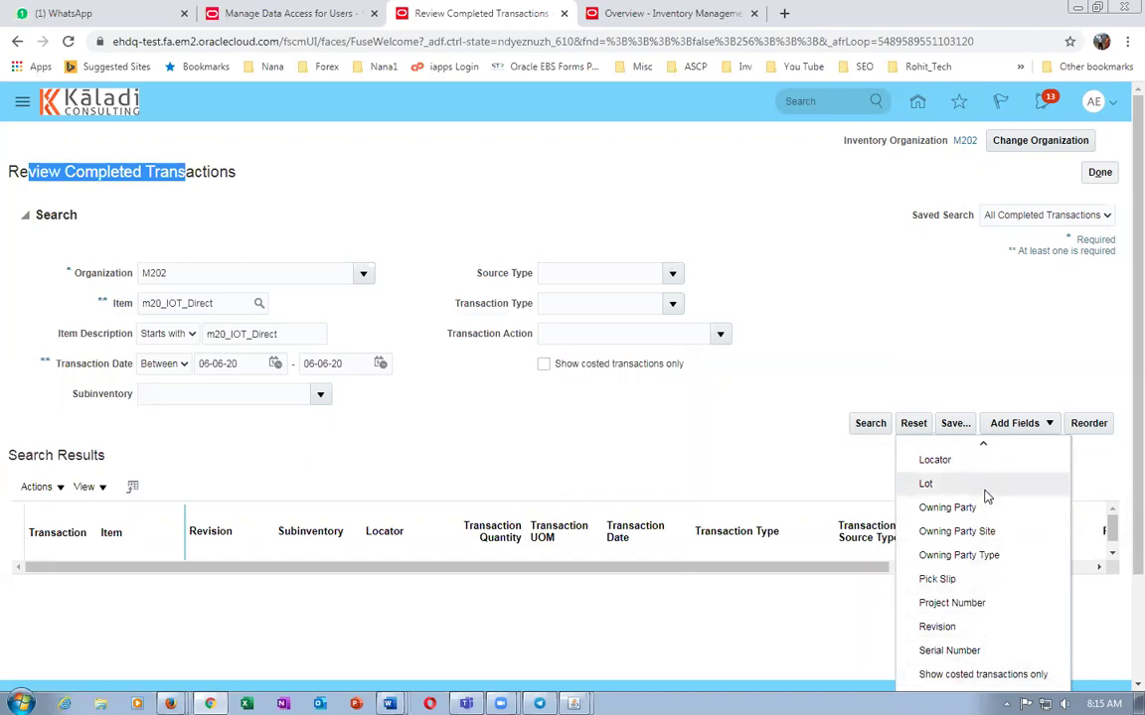
{"action": "left_click", "coordinate": [927, 326]}
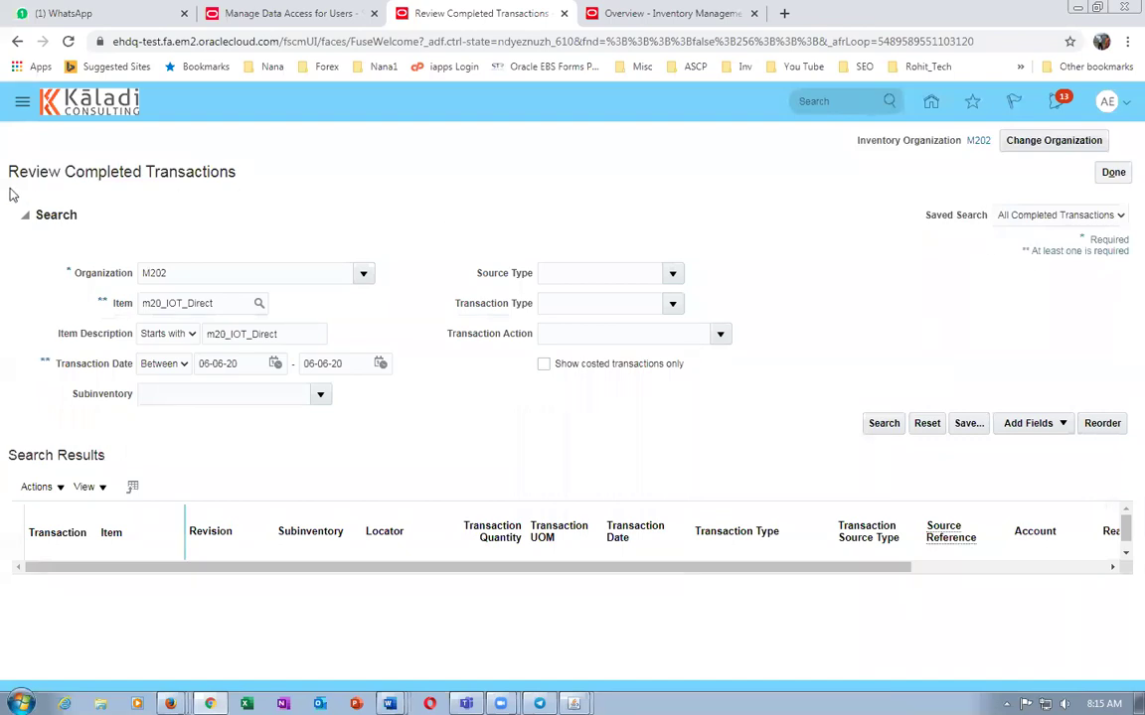
{"action": "left_click_drag", "start_coordinate": [21, 171], "coordinate": [199, 171]}
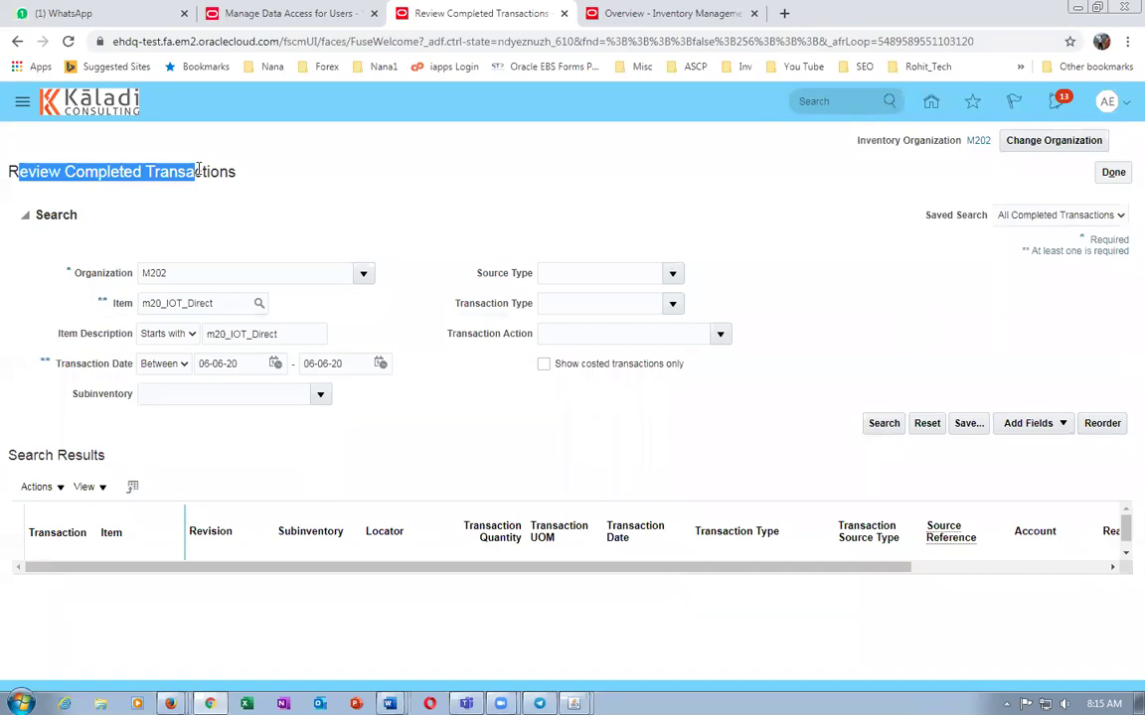
{"action": "left_click", "coordinate": [231, 241]}
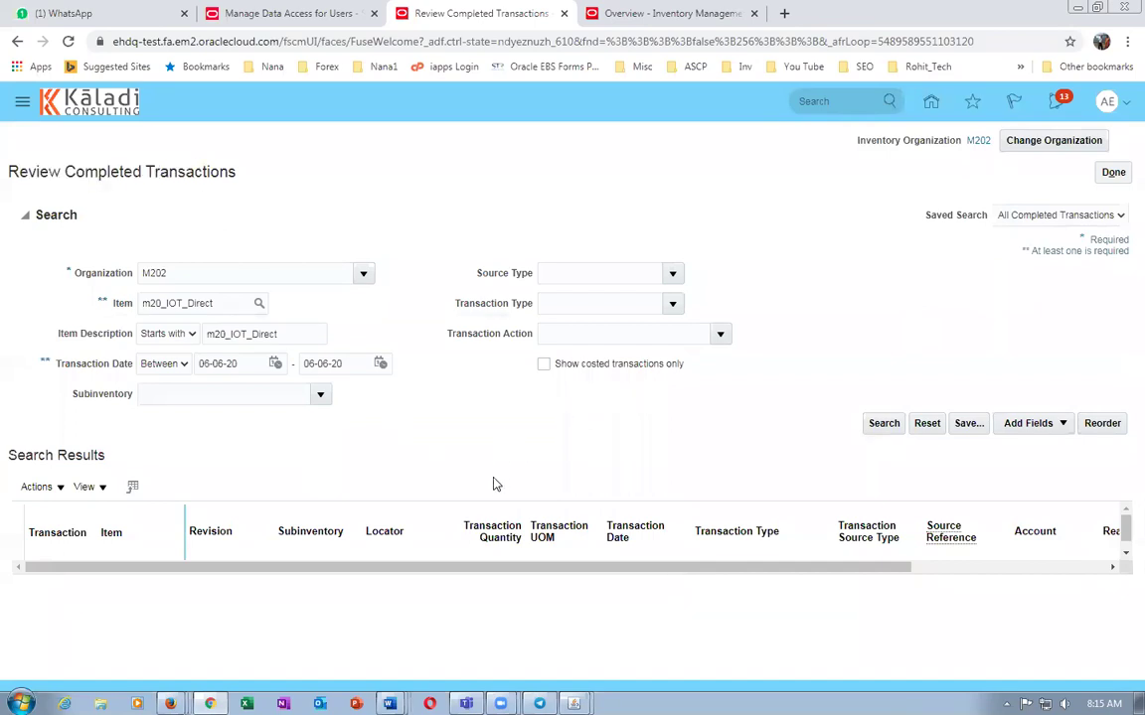
Step: Widen the transaction date range to start on 06-05-20 and search again
{"action": "left_click", "coordinate": [222, 365]}
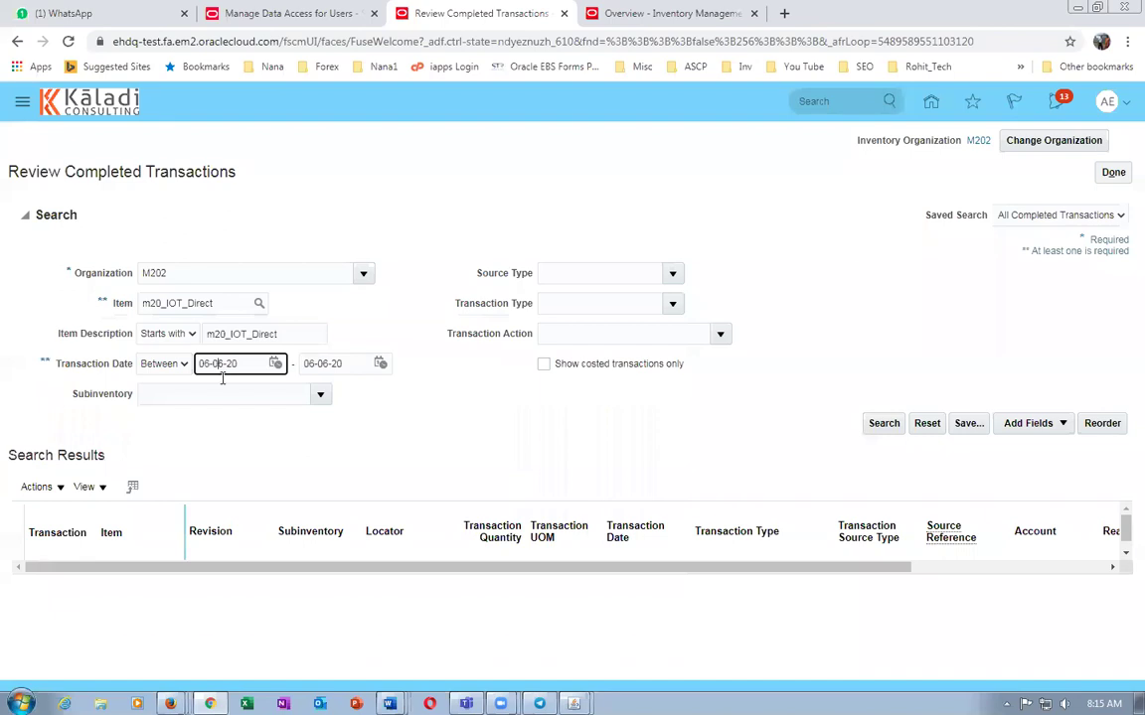
{"action": "key", "text": "Delete"}
{"action": "type", "text": "5"}
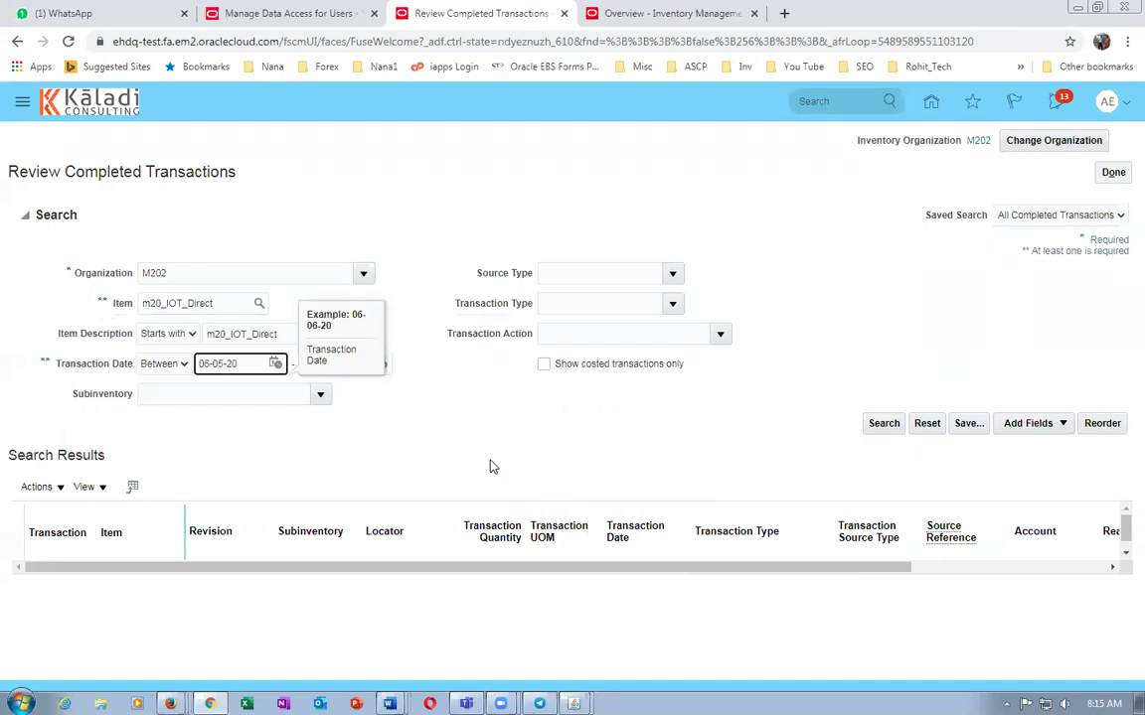
{"action": "left_click", "coordinate": [892, 433]}
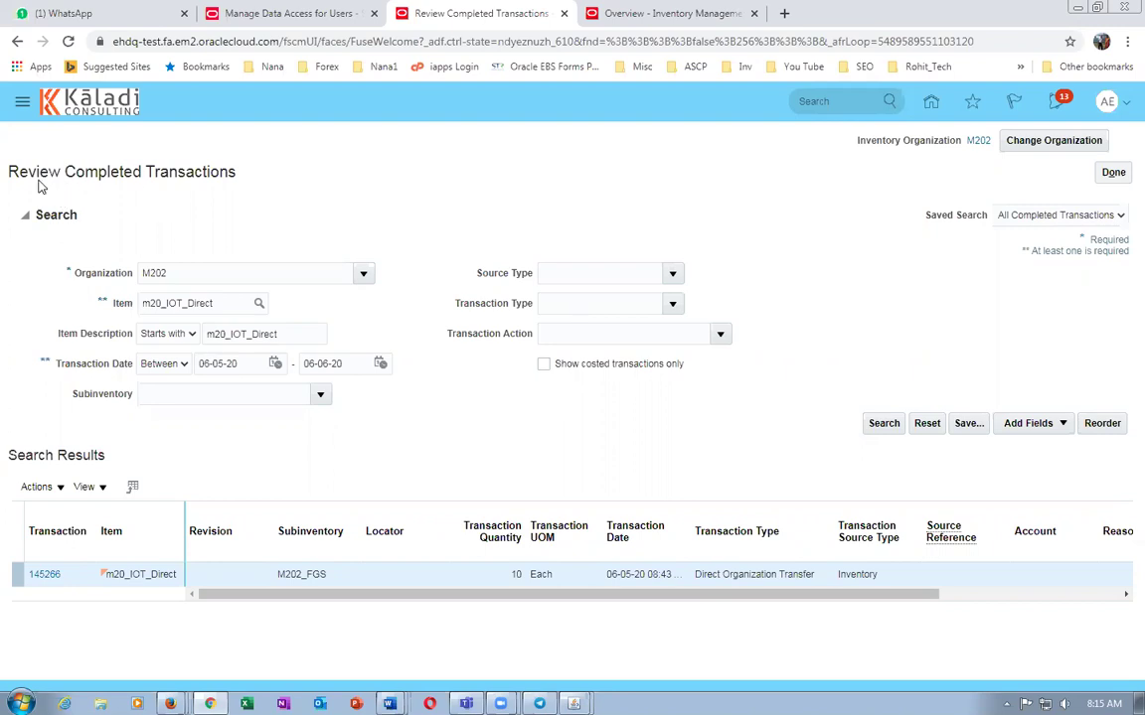
{"action": "left_click_drag", "start_coordinate": [36, 172], "coordinate": [184, 164]}
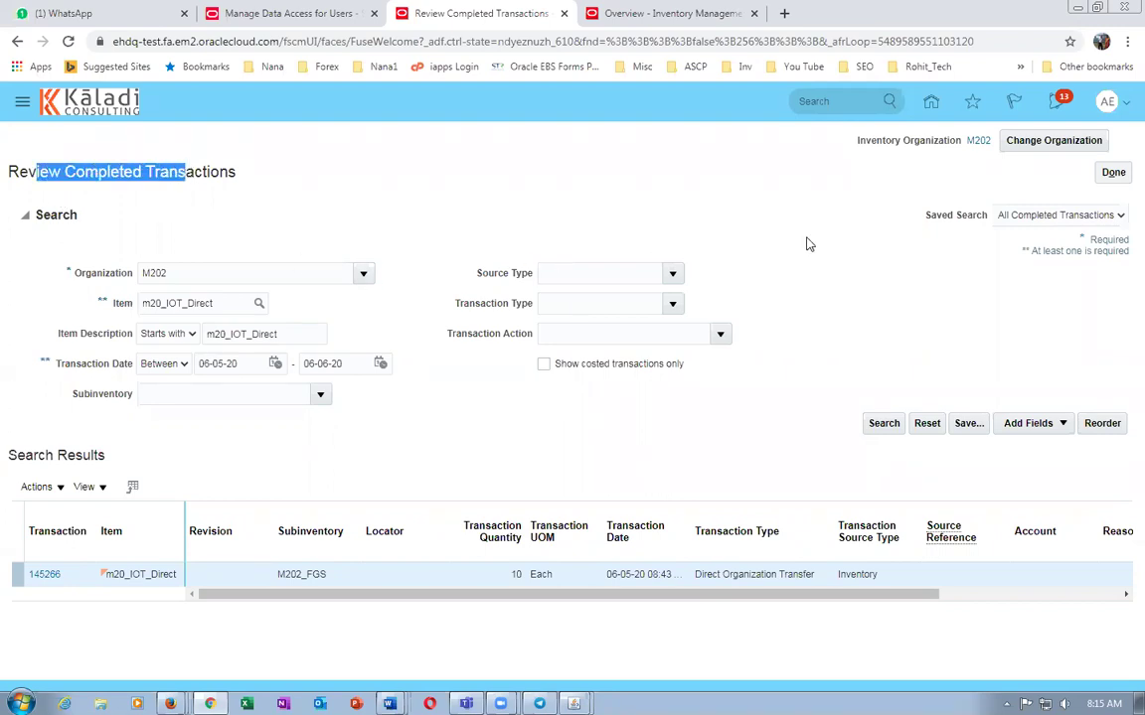
Step: Leave the completed transactions review and glance at the M202 tasks list
{"action": "left_click", "coordinate": [785, 268]}
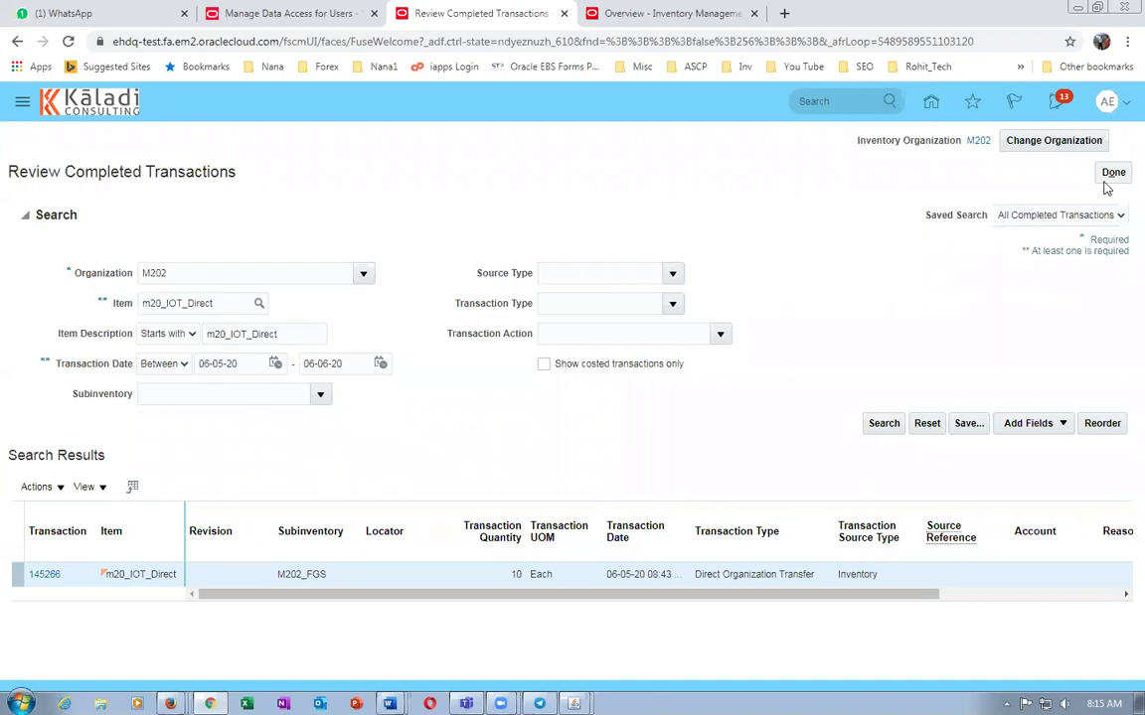
{"action": "left_click", "coordinate": [1113, 174]}
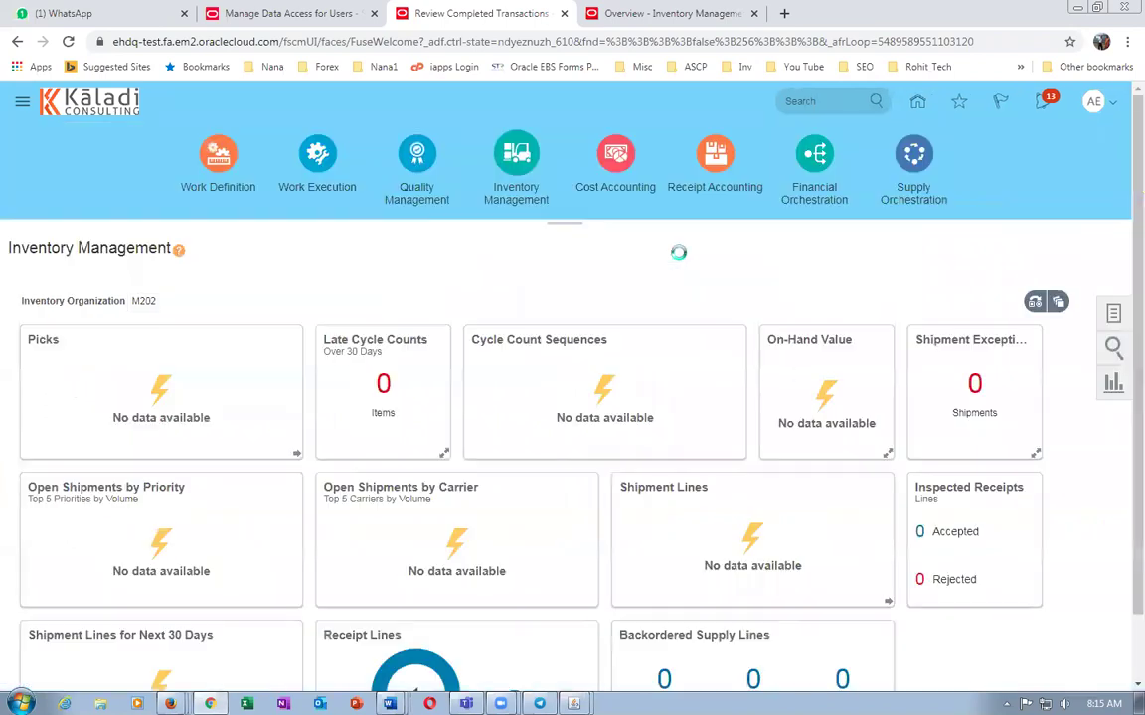
{"action": "left_click", "coordinate": [1112, 306]}
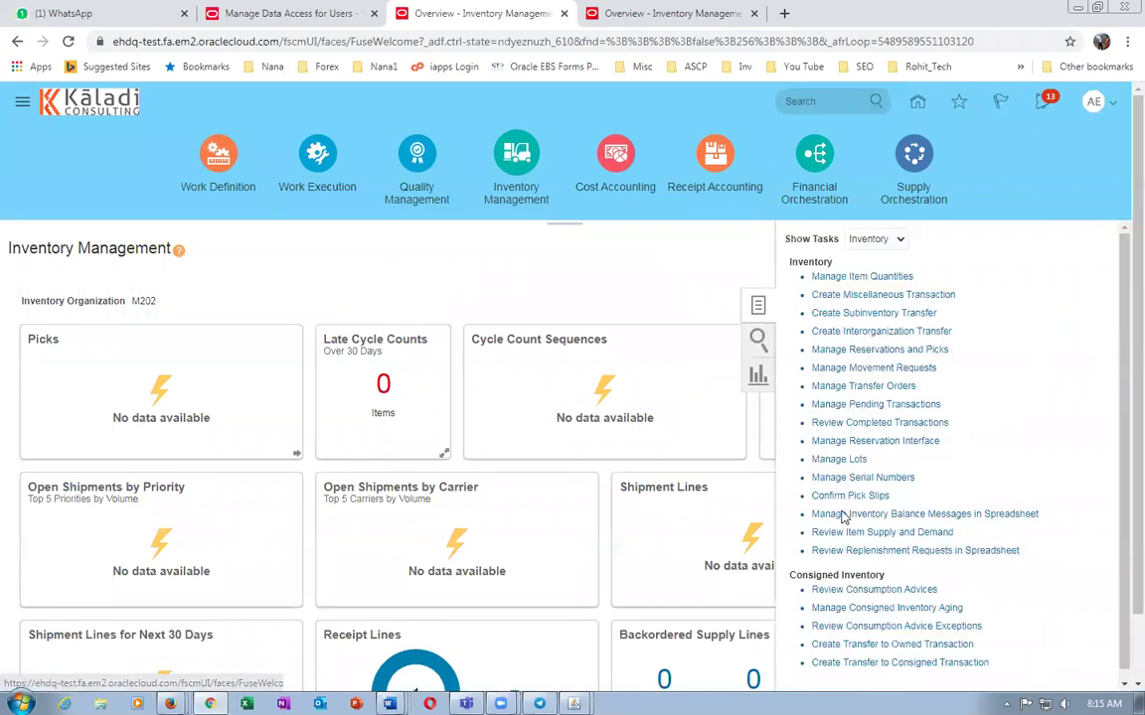
{"action": "left_click", "coordinate": [518, 304]}
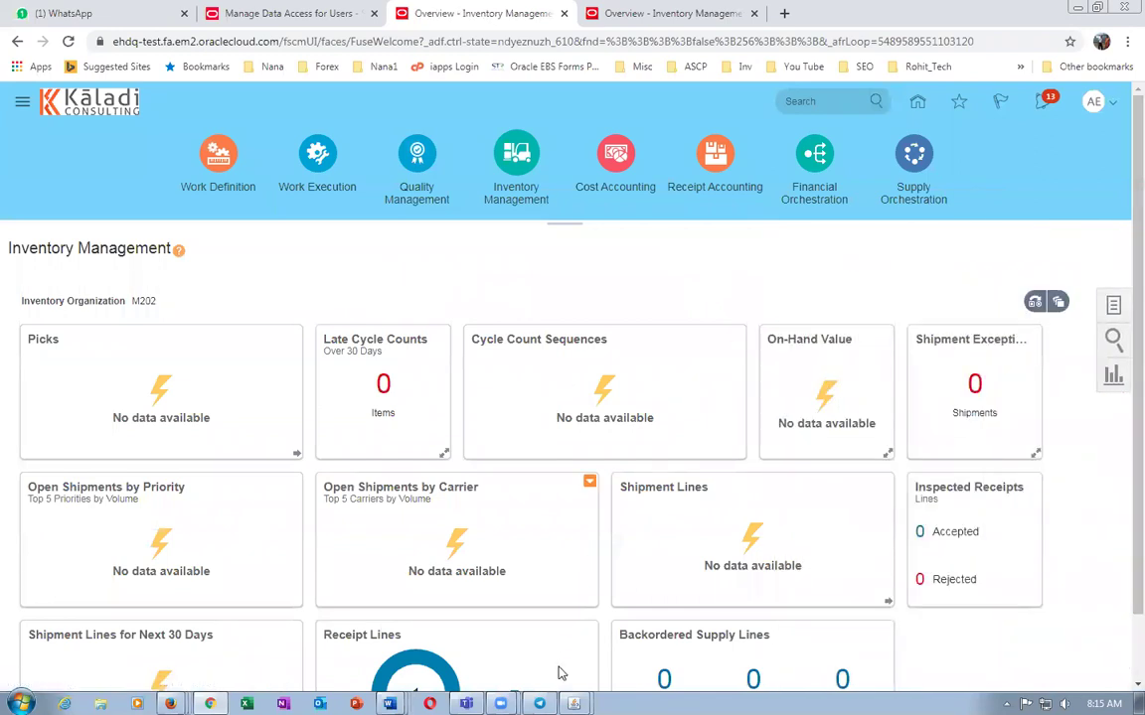
Step: In the E-Business Suite navigator, expand Purchasing > Receiving and select Receiving Transactions Summary
{"action": "mouse_move", "coordinate": [540, 703]}
{"action": "left_click", "coordinate": [572, 671]}
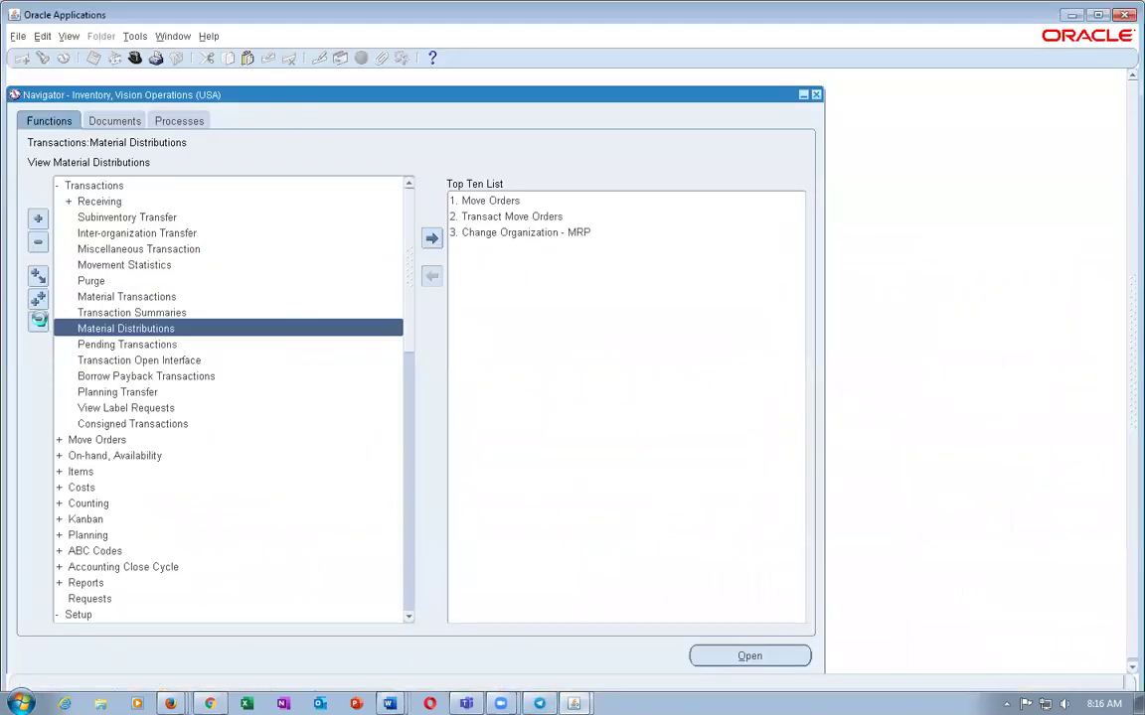
{"action": "left_click", "coordinate": [37, 321]}
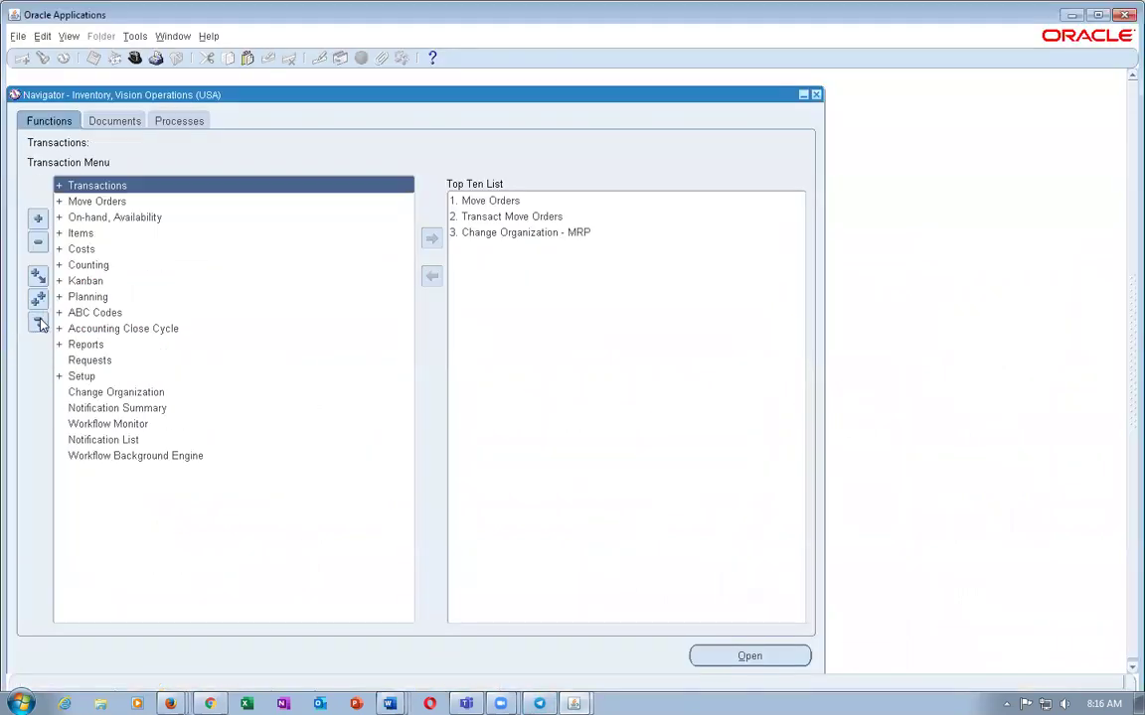
{"action": "left_click", "coordinate": [144, 285]}
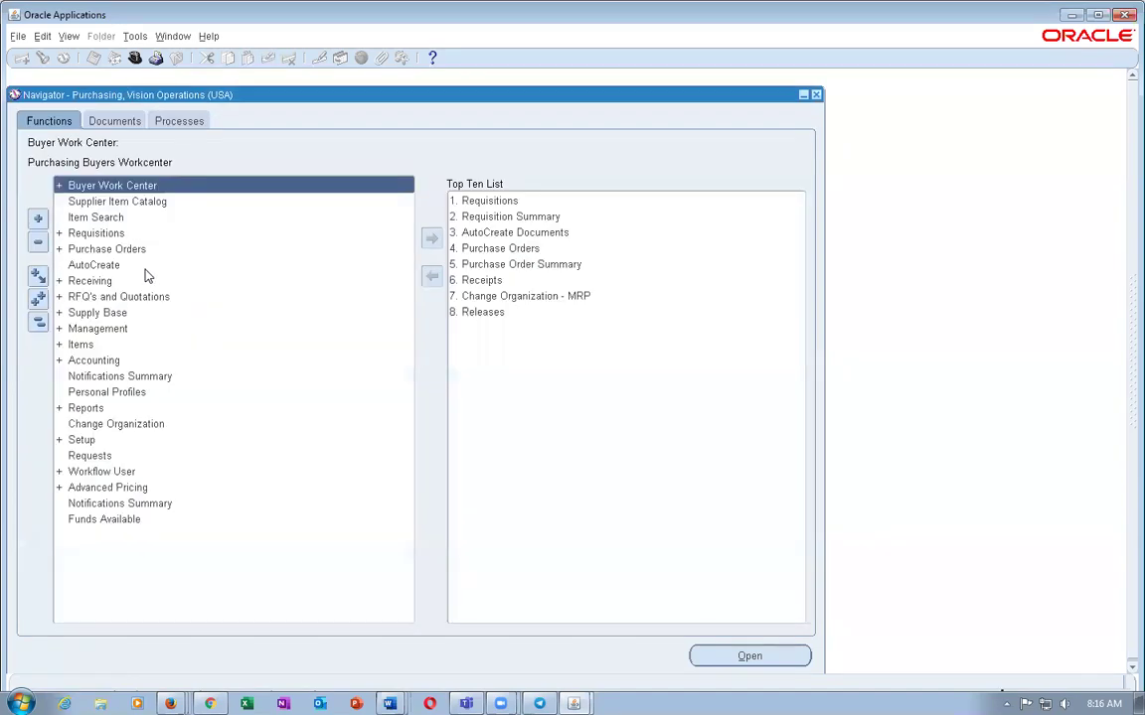
{"action": "left_click", "coordinate": [117, 281]}
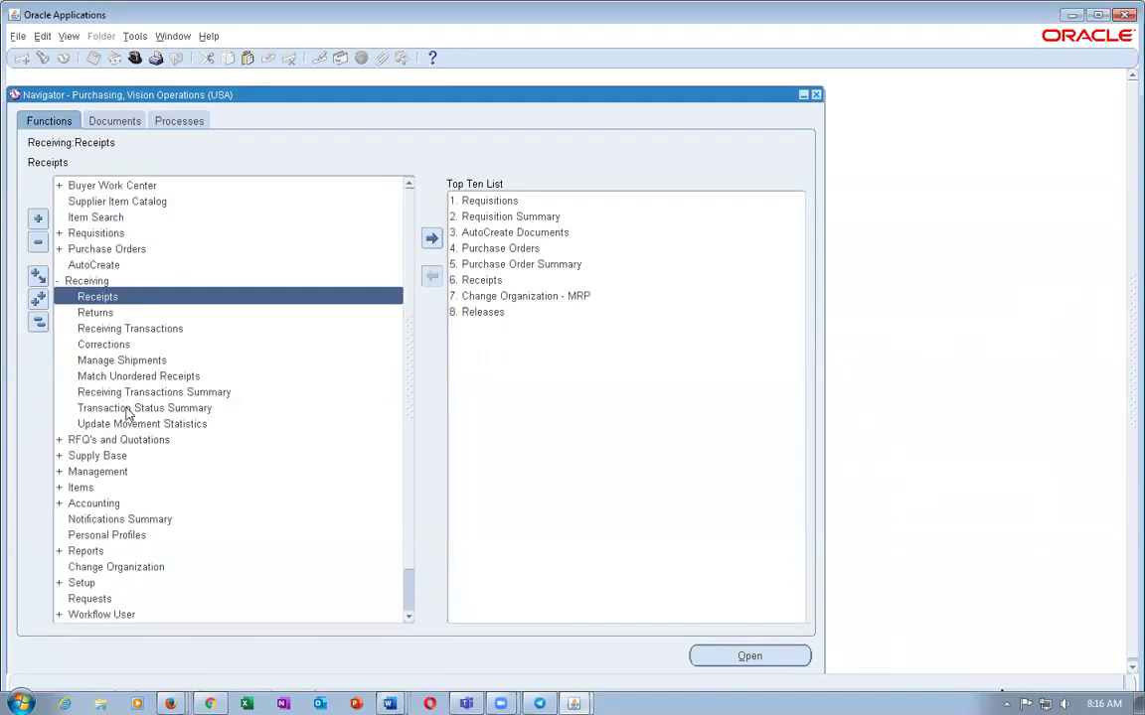
{"action": "left_click", "coordinate": [172, 394]}
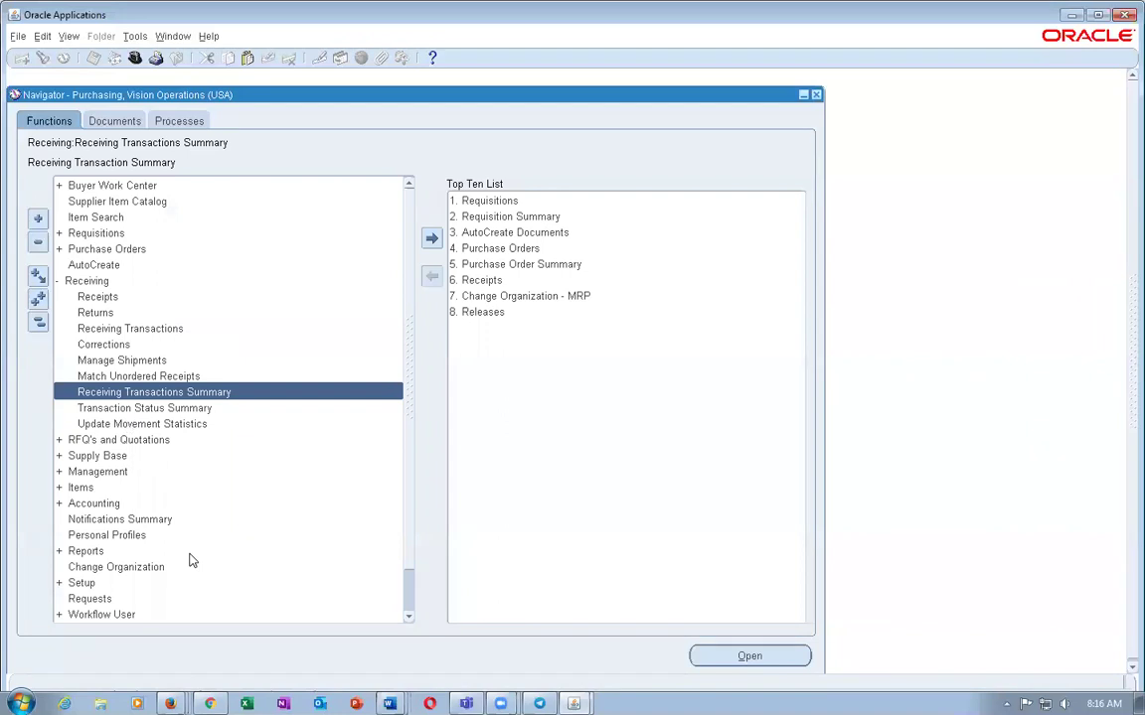
{"action": "key", "text": "alt+Tab"}
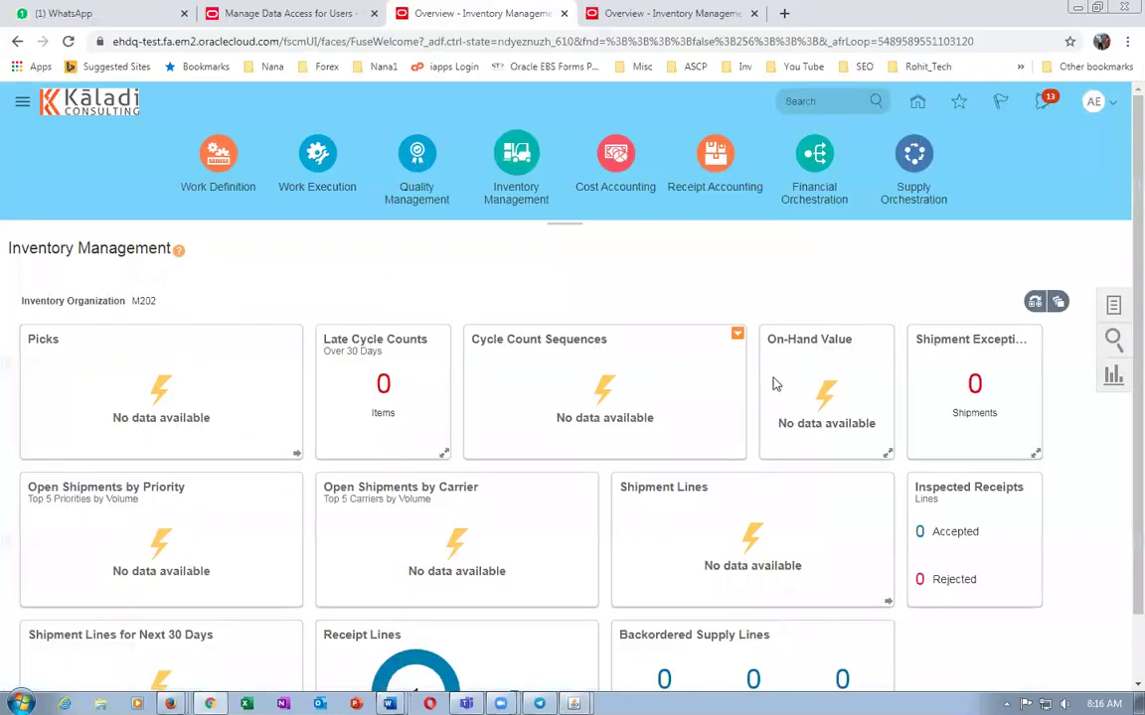
{"action": "scroll", "coordinate": [313, 545], "scroll_direction": "down", "scroll_amount": 1}
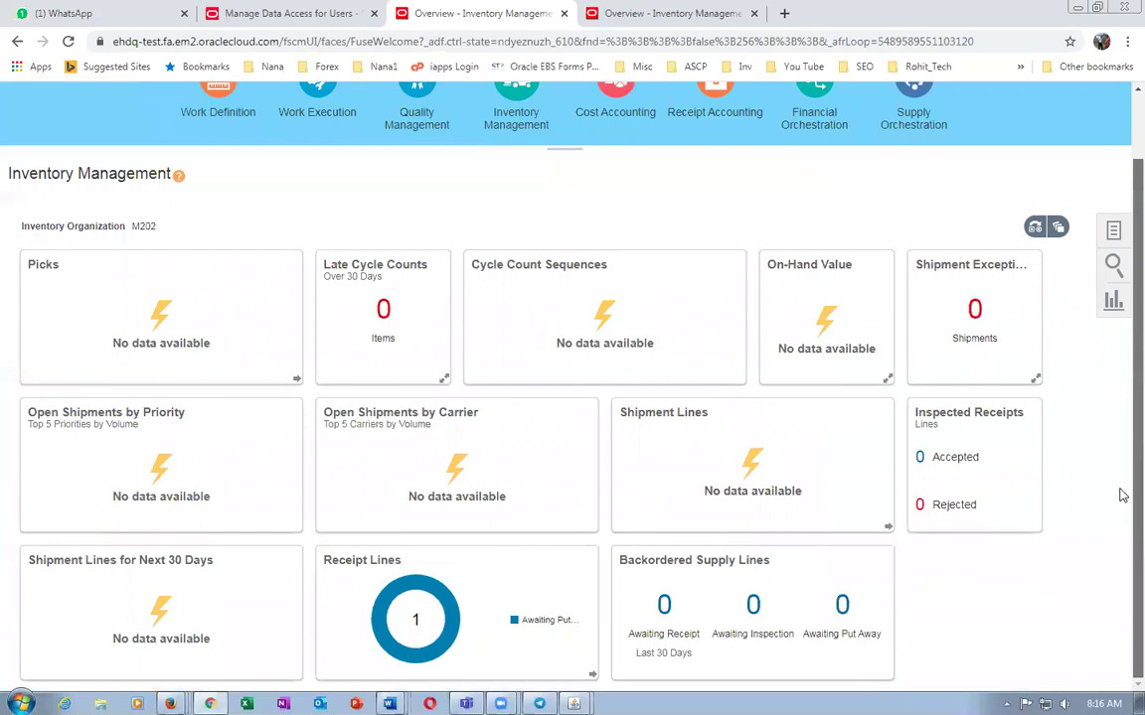
{"action": "scroll", "coordinate": [1124, 447], "scroll_direction": "up", "scroll_amount": 2}
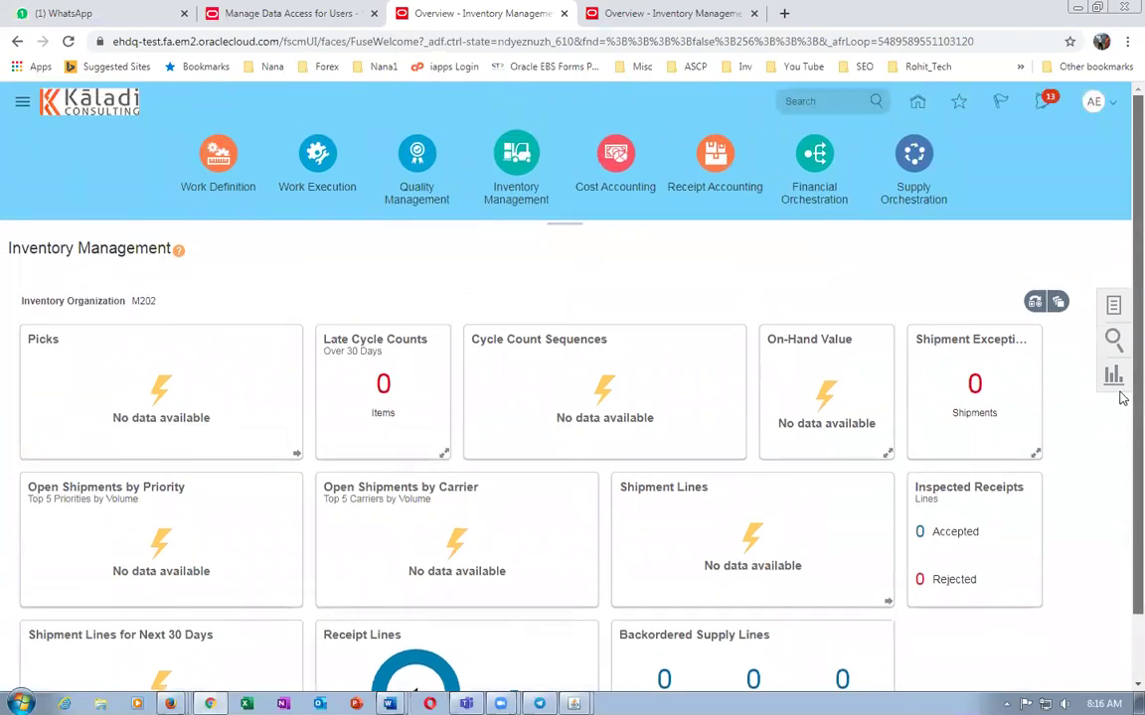
{"action": "scroll", "coordinate": [1123, 437], "scroll_direction": "down", "scroll_amount": 2}
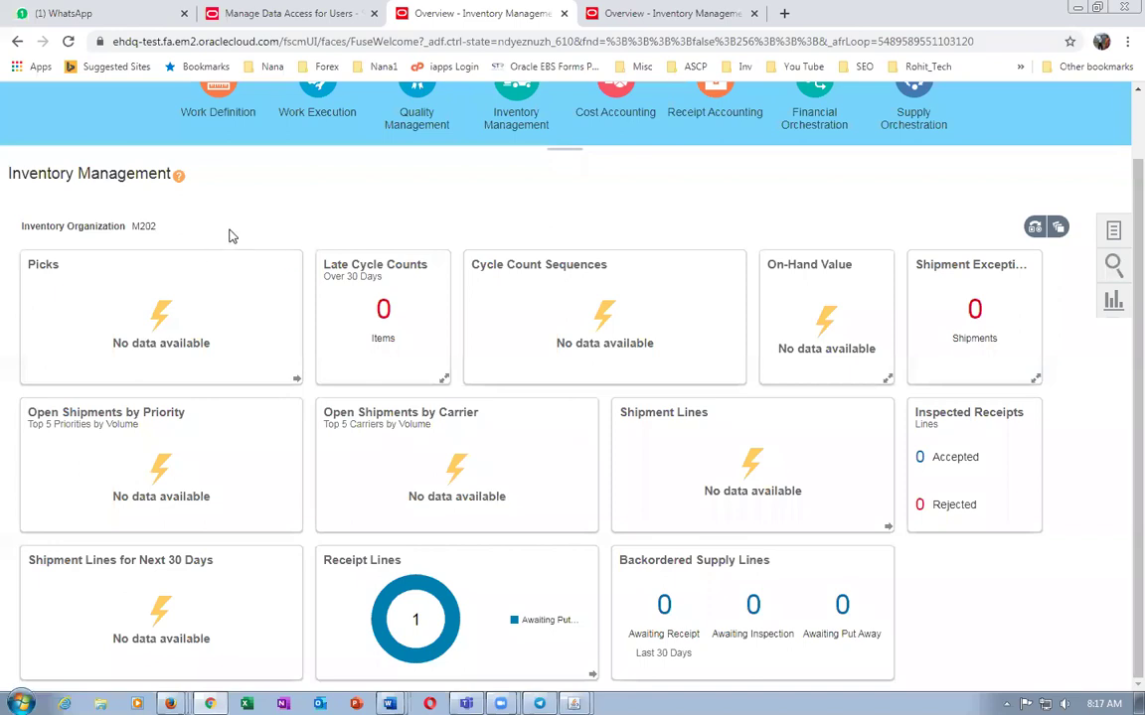
Step: Open Put Away Receipts from the Receipts task group
{"action": "left_click", "coordinate": [1113, 232]}
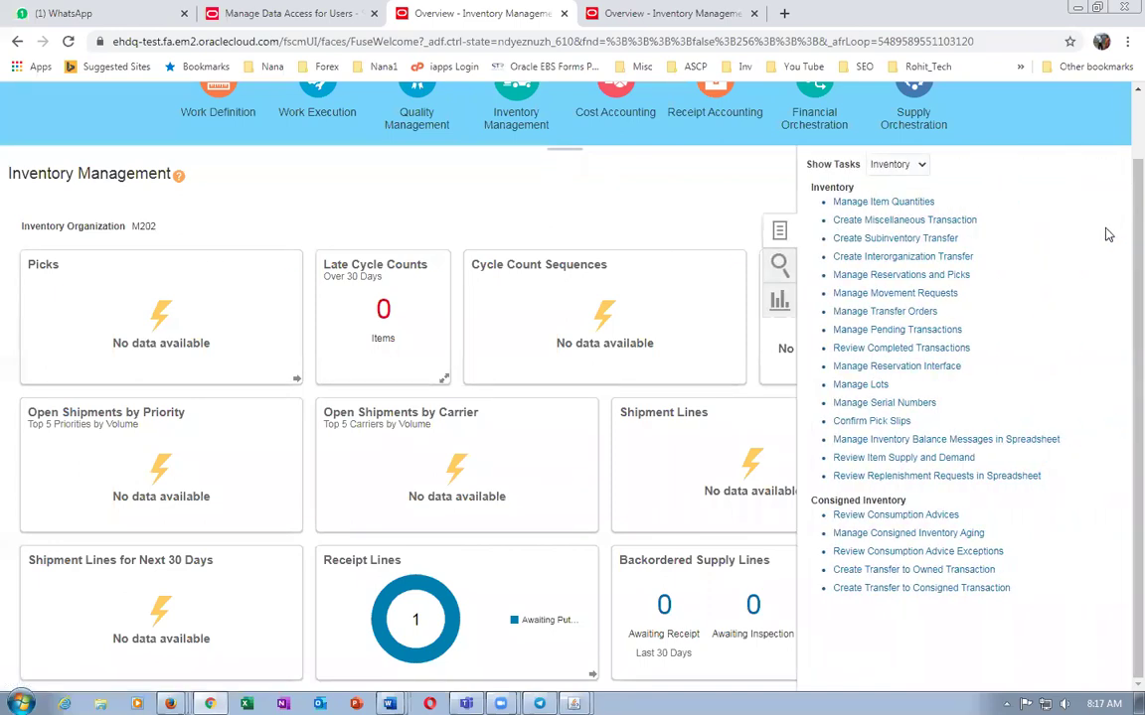
{"action": "left_click", "coordinate": [895, 166]}
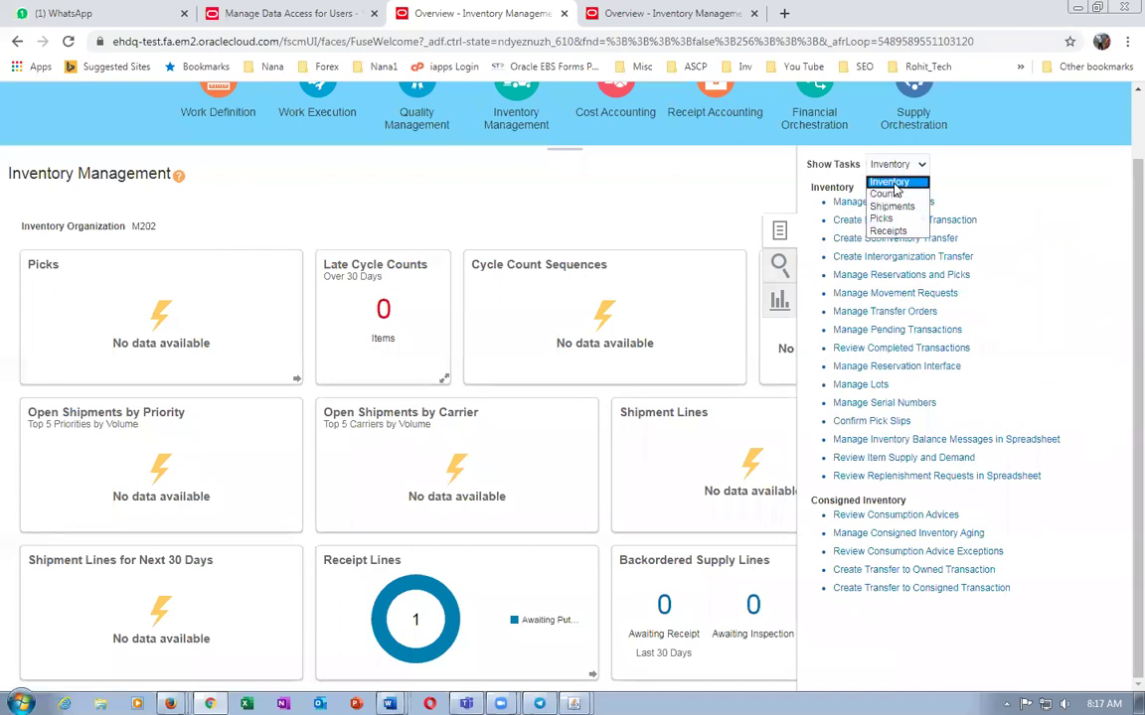
{"action": "left_click", "coordinate": [889, 232]}
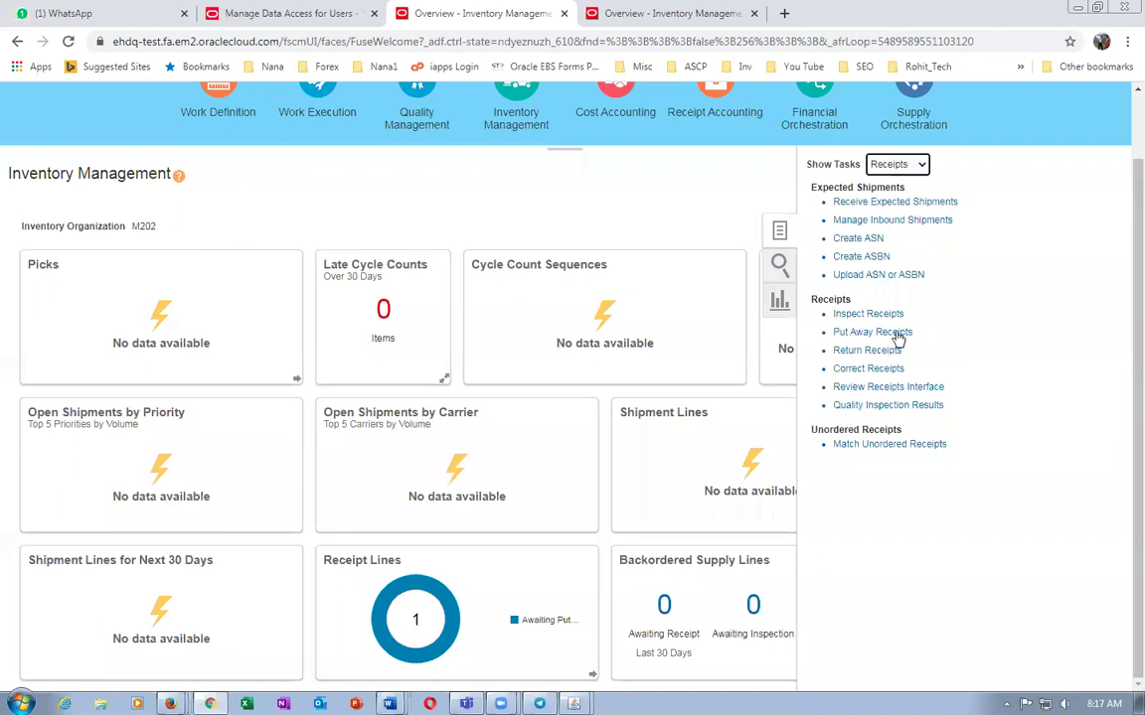
{"action": "left_click", "coordinate": [870, 334]}
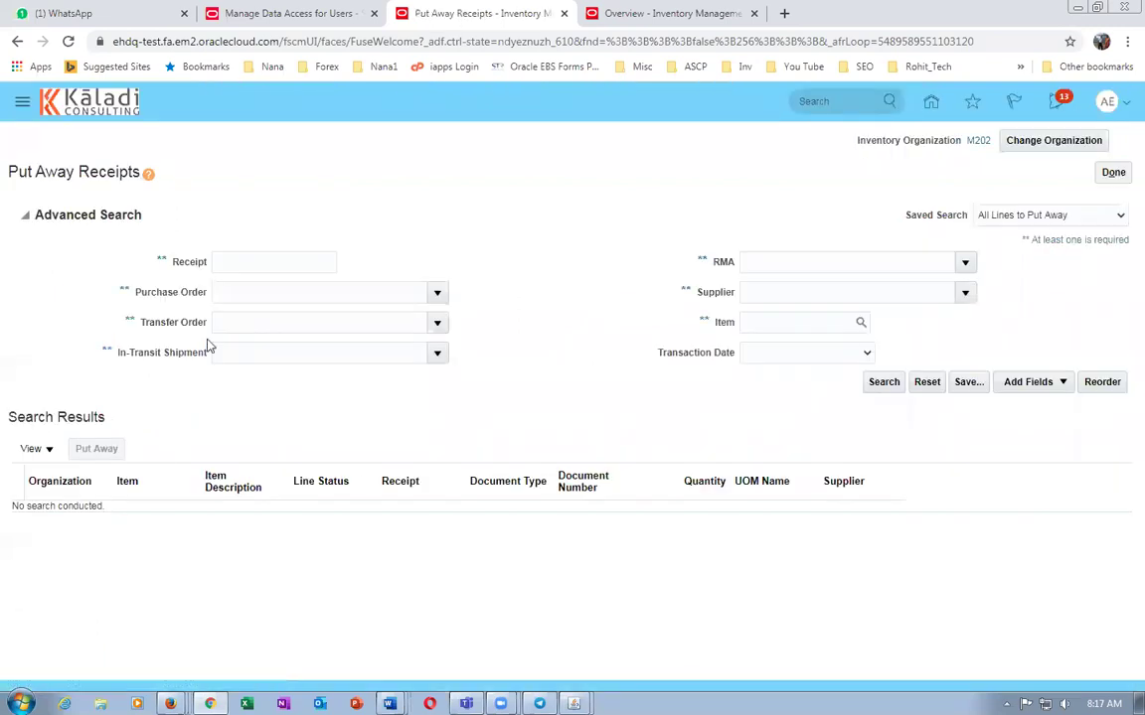
Step: Find receipt 1001 and submit the put away of its 100 units into M202_FGS
{"action": "left_click", "coordinate": [240, 260]}
{"action": "type", "text": "10"}
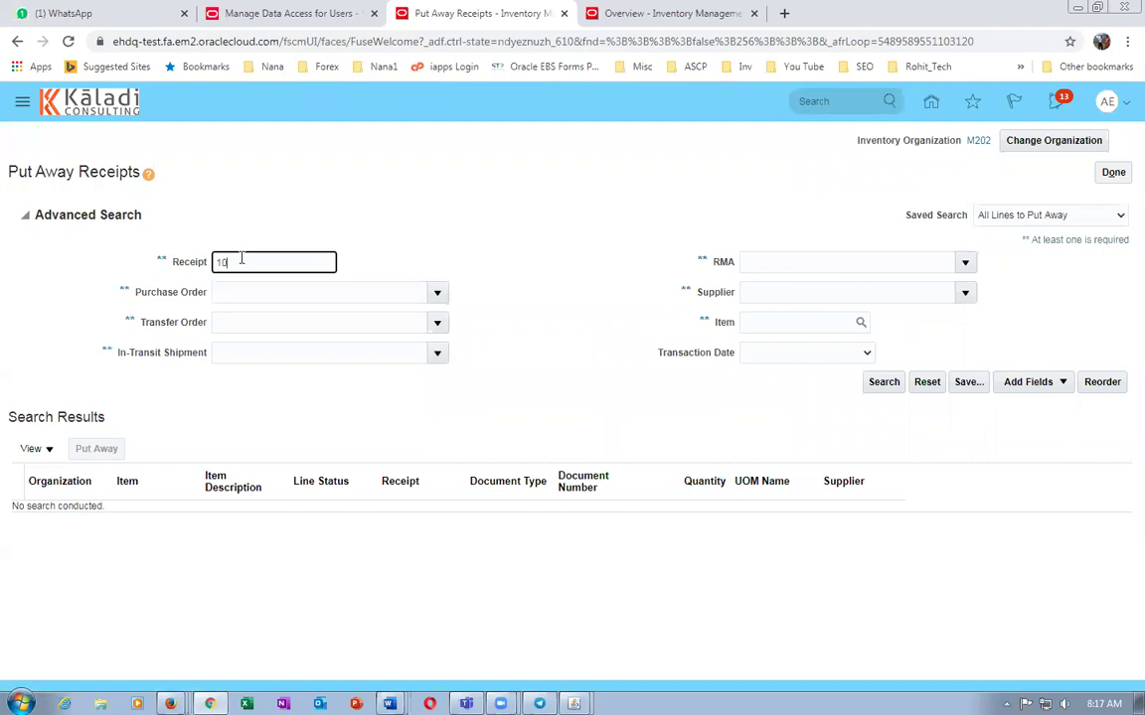
{"action": "type", "text": "01"}
{"action": "key", "text": "Tab"}
{"action": "left_click", "coordinate": [892, 385]}
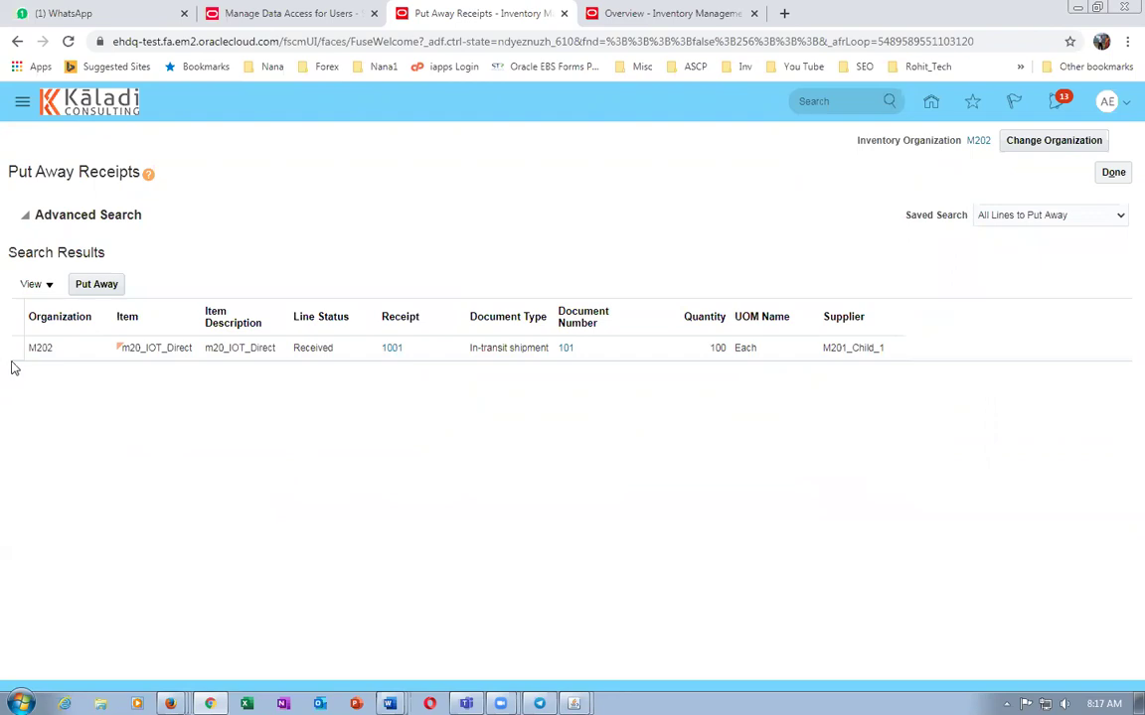
{"action": "left_click", "coordinate": [14, 347]}
{"action": "left_click", "coordinate": [96, 284]}
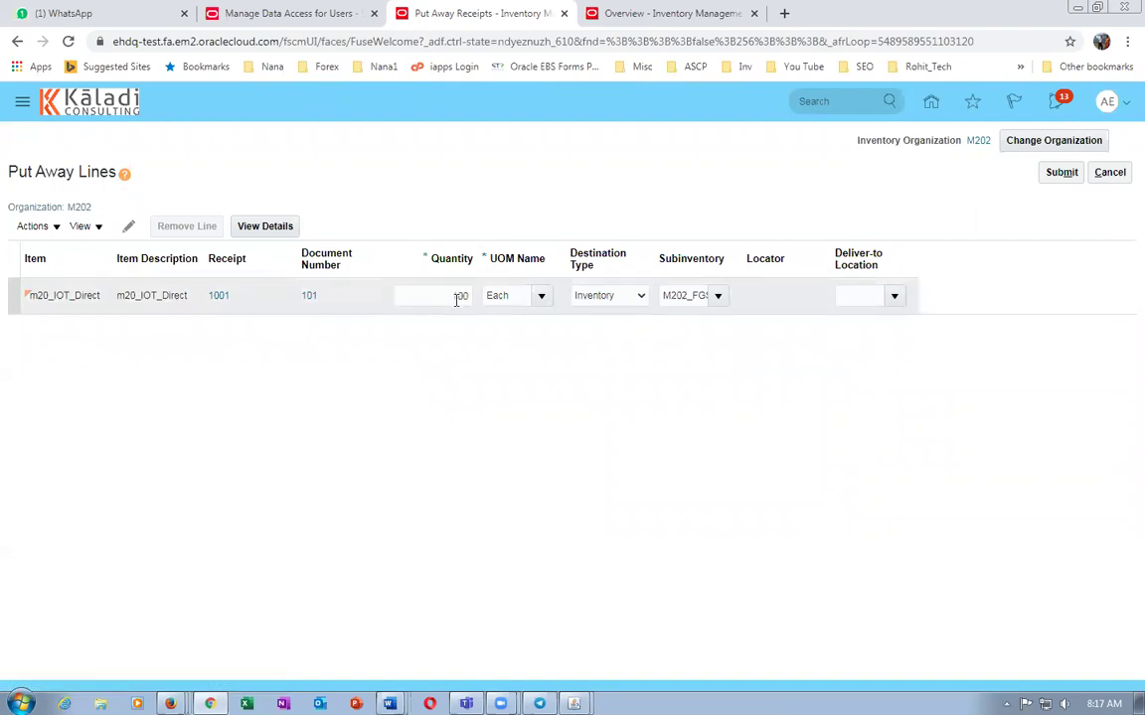
{"action": "left_click", "coordinate": [1061, 173]}
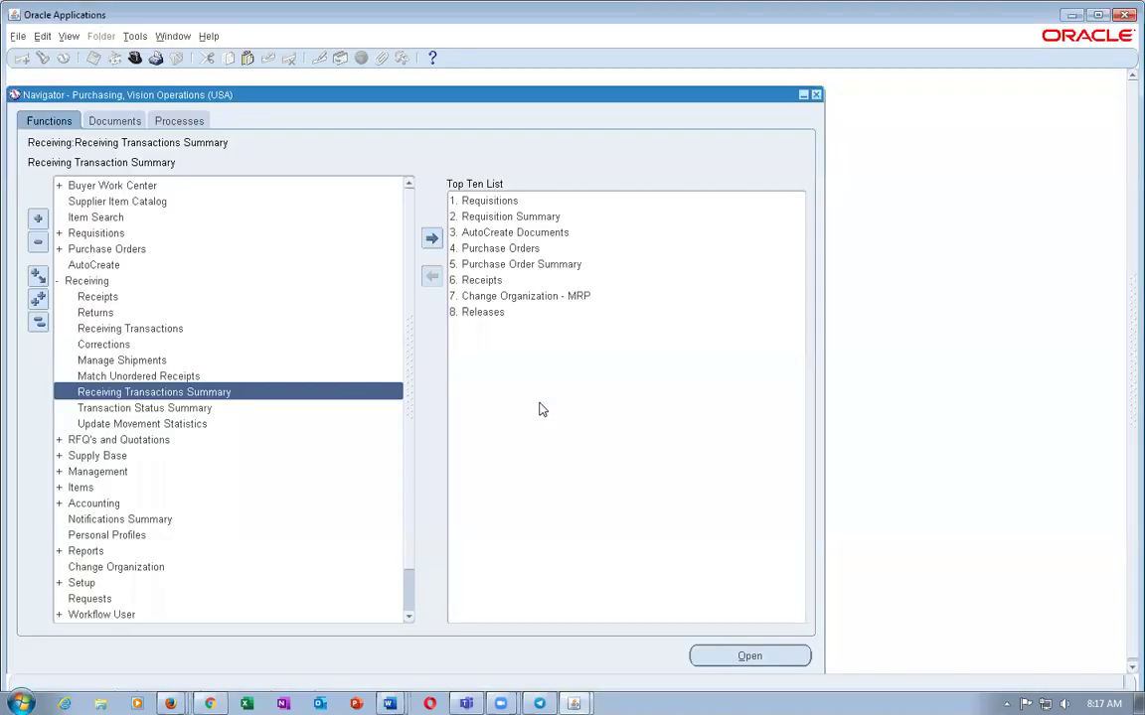
{"action": "key", "text": "alt+Tab"}
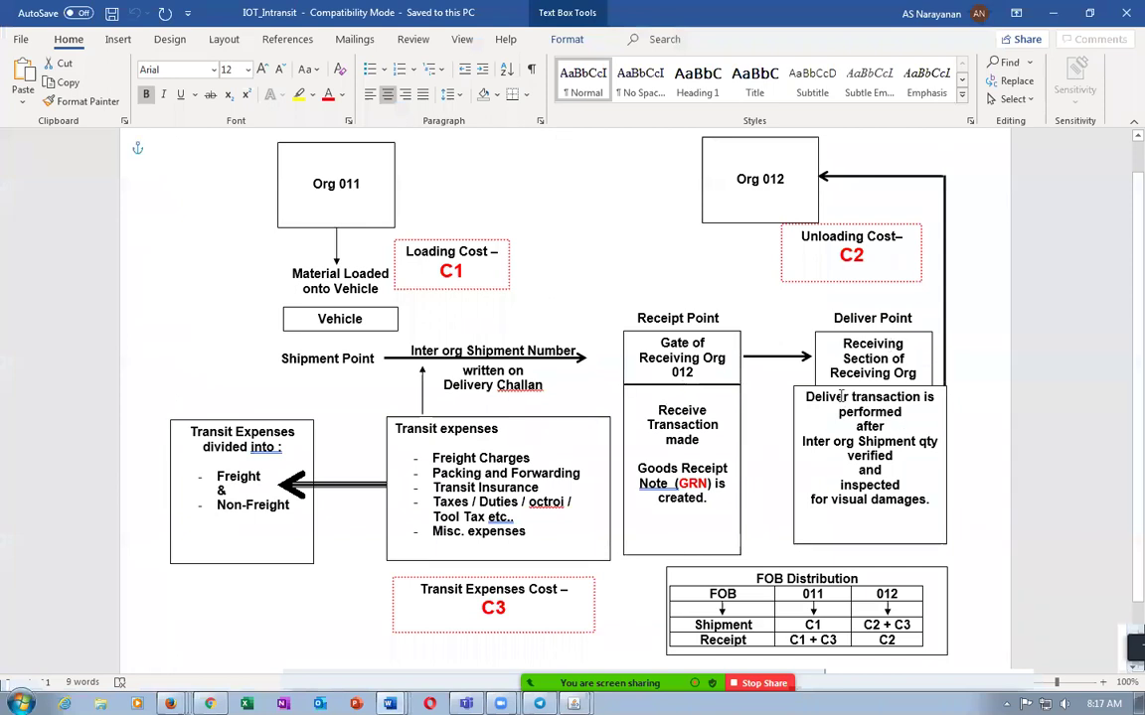
Step: Highlight the 'Deliver transaction is performed' note in the IOT_Intransit diagram
{"action": "left_click_drag", "start_coordinate": [805, 396], "coordinate": [868, 411]}
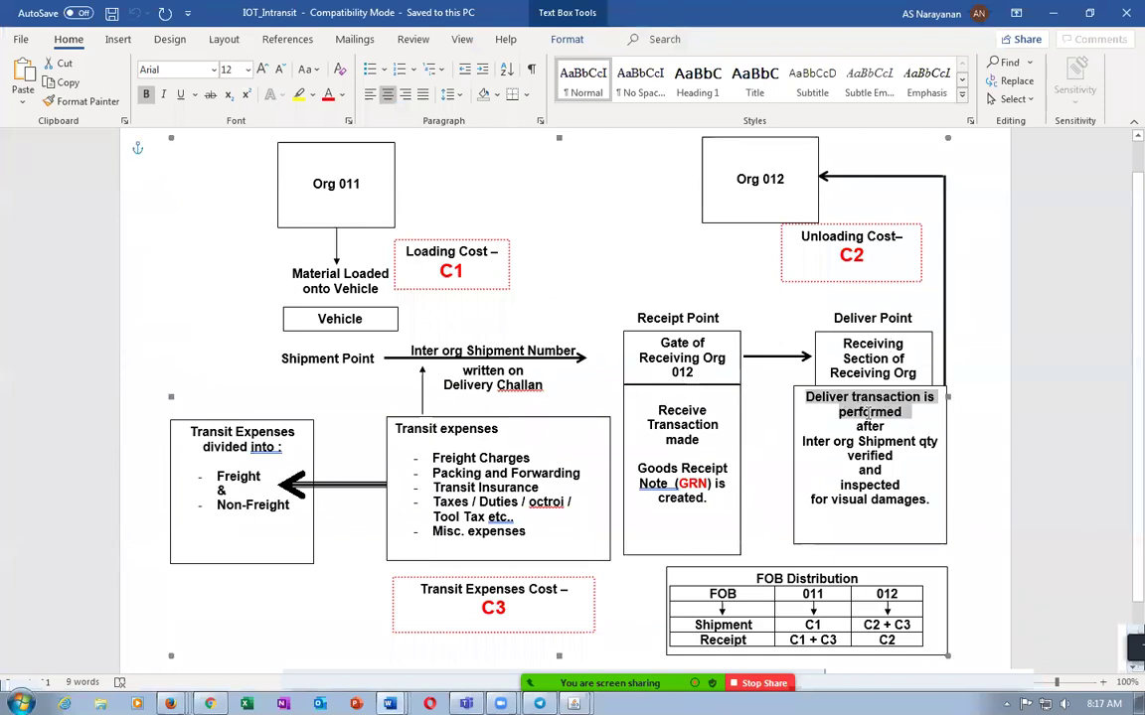
{"action": "left_click", "coordinate": [882, 501]}
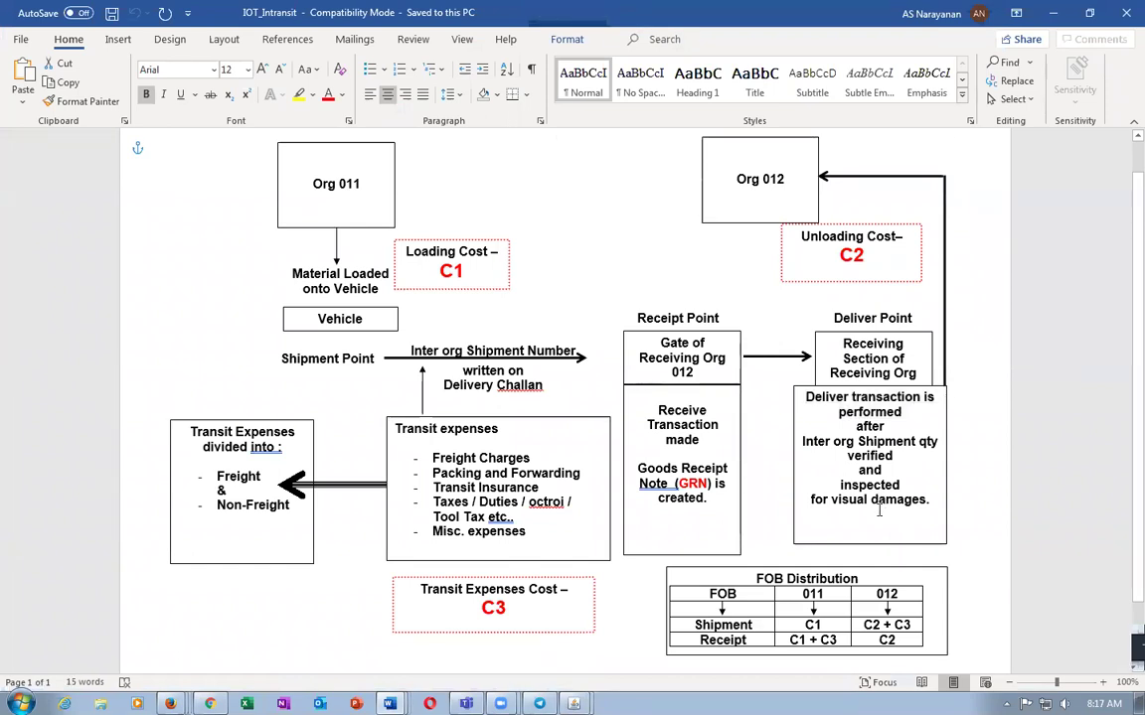
{"action": "left_click", "coordinate": [852, 500]}
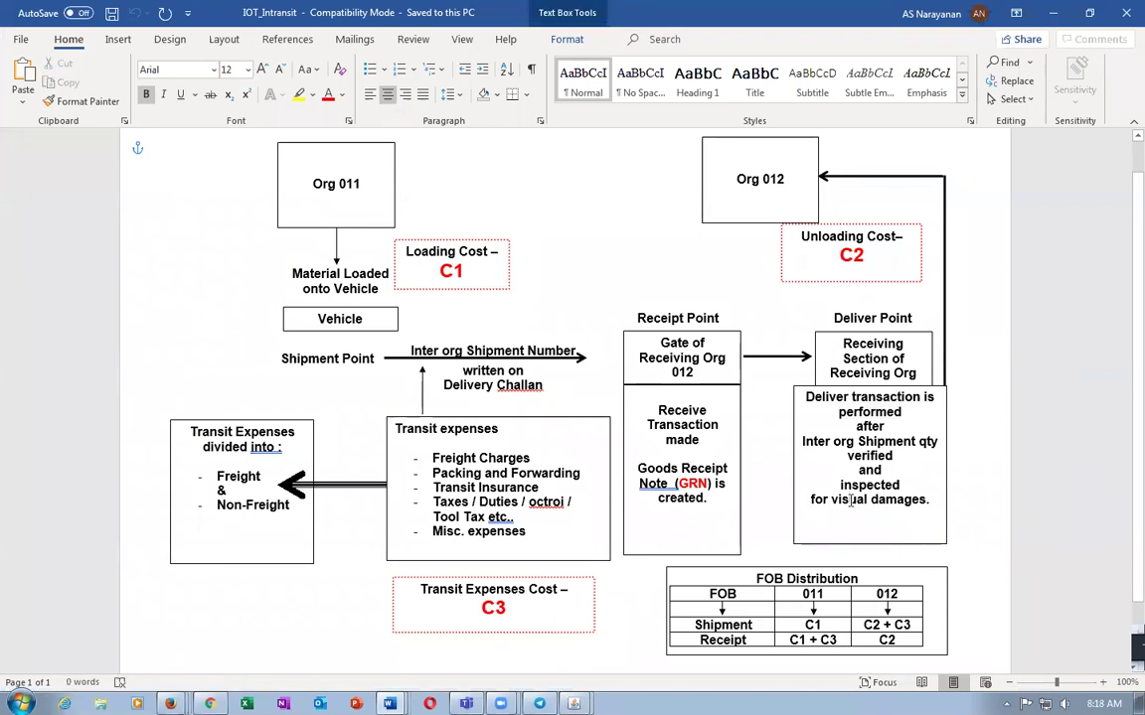
{"action": "key", "text": "alt+Tab"}
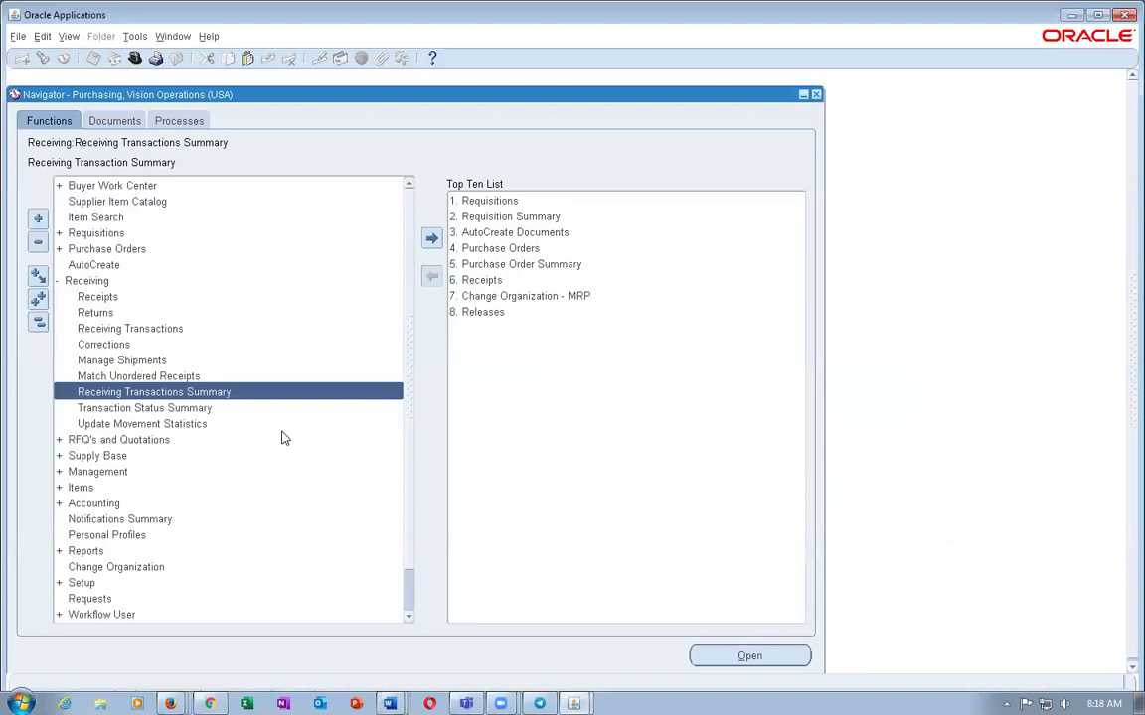
Step: Select Receiving Transactions in the EBS Navigator, then switch back to the Fusion put-away confirmation
{"action": "left_click", "coordinate": [117, 326]}
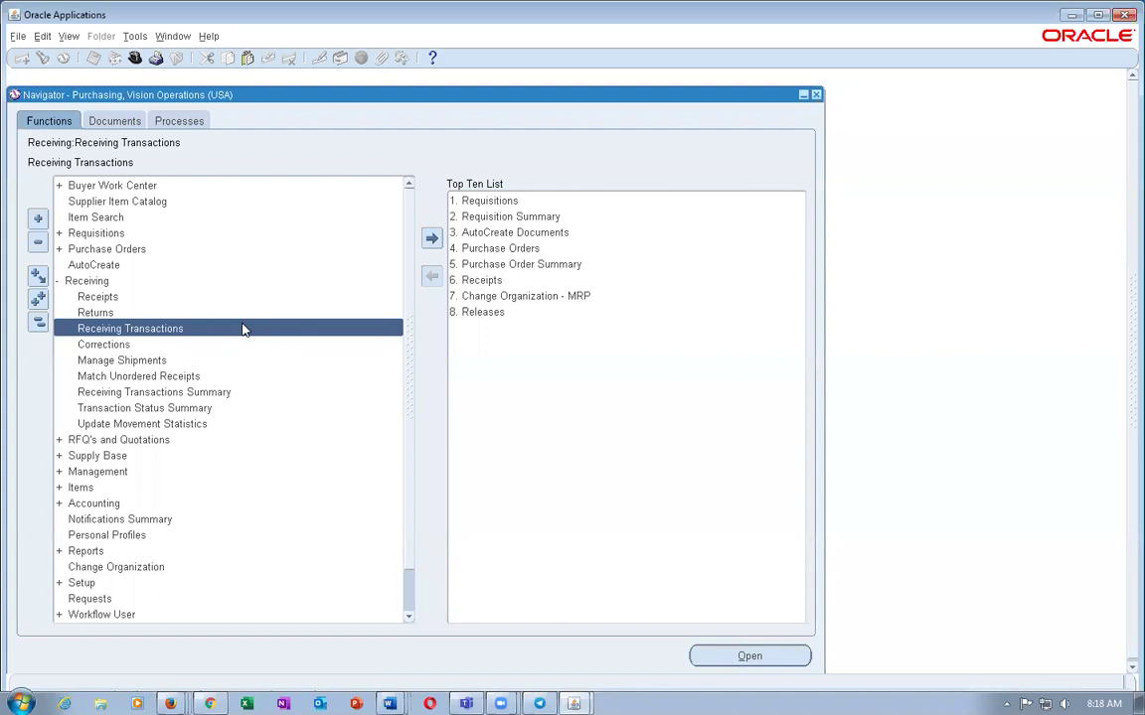
{"action": "key", "text": "alt+Tab"}
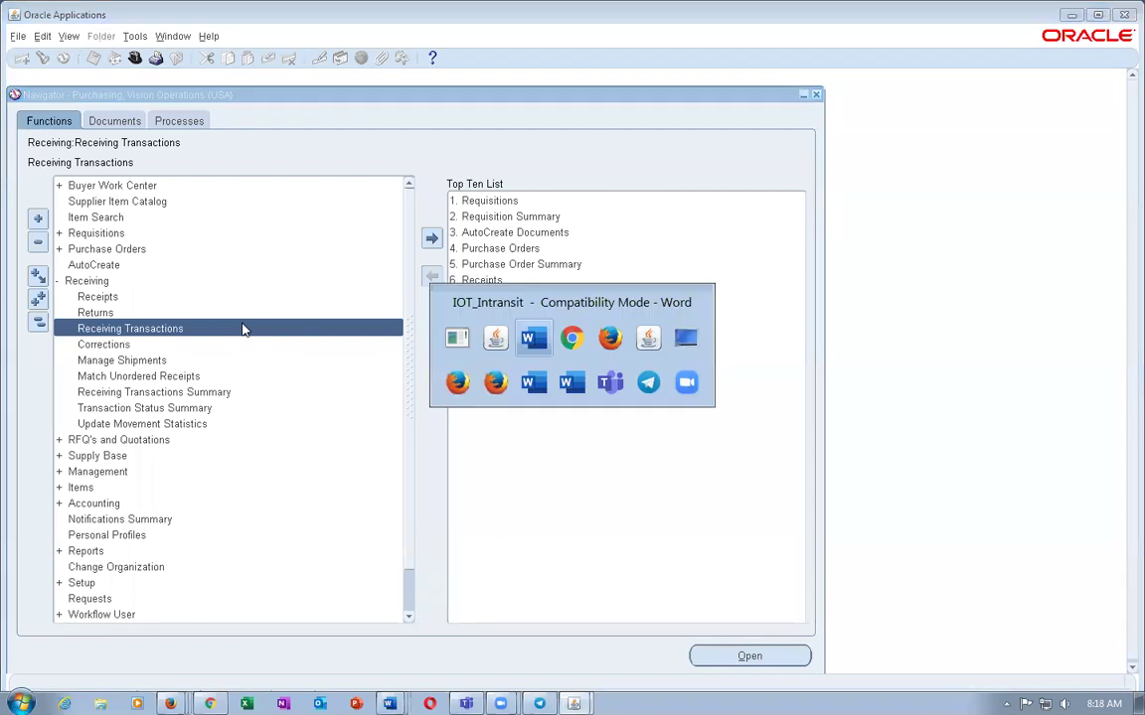
{"action": "key", "text": "alt+Tab"}
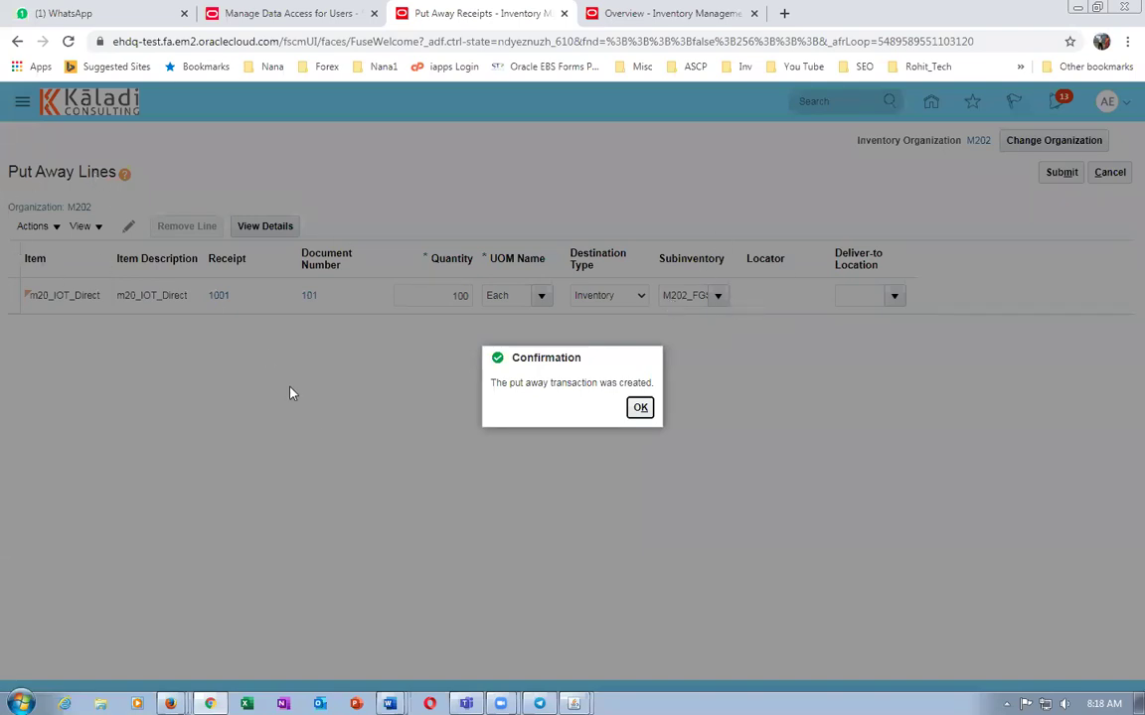
Step: Acknowledge the put-away confirmation and close Put Away Receipts, leaving no lines for receipt 1001
{"action": "left_click", "coordinate": [639, 408]}
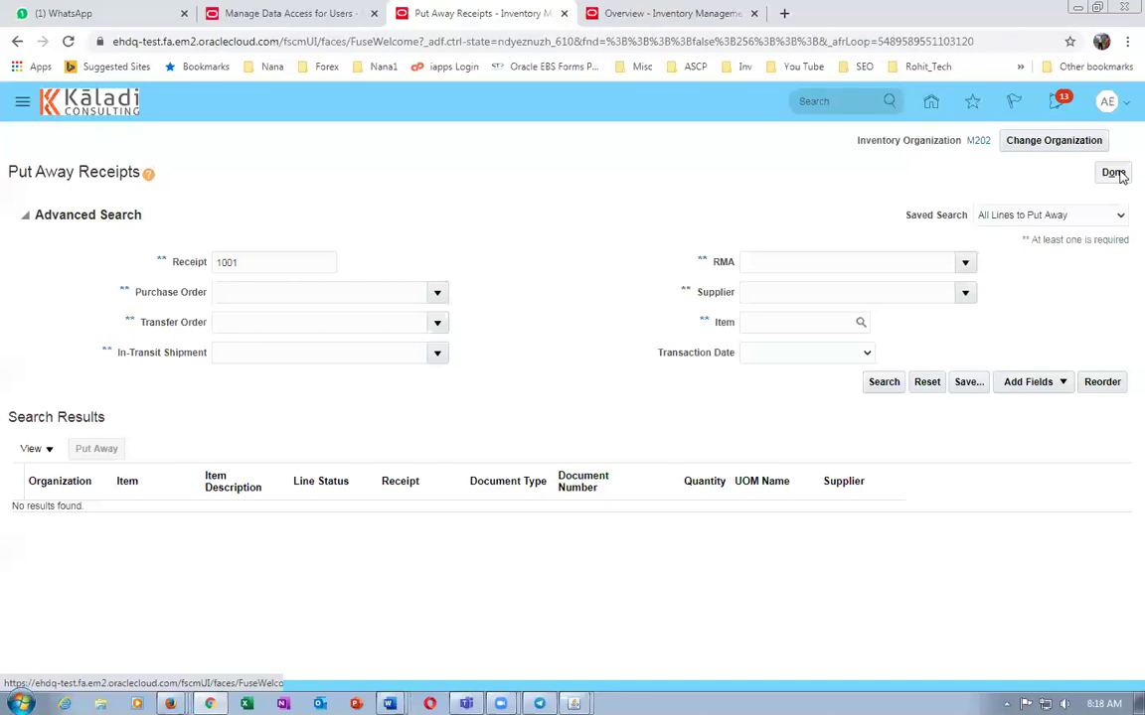
{"action": "left_click", "coordinate": [1113, 172]}
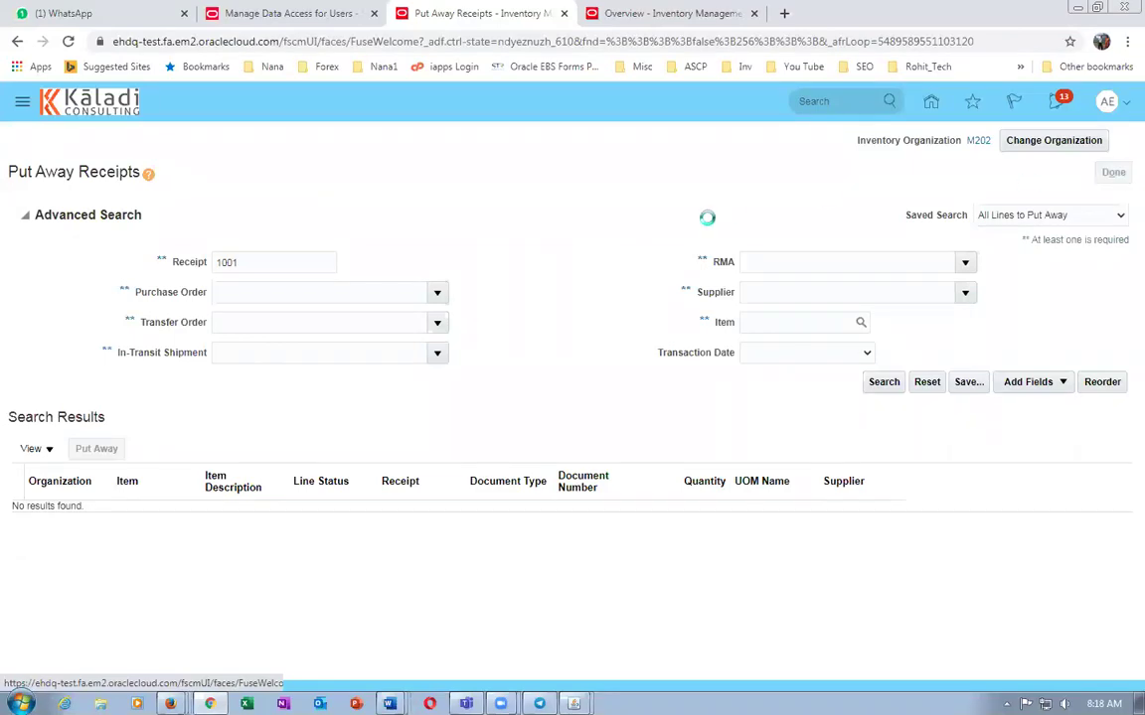
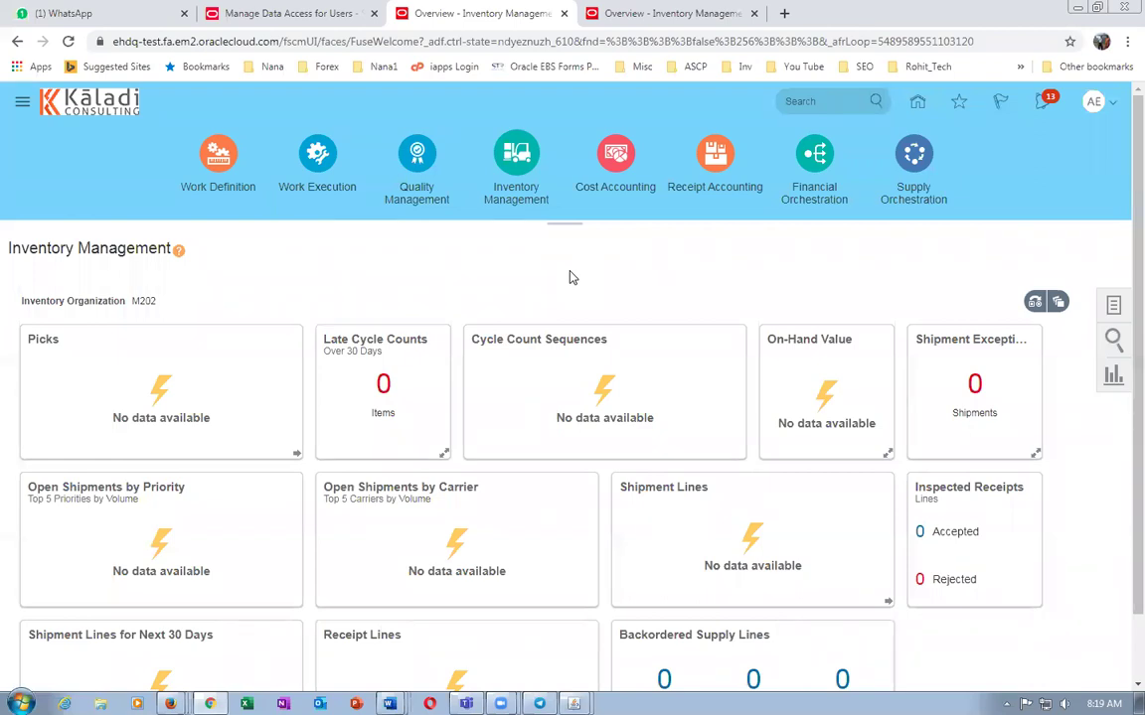
Step: Open Manage Item Quantities from the Inventory tasks and search organization M202
{"action": "left_click", "coordinate": [1114, 308]}
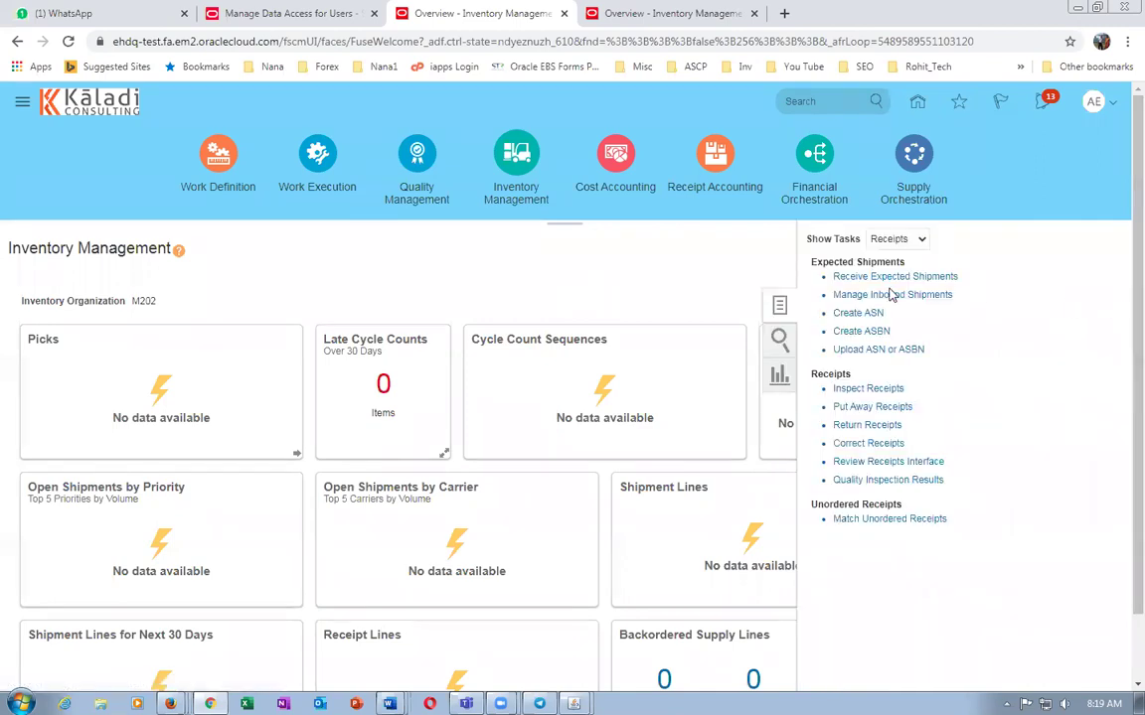
{"action": "left_click", "coordinate": [894, 240]}
{"action": "left_click", "coordinate": [882, 255]}
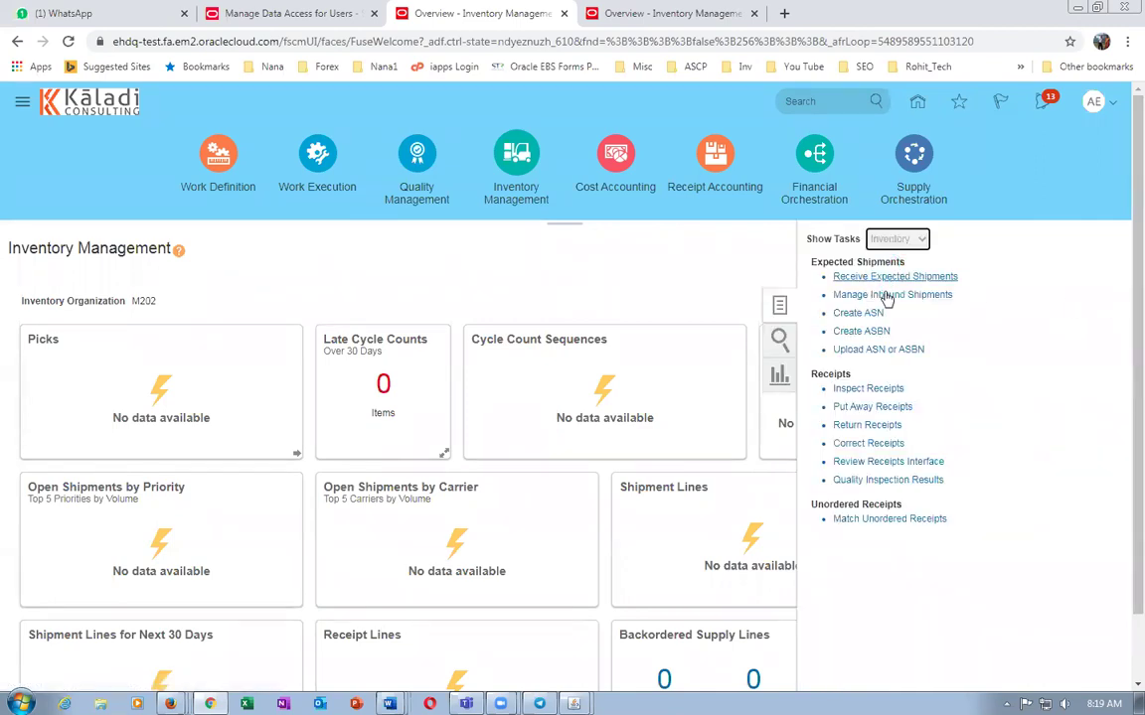
{"action": "left_click", "coordinate": [889, 278]}
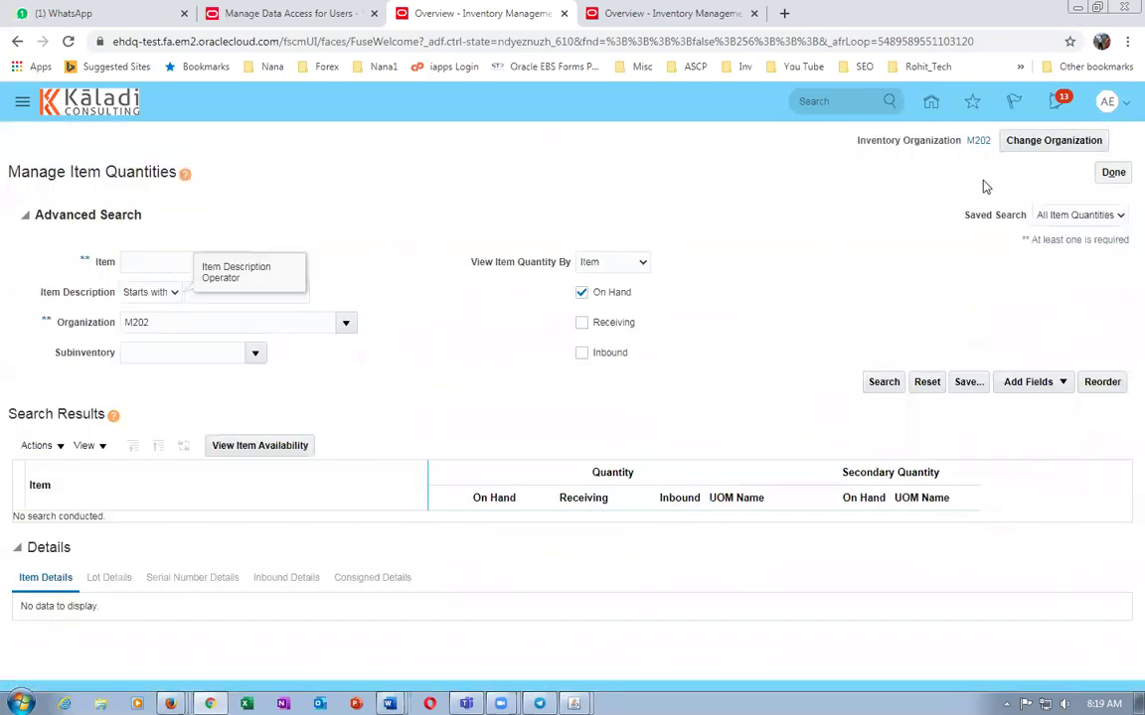
{"action": "left_click", "coordinate": [883, 382]}
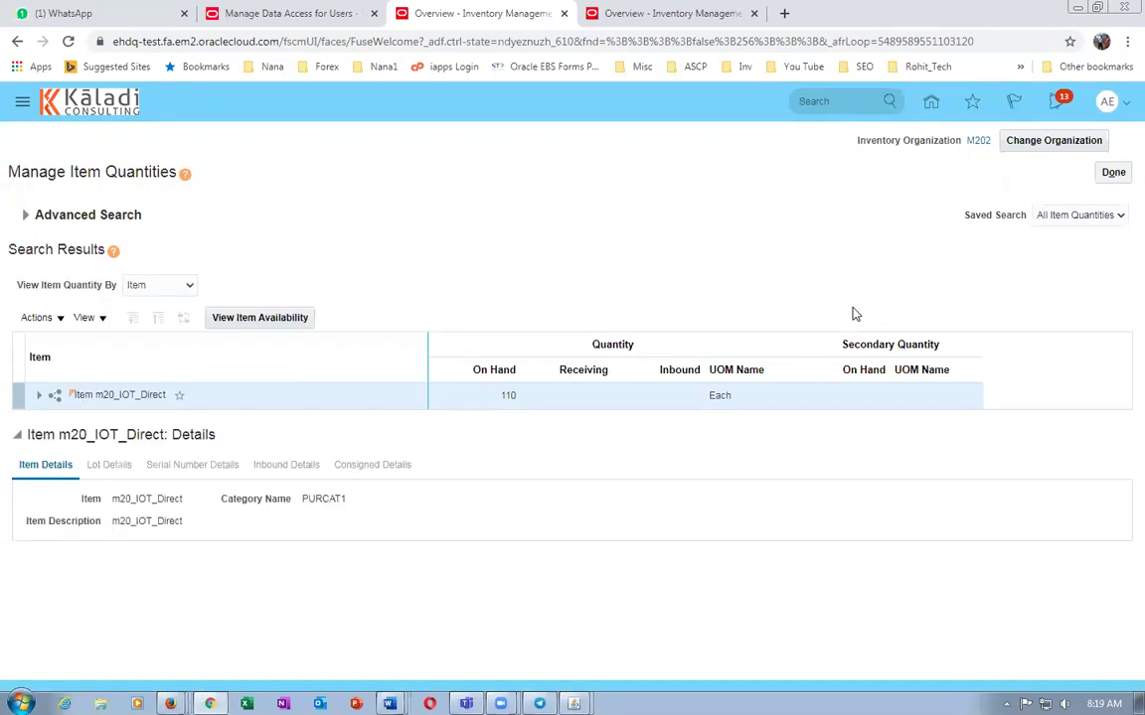
Step: Expand m20_IOT_Direct and organization M202 down to subinventory M202_FGS and select it
{"action": "left_click", "coordinate": [40, 402]}
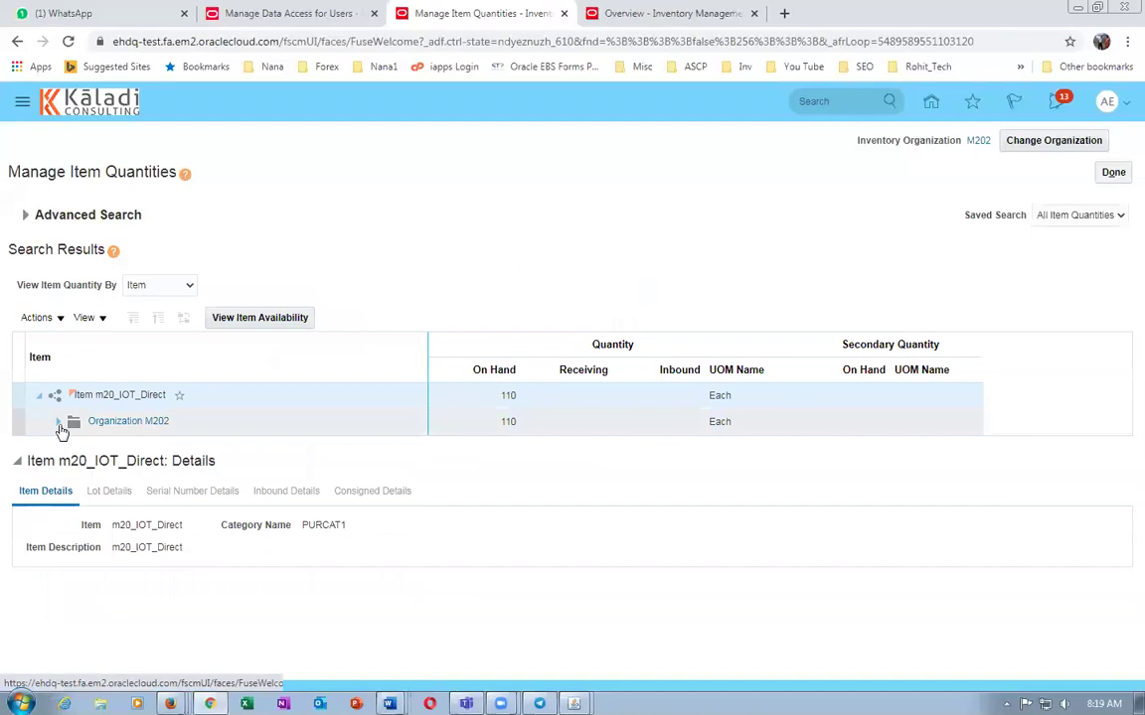
{"action": "left_click", "coordinate": [61, 427]}
{"action": "left_click", "coordinate": [77, 448]}
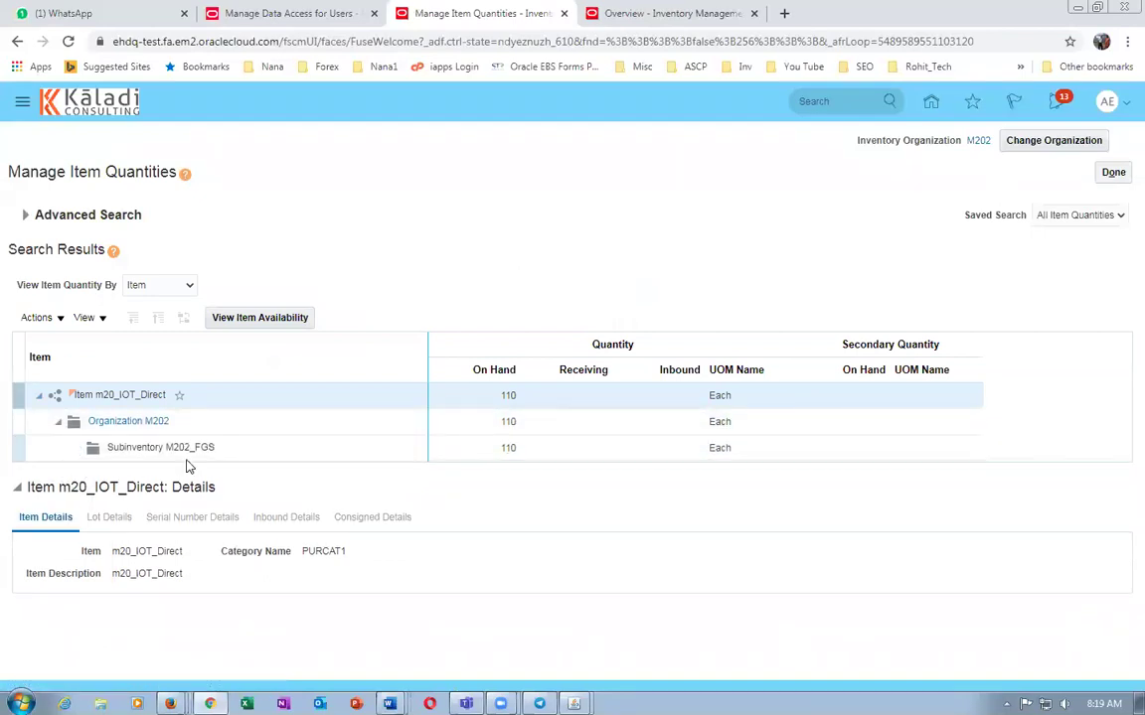
{"action": "left_click", "coordinate": [279, 449]}
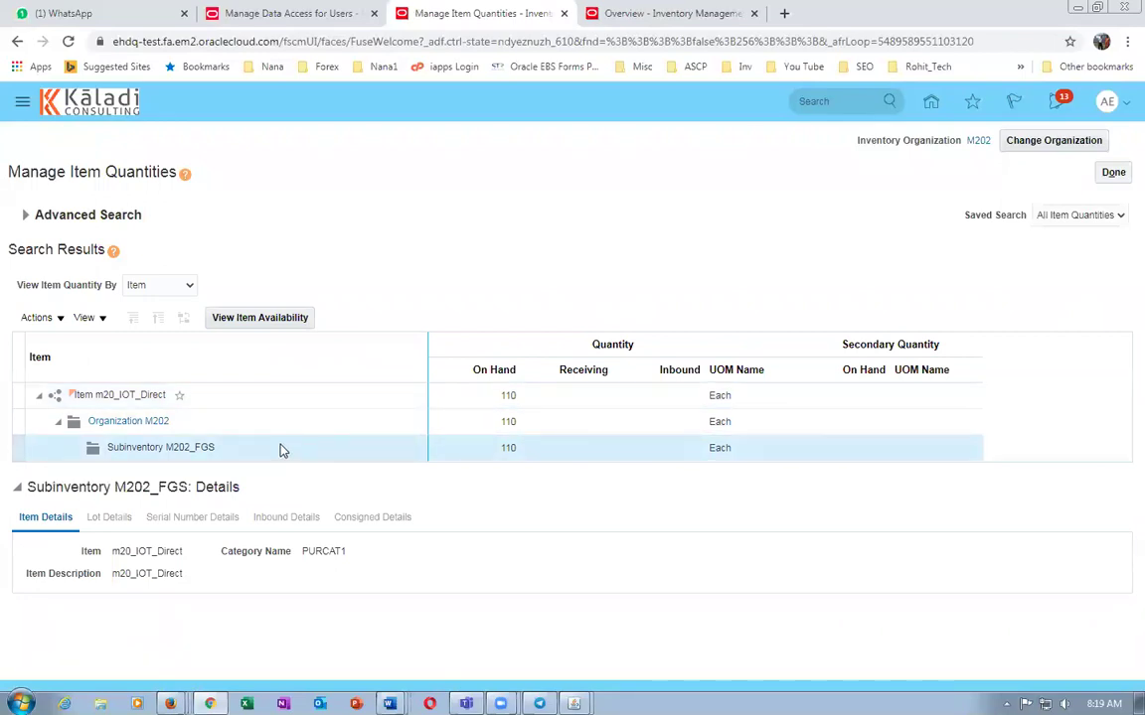
Step: Review M202_FGS quantities: 110 Each on hand, with empty Receiving, Inbound and secondary columns
{"action": "left_click", "coordinate": [621, 452]}
{"action": "left_click", "coordinate": [558, 454]}
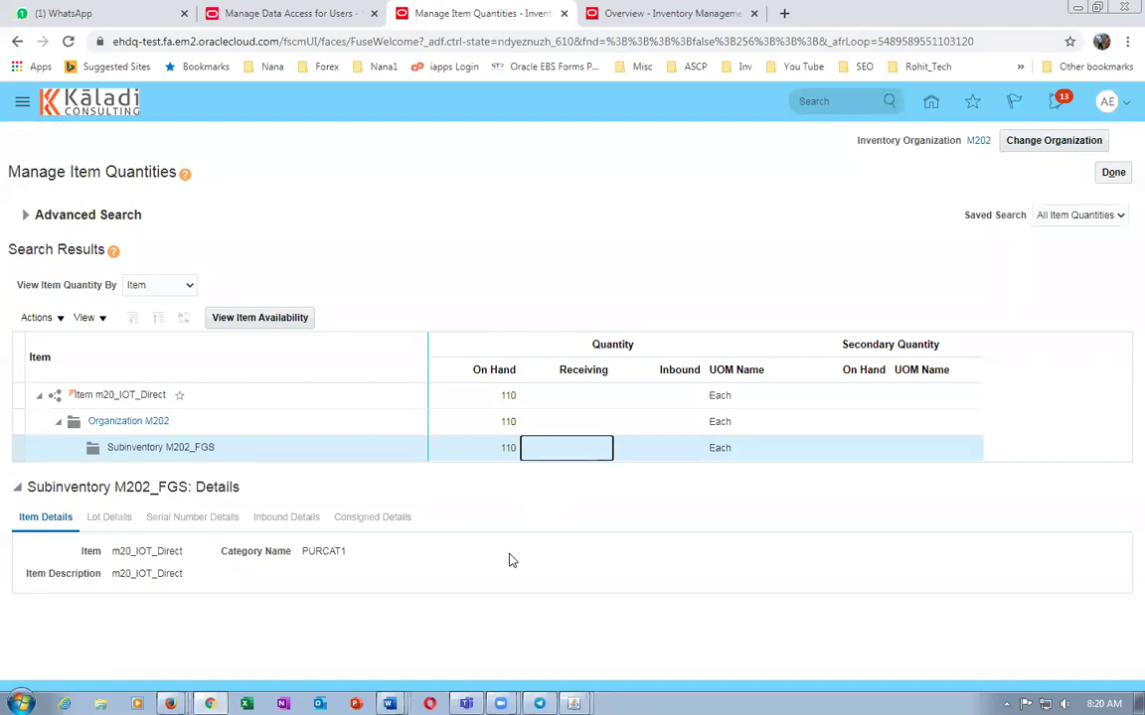
{"action": "left_click", "coordinate": [241, 450]}
{"action": "left_click", "coordinate": [476, 457]}
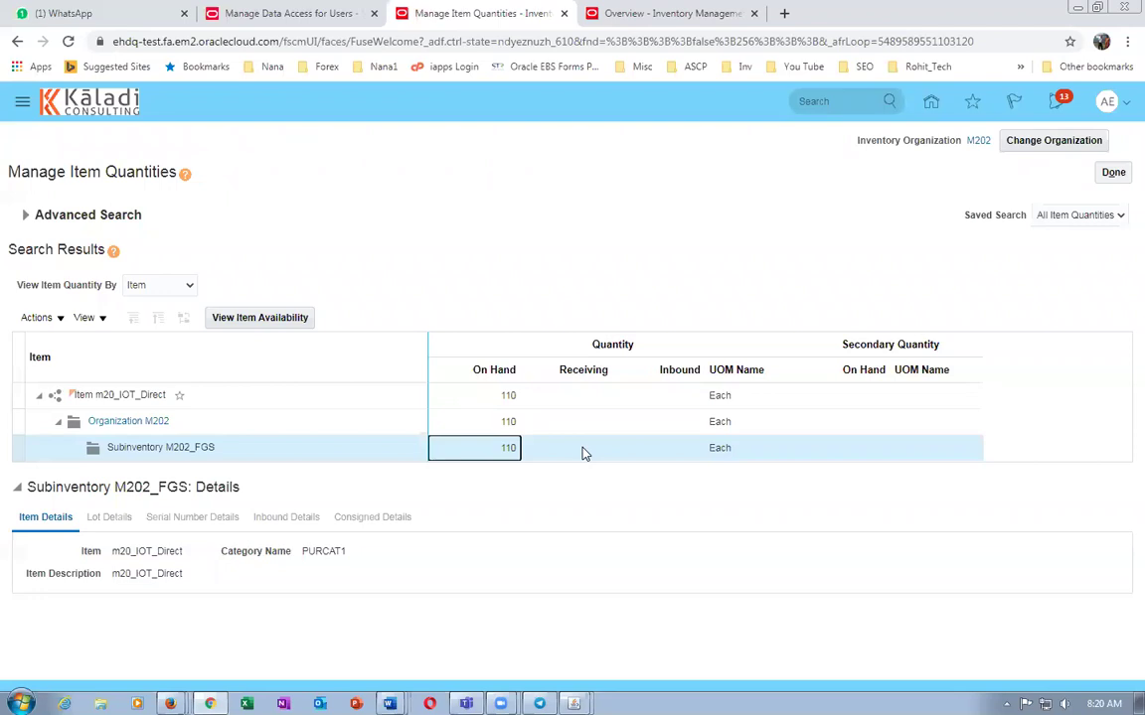
{"action": "left_click", "coordinate": [581, 453]}
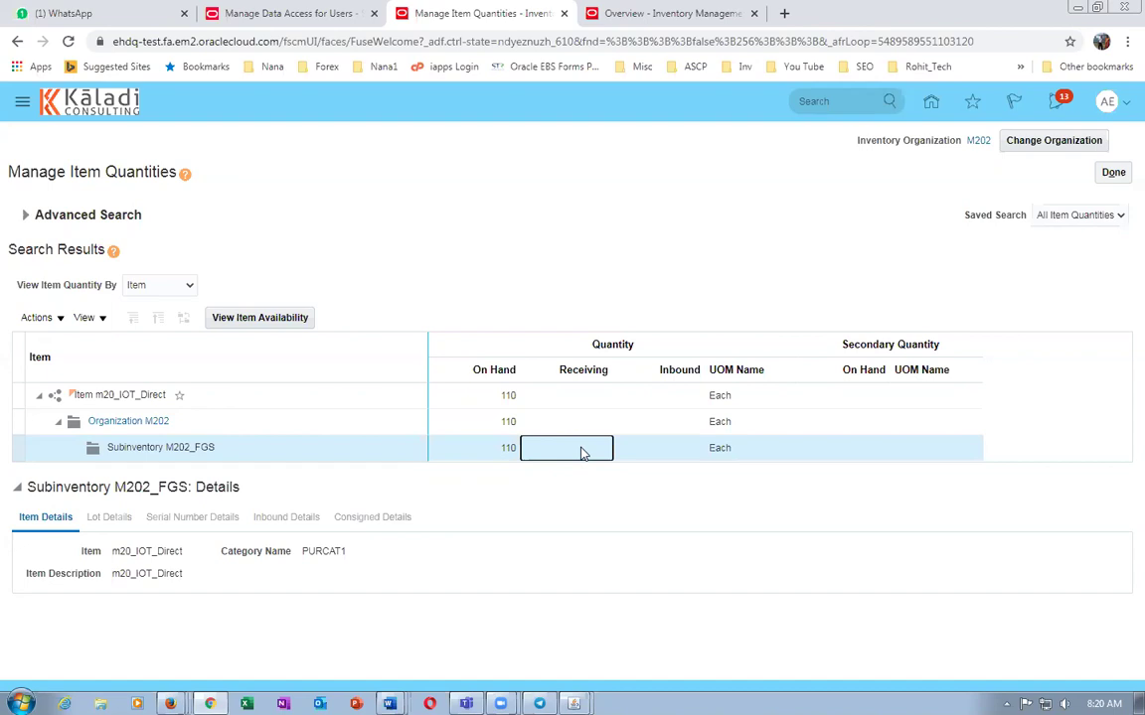
{"action": "left_click", "coordinate": [676, 451]}
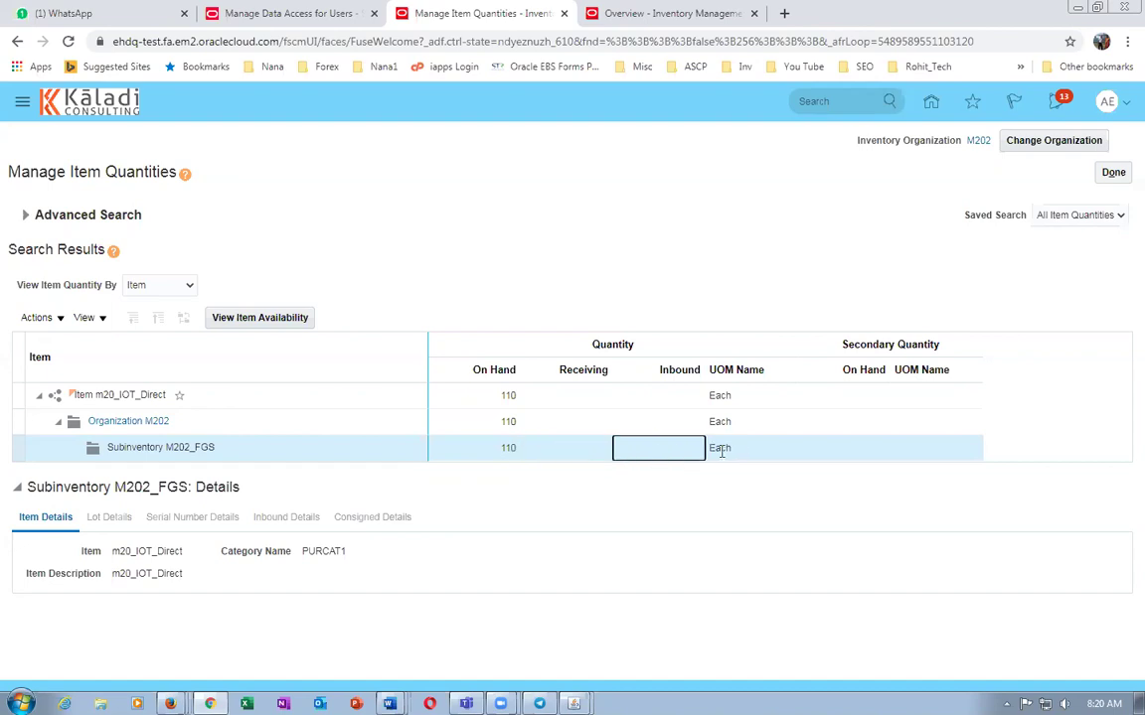
{"action": "left_click", "coordinate": [770, 454]}
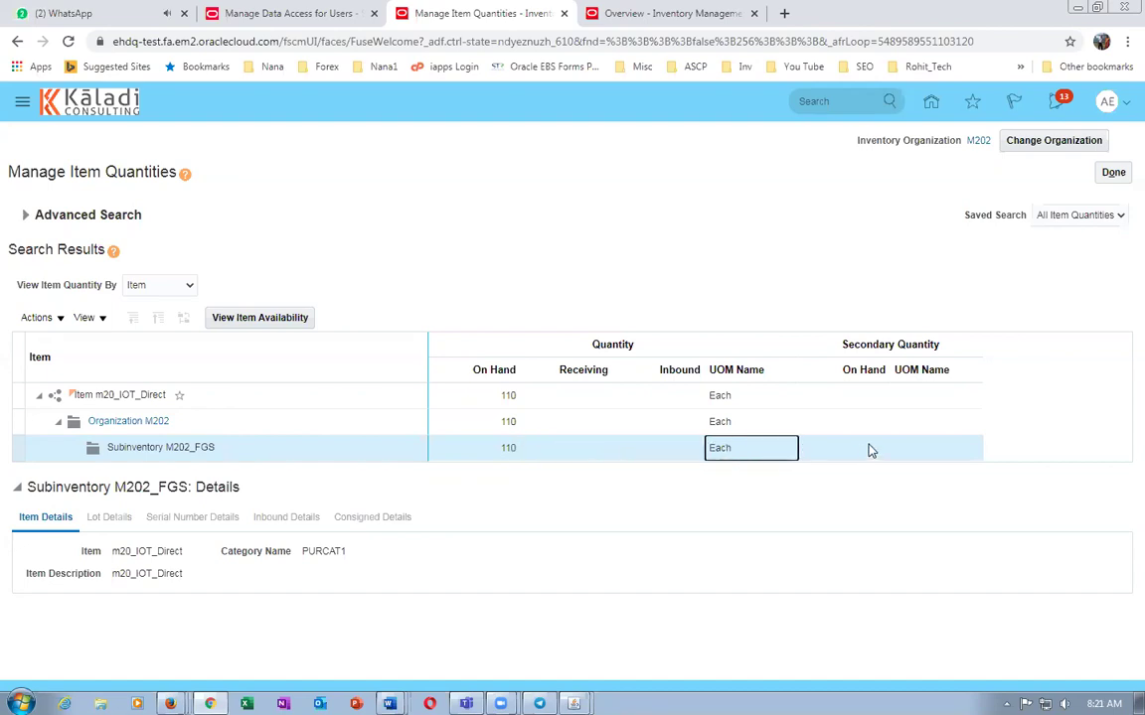
{"action": "left_click", "coordinate": [896, 447]}
{"action": "left_click", "coordinate": [861, 461]}
{"action": "left_click", "coordinate": [753, 450]}
{"action": "left_click", "coordinate": [672, 458]}
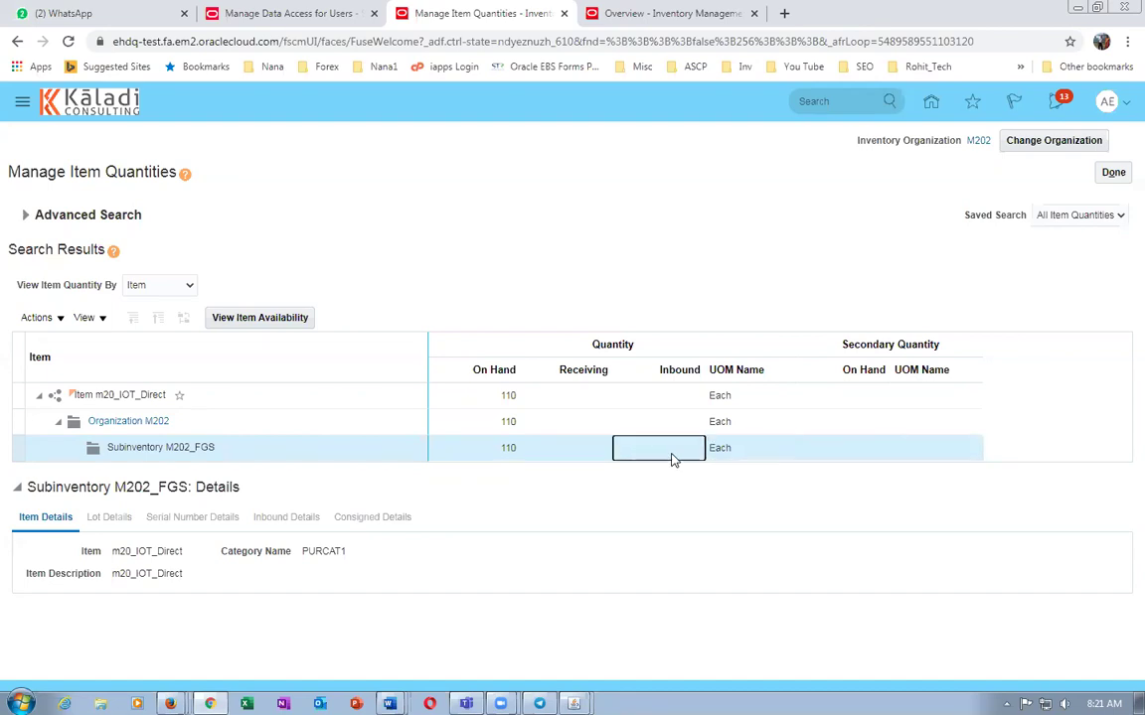
{"action": "left_click", "coordinate": [597, 452]}
{"action": "left_click", "coordinate": [461, 458]}
{"action": "left_click", "coordinate": [302, 460]}
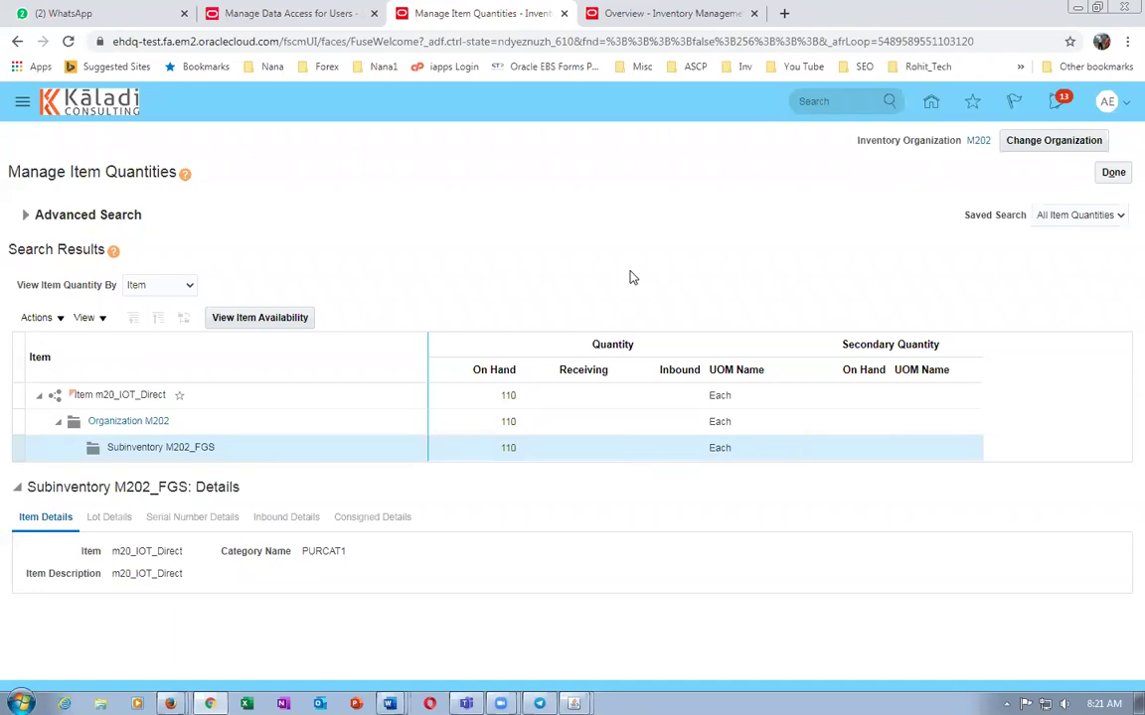
Step: Close item quantities and return to the Inventory Management dashboard
{"action": "left_click", "coordinate": [1113, 172]}
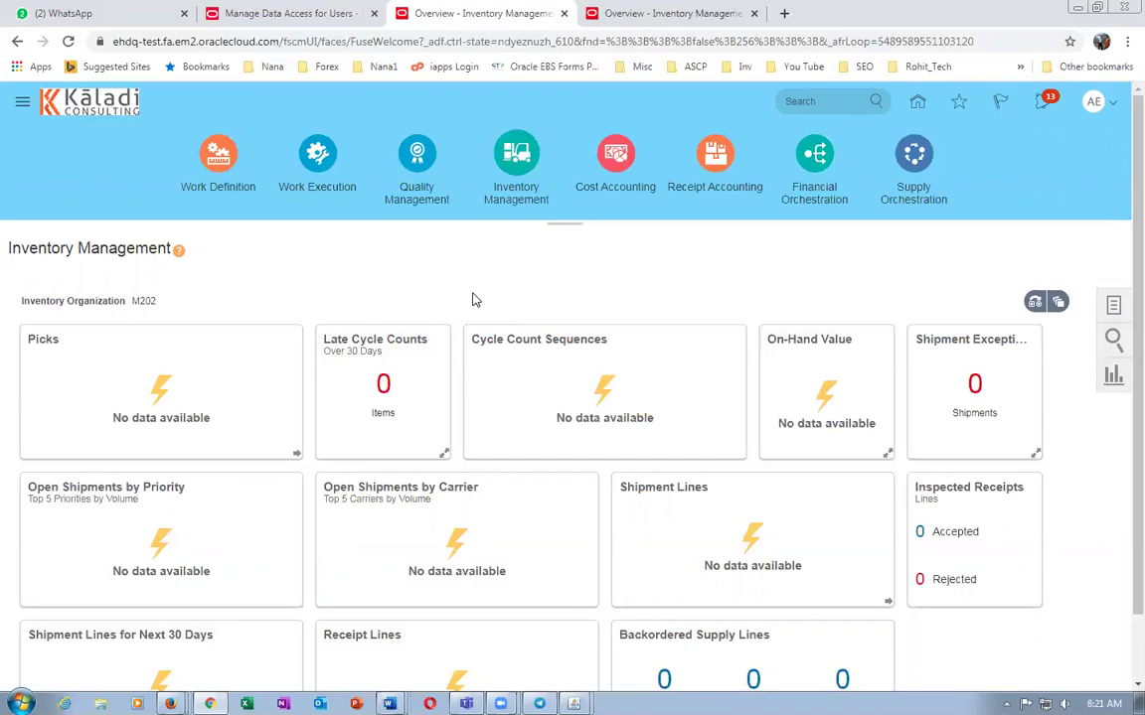
Step: Open a Windows Explorer window with Win+E
{"action": "key", "text": "super+e"}
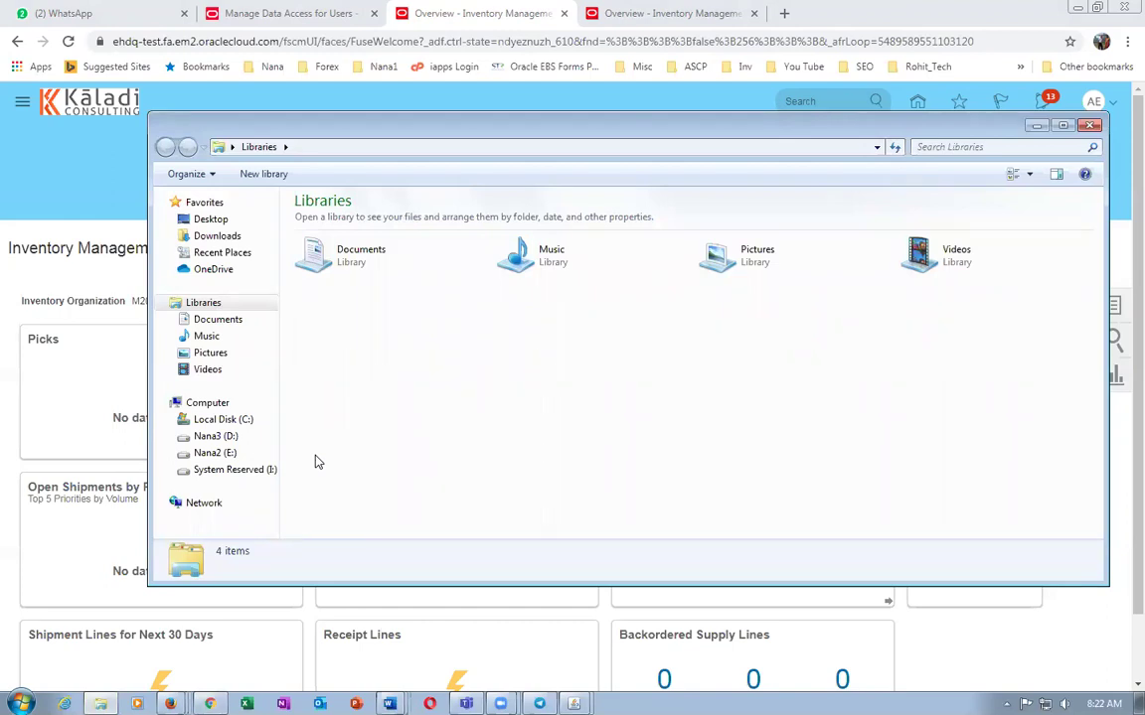
Step: Browse drive E: and open the Fus_Inv_May_2020 folder
{"action": "left_click", "coordinate": [212, 454]}
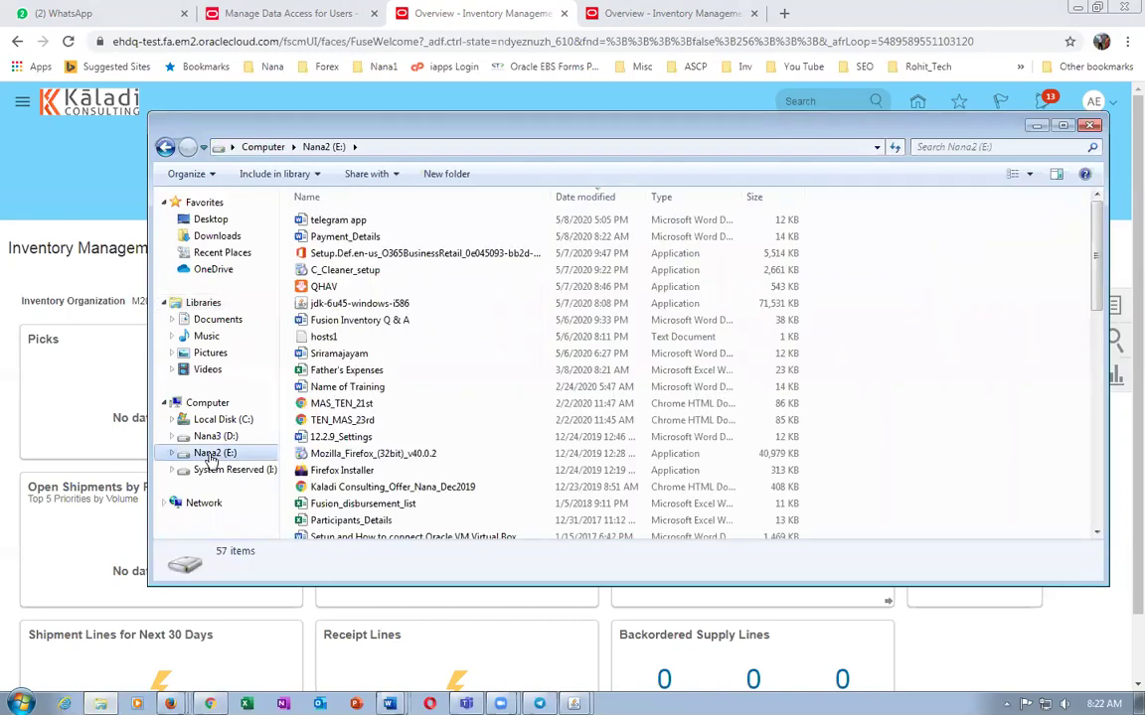
{"action": "key", "text": "Up"}
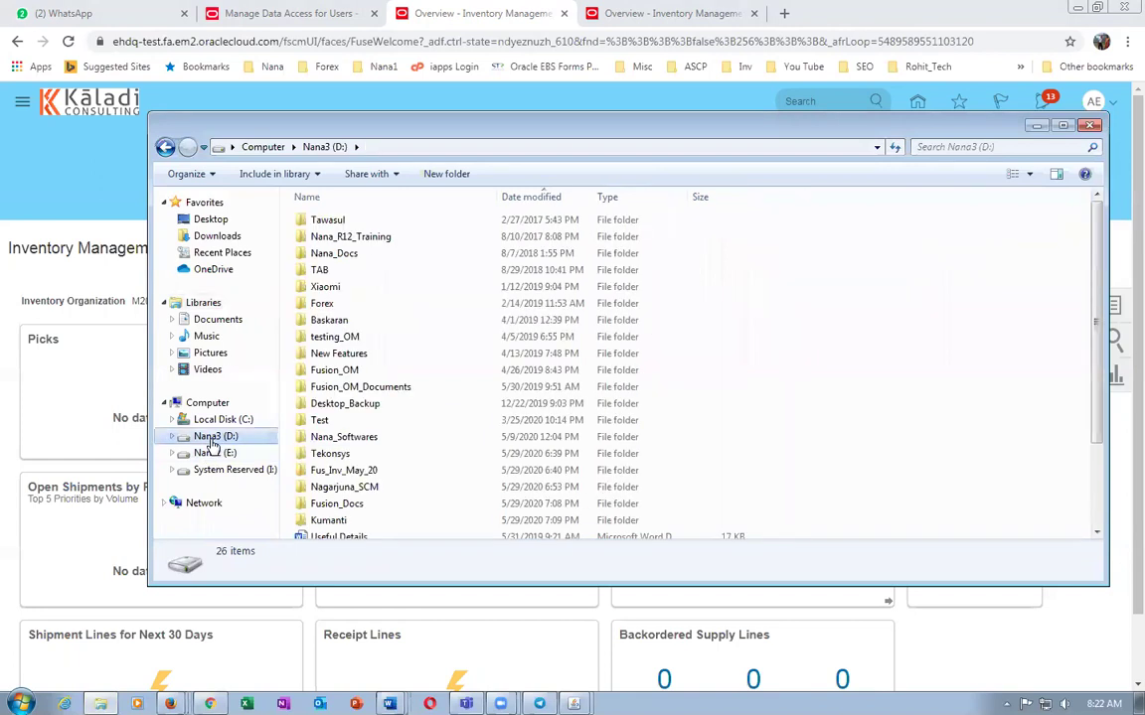
{"action": "left_click", "coordinate": [216, 455]}
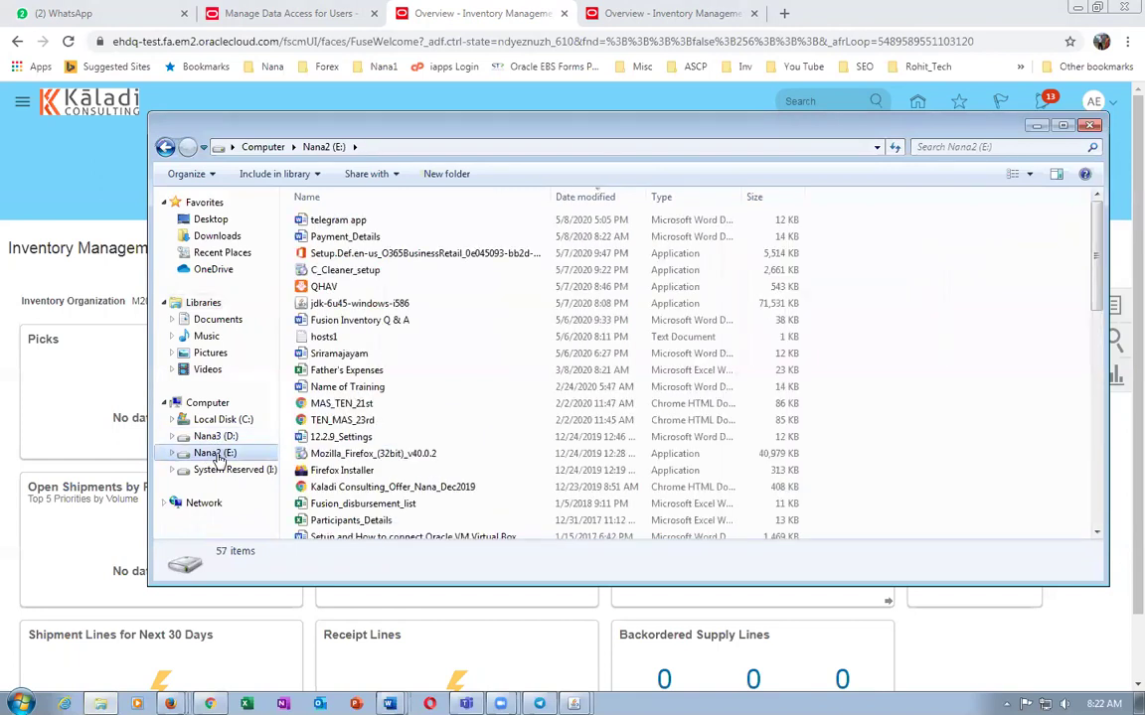
{"action": "left_click", "coordinate": [343, 437]}
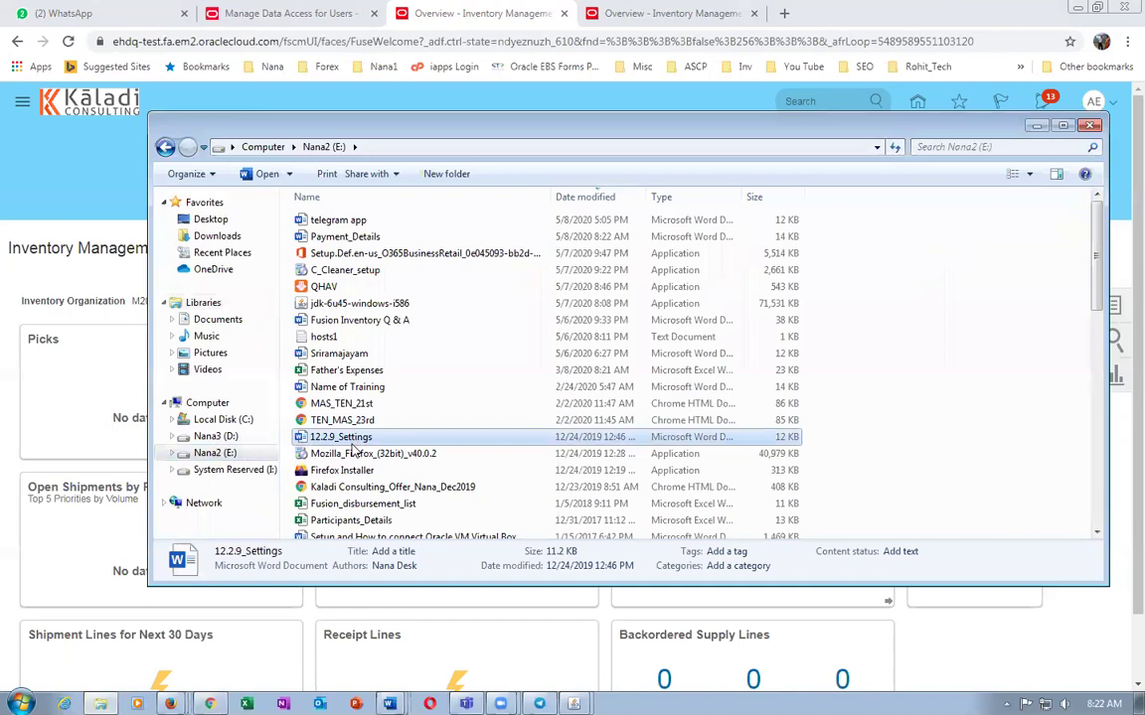
{"action": "scroll", "coordinate": [353, 447], "scroll_direction": "down", "scroll_amount": 2}
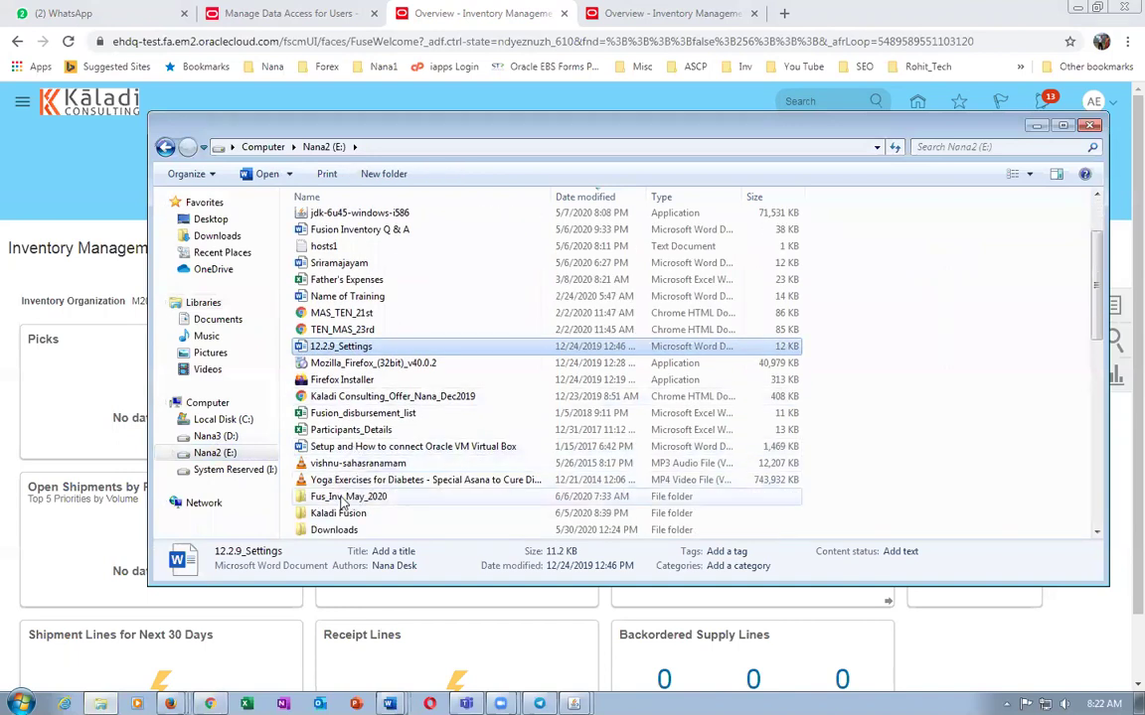
{"action": "left_click", "coordinate": [342, 499]}
{"action": "double_click", "coordinate": [342, 499]}
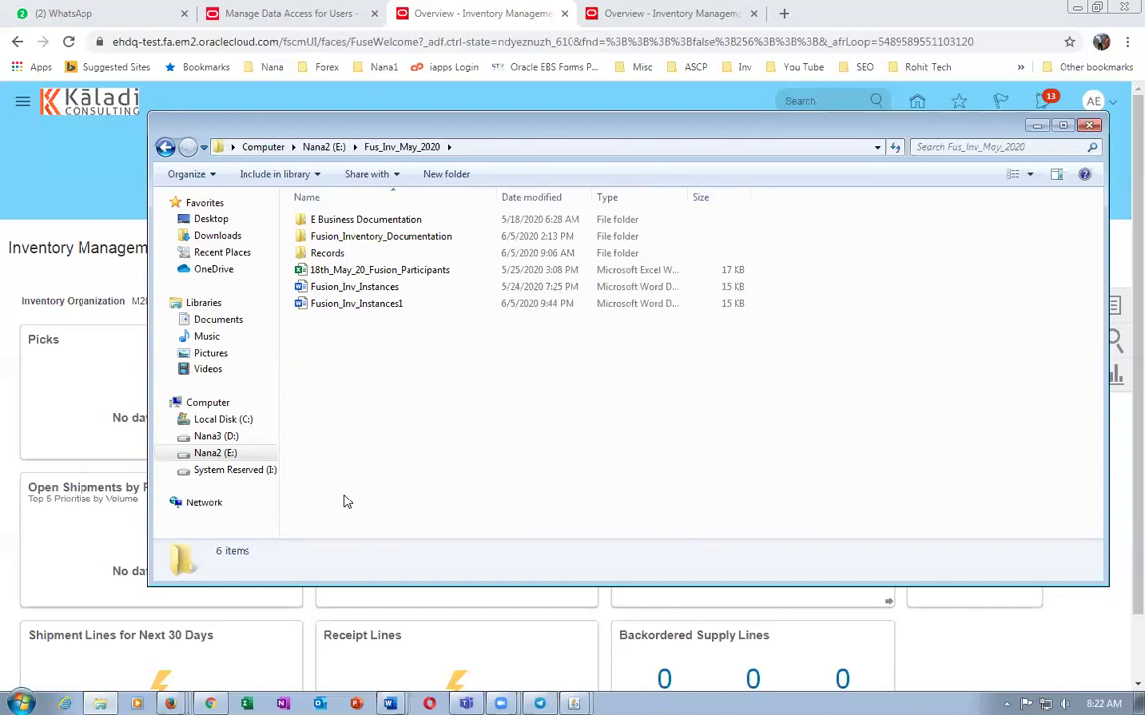
Step: Select the Fusion_Inv_Instances and Fusion_Inv_Instances1 documents in turn
{"action": "left_click", "coordinate": [425, 292]}
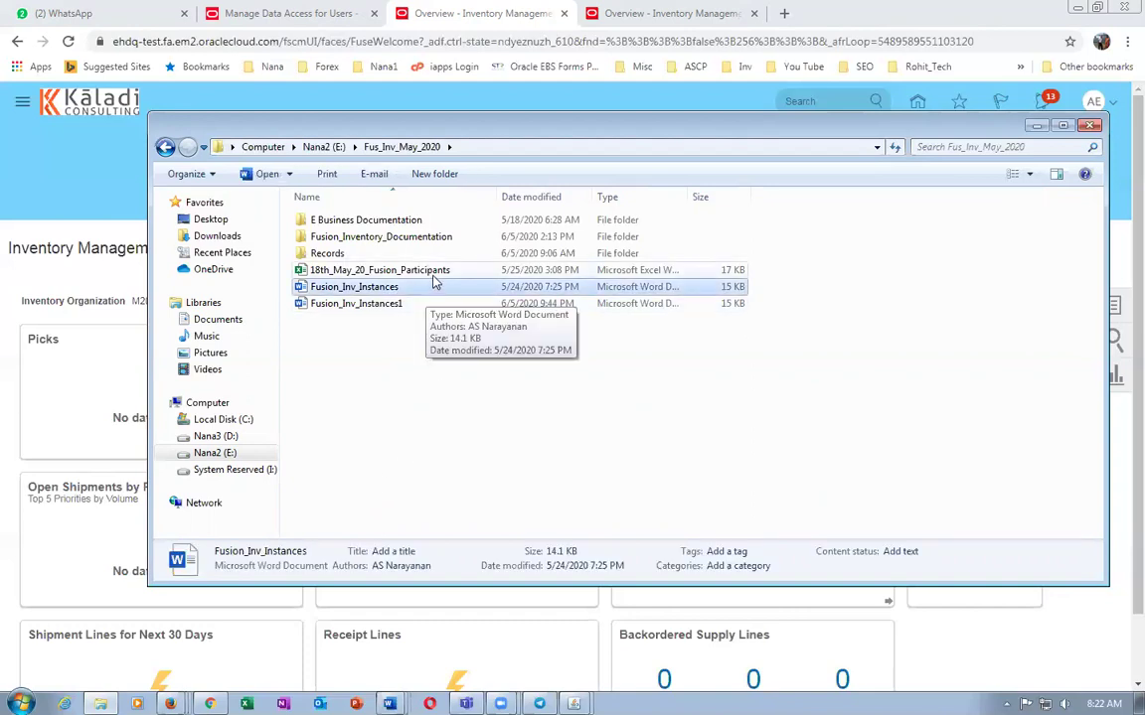
{"action": "key", "text": "Up"}
{"action": "left_click", "coordinate": [426, 291]}
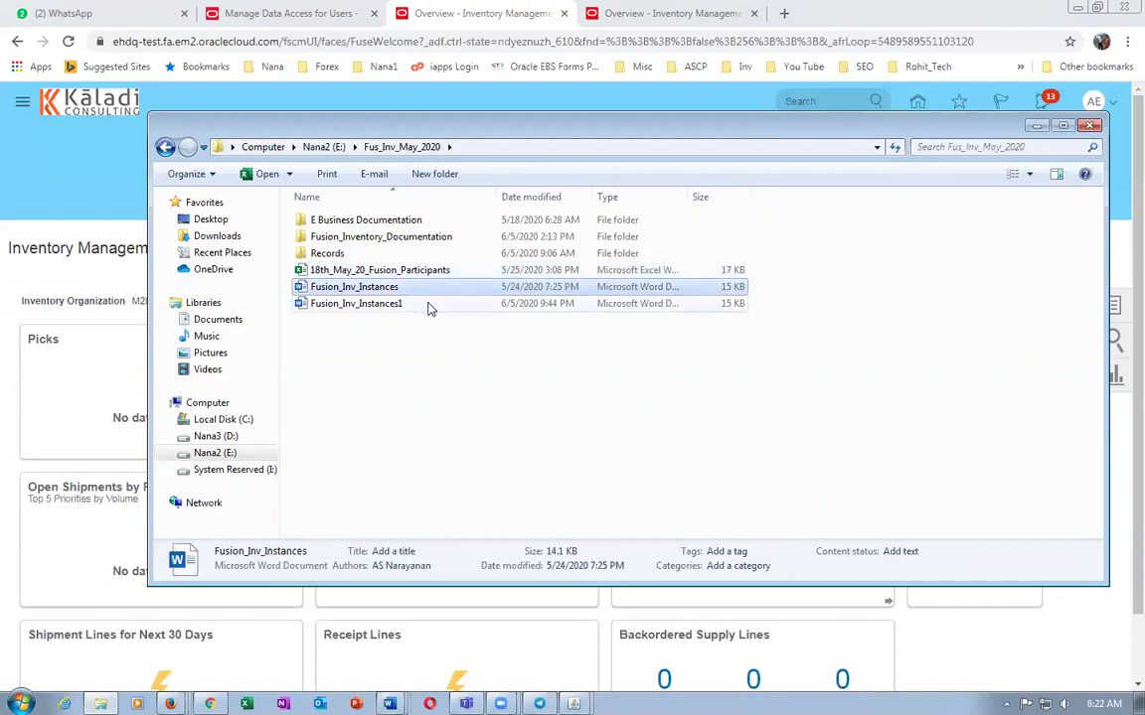
{"action": "left_click", "coordinate": [427, 307]}
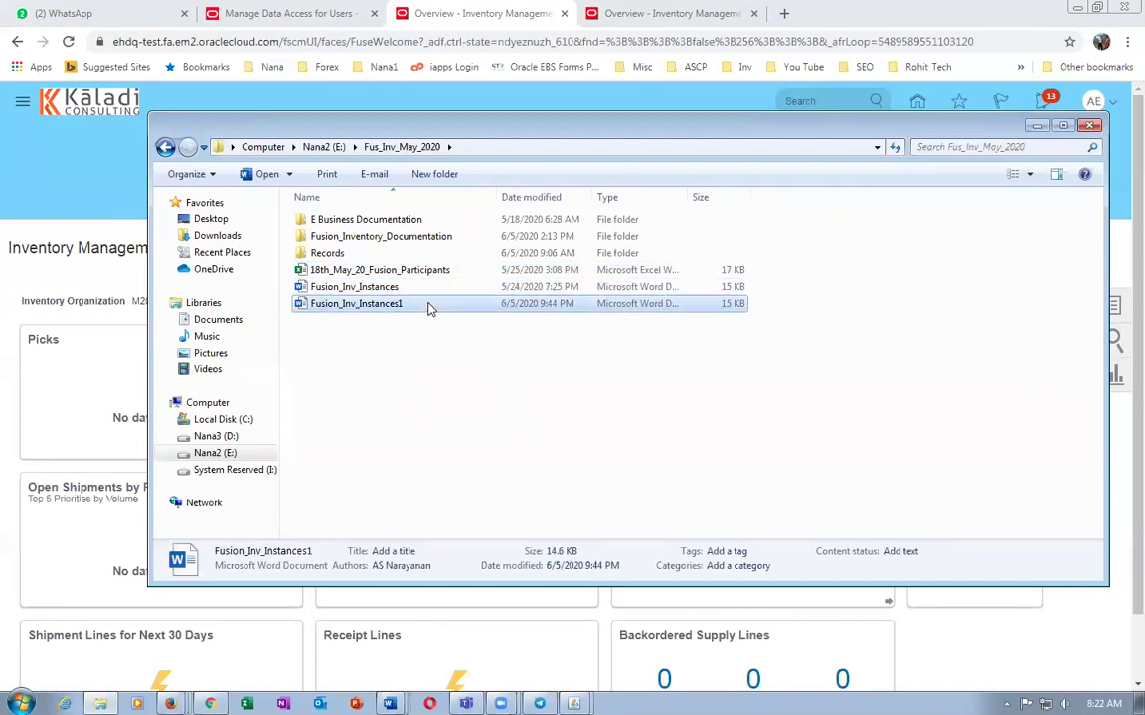
{"action": "left_click", "coordinate": [442, 273]}
{"action": "key", "text": "Down"}
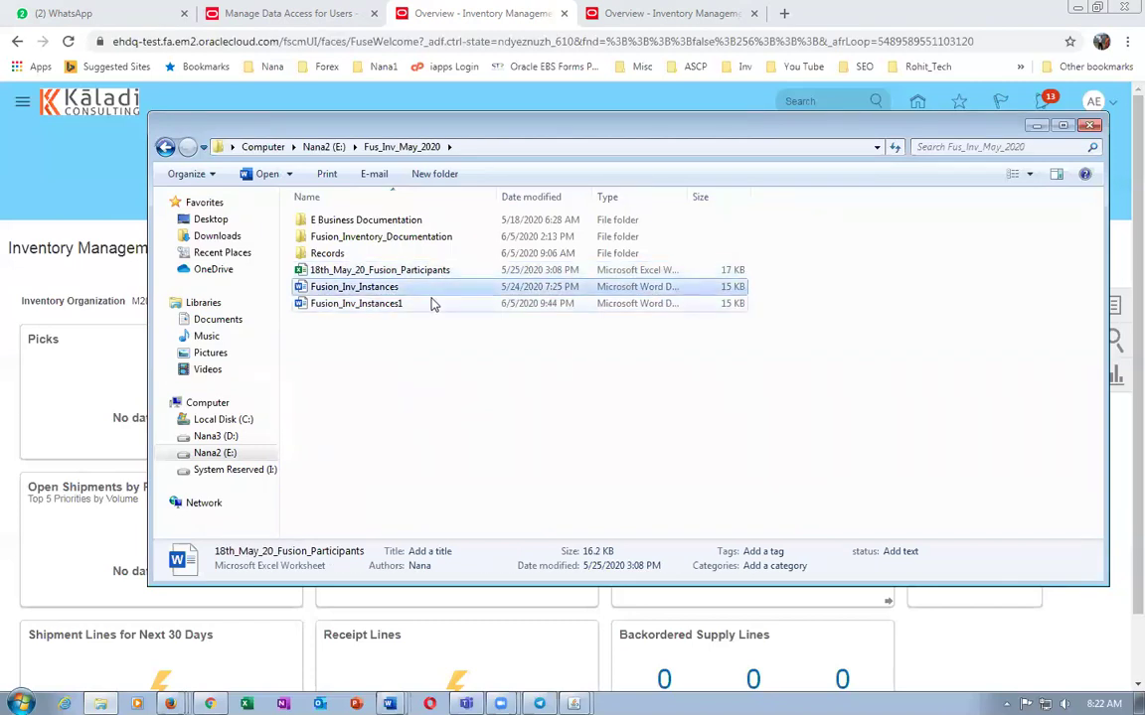
{"action": "left_click", "coordinate": [432, 304]}
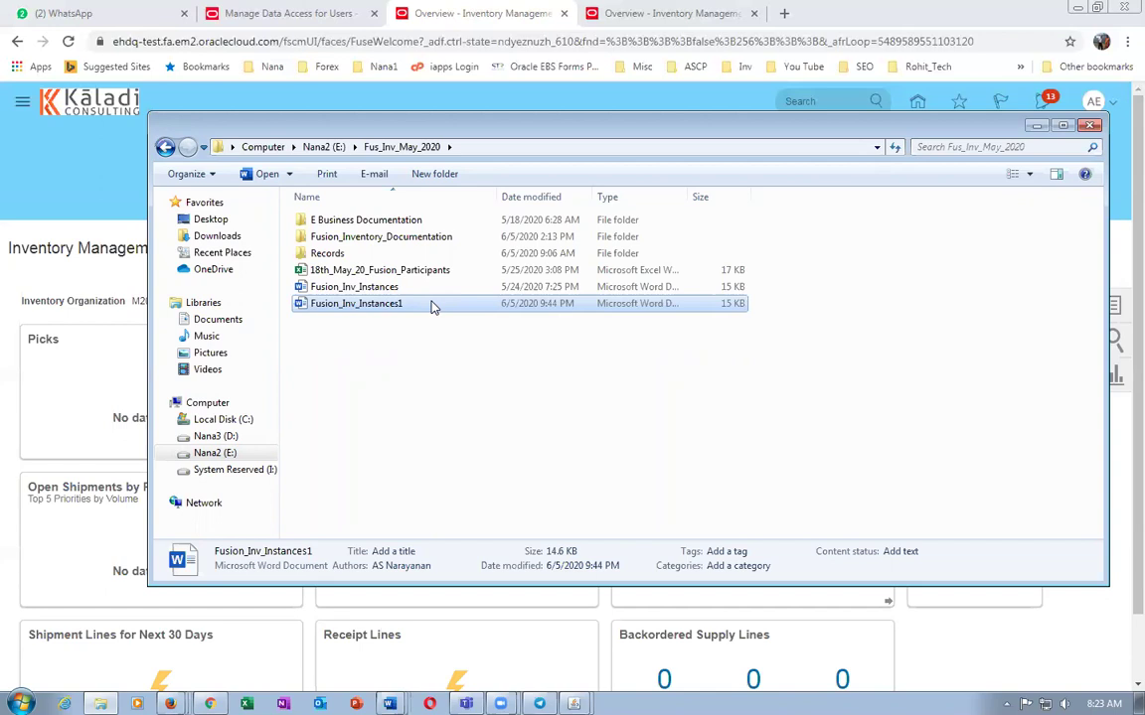
{"action": "left_click", "coordinate": [429, 288]}
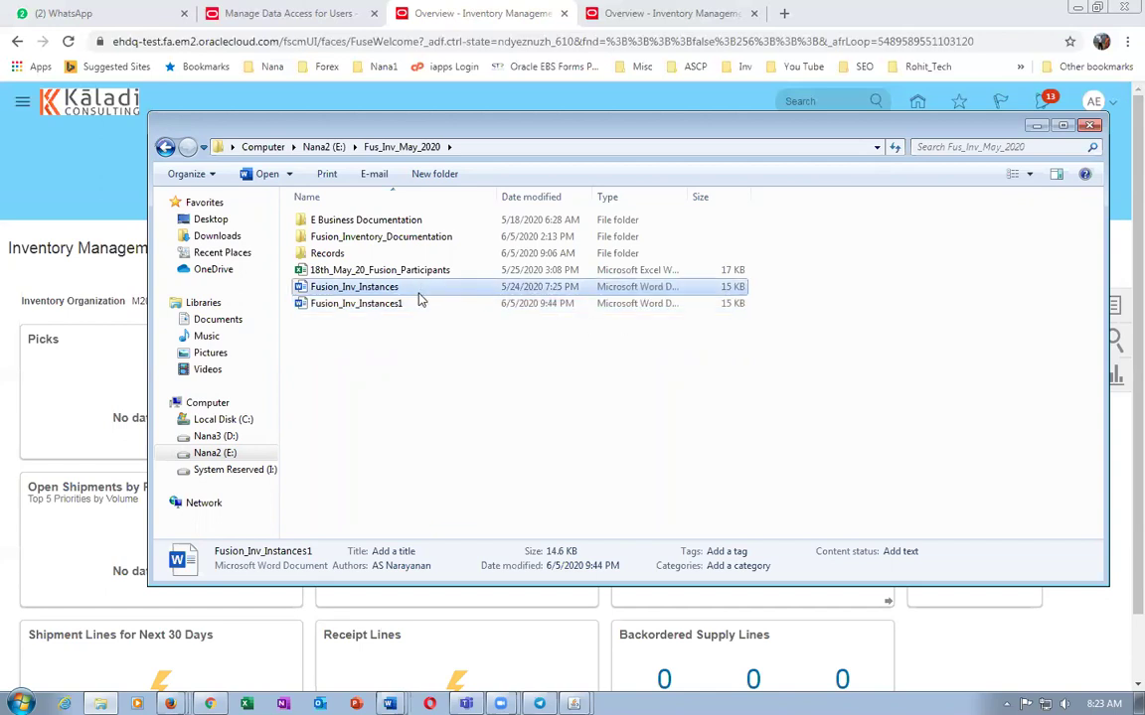
{"action": "left_click", "coordinate": [445, 272]}
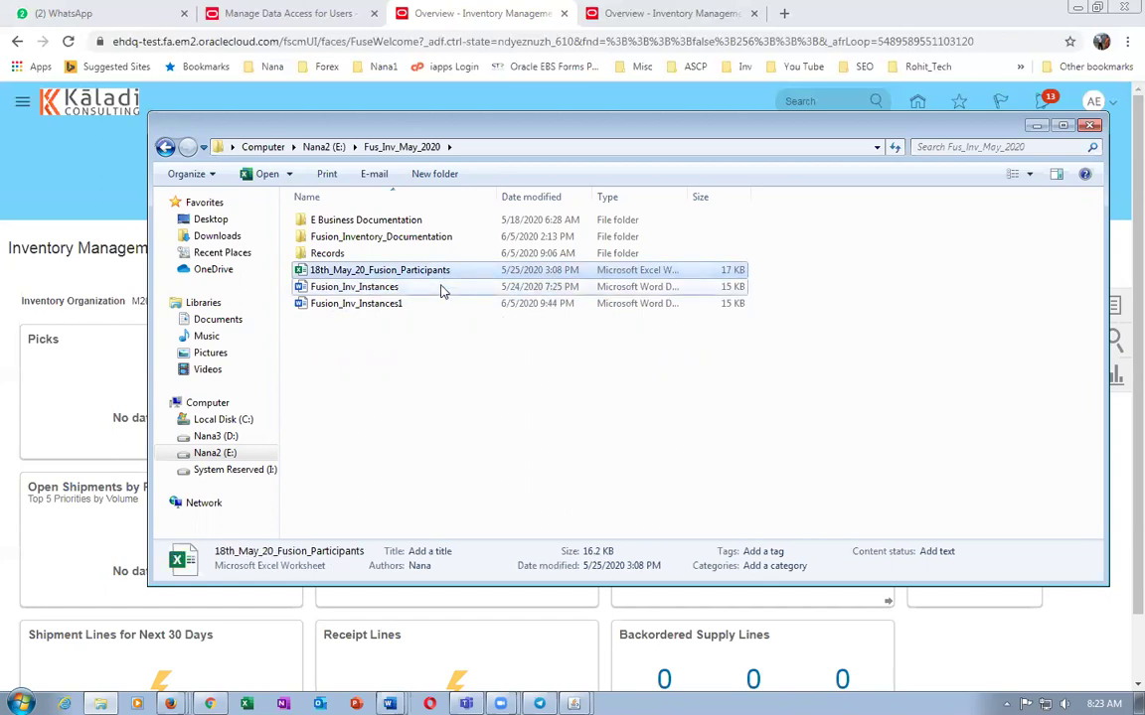
{"action": "left_click", "coordinate": [442, 287]}
{"action": "left_click", "coordinate": [442, 304]}
{"action": "left_click", "coordinate": [430, 288]}
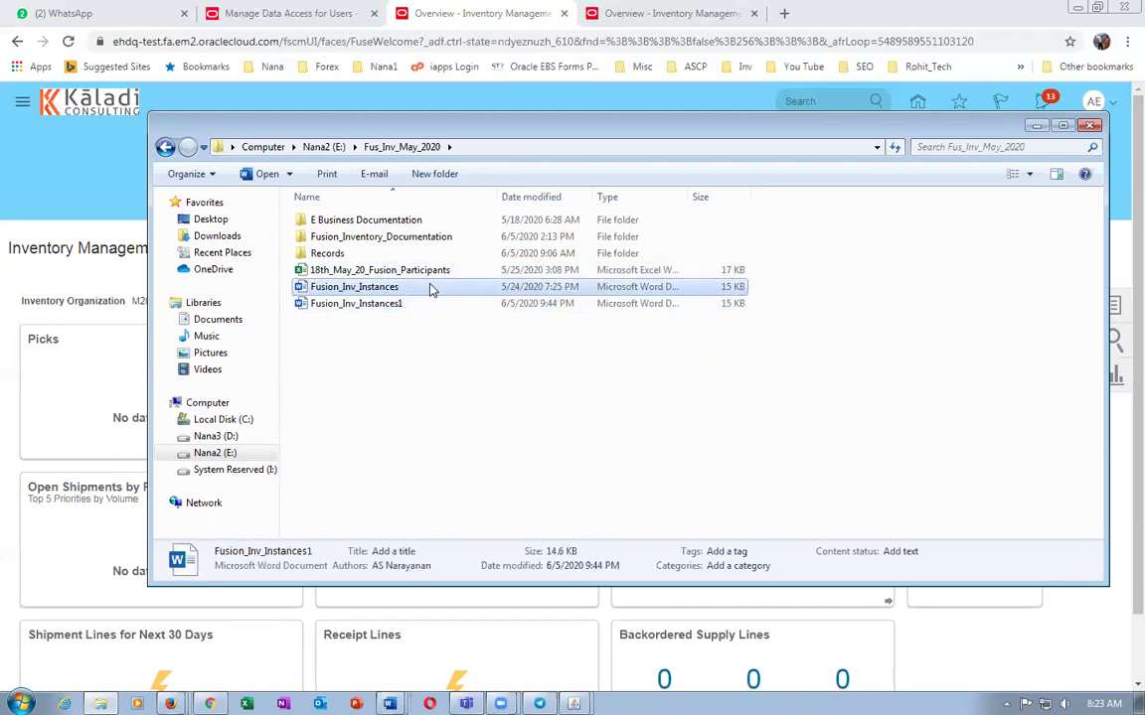
Step: Open E Business Documentation > Inventory and raise the system volume to 63
{"action": "double_click", "coordinate": [360, 219]}
{"action": "double_click", "coordinate": [343, 238]}
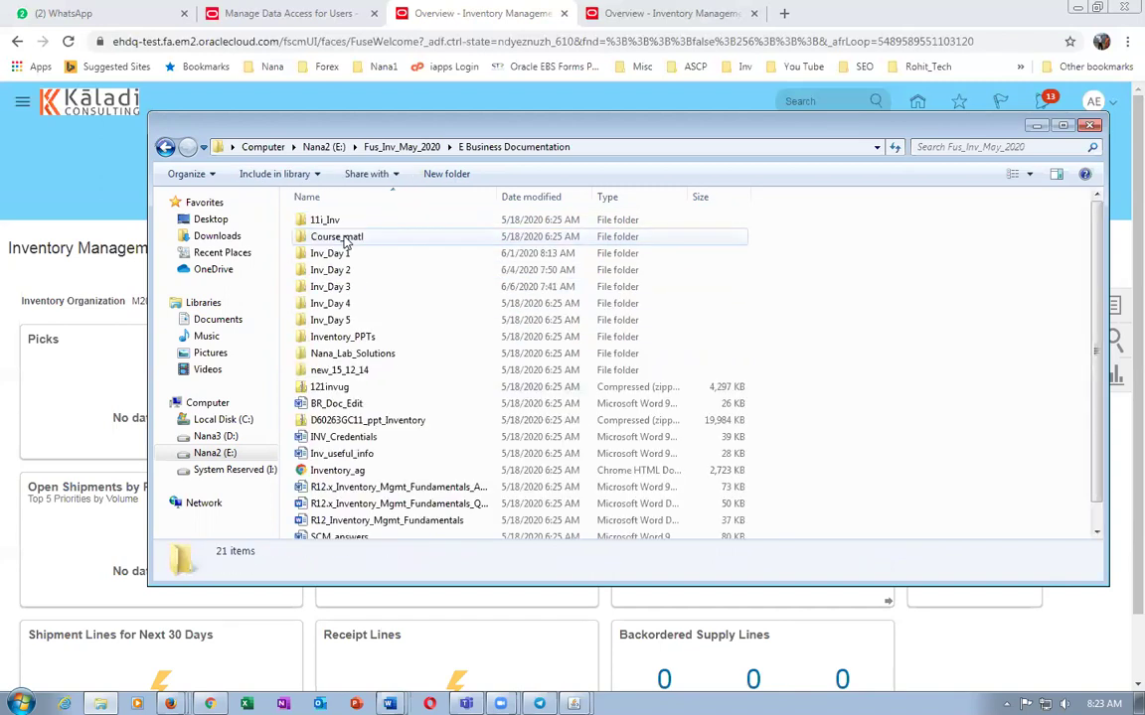
{"action": "left_click", "coordinate": [364, 289]}
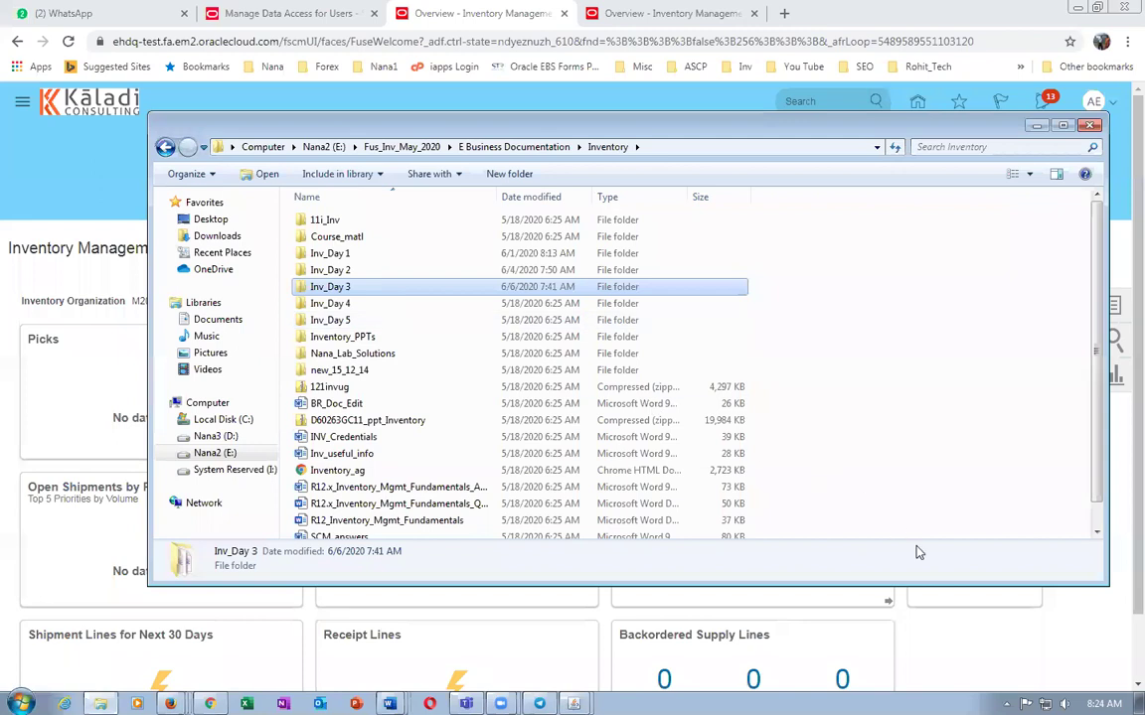
{"action": "left_click", "coordinate": [1064, 703]}
{"action": "left_click_drag", "start_coordinate": [1050, 593], "coordinate": [1053, 552]}
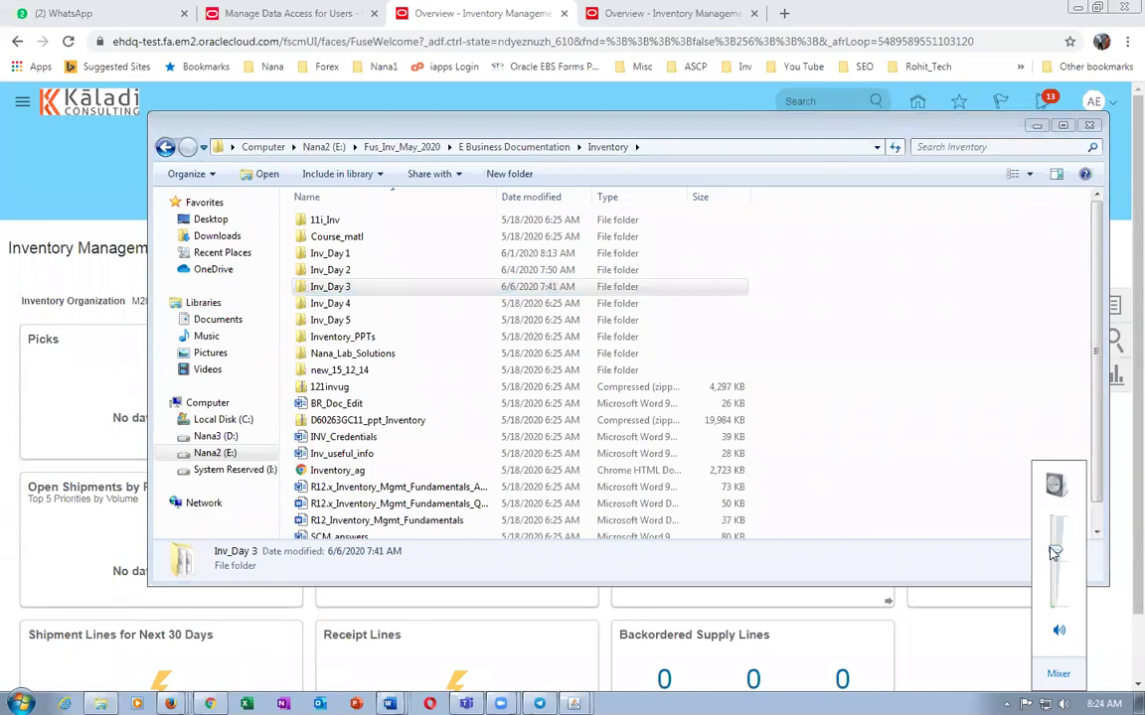
Step: Open the Inv_Day 3 folder from the Inventory list
{"action": "left_click", "coordinate": [342, 353]}
{"action": "left_click", "coordinate": [346, 305]}
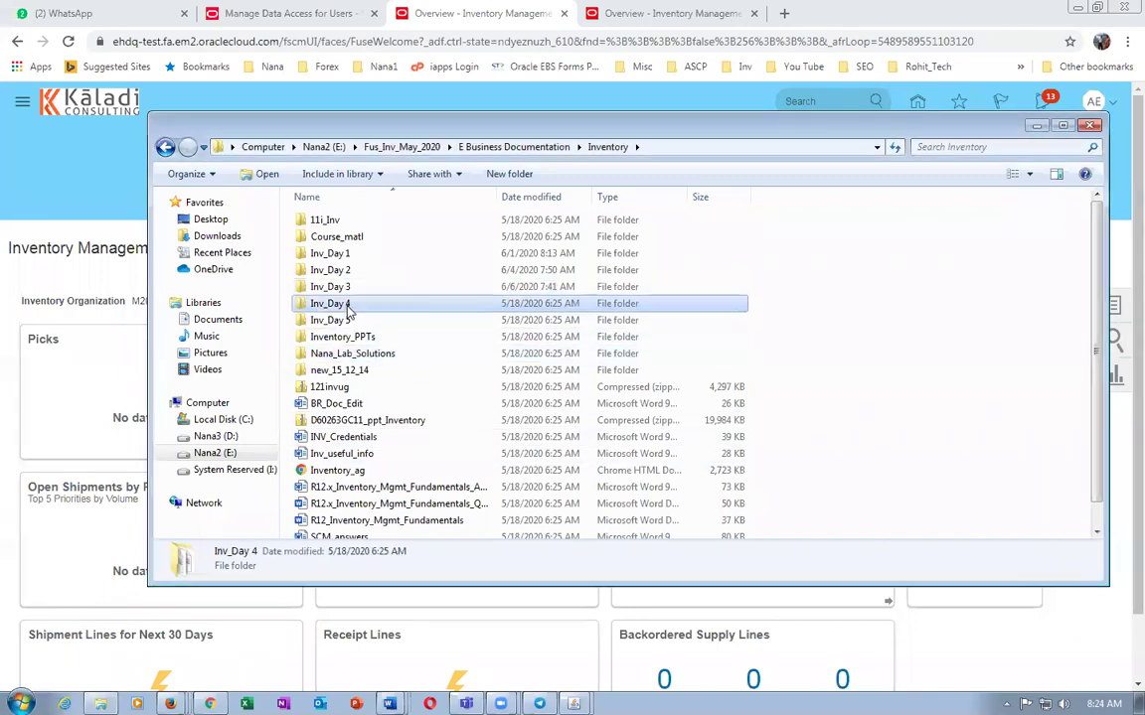
{"action": "left_click", "coordinate": [347, 320]}
{"action": "left_click", "coordinate": [347, 303]}
{"action": "left_click", "coordinate": [350, 288]}
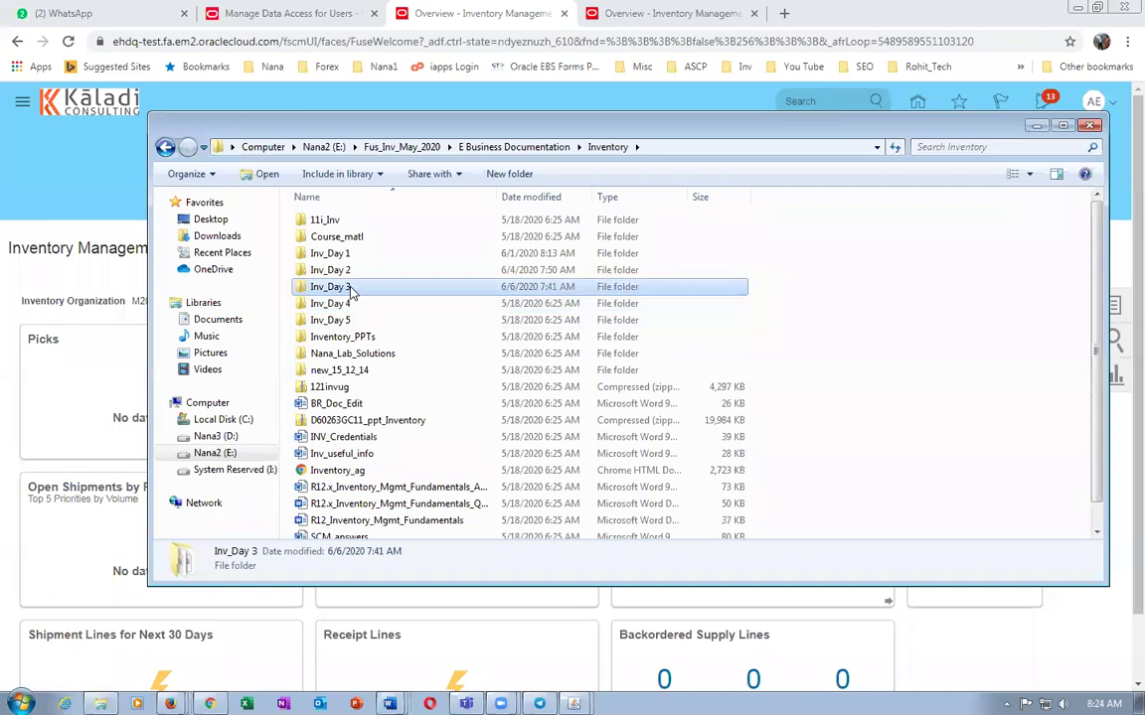
{"action": "double_click", "coordinate": [347, 287]}
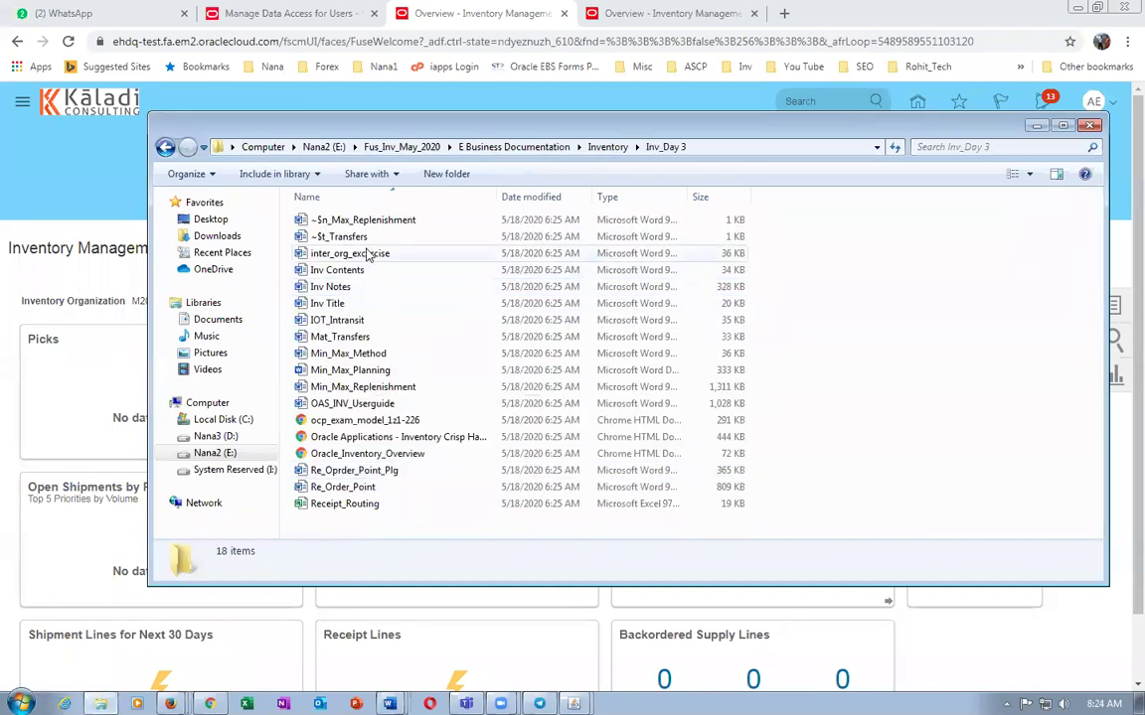
Step: Select the inter_org_excercise document and switch back to the Oracle Applications window
{"action": "left_click", "coordinate": [366, 256]}
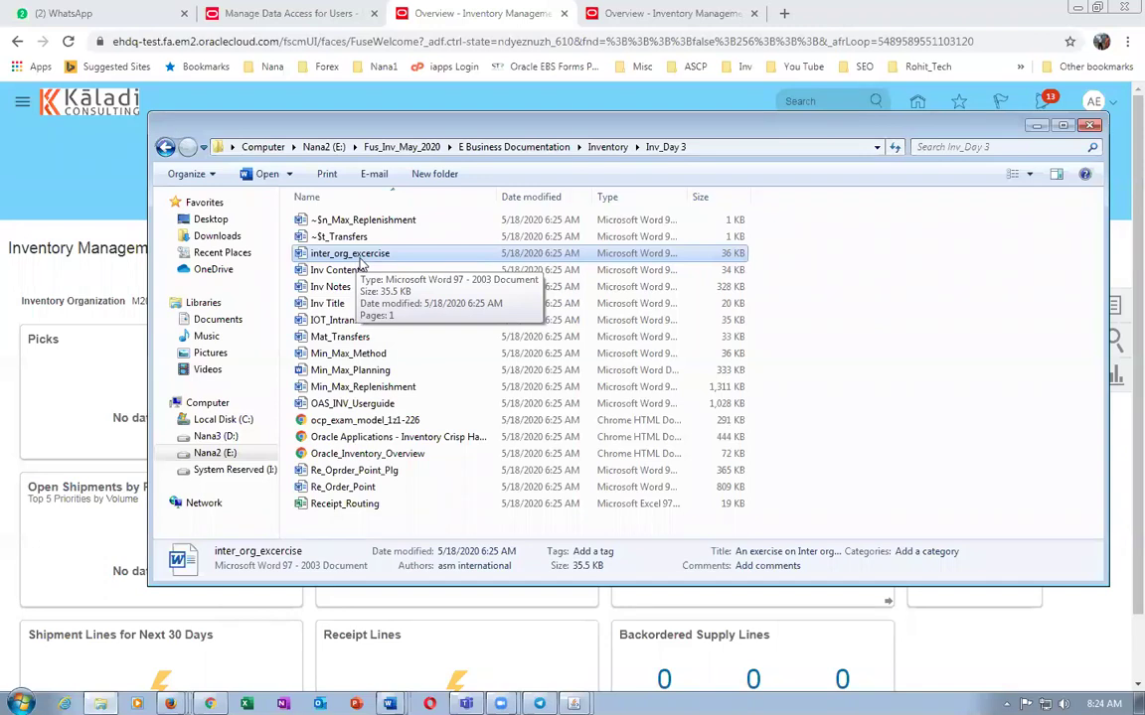
{"action": "left_click", "coordinate": [364, 269]}
{"action": "left_click", "coordinate": [381, 256]}
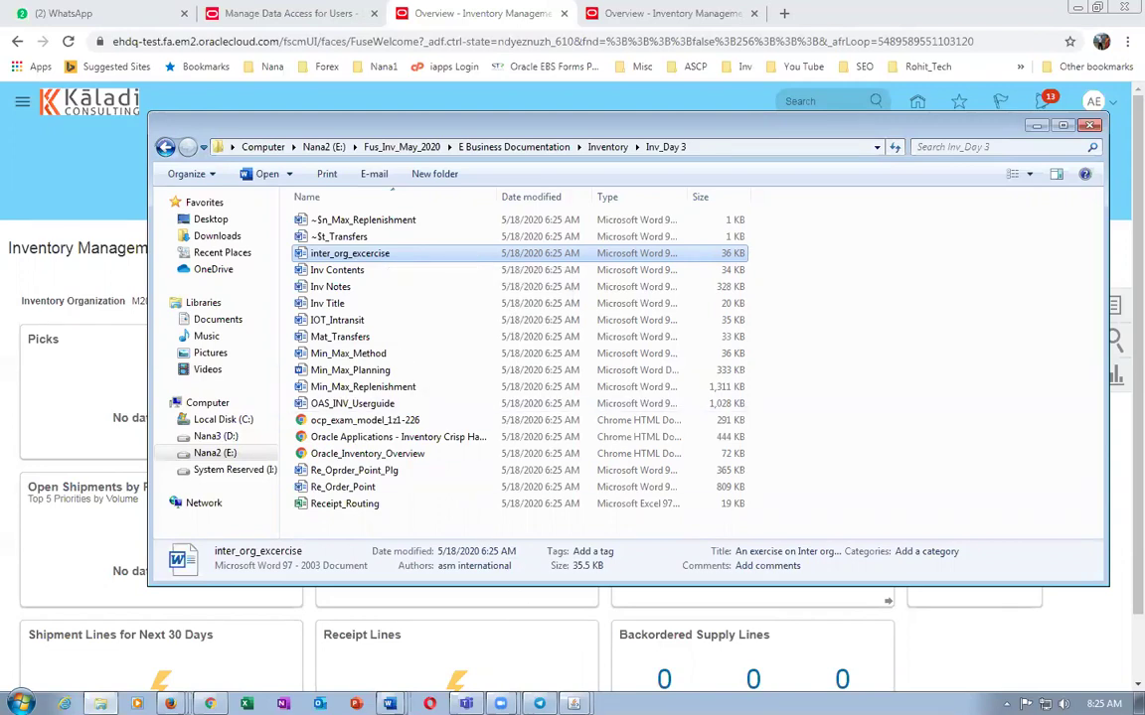
{"action": "mouse_move", "coordinate": [573, 703]}
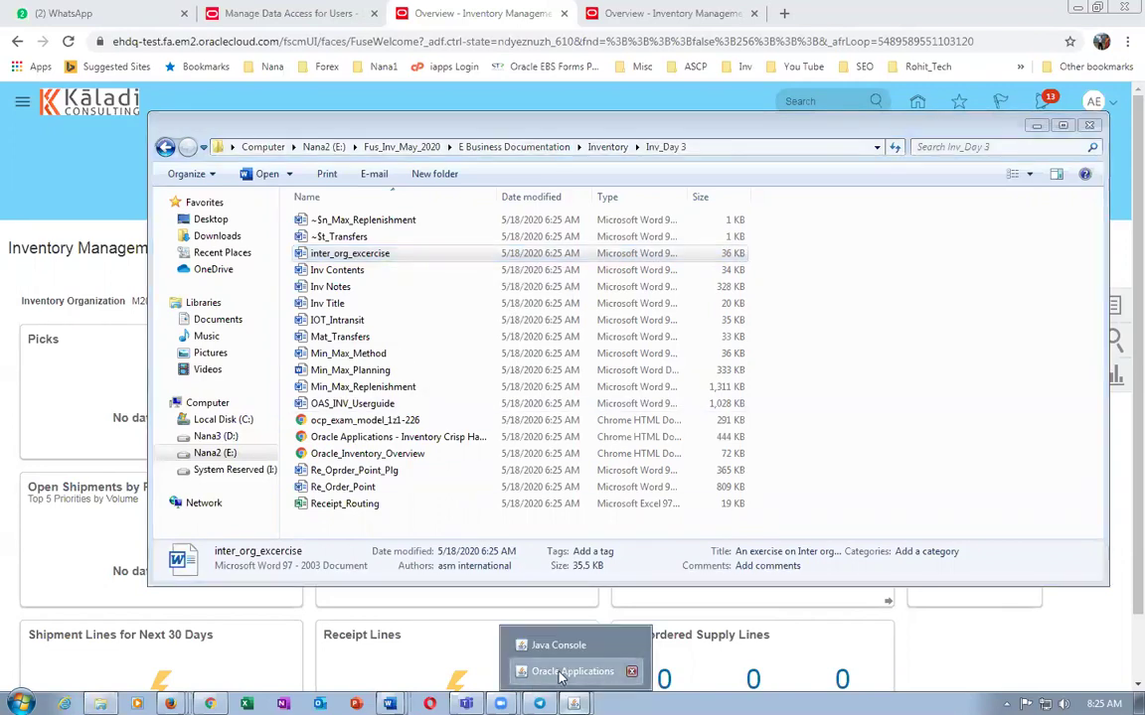
{"action": "left_click", "coordinate": [561, 672]}
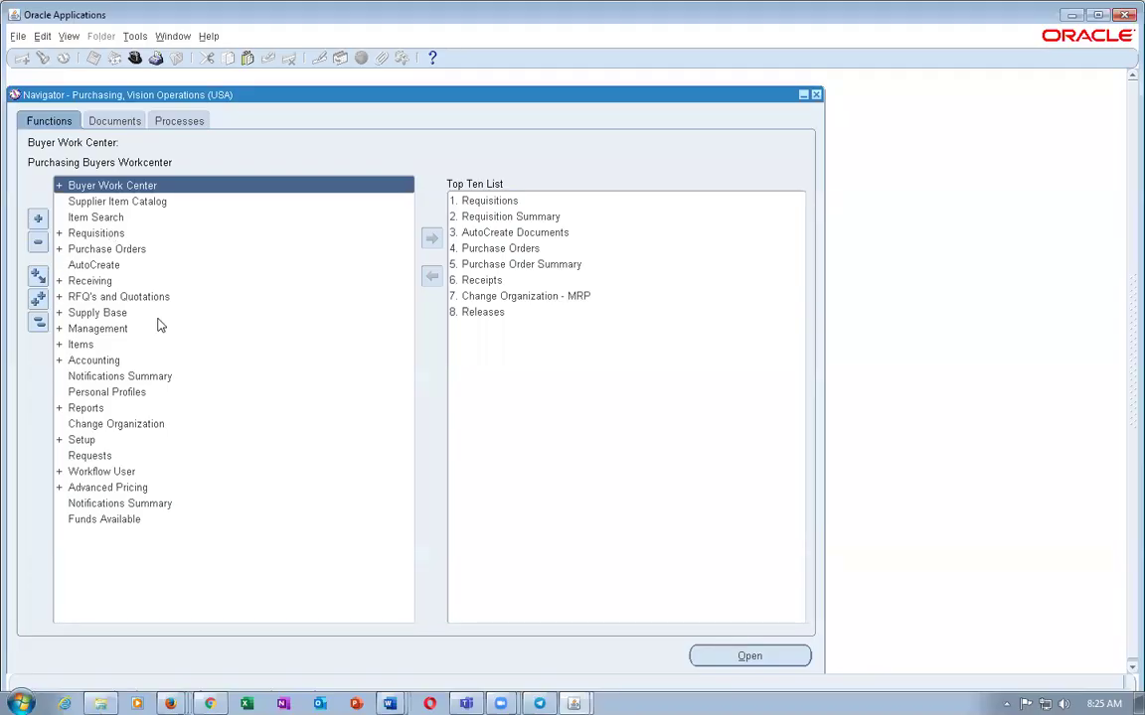
Step: Open Master Items for organization V1, Vision Operations, showing the Inventory attributes
{"action": "double_click", "coordinate": [129, 344]}
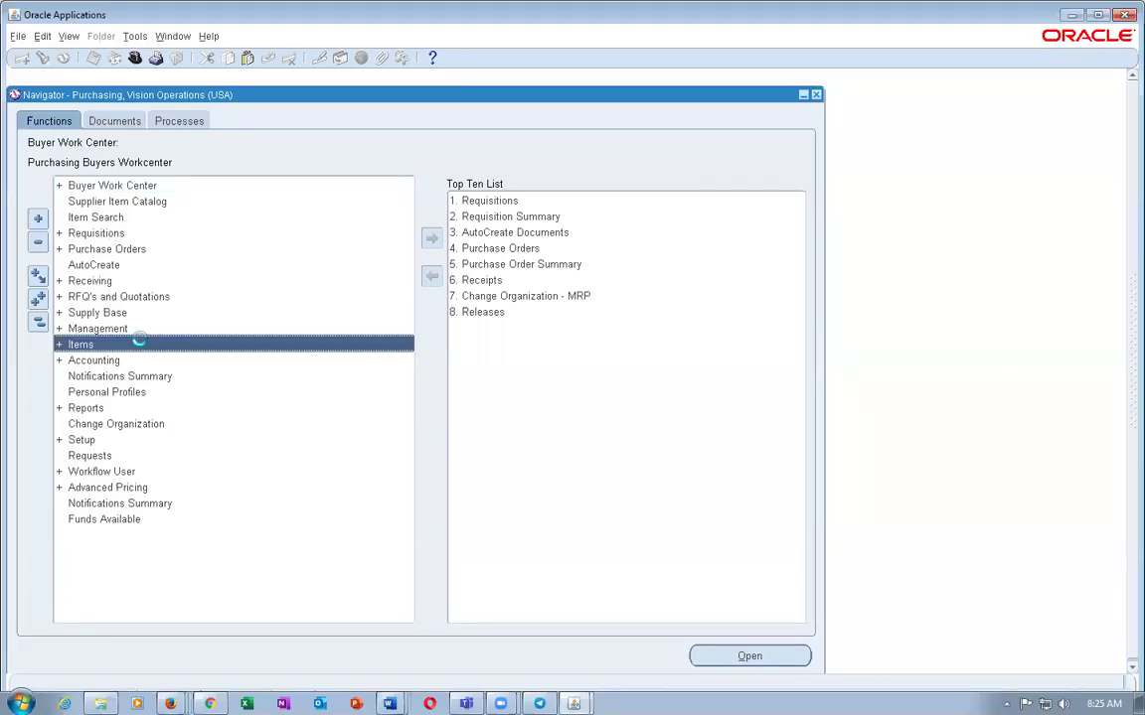
{"action": "double_click", "coordinate": [135, 359]}
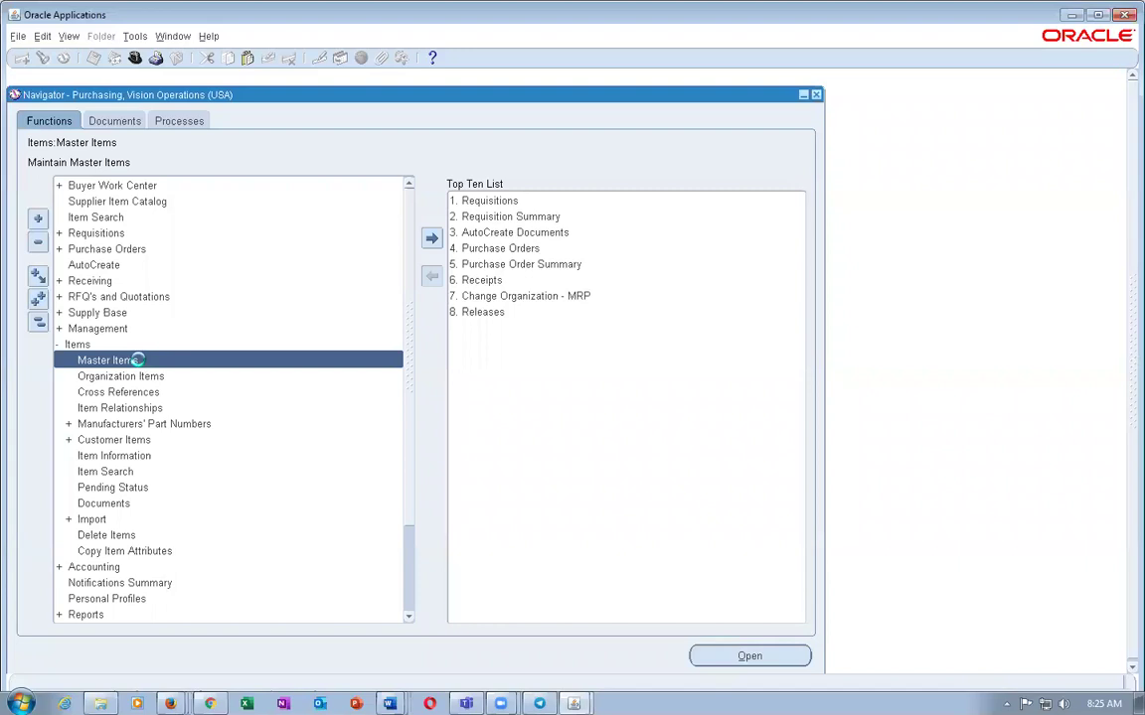
{"action": "type", "text": "m"}
{"action": "key", "text": "Return"}
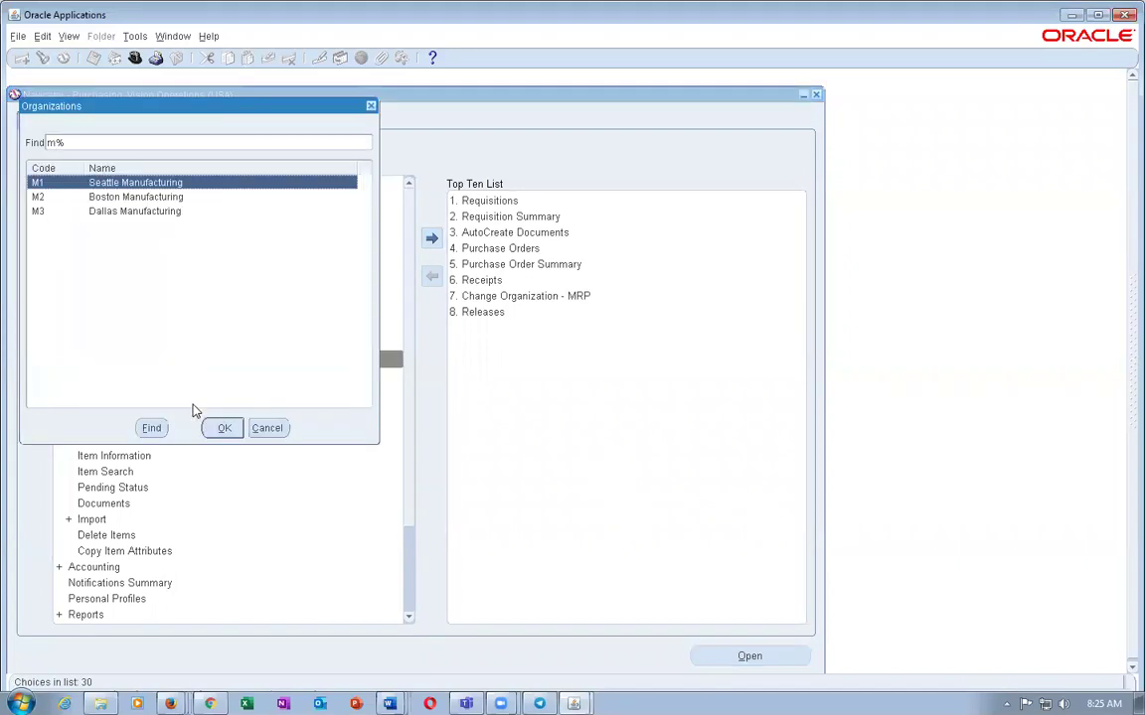
{"action": "left_click", "coordinate": [224, 427]}
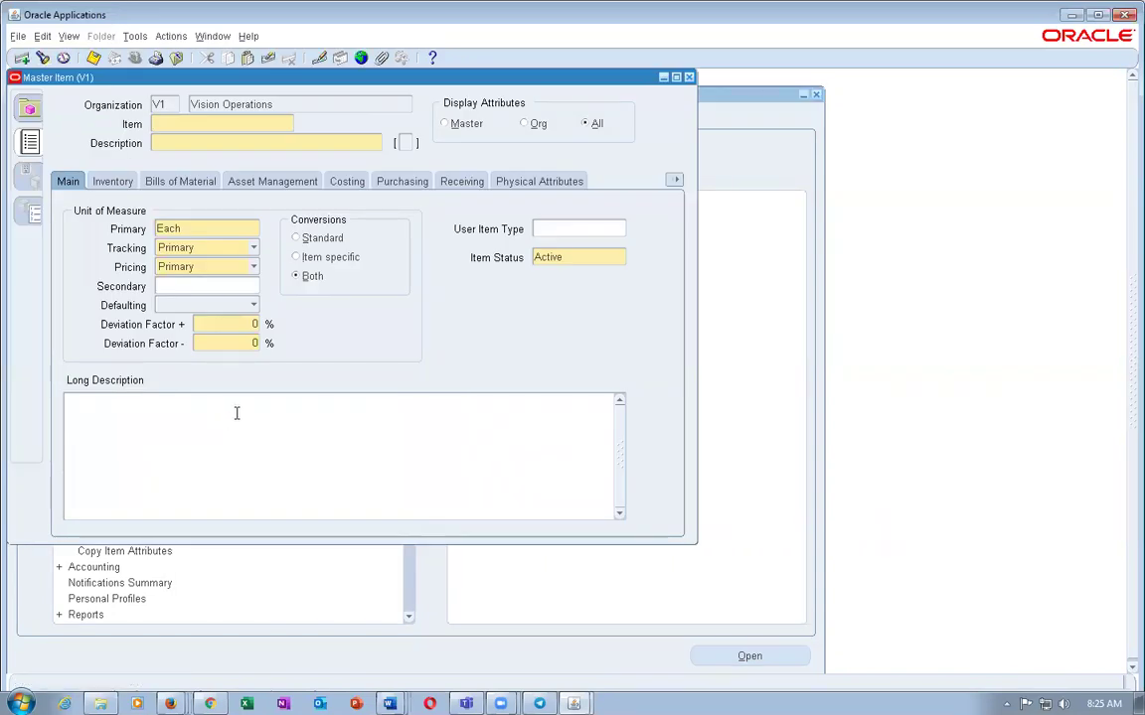
{"action": "left_click", "coordinate": [113, 179]}
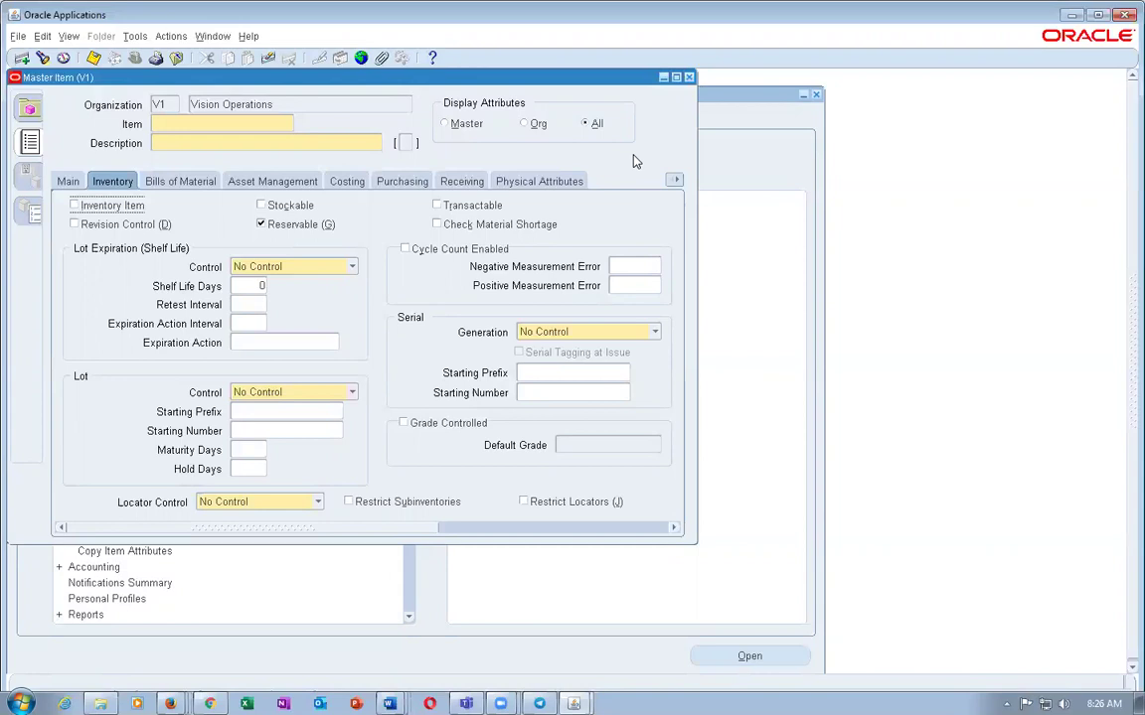
Step: Switch Display Attributes from Org to Master, leaving lot, serial and locator controls at No Control
{"action": "left_click", "coordinate": [533, 124]}
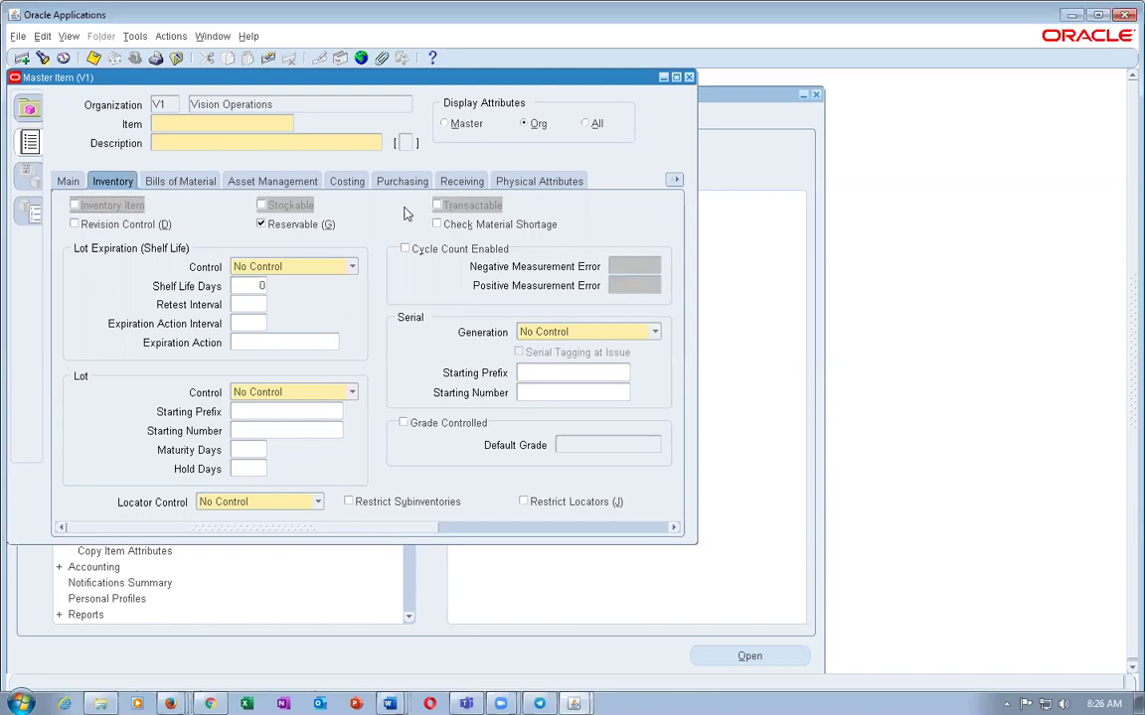
{"action": "left_click", "coordinate": [444, 123]}
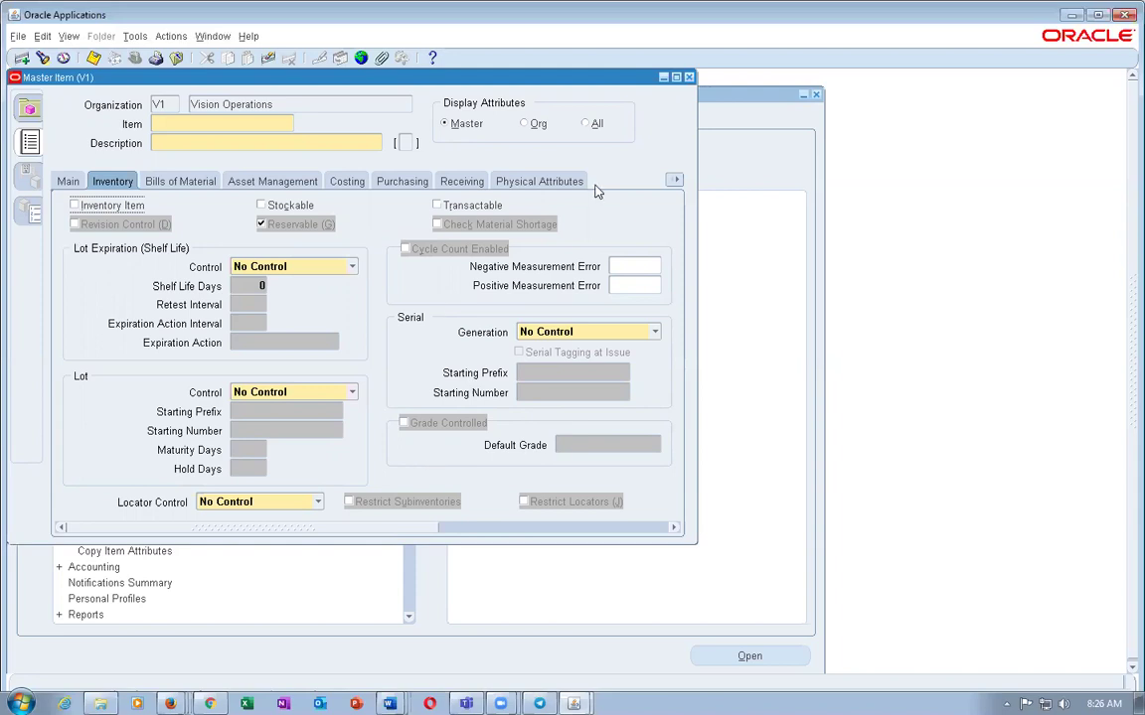
{"action": "left_click", "coordinate": [674, 180]}
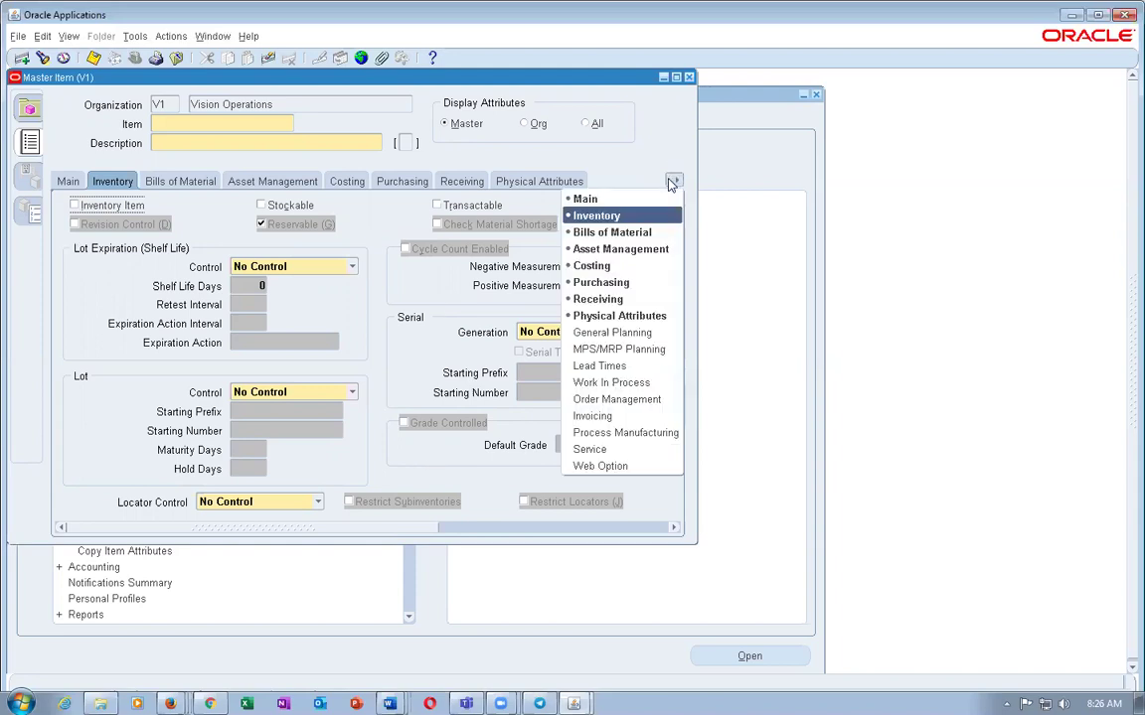
Step: Show Order Management attributes at Org level, including the Default Shipping Organization field
{"action": "left_click", "coordinate": [617, 399]}
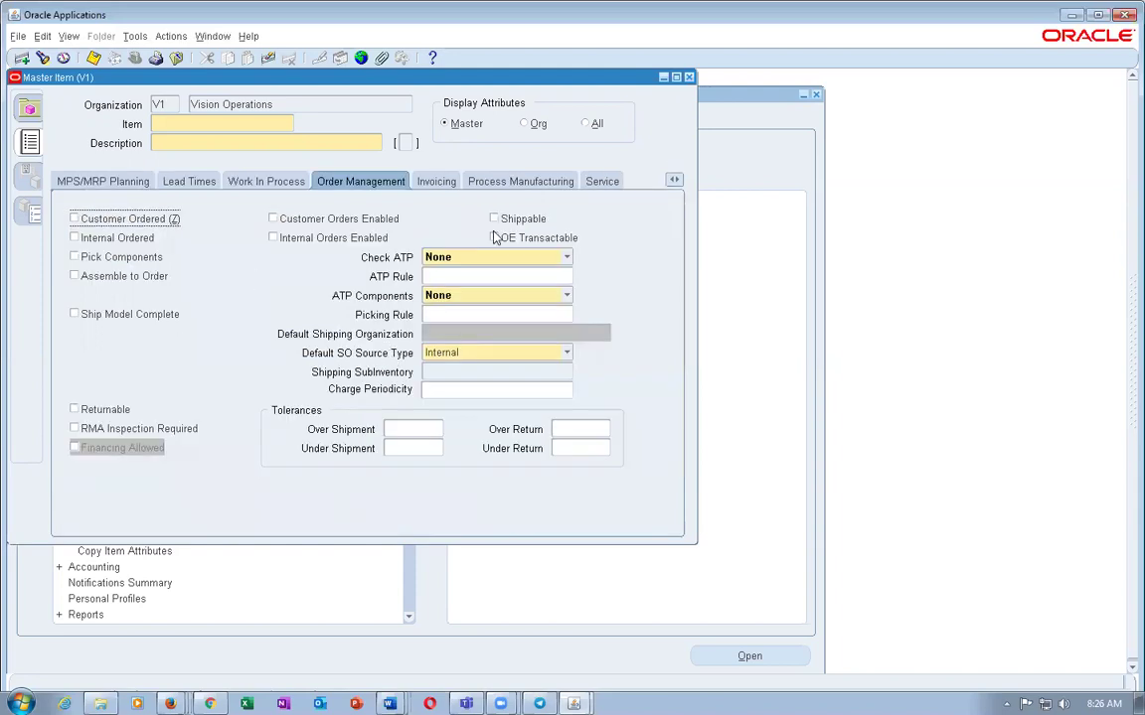
{"action": "left_click", "coordinate": [524, 125]}
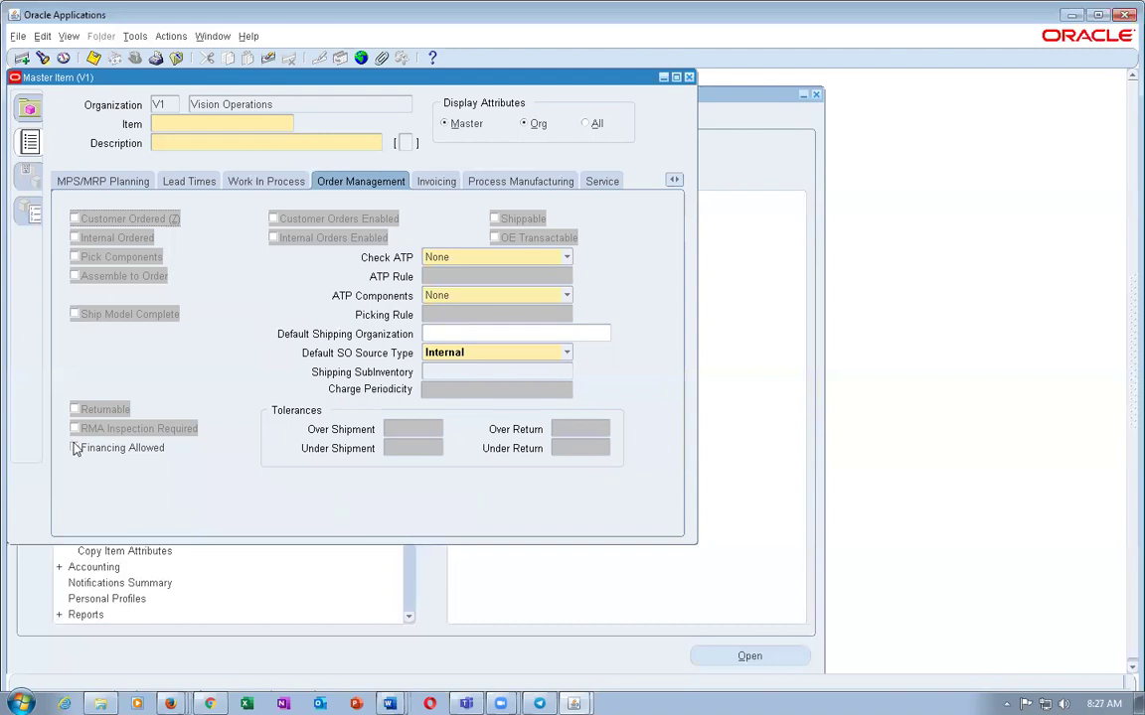
{"action": "left_click", "coordinate": [459, 333]}
Step: Close the Master Item form, collapse the navigator tree and return to Fusion
{"action": "left_click", "coordinate": [688, 77]}
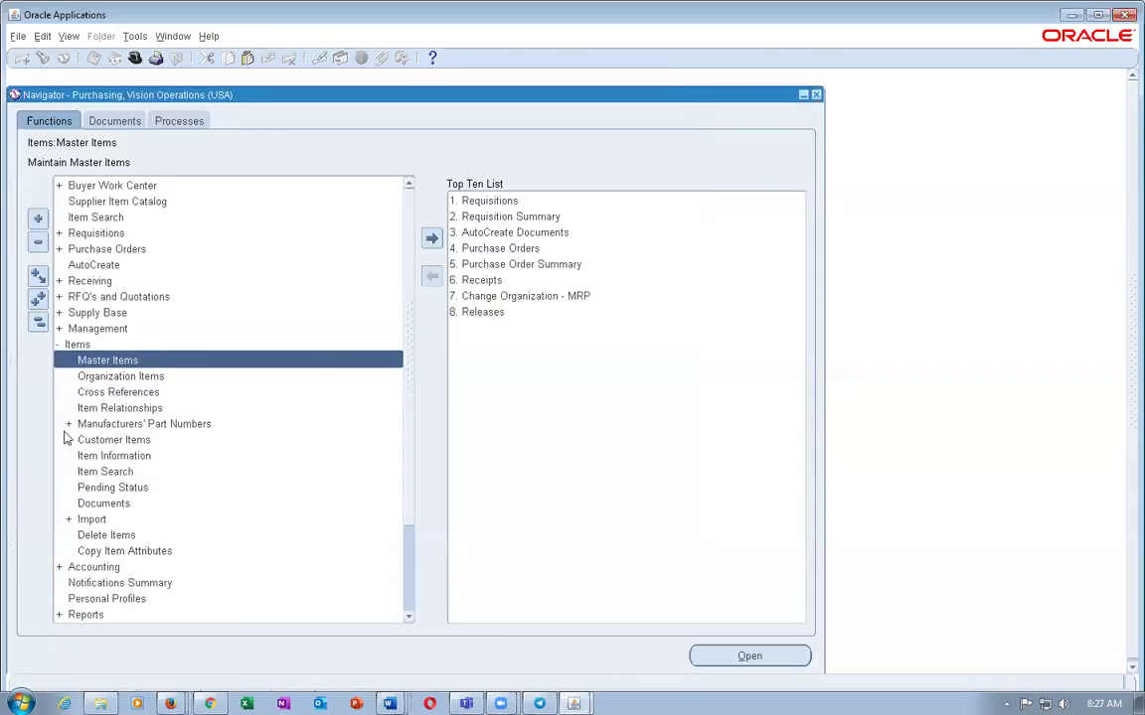
{"action": "left_click", "coordinate": [39, 298]}
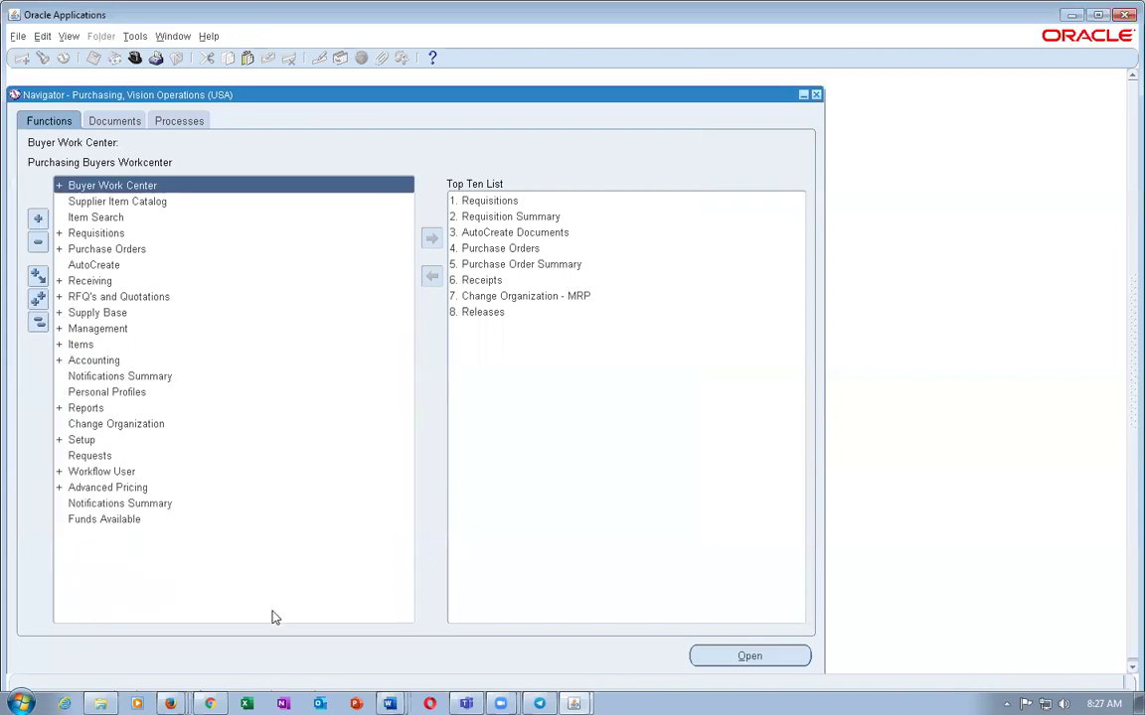
{"action": "left_click", "coordinate": [210, 703]}
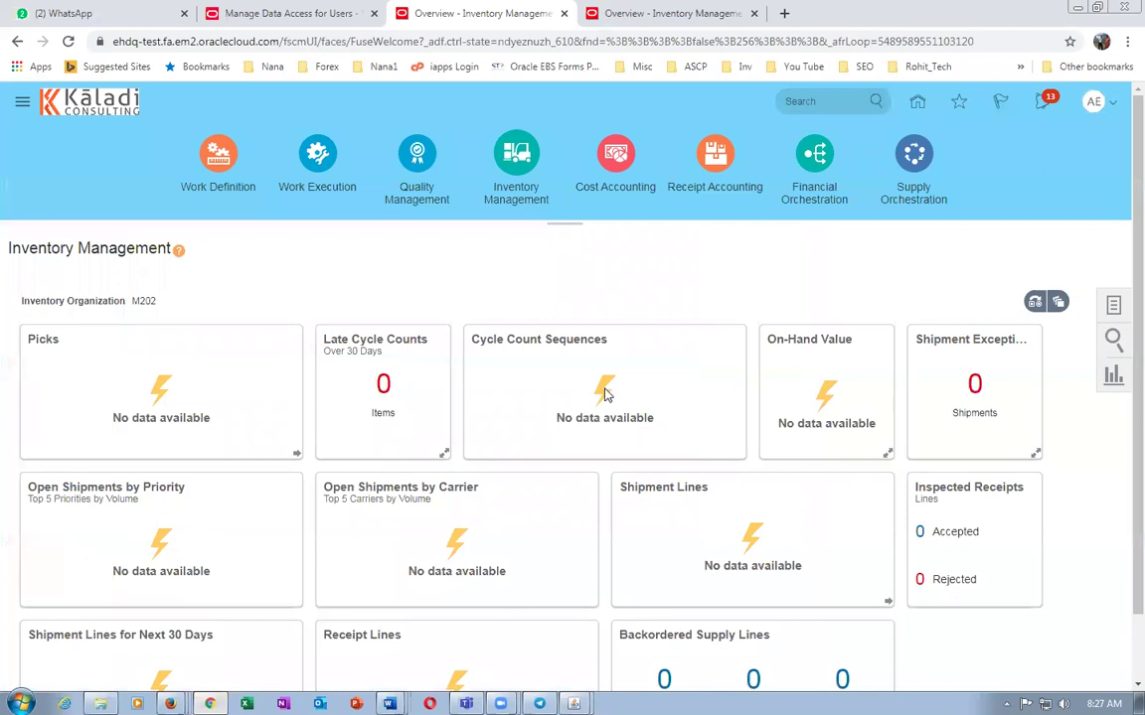
Step: Search Setup and Maintenance tasks for 'man%inter%org%para%' and open Manage Interorganization Parameters
{"action": "left_click", "coordinate": [1092, 102]}
{"action": "left_click", "coordinate": [844, 338]}
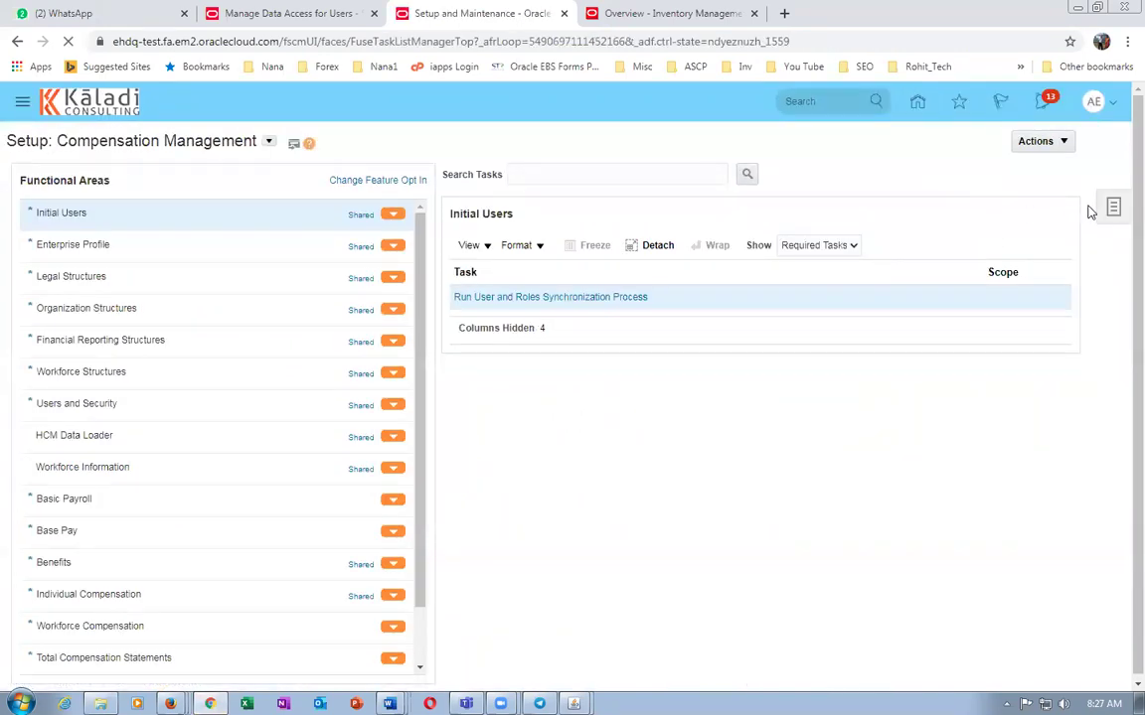
{"action": "left_click", "coordinate": [1114, 209]}
{"action": "left_click", "coordinate": [988, 258]}
{"action": "left_click", "coordinate": [294, 173]}
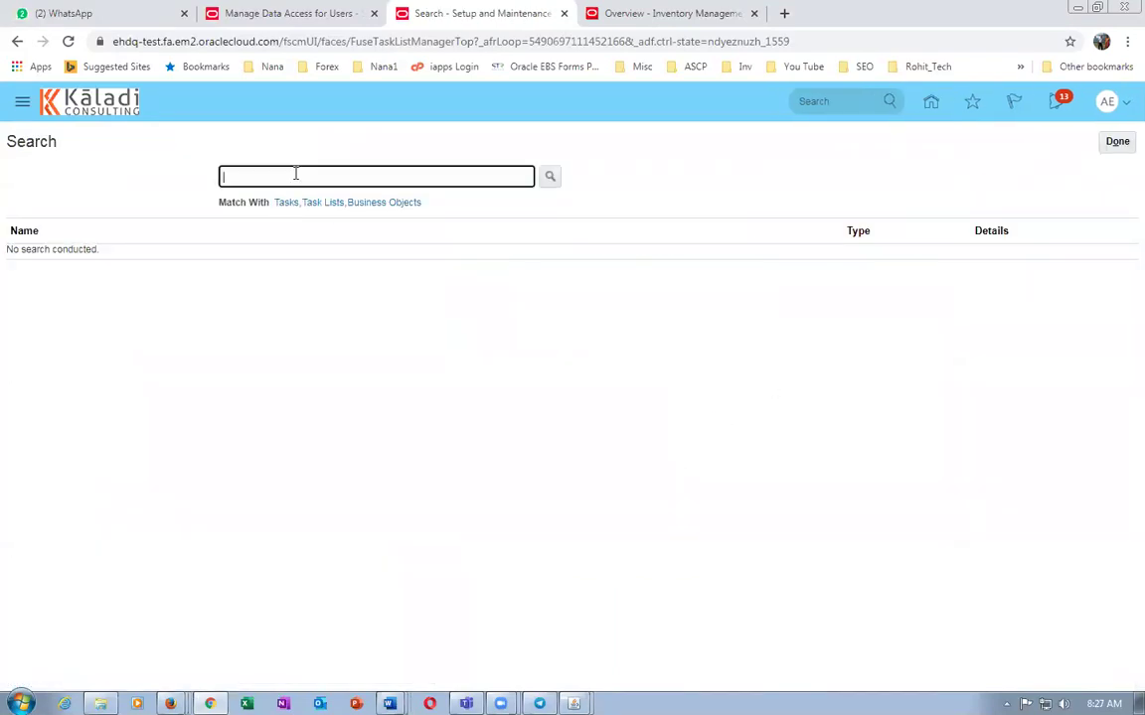
{"action": "type", "text": "man%int"}
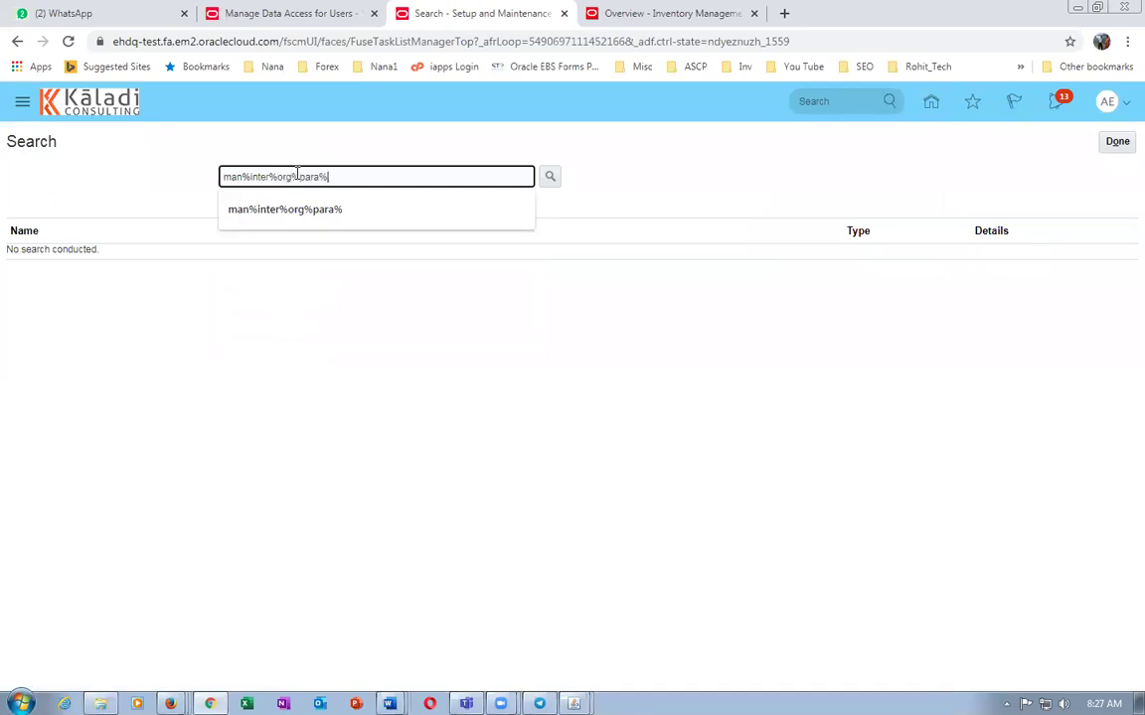
{"action": "type", "text": "er%org%para%"}
{"action": "key", "text": "Return"}
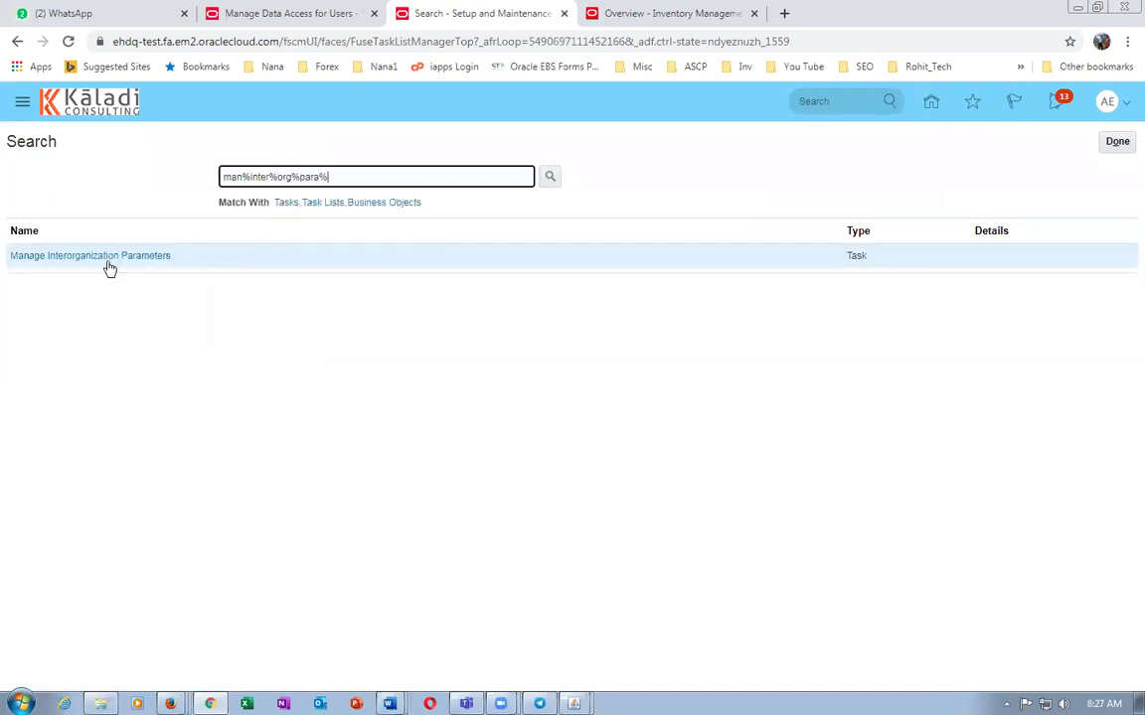
{"action": "left_click", "coordinate": [103, 257]}
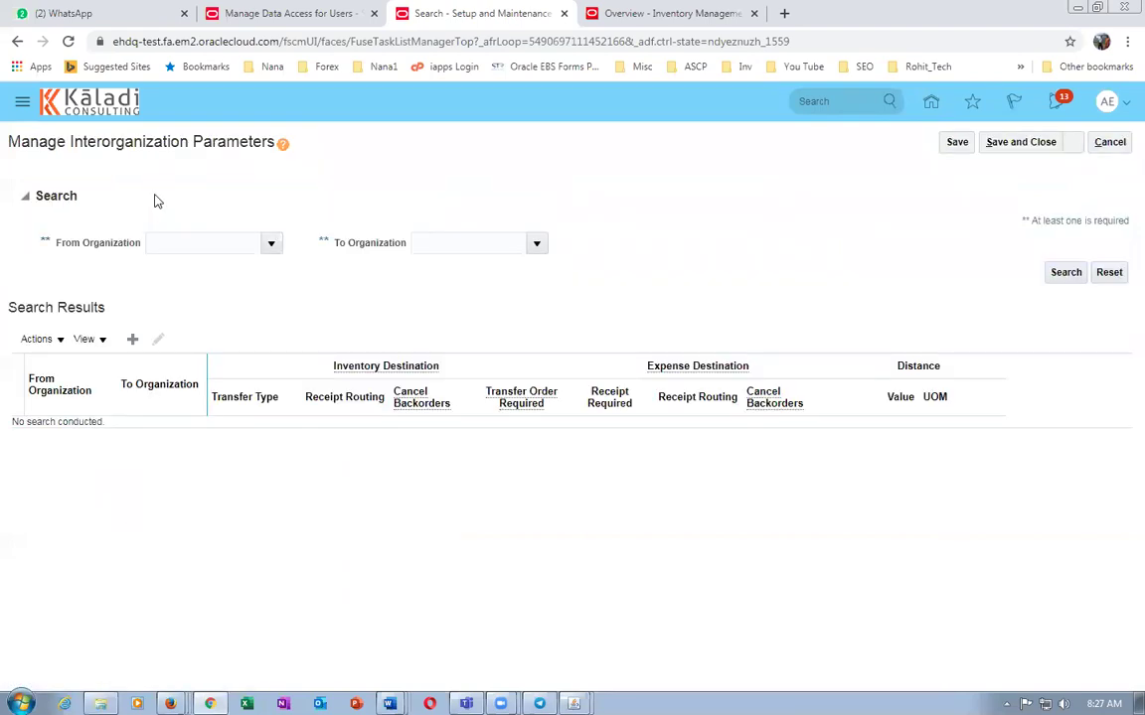
Step: Set the M201-to-M202 transfer type to Direct and save the parameters
{"action": "left_click", "coordinate": [184, 242]}
{"action": "type", "text": "M"}
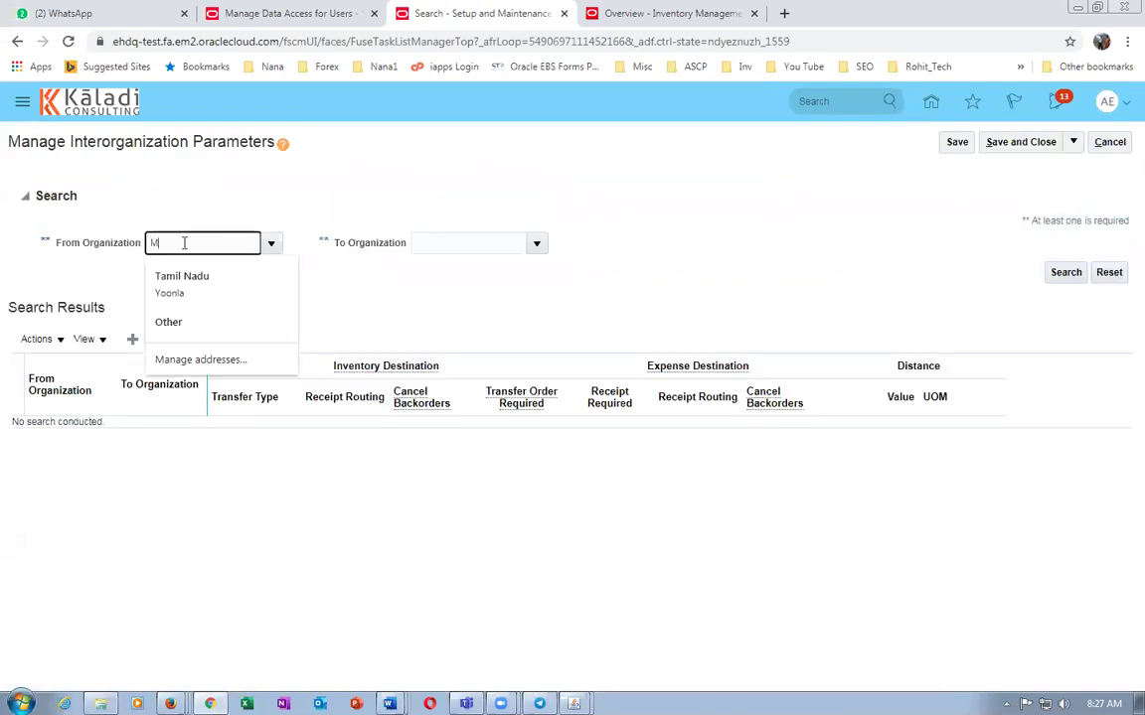
{"action": "type", "text": "201"}
{"action": "key", "text": "Tab"}
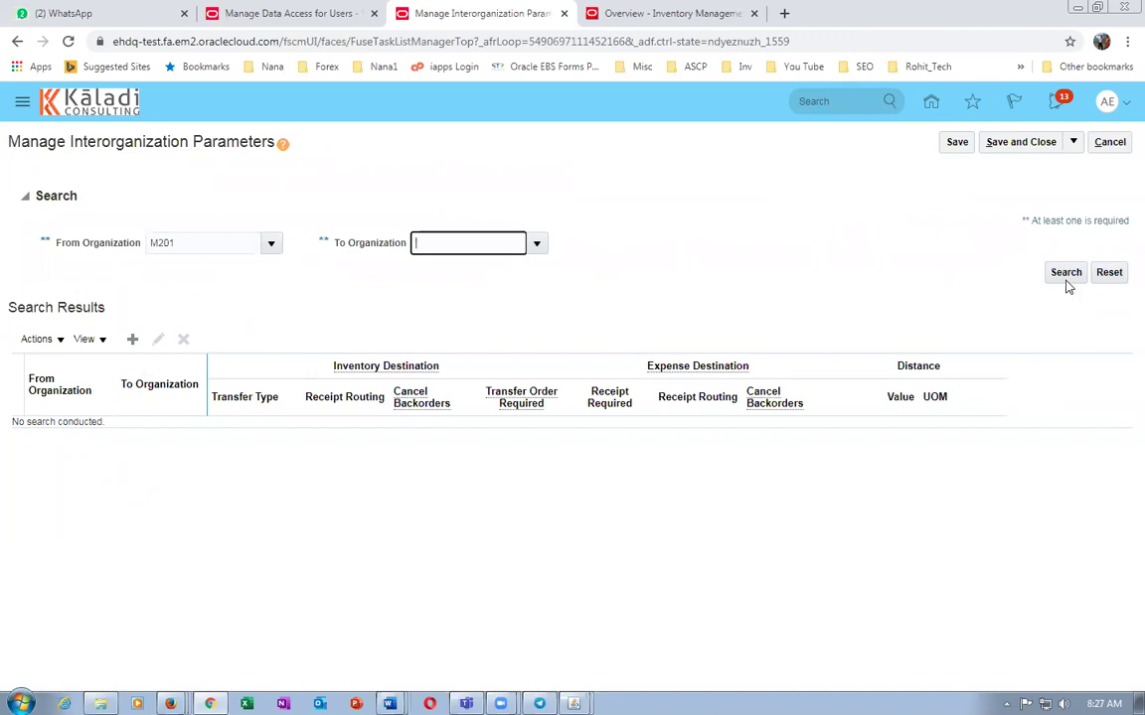
{"action": "left_click", "coordinate": [1066, 276]}
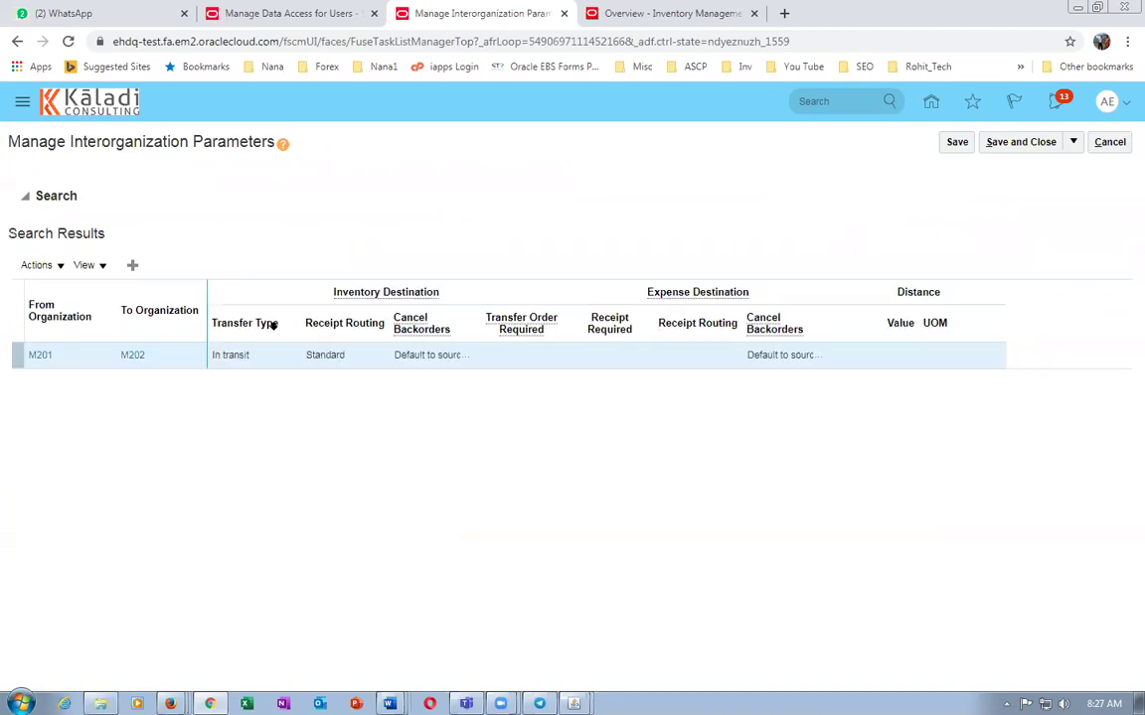
{"action": "left_click", "coordinate": [158, 264]}
{"action": "left_click", "coordinate": [423, 363]}
{"action": "left_click", "coordinate": [417, 378]}
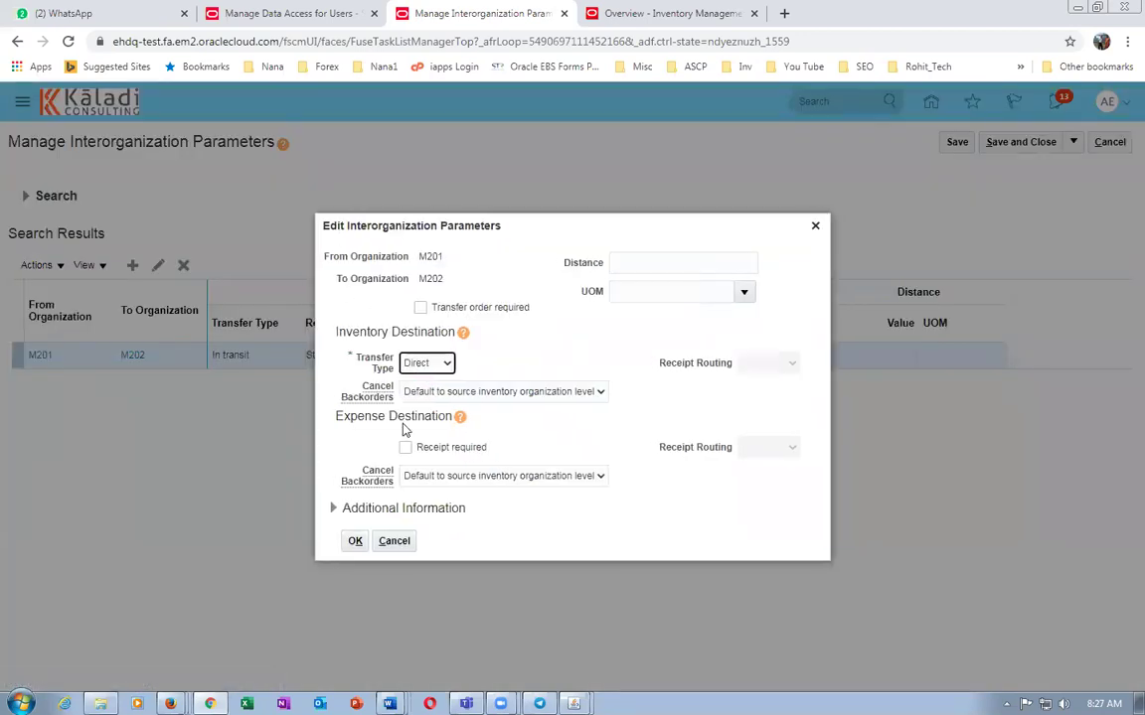
{"action": "left_click", "coordinate": [355, 540]}
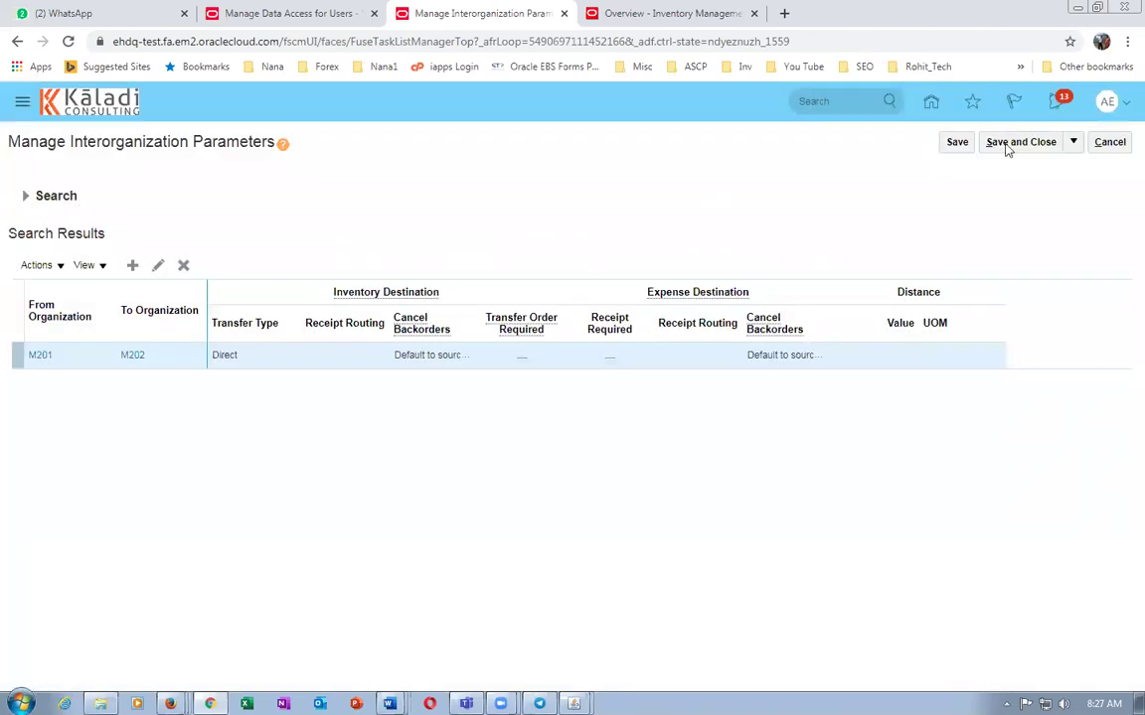
{"action": "left_click", "coordinate": [1033, 144]}
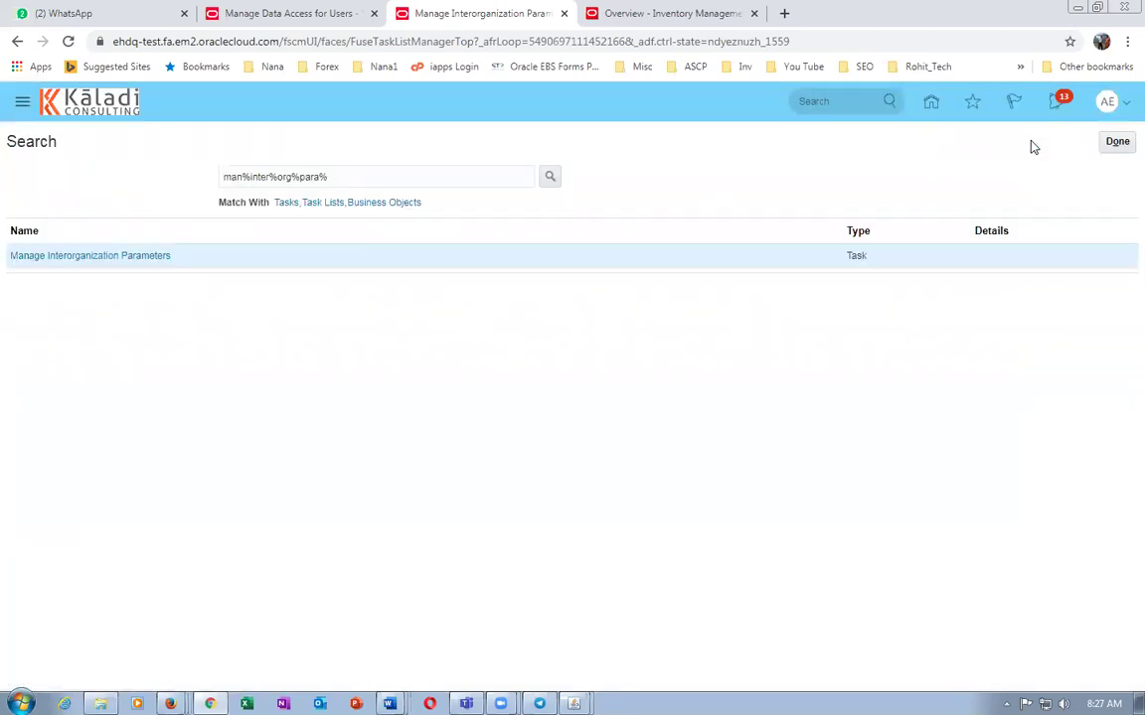
Step: Duplicate the browser tab and switch to the IOT_Intransit Word document
{"action": "right_click", "coordinate": [458, 27]}
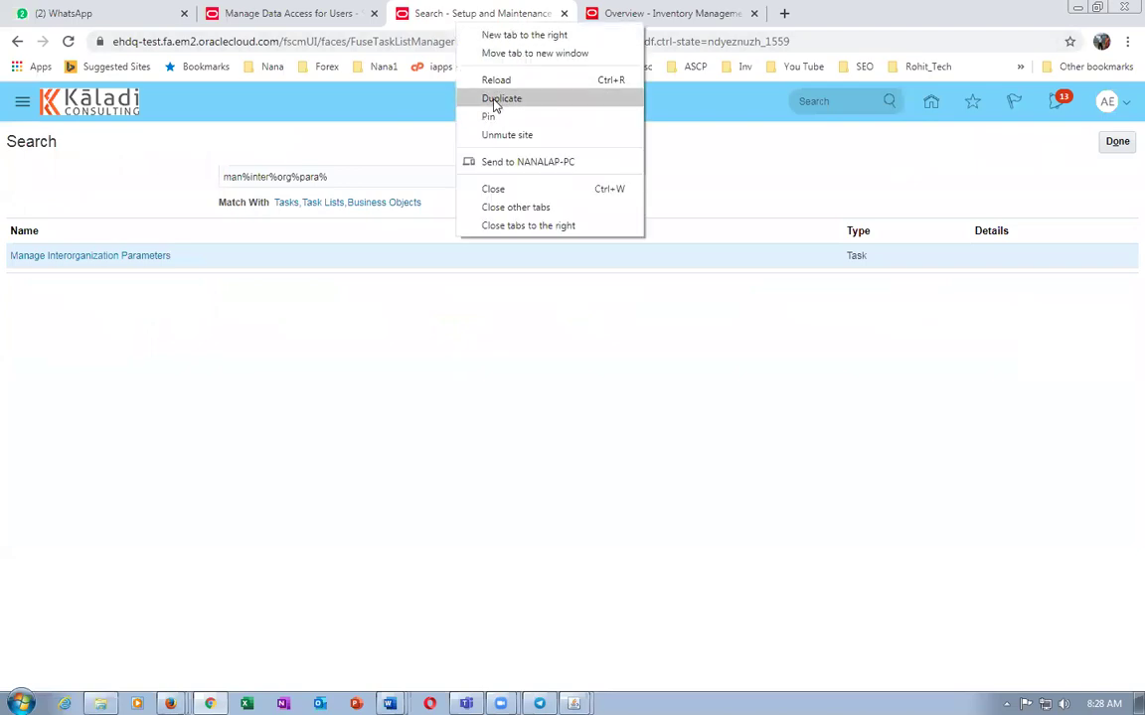
{"action": "left_click", "coordinate": [496, 97]}
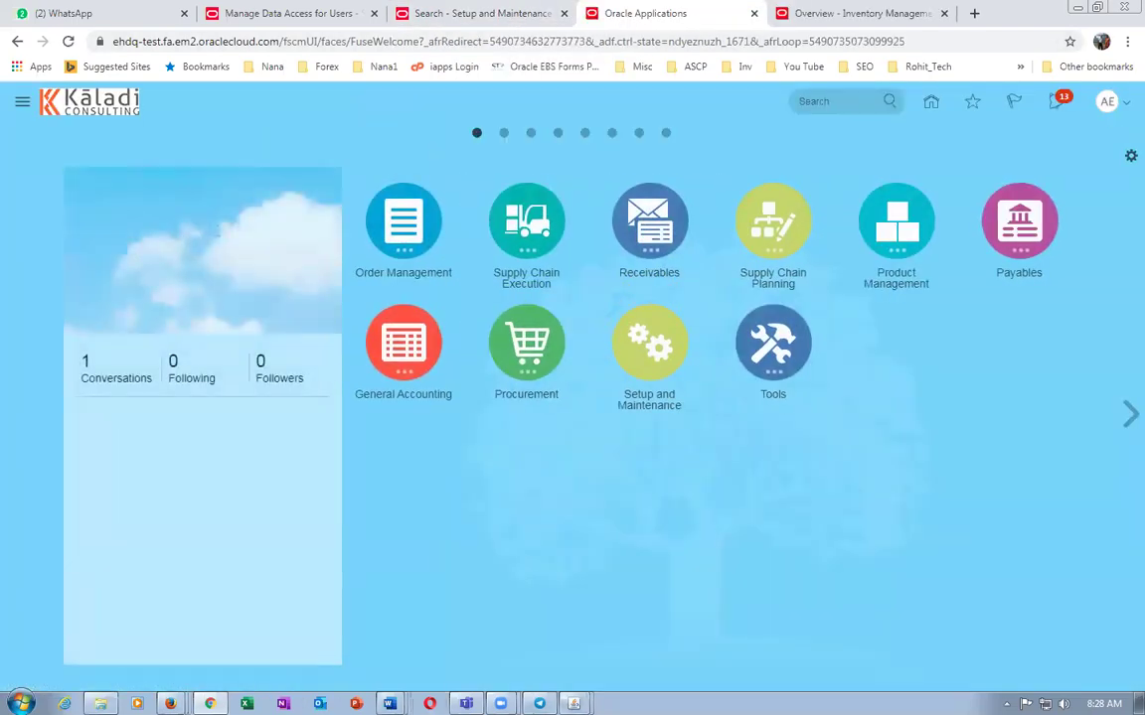
{"action": "mouse_move", "coordinate": [390, 703]}
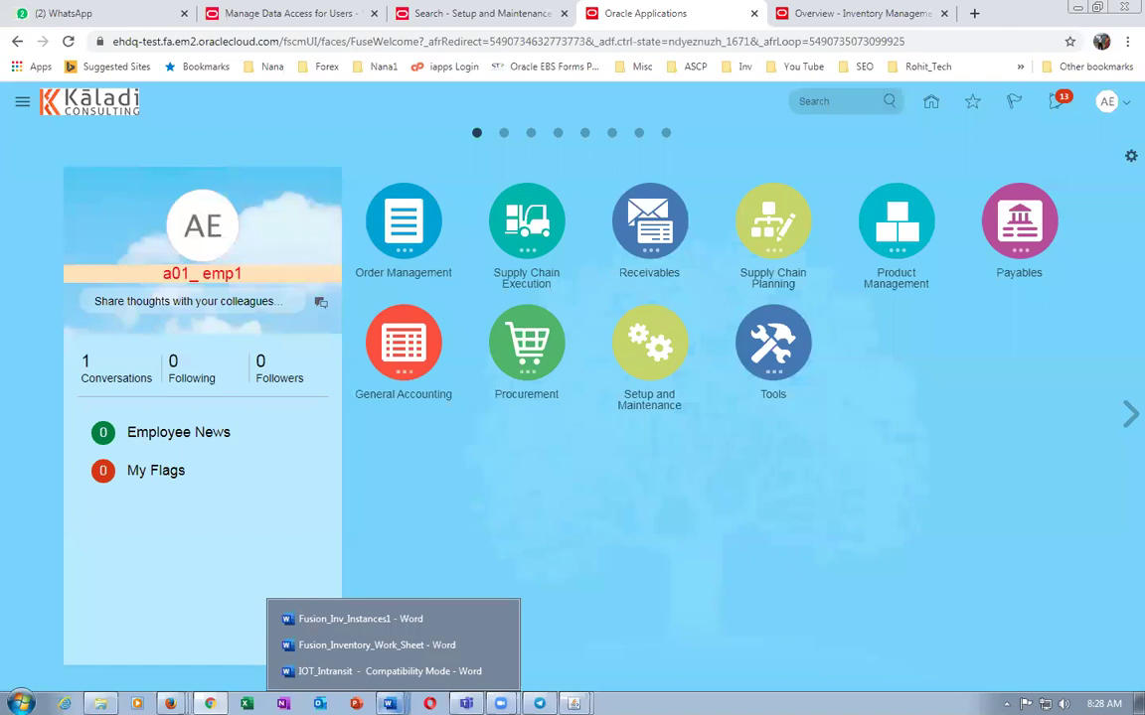
{"action": "left_click", "coordinate": [378, 673]}
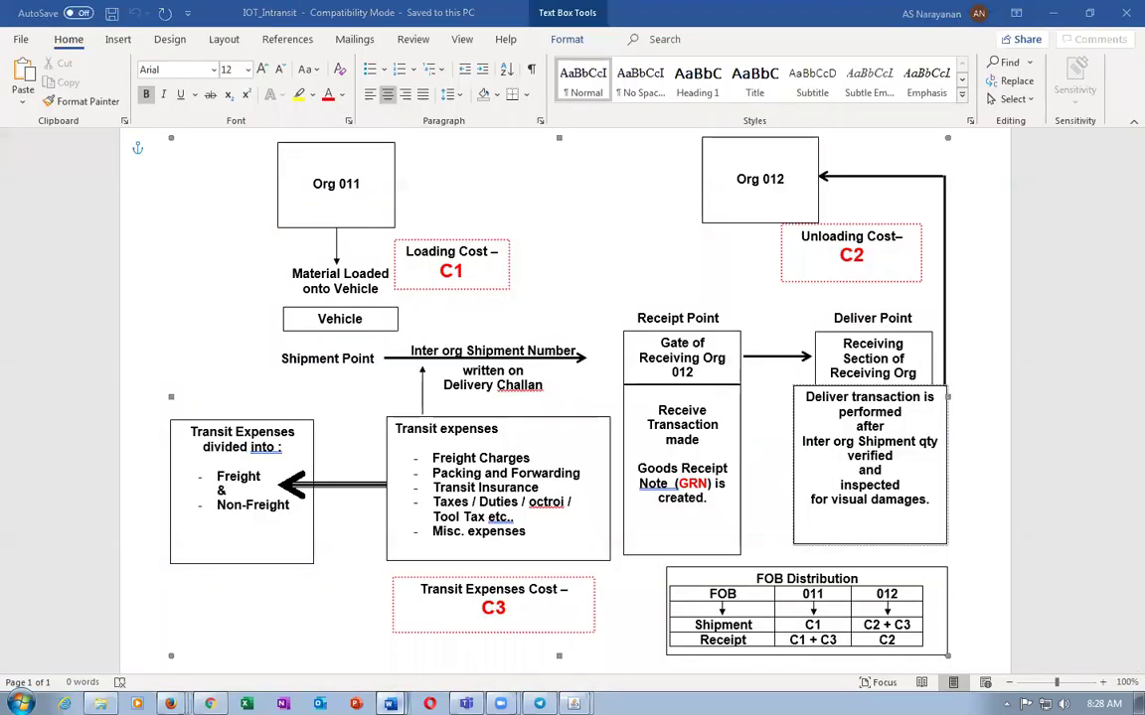
Step: Open inter_org_excercise in Word with editing enabled, then return to the Oracle home page
{"action": "mouse_move", "coordinate": [390, 704]}
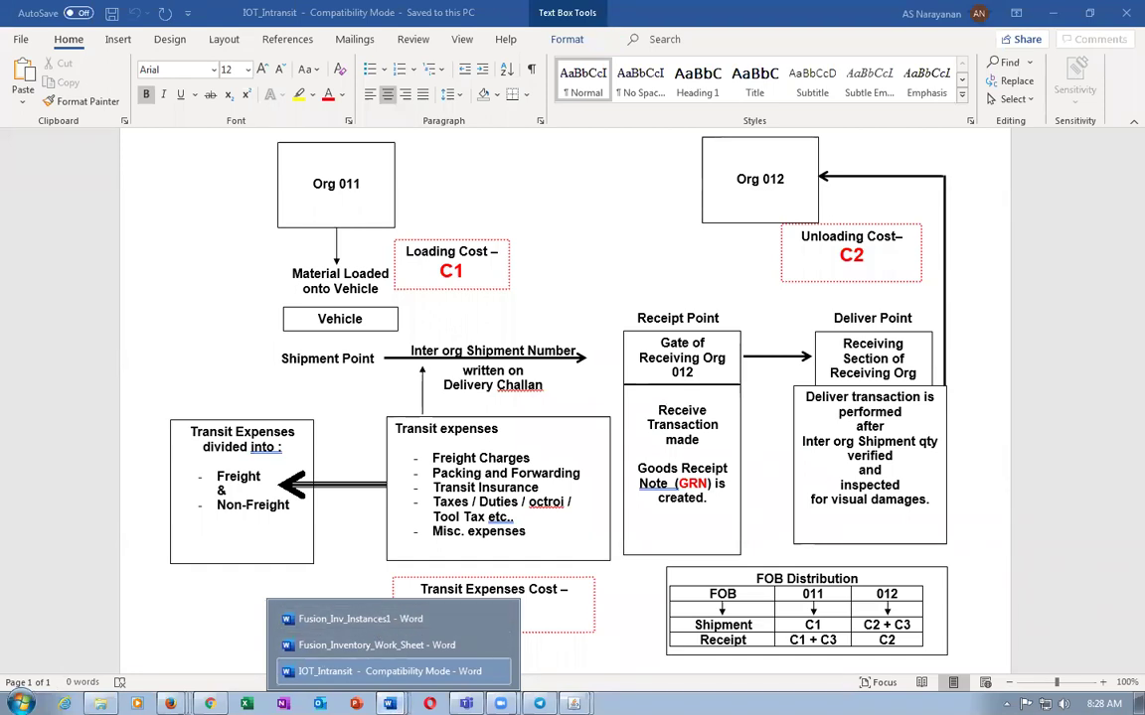
{"action": "key", "text": "alt+Tab"}
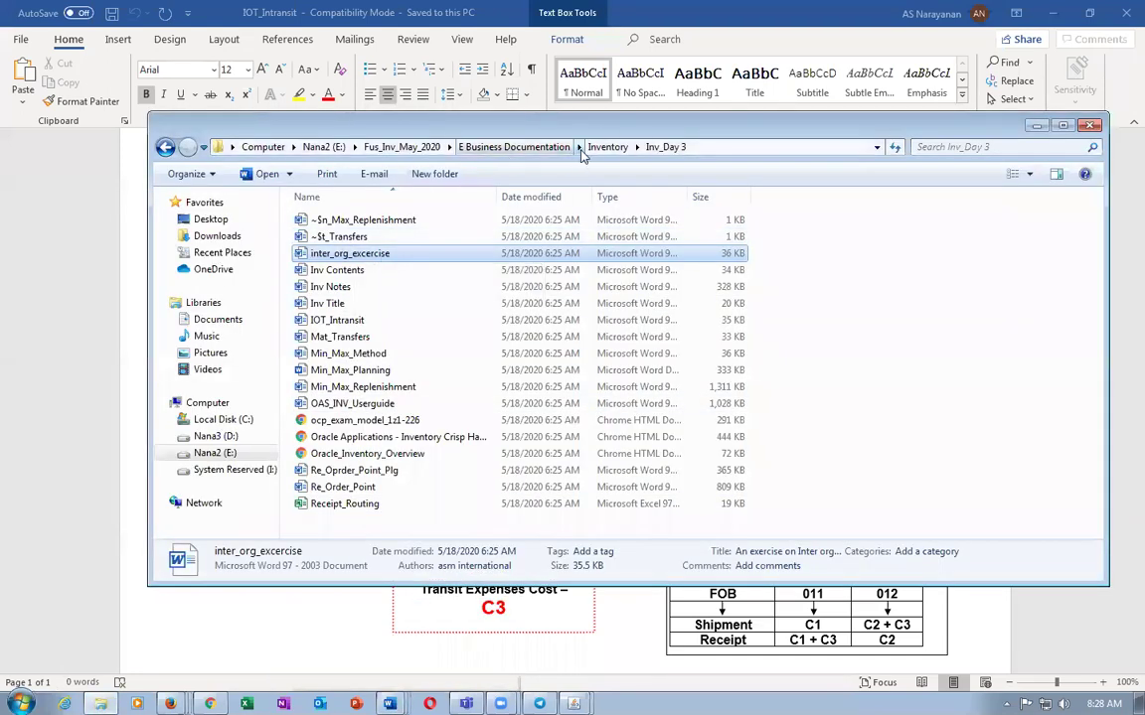
{"action": "double_click", "coordinate": [375, 256]}
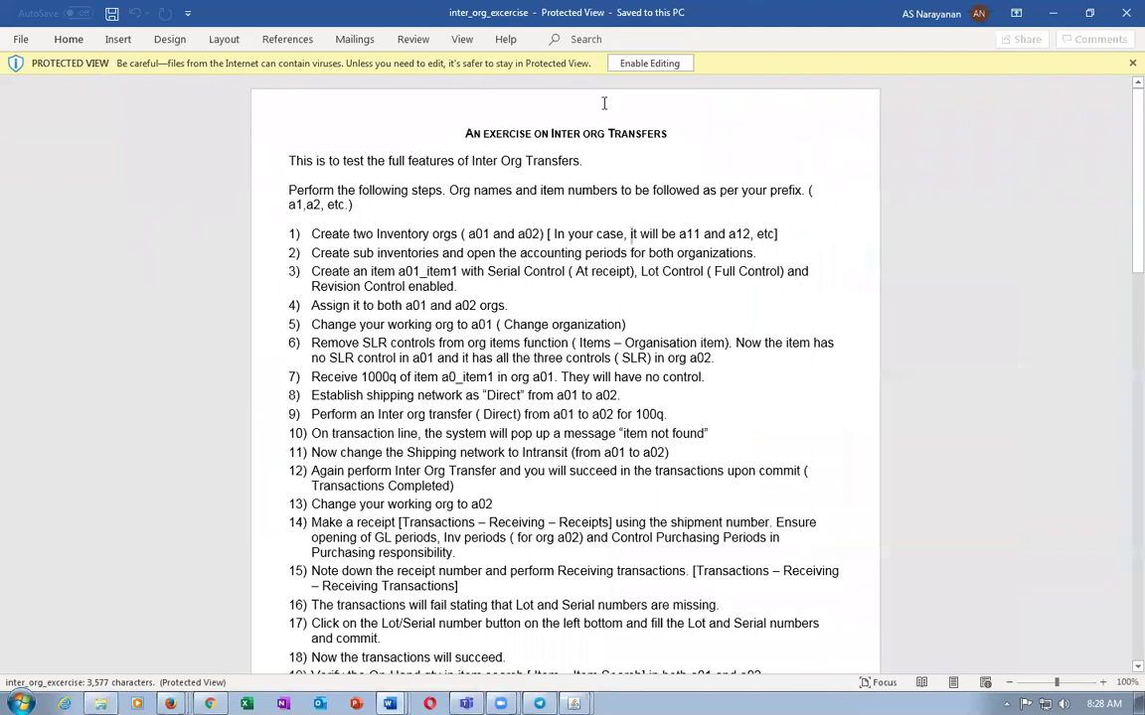
{"action": "left_click", "coordinate": [641, 62]}
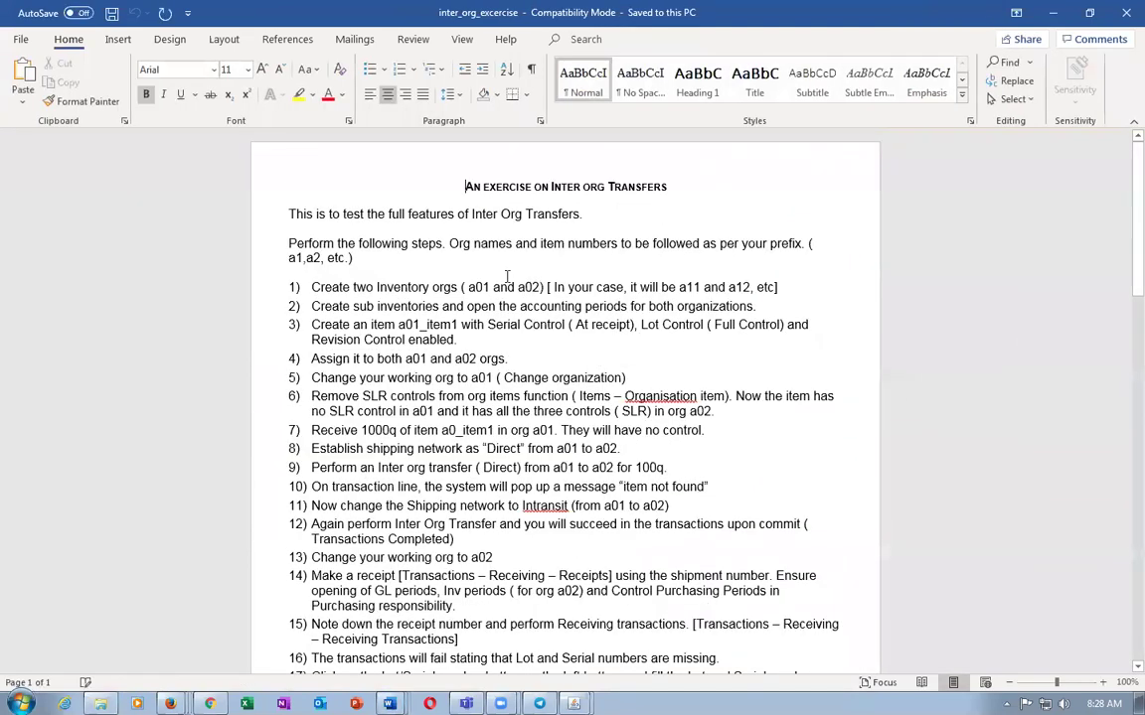
{"action": "key", "text": "alt+Tab"}
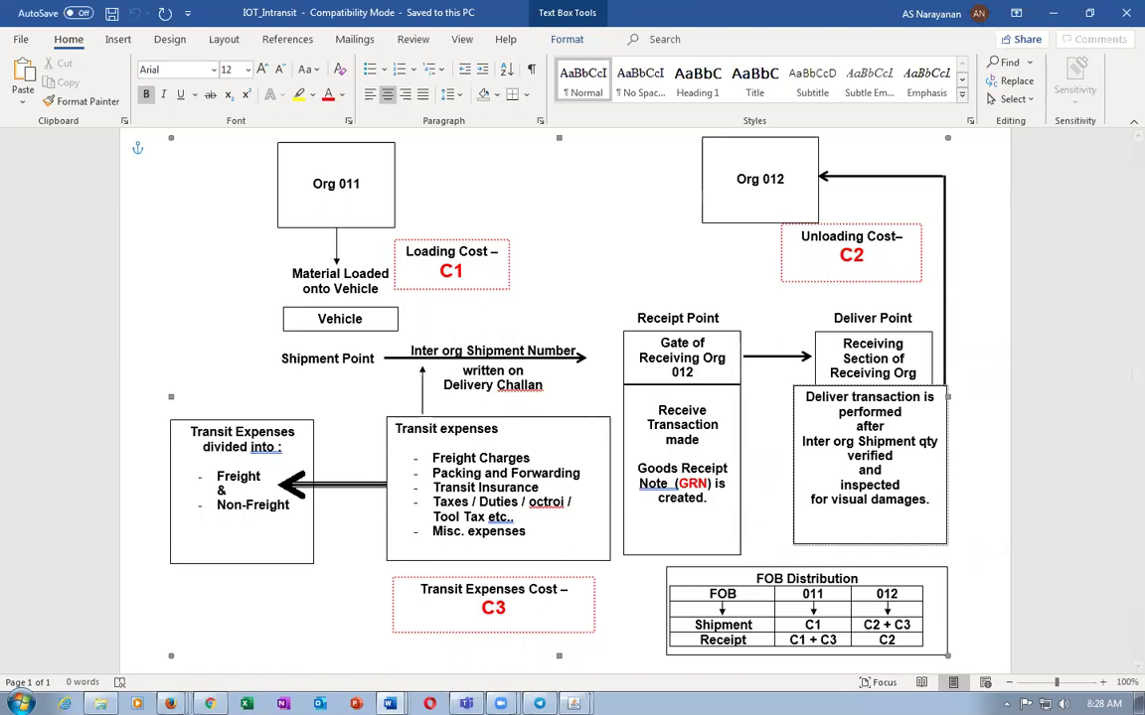
{"action": "key", "text": "alt+Tab"}
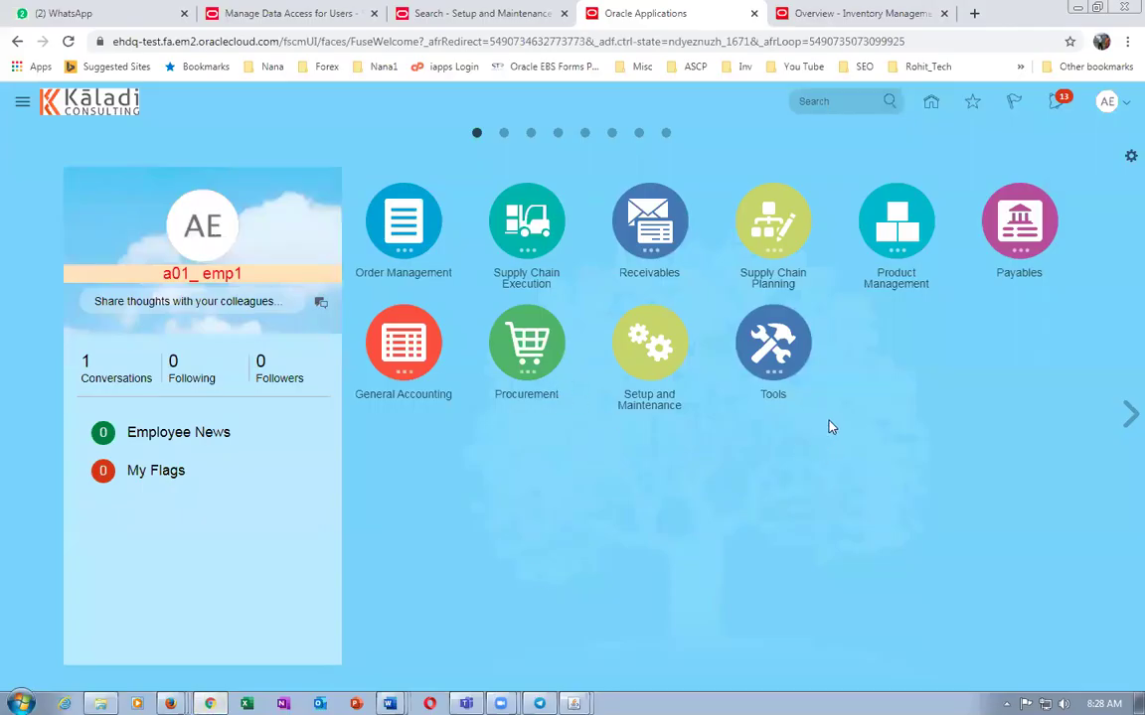
Step: Start a new item in organization M200 under Root Item Class in Product Information Management
{"action": "left_click", "coordinate": [897, 238]}
{"action": "left_click", "coordinate": [845, 320]}
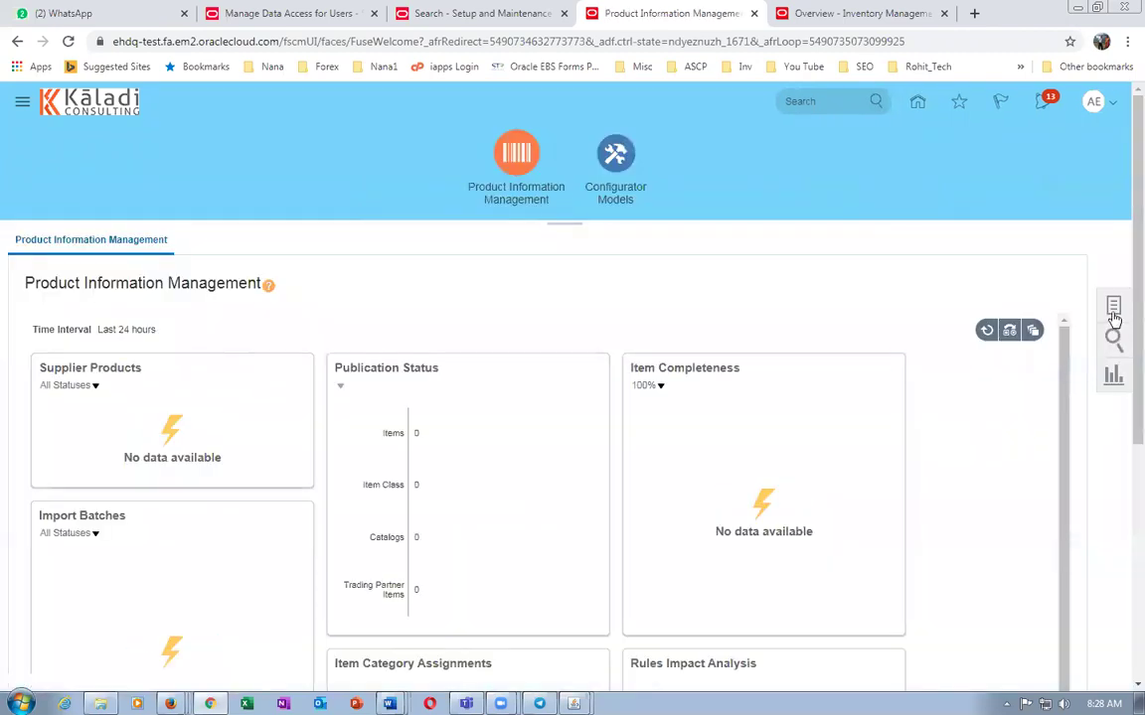
{"action": "left_click", "coordinate": [1113, 308]}
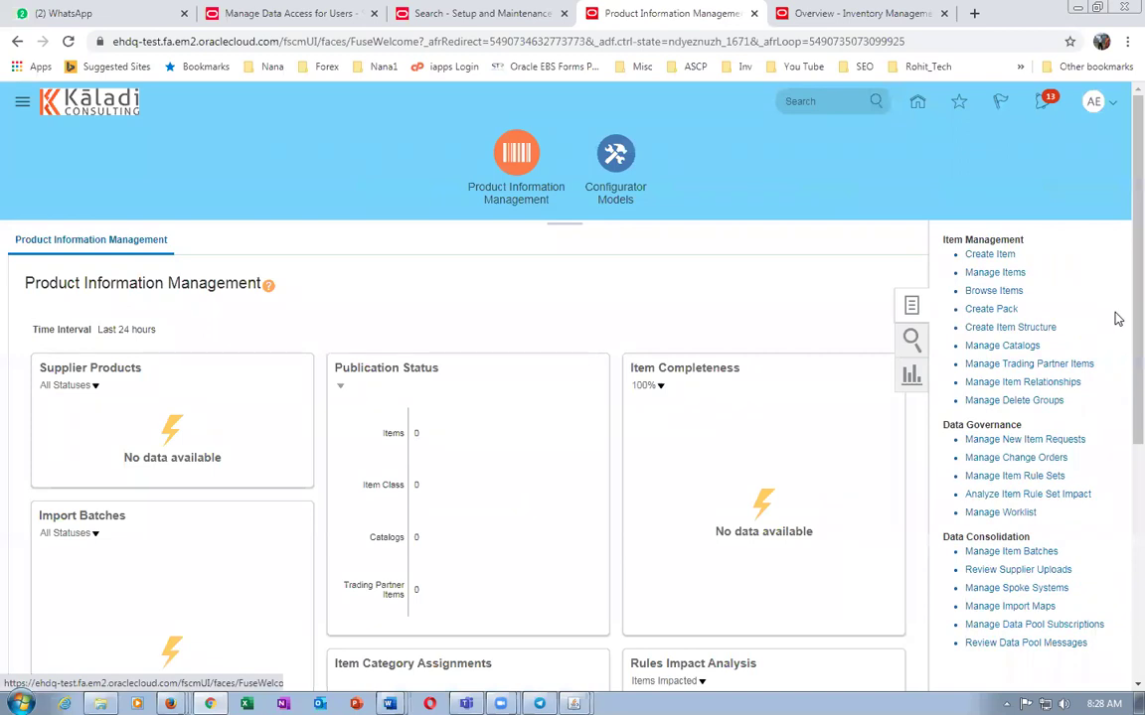
{"action": "left_click", "coordinate": [993, 254]}
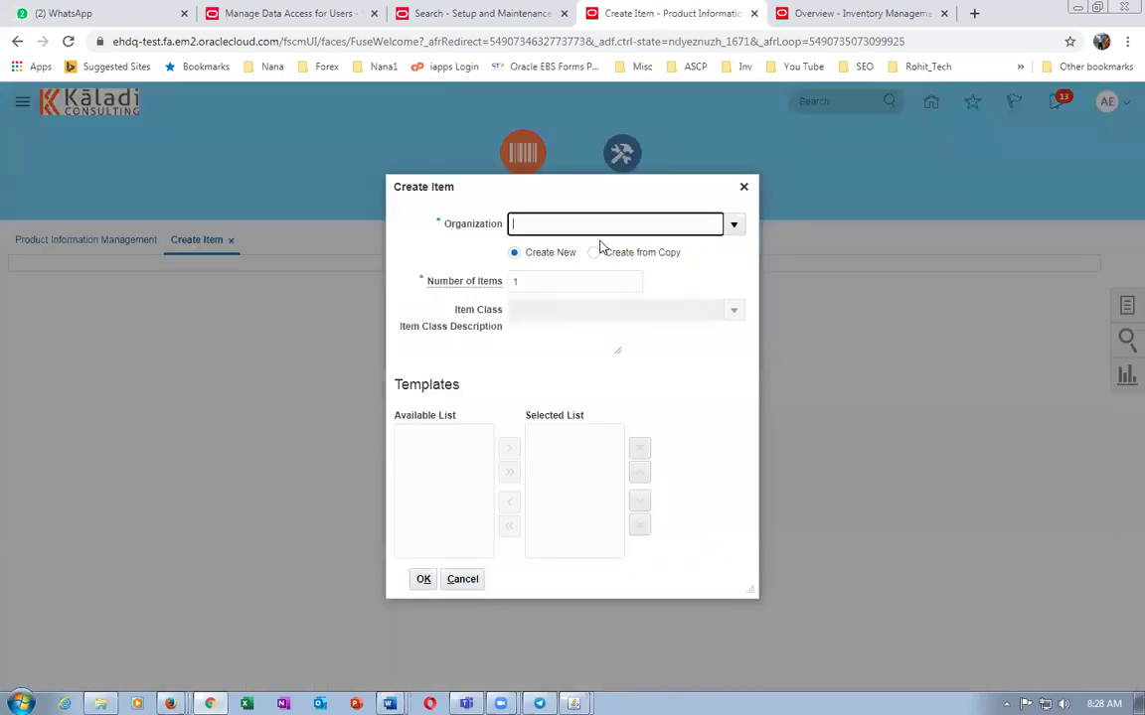
{"action": "type", "text": "00"}
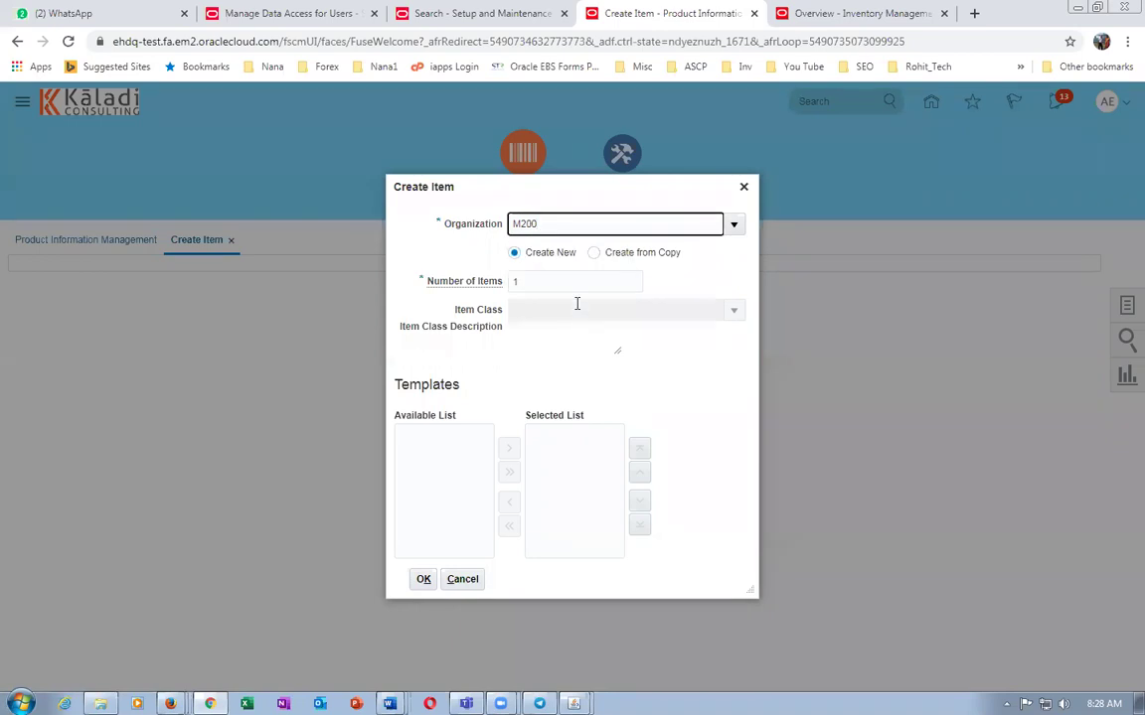
{"action": "left_click", "coordinate": [573, 309]}
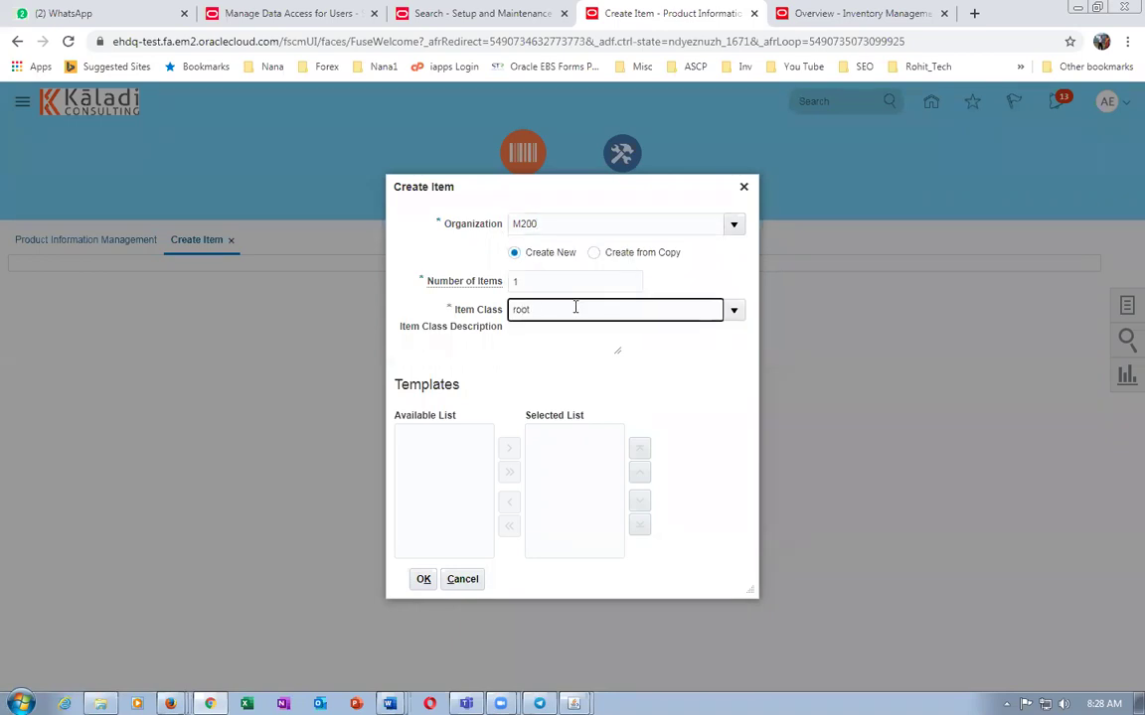
{"action": "left_click", "coordinate": [559, 335]}
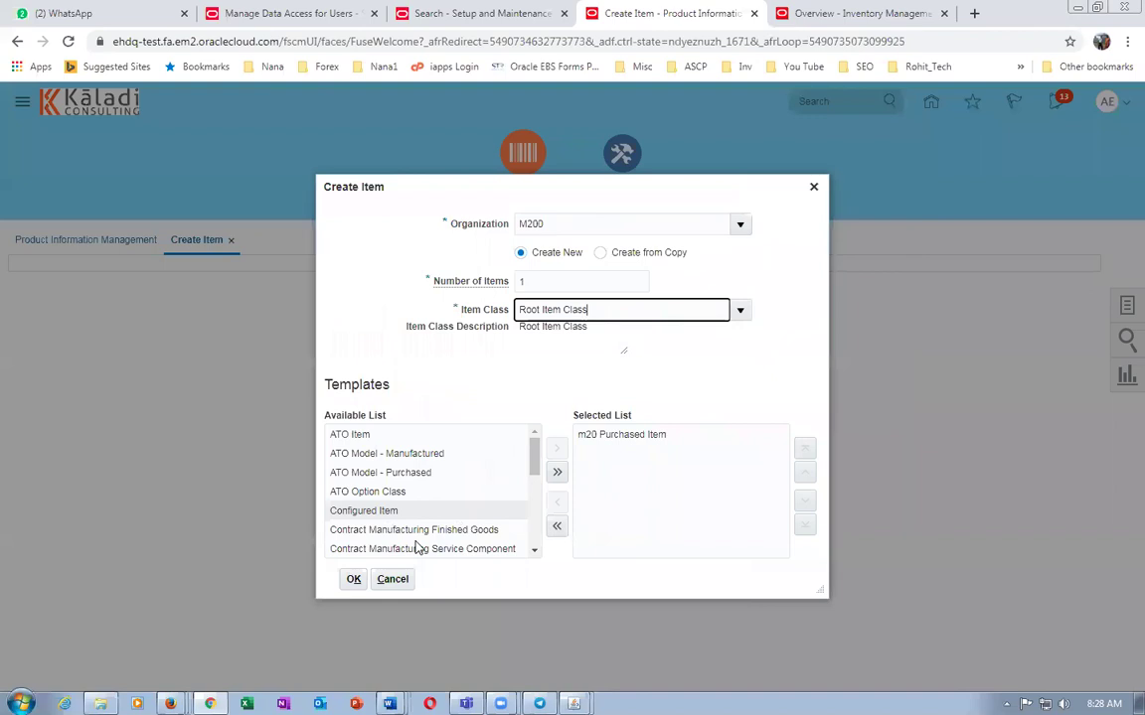
{"action": "left_click", "coordinate": [353, 578]}
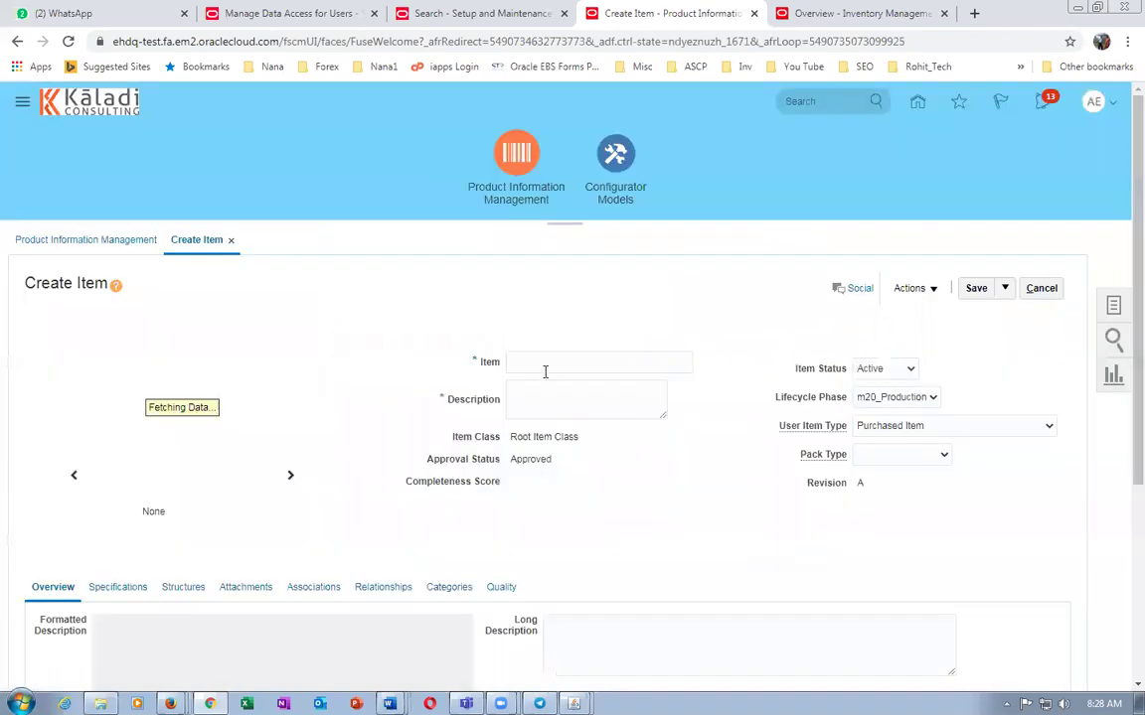
Step: Name the item m20_control_mismatch and copy that name into its description
{"action": "left_click", "coordinate": [545, 362]}
{"action": "type", "text": "m20_control_mismatch"}
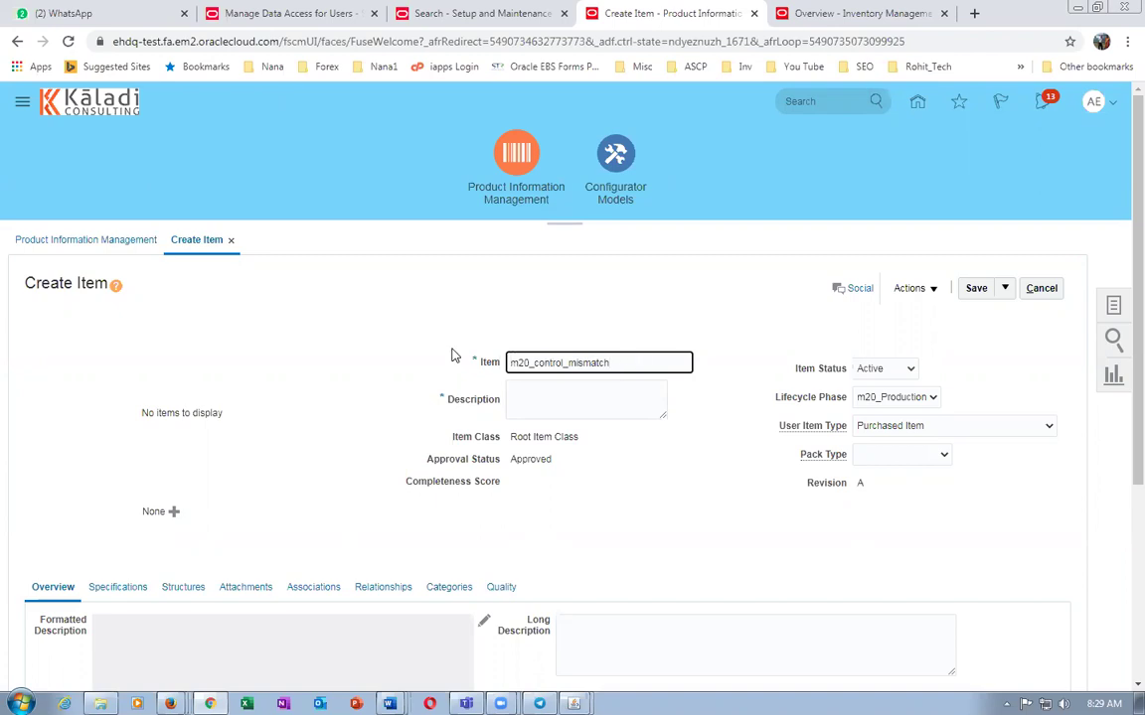
{"action": "key", "text": "ctrl+a"}
{"action": "key", "text": "ctrl+c"}
{"action": "left_click", "coordinate": [618, 412]}
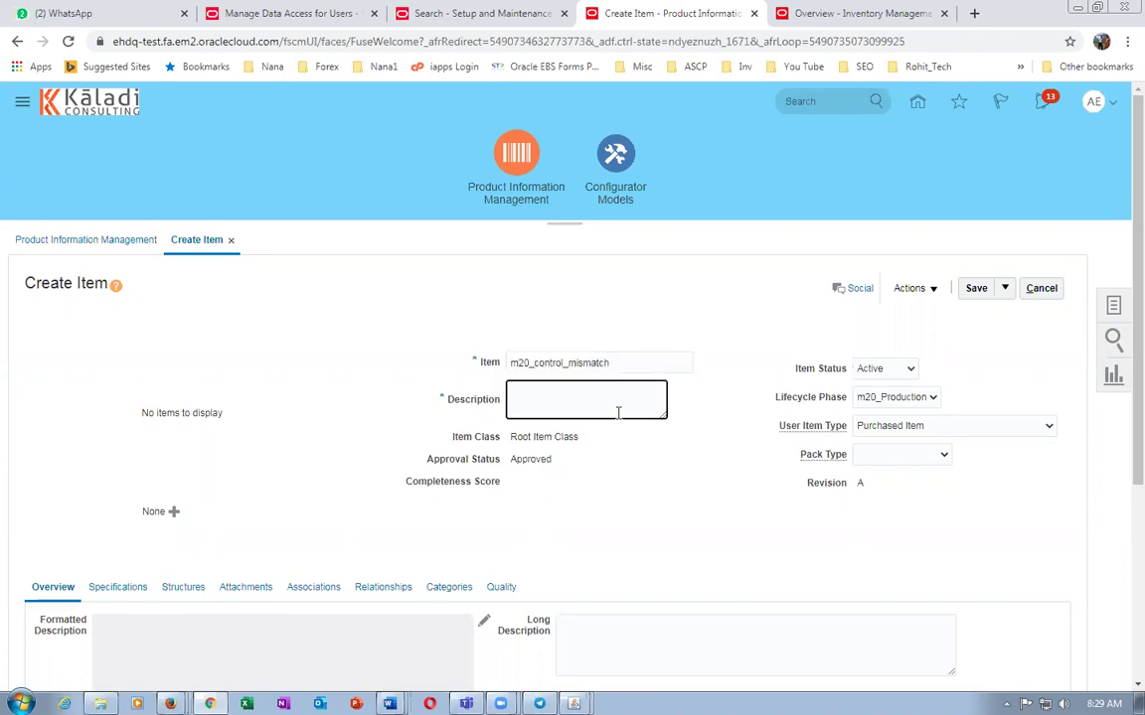
{"action": "key", "text": "ctrl+v"}
{"action": "left_click", "coordinate": [32, 449]}
{"action": "scroll", "coordinate": [36, 447], "scroll_direction": "down", "scroll_amount": 3}
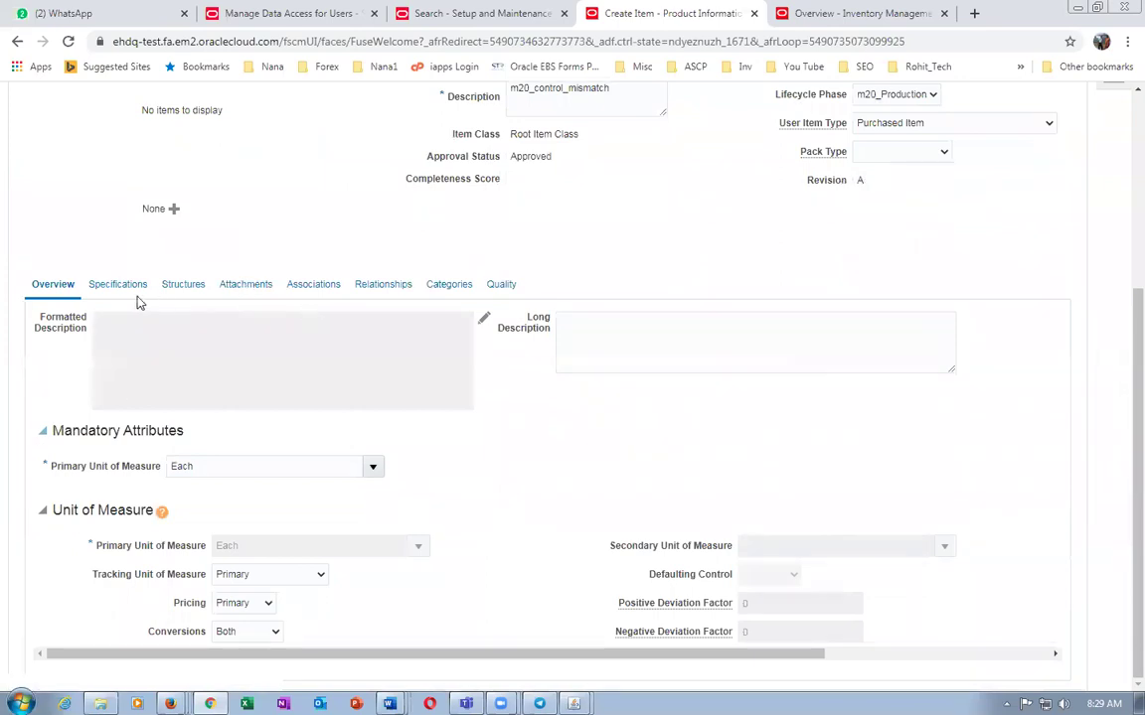
Step: Set the item's inventory attributes to full lot control with prefix mon_ starting at 101
{"action": "left_click", "coordinate": [130, 288]}
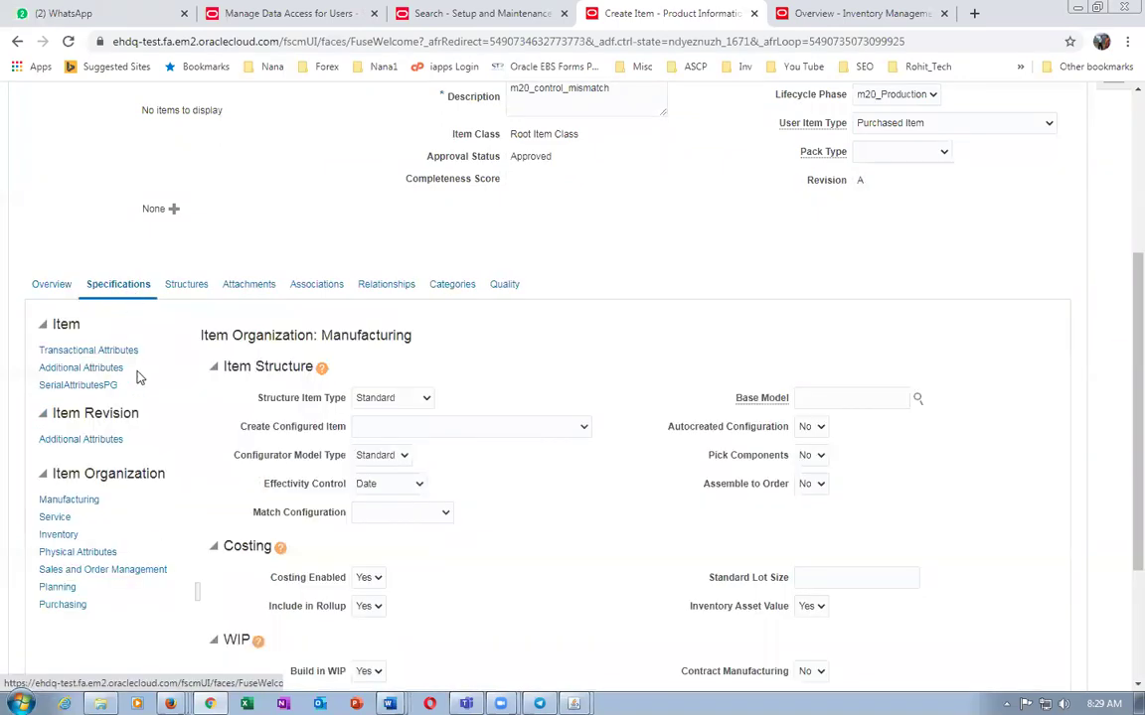
{"action": "scroll", "coordinate": [118, 543], "scroll_direction": "down", "scroll_amount": 2}
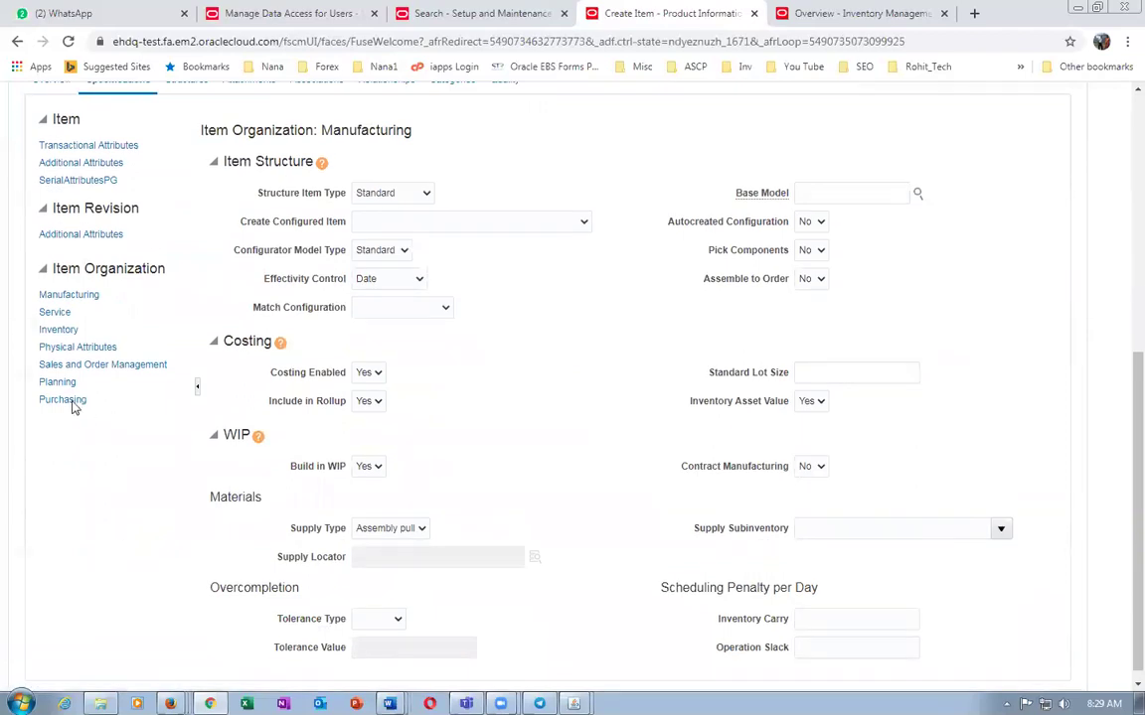
{"action": "left_click", "coordinate": [51, 331]}
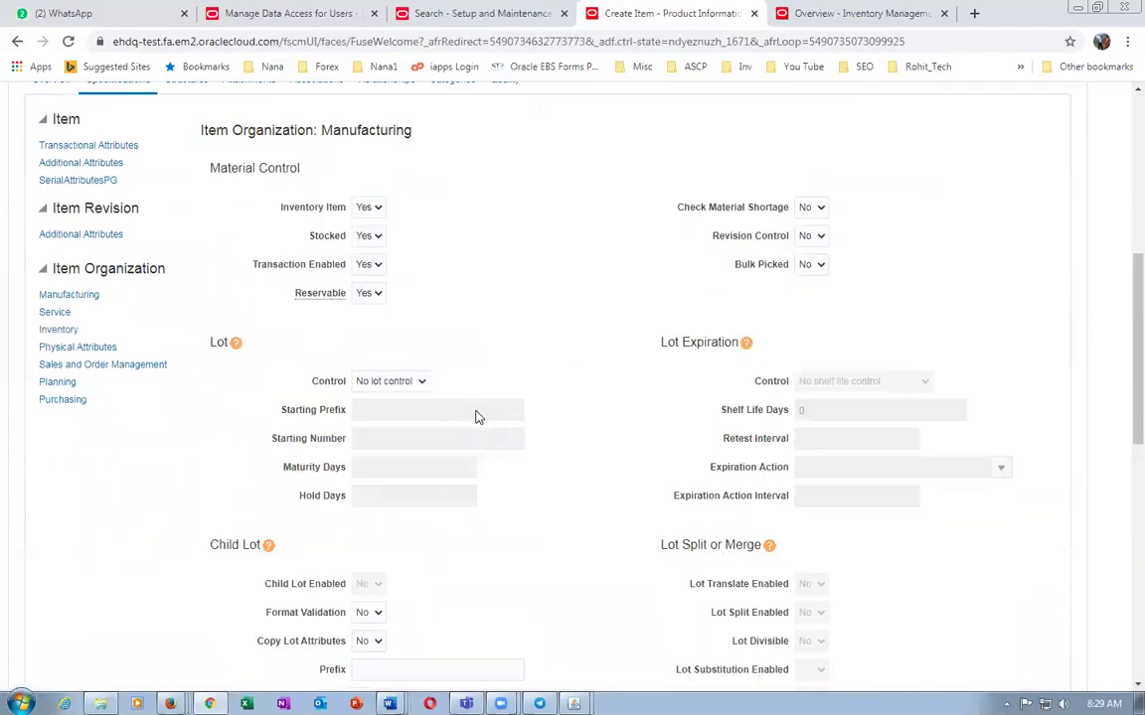
{"action": "left_click", "coordinate": [376, 382]}
{"action": "left_click", "coordinate": [382, 409]}
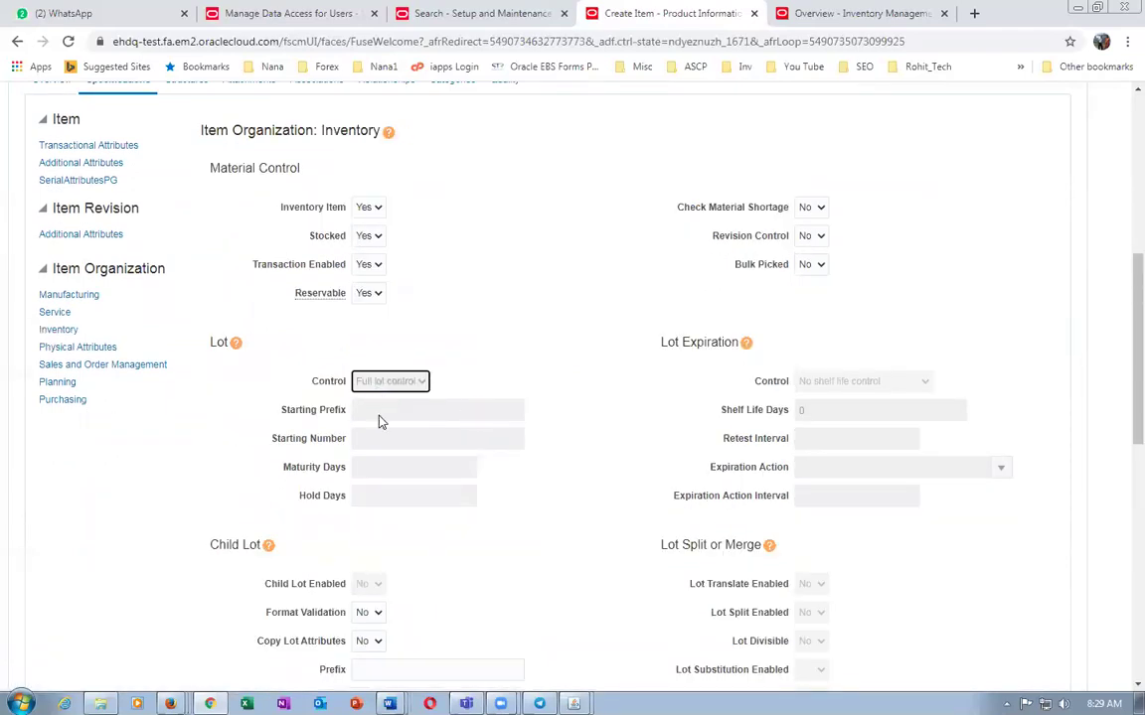
{"action": "left_click", "coordinate": [383, 410]}
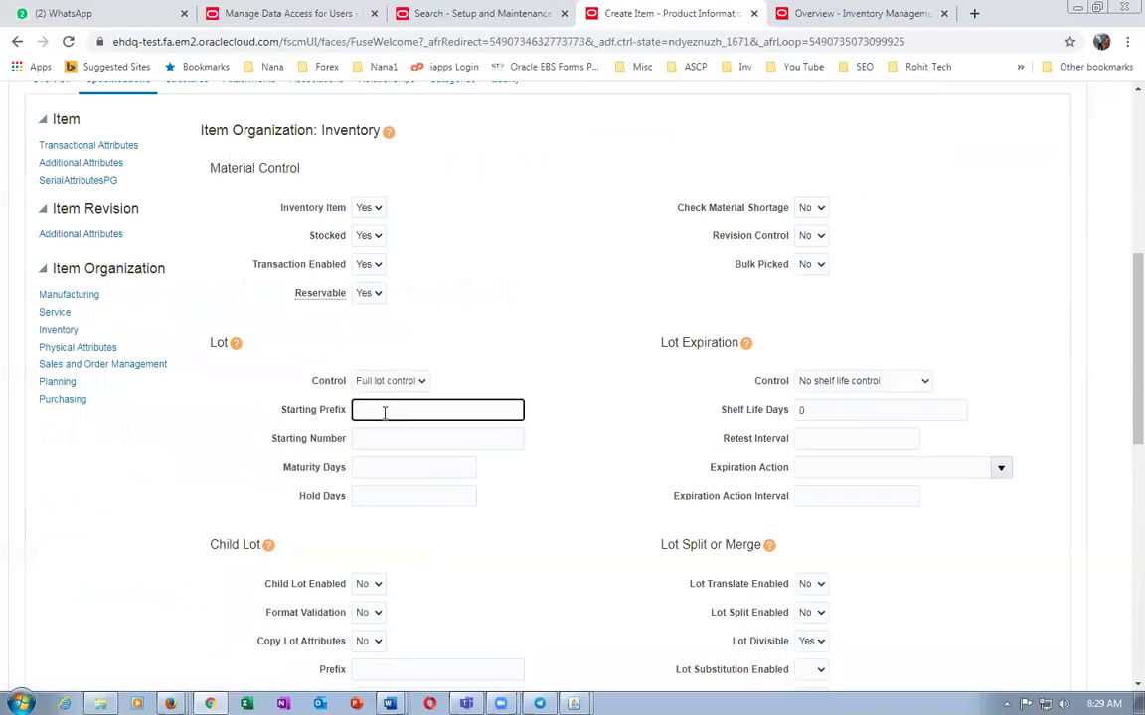
{"action": "left_click", "coordinate": [483, 438]}
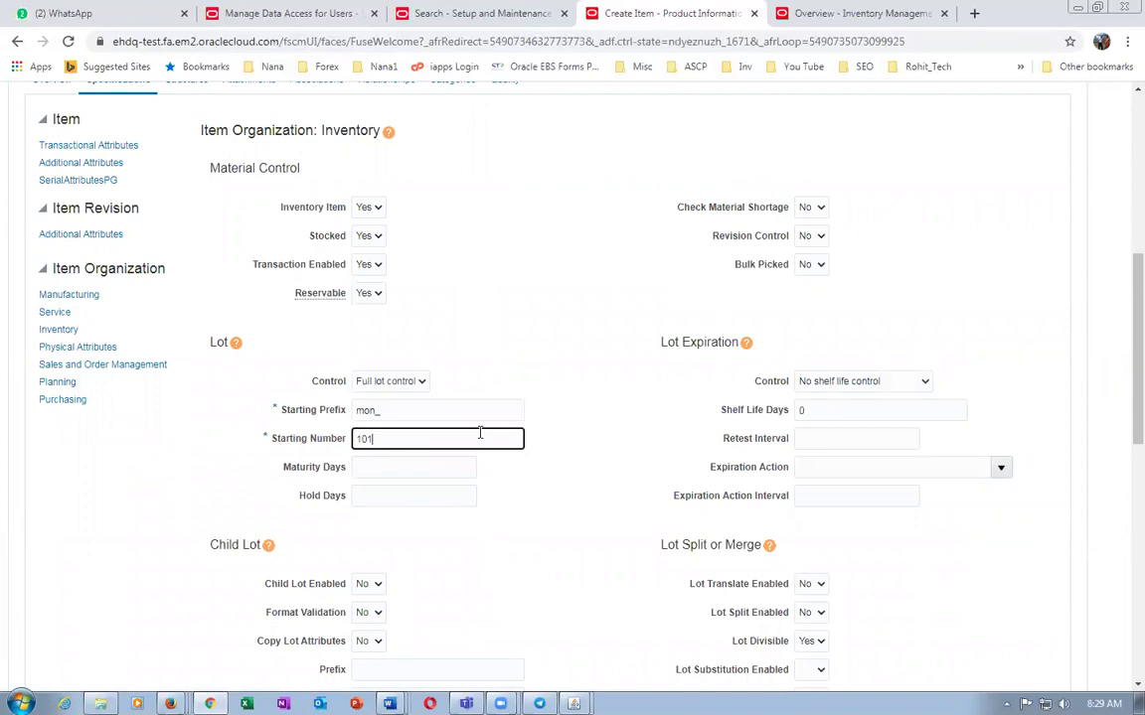
Step: Set serial generation to dynamic entry at inventory receipt
{"action": "scroll", "coordinate": [230, 510], "scroll_direction": "down", "scroll_amount": 3}
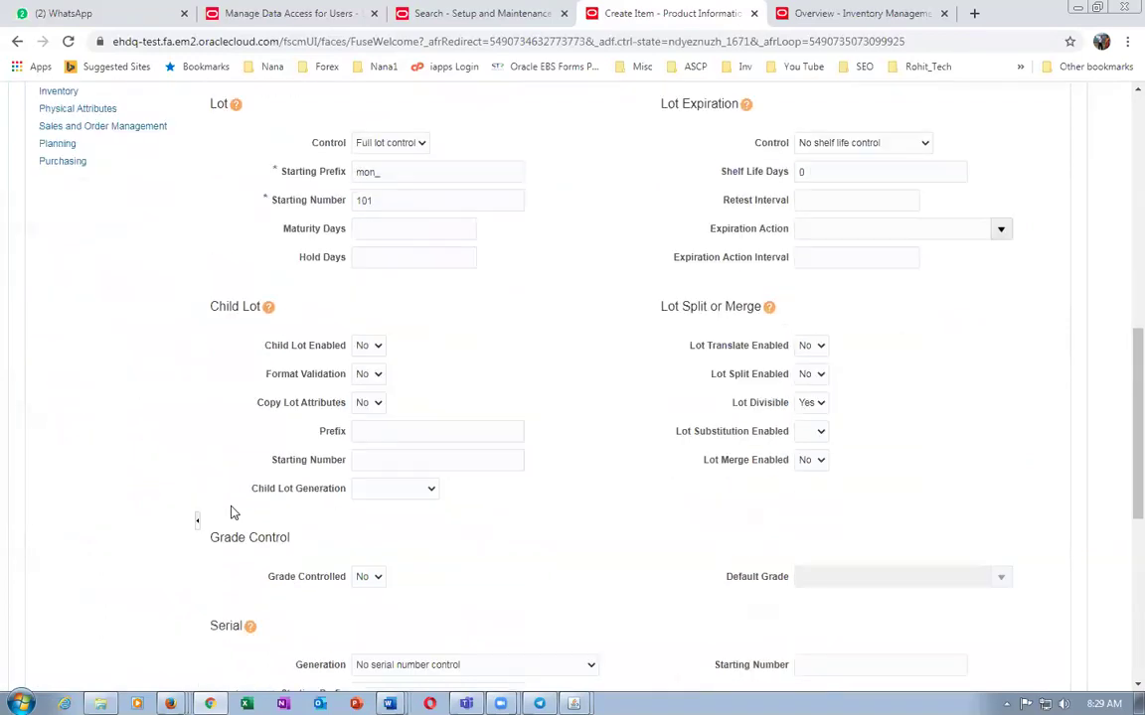
{"action": "scroll", "coordinate": [549, 465], "scroll_direction": "down", "scroll_amount": 2}
{"action": "scroll", "coordinate": [416, 552], "scroll_direction": "down", "scroll_amount": 2}
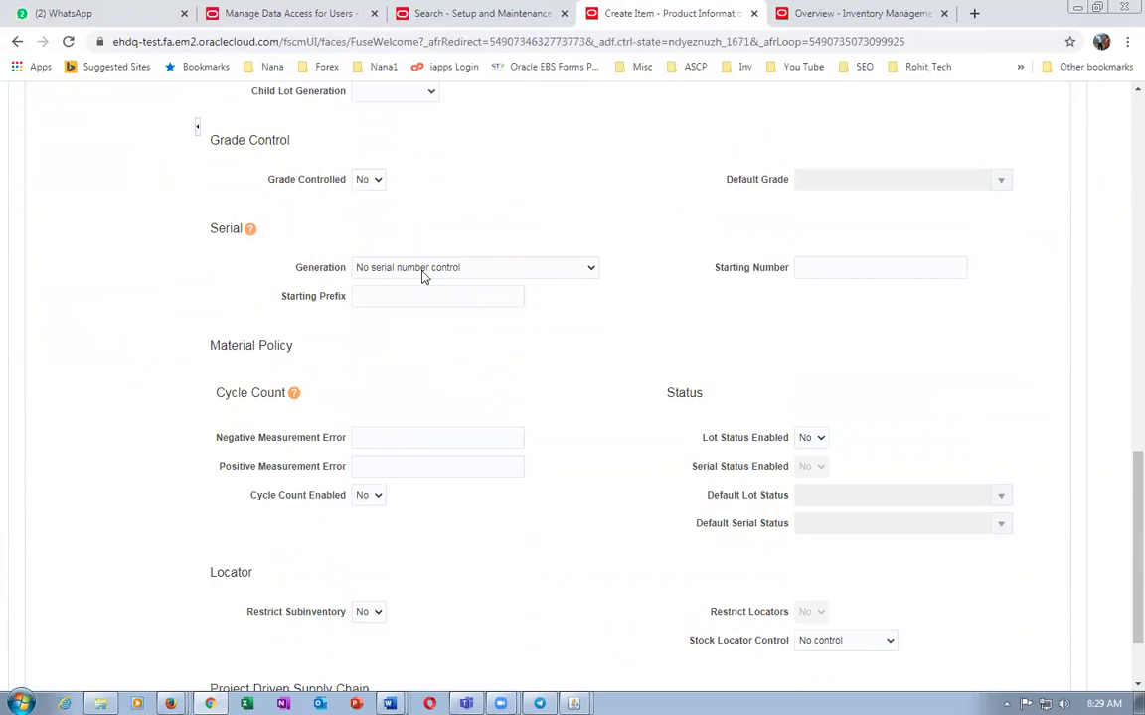
{"action": "left_click", "coordinate": [424, 270]}
{"action": "left_click", "coordinate": [426, 309]}
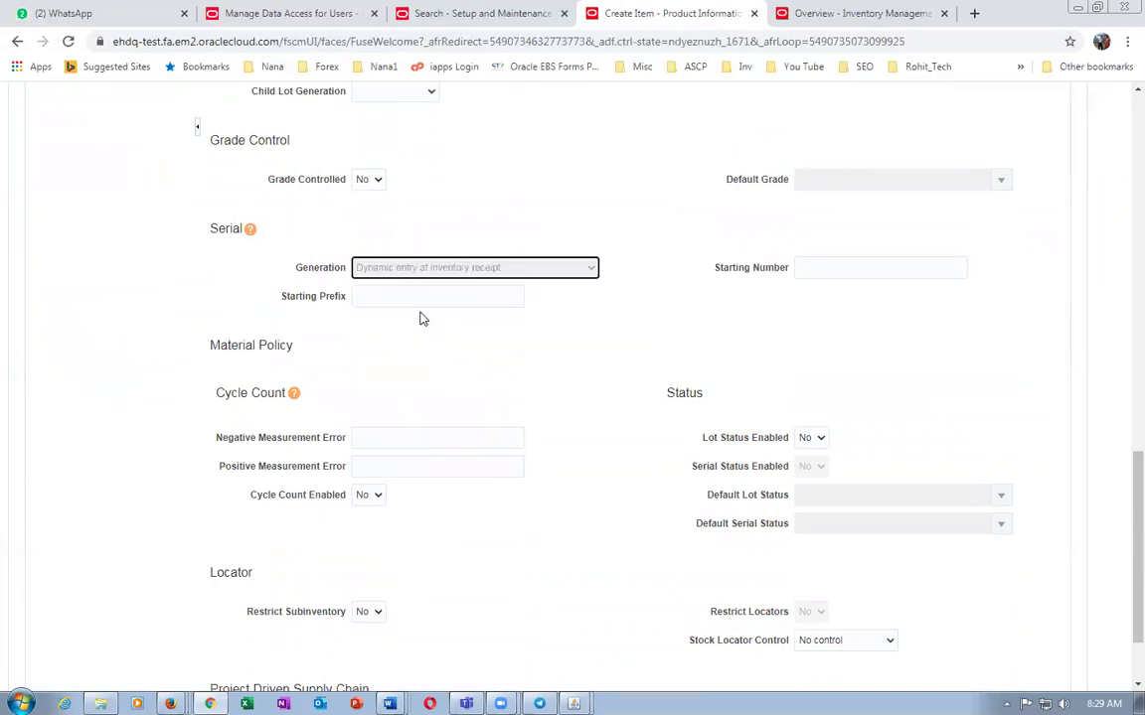
Step: Set Revision Control to Yes so every transaction requires a revision
{"action": "scroll", "coordinate": [258, 309], "scroll_direction": "up", "scroll_amount": 5}
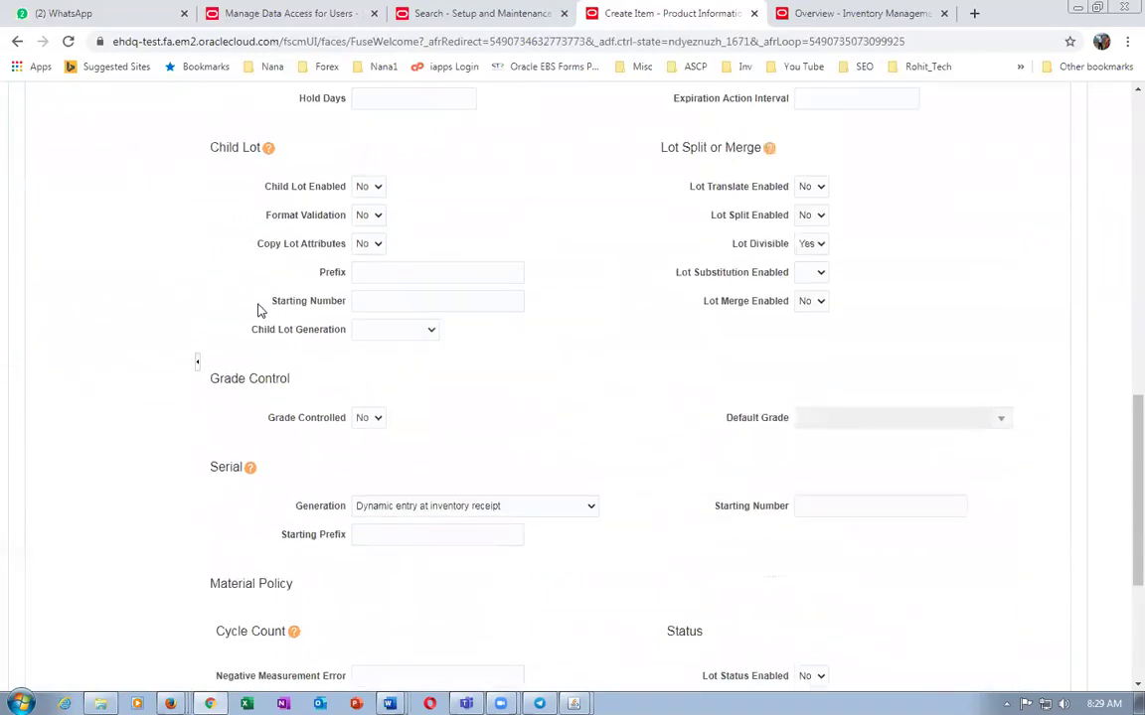
{"action": "scroll", "coordinate": [755, 259], "scroll_direction": "up", "scroll_amount": 2}
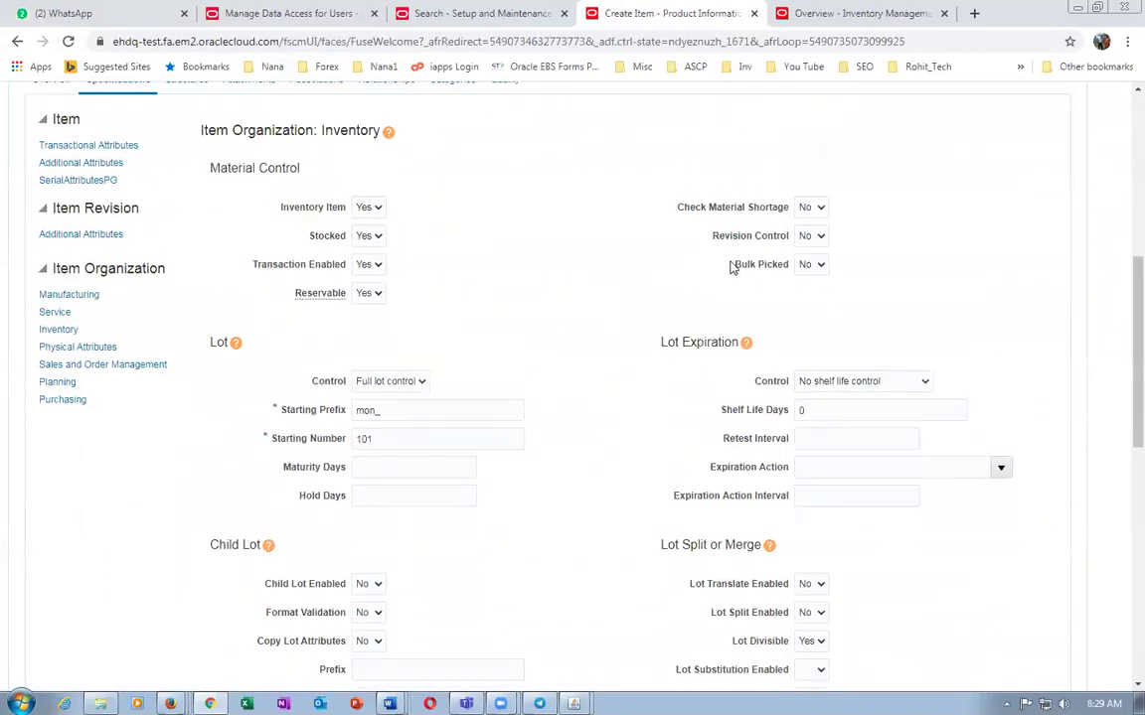
{"action": "left_click", "coordinate": [806, 235]}
{"action": "left_click", "coordinate": [814, 266]}
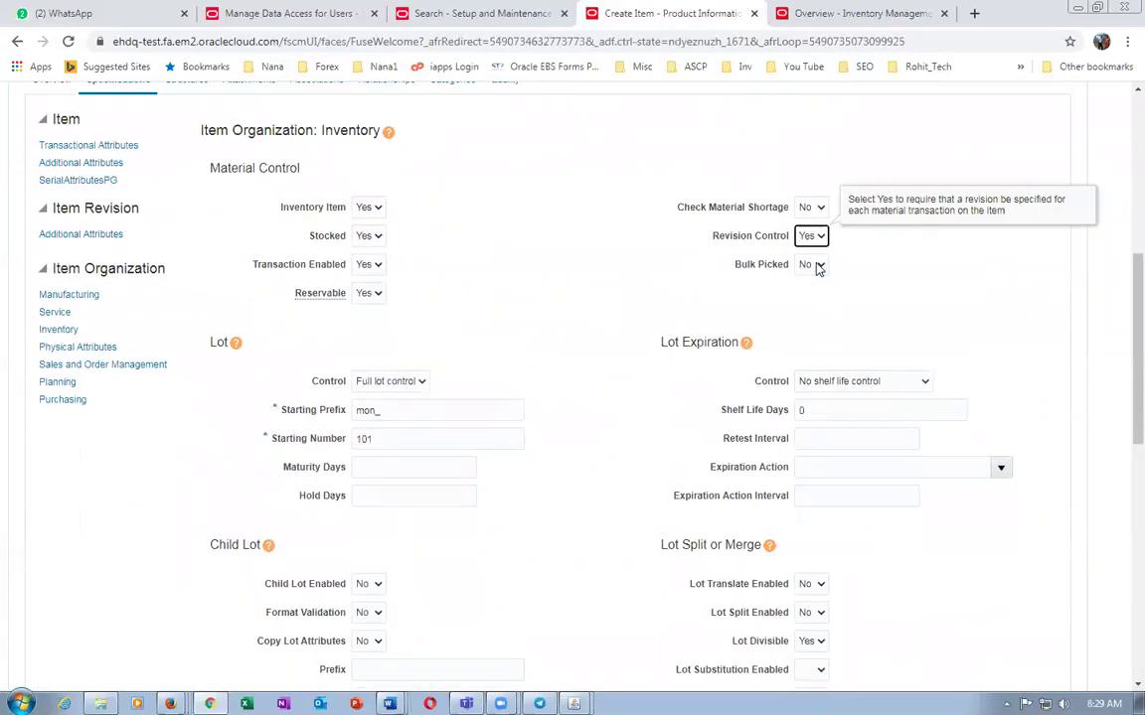
{"action": "left_click", "coordinate": [562, 328]}
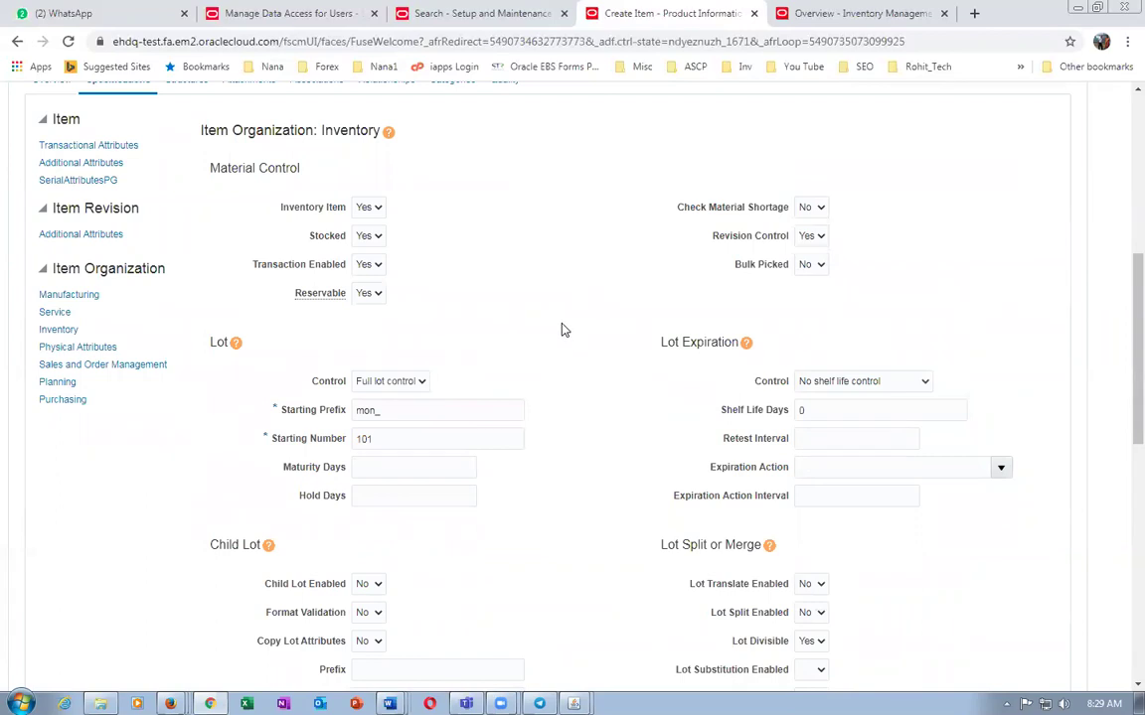
Step: Check Stock Locator Control and leave it at No control
{"action": "scroll", "coordinate": [539, 332], "scroll_direction": "down", "scroll_amount": 8}
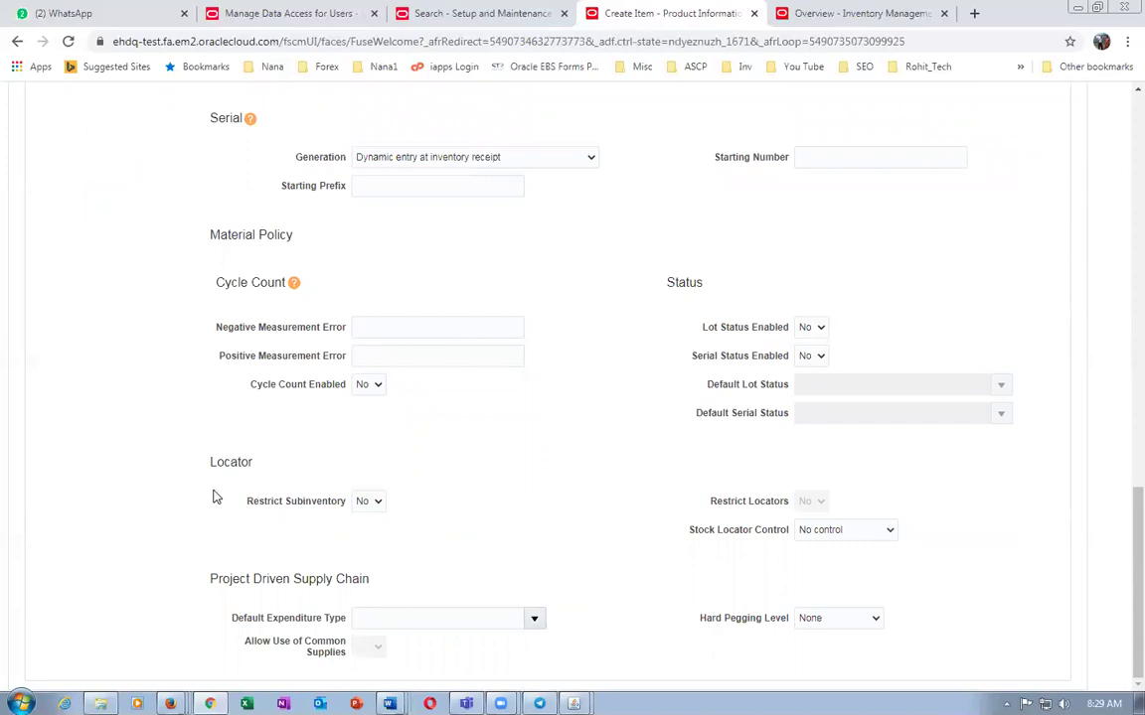
{"action": "left_click", "coordinate": [837, 536]}
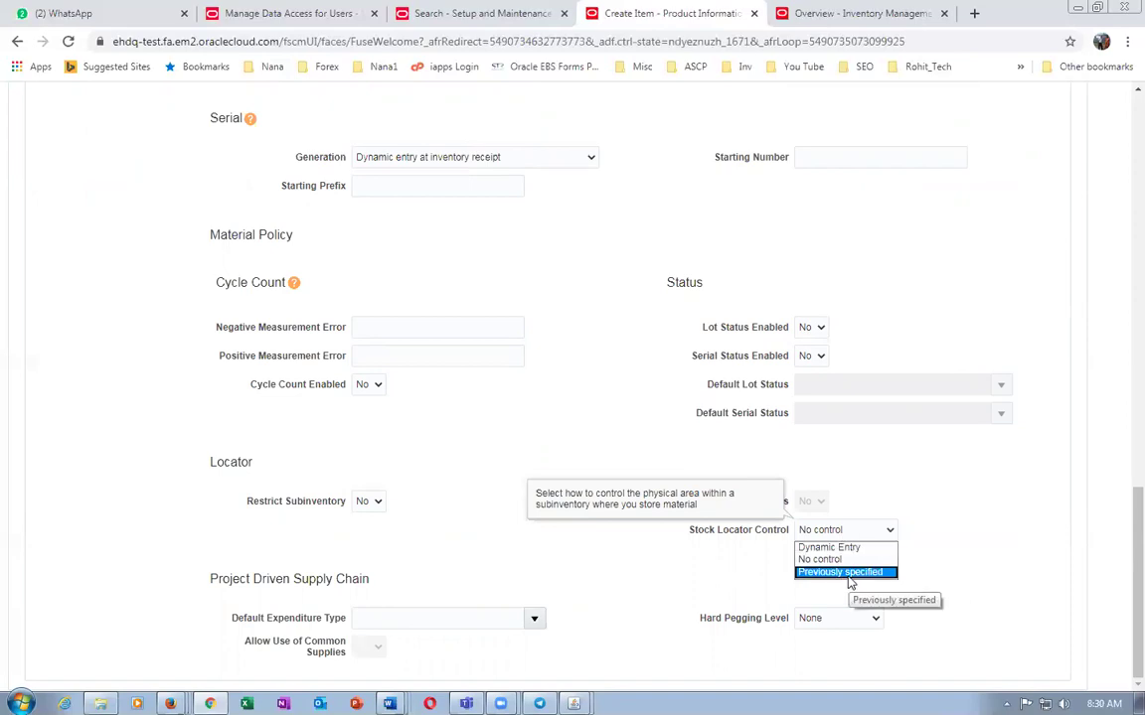
{"action": "left_click", "coordinate": [697, 569]}
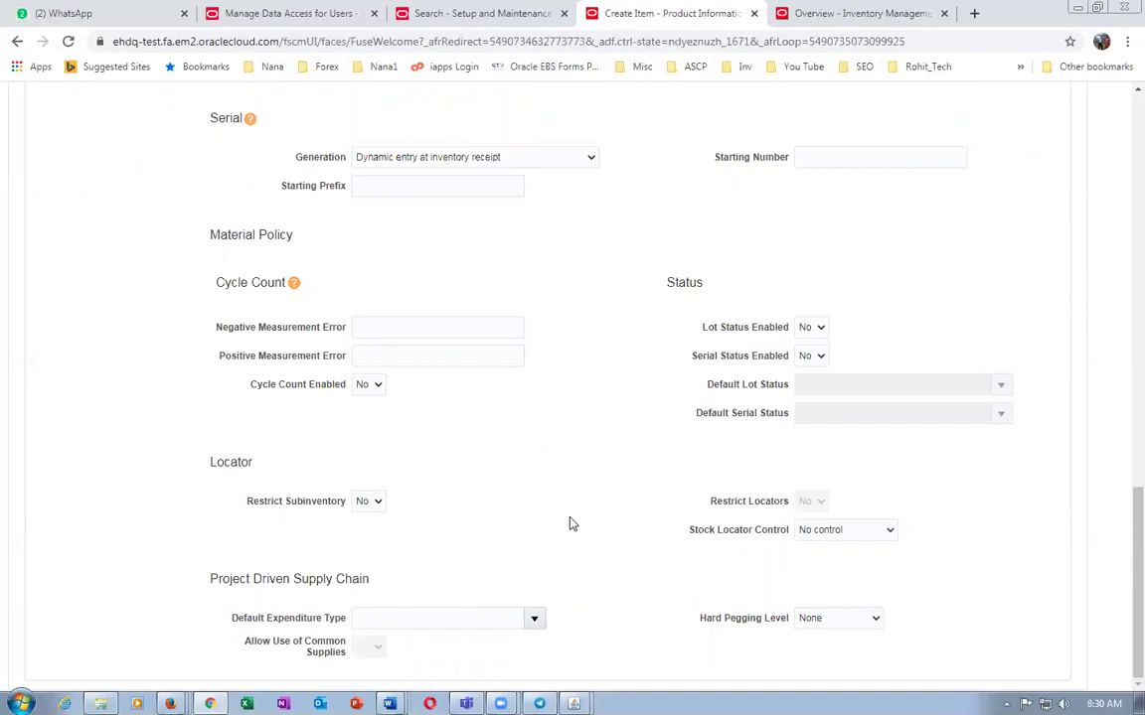
{"action": "scroll", "coordinate": [571, 525], "scroll_direction": "up", "scroll_amount": 5}
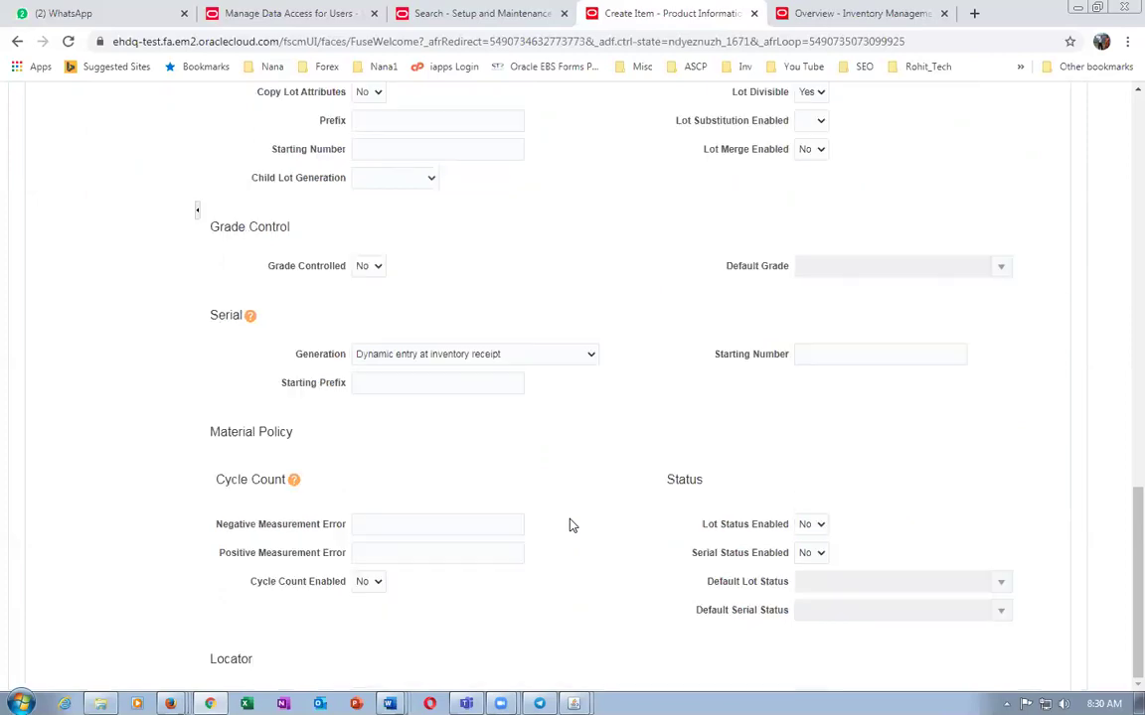
{"action": "scroll", "coordinate": [736, 295], "scroll_direction": "up", "scroll_amount": 3}
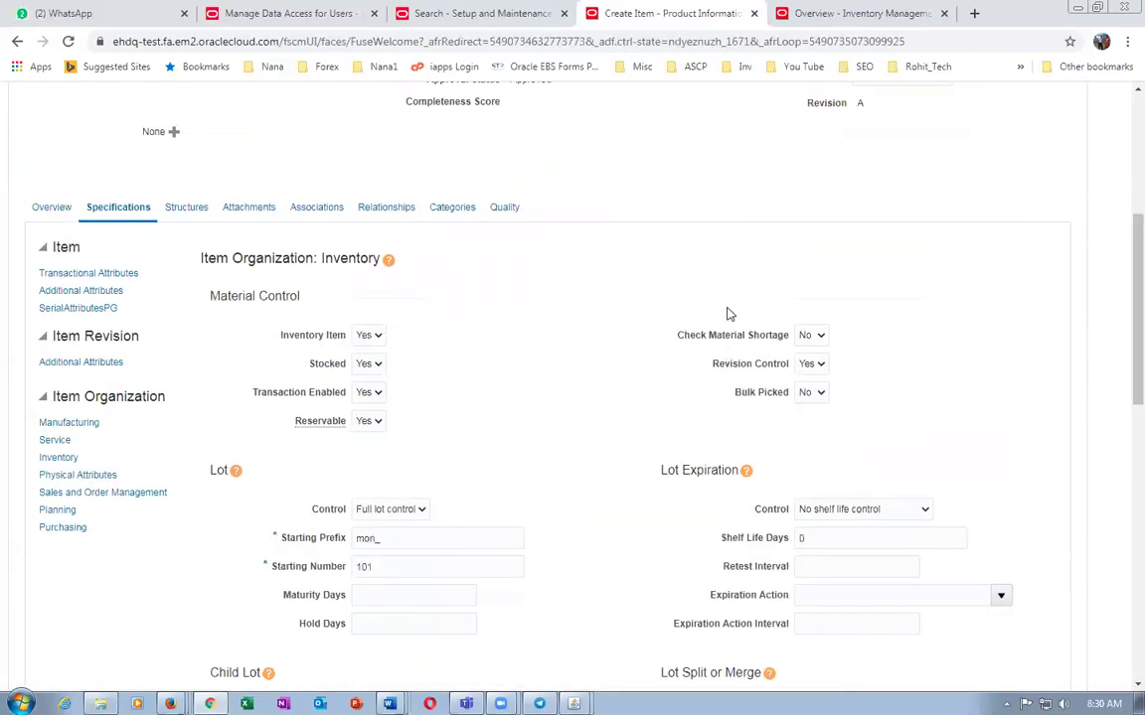
{"action": "scroll", "coordinate": [391, 462], "scroll_direction": "down", "scroll_amount": 2}
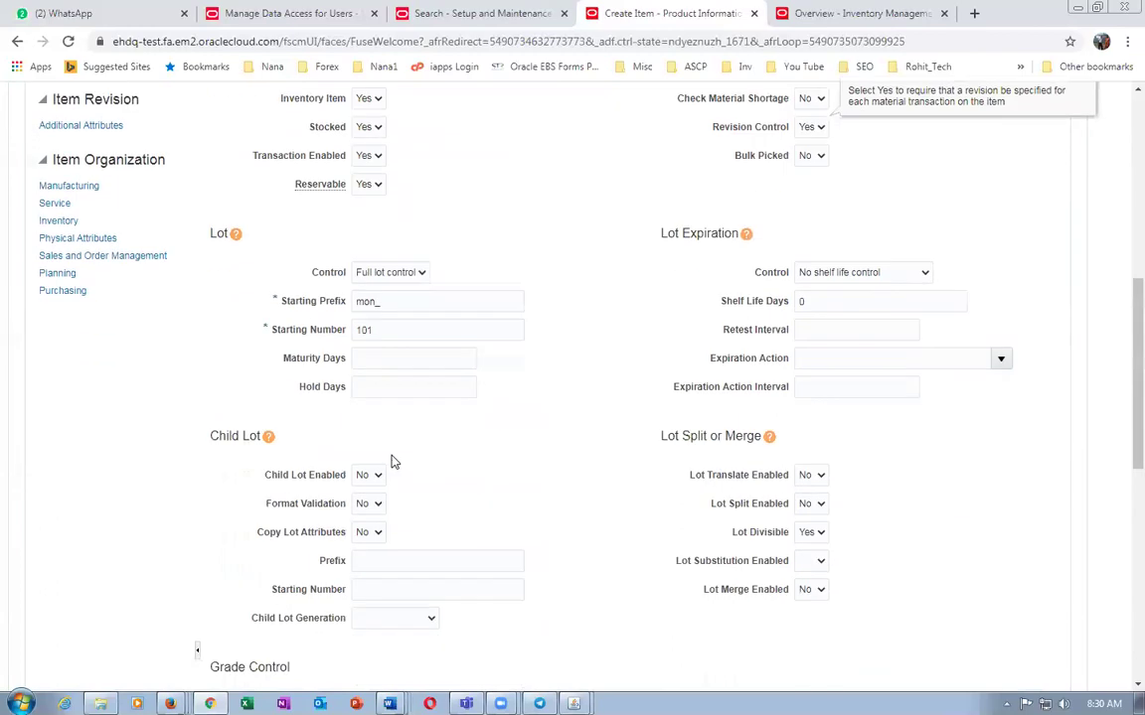
{"action": "scroll", "coordinate": [419, 549], "scroll_direction": "down", "scroll_amount": 3}
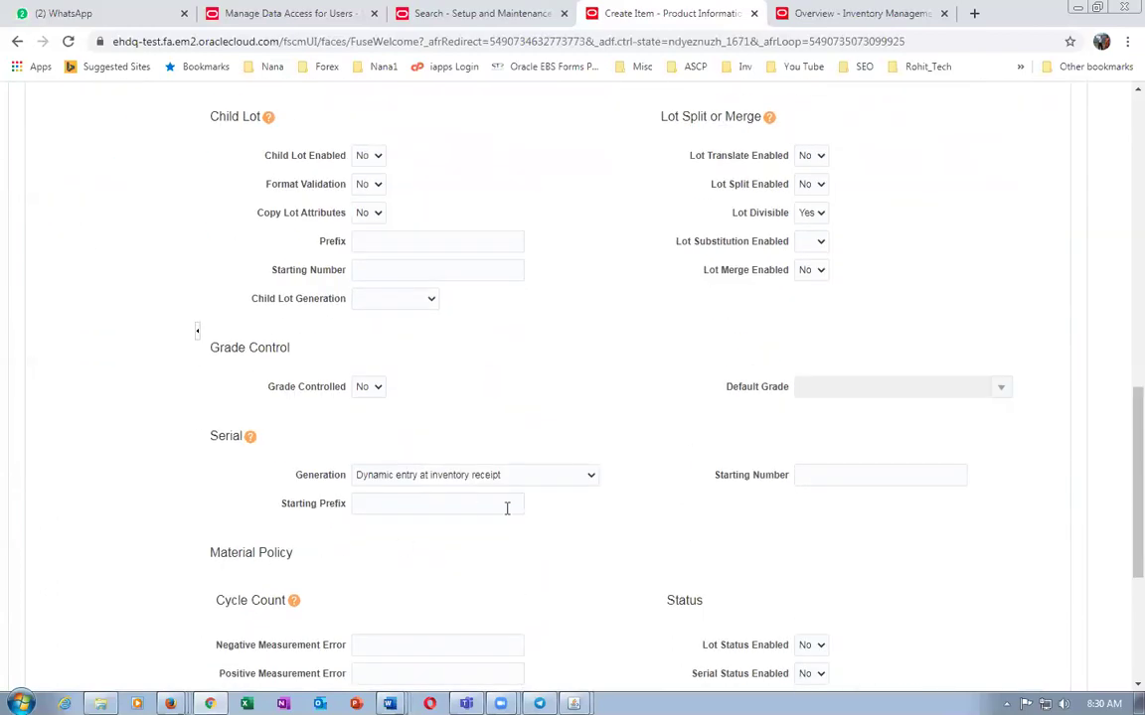
{"action": "scroll", "coordinate": [605, 385], "scroll_direction": "up", "scroll_amount": 6}
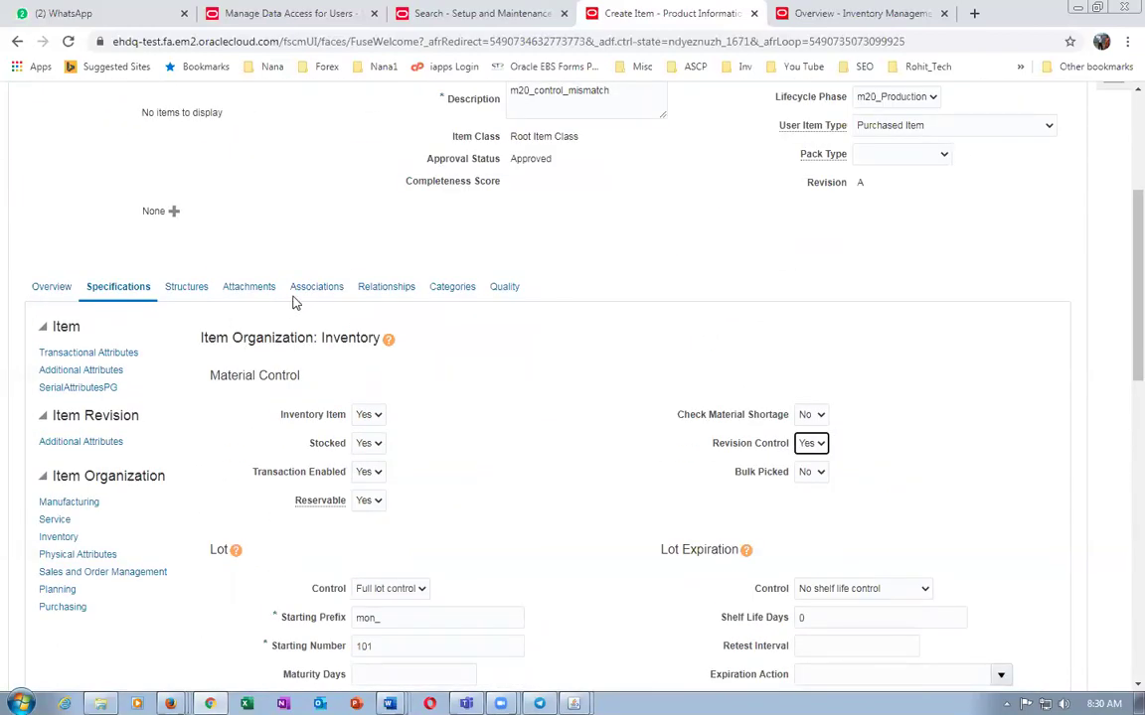
{"action": "left_click", "coordinate": [310, 292]}
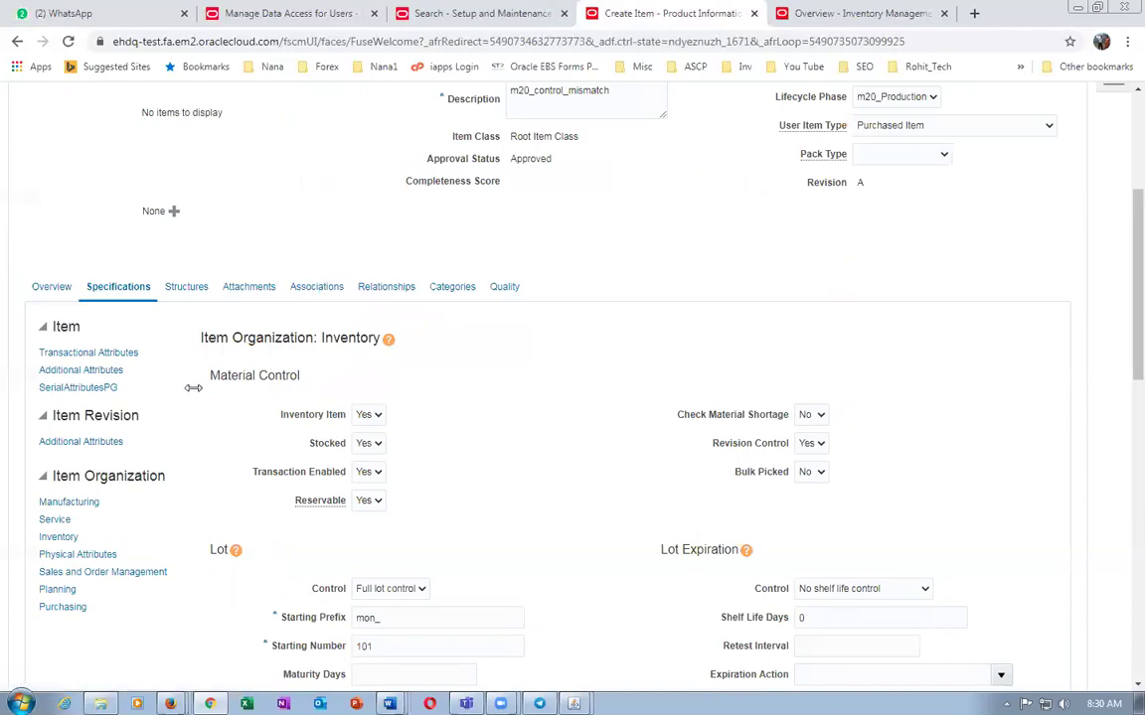
{"action": "left_click", "coordinate": [88, 375]}
Step: Search organizations for m2, add M201 and M202 to the item, and save and close it
{"action": "left_click", "coordinate": [56, 540]}
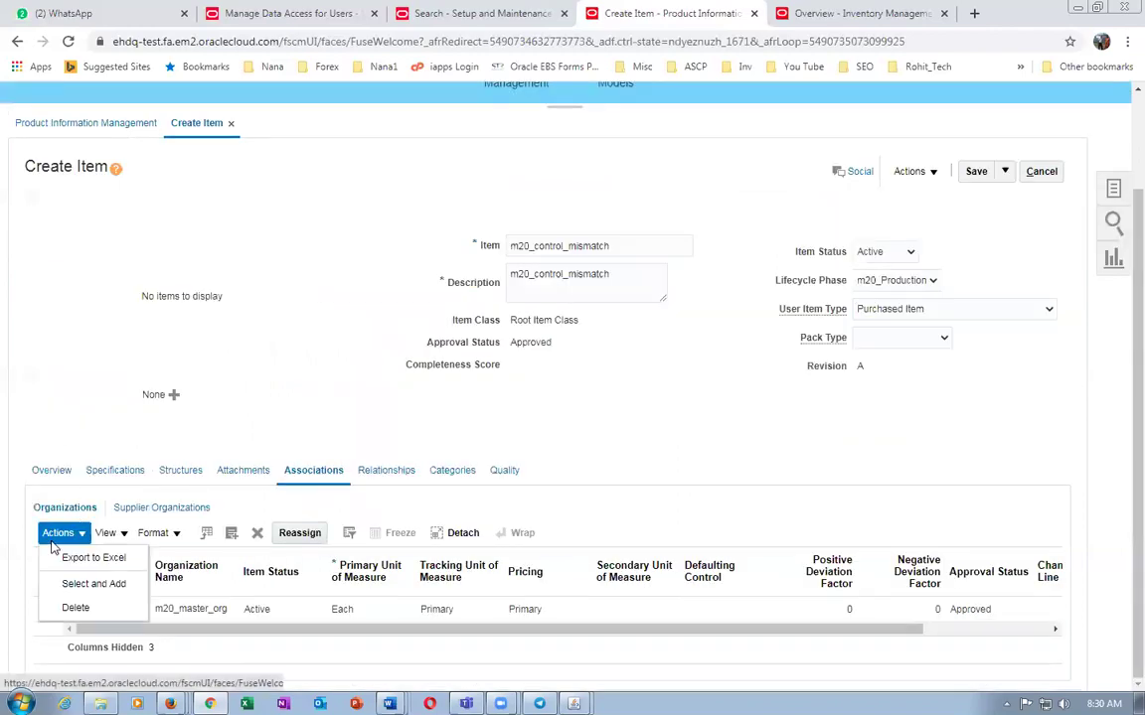
{"action": "left_click", "coordinate": [75, 583]}
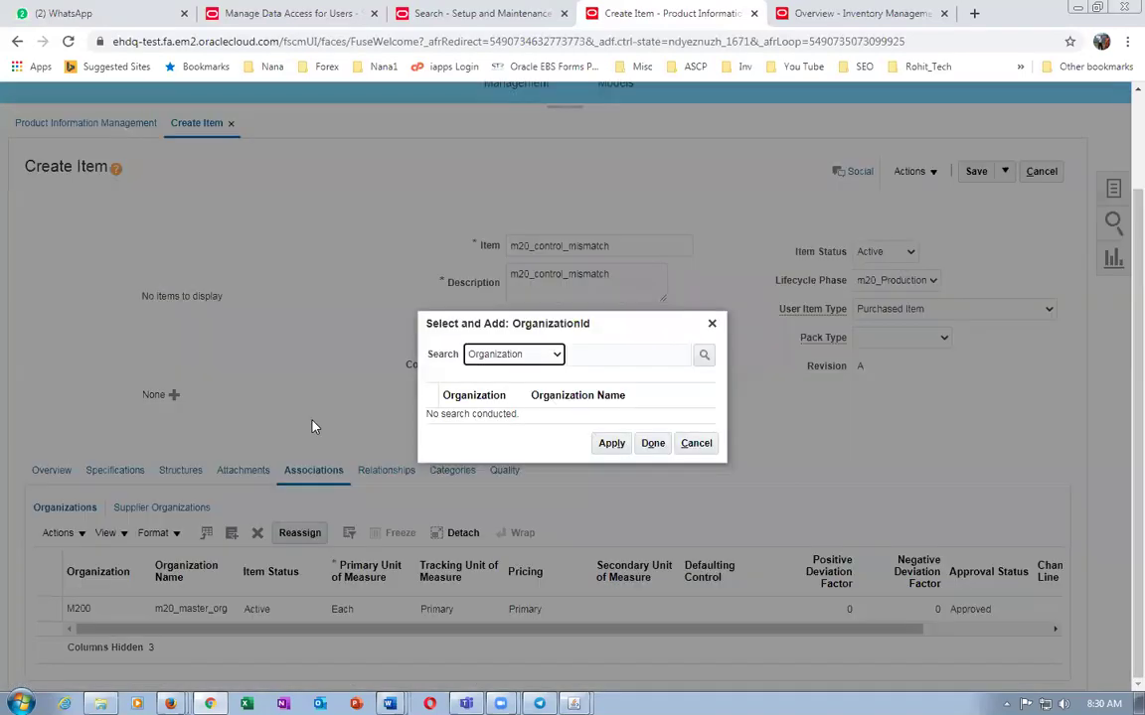
{"action": "left_click", "coordinate": [608, 355]}
{"action": "type", "text": "m20"}
{"action": "key", "text": "Return"}
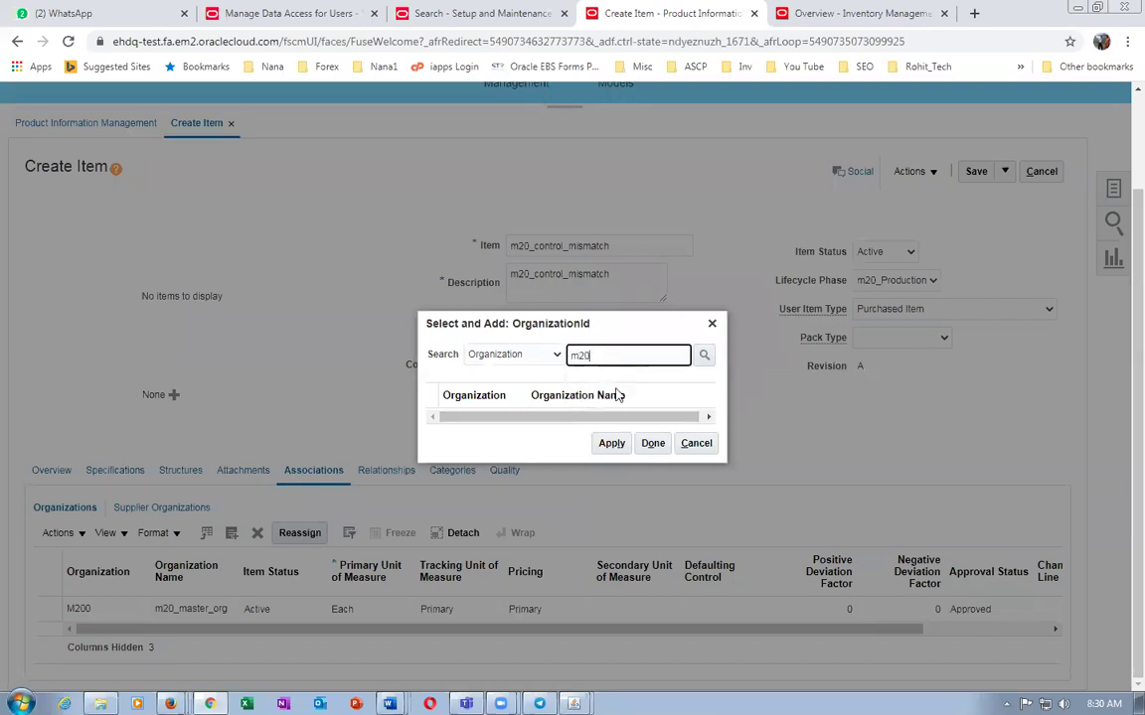
{"action": "left_click", "coordinate": [482, 417]}
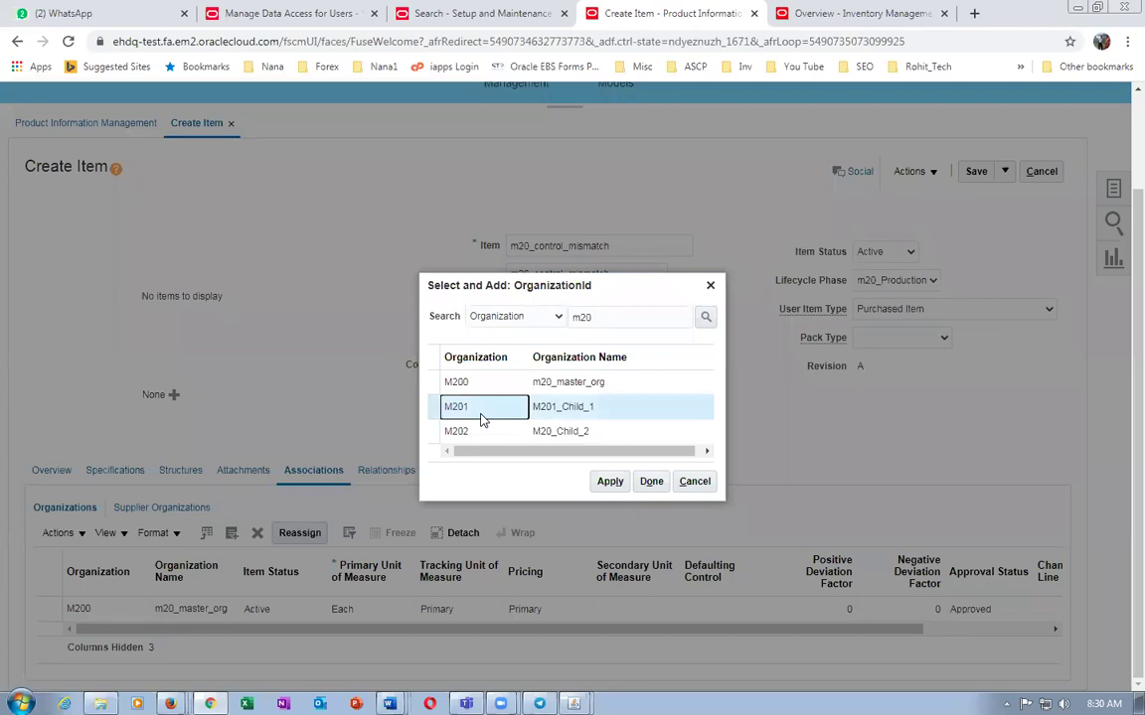
{"action": "left_click", "coordinate": [493, 438], "text": "ctrl"}
{"action": "left_click", "coordinate": [610, 483]}
{"action": "left_click", "coordinate": [652, 482]}
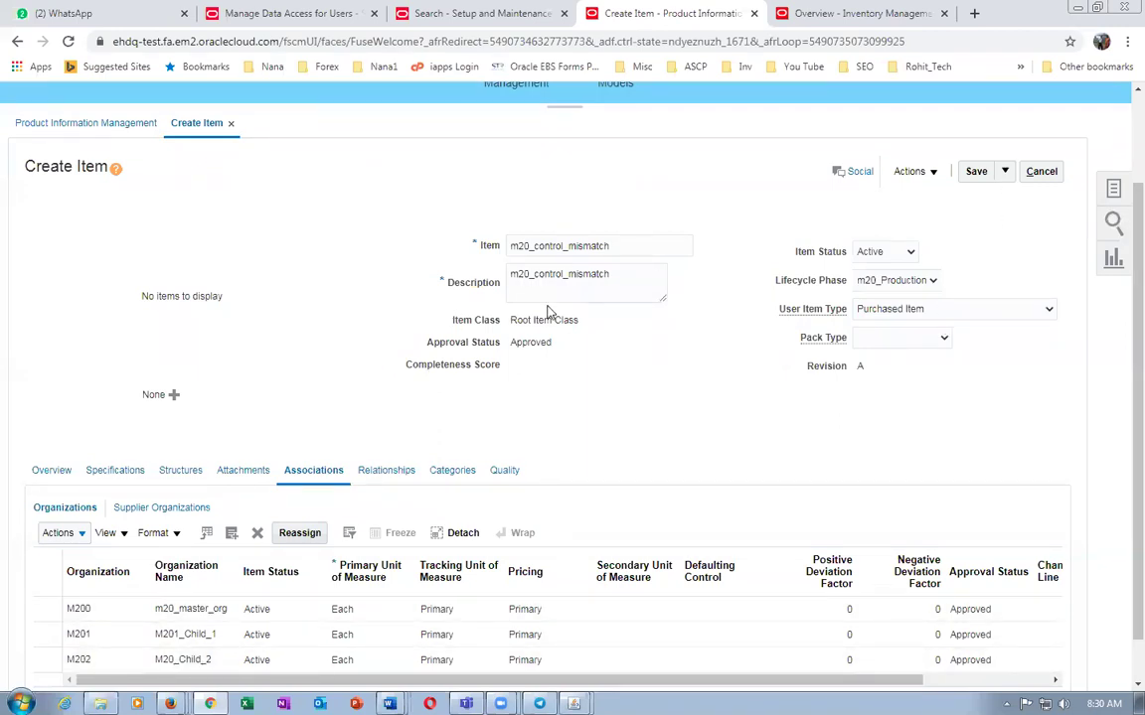
{"action": "left_click", "coordinate": [1004, 172]}
{"action": "left_click", "coordinate": [1015, 197]}
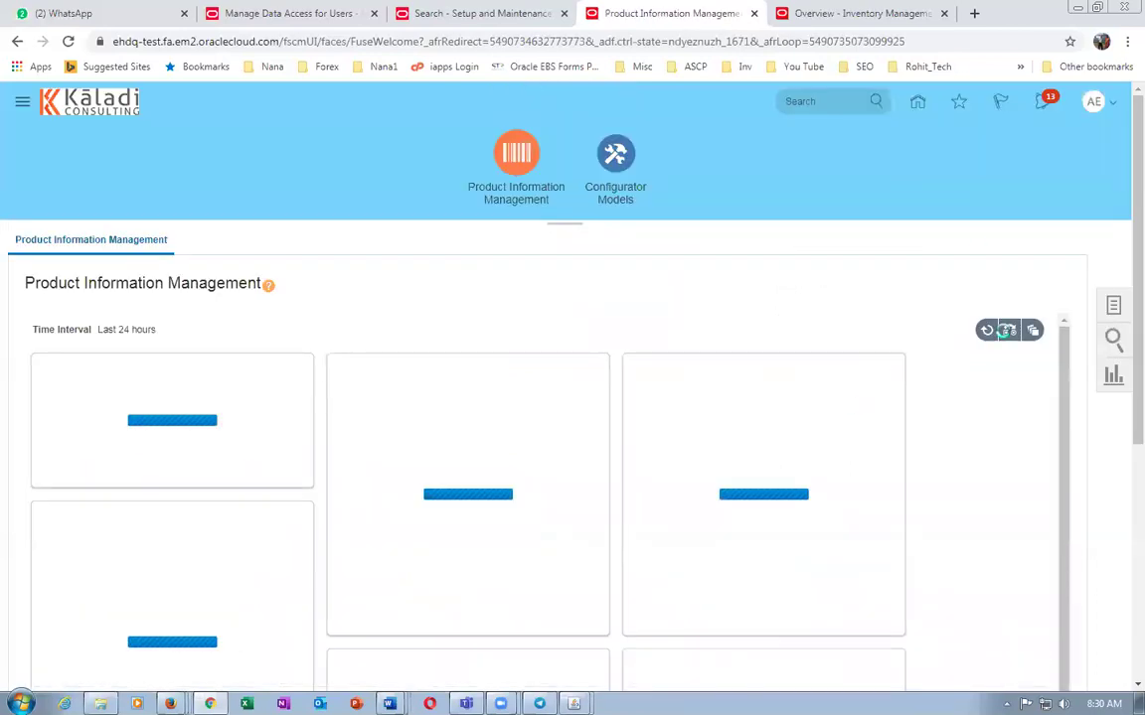
Step: Search Browse Items for m20_con and scroll to see the M200, M201 and M202 records
{"action": "left_click", "coordinate": [1114, 309]}
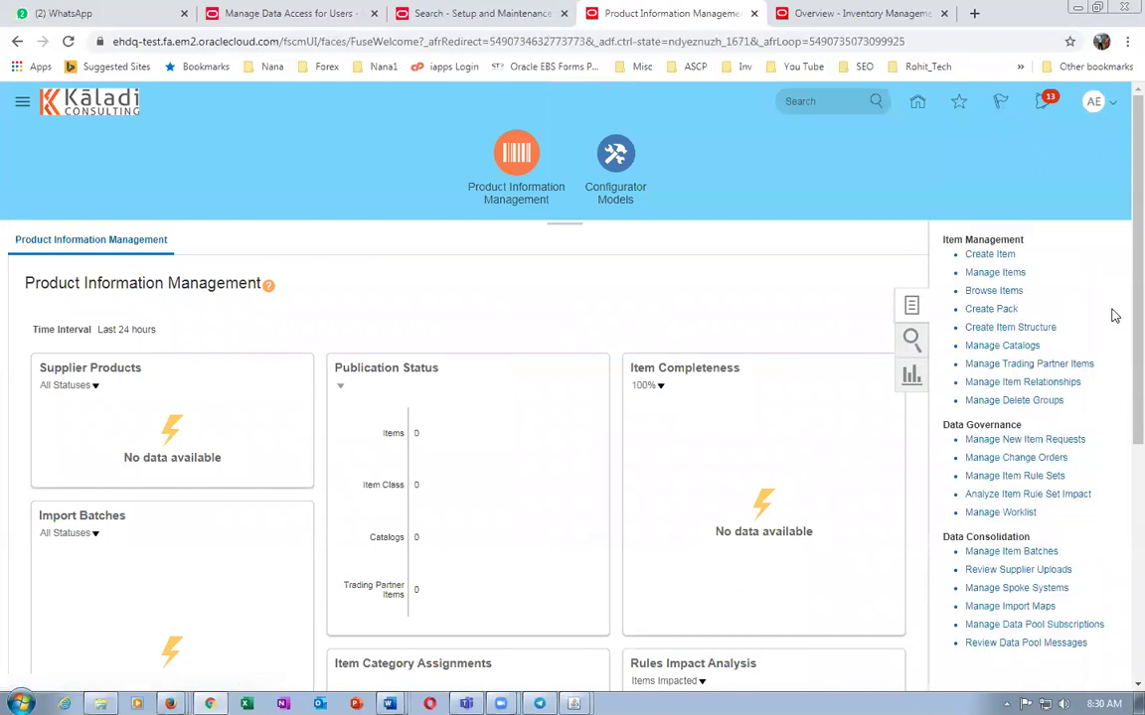
{"action": "left_click", "coordinate": [988, 291]}
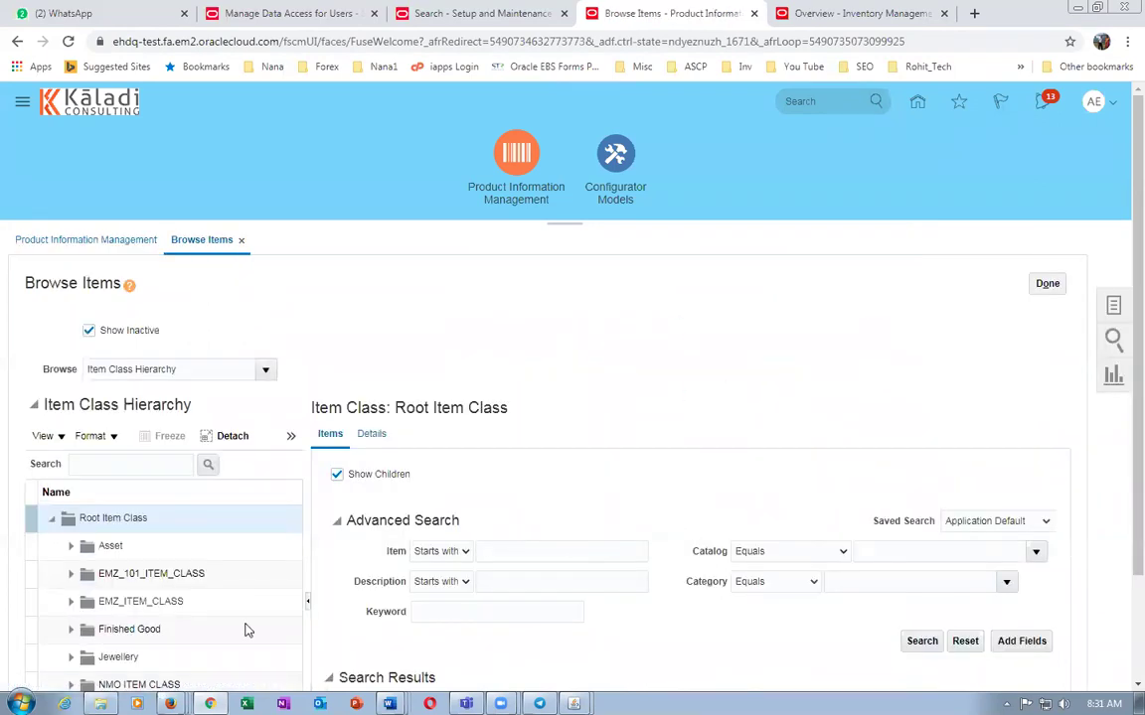
{"action": "left_click", "coordinate": [308, 602]}
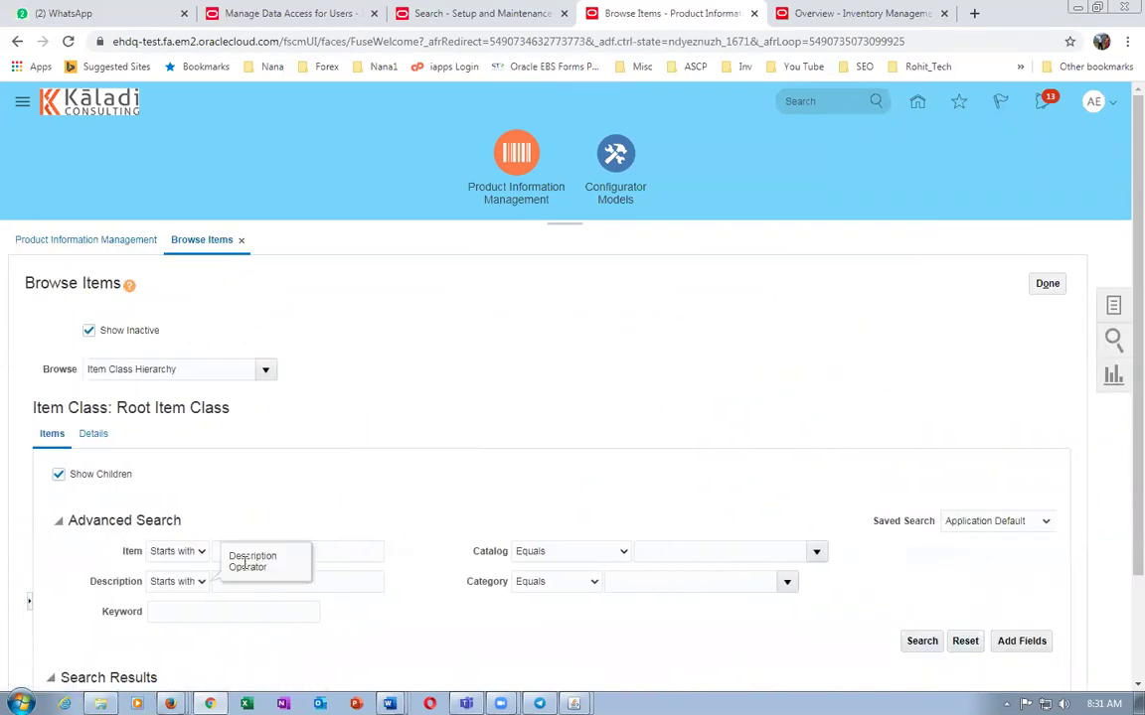
{"action": "left_click", "coordinate": [376, 550]}
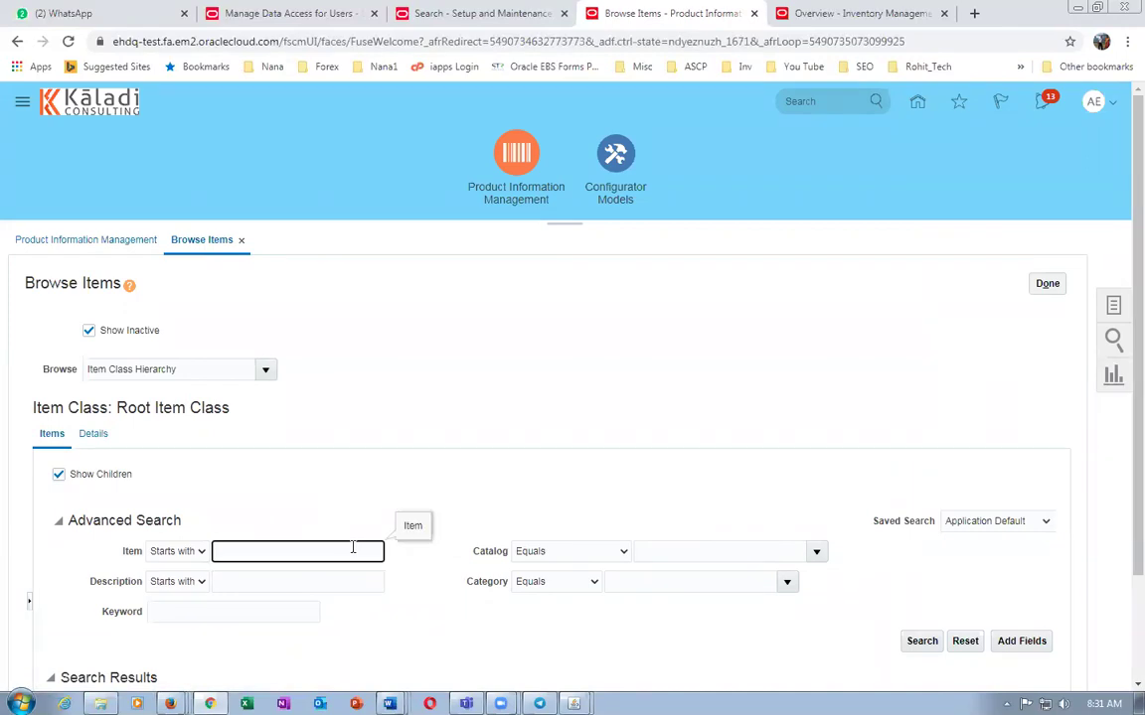
{"action": "type", "text": "m20_con"}
{"action": "left_click", "coordinate": [921, 641]}
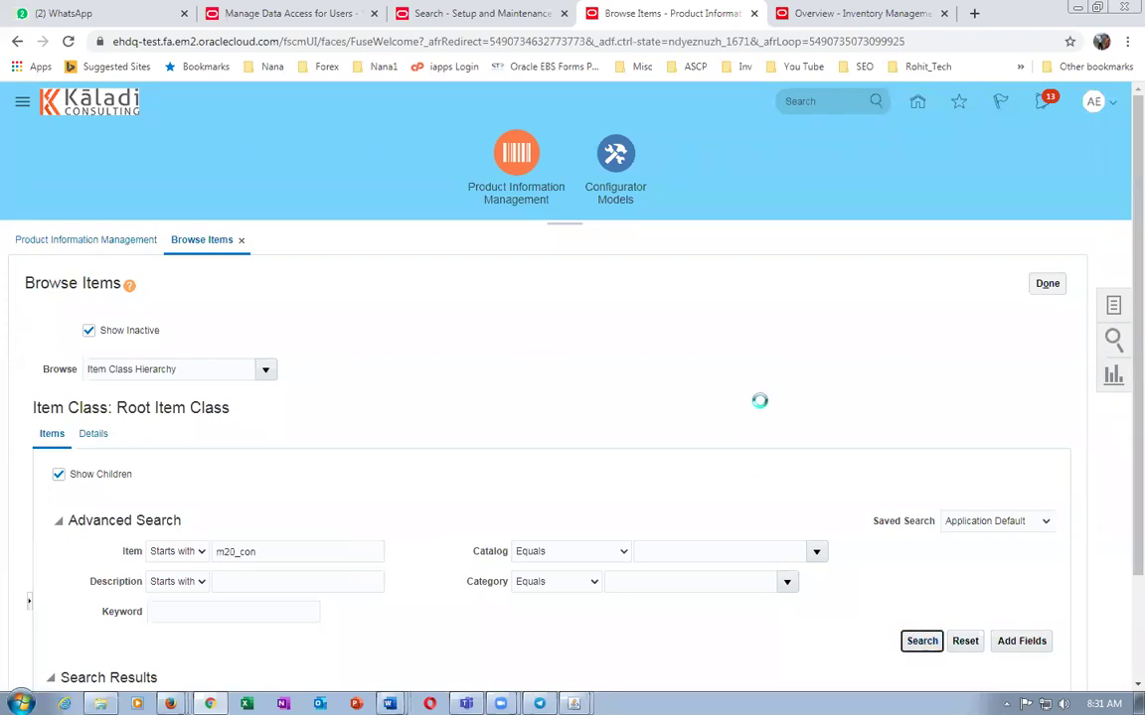
{"action": "scroll", "coordinate": [763, 407], "scroll_direction": "down", "scroll_amount": 3}
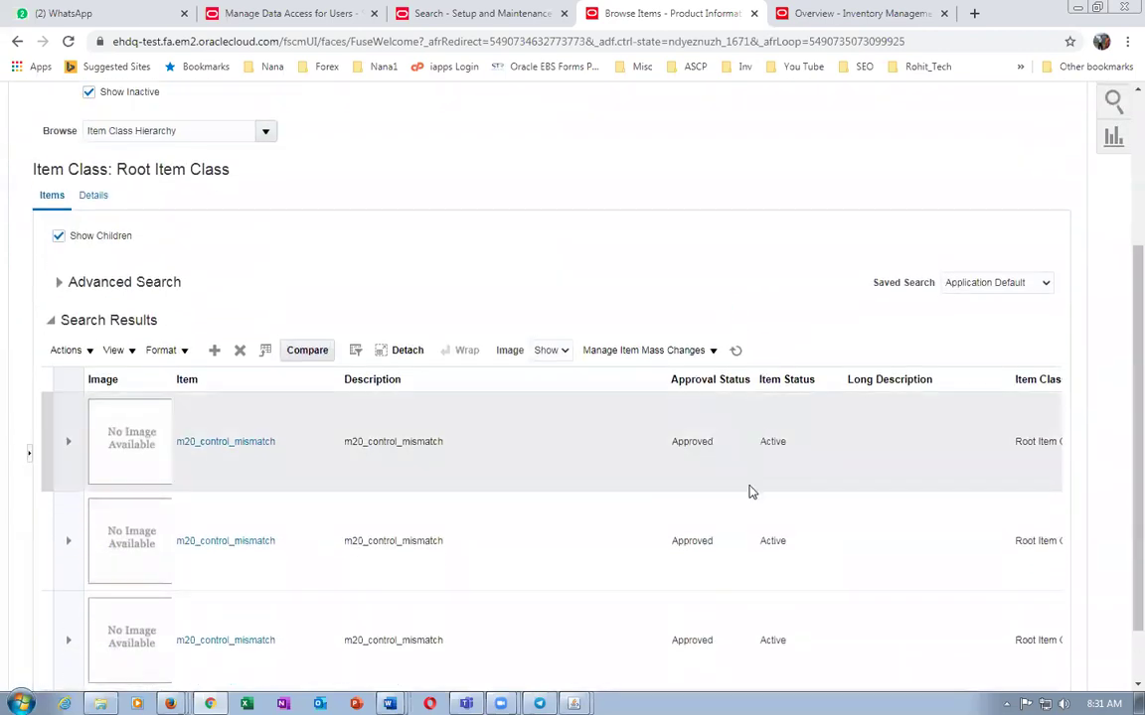
{"action": "left_click_drag", "start_coordinate": [343, 629], "coordinate": [501, 633]}
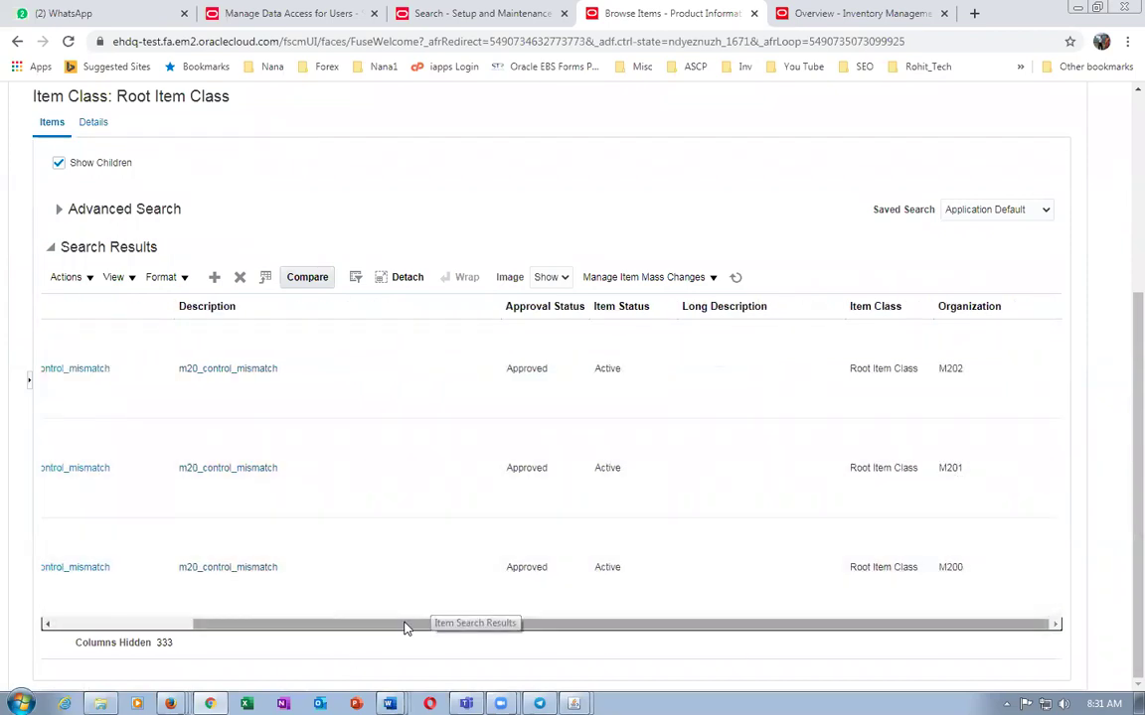
{"action": "left_click_drag", "start_coordinate": [403, 626], "coordinate": [266, 630]}
{"action": "left_click", "coordinate": [238, 469]}
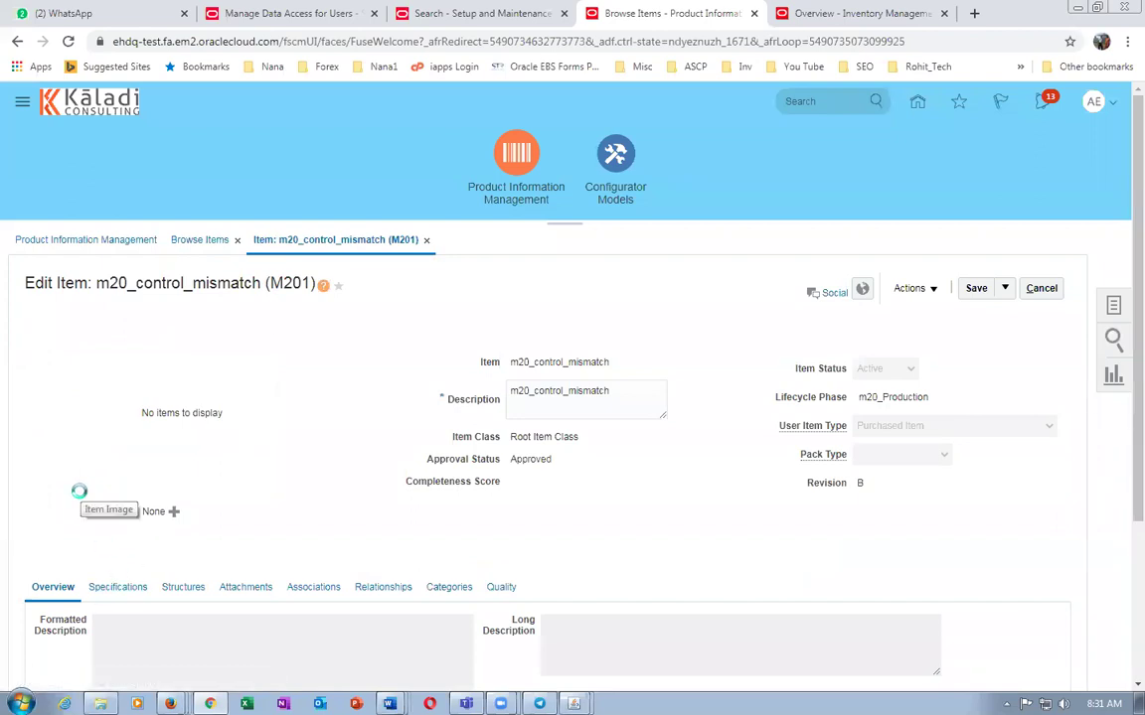
{"action": "left_click", "coordinate": [118, 586]}
{"action": "scroll", "coordinate": [82, 503], "scroll_direction": "down", "scroll_amount": 5}
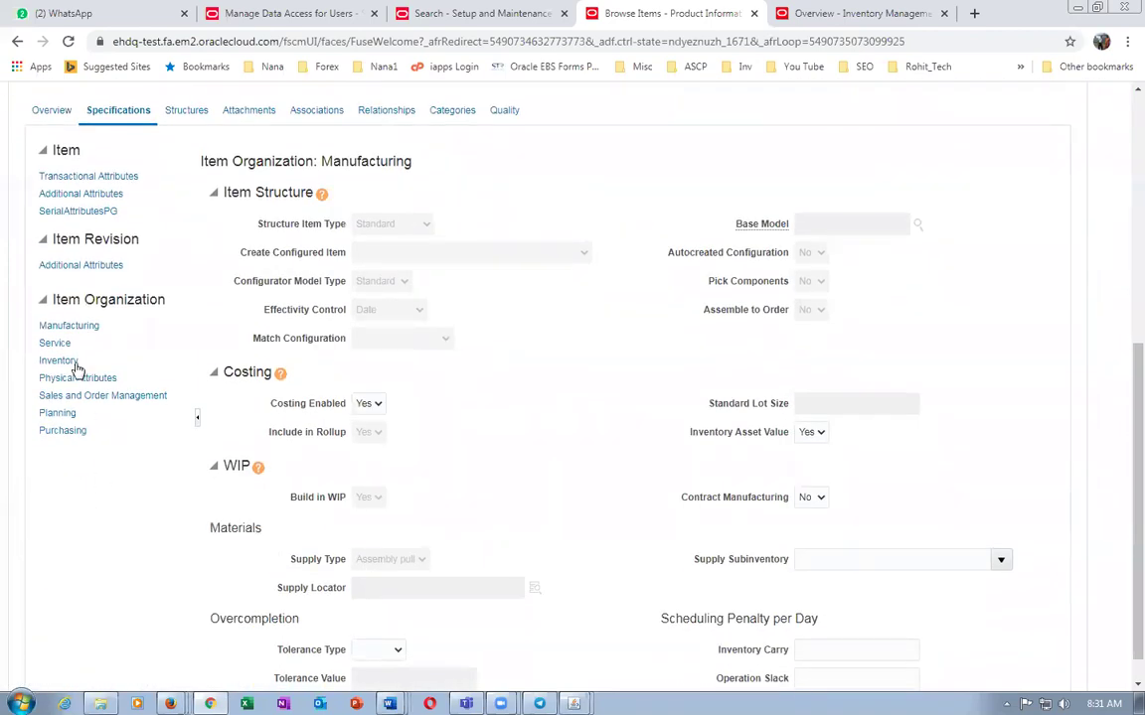
{"action": "left_click", "coordinate": [59, 362]}
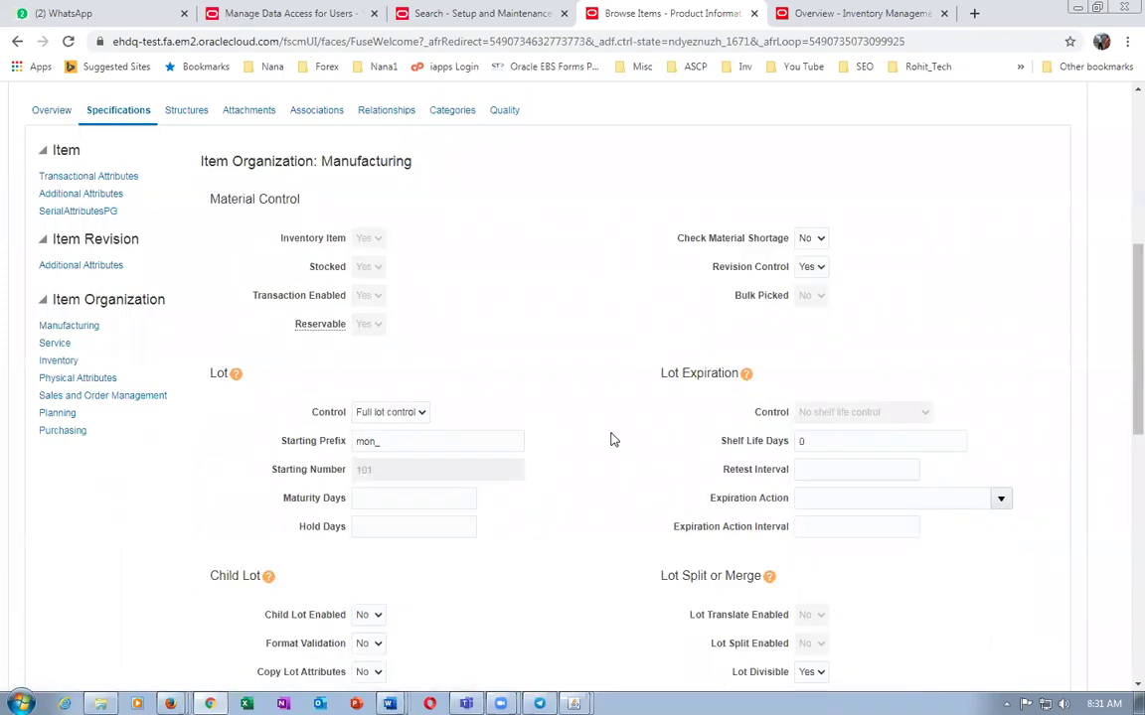
{"action": "mouse_move", "coordinate": [834, 281]}
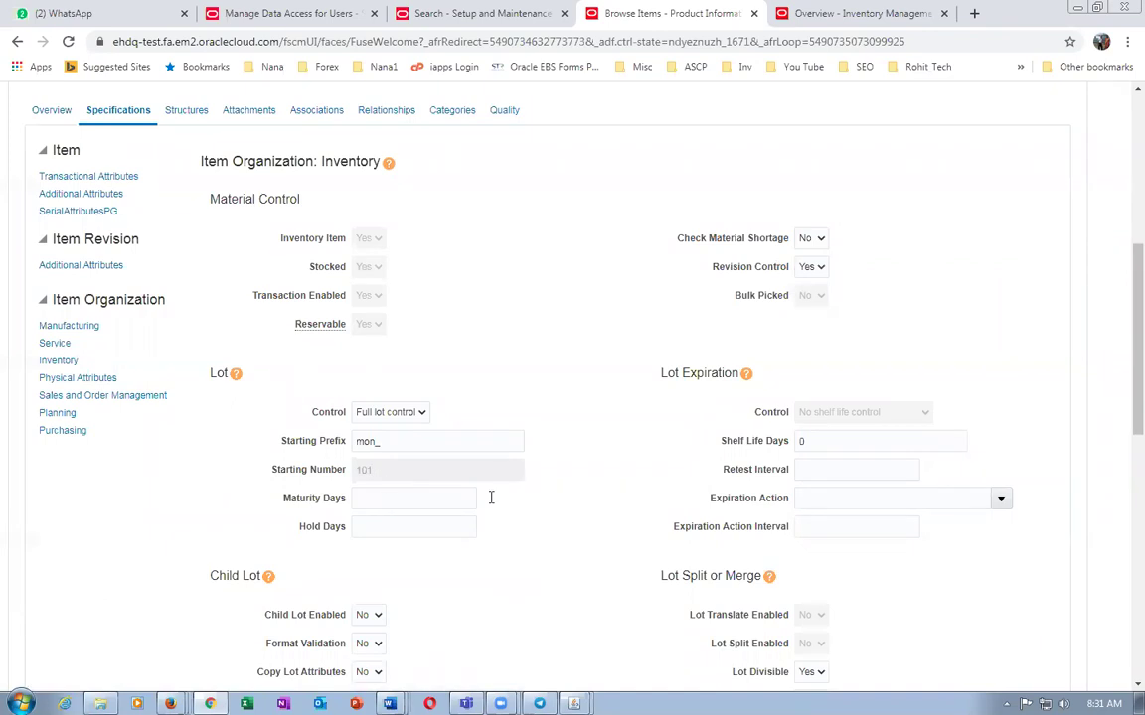
{"action": "left_click", "coordinate": [809, 267]}
{"action": "left_click", "coordinate": [800, 283]}
{"action": "scroll", "coordinate": [446, 426], "scroll_direction": "down", "scroll_amount": 3}
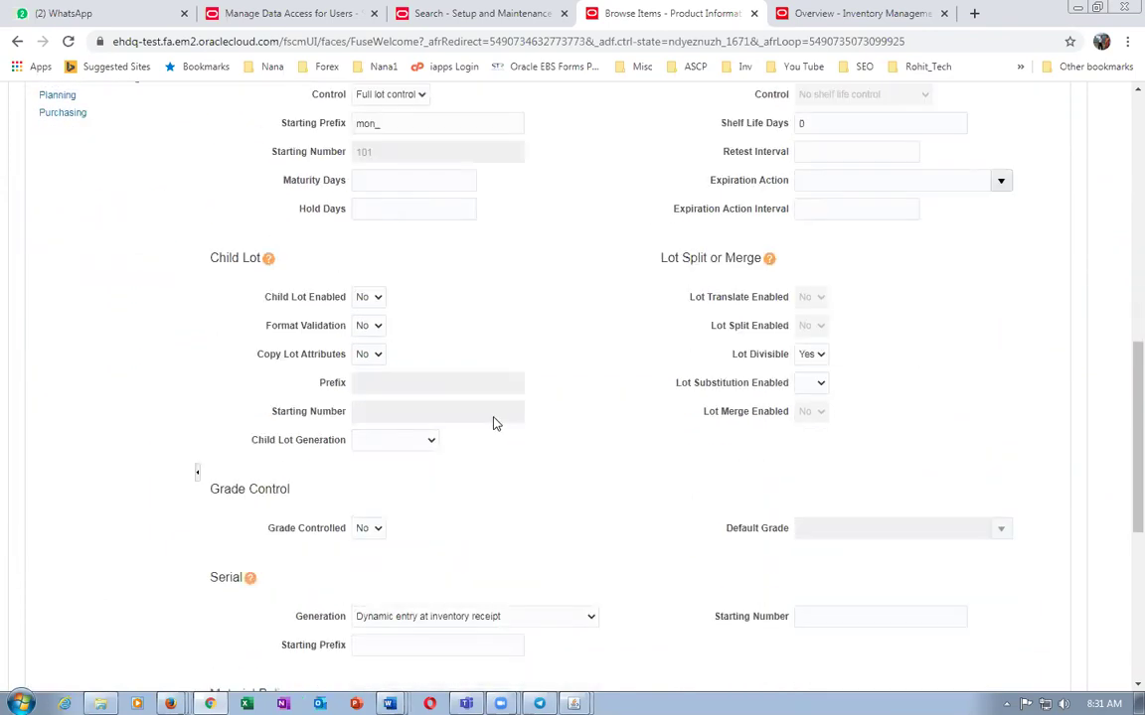
{"action": "scroll", "coordinate": [499, 421], "scroll_direction": "up", "scroll_amount": 2}
{"action": "left_click", "coordinate": [393, 336]}
{"action": "left_click", "coordinate": [383, 361]}
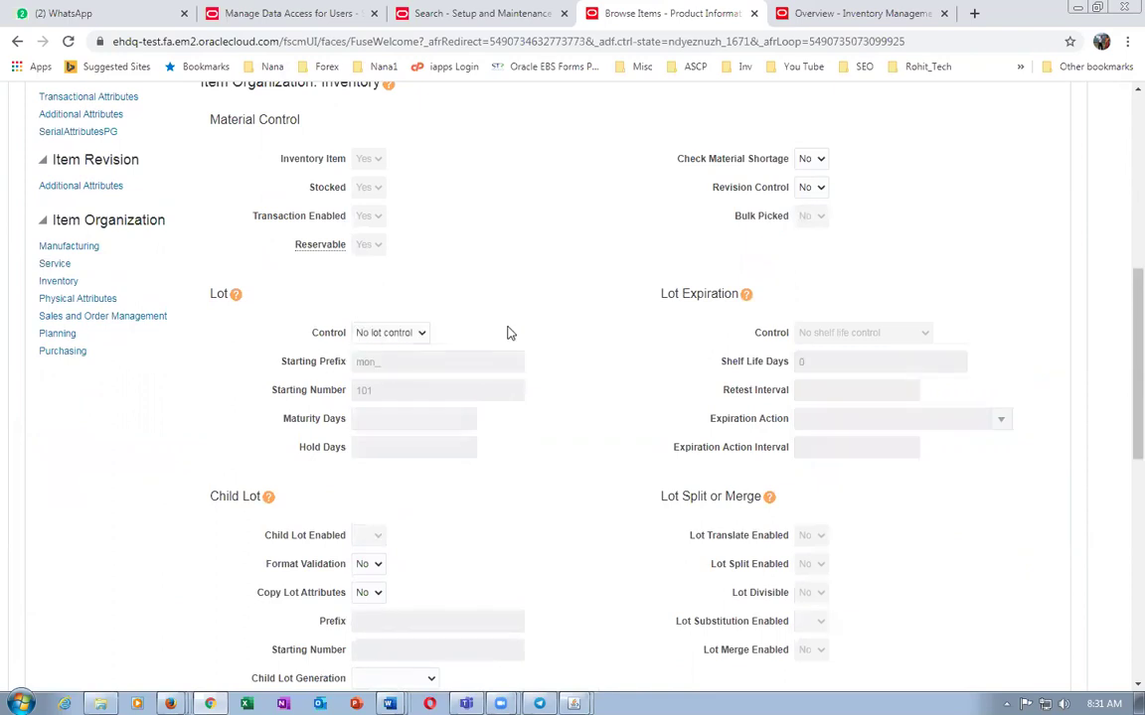
{"action": "scroll", "coordinate": [560, 337], "scroll_direction": "down", "scroll_amount": 3}
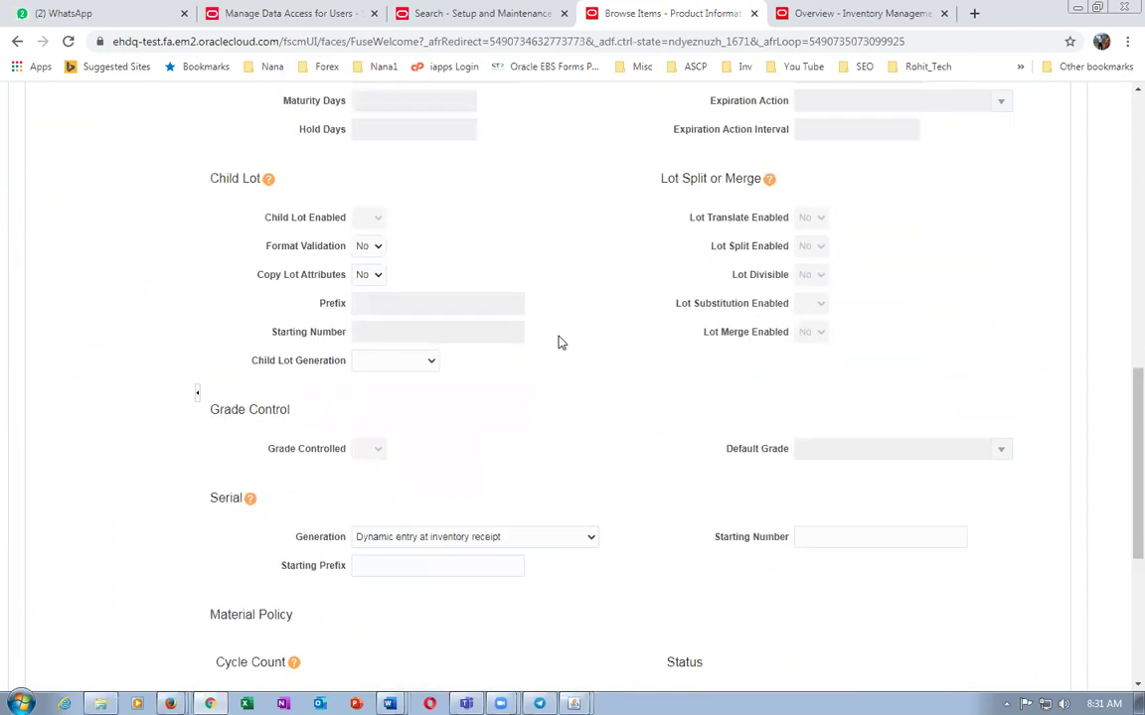
{"action": "scroll", "coordinate": [559, 343], "scroll_direction": "down", "scroll_amount": 2}
{"action": "left_click", "coordinate": [509, 309]}
{"action": "left_click", "coordinate": [491, 315]}
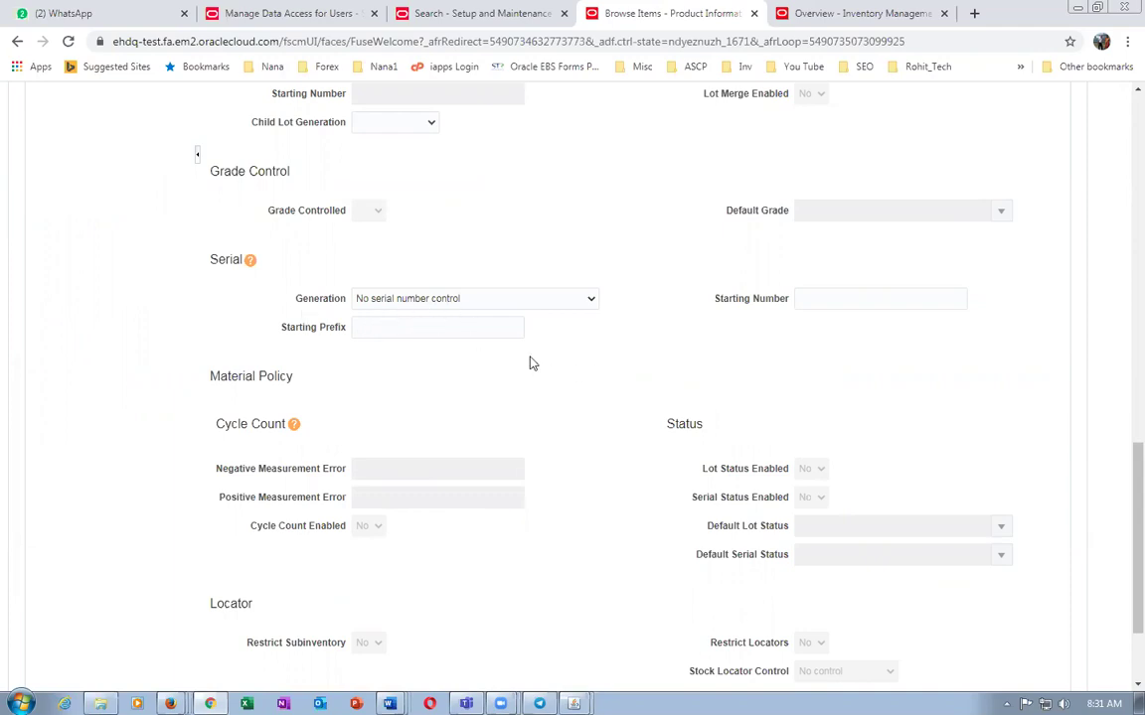
{"action": "scroll", "coordinate": [572, 383], "scroll_direction": "up", "scroll_amount": 3}
{"action": "scroll", "coordinate": [388, 329], "scroll_direction": "up", "scroll_amount": 3}
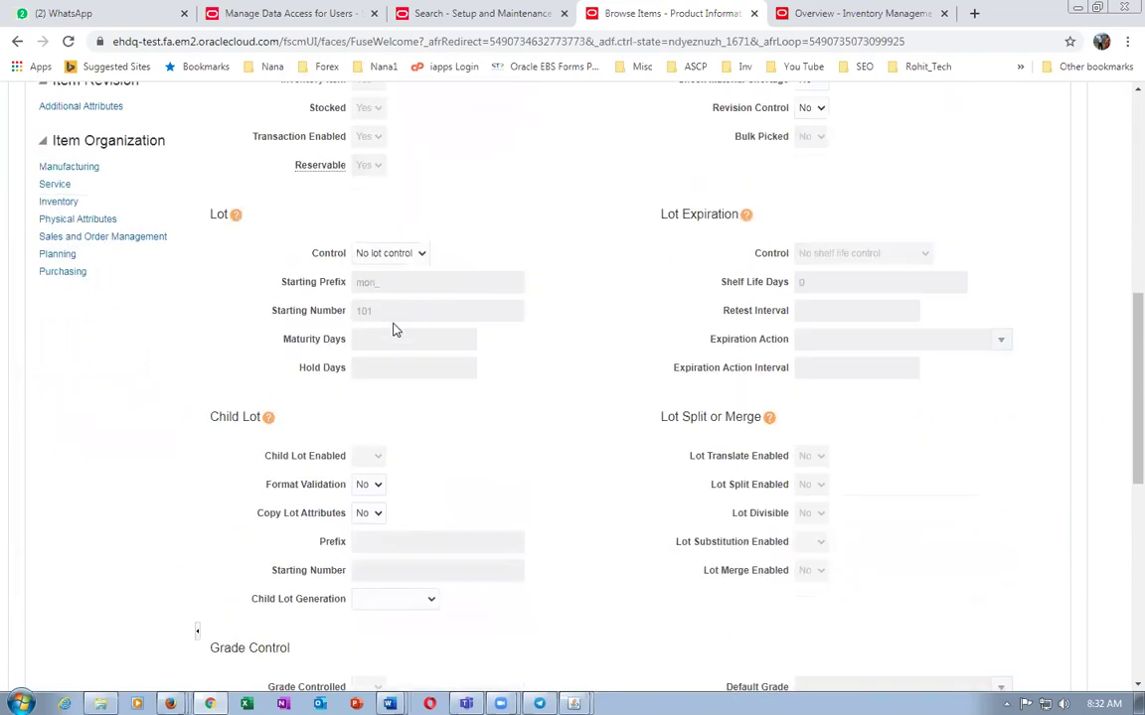
{"action": "scroll", "coordinate": [646, 328], "scroll_direction": "up", "scroll_amount": 3}
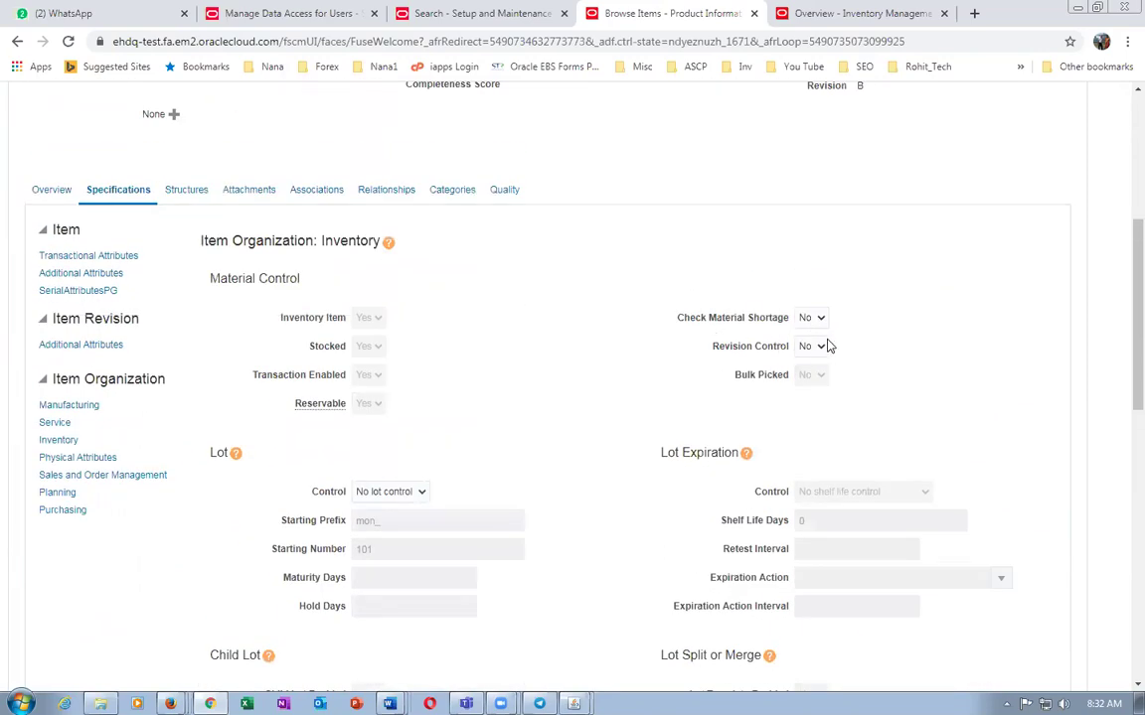
{"action": "scroll", "coordinate": [874, 332], "scroll_direction": "up", "scroll_amount": 3}
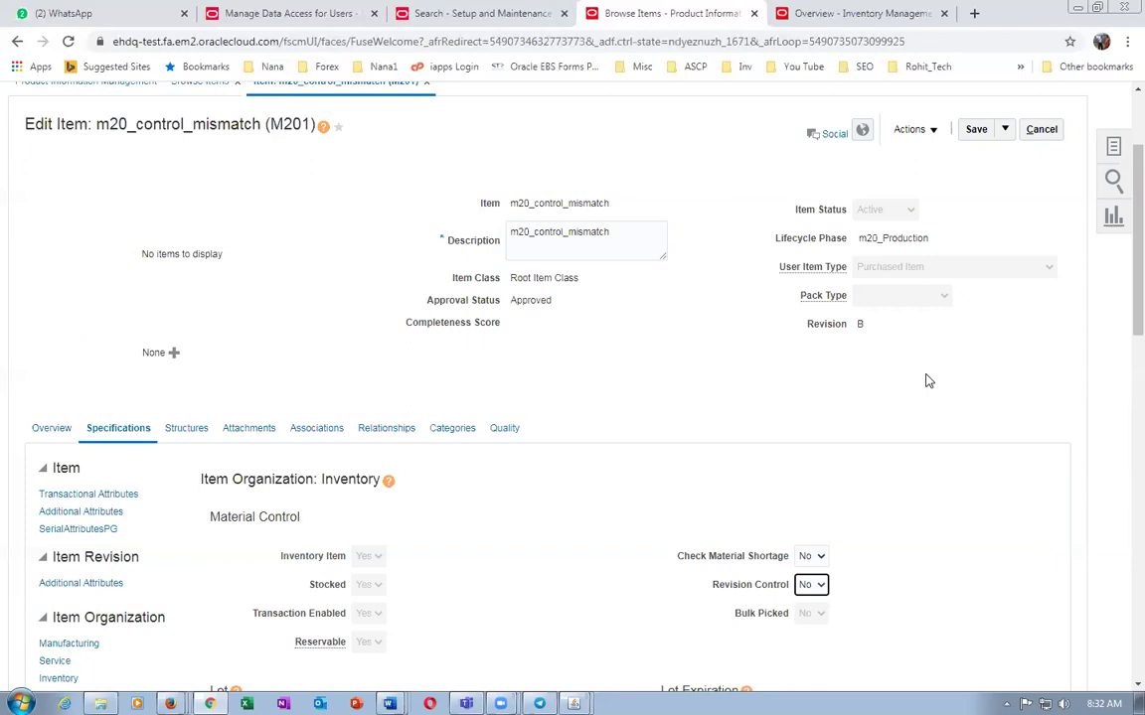
Step: Save and close the M201 record of m20_control_mismatch
{"action": "left_click", "coordinate": [1005, 135]}
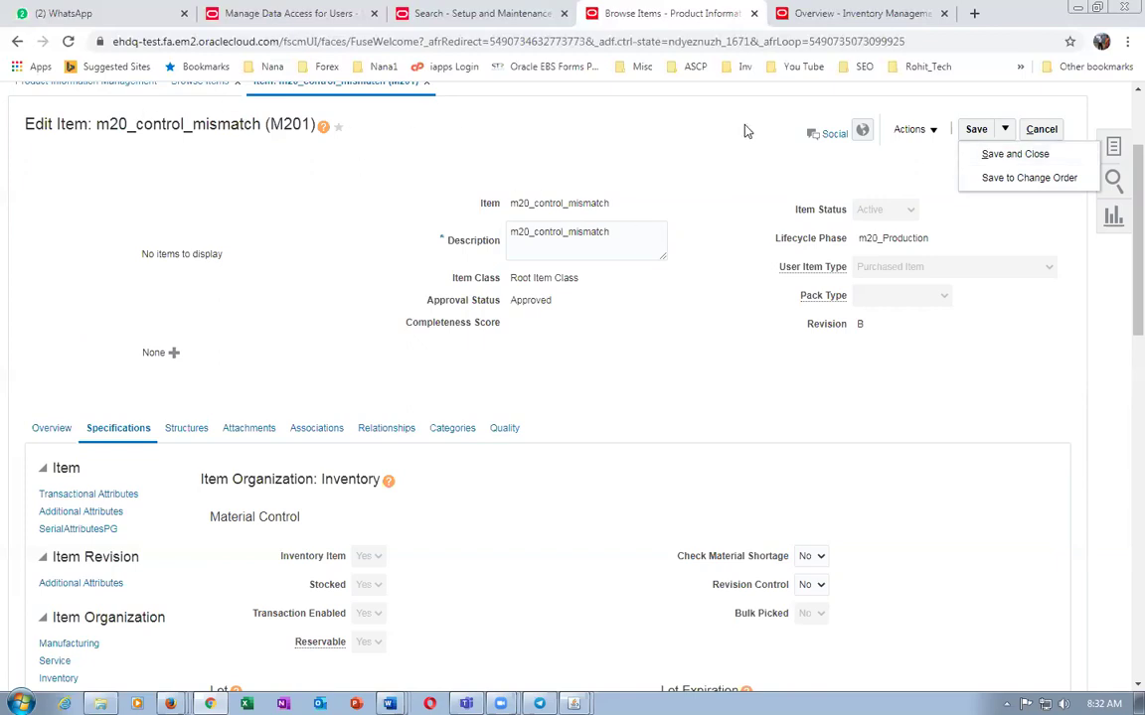
{"action": "left_click", "coordinate": [1037, 157]}
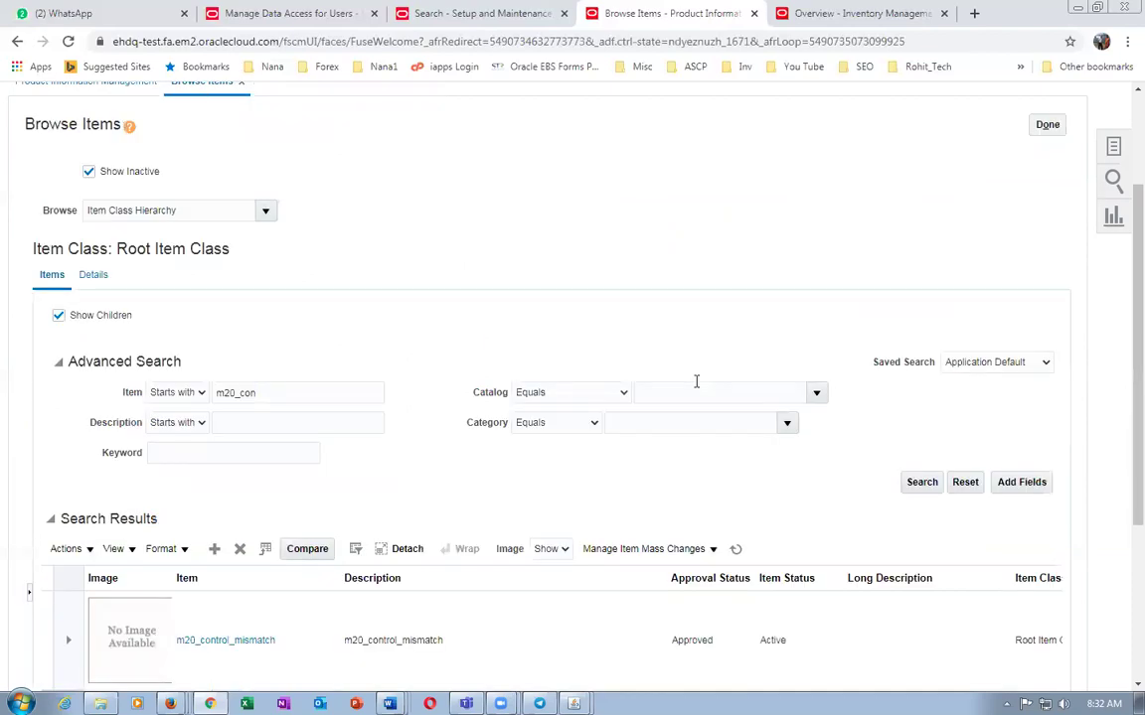
Step: Leave Browse Items and open Inventory Management under Supply Chain Execution from the home page
{"action": "left_click", "coordinate": [1049, 126]}
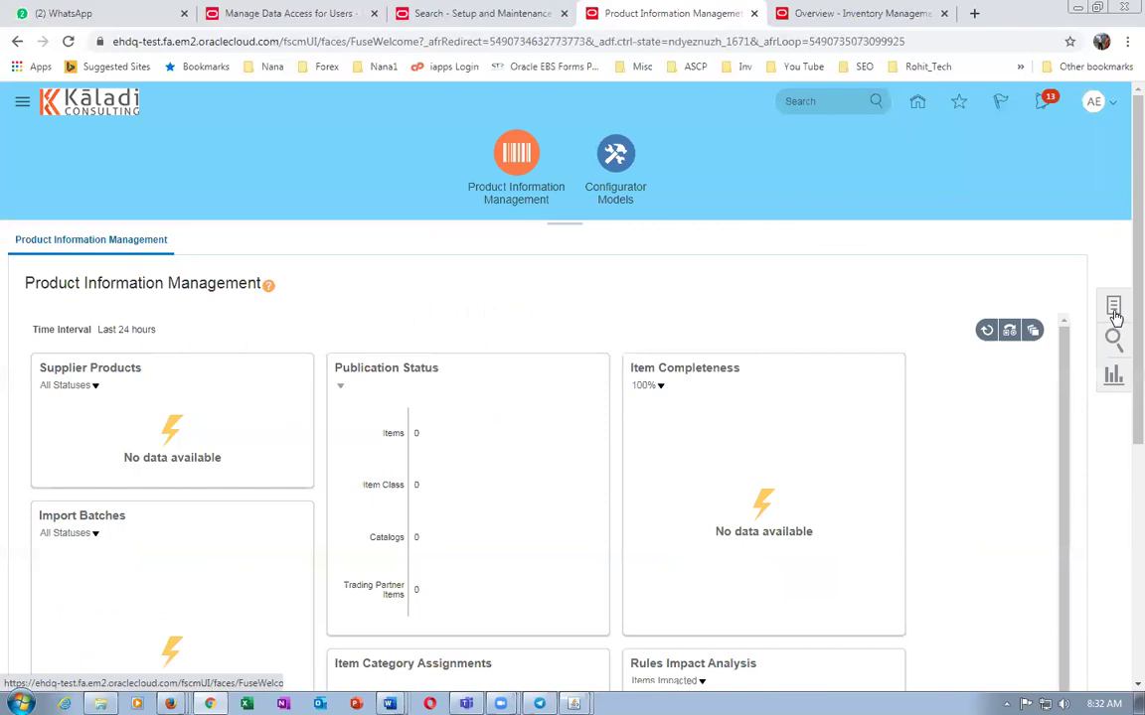
{"action": "left_click", "coordinate": [1113, 307]}
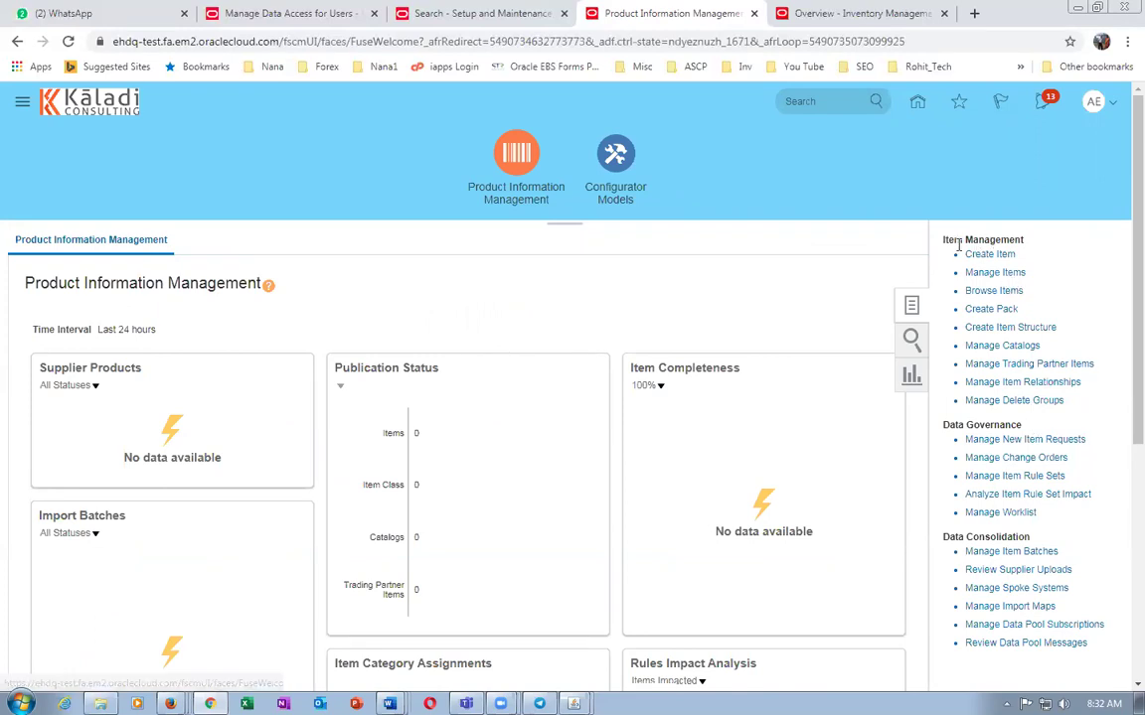
{"action": "left_click", "coordinate": [920, 121]}
{"action": "left_click", "coordinate": [915, 106]}
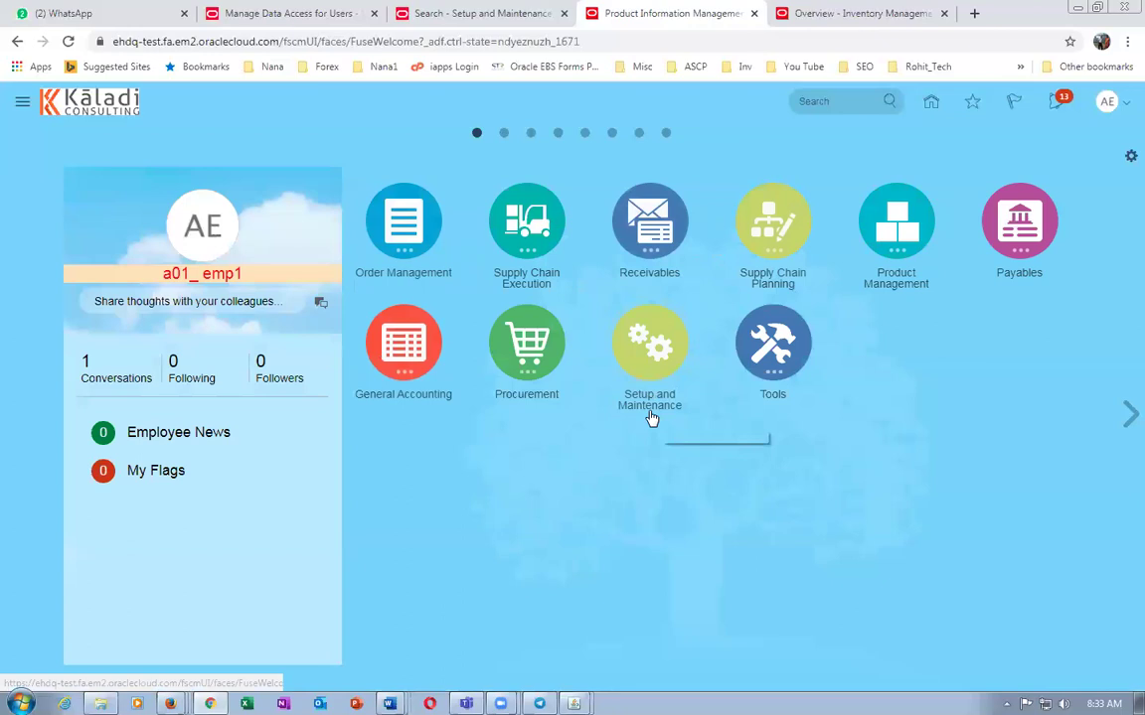
{"action": "left_click", "coordinate": [533, 230]}
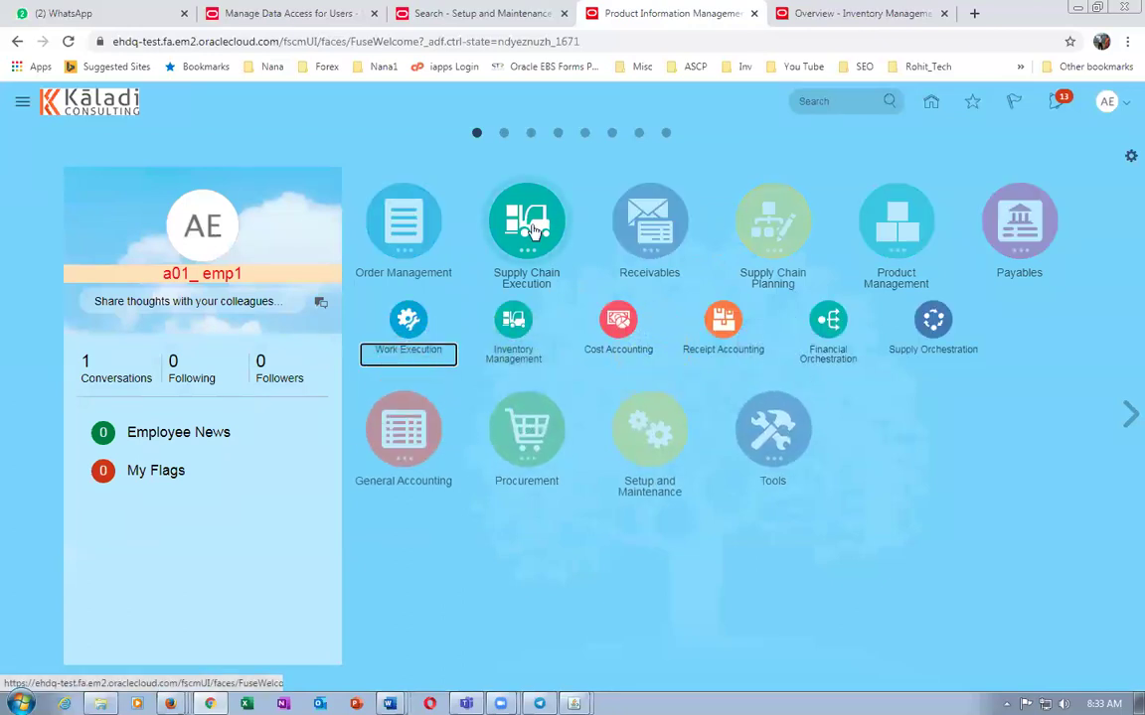
{"action": "left_click", "coordinate": [513, 320]}
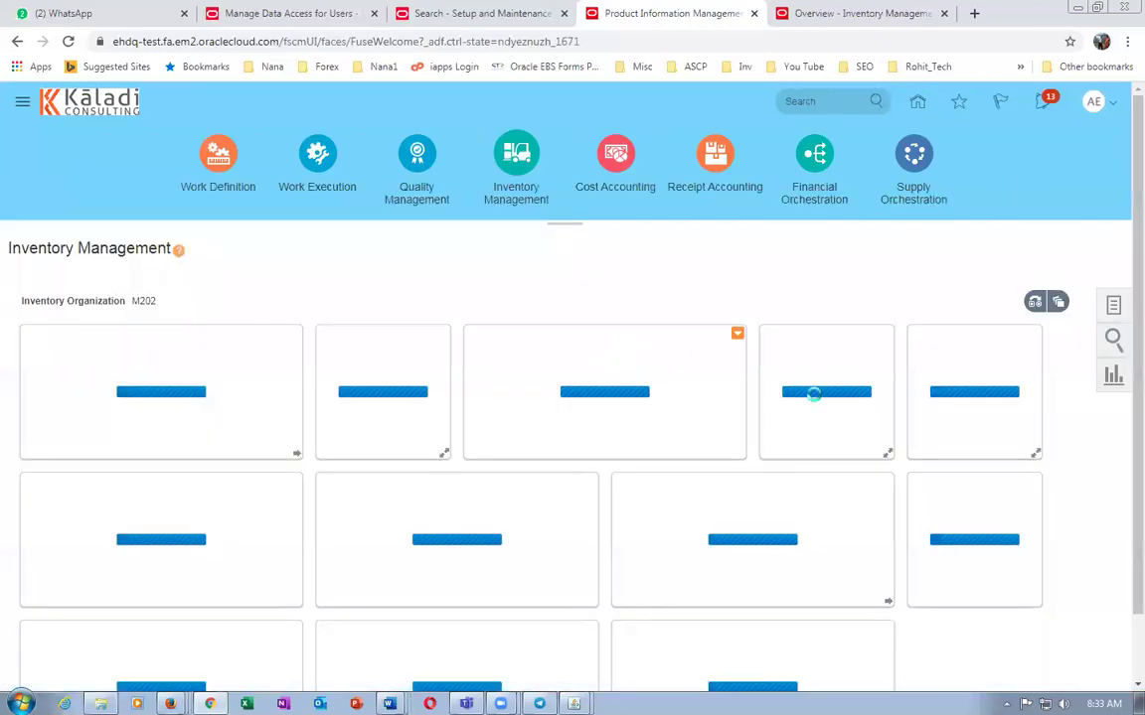
Step: Change the working inventory organization from M202 to M201
{"action": "left_click", "coordinate": [1113, 305]}
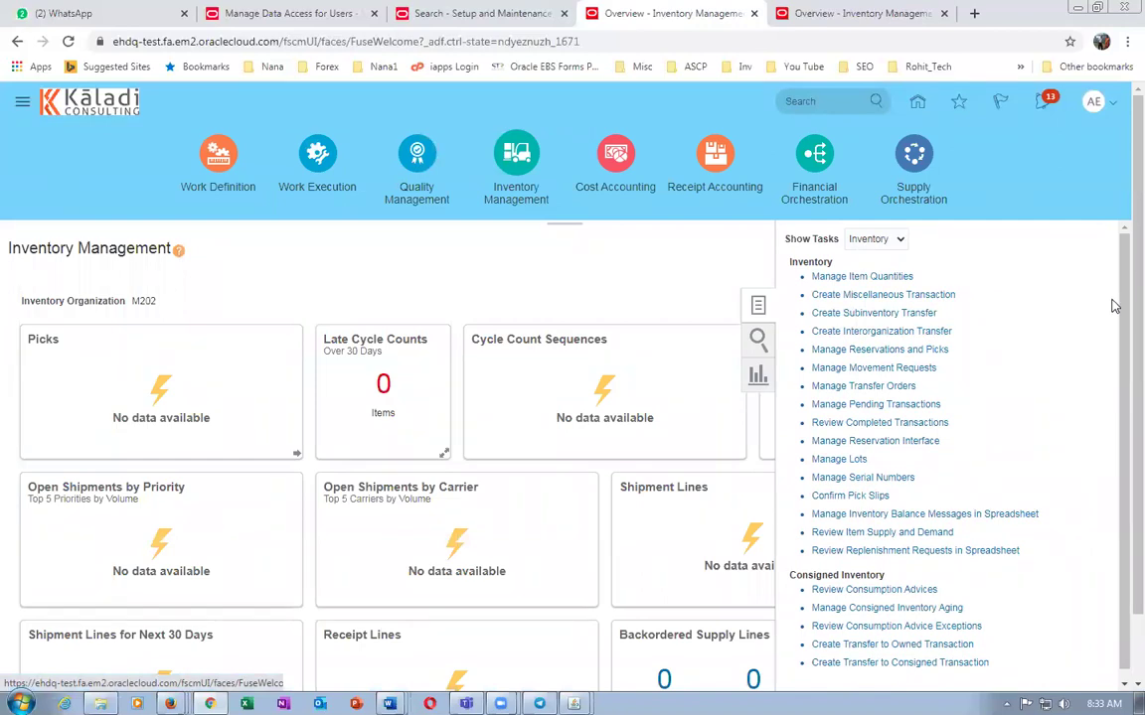
{"action": "left_click", "coordinate": [868, 331]}
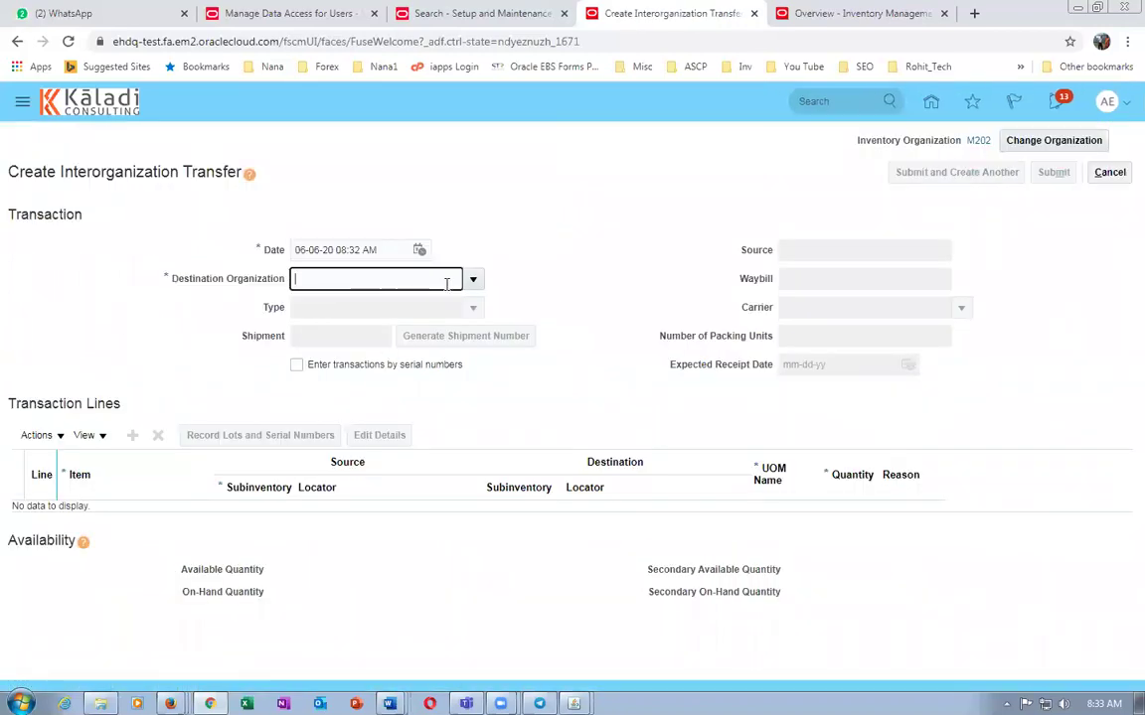
{"action": "left_click", "coordinate": [473, 280]}
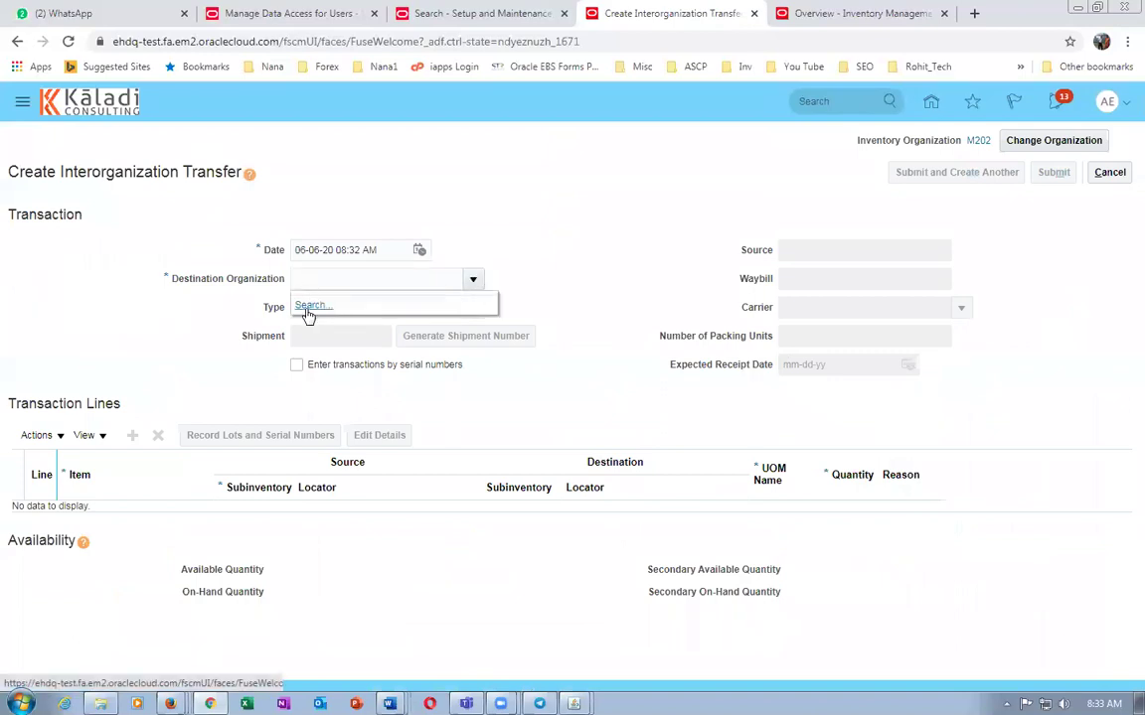
{"action": "left_click", "coordinate": [1047, 144]}
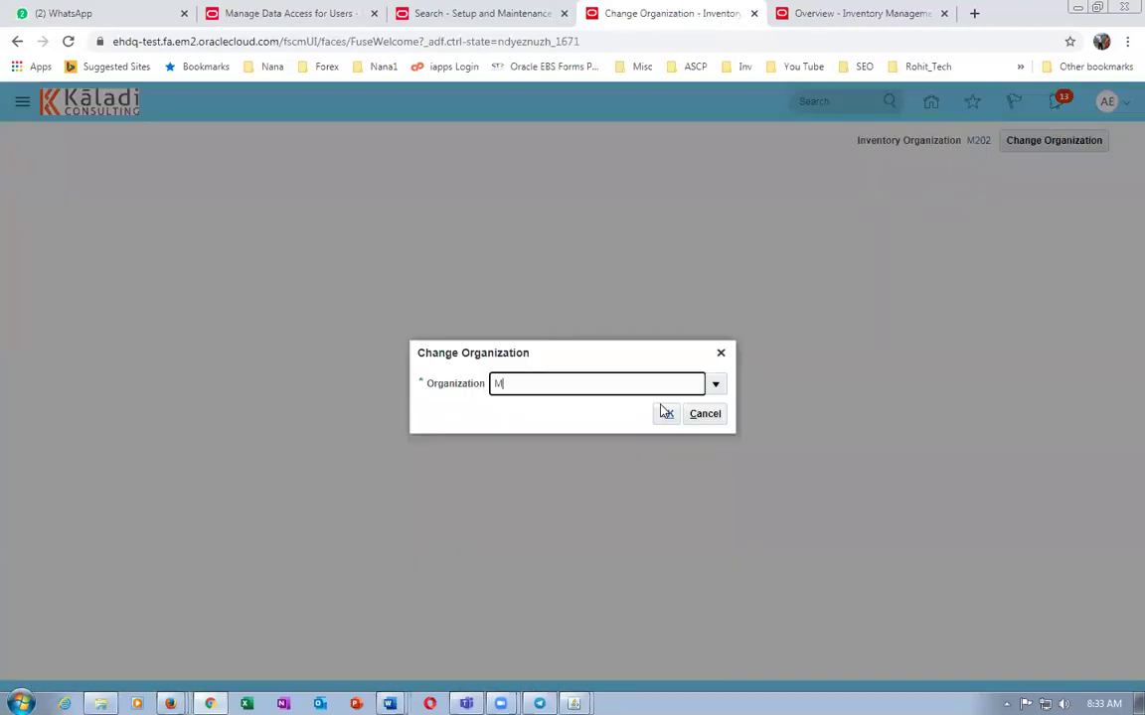
{"action": "left_click", "coordinate": [664, 412]}
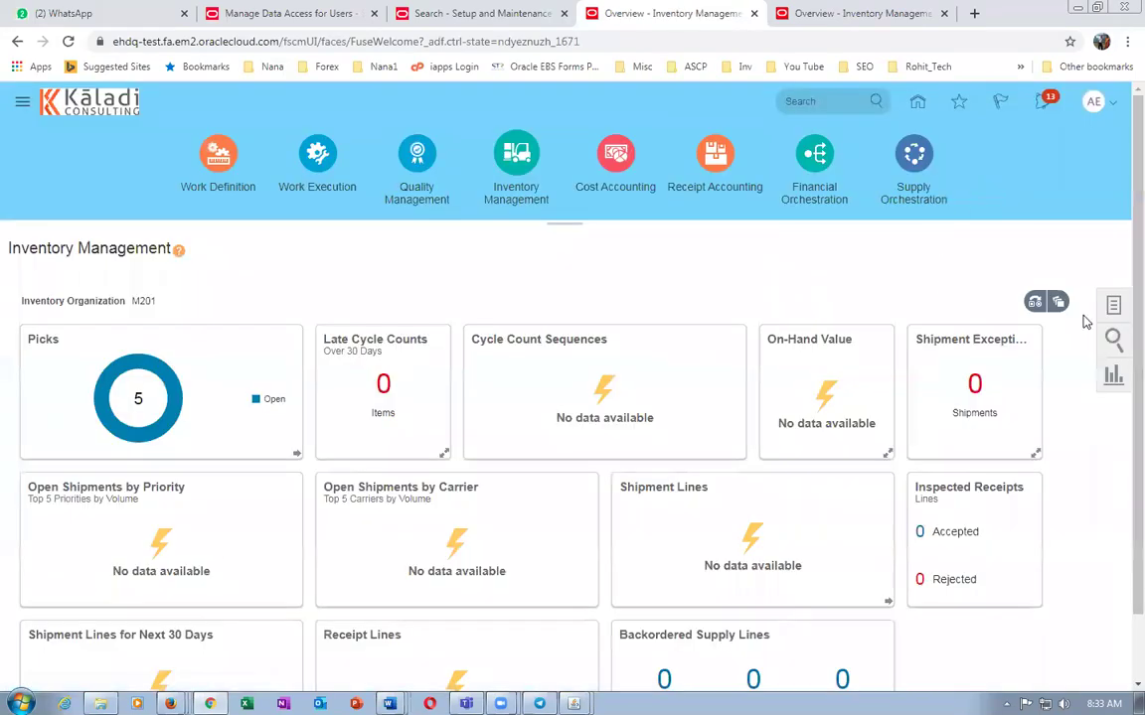
Step: Start a new interorganization transfer from M201 and list the destination organizations
{"action": "left_click", "coordinate": [1114, 307]}
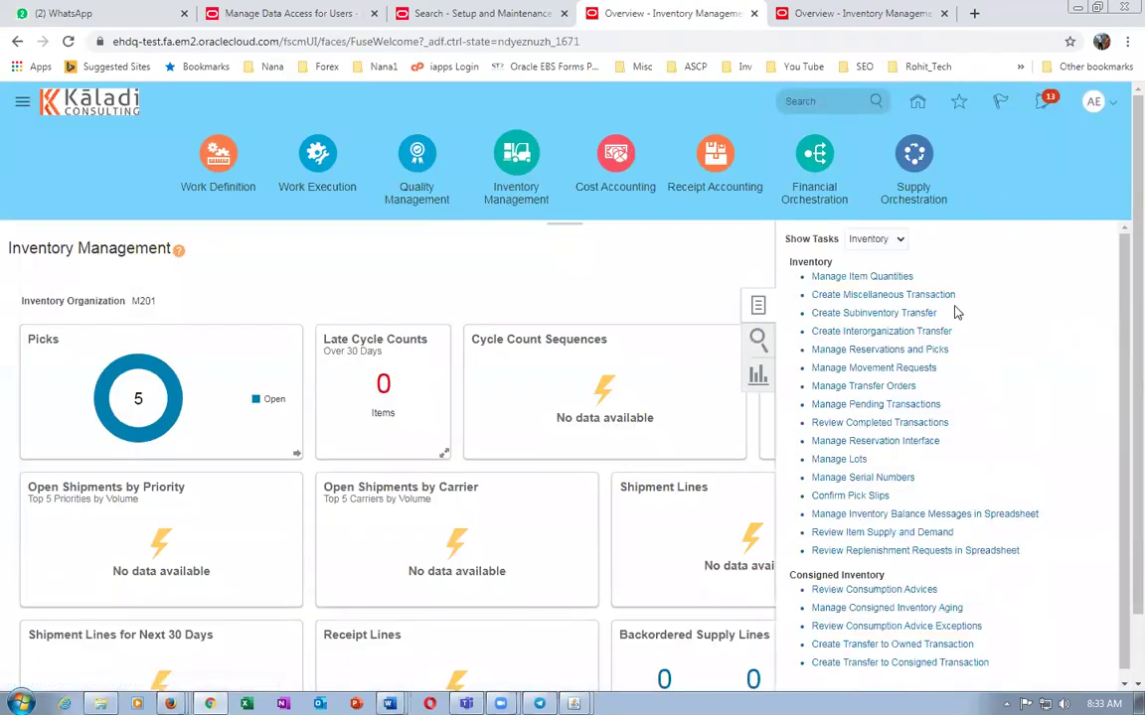
{"action": "left_click", "coordinate": [878, 332]}
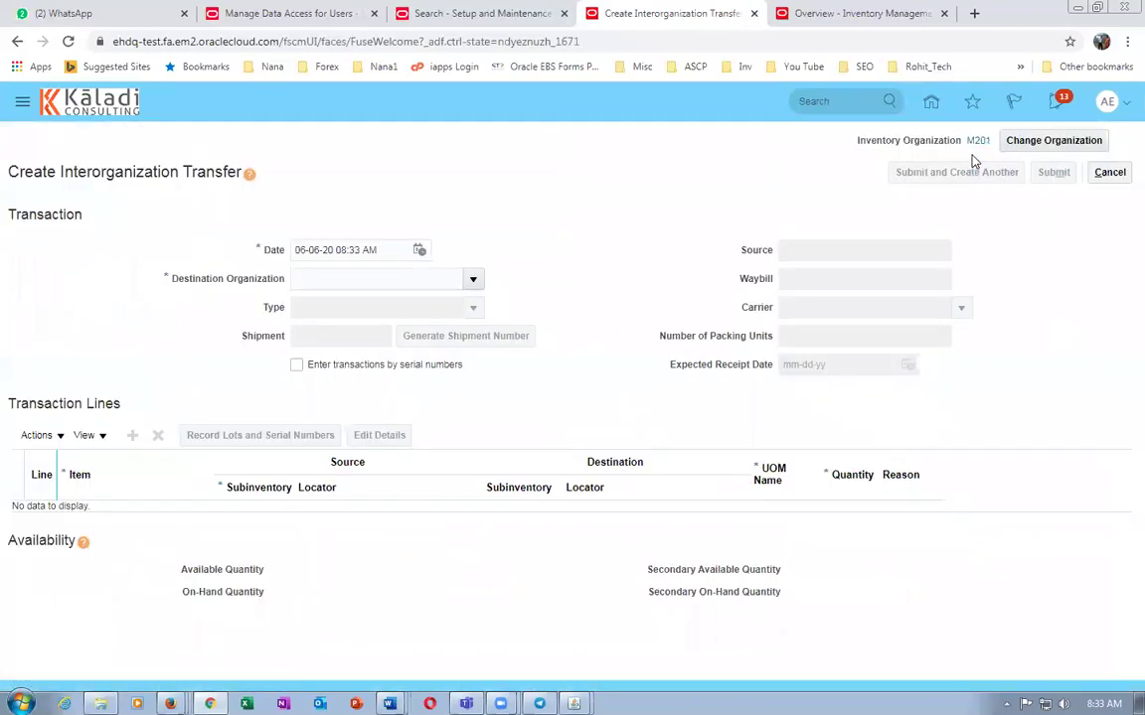
{"action": "left_click", "coordinate": [473, 278]}
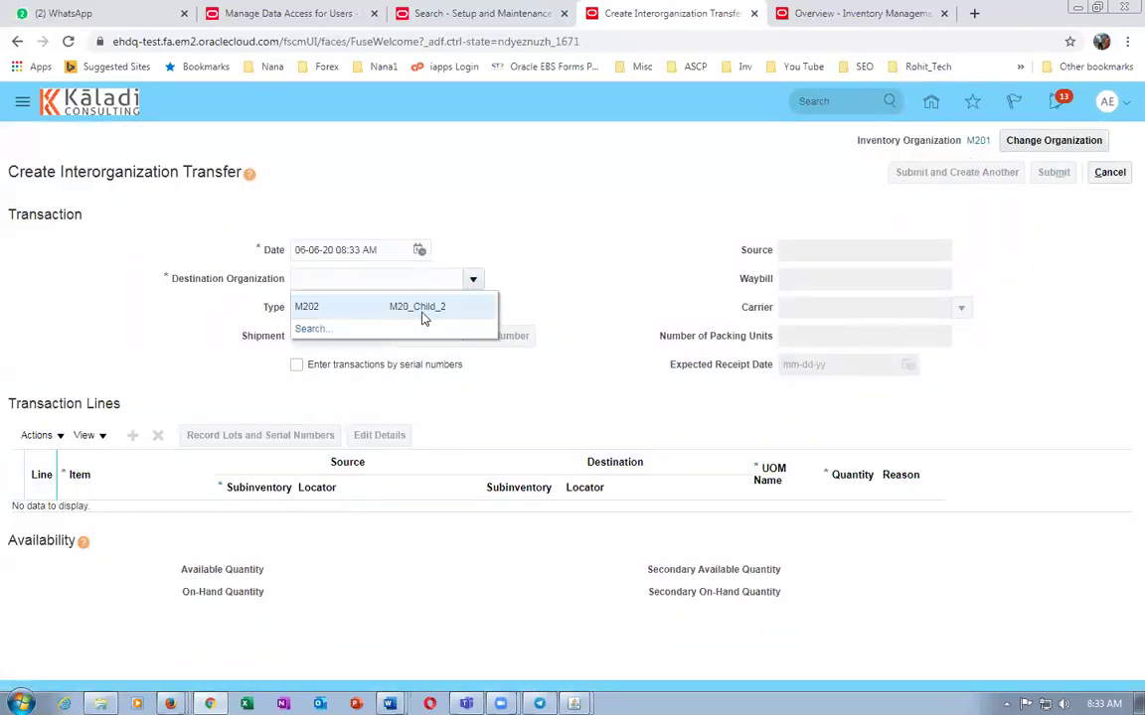
Step: Set destination M202, add a line, search for item m20_cont (none found), and return to Overview
{"action": "left_click", "coordinate": [427, 312]}
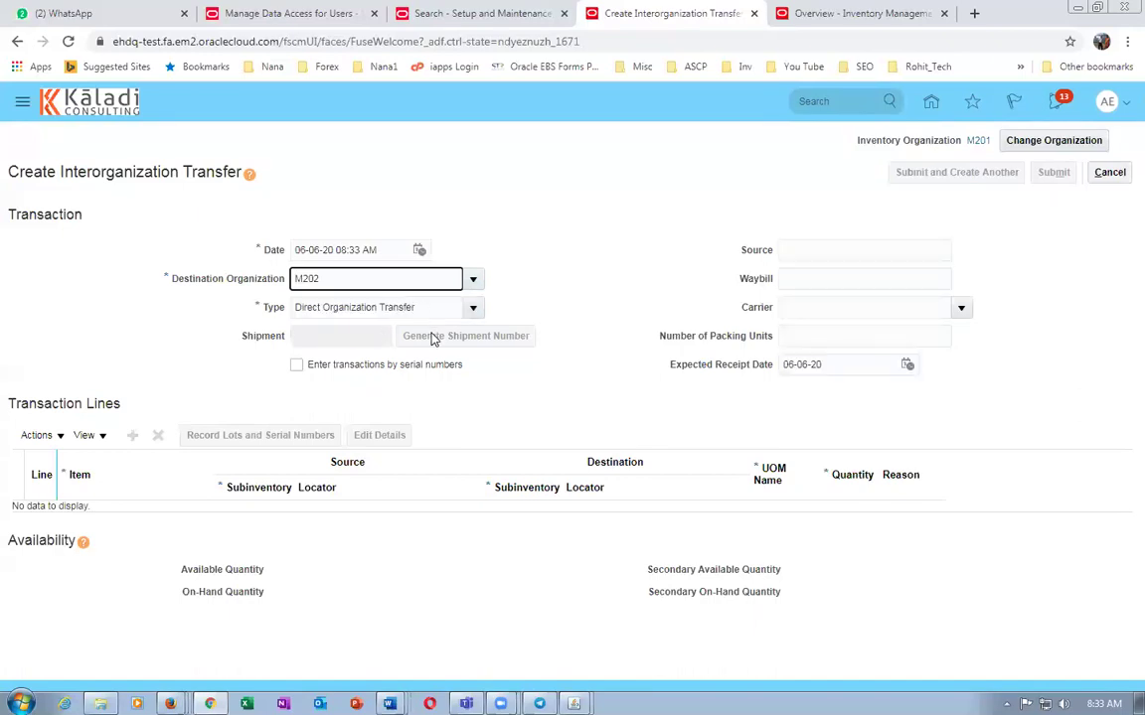
{"action": "left_click", "coordinate": [133, 436]}
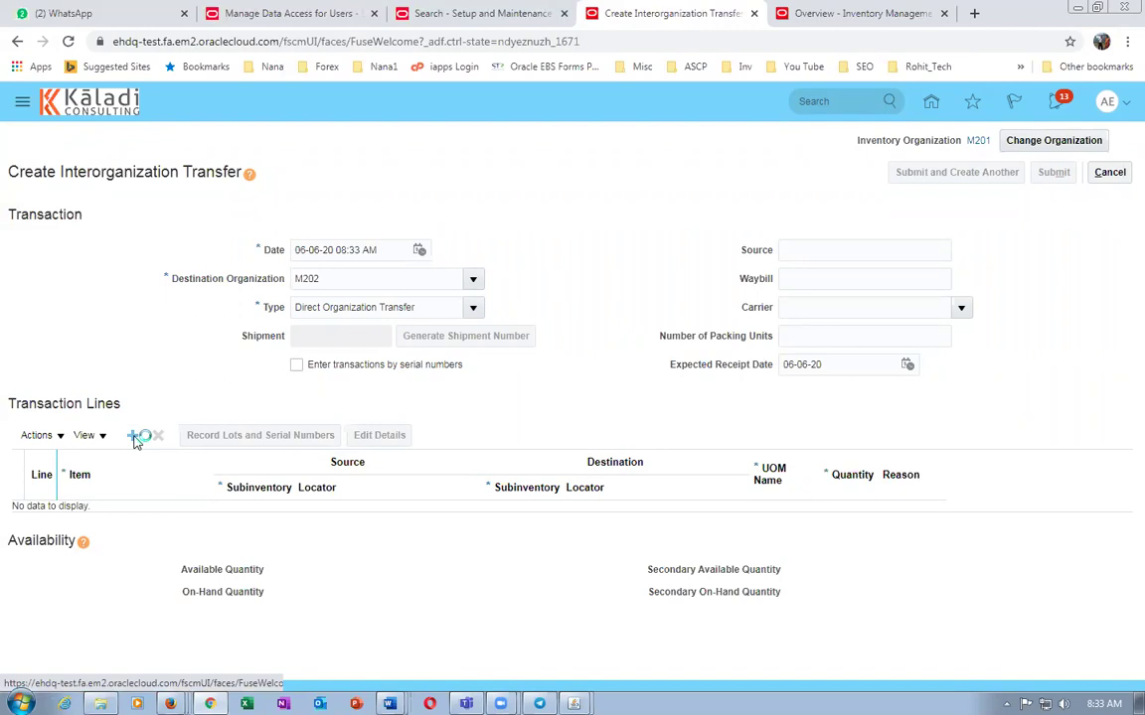
{"action": "left_click", "coordinate": [129, 517]}
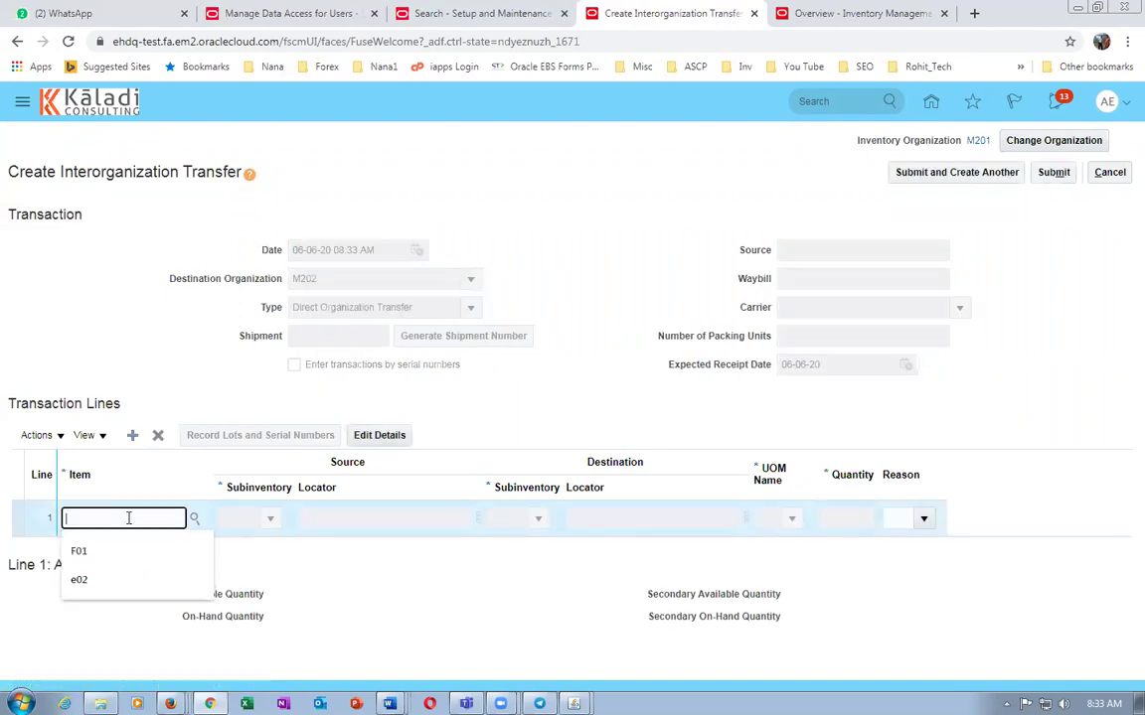
{"action": "type", "text": "m20_"}
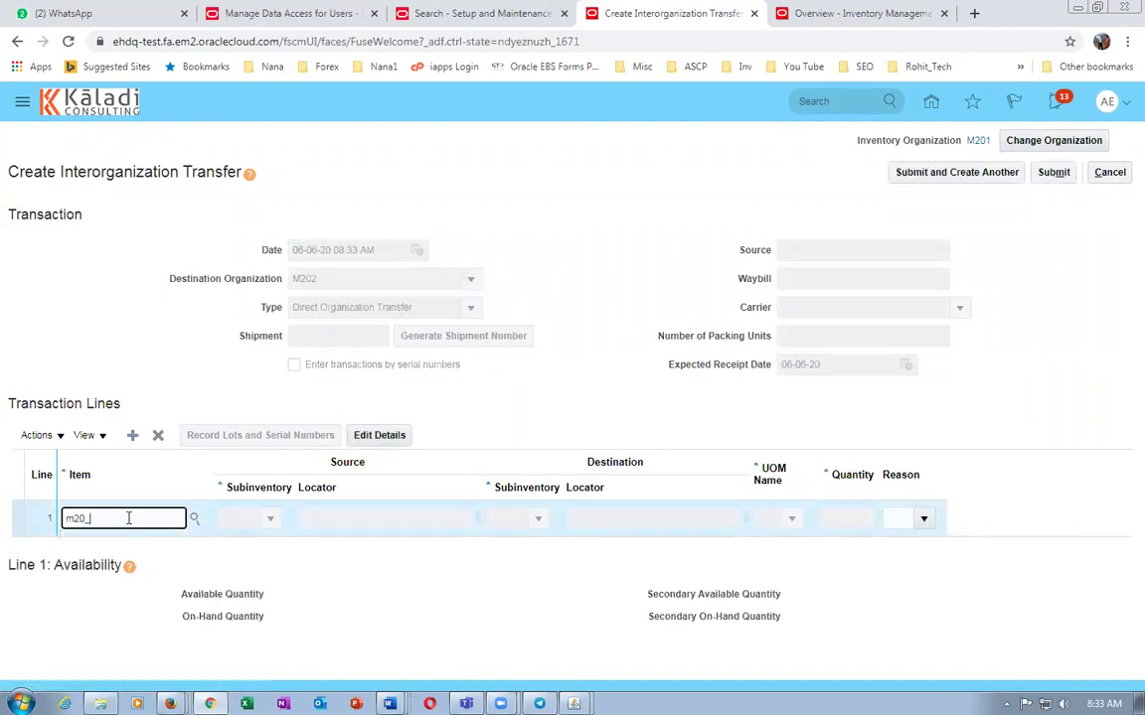
{"action": "type", "text": "cont"}
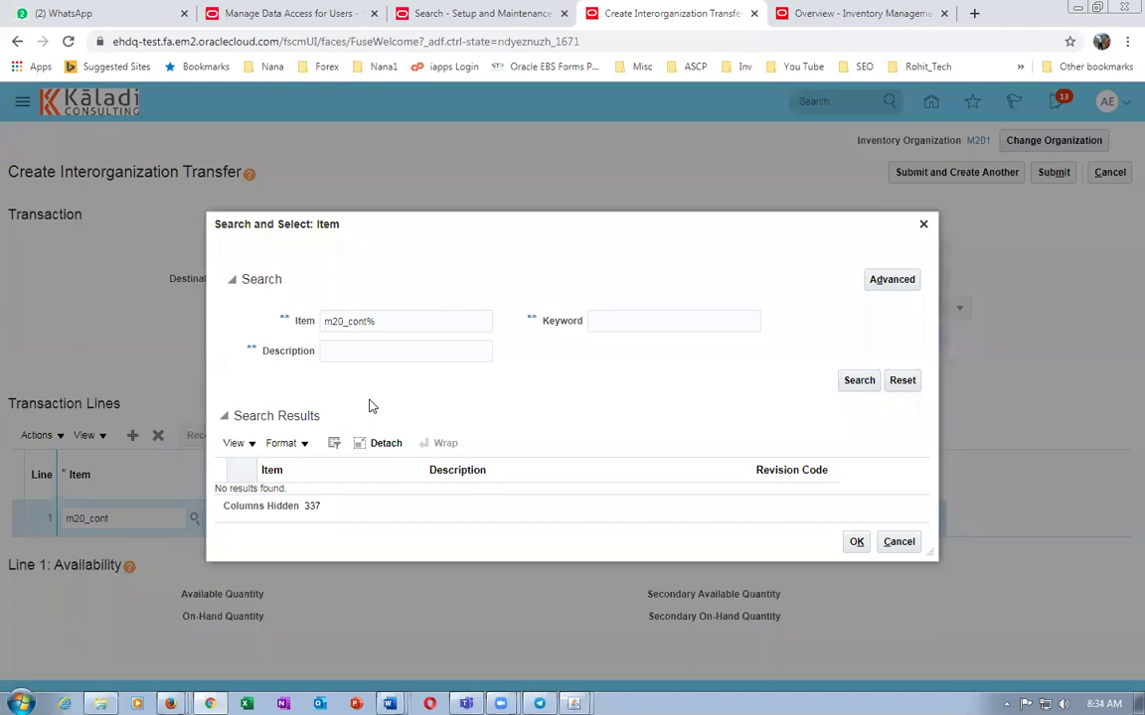
{"action": "left_click", "coordinate": [866, 388]}
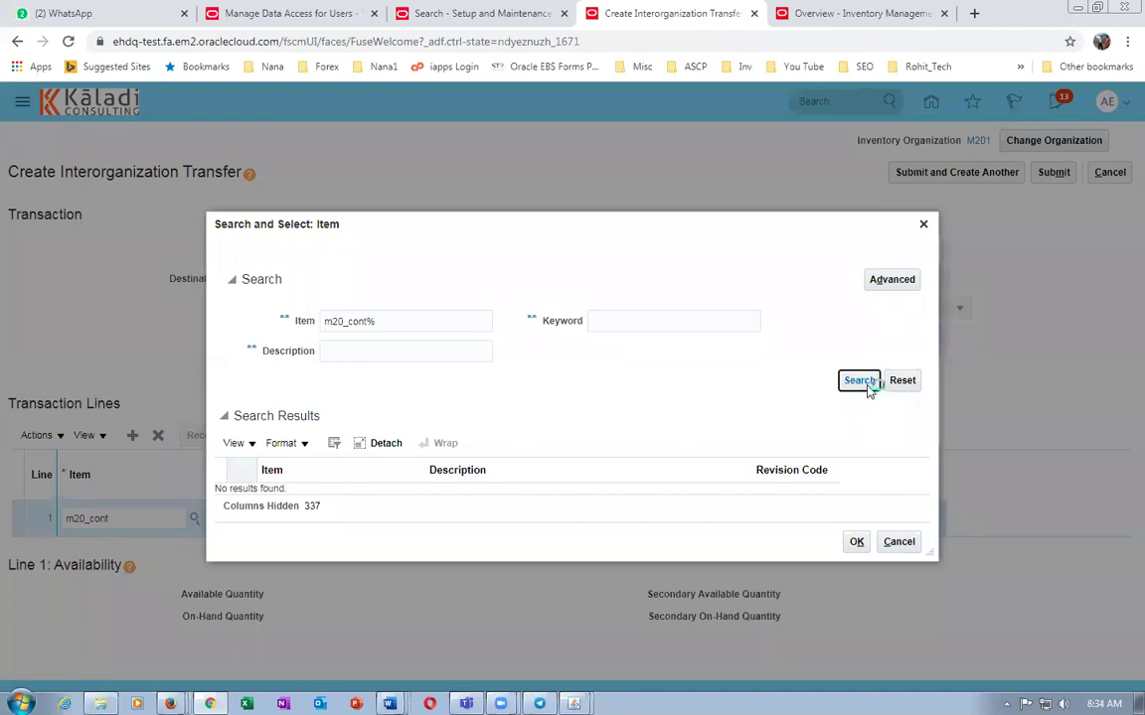
{"action": "left_click", "coordinate": [899, 543]}
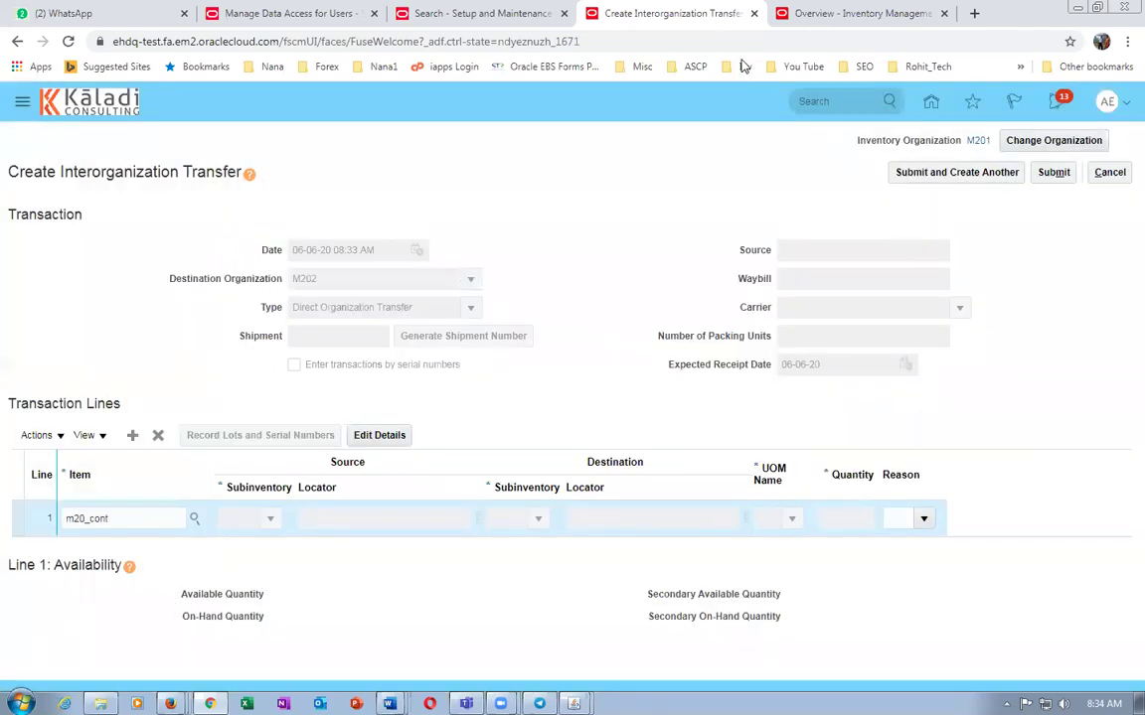
{"action": "left_click", "coordinate": [854, 22]}
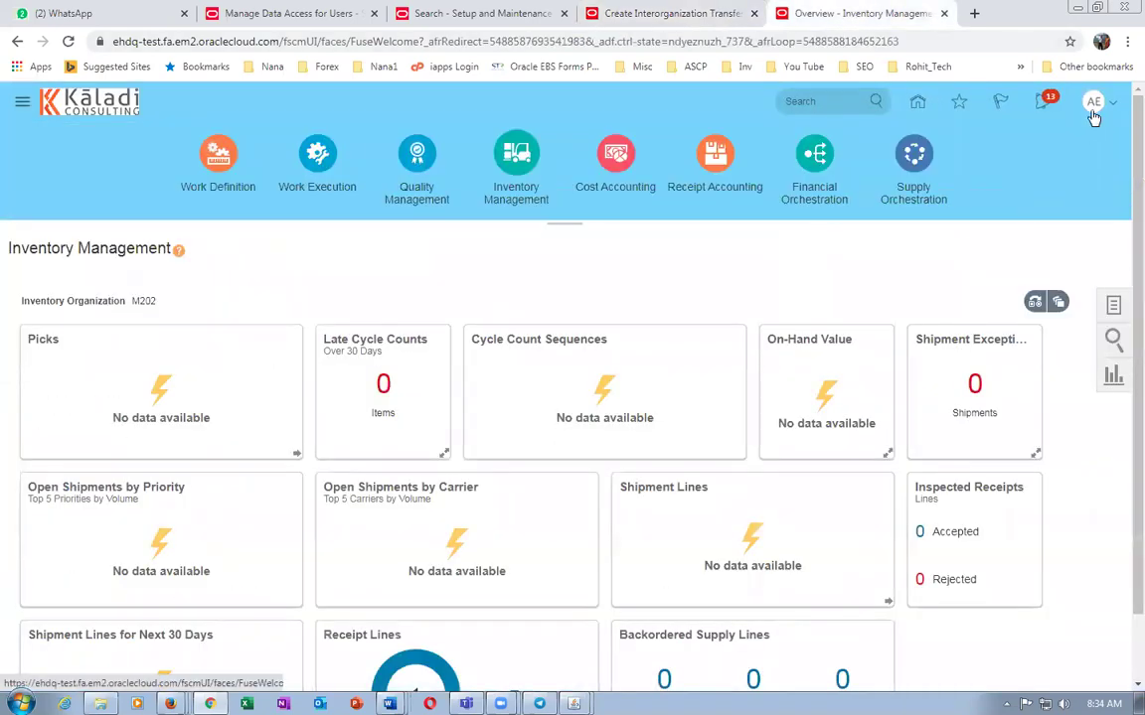
Step: In Setup and Maintenance, search 'man%inter%org%' and open Manage Interorganization Parameters
{"action": "left_click", "coordinate": [1093, 112]}
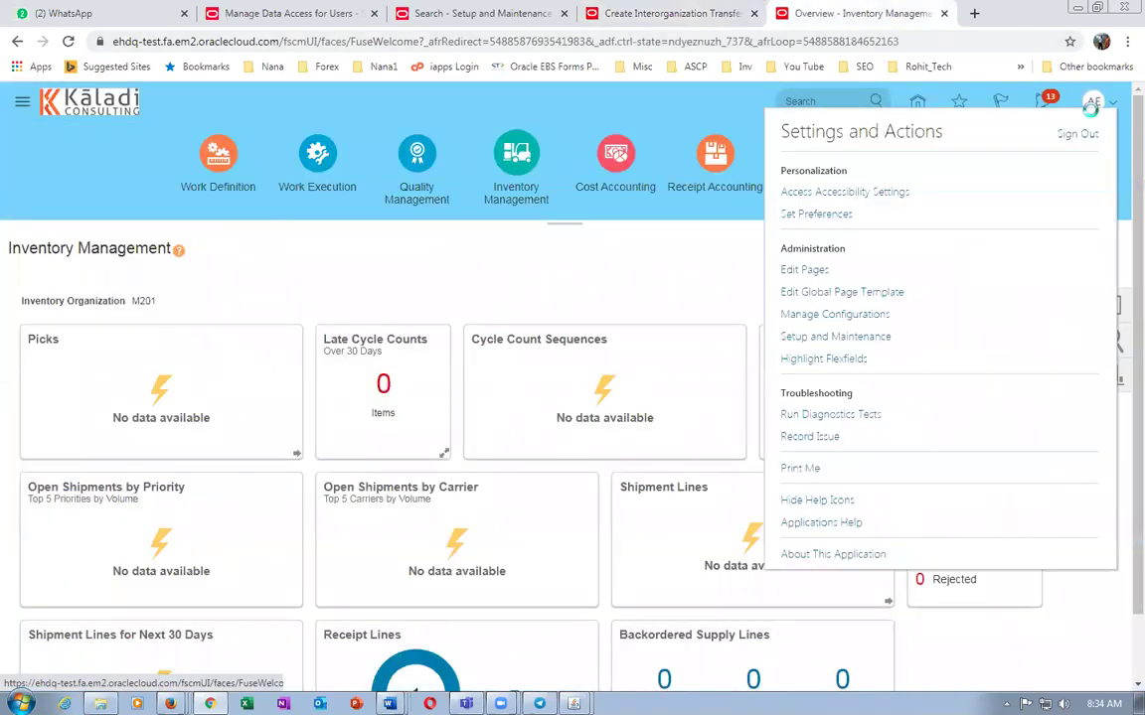
{"action": "left_click", "coordinate": [839, 338]}
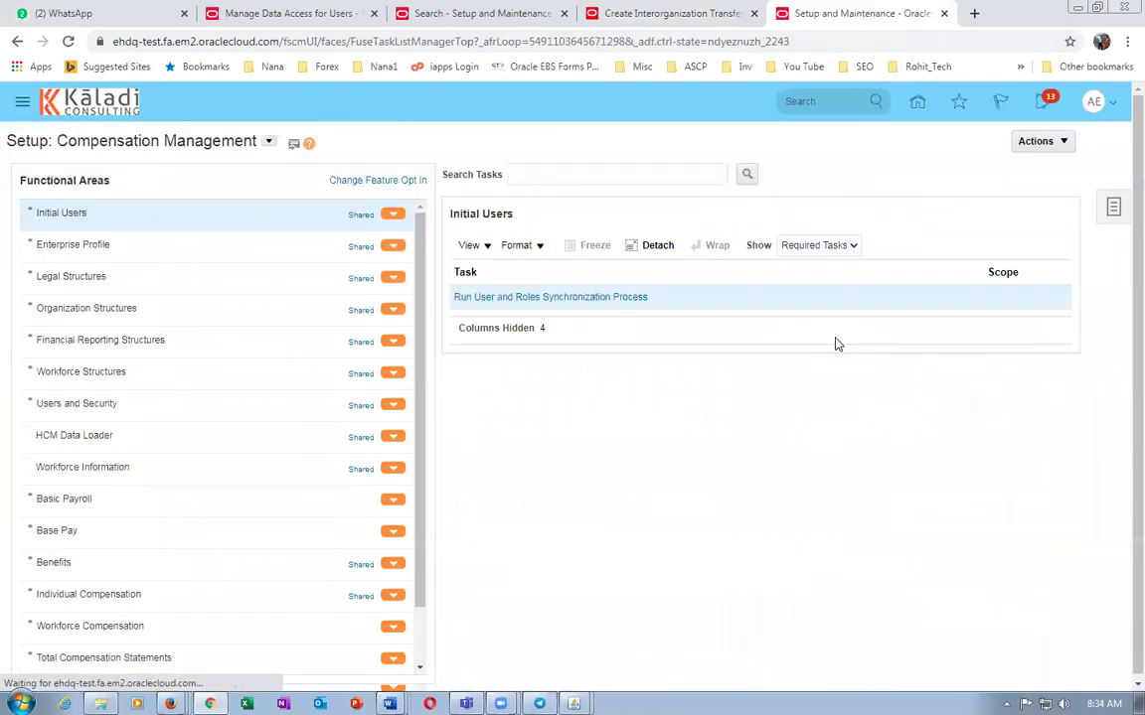
{"action": "left_click", "coordinate": [1111, 209]}
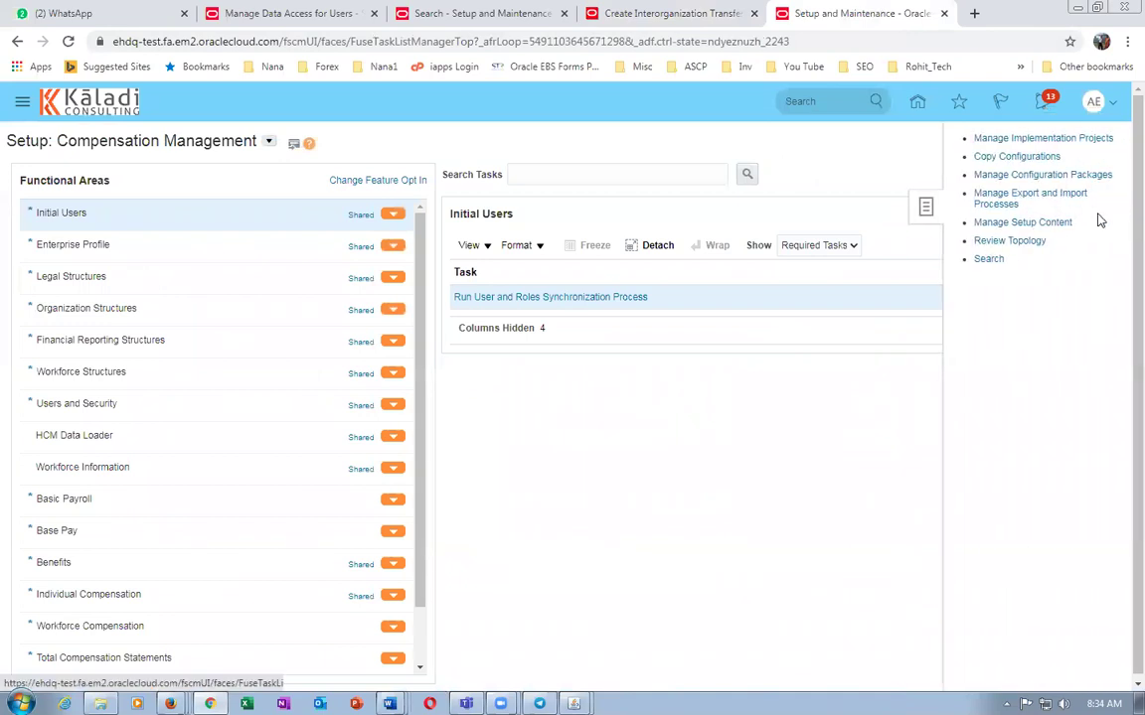
{"action": "left_click", "coordinate": [987, 257]}
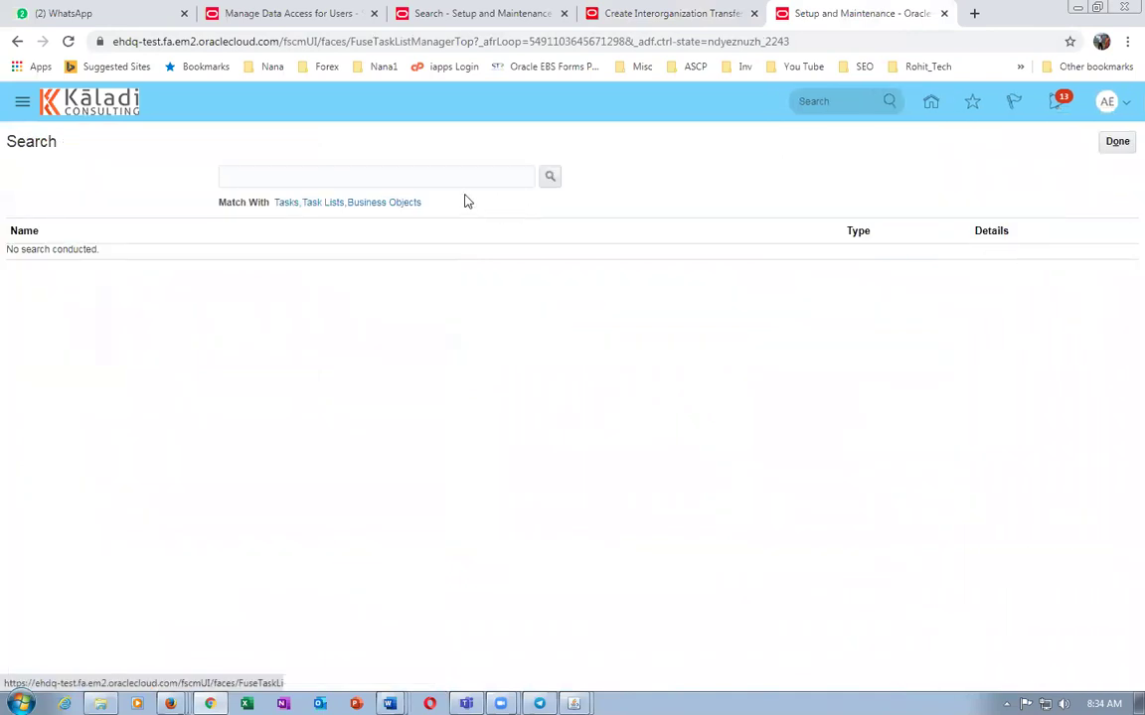
{"action": "left_click", "coordinate": [435, 173]}
{"action": "type", "text": "man%inter%org5para%"}
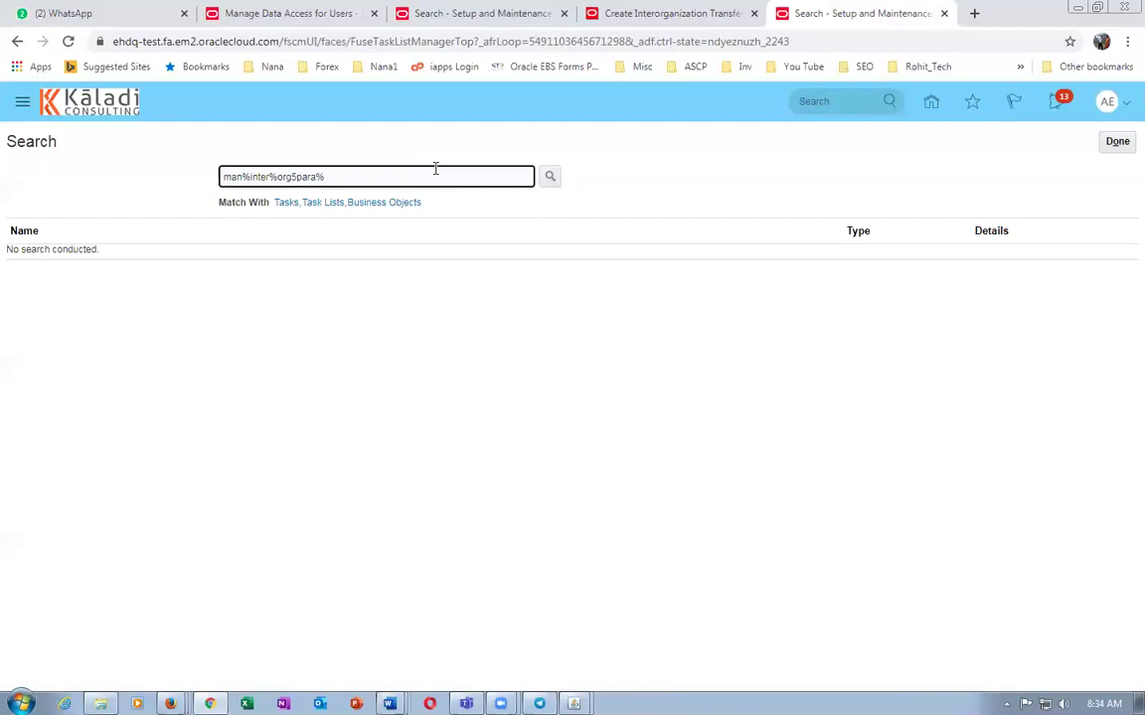
{"action": "key", "text": "Return"}
{"action": "left_click_drag", "start_coordinate": [296, 177], "coordinate": [289, 177]}
{"action": "type", "text": "%"}
{"action": "key", "text": "Return"}
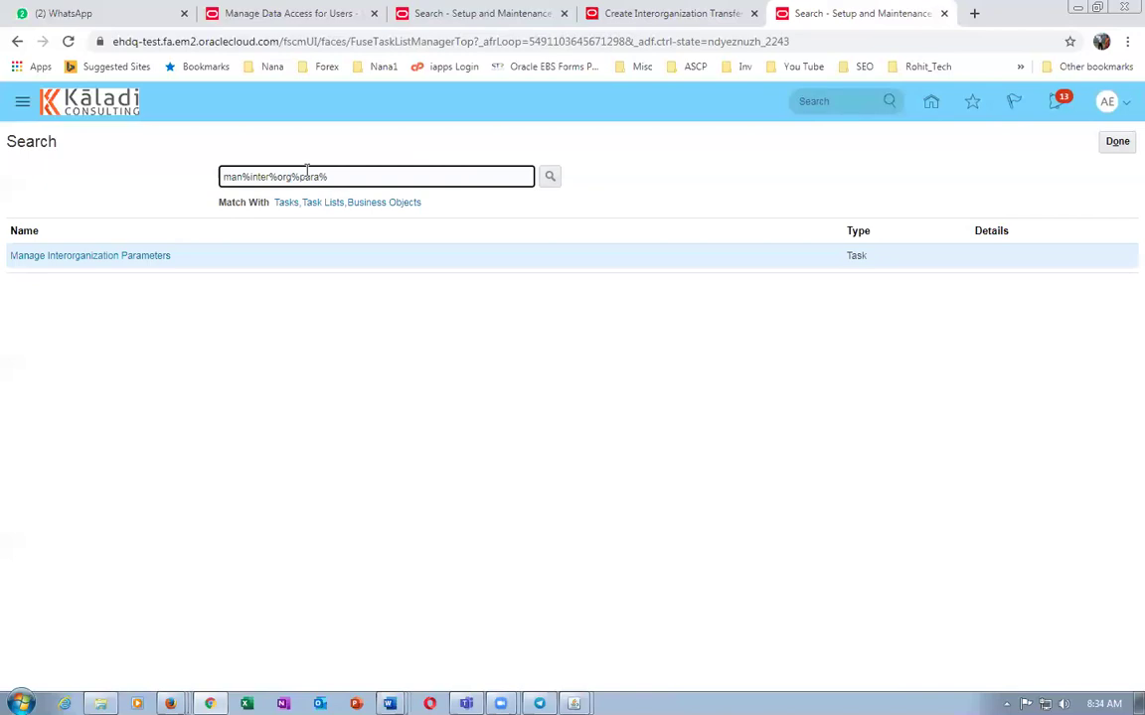
{"action": "left_click", "coordinate": [137, 256]}
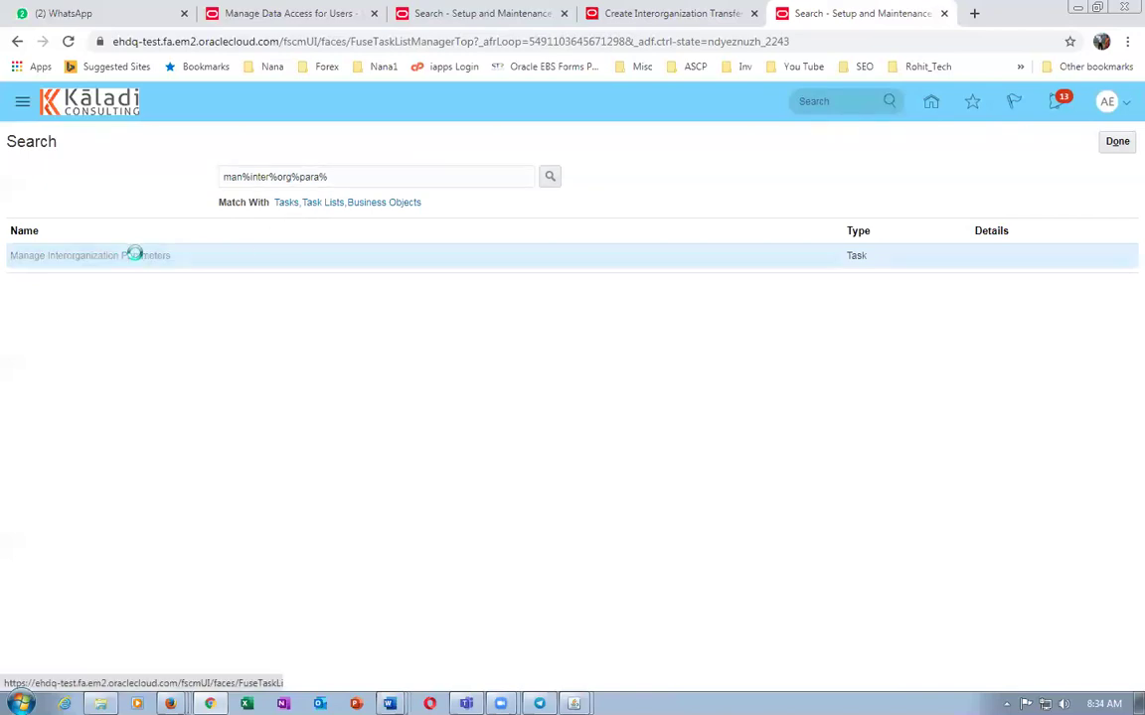
Step: Search interorganization parameters with From Organization M201
{"action": "left_click", "coordinate": [147, 244]}
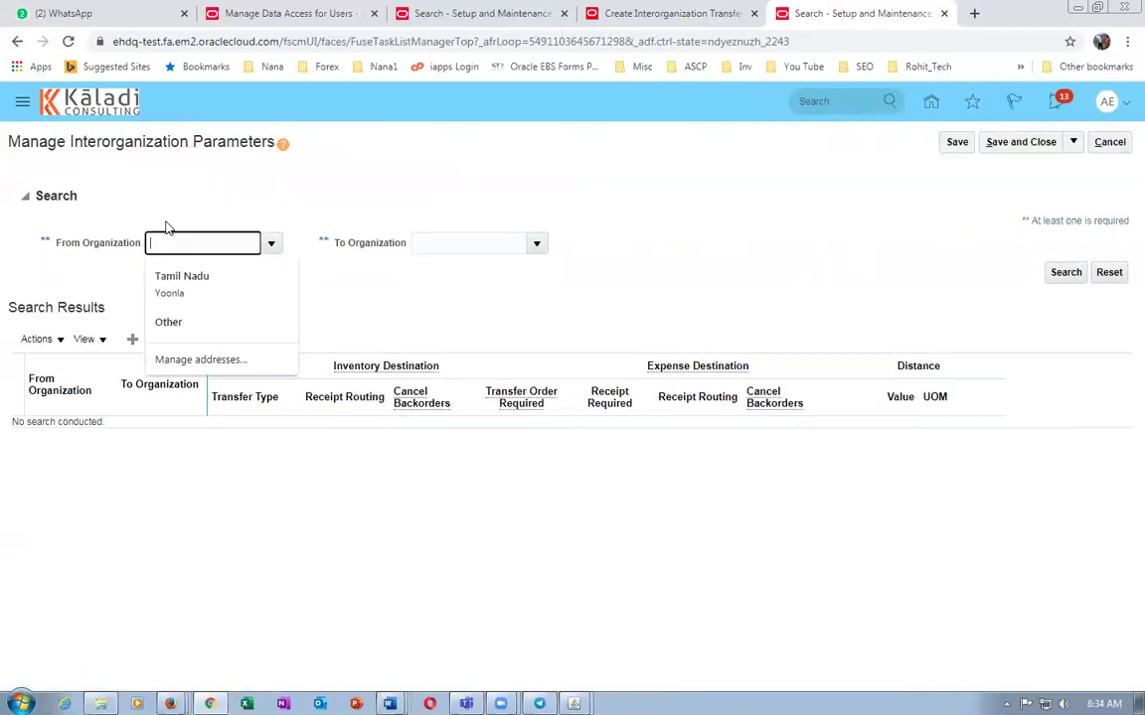
{"action": "type", "text": "M201"}
{"action": "key", "text": "Tab"}
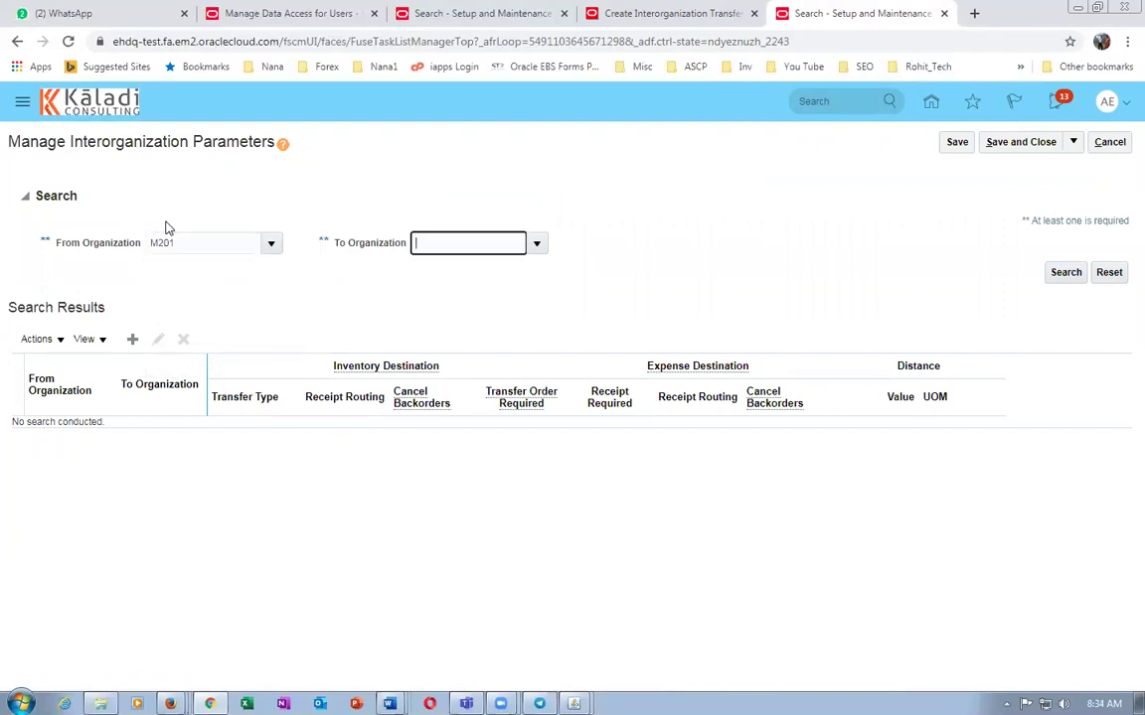
{"action": "left_click", "coordinate": [1062, 275]}
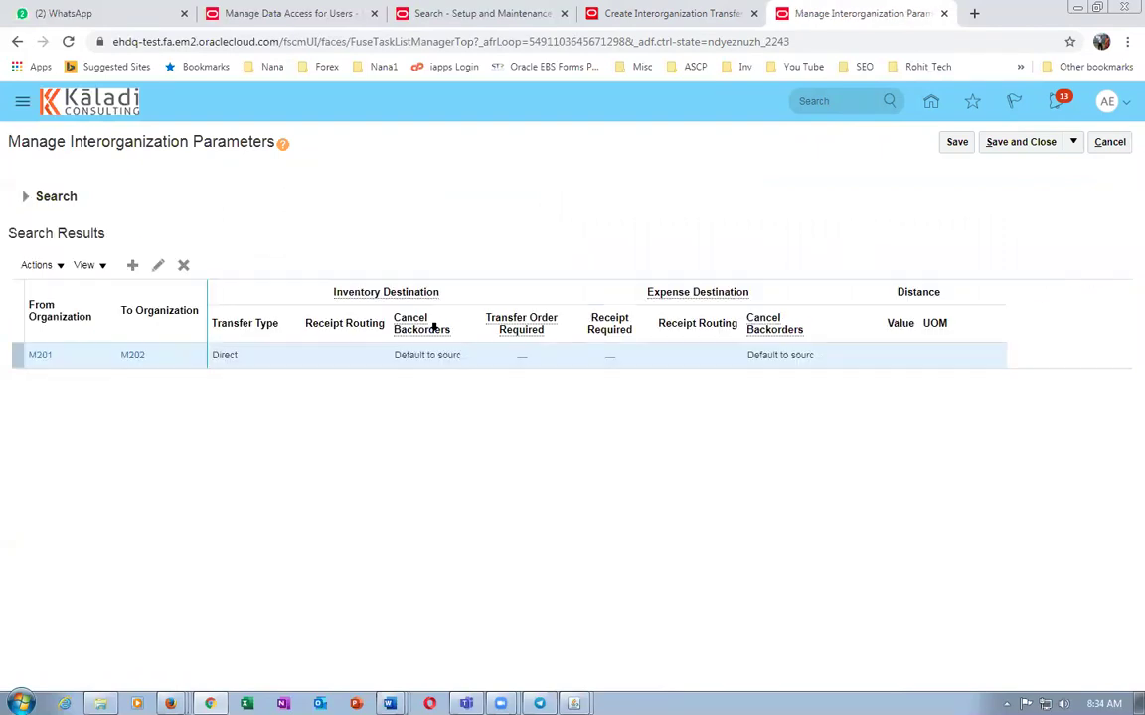
Step: Edit the M201-to-M202 row to transfer type In transit with Standard receipt routing, then save and close
{"action": "left_click", "coordinate": [18, 355]}
{"action": "left_click", "coordinate": [157, 266]}
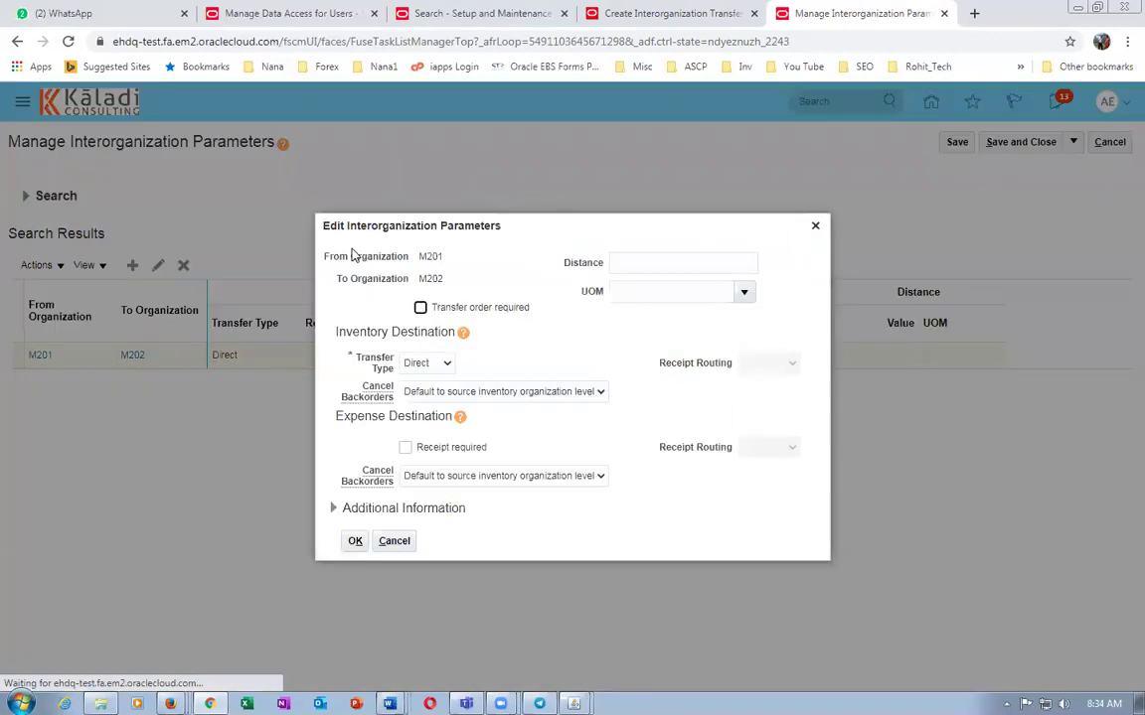
{"action": "left_click", "coordinate": [437, 366]}
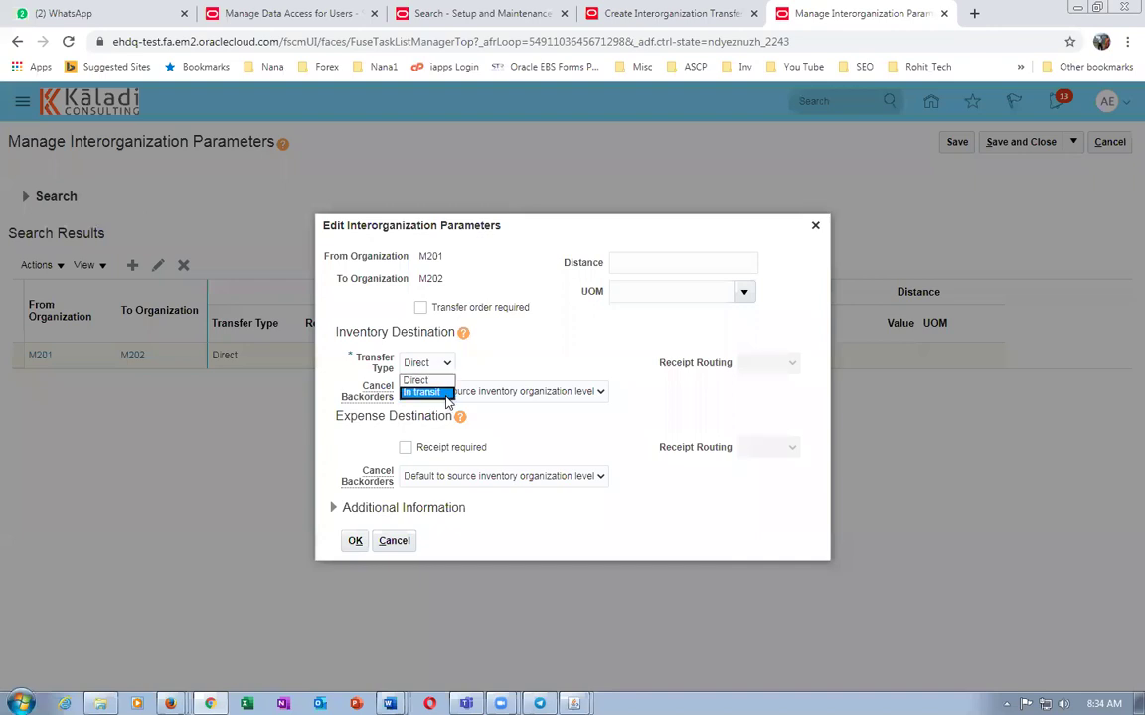
{"action": "left_click", "coordinate": [444, 394]}
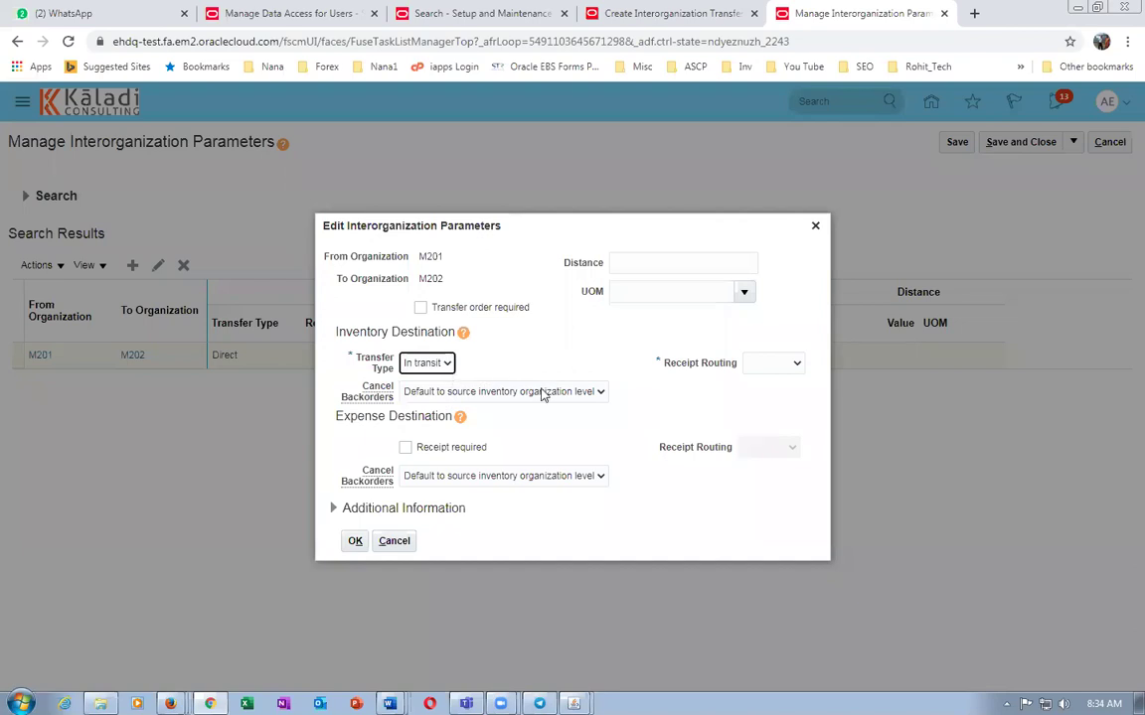
{"action": "left_click", "coordinate": [773, 364]}
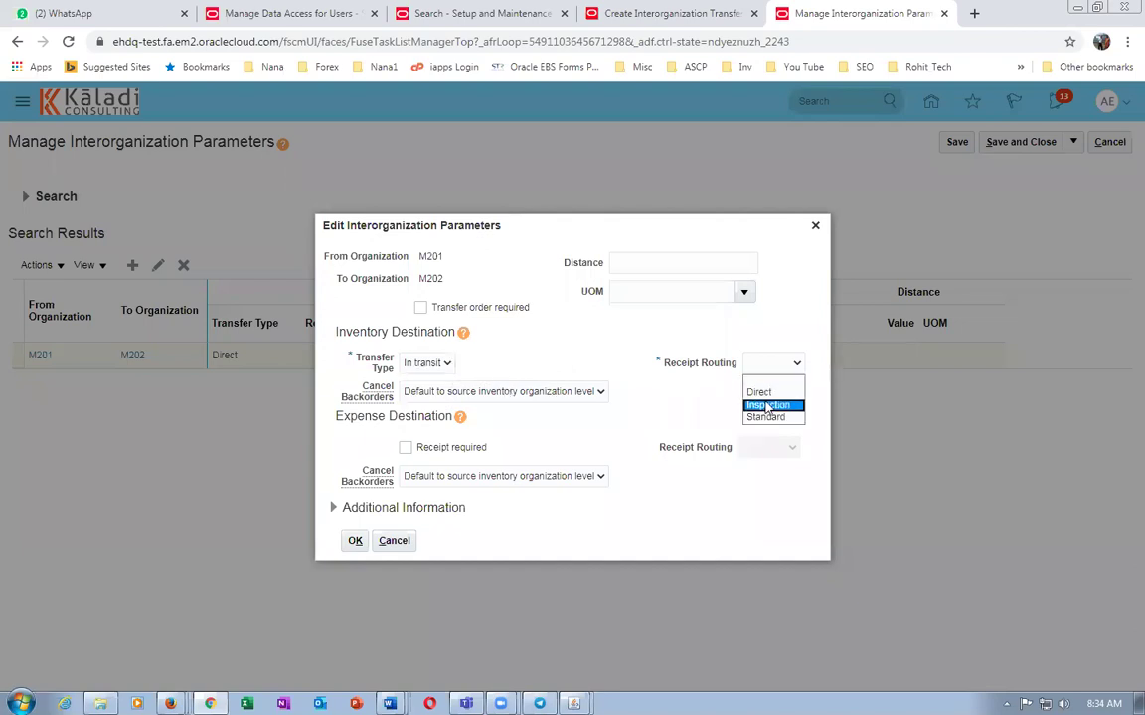
{"action": "left_click", "coordinate": [763, 415]}
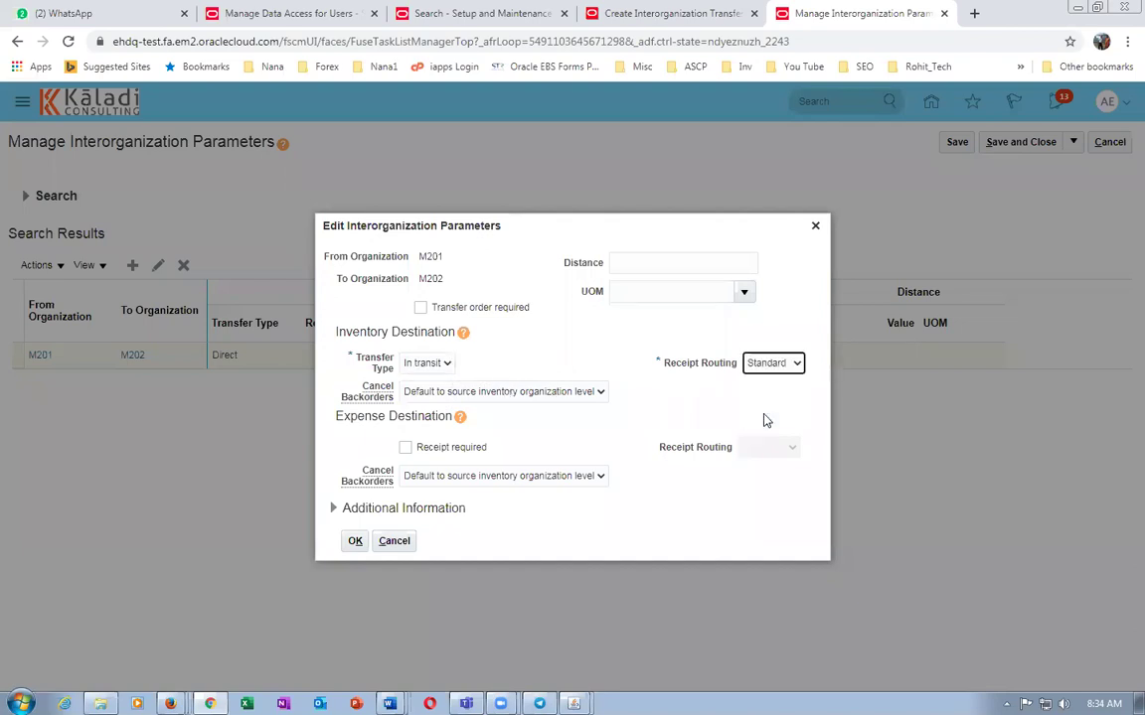
{"action": "left_click", "coordinate": [354, 543]}
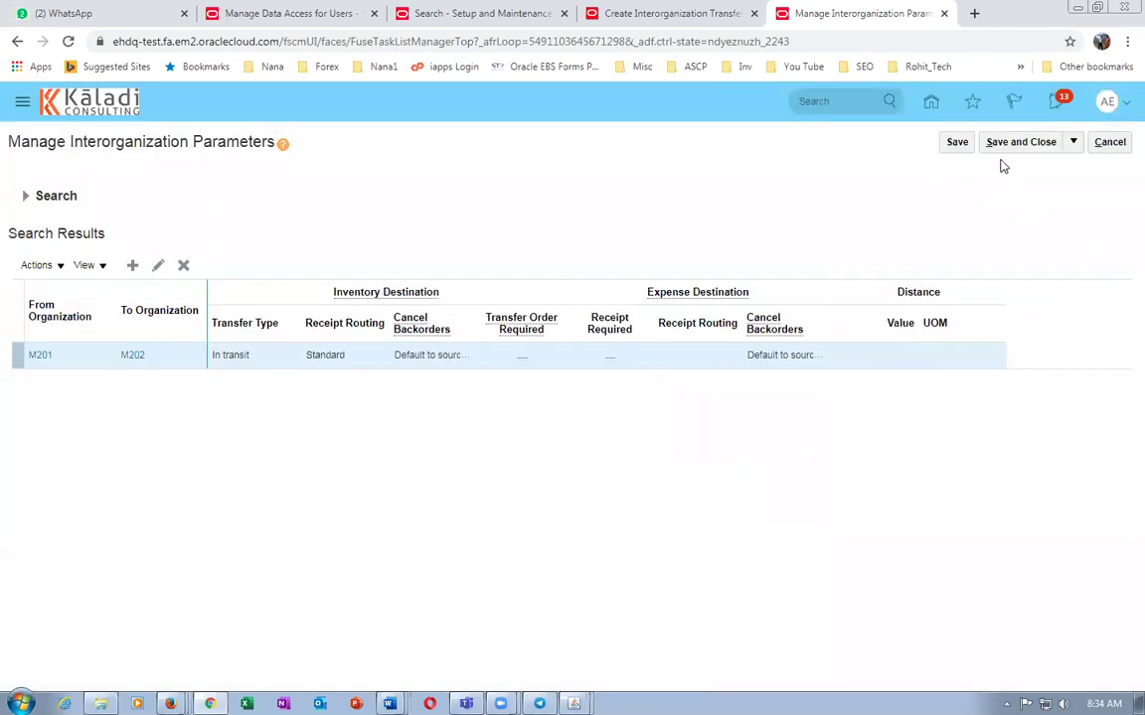
{"action": "left_click", "coordinate": [1024, 142]}
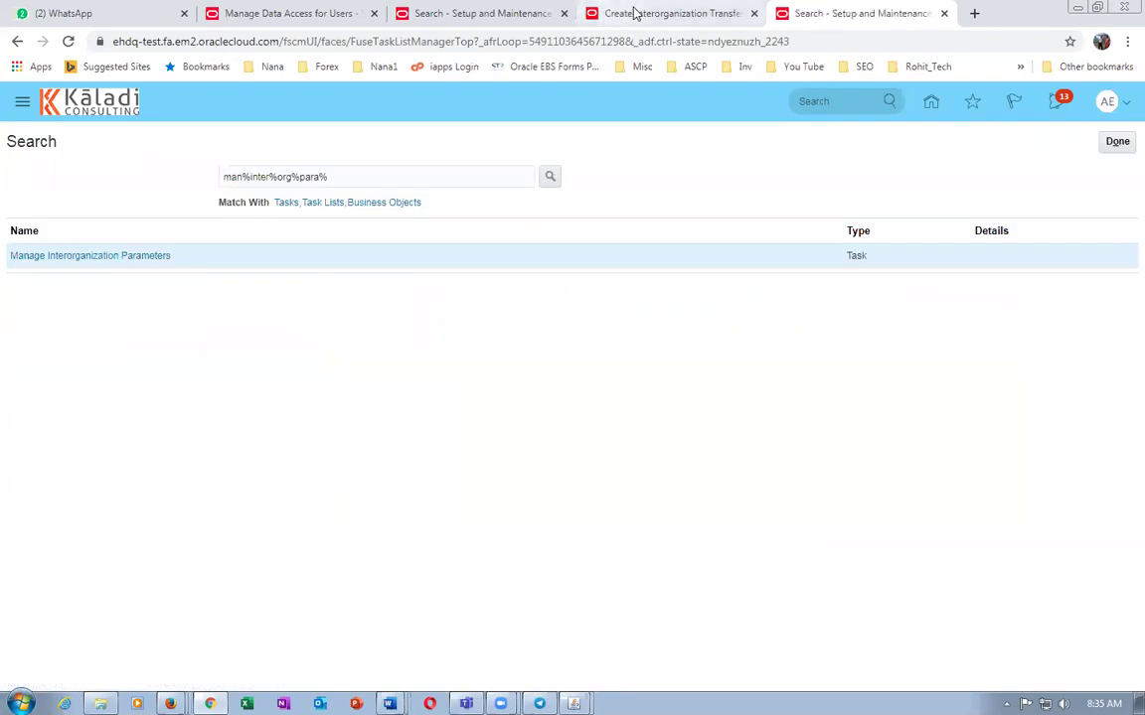
Step: Search items matching m20_cont on transfer line 1, then close the search without choosing
{"action": "left_click", "coordinate": [636, 13]}
{"action": "left_click", "coordinate": [129, 519]}
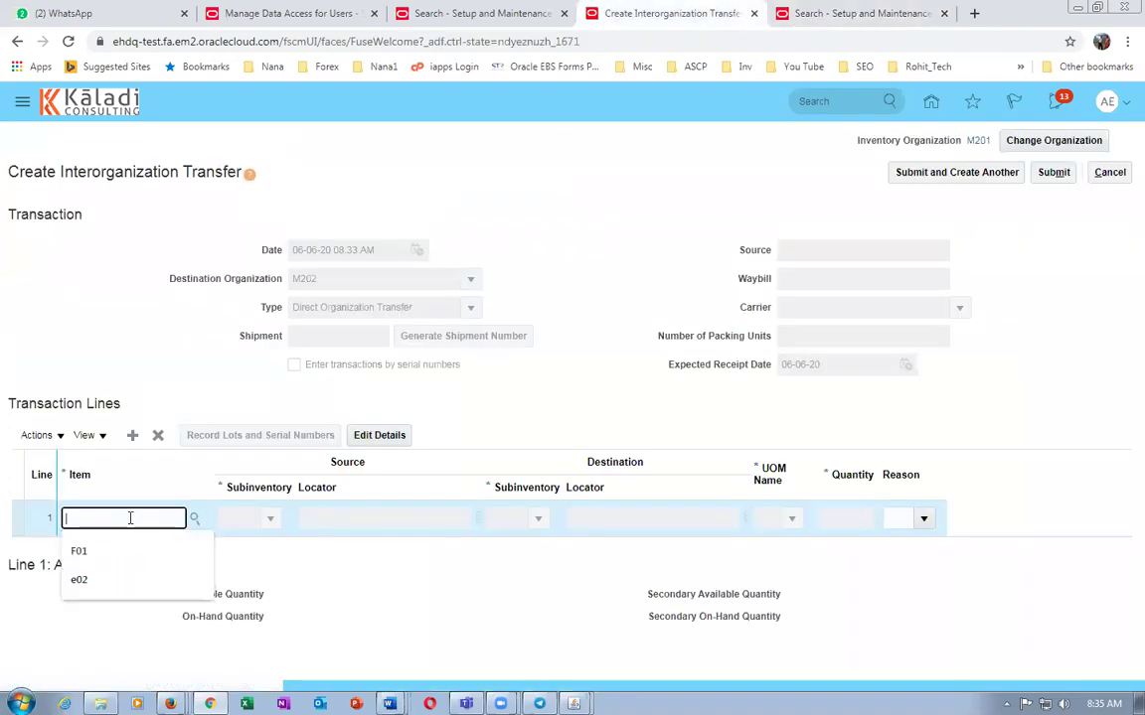
{"action": "type", "text": "m20_"}
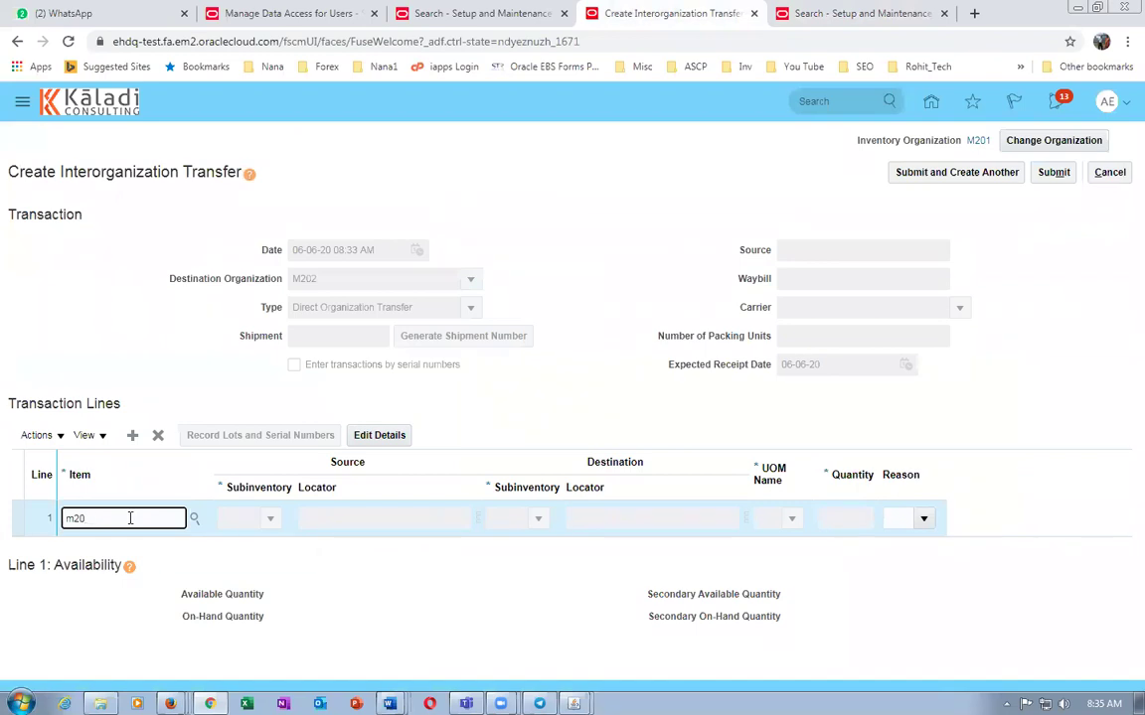
{"action": "type", "text": "cont"}
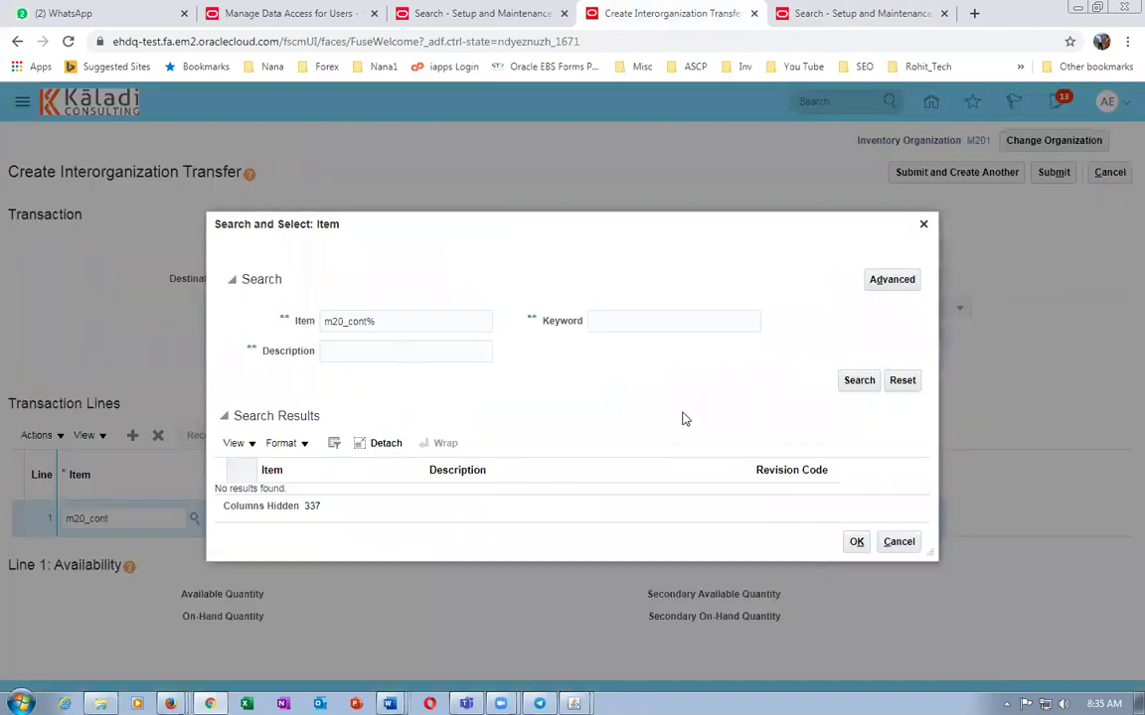
{"action": "left_click", "coordinate": [855, 383]}
{"action": "left_click", "coordinate": [897, 542]}
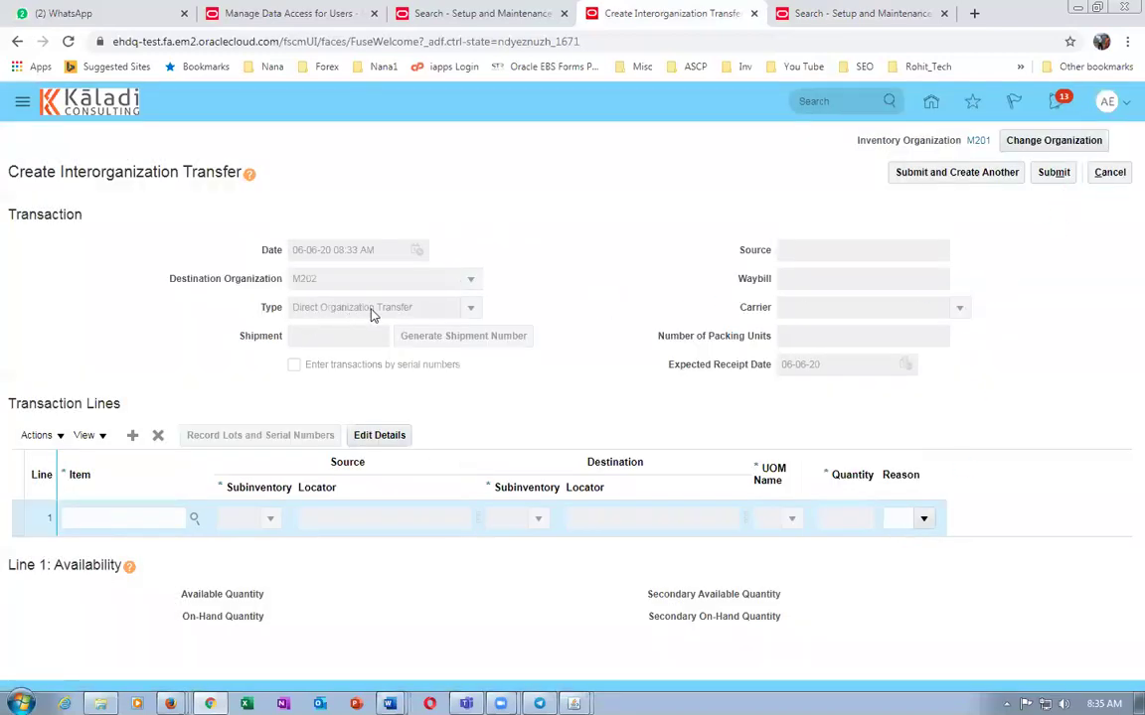
Step: Cancel the unsaved interorganization transfer, confirm discarding it, and show the inventory tasks
{"action": "left_click", "coordinate": [1110, 173]}
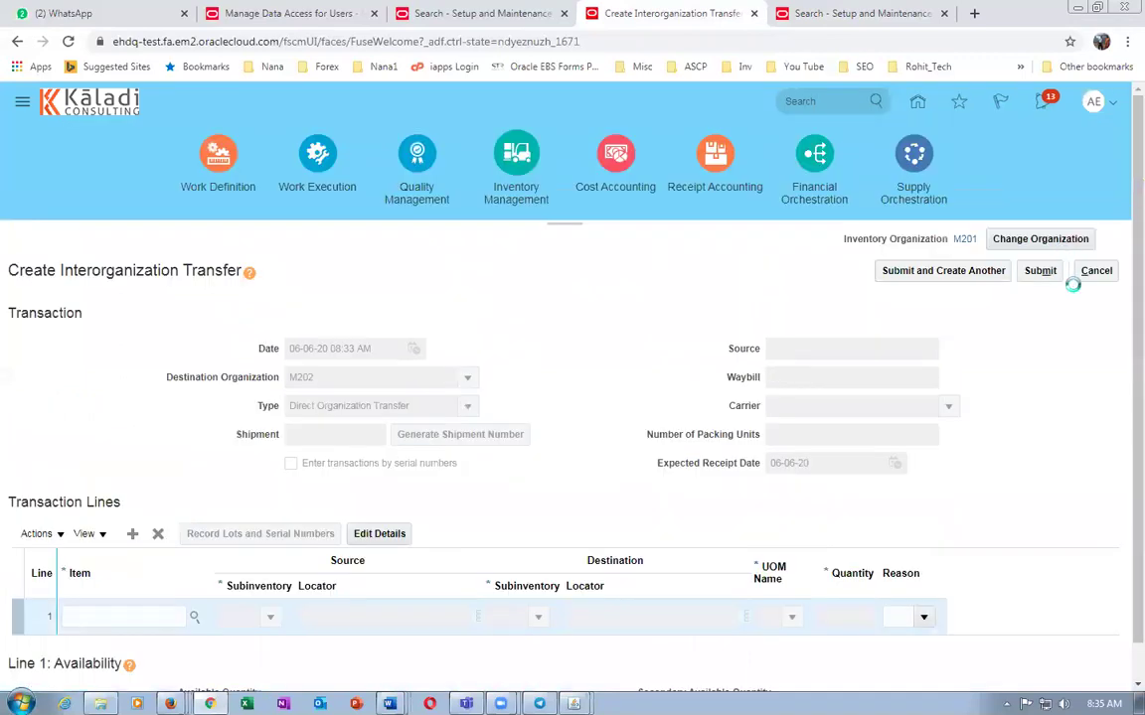
{"action": "left_click", "coordinate": [1093, 278]}
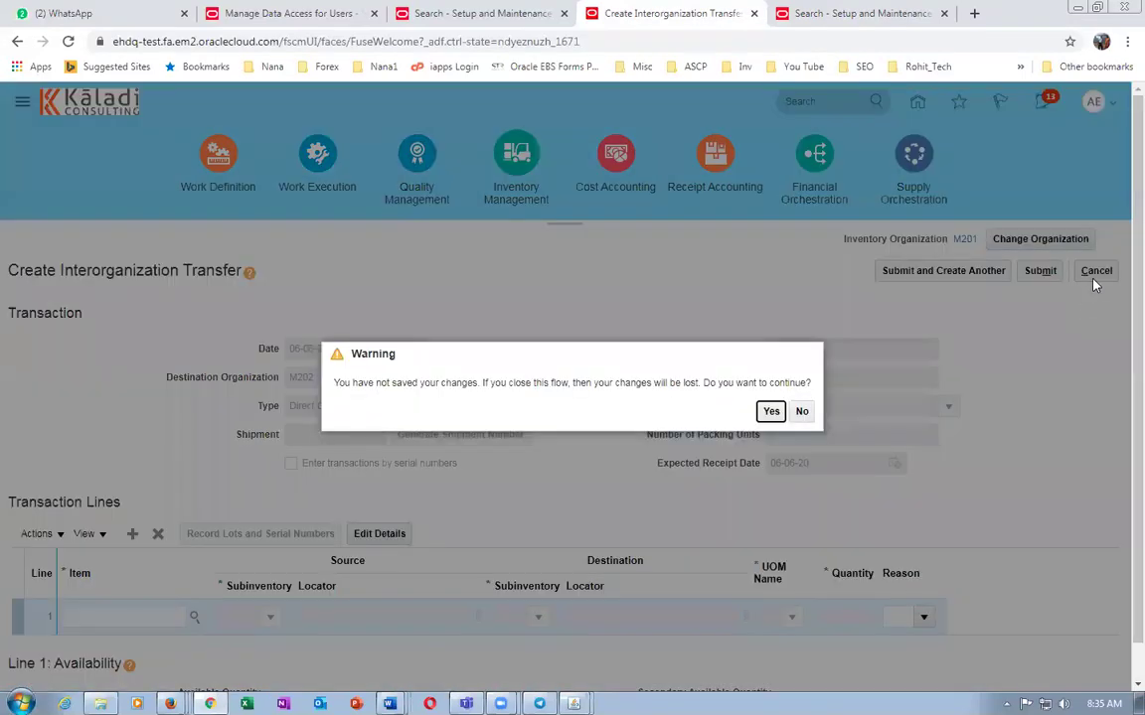
{"action": "left_click", "coordinate": [771, 411]}
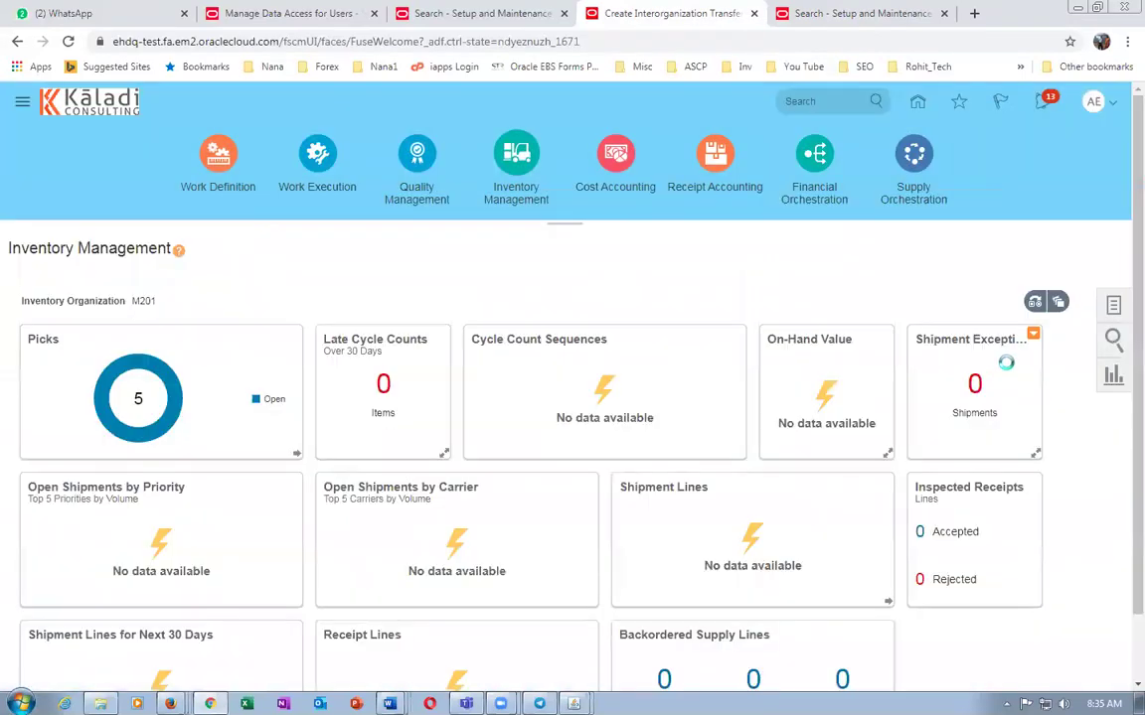
{"action": "left_click", "coordinate": [1110, 310]}
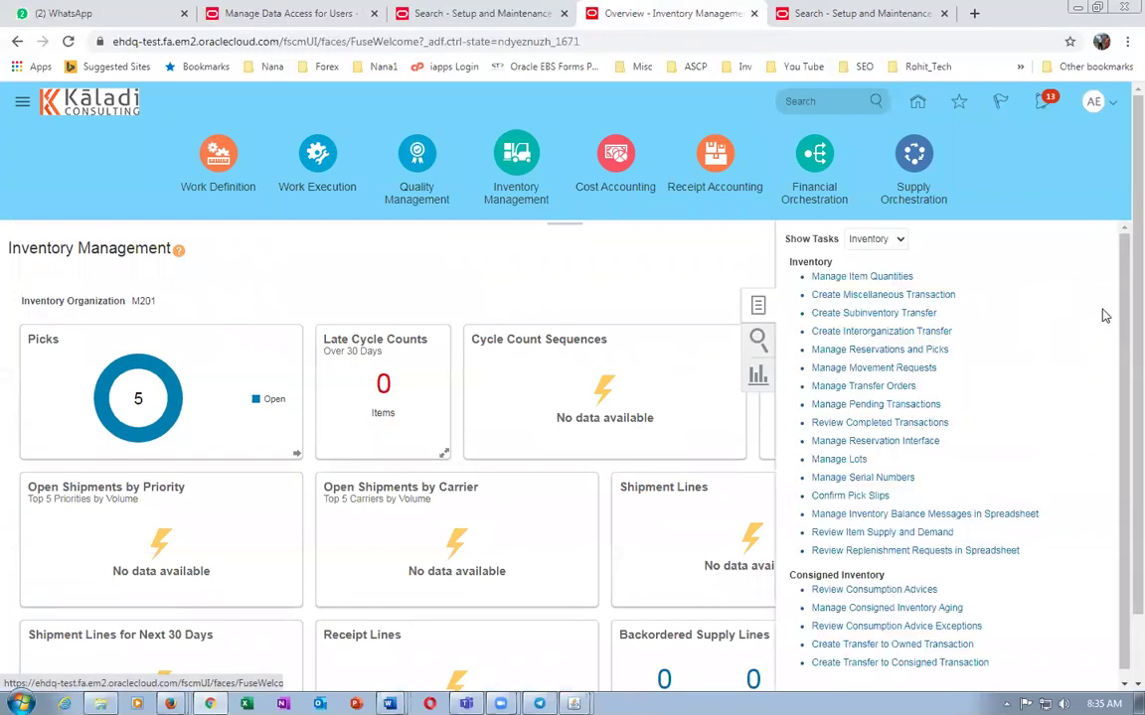
Step: Start a new interorganization transfer to M202 with a generated shipment number
{"action": "left_click", "coordinate": [875, 332]}
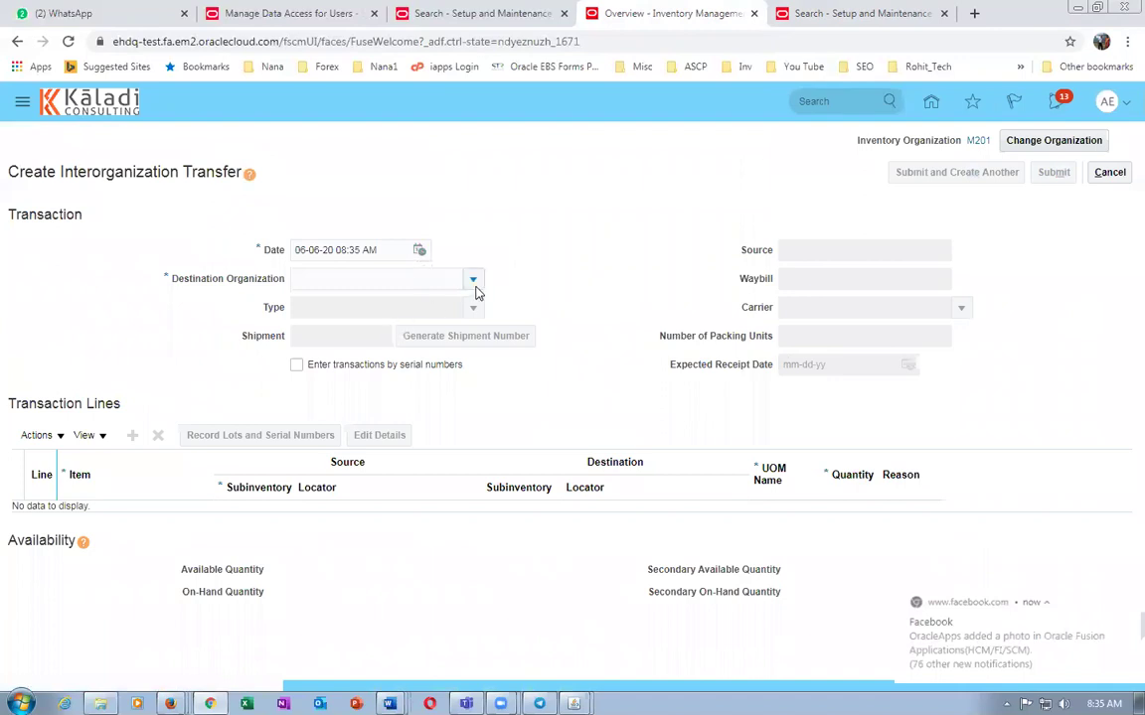
{"action": "left_click", "coordinate": [473, 281]}
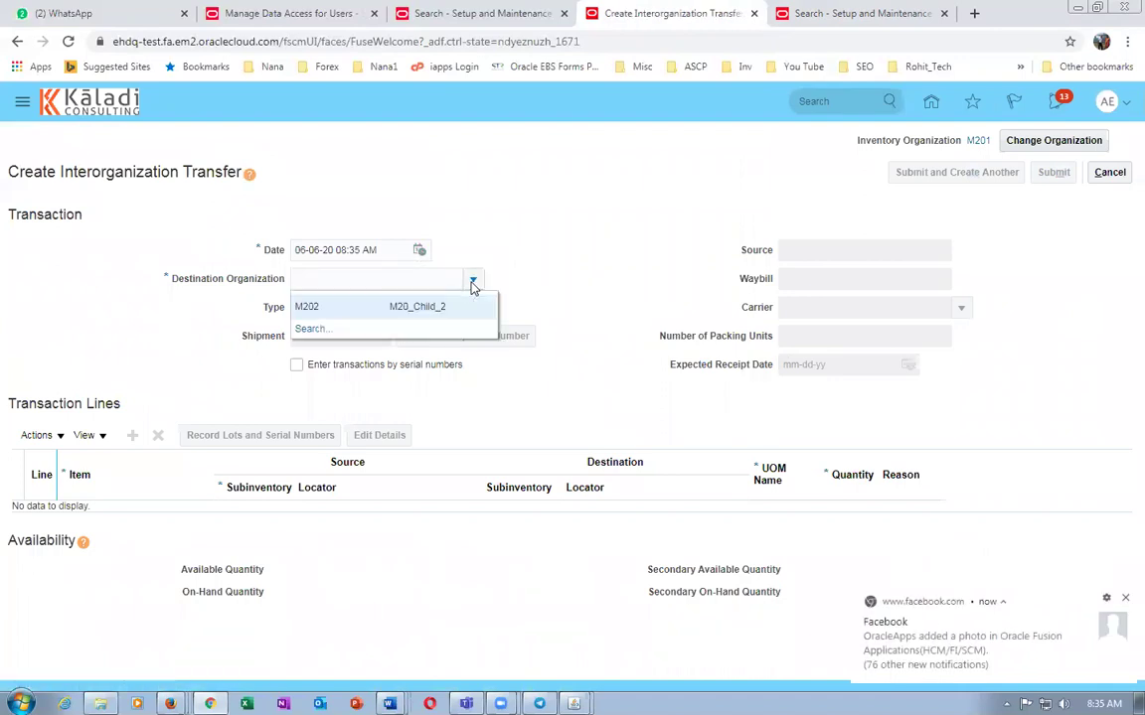
{"action": "left_click", "coordinate": [427, 316]}
{"action": "left_click", "coordinate": [366, 337]}
{"action": "left_click", "coordinate": [377, 434]}
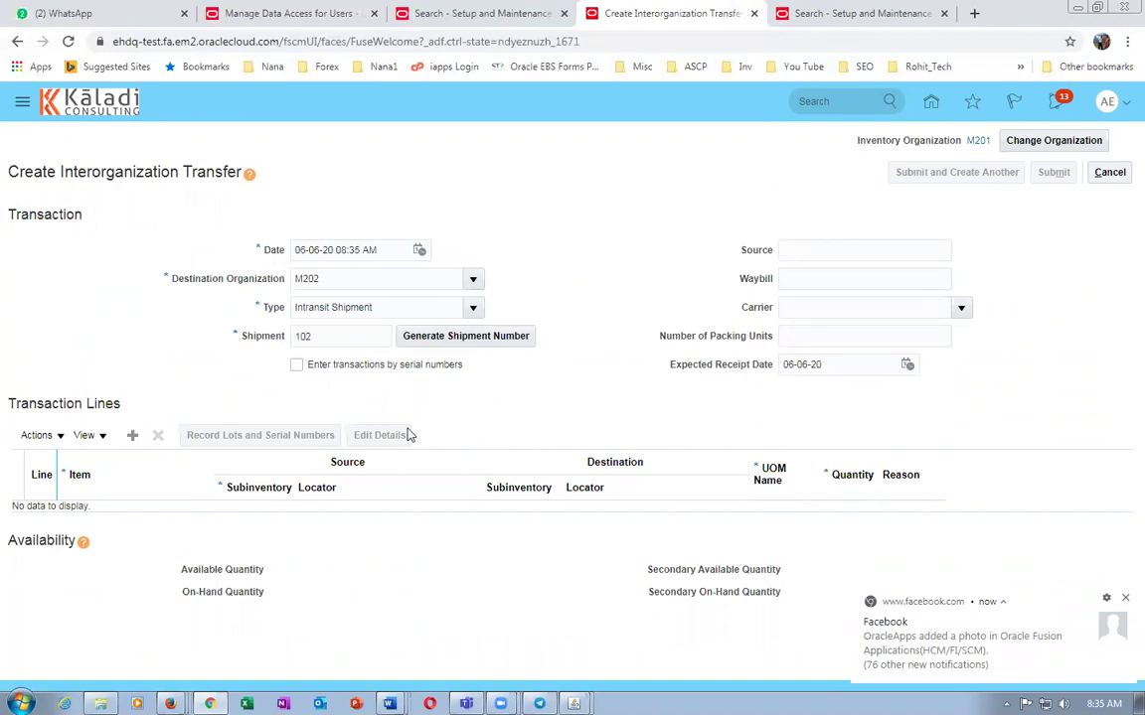
Step: Add a line of 100 m20_control_mismatch from m201_sub1, accept the stock warning, and submit
{"action": "left_click", "coordinate": [132, 435]}
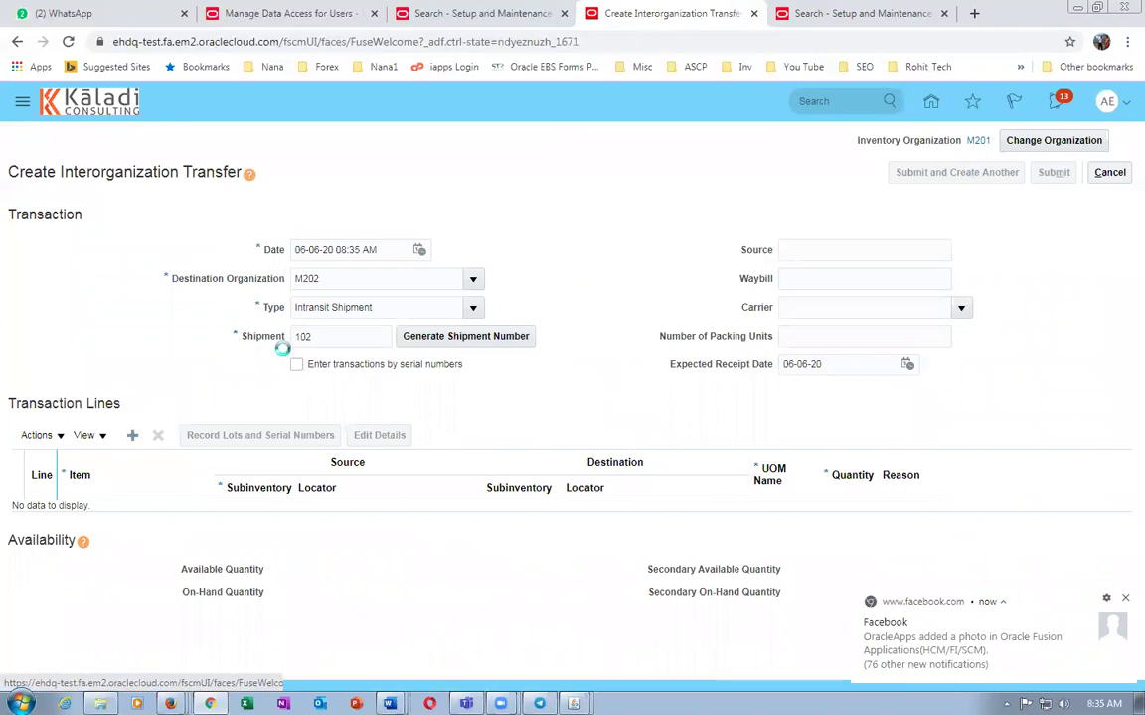
{"action": "left_click", "coordinate": [139, 519]}
{"action": "type", "text": "m"}
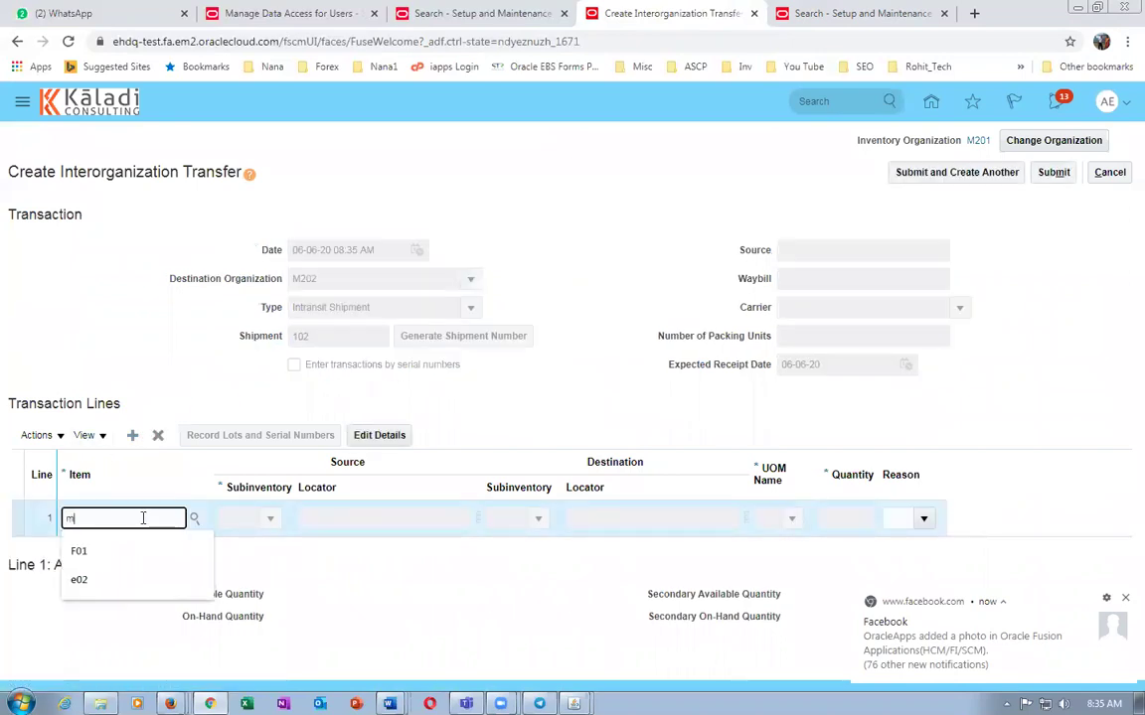
{"action": "type", "text": "20_cont"}
{"action": "key", "text": "Tab"}
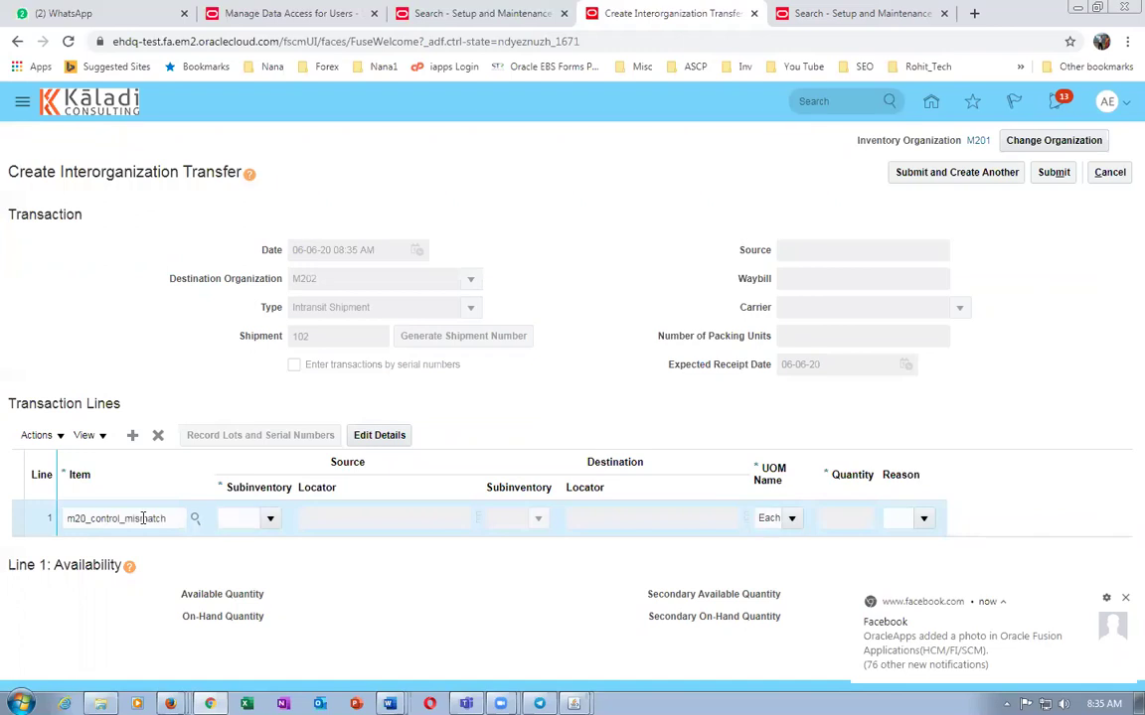
{"action": "left_click", "coordinate": [270, 518]}
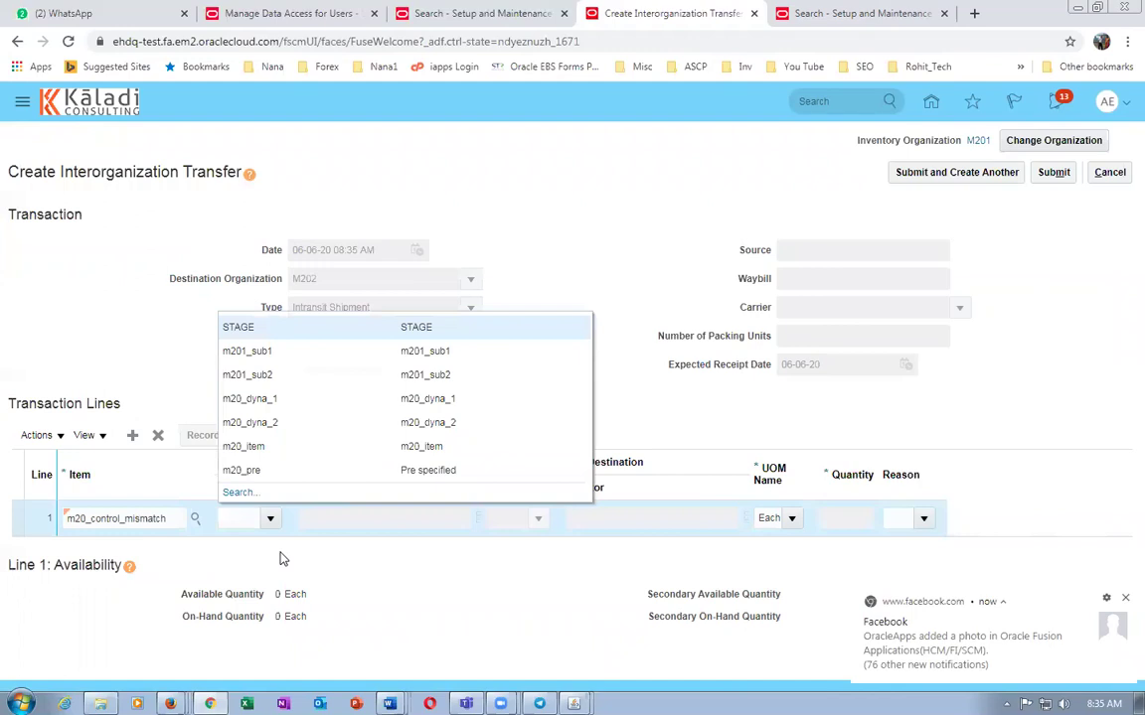
{"action": "key", "text": "Escape"}
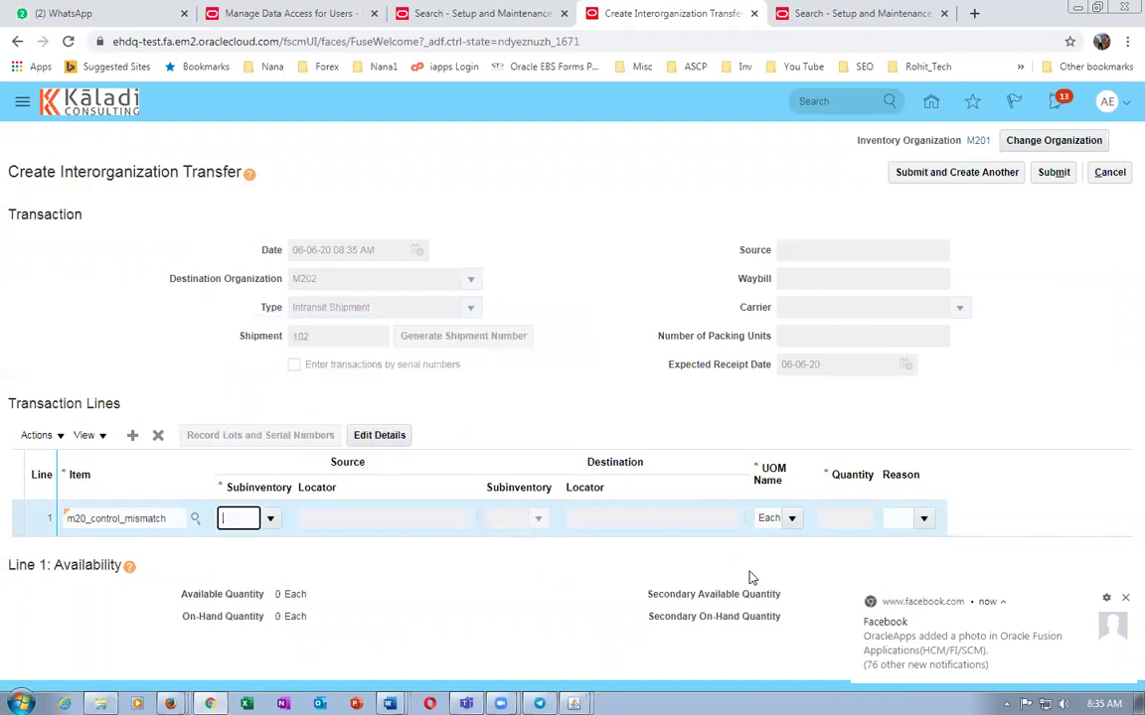
{"action": "type", "text": "m201_sub1"}
{"action": "left_click", "coordinate": [824, 523]}
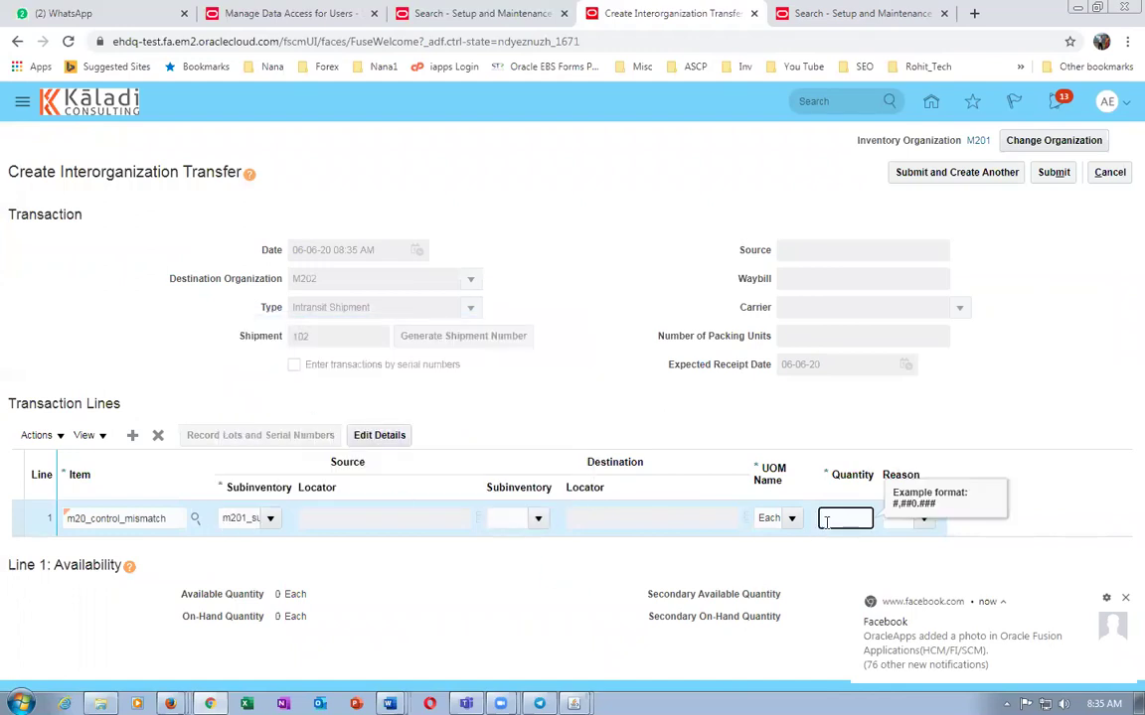
{"action": "type", "text": "100"}
{"action": "key", "text": "Tab"}
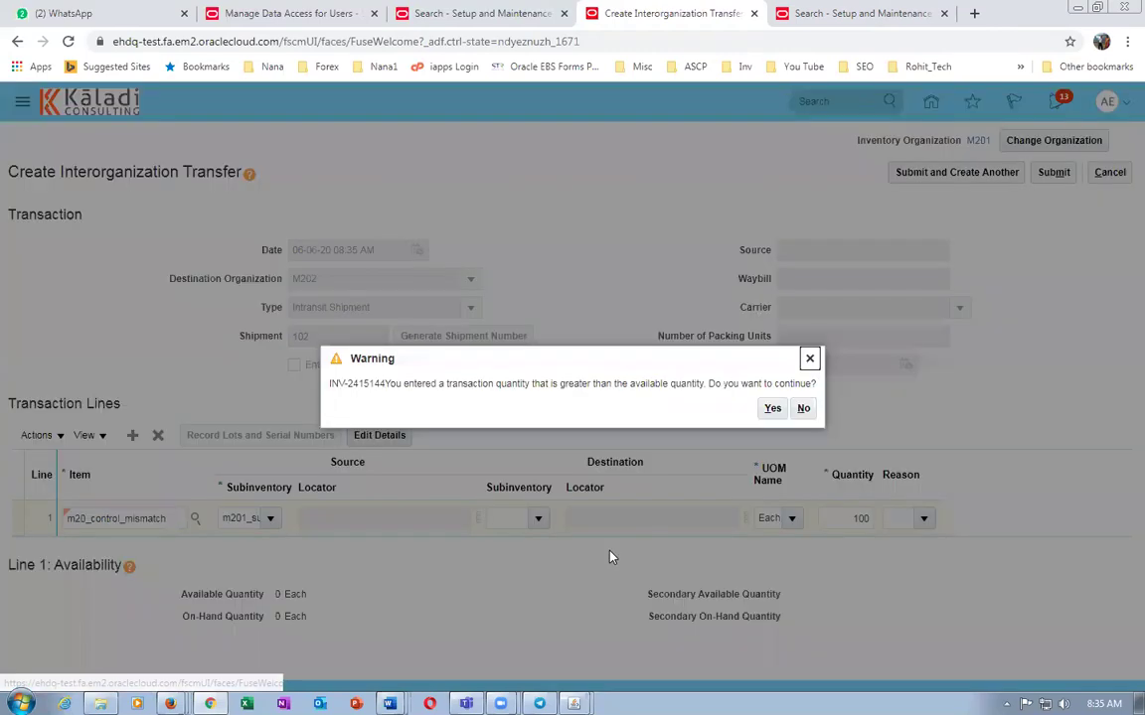
{"action": "left_click", "coordinate": [772, 409]}
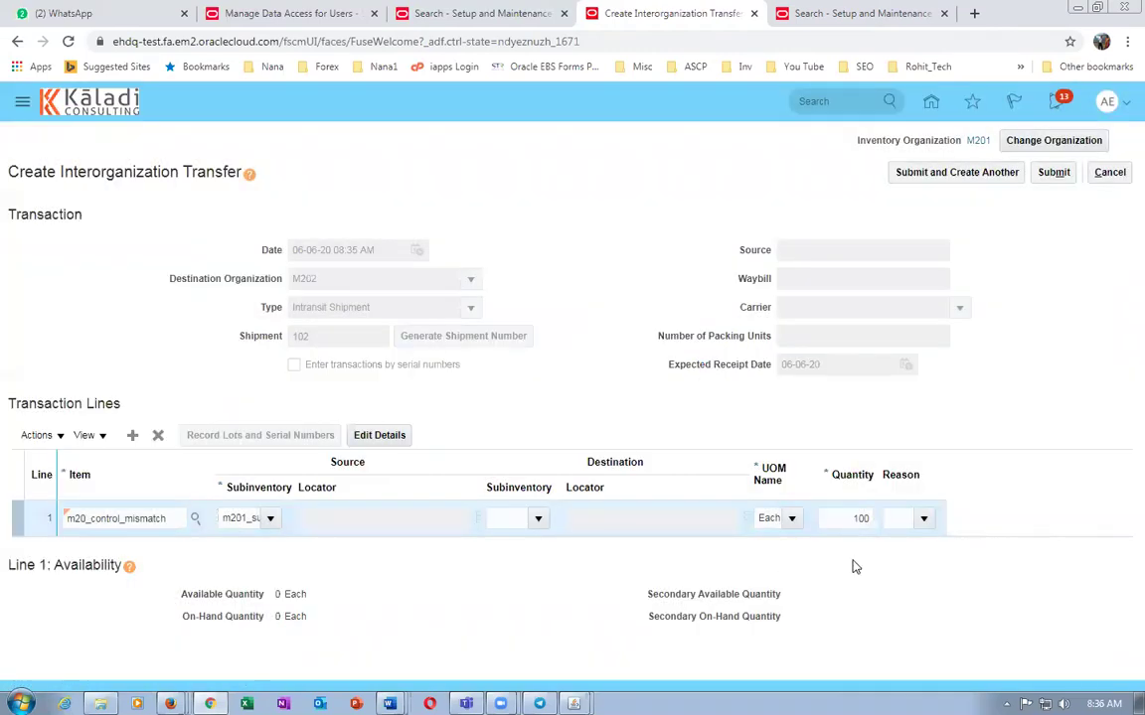
{"action": "left_click", "coordinate": [1055, 175]}
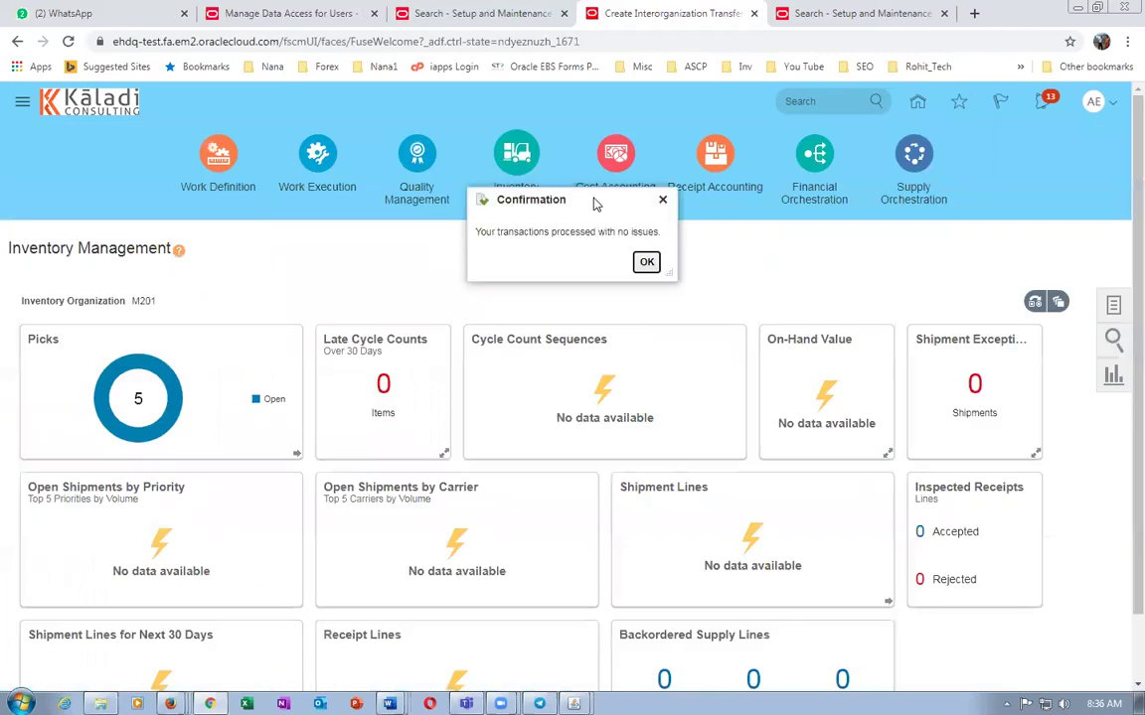
Step: Dismiss the processed confirmation and open Receive Expected Shipments from the Receipts tasks
{"action": "left_click", "coordinate": [645, 262]}
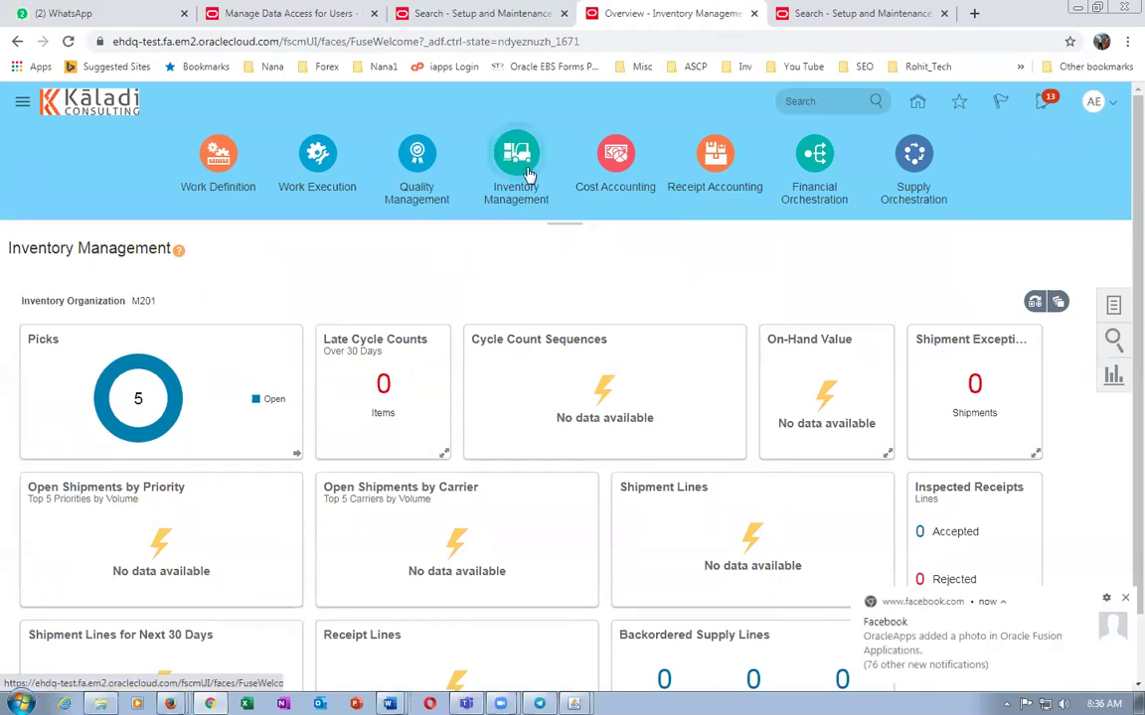
{"action": "left_click", "coordinate": [1117, 306]}
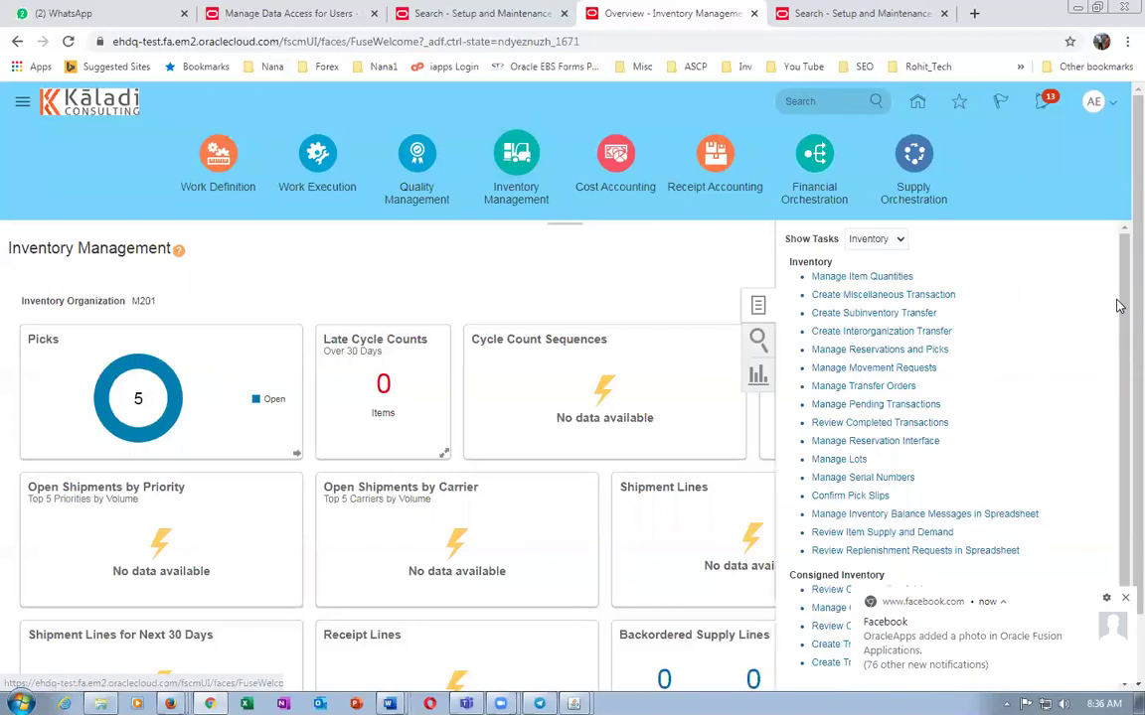
{"action": "left_click", "coordinate": [875, 239]}
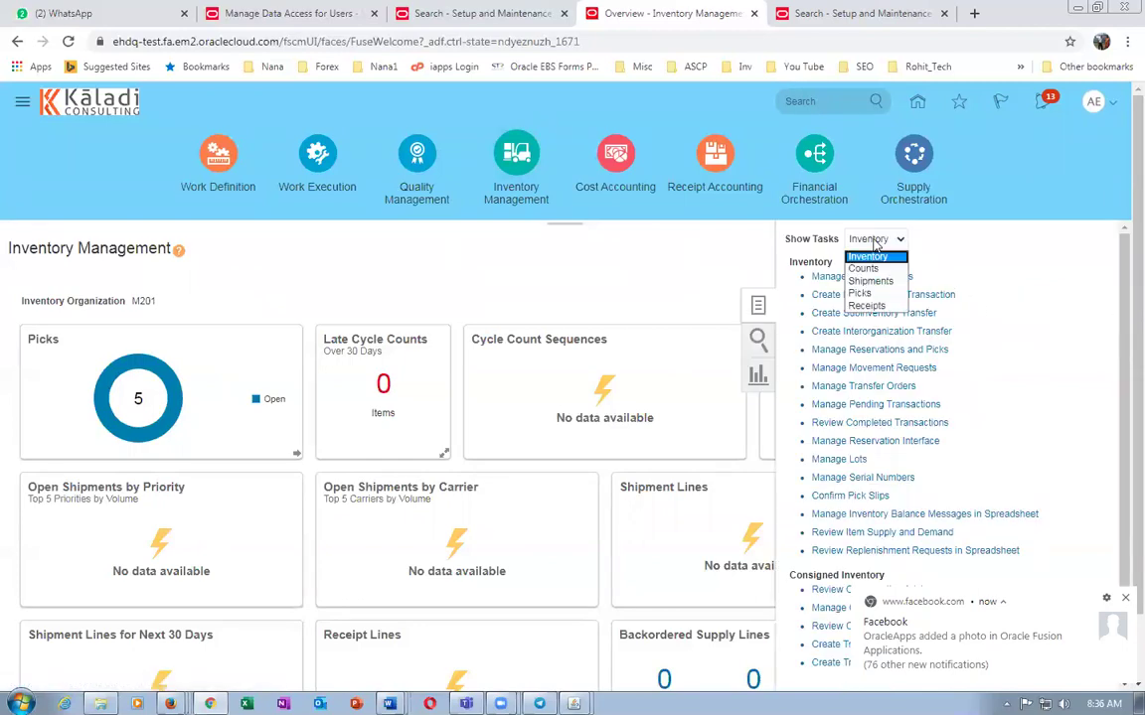
{"action": "left_click", "coordinate": [861, 305]}
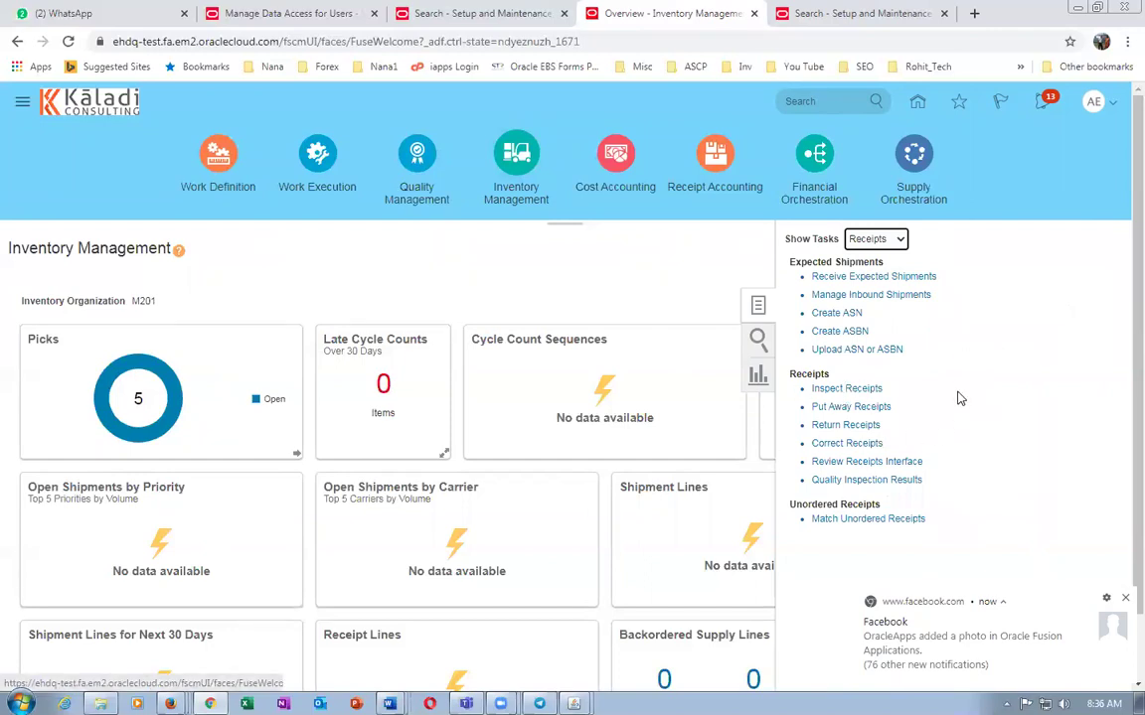
{"action": "left_click", "coordinate": [856, 278]}
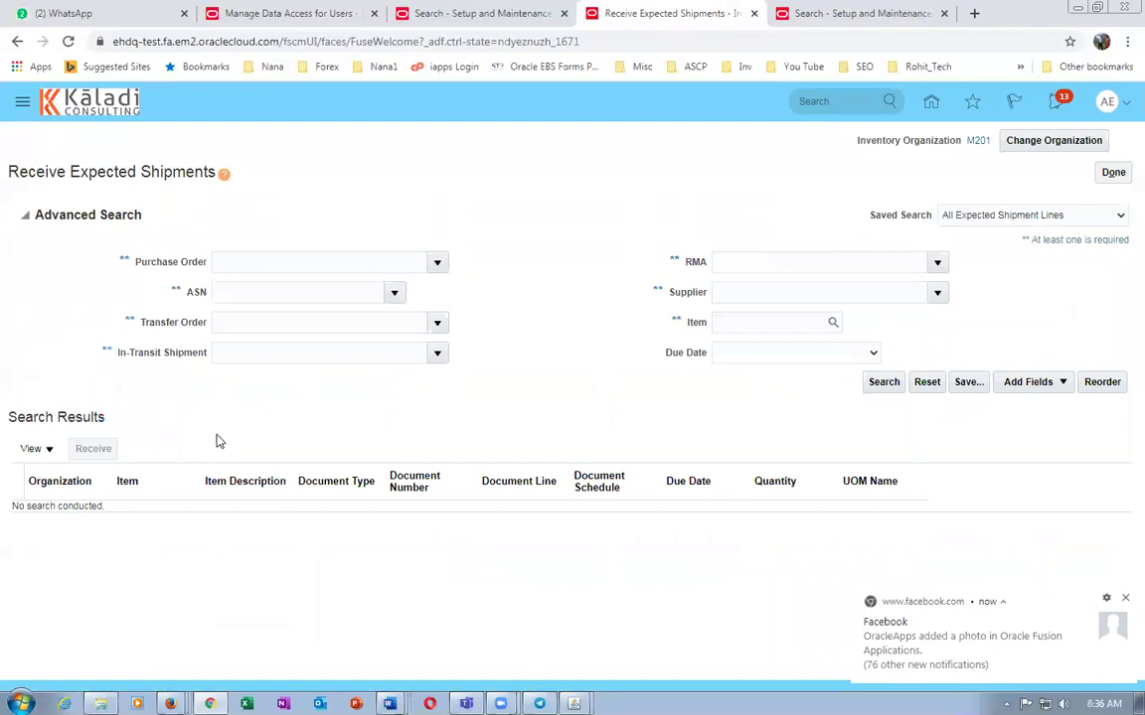
Step: Look up in-transit shipment 10 in M201, find no match, and clear the field
{"action": "left_click", "coordinate": [262, 355]}
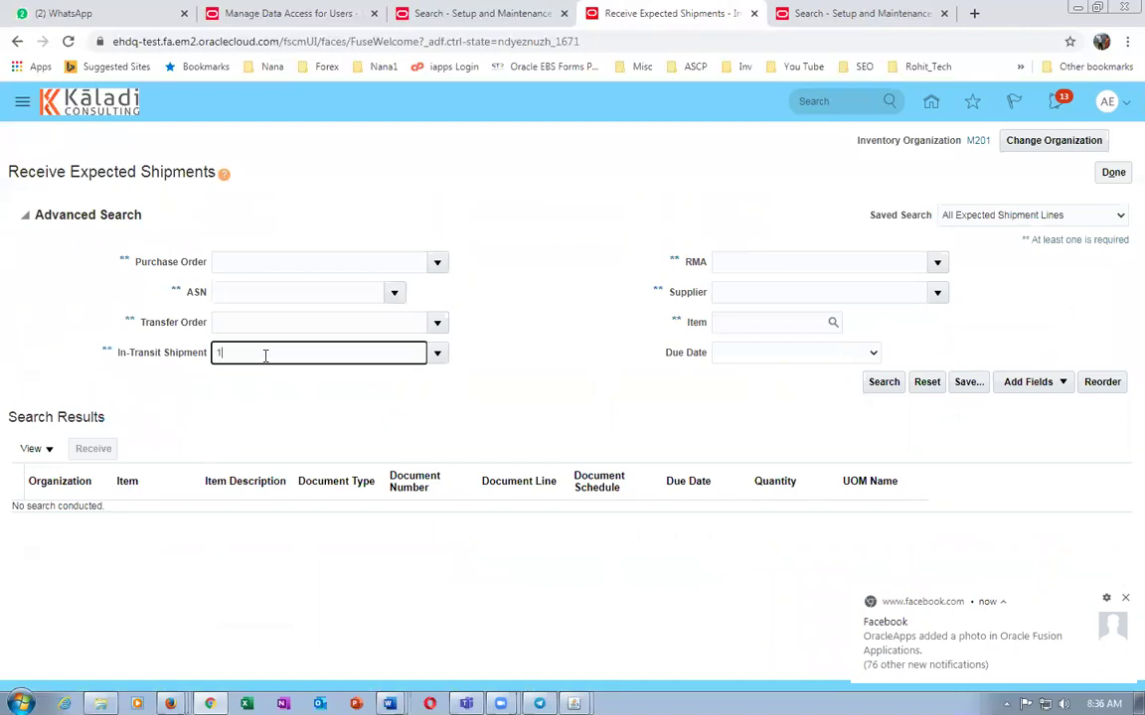
{"action": "key", "text": "Tab"}
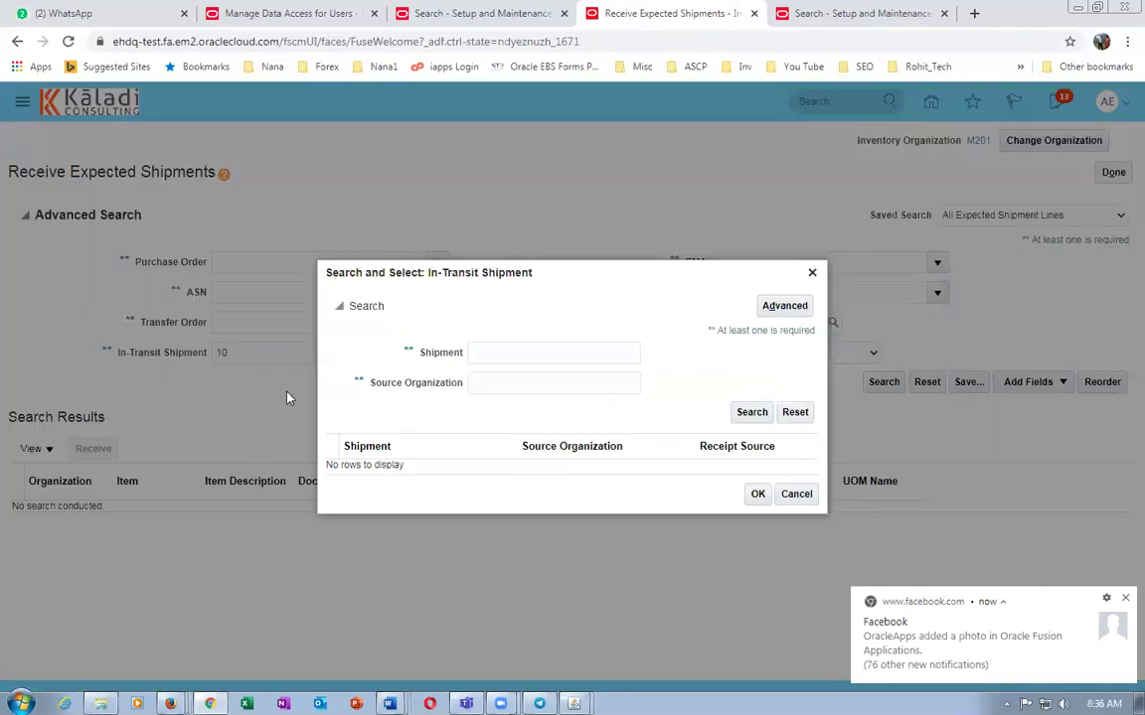
{"action": "left_click", "coordinate": [489, 352]}
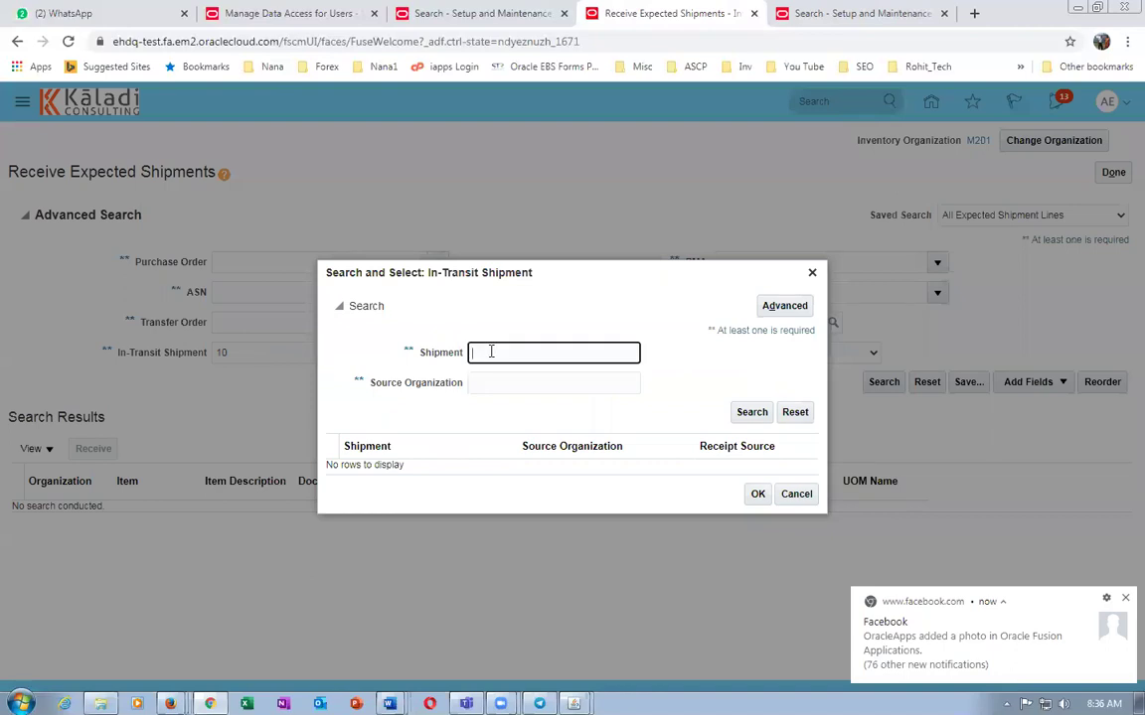
{"action": "left_click", "coordinate": [753, 411]}
{"action": "left_click", "coordinate": [1123, 602]}
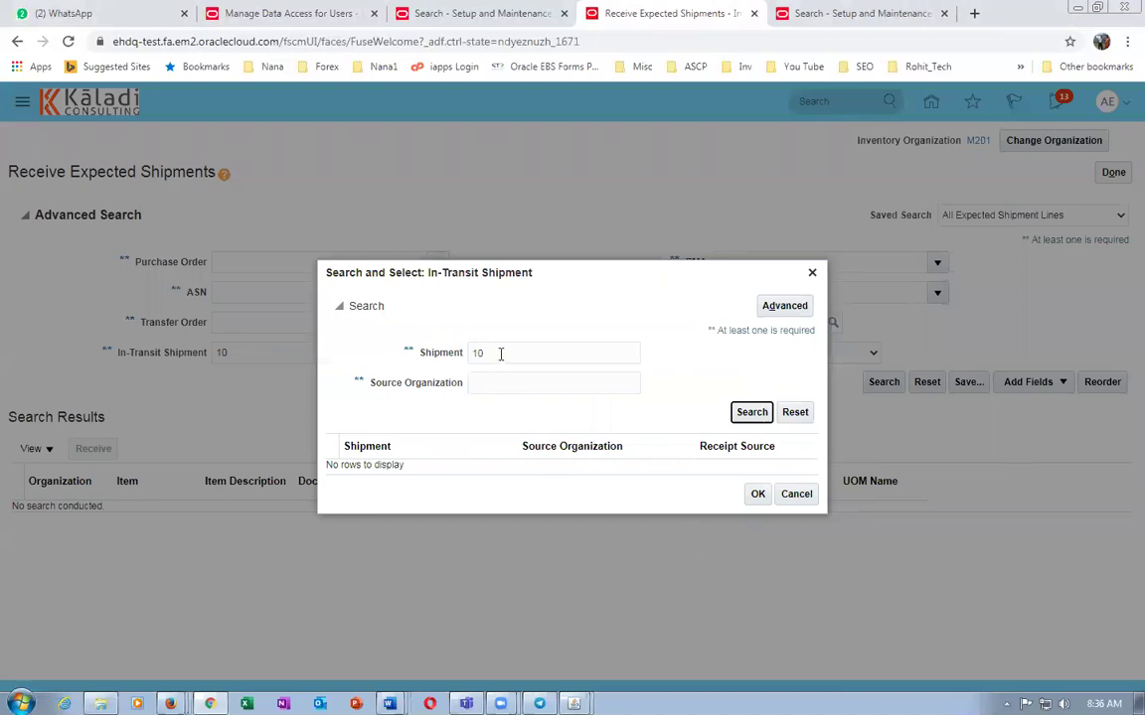
{"action": "left_click_drag", "start_coordinate": [500, 354], "coordinate": [452, 363]}
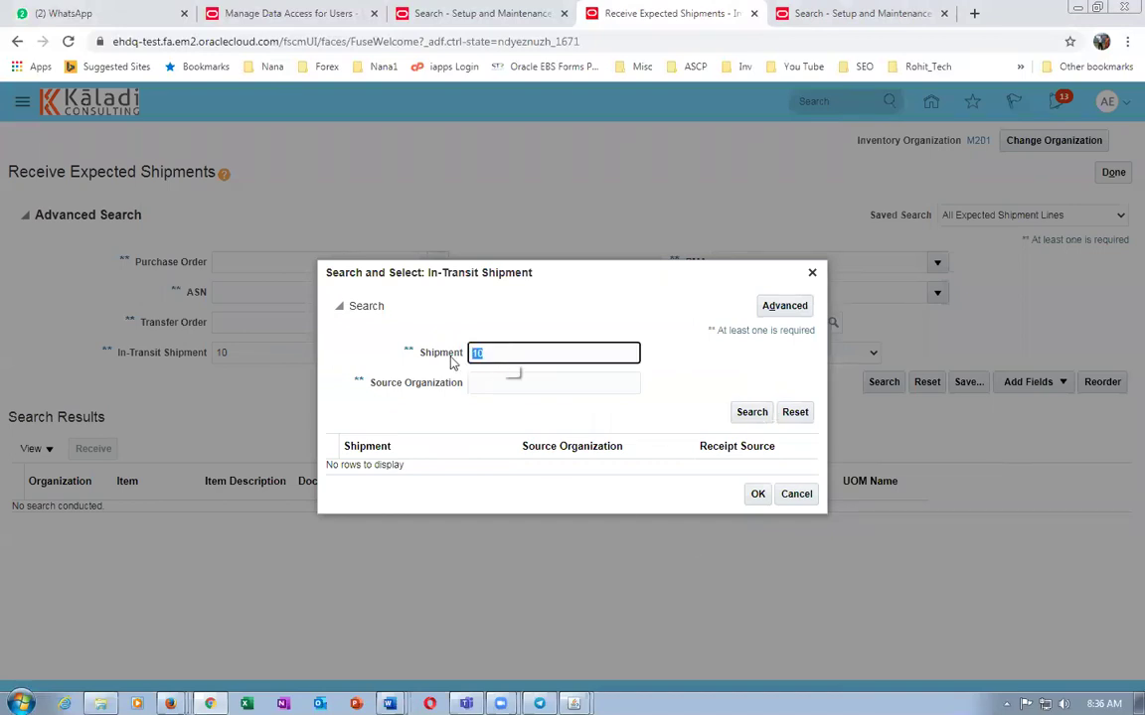
{"action": "left_click", "coordinate": [796, 494]}
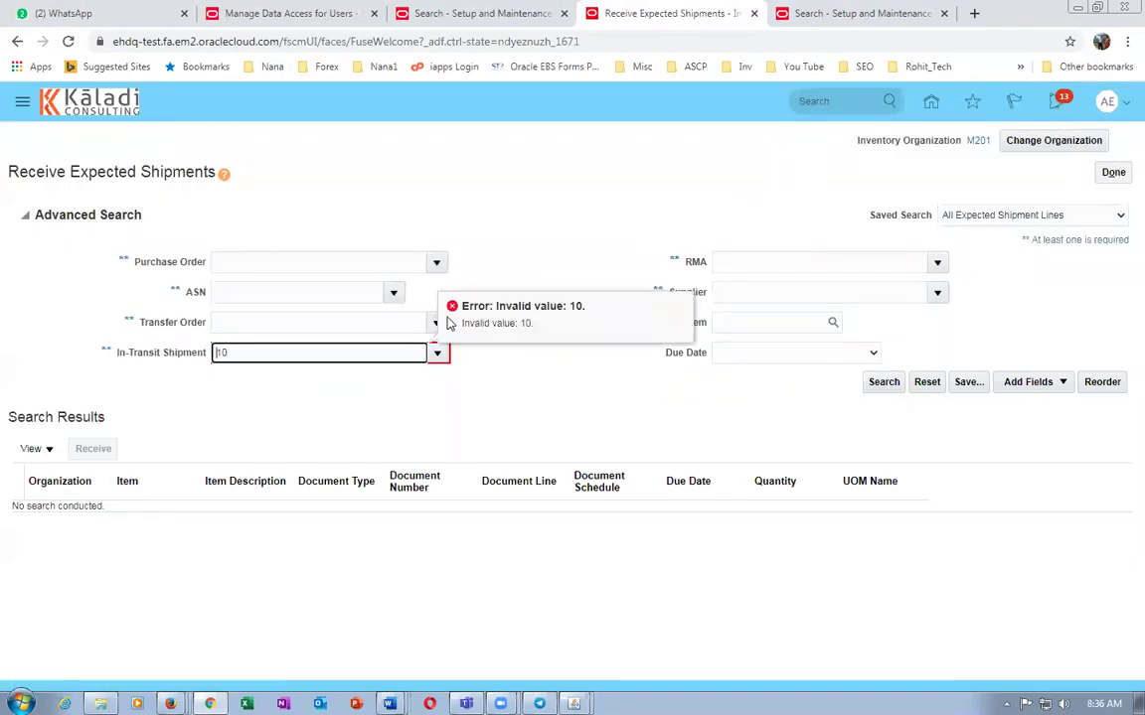
{"action": "left_click_drag", "start_coordinate": [327, 360], "coordinate": [158, 353]}
{"action": "key", "text": "BackSpace"}
Step: Change the working organization to M202
{"action": "left_click", "coordinate": [1034, 142]}
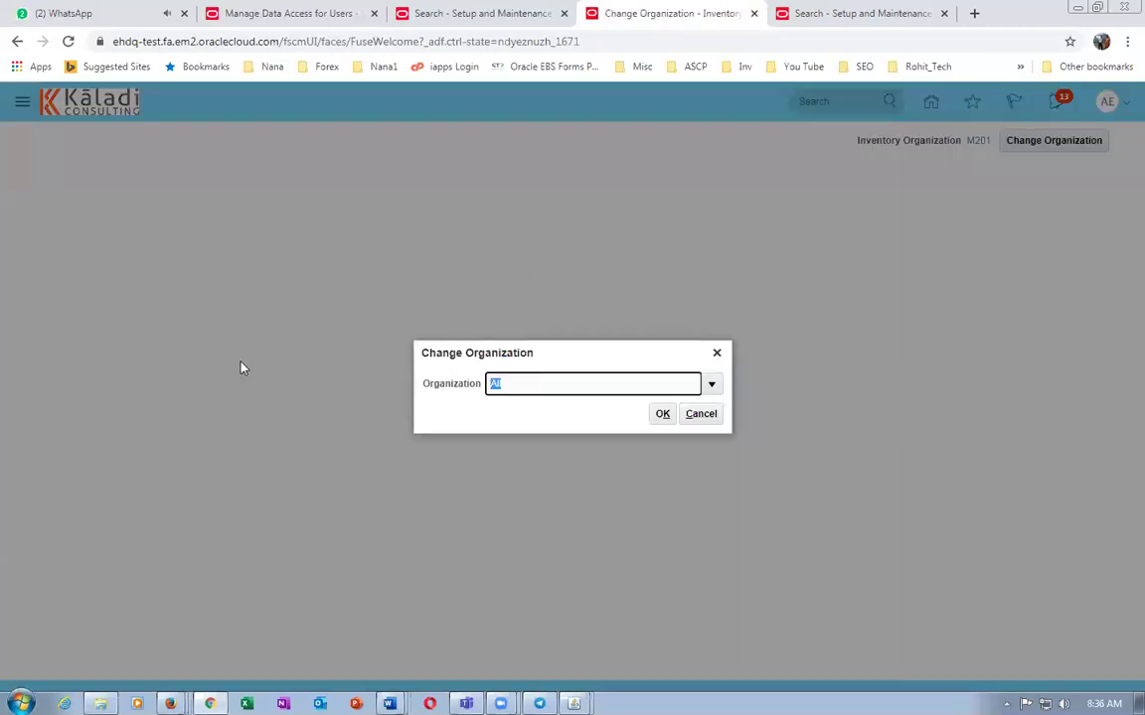
{"action": "type", "text": "M202"}
{"action": "key", "text": "Tab"}
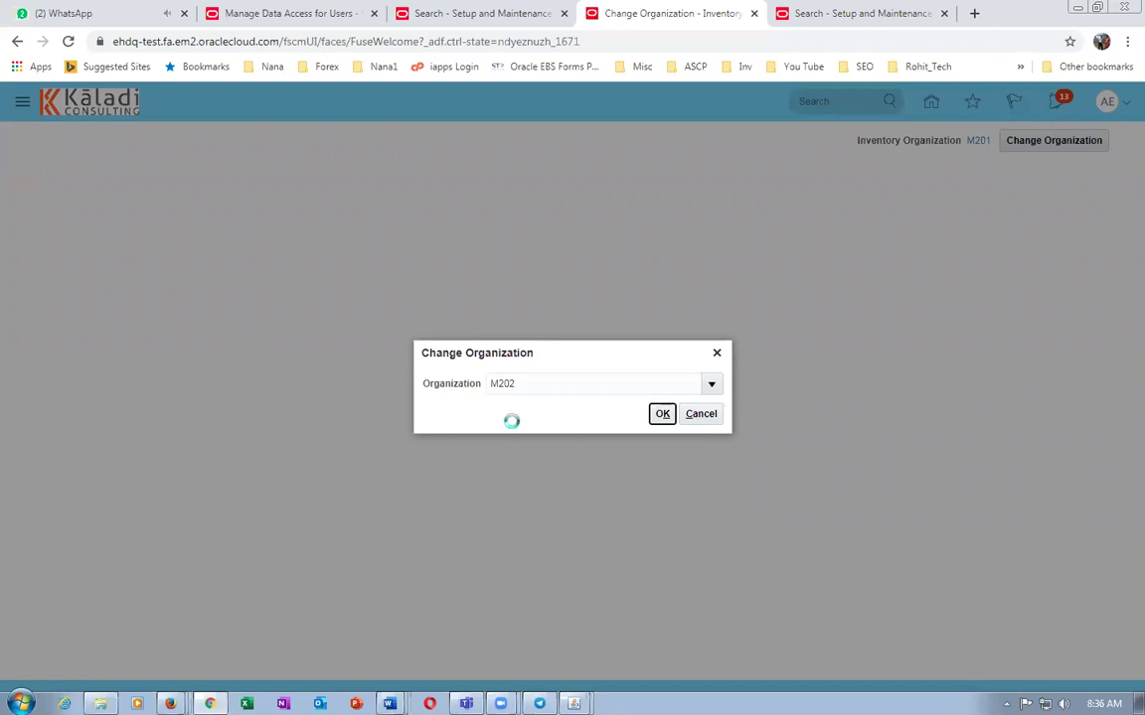
Step: Confirm the switch to M202, search for in-transit shipment 102, and select its 100 Each line
{"action": "left_click", "coordinate": [663, 413]}
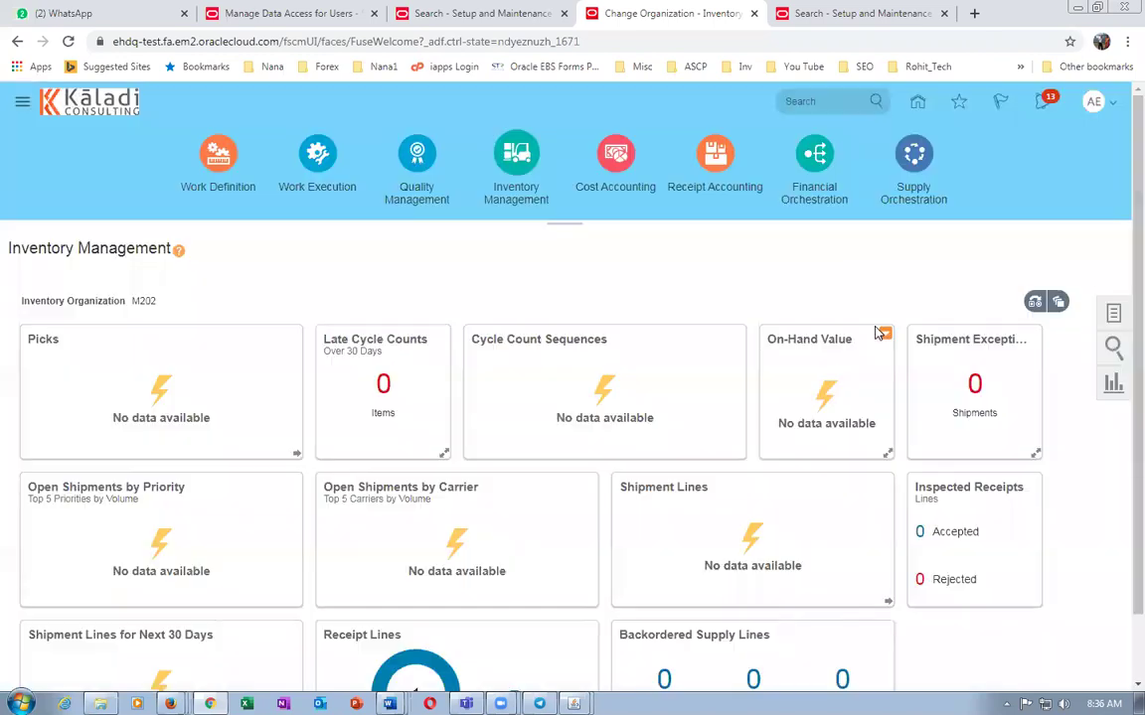
{"action": "left_click", "coordinate": [1106, 310]}
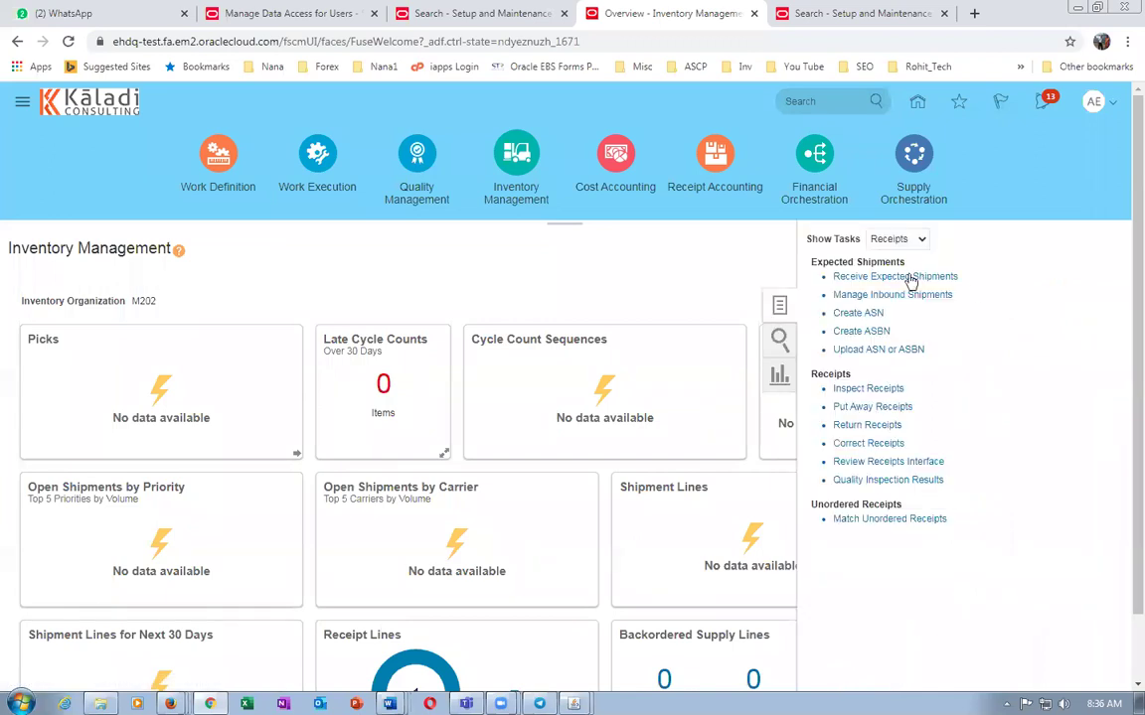
{"action": "left_click", "coordinate": [263, 354]}
{"action": "type", "text": "10"}
{"action": "key", "text": "Tab"}
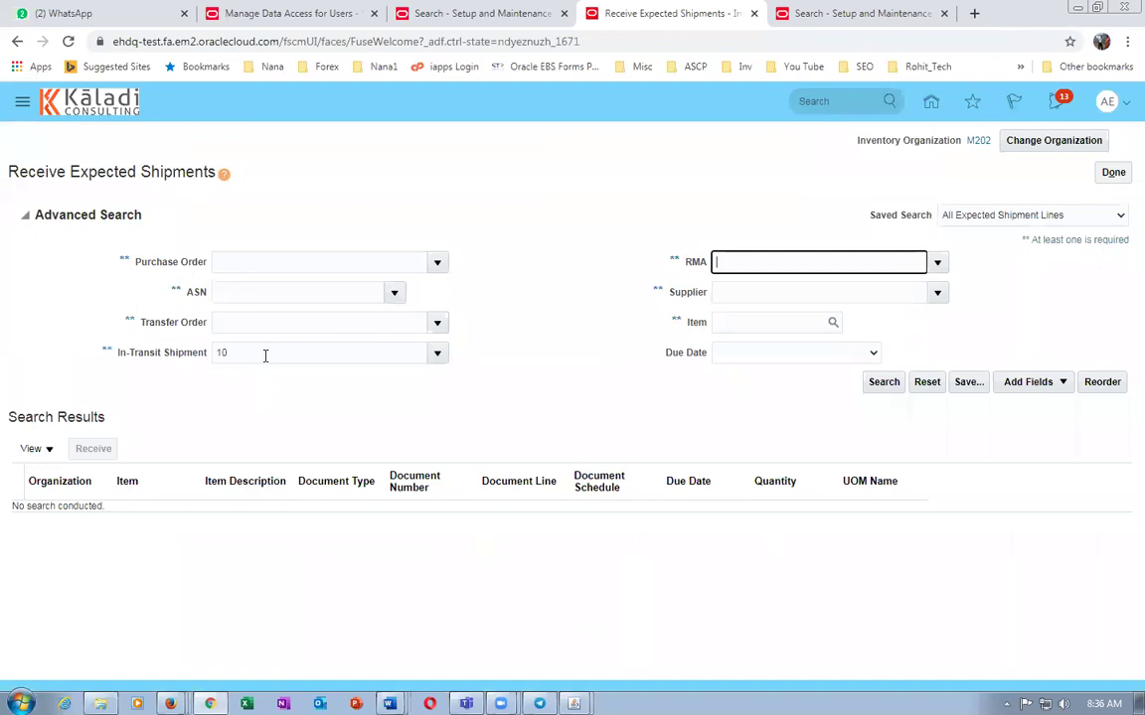
{"action": "left_click", "coordinate": [364, 478]}
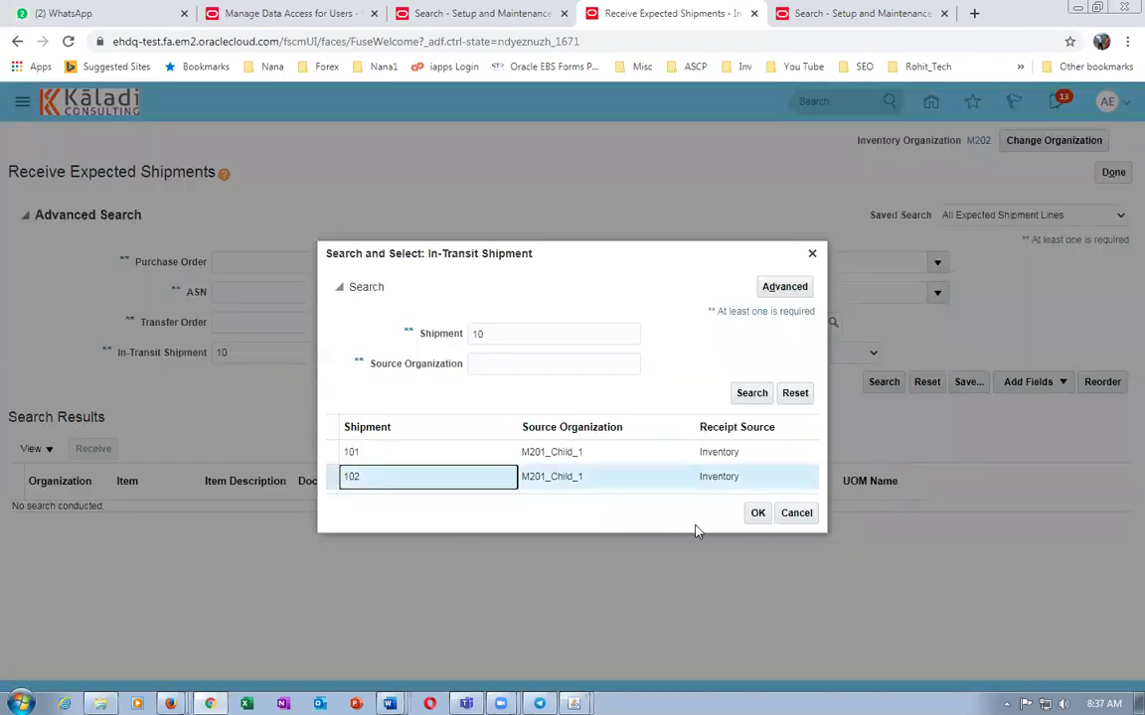
{"action": "left_click", "coordinate": [757, 517]}
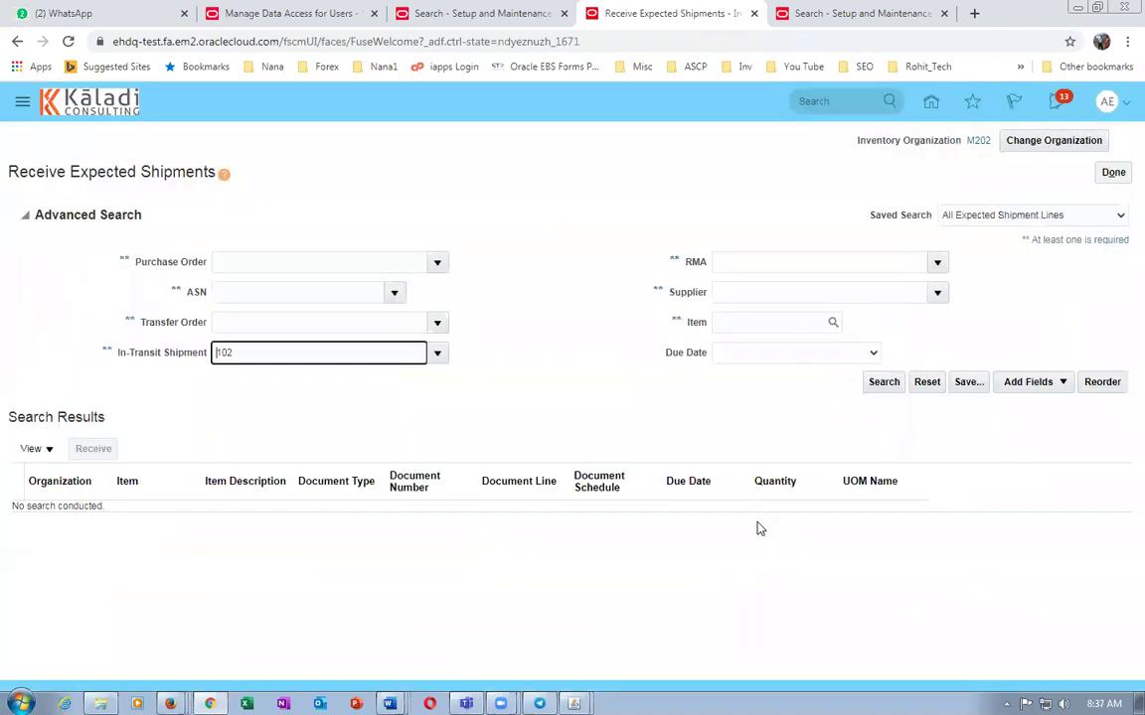
{"action": "left_click", "coordinate": [400, 421]}
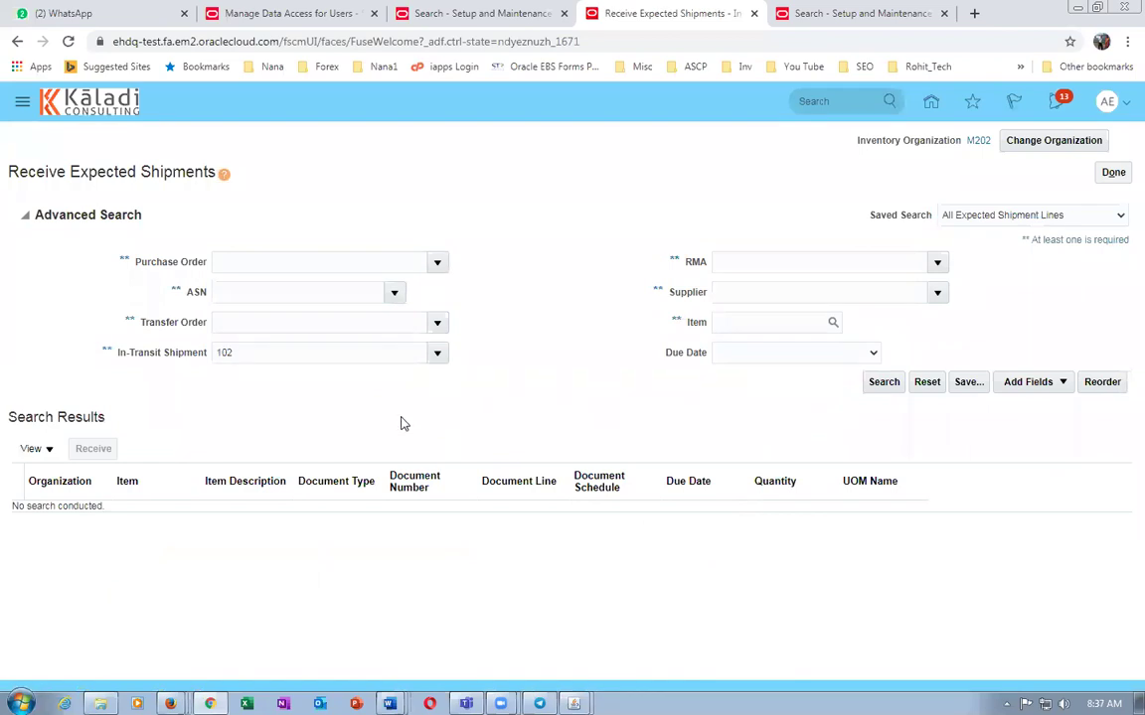
{"action": "left_click", "coordinate": [871, 384]}
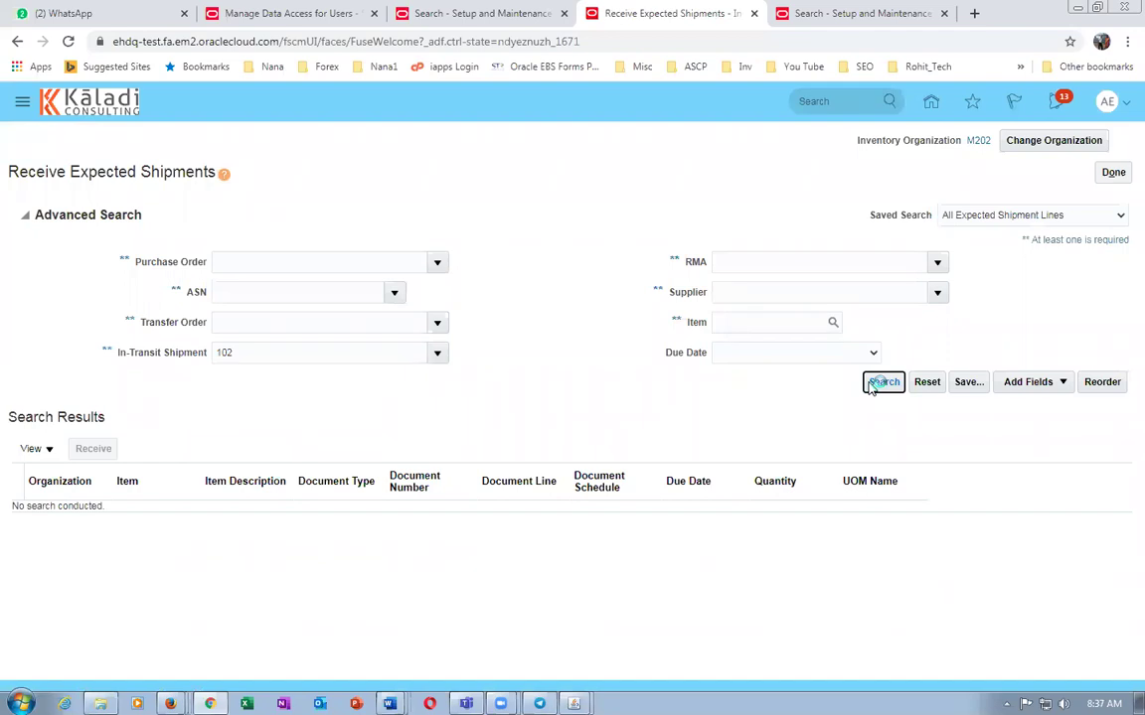
{"action": "left_click", "coordinate": [14, 348]}
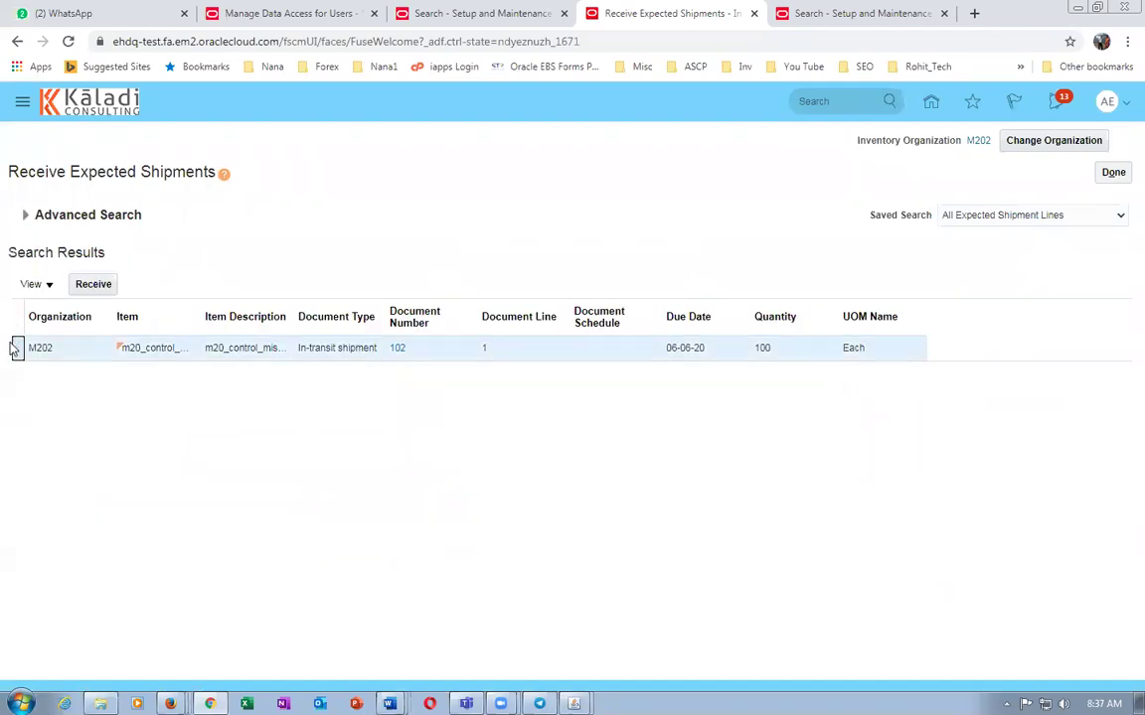
Step: Receive shipment 102's full 100 Each as receipt 1002 and return to the M202 overview
{"action": "left_click", "coordinate": [88, 285]}
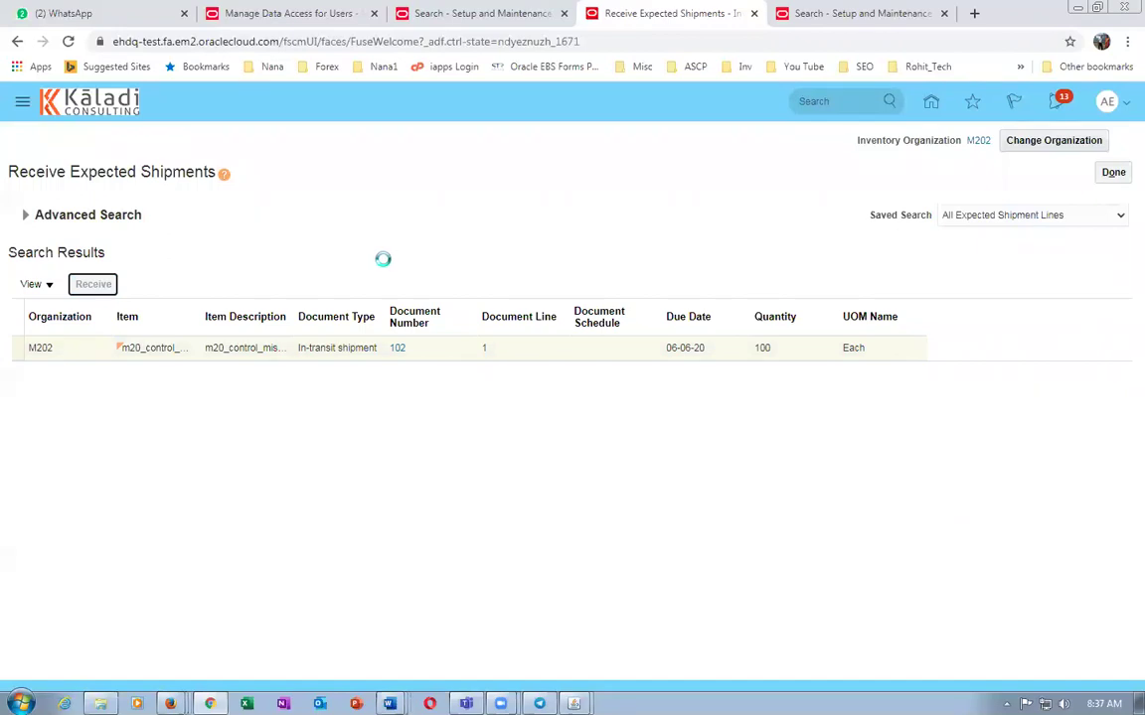
{"action": "left_click", "coordinate": [307, 225]}
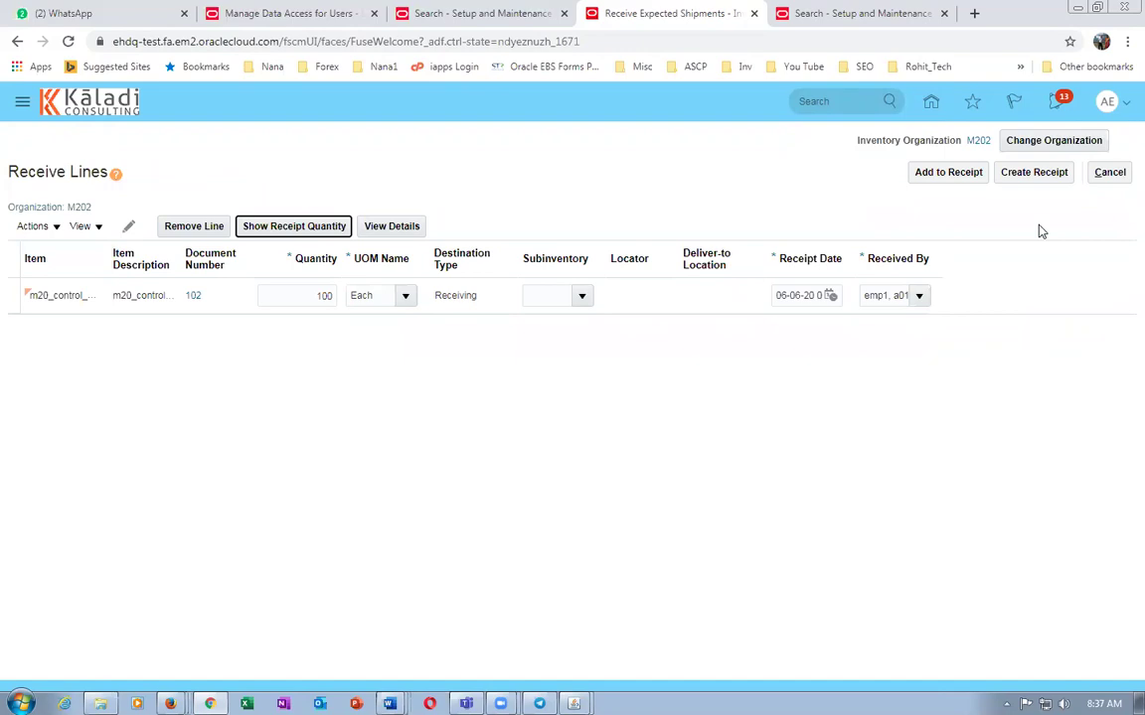
{"action": "left_click", "coordinate": [1043, 176]}
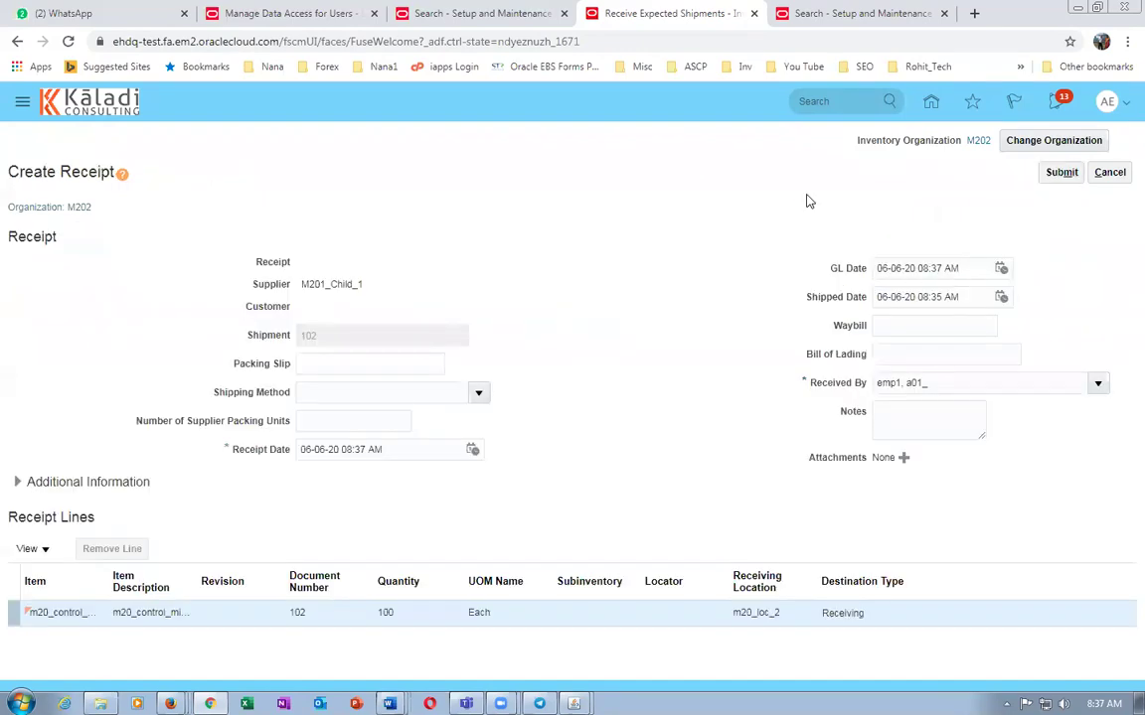
{"action": "left_click", "coordinate": [1067, 176]}
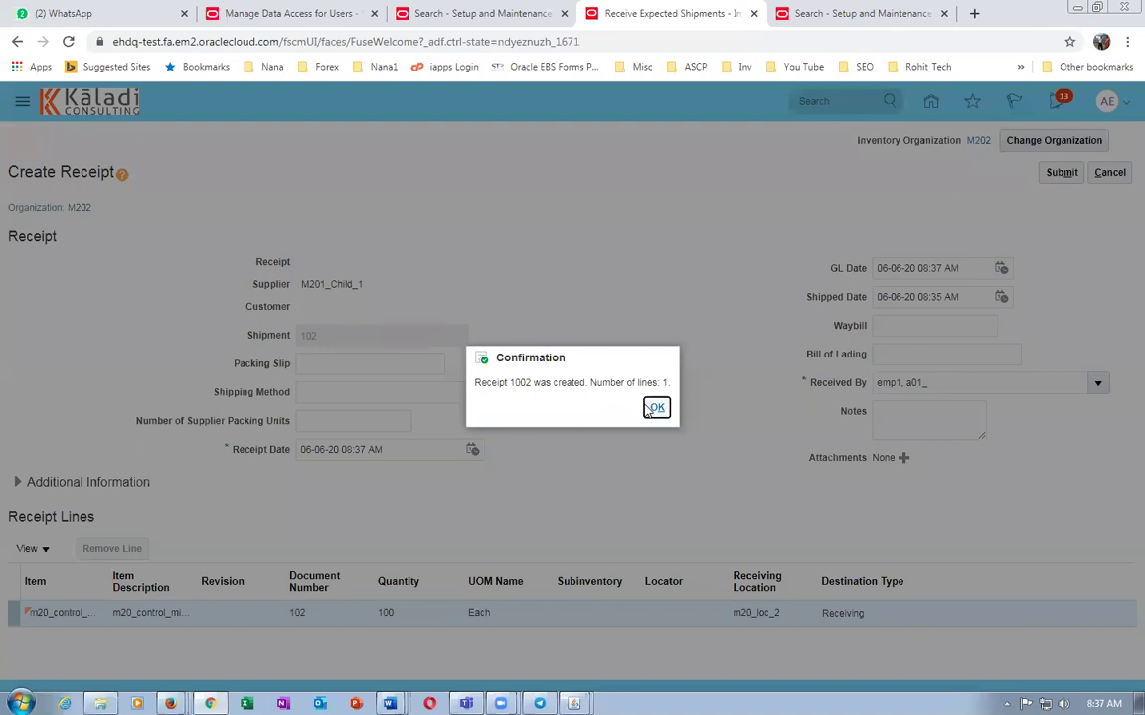
{"action": "left_click", "coordinate": [654, 408]}
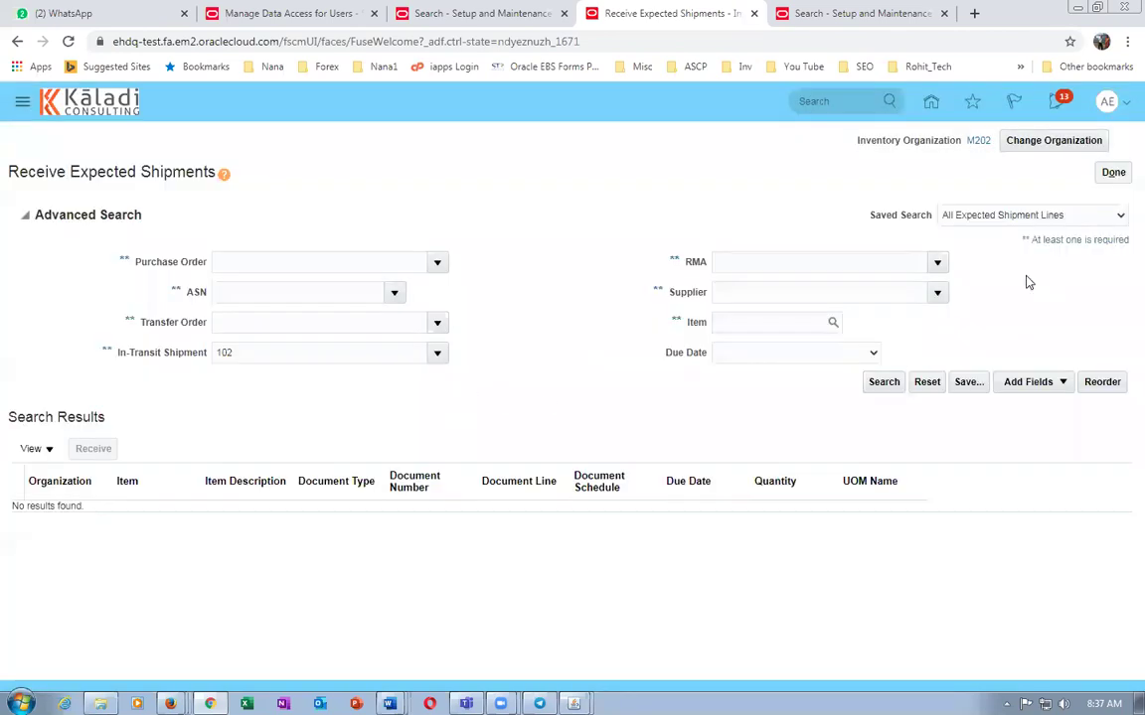
{"action": "left_click", "coordinate": [1111, 179]}
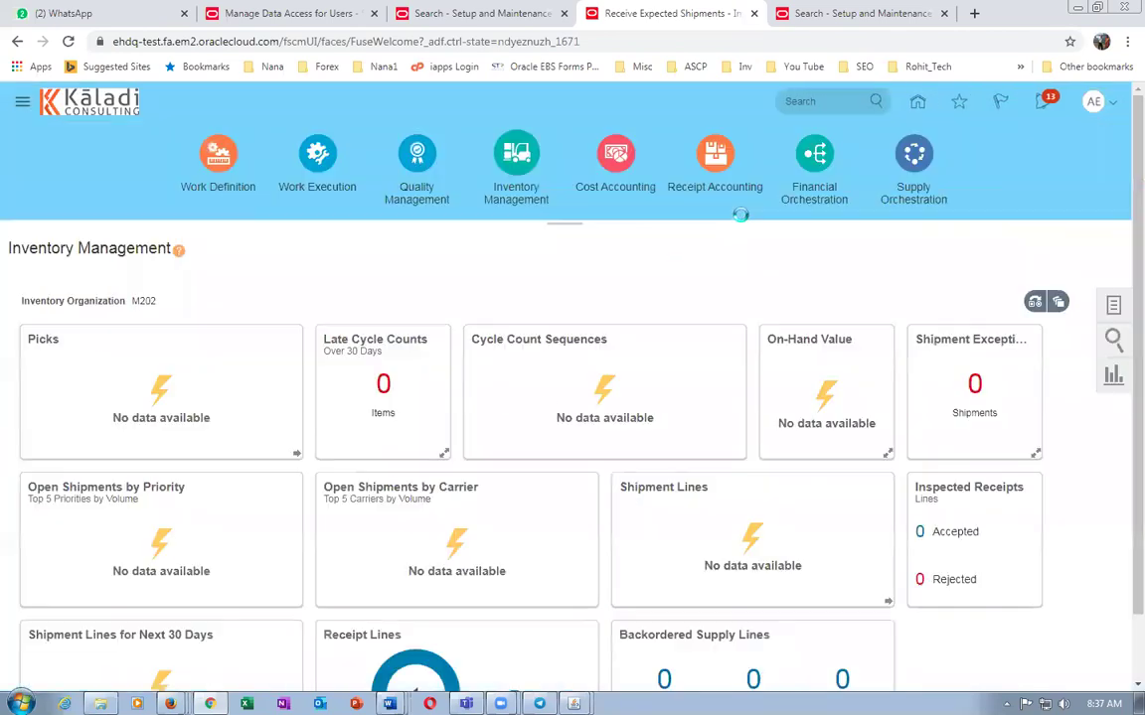
Step: Open Put Away Receipts for receipt 1002 and set its line's subinventory to M202_FGS
{"action": "left_click", "coordinate": [1113, 307]}
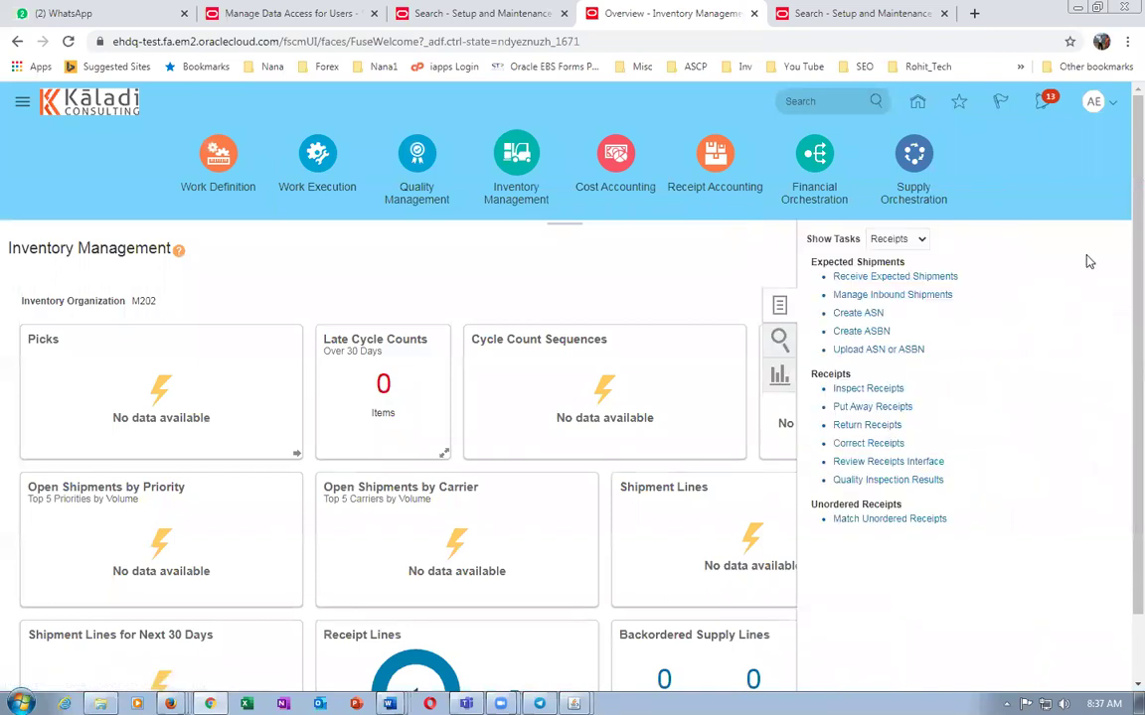
{"action": "left_click", "coordinate": [846, 406]}
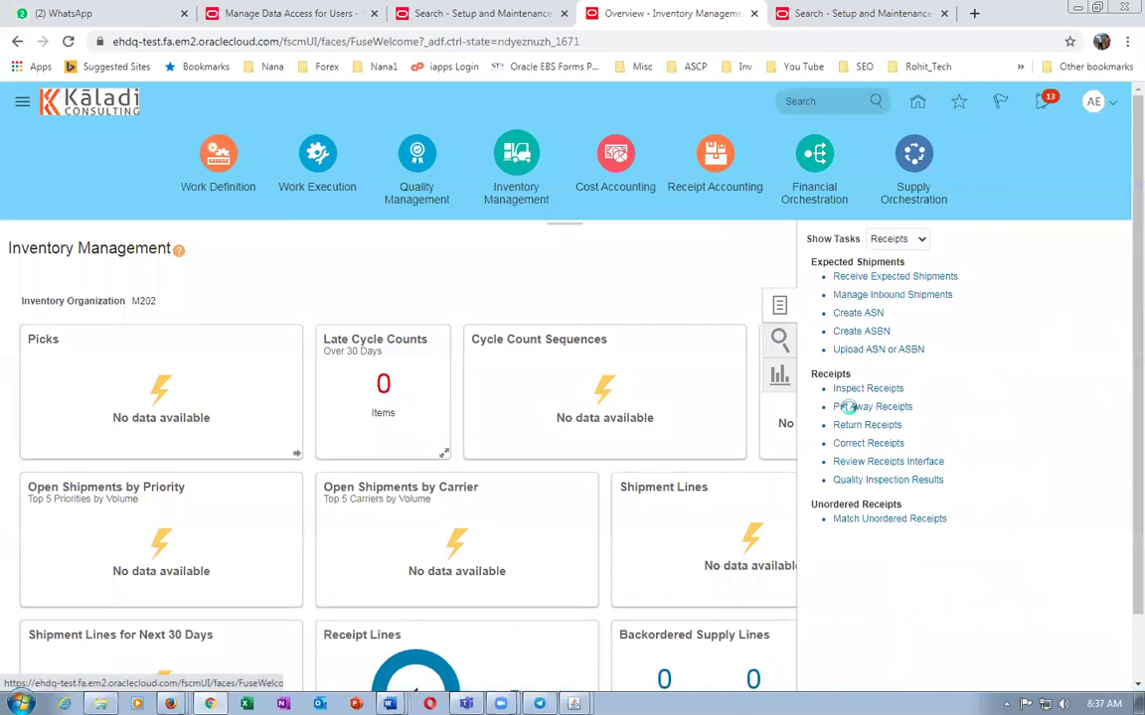
{"action": "left_click", "coordinate": [292, 263]}
{"action": "key", "text": "Tab"}
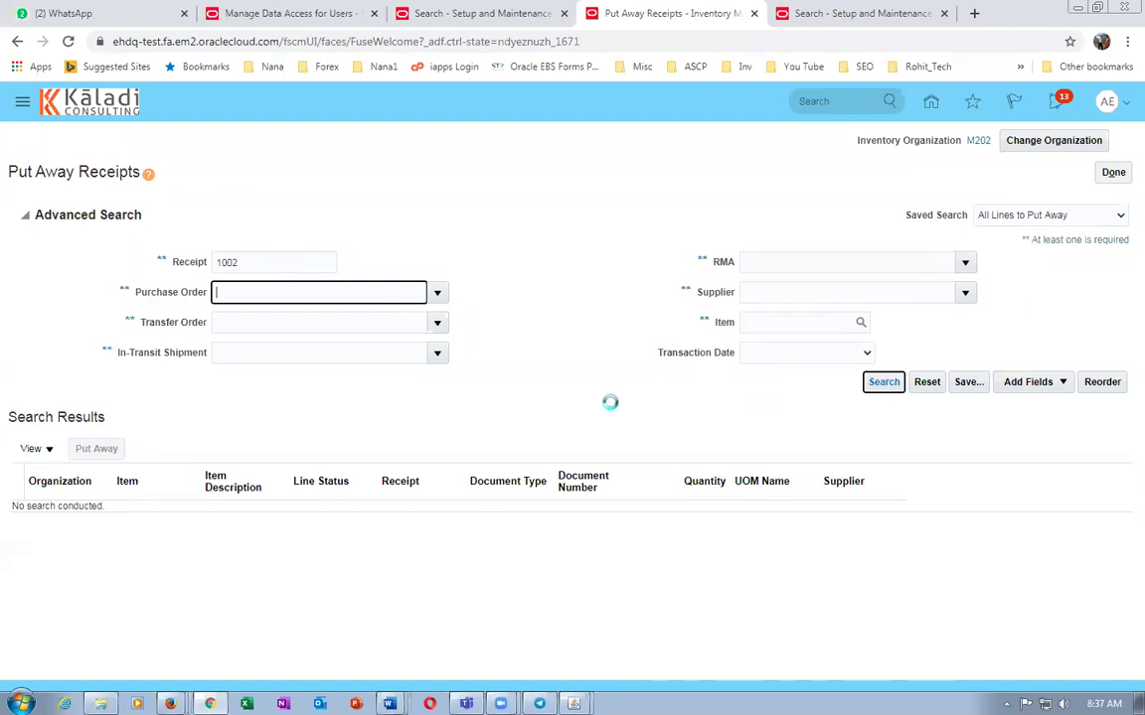
{"action": "left_click", "coordinate": [18, 347]}
{"action": "left_click", "coordinate": [91, 285]}
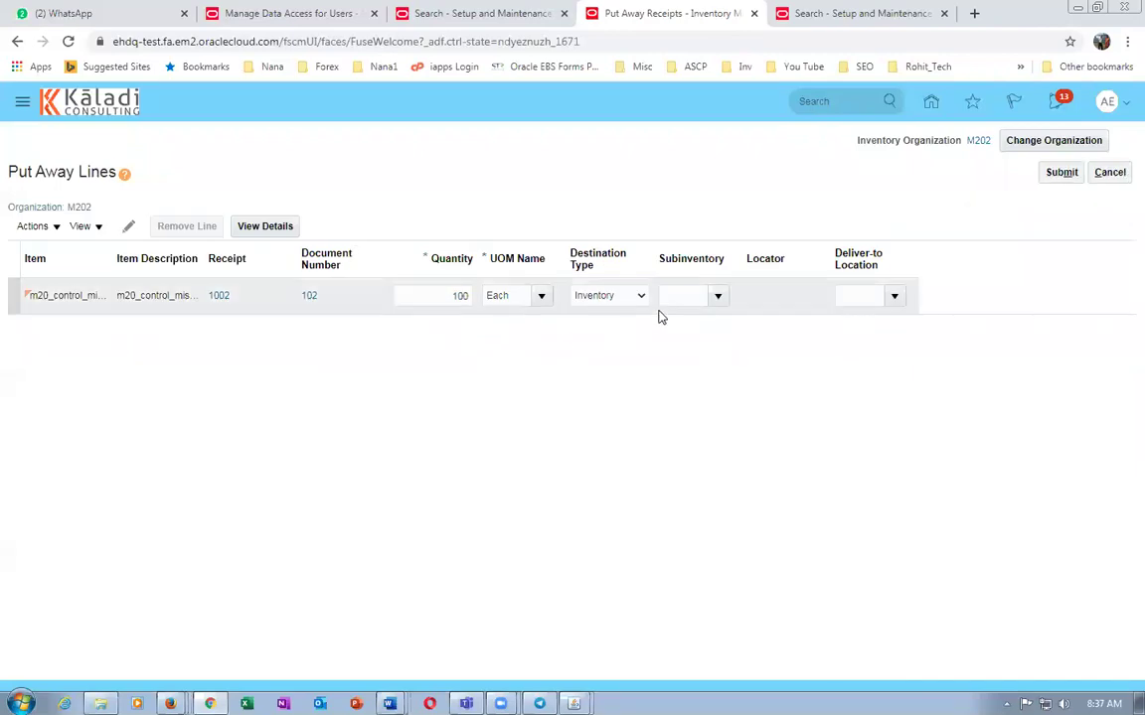
{"action": "left_click", "coordinate": [716, 297]}
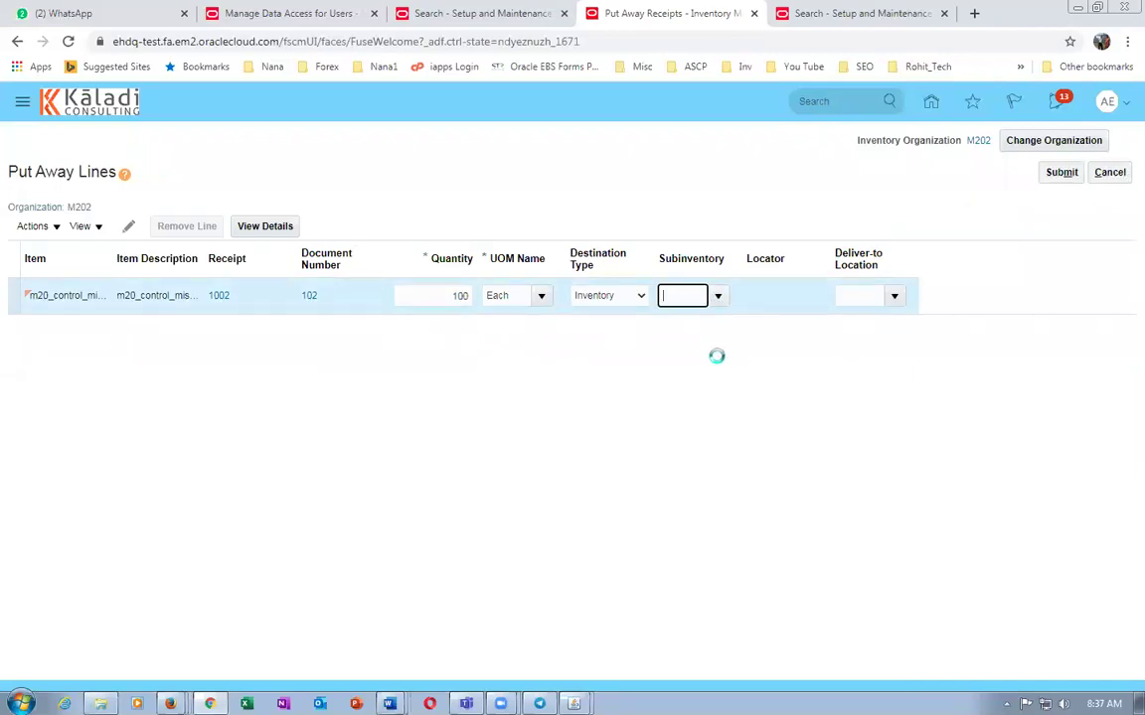
{"action": "left_click", "coordinate": [707, 326]}
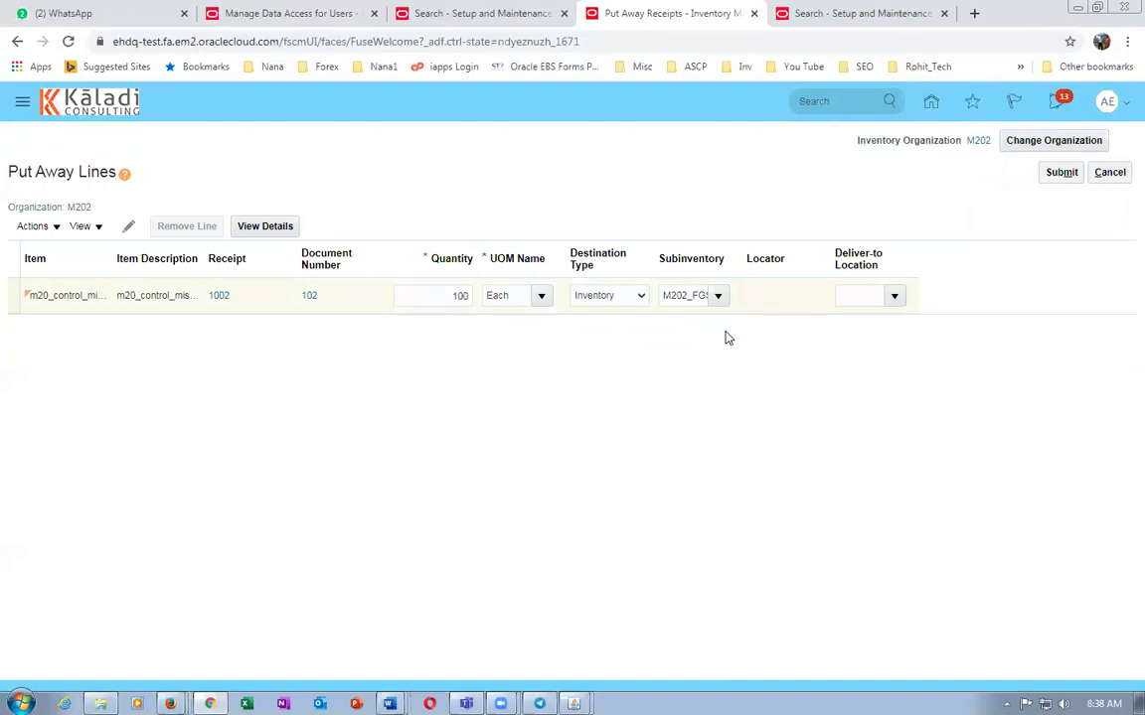
Step: Submit the put-away and review the missing revision and lot/serial errors before dismissing them
{"action": "left_click", "coordinate": [1060, 172]}
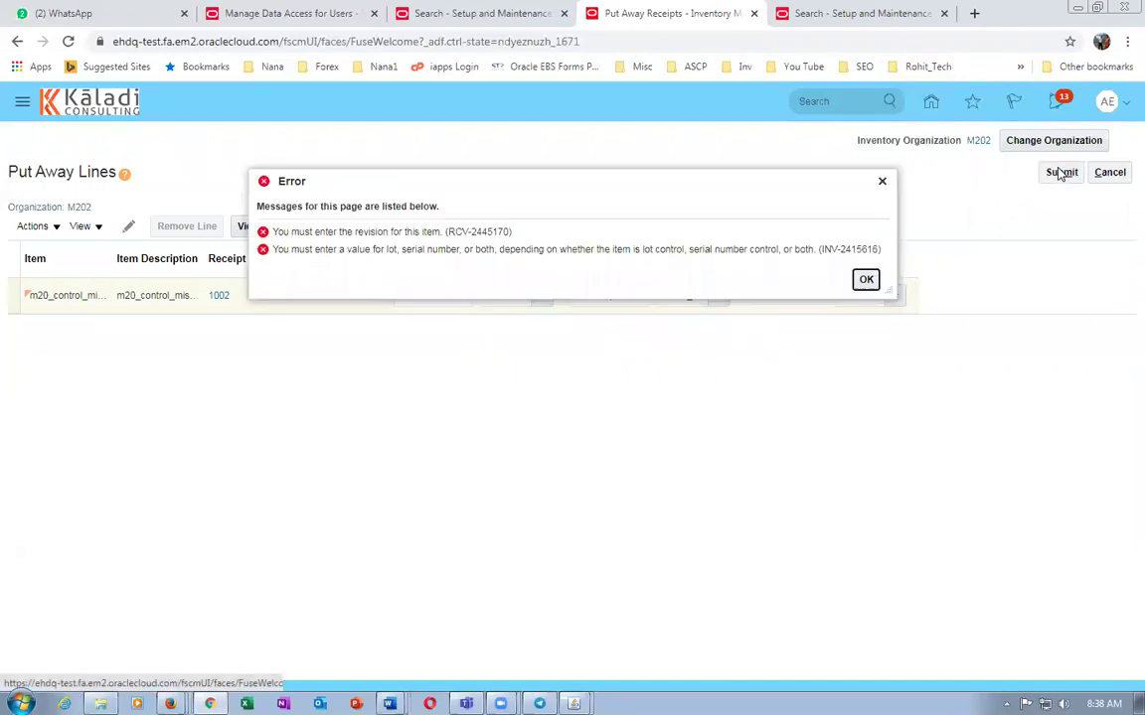
{"action": "left_click_drag", "start_coordinate": [314, 232], "coordinate": [511, 231]}
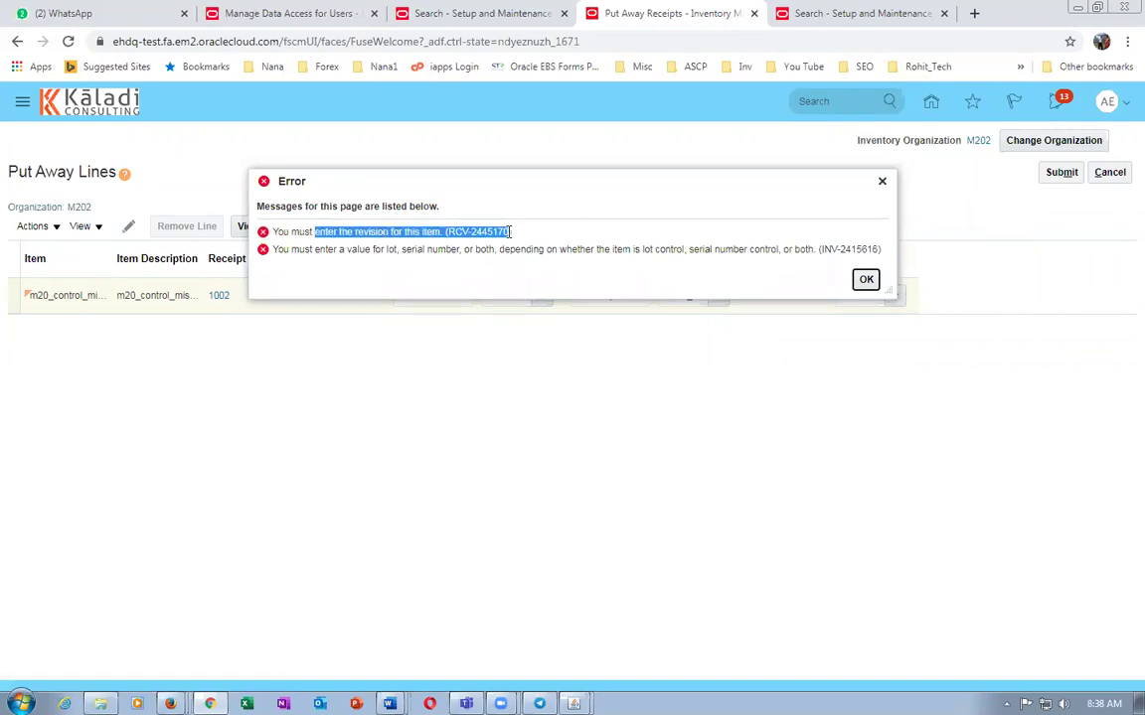
{"action": "left_click_drag", "start_coordinate": [389, 251], "coordinate": [434, 250]}
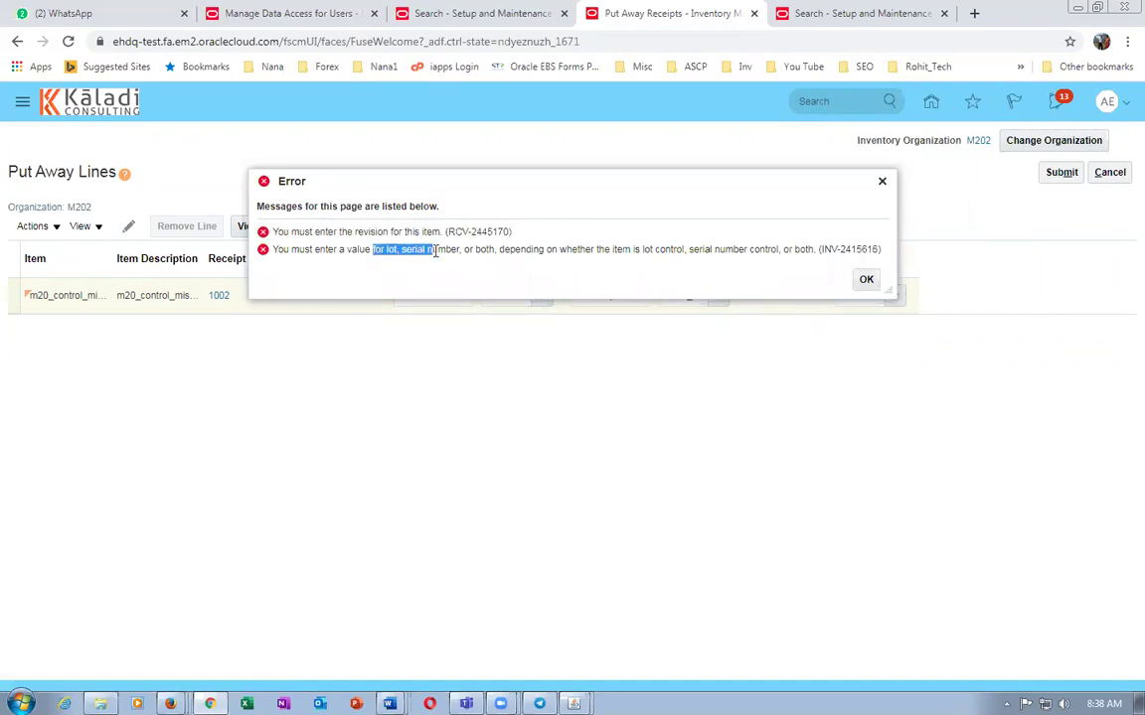
{"action": "left_click", "coordinate": [866, 281]}
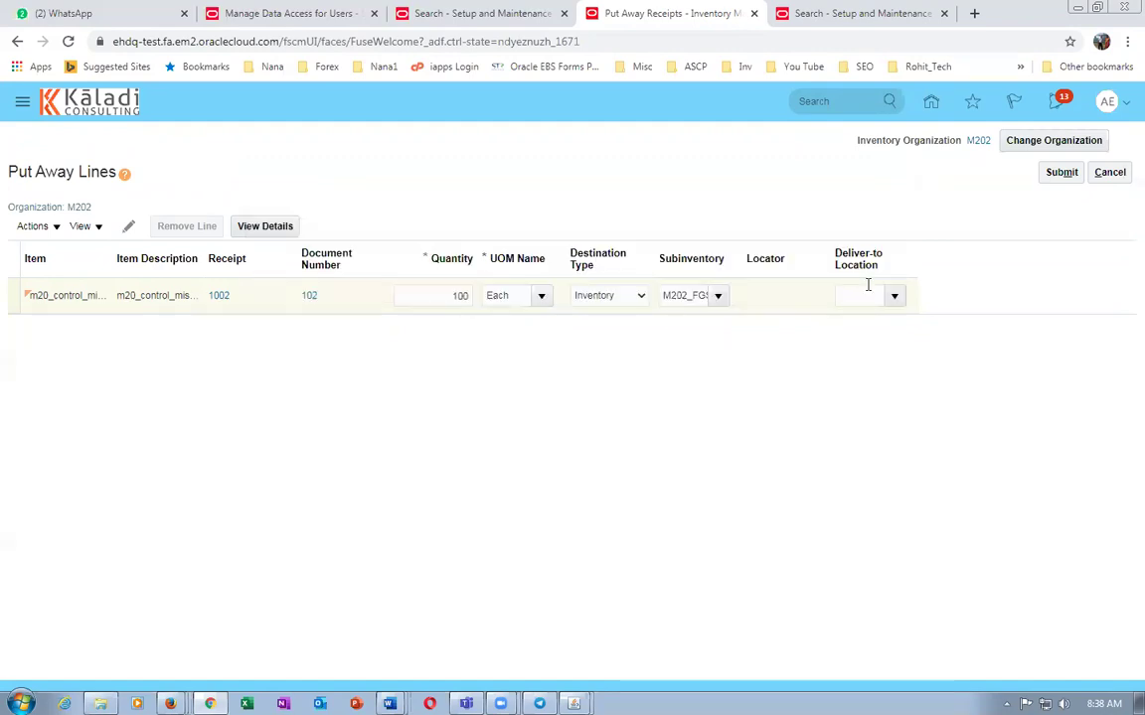
Step: Try Record Lots and Serial Numbers and Edit Lines on the line, then cancel the put-away
{"action": "left_click", "coordinate": [13, 294]}
{"action": "left_click", "coordinate": [31, 227]}
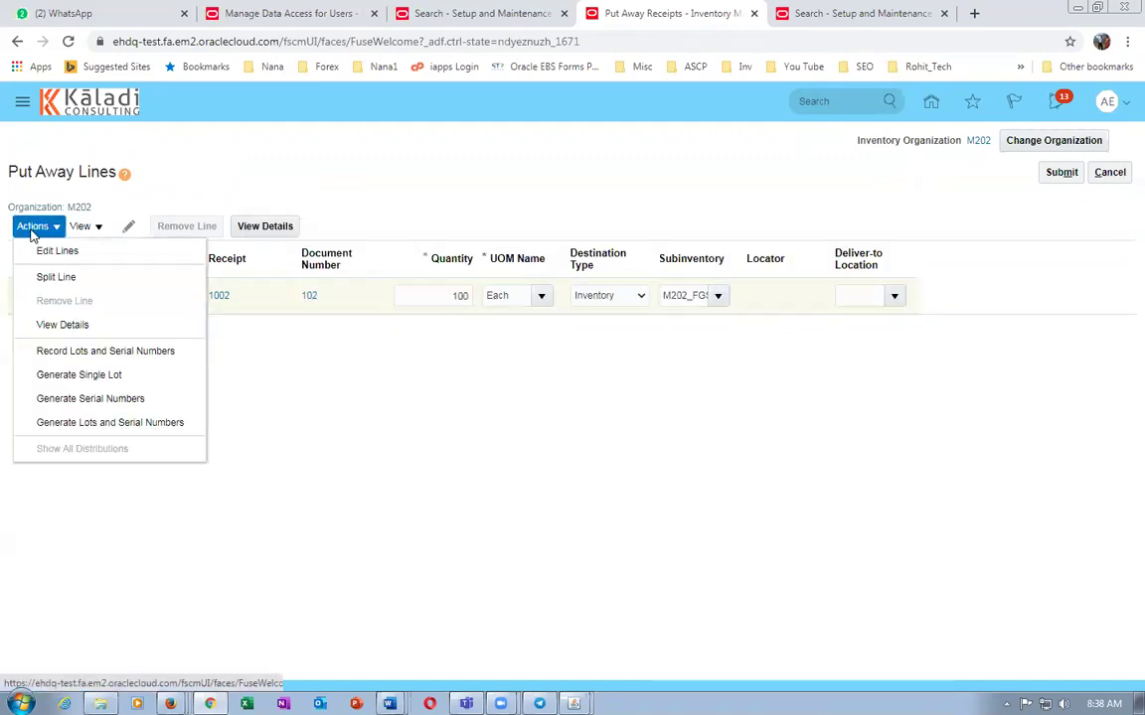
{"action": "left_click", "coordinate": [57, 353]}
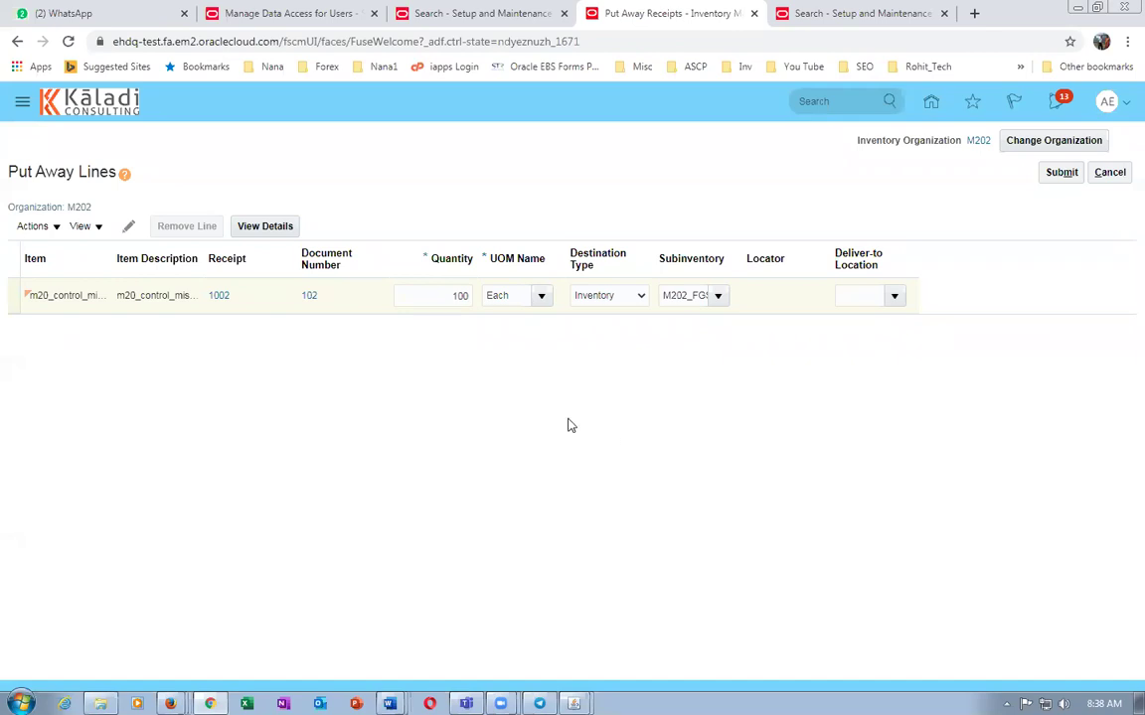
{"action": "left_click", "coordinate": [14, 291]}
{"action": "left_click", "coordinate": [128, 227]}
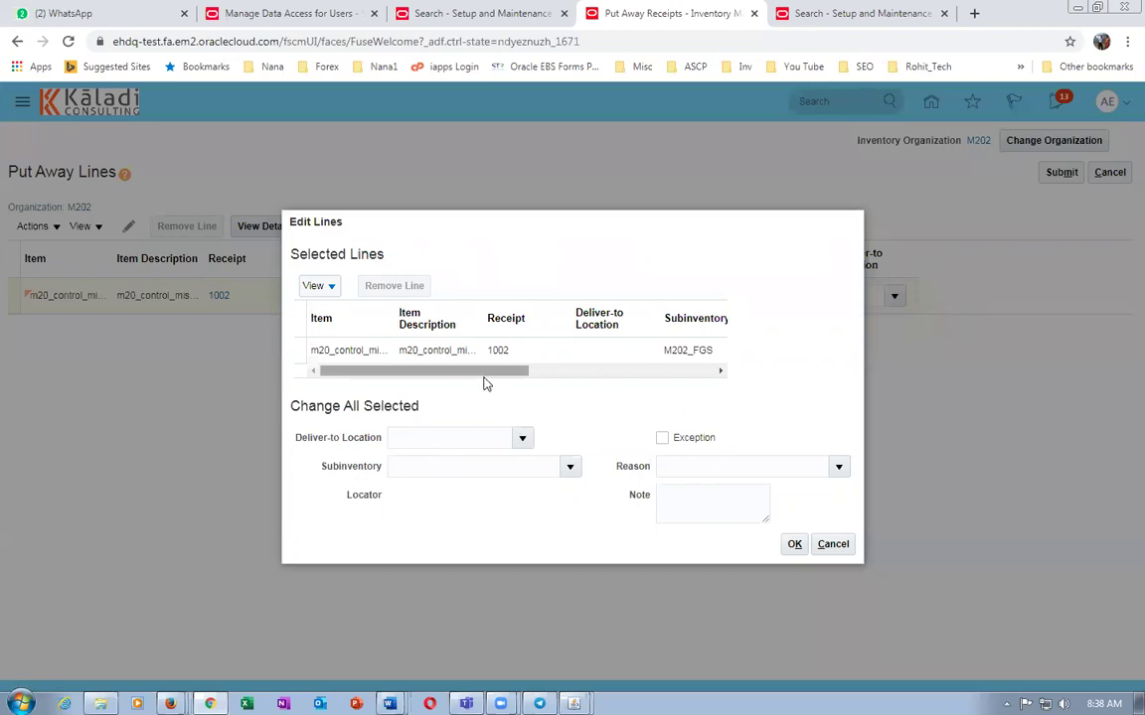
{"action": "left_click_drag", "start_coordinate": [486, 375], "coordinate": [527, 414]}
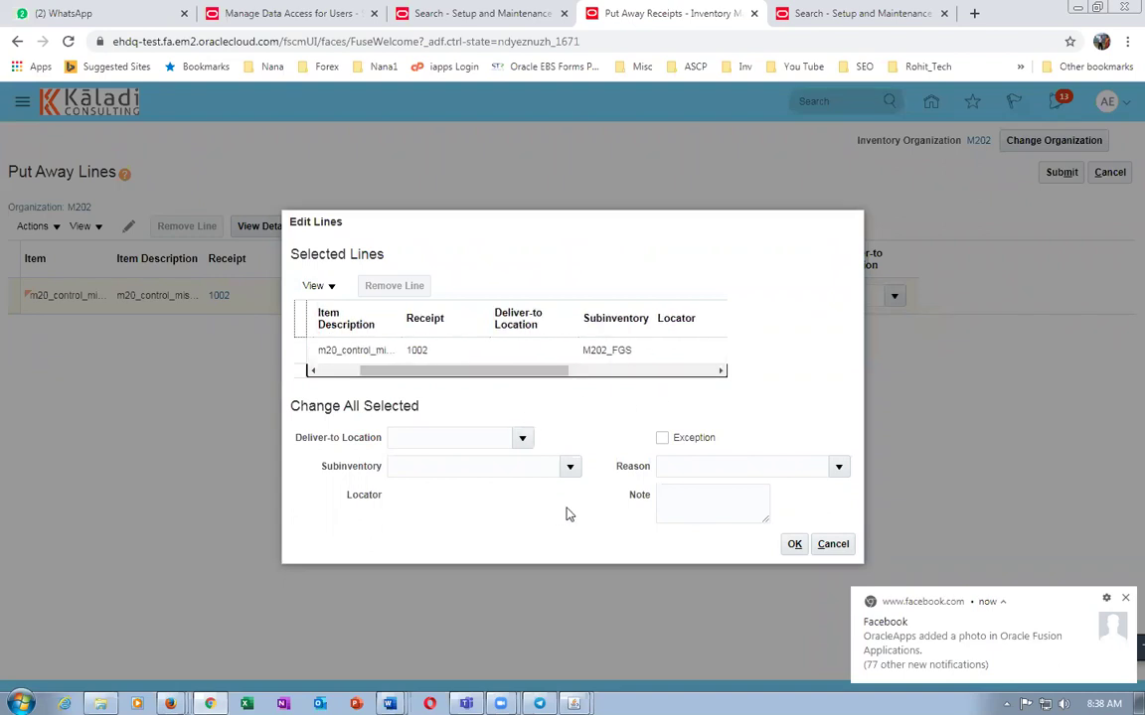
{"action": "left_click", "coordinate": [827, 544]}
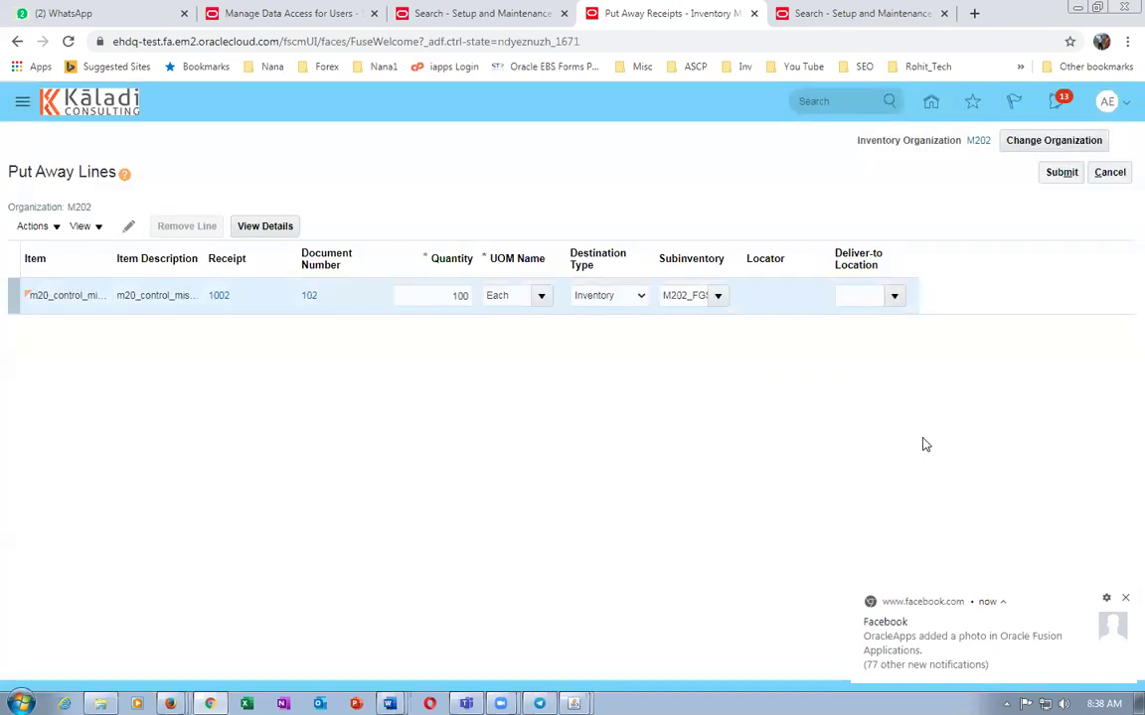
{"action": "left_click", "coordinate": [1110, 172]}
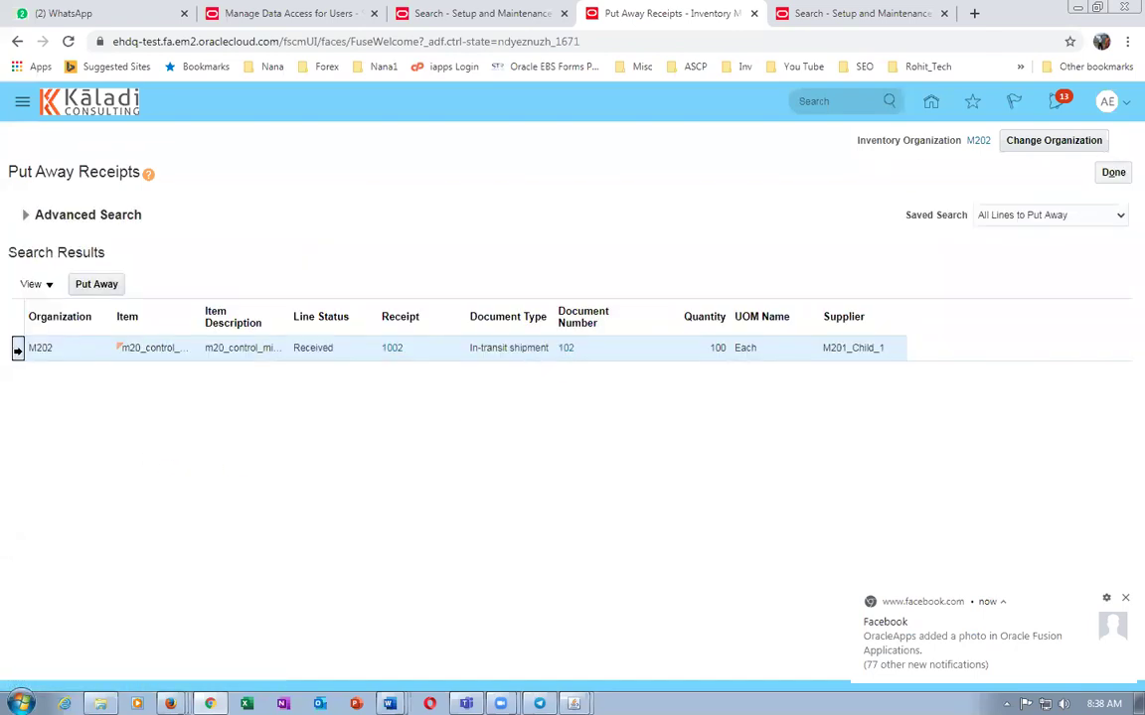
Step: Reopen put-away for receipt 1002 and try Generate Lots and Serial Numbers, which errors
{"action": "left_click", "coordinate": [95, 284]}
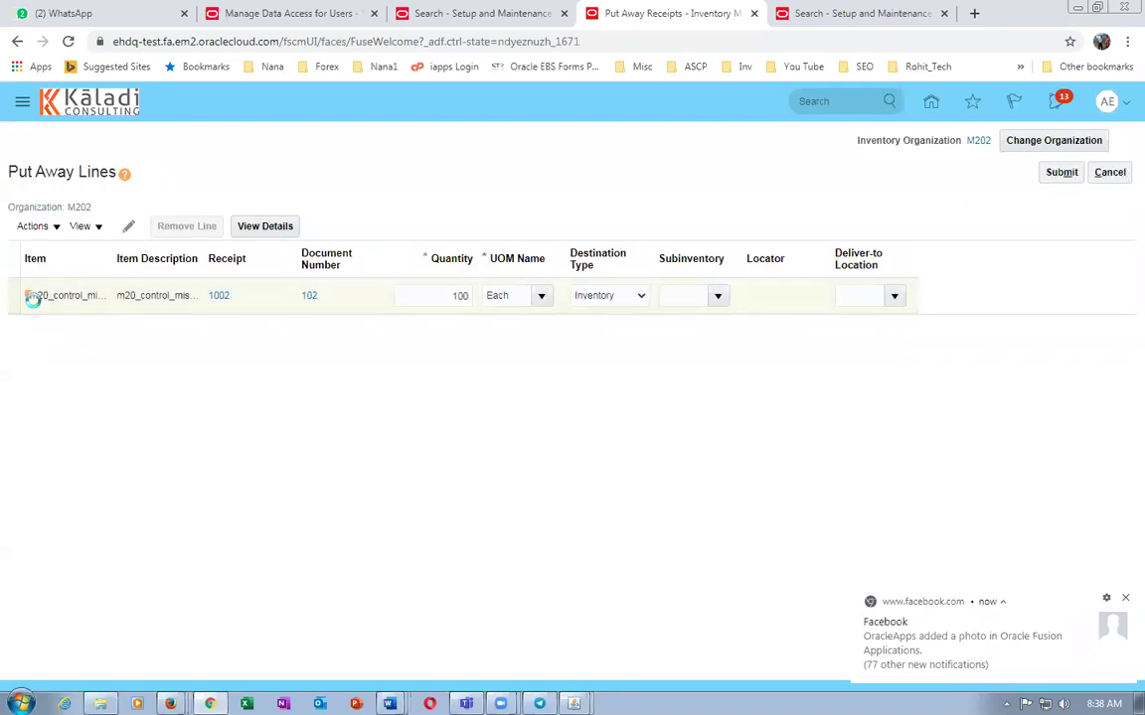
{"action": "left_click", "coordinate": [14, 295]}
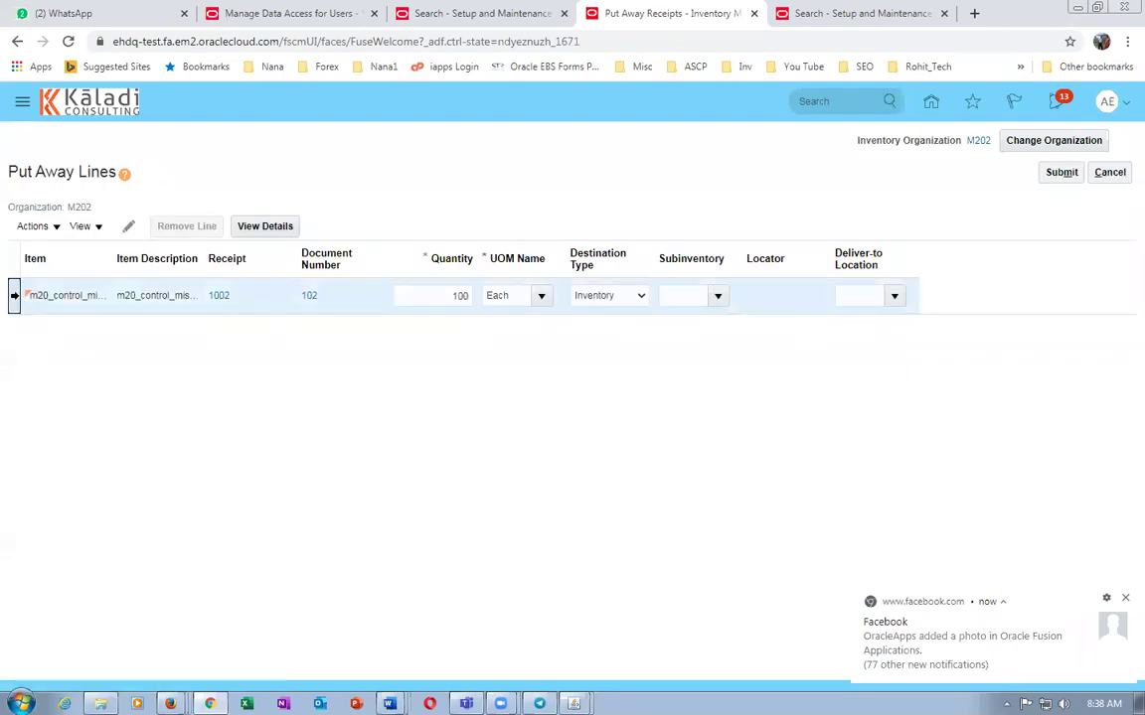
{"action": "left_click", "coordinate": [31, 226]}
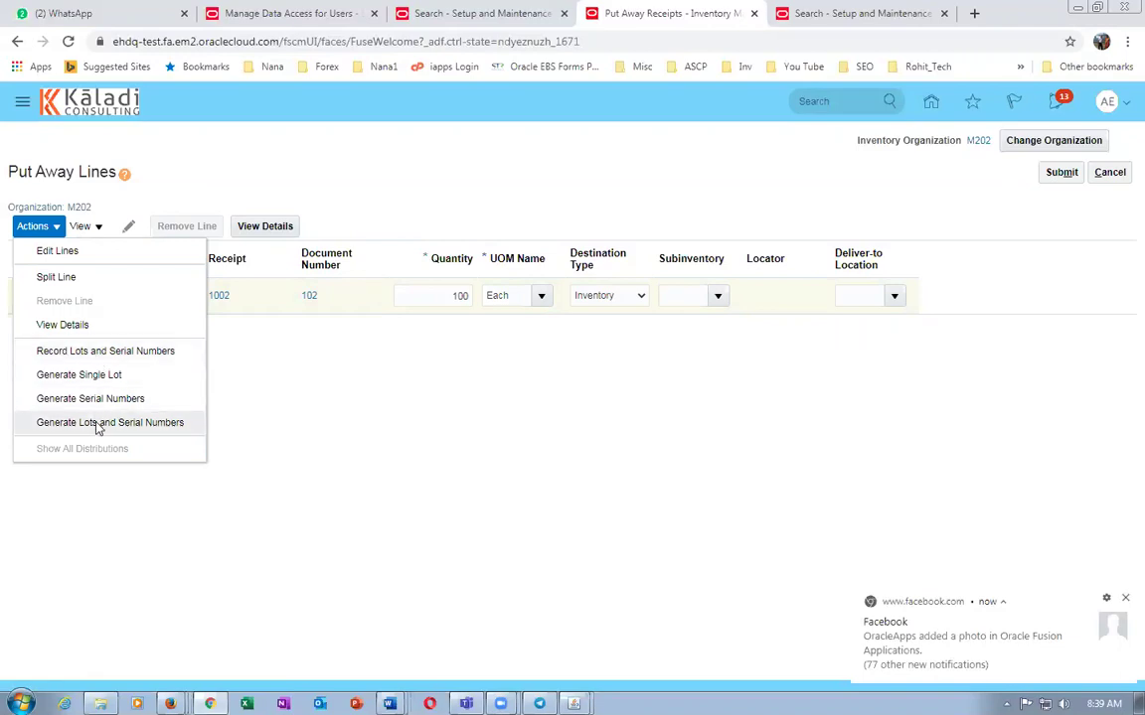
{"action": "left_click", "coordinate": [161, 423]}
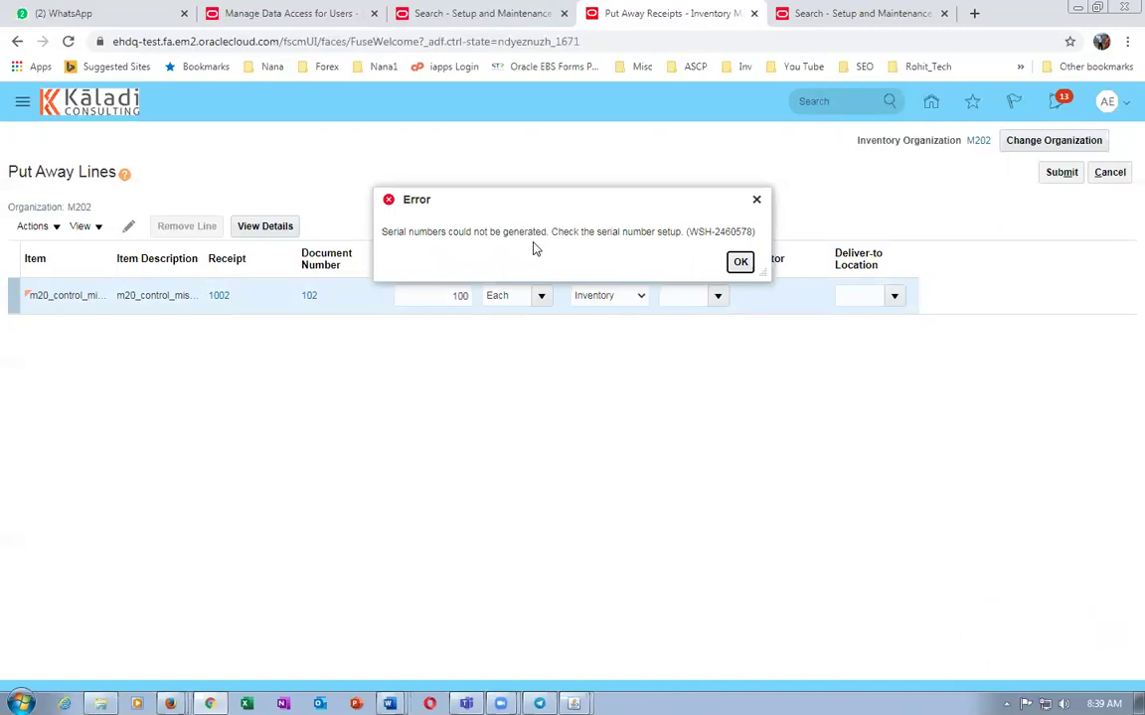
{"action": "left_click", "coordinate": [740, 263]}
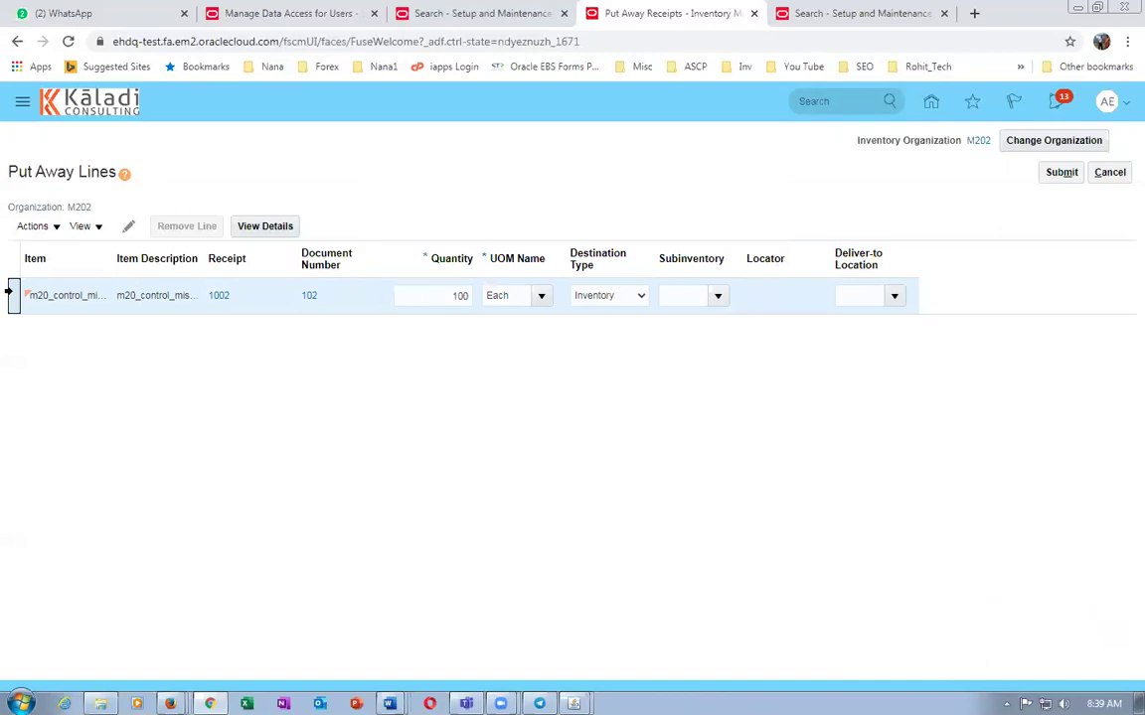
Step: Inspect the line in Edit Lines, checking deliver-to locations, and close it unchanged
{"action": "left_click", "coordinate": [31, 227]}
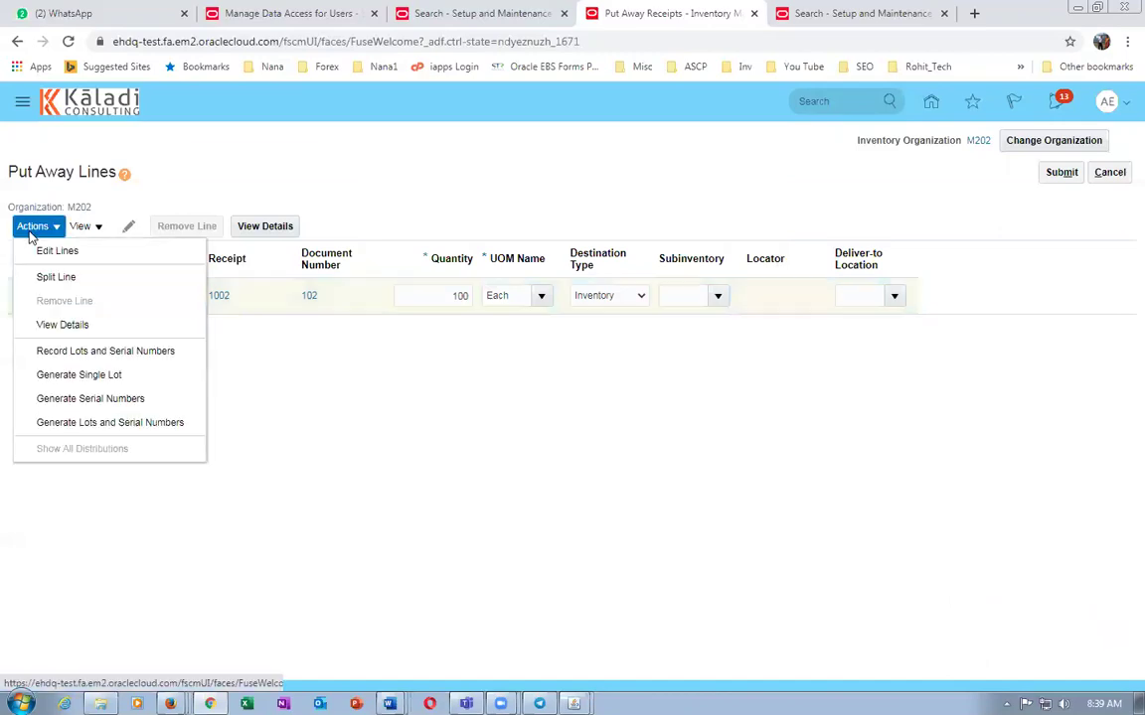
{"action": "left_click", "coordinate": [264, 349]}
{"action": "left_click", "coordinate": [17, 290]}
{"action": "left_click", "coordinate": [128, 227]}
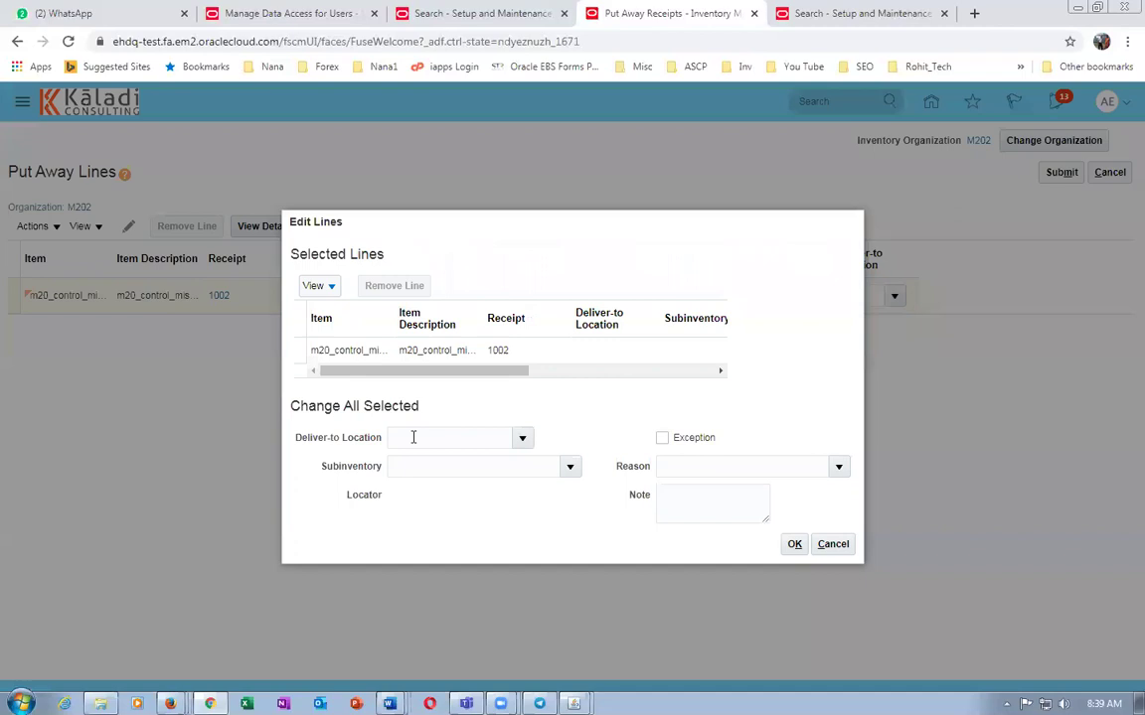
{"action": "left_click", "coordinate": [523, 441]}
{"action": "left_click", "coordinate": [429, 547]}
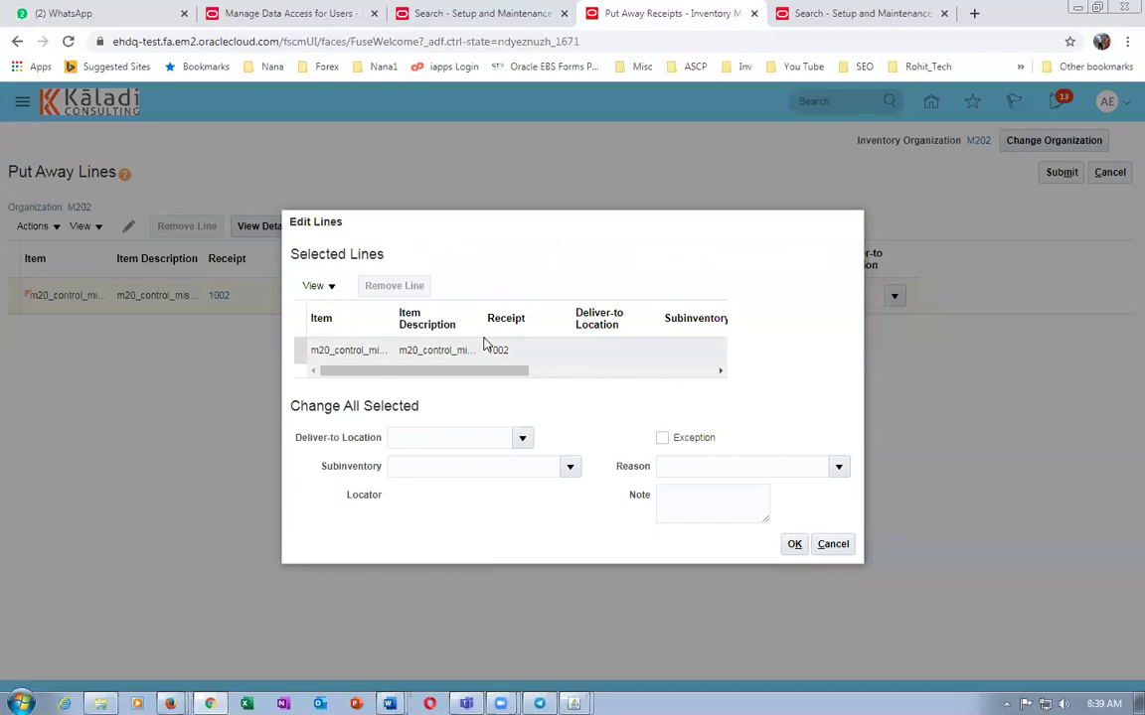
{"action": "left_click", "coordinate": [833, 545]}
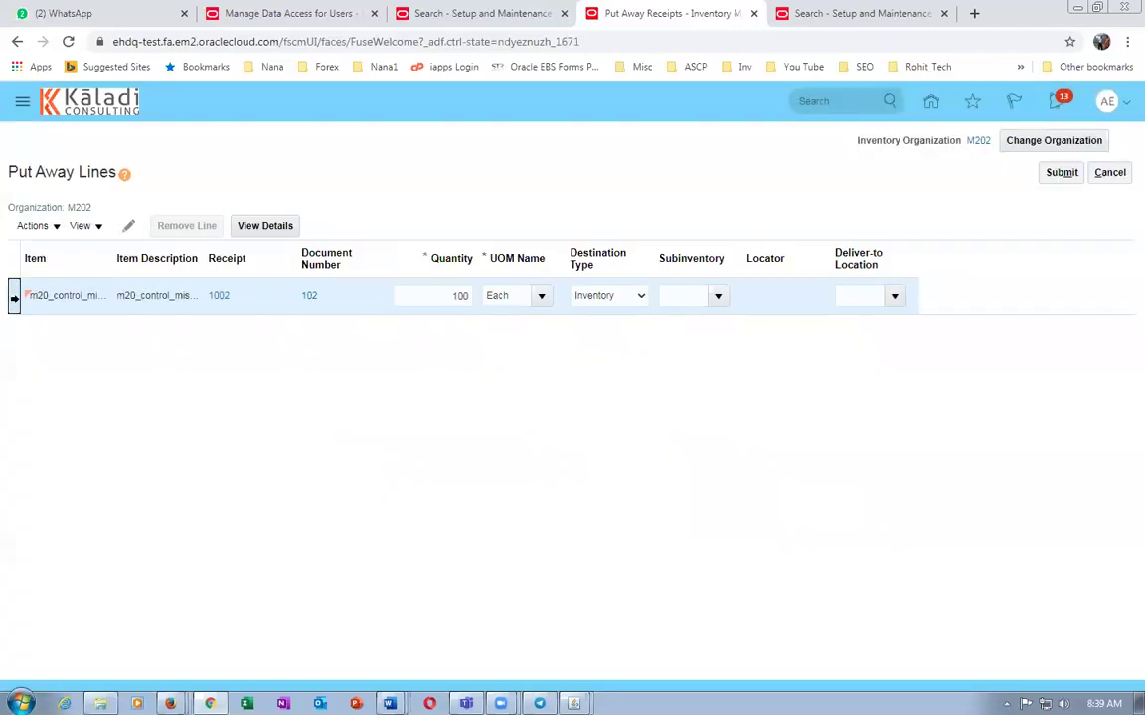
{"action": "left_click", "coordinate": [31, 226]}
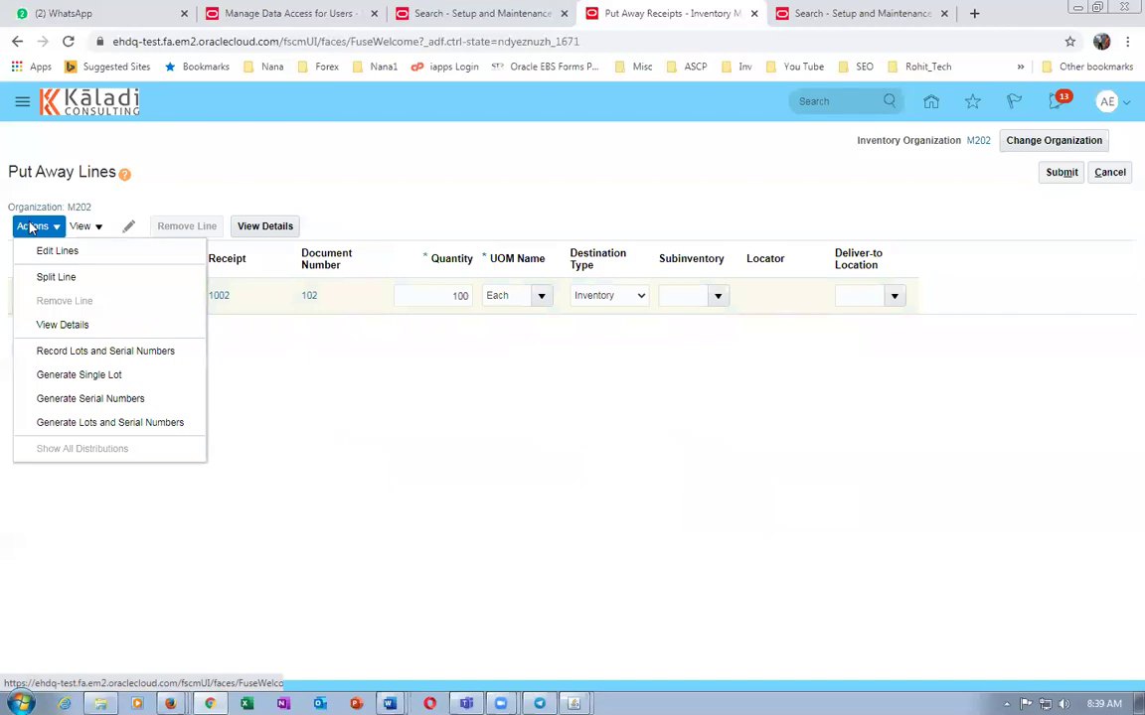
Step: Generate lot mon_102 for the line and set serials starting at 101 (101–200) in its details
{"action": "left_click", "coordinate": [93, 378]}
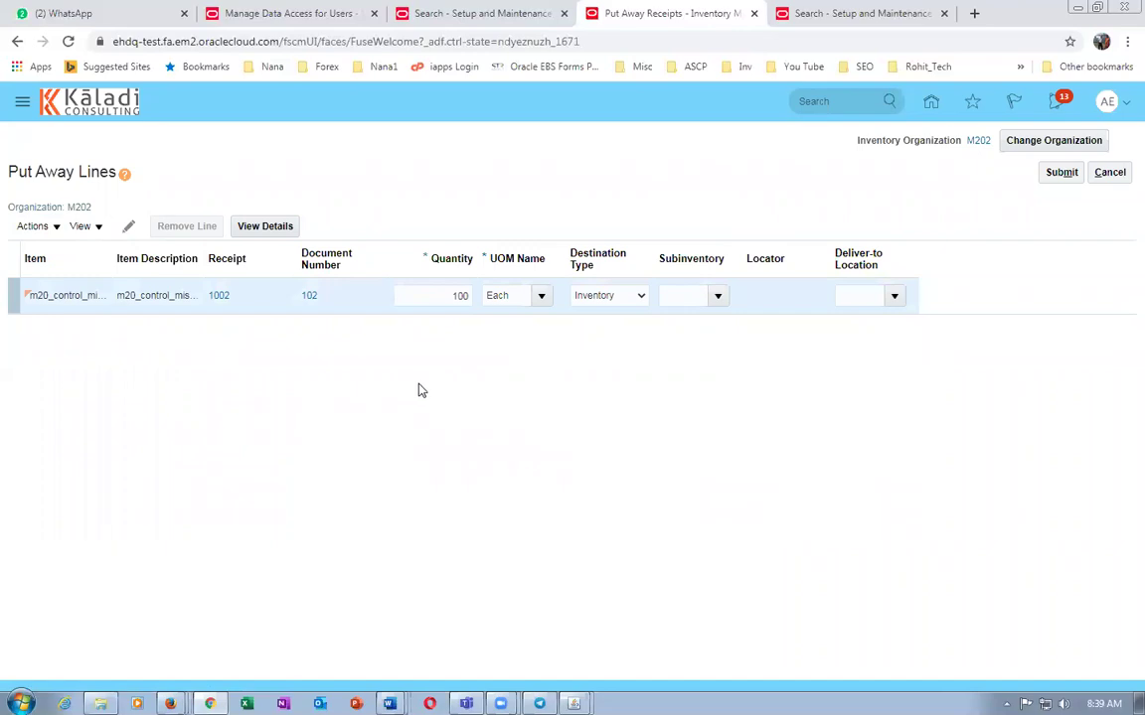
{"action": "left_click", "coordinate": [266, 227]}
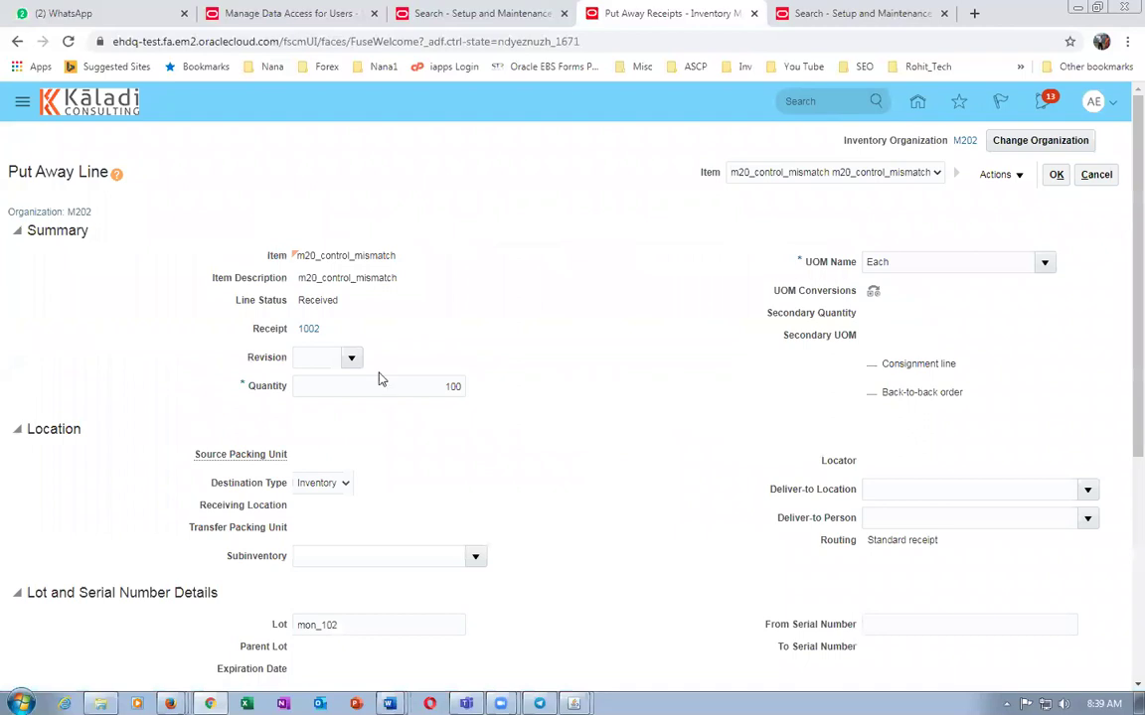
{"action": "scroll", "coordinate": [593, 449], "scroll_direction": "down", "scroll_amount": 3}
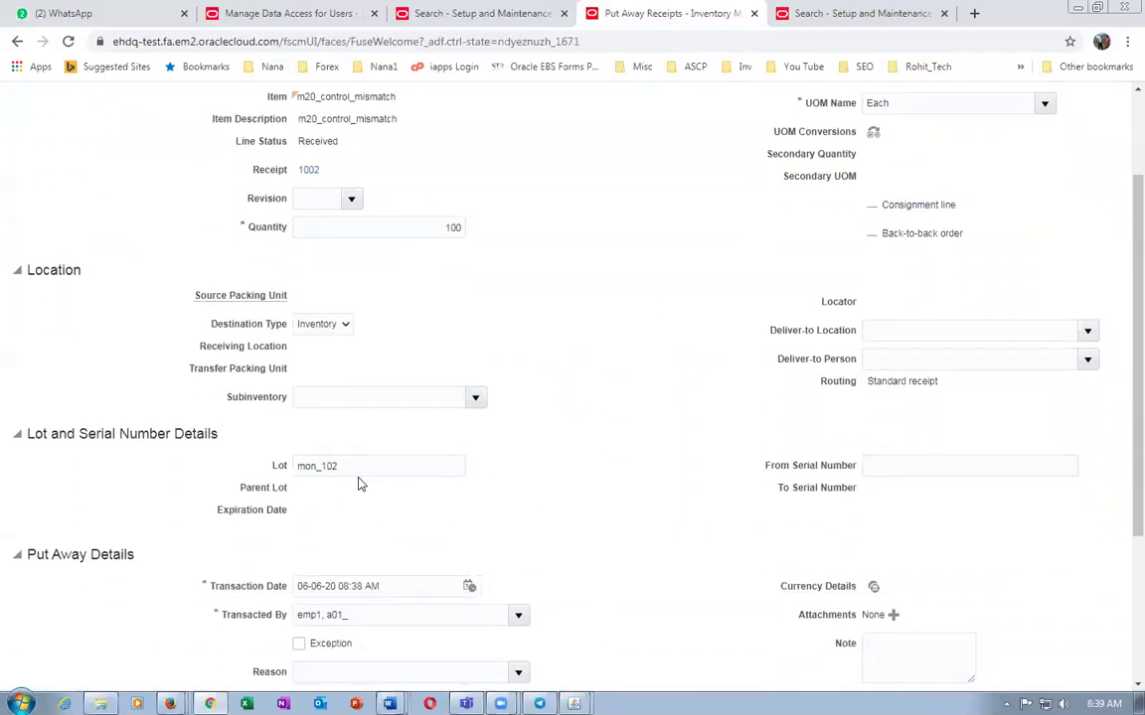
{"action": "scroll", "coordinate": [360, 487], "scroll_direction": "down", "scroll_amount": 4}
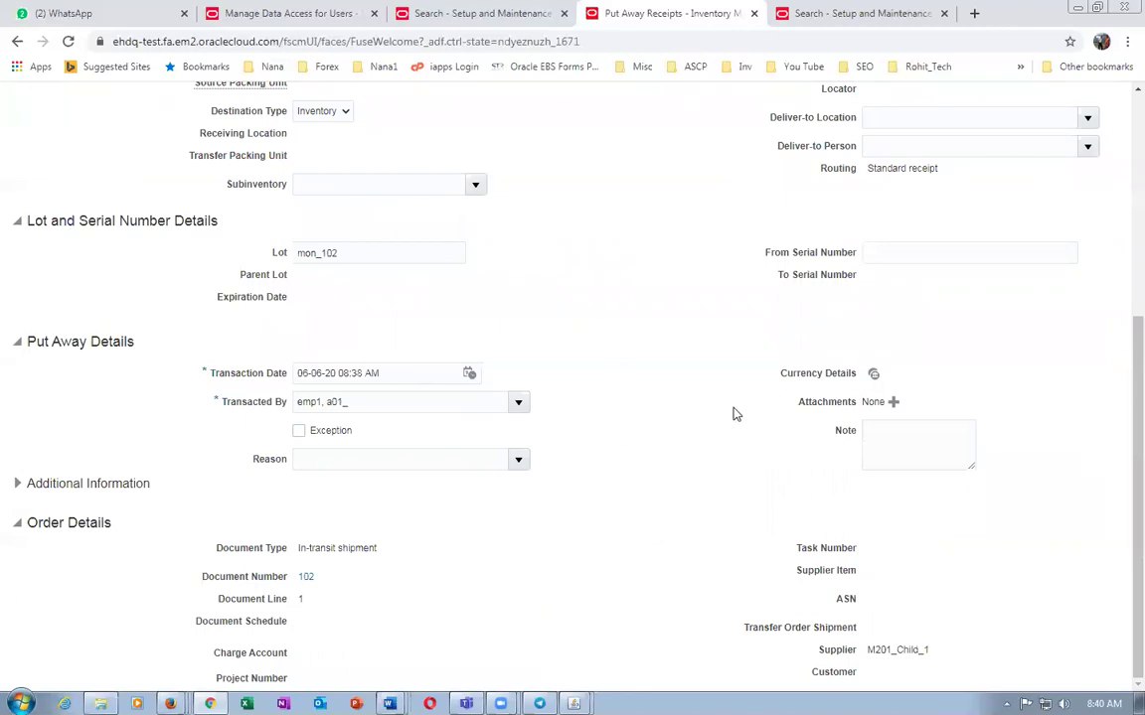
{"action": "left_click", "coordinate": [904, 252]}
{"action": "type", "text": "101"}
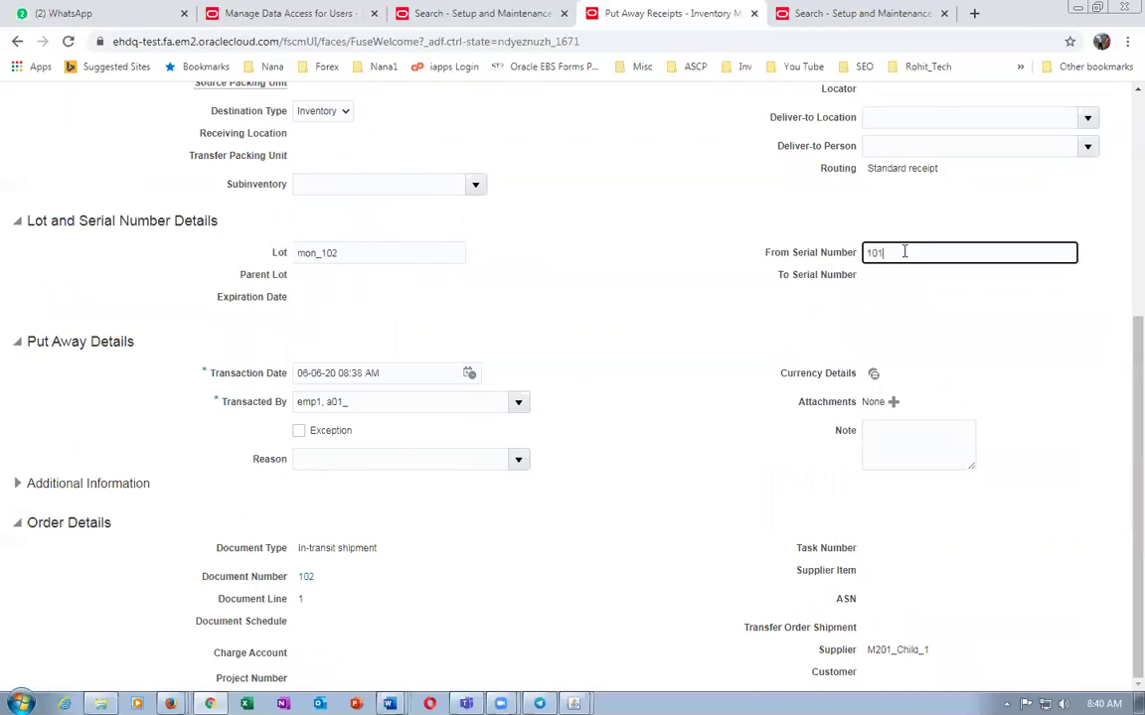
{"action": "key", "text": "Tab"}
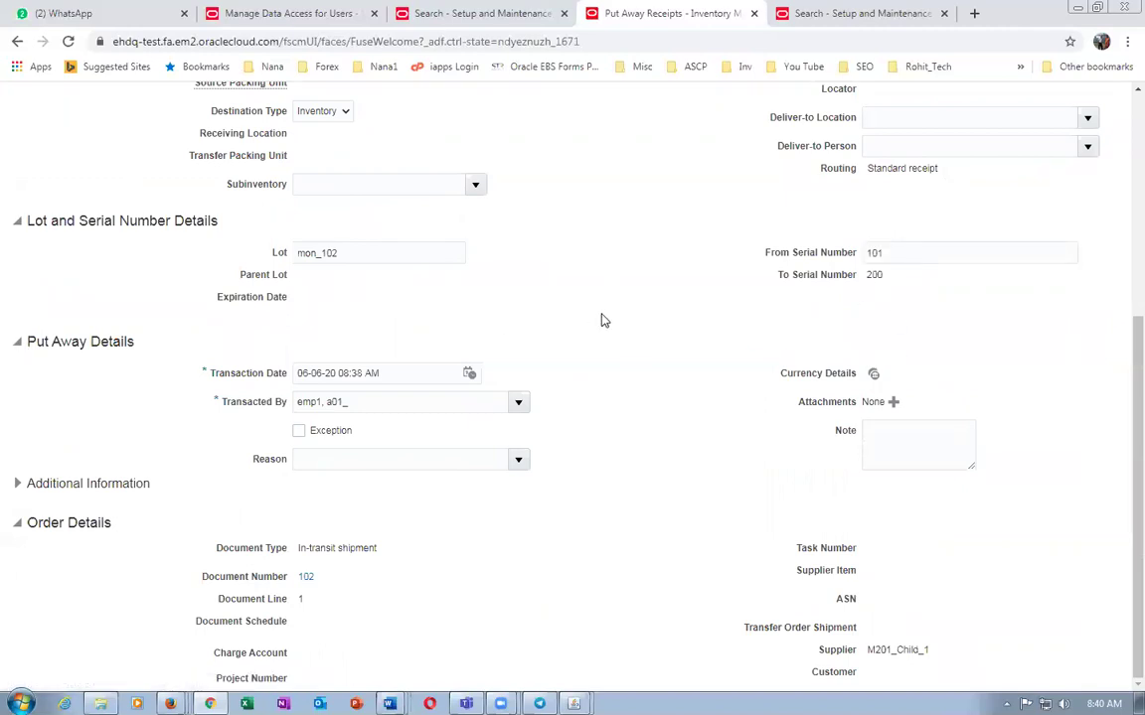
{"action": "scroll", "coordinate": [602, 320], "scroll_direction": "up", "scroll_amount": 3}
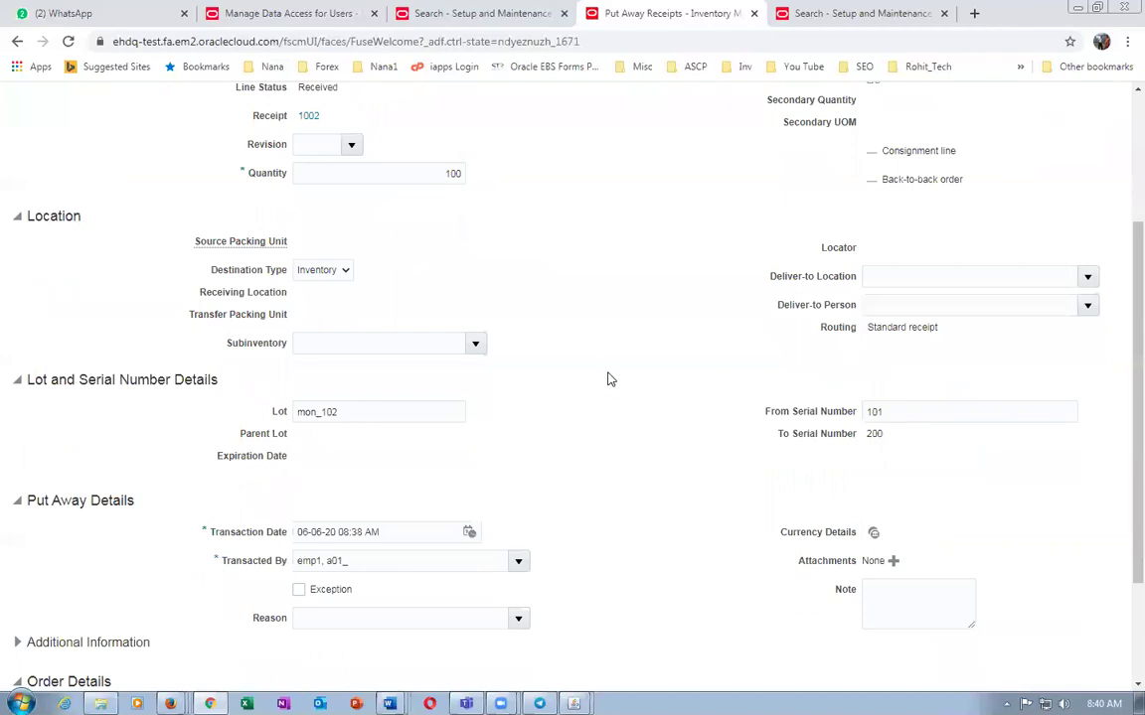
{"action": "scroll", "coordinate": [608, 379], "scroll_direction": "up", "scroll_amount": 3}
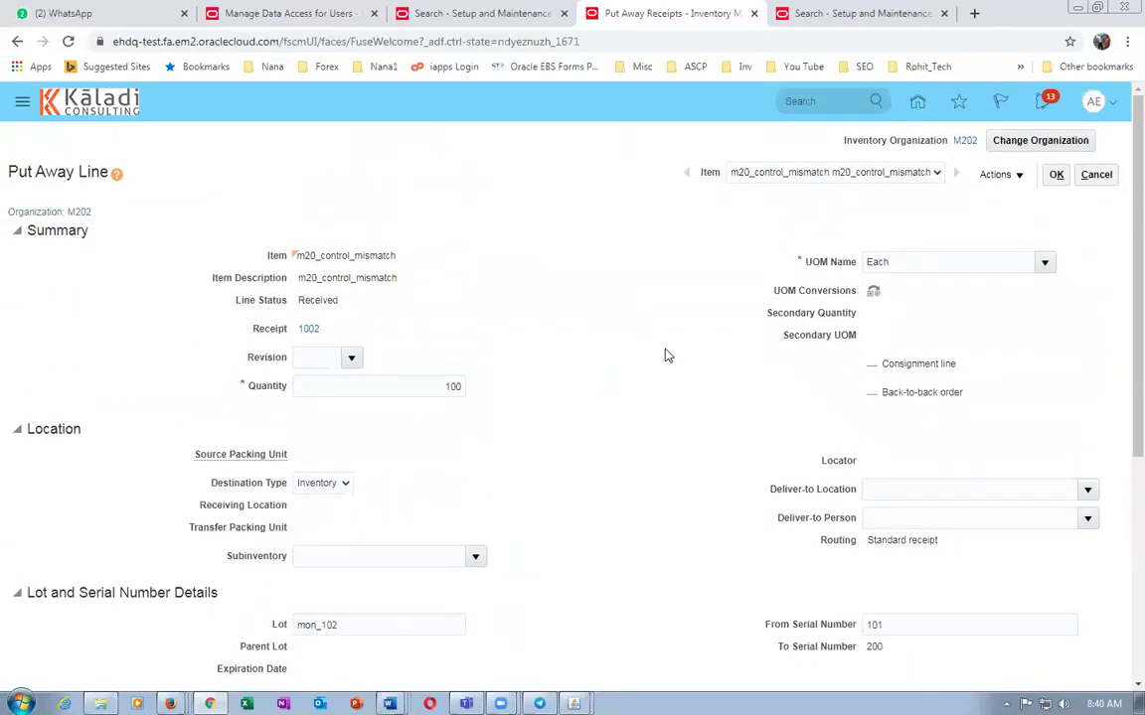
{"action": "left_click", "coordinate": [1051, 173]}
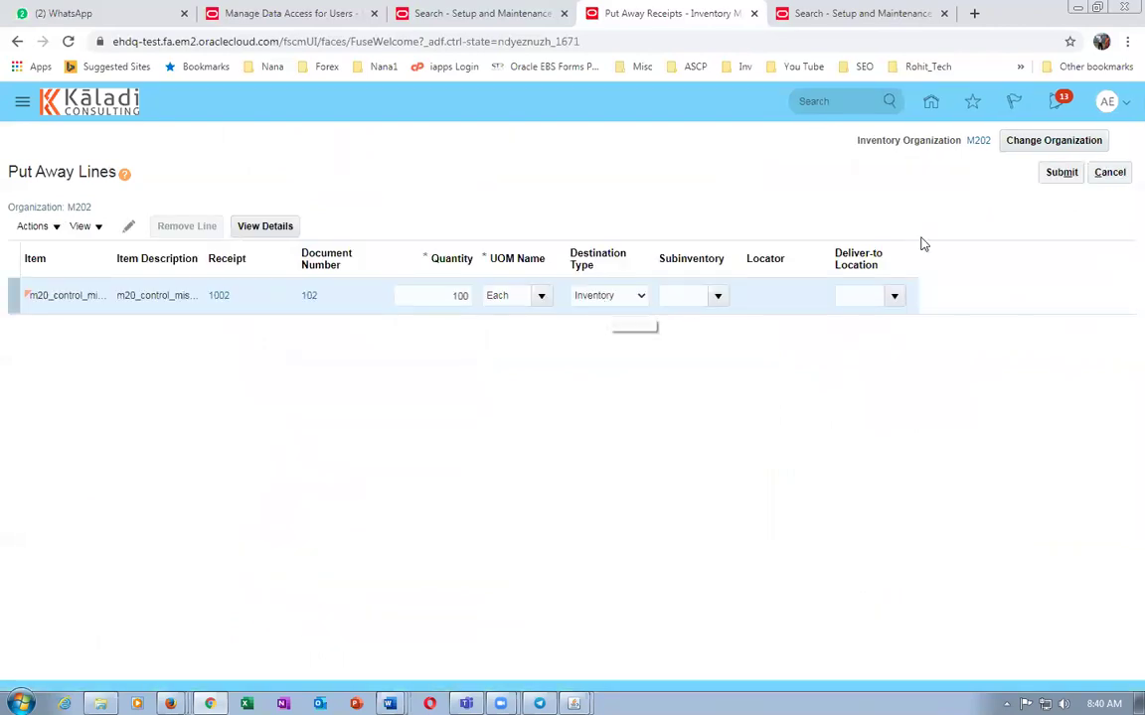
Step: Clear the missing-revision/subinventory error by setting revision A and subinventory M202_FGS in line details
{"action": "left_click", "coordinate": [1065, 175]}
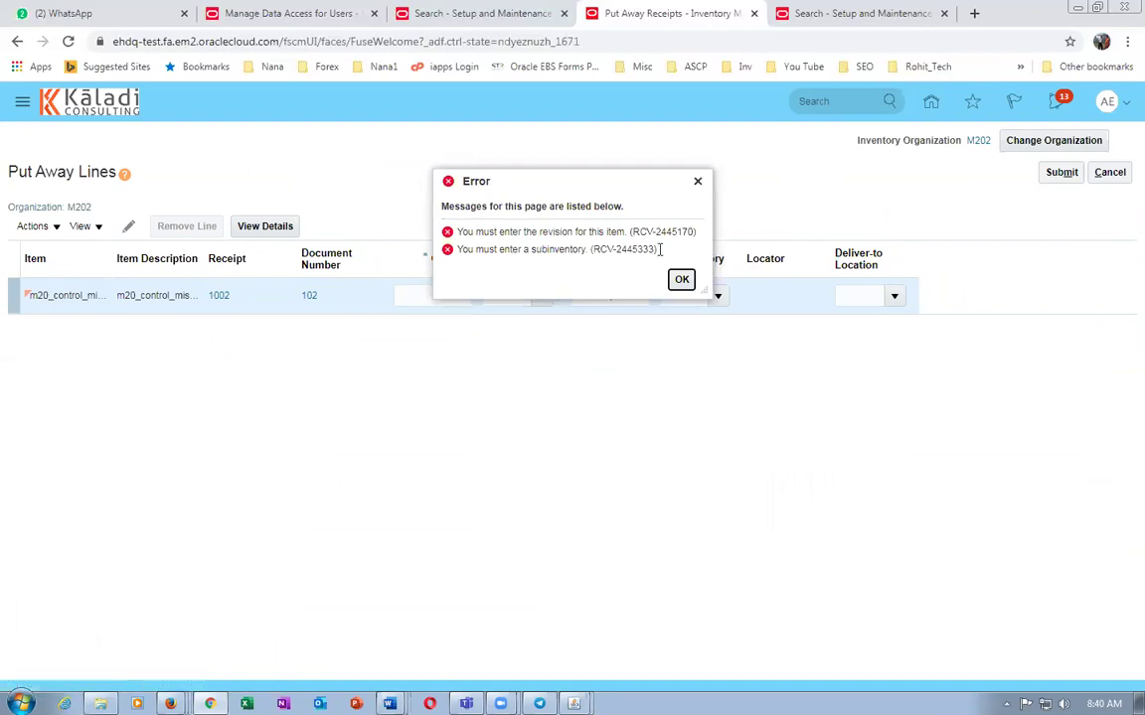
{"action": "left_click", "coordinate": [681, 279]}
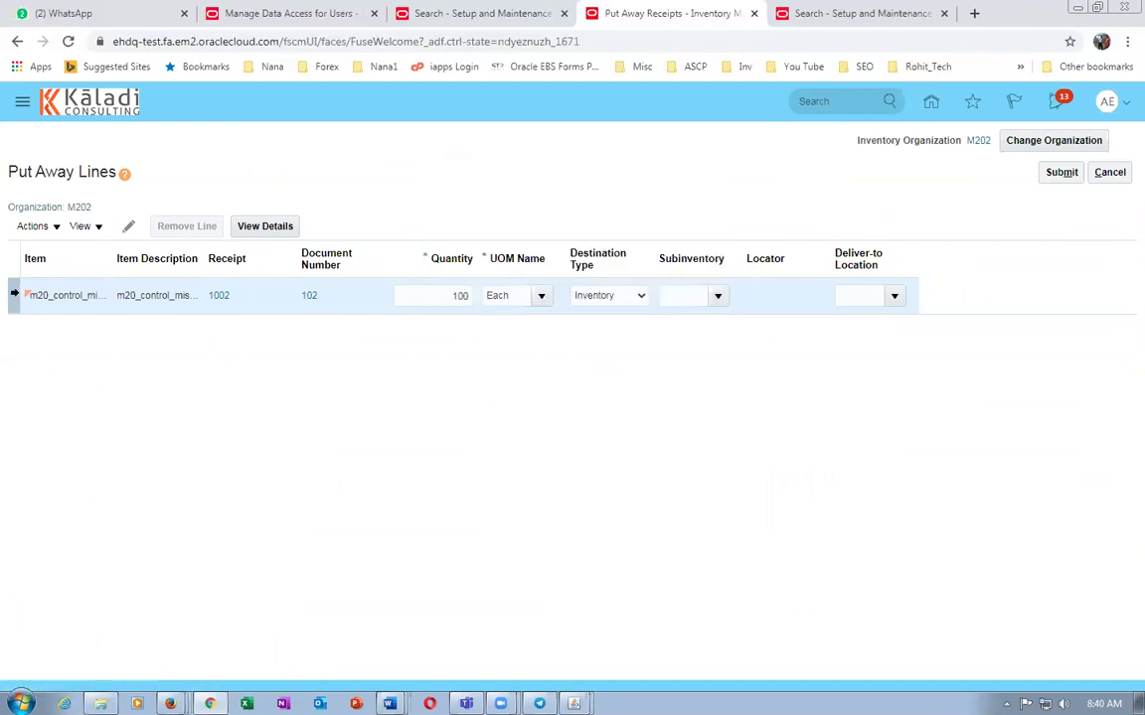
{"action": "left_click", "coordinate": [260, 227]}
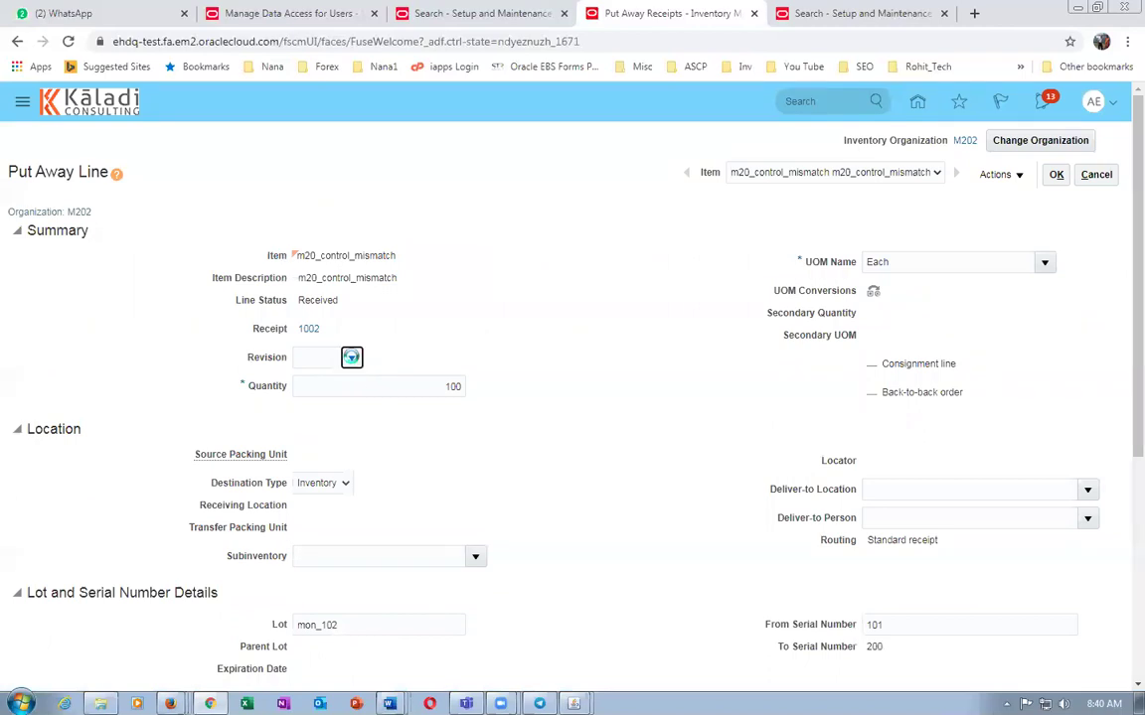
{"action": "left_click", "coordinate": [352, 358]}
{"action": "left_click", "coordinate": [313, 393]}
{"action": "scroll", "coordinate": [598, 460], "scroll_direction": "down", "scroll_amount": 3}
{"action": "left_click", "coordinate": [475, 318]}
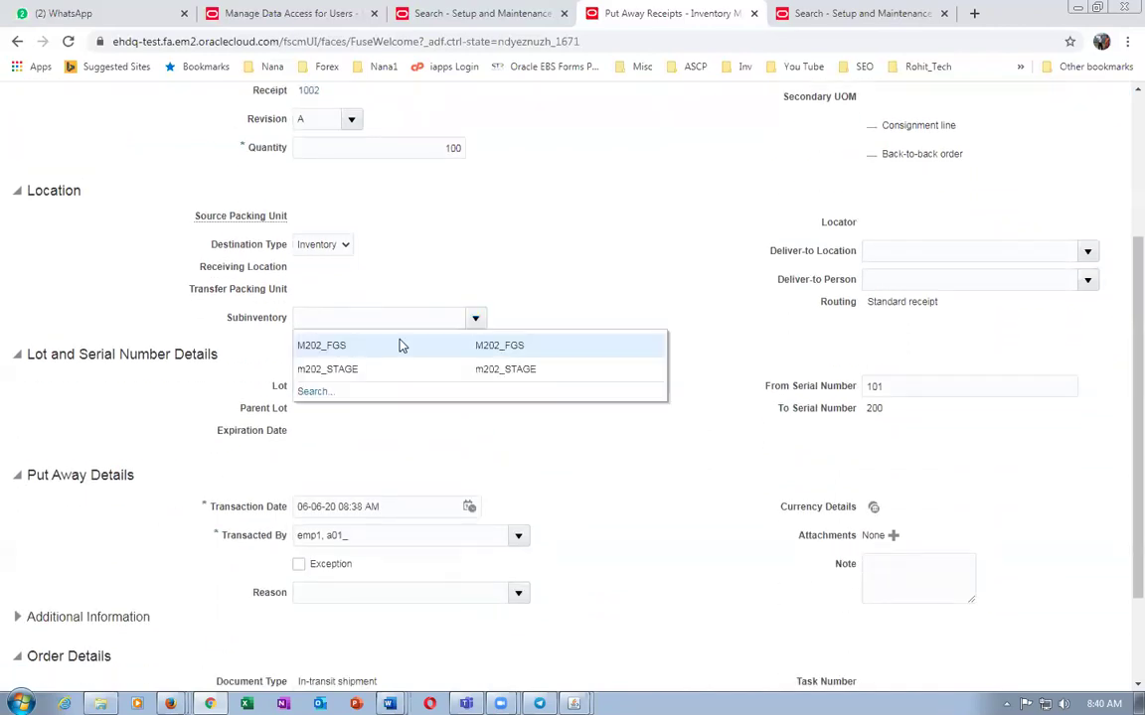
{"action": "left_click", "coordinate": [598, 278]}
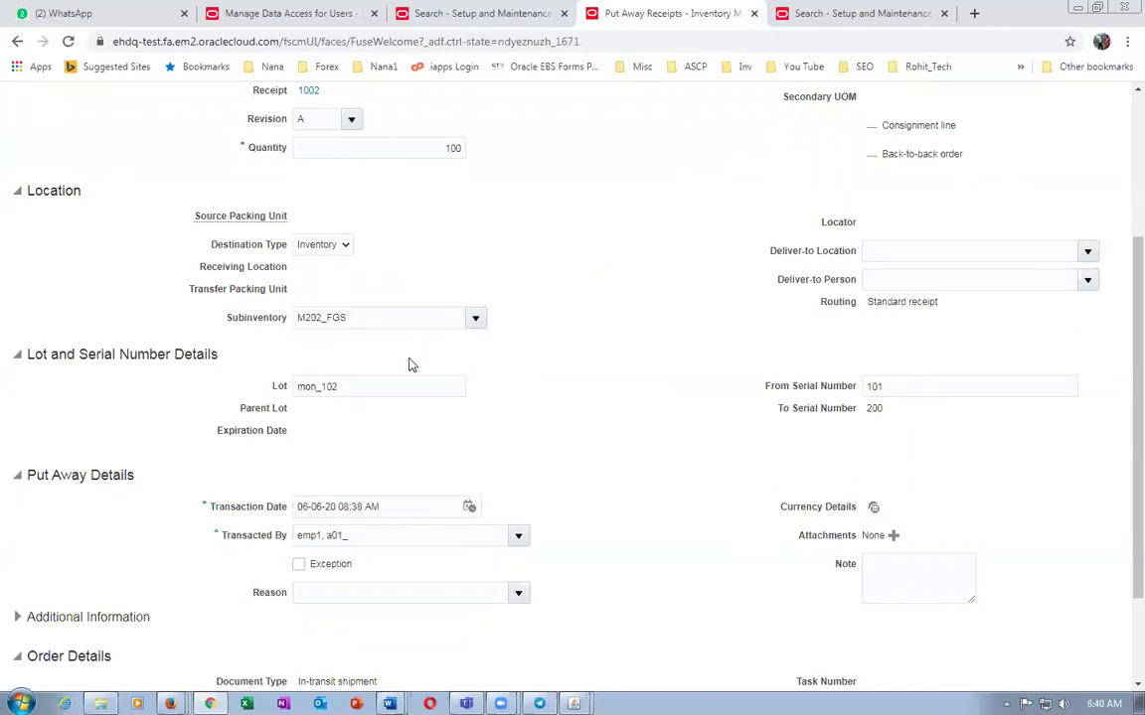
{"action": "scroll", "coordinate": [491, 288], "scroll_direction": "up", "scroll_amount": 5}
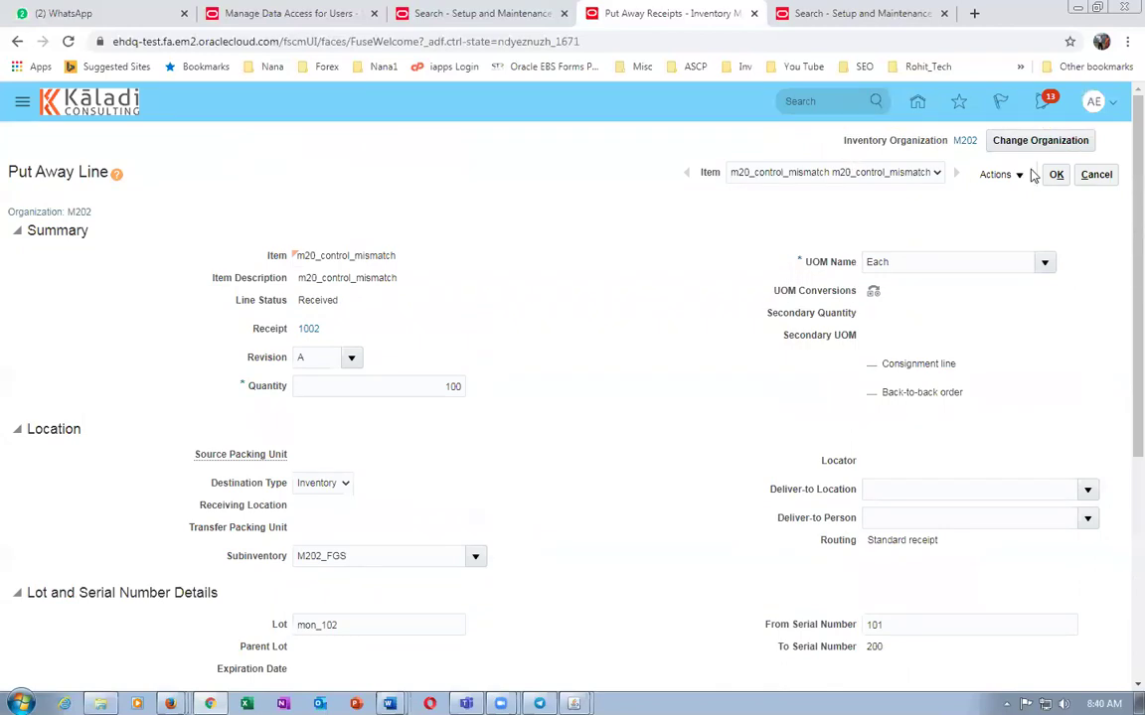
{"action": "left_click", "coordinate": [1056, 175]}
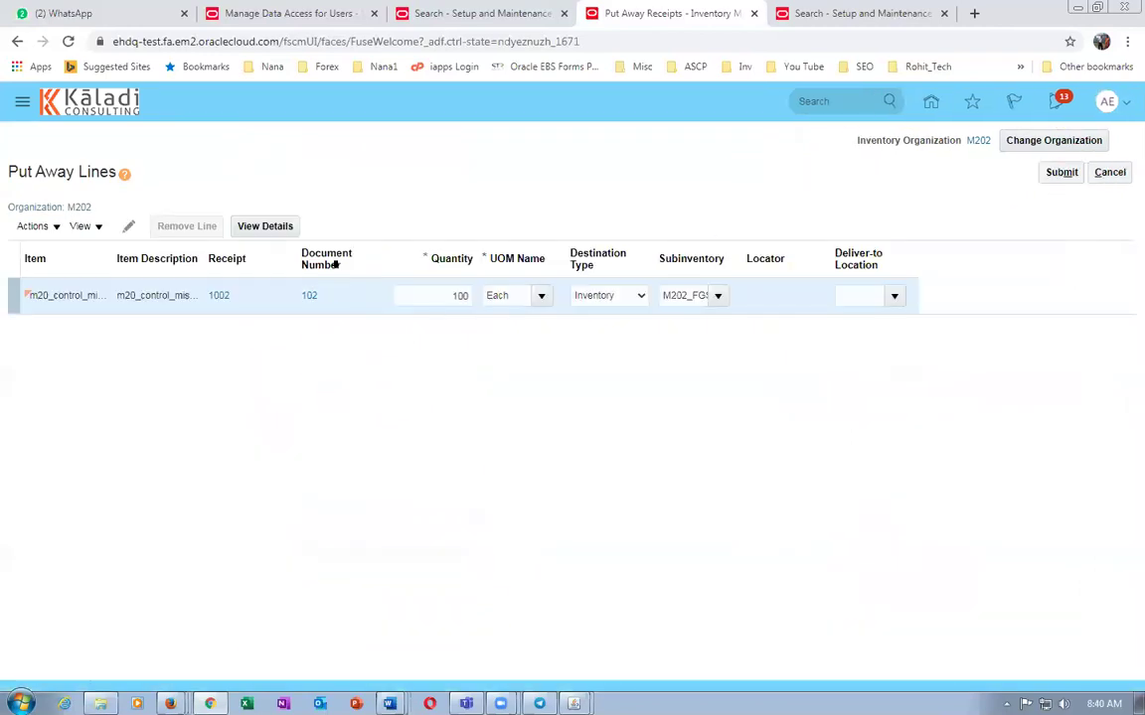
Step: Submit the receipt 1002 put-away transaction and acknowledge the Confirmation dialog
{"action": "left_click", "coordinate": [33, 226]}
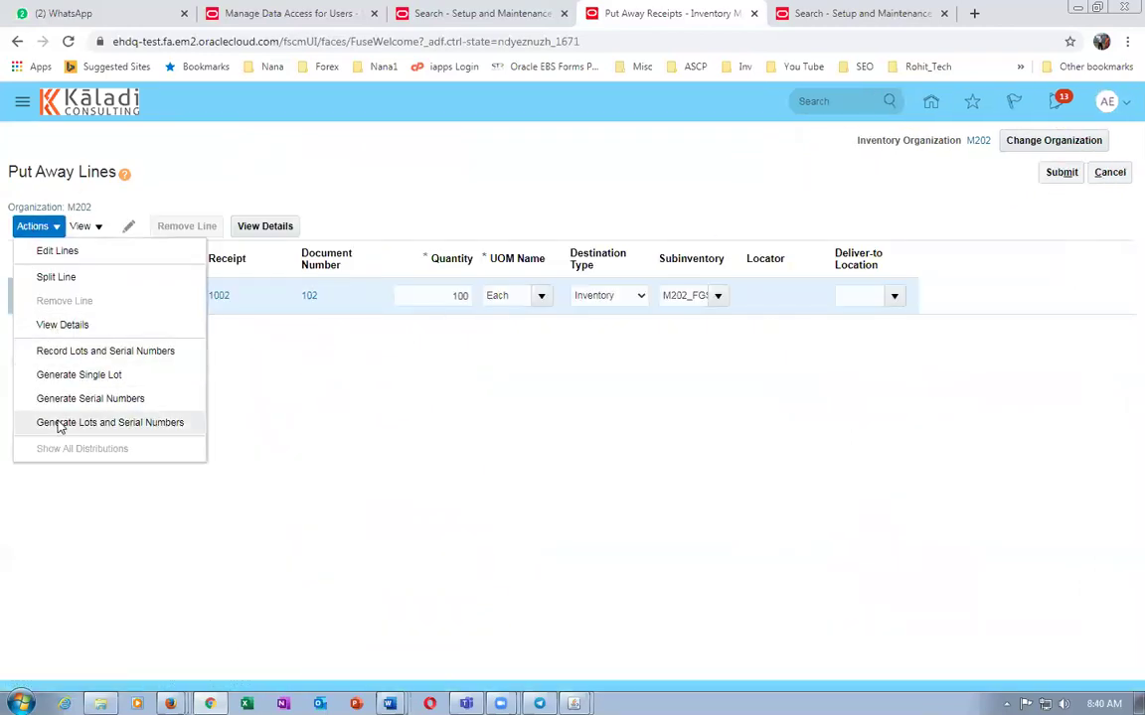
{"action": "left_click", "coordinate": [337, 413]}
{"action": "left_click", "coordinate": [1061, 172]}
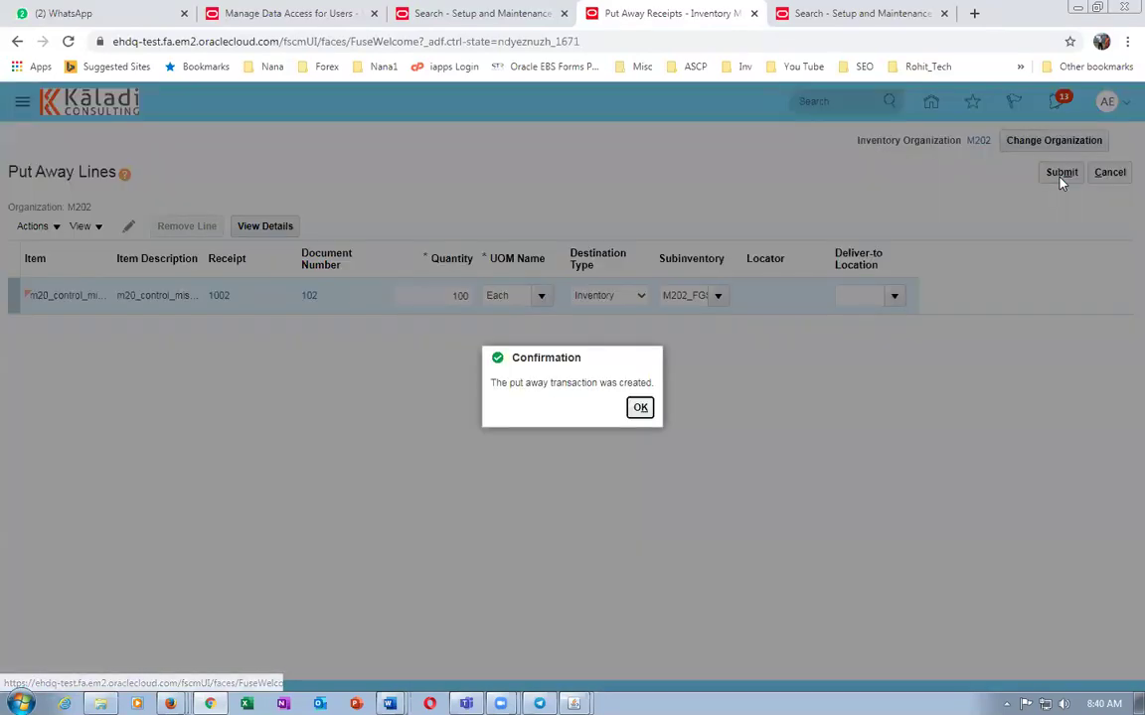
{"action": "left_click_drag", "start_coordinate": [510, 384], "coordinate": [952, 490]}
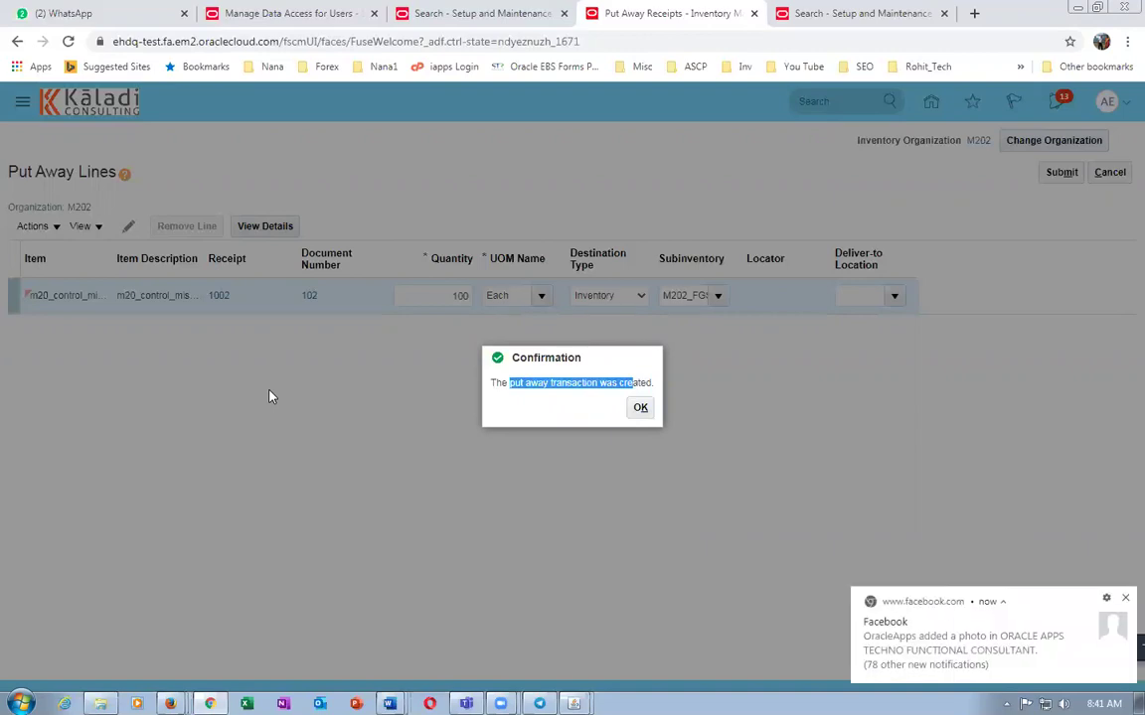
{"action": "left_click", "coordinate": [1123, 601]}
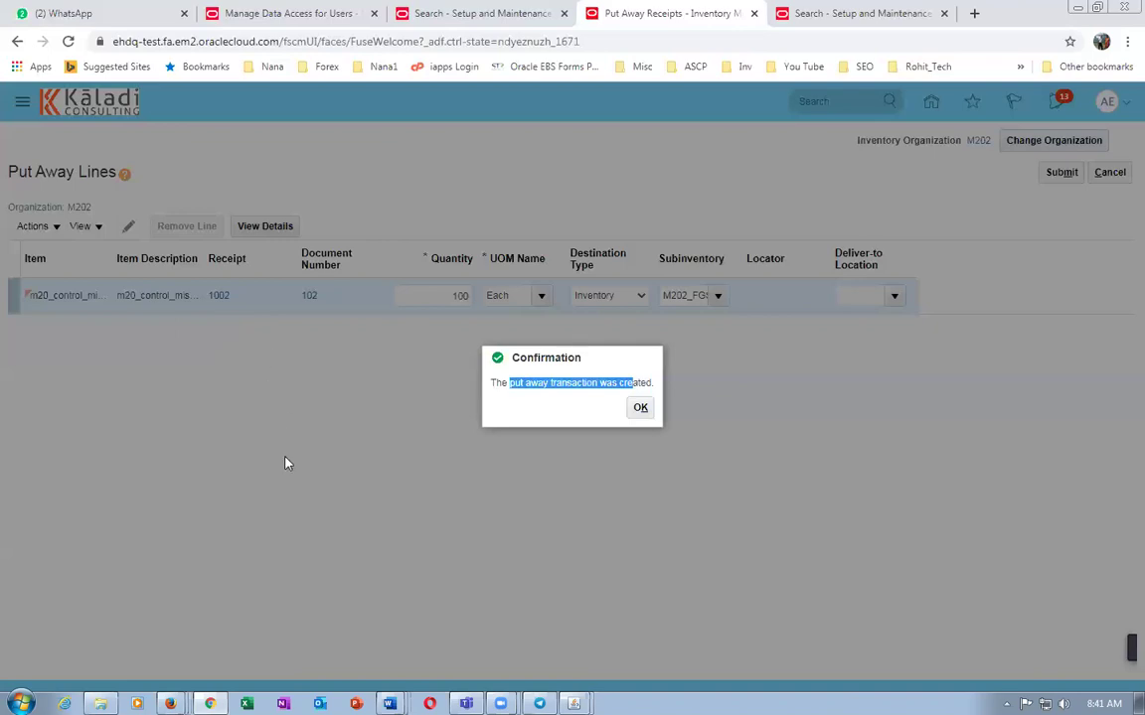
{"action": "left_click", "coordinate": [557, 386]}
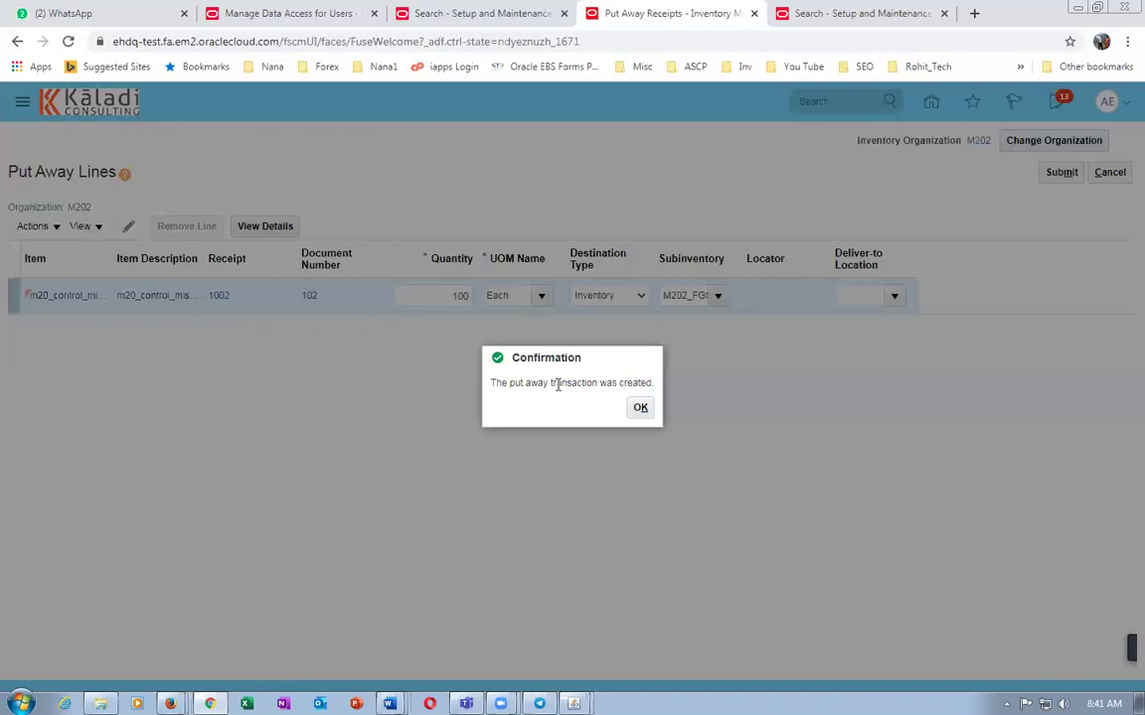
{"action": "left_click", "coordinate": [642, 414]}
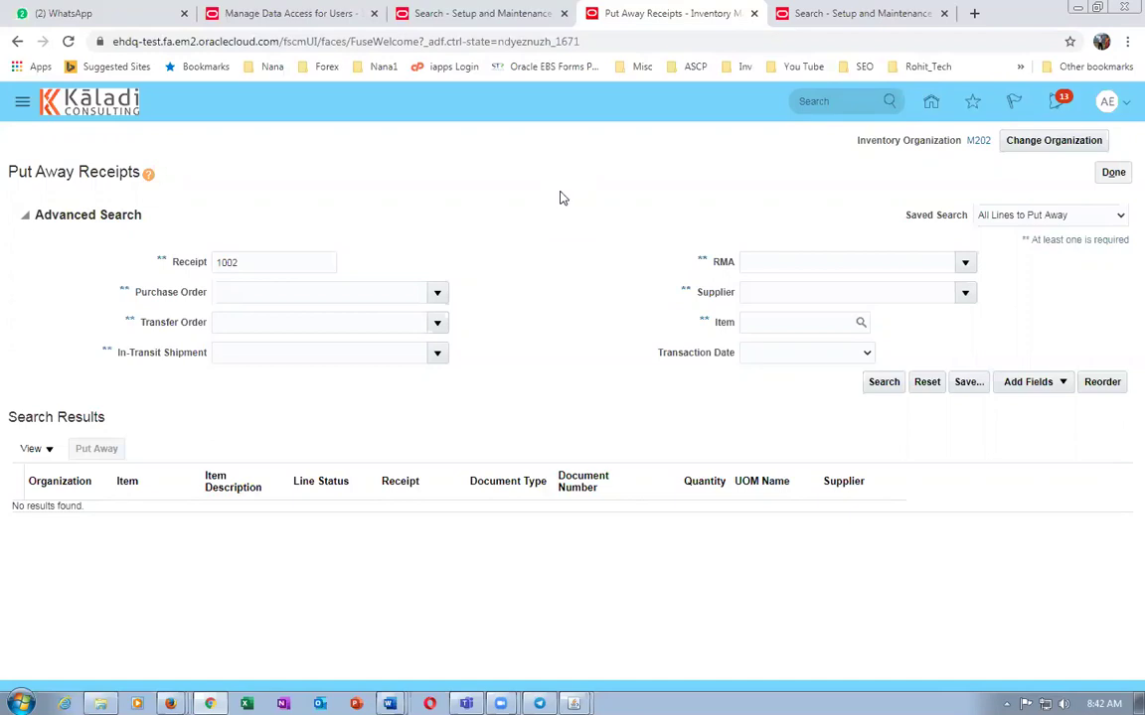
Step: Bring up the inter_org_exercise document and move to its serial, lot and revision controls table
{"action": "left_click", "coordinate": [389, 703]}
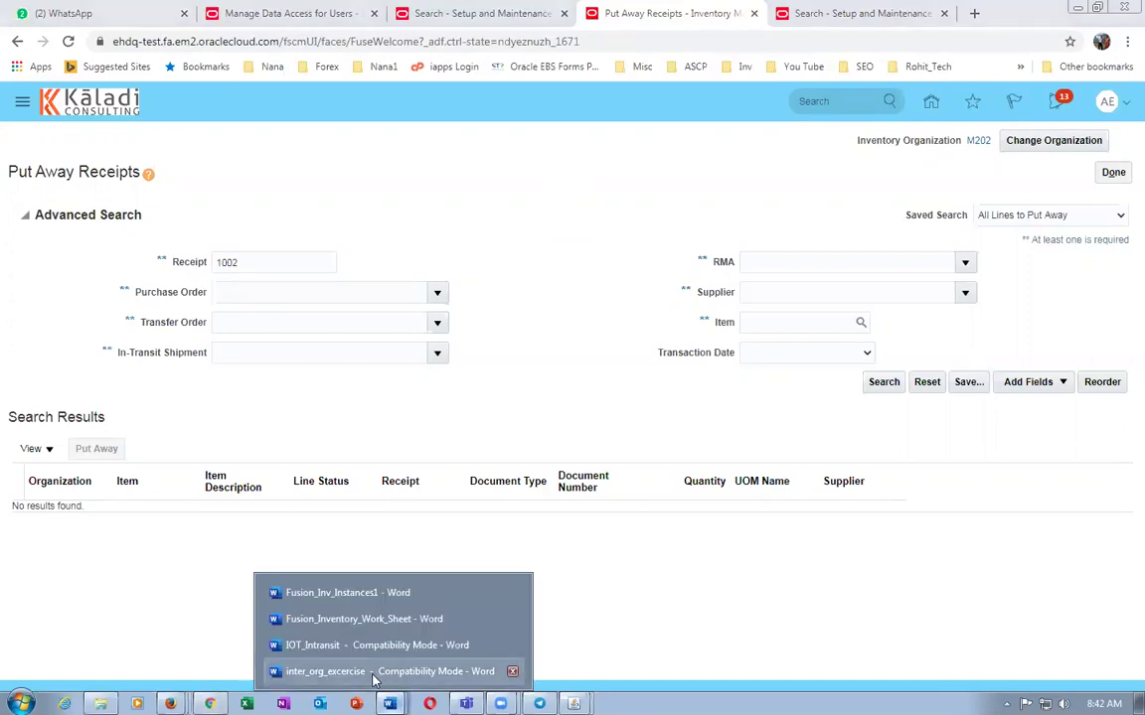
{"action": "left_click", "coordinate": [373, 672]}
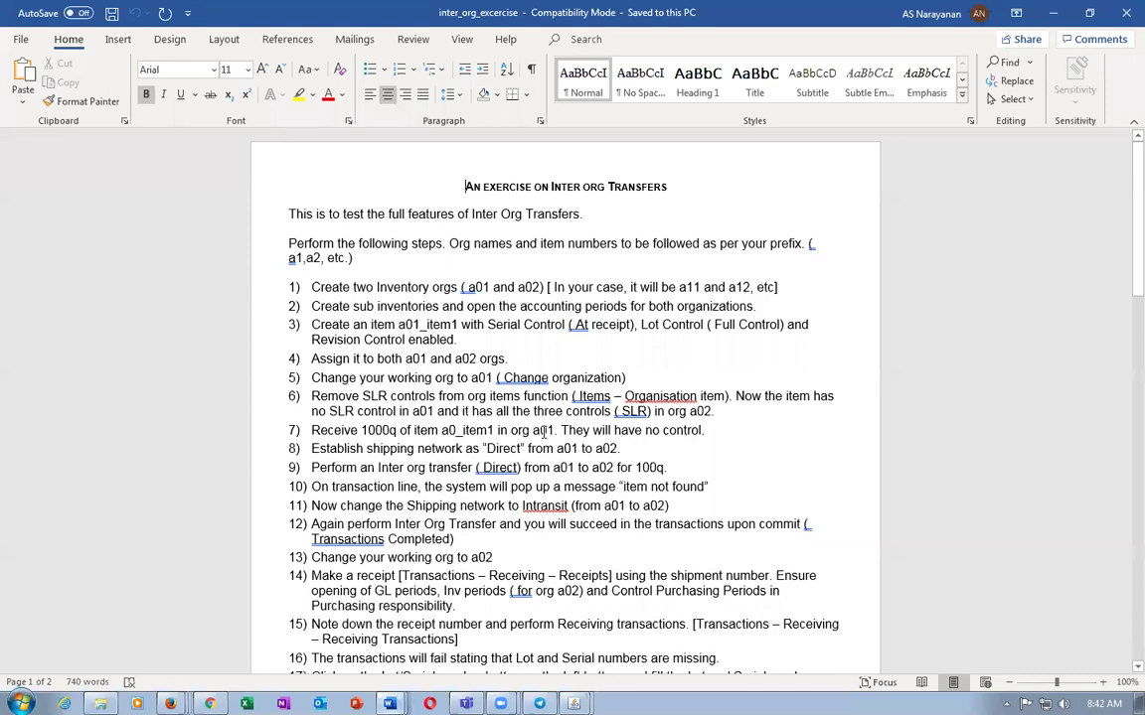
{"action": "key", "text": "Page_Down"}
{"action": "key", "text": "Page_Down"}
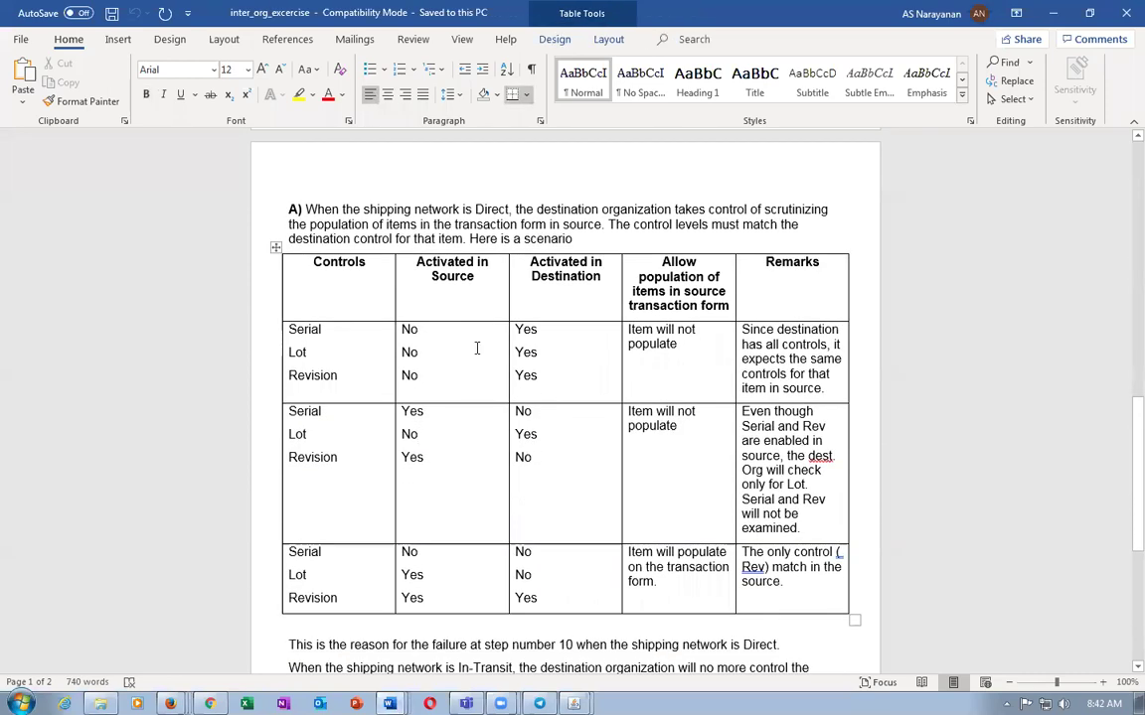
{"action": "left_click", "coordinate": [404, 437]}
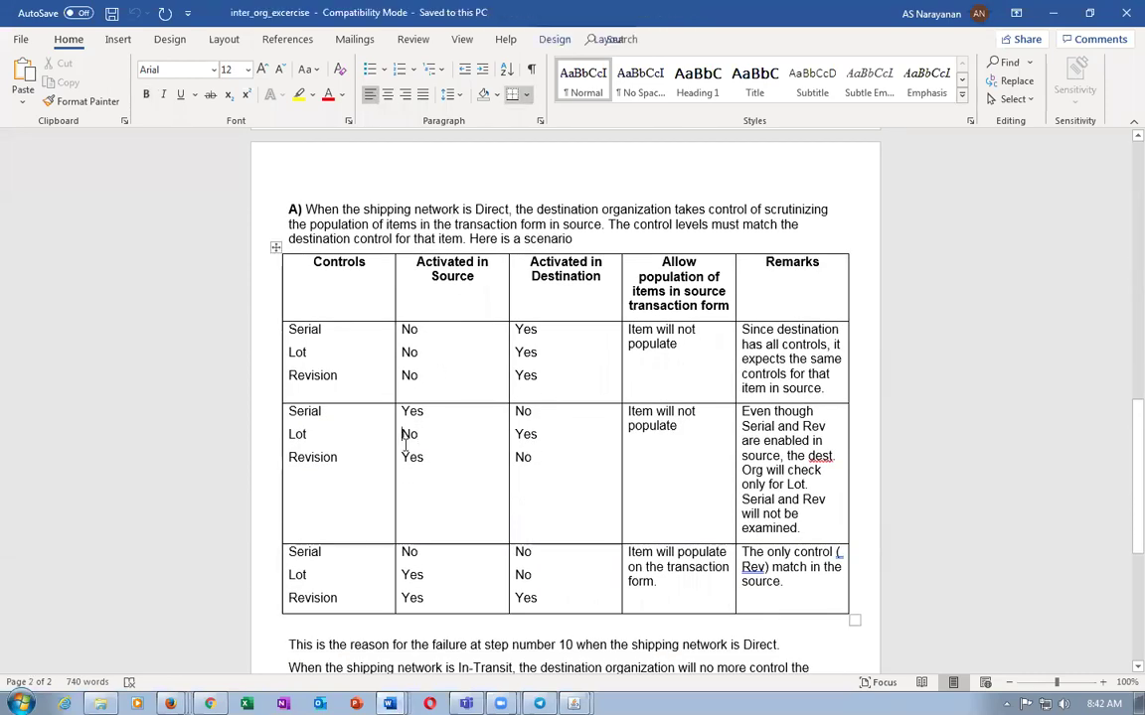
Step: Read the text below the table on matching destination controls and missing serial and lot numbers
{"action": "scroll", "coordinate": [403, 447], "scroll_direction": "down", "scroll_amount": 8}
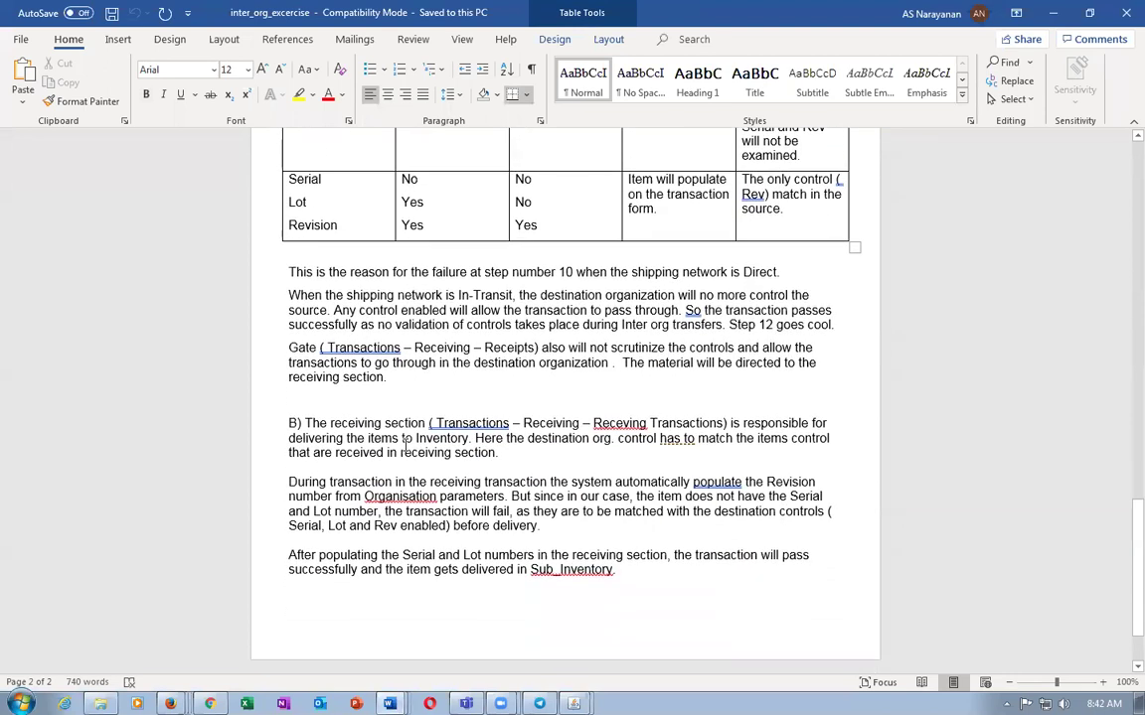
{"action": "left_click", "coordinate": [404, 445]}
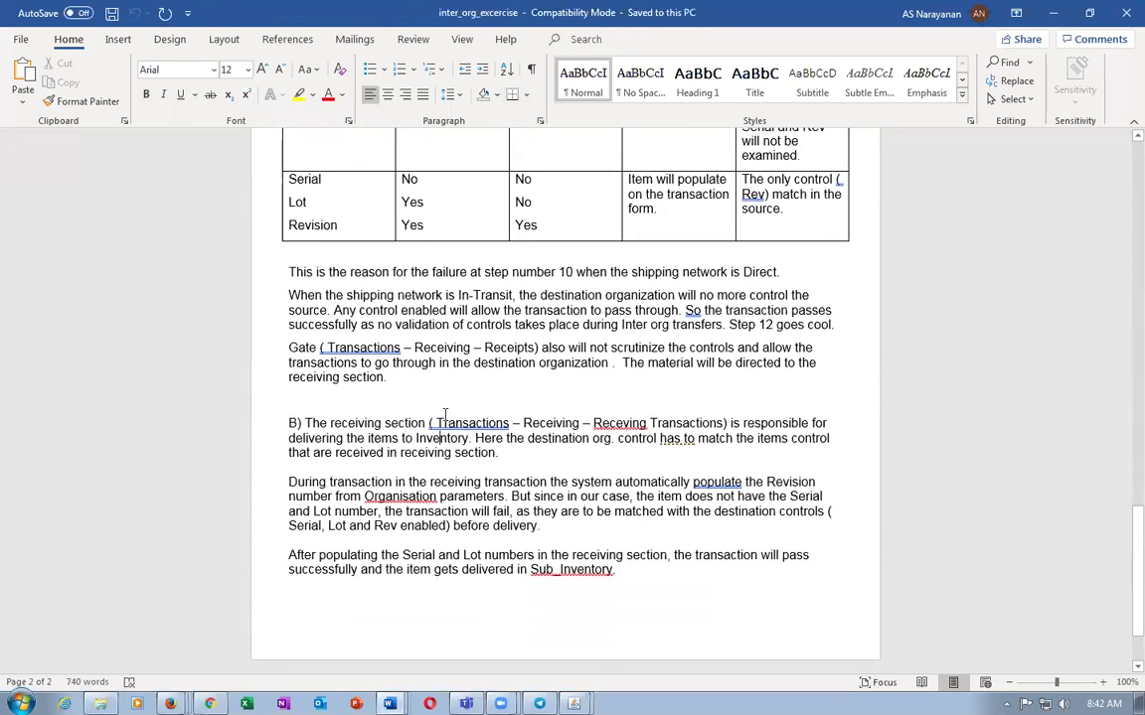
{"action": "left_click_drag", "start_coordinate": [478, 437], "coordinate": [654, 447]}
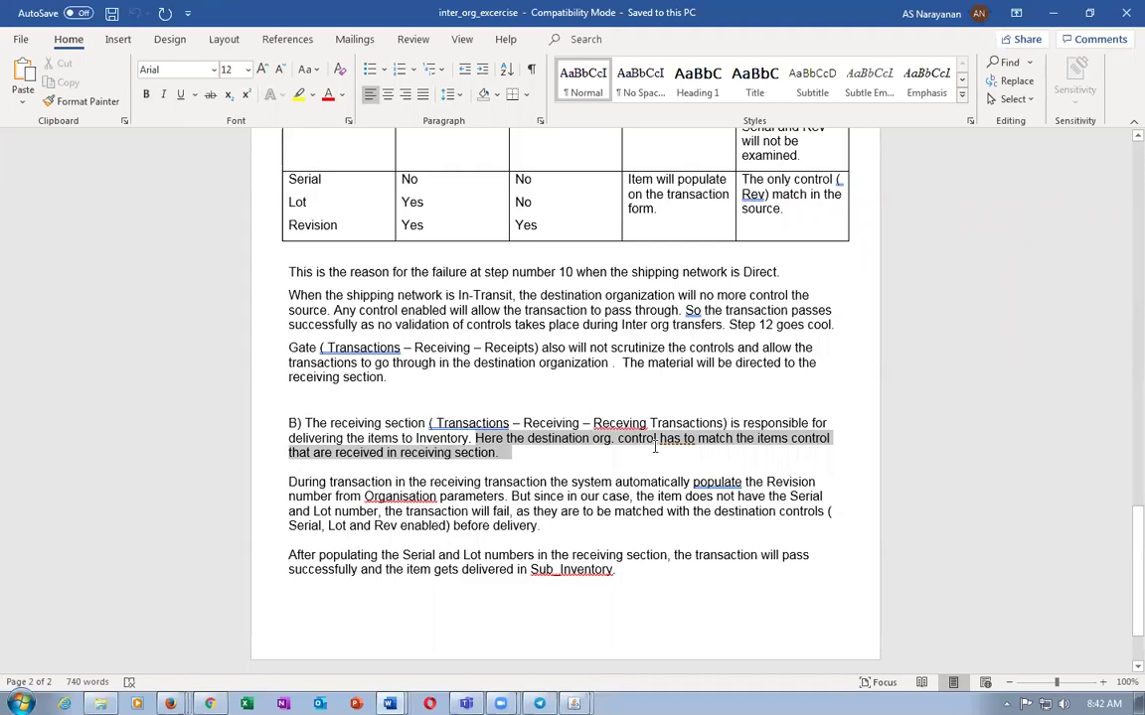
{"action": "left_click", "coordinate": [571, 501]}
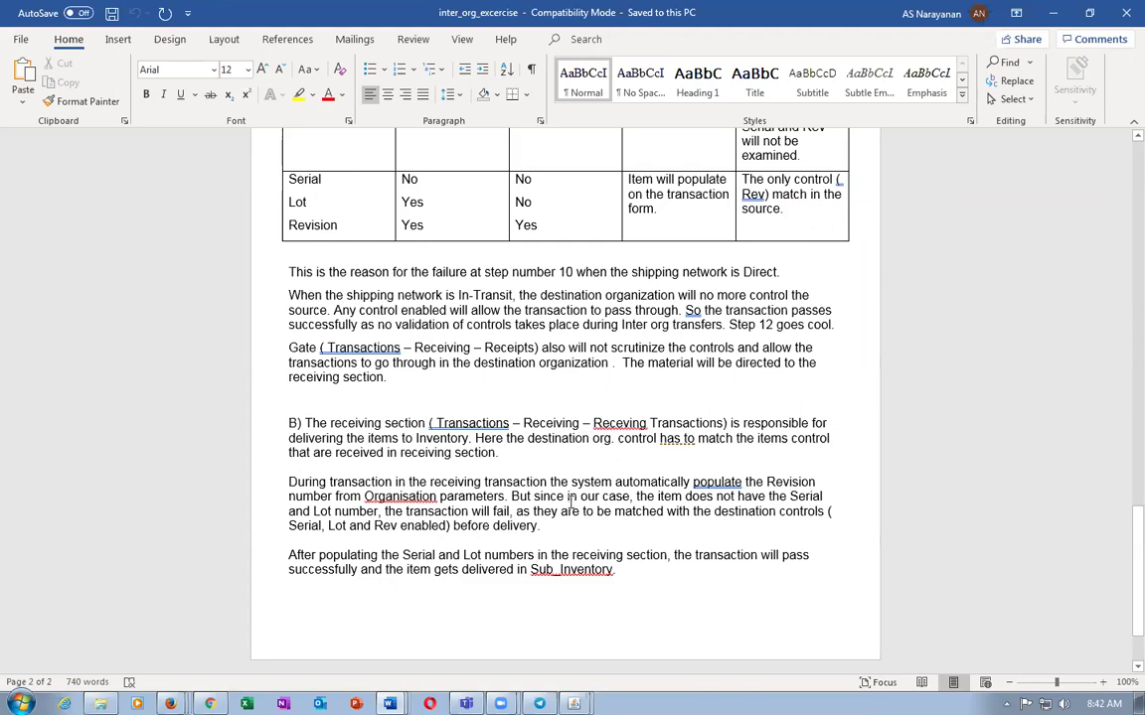
{"action": "left_click_drag", "start_coordinate": [485, 483], "coordinate": [417, 529]}
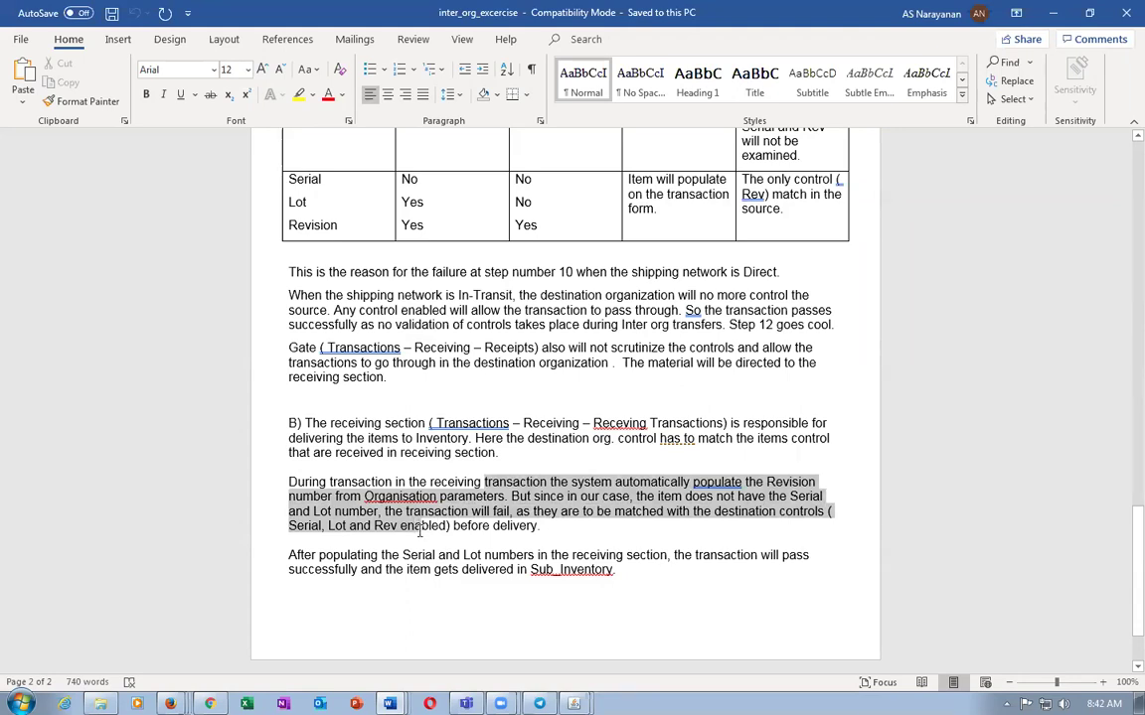
{"action": "left_click", "coordinate": [483, 544]}
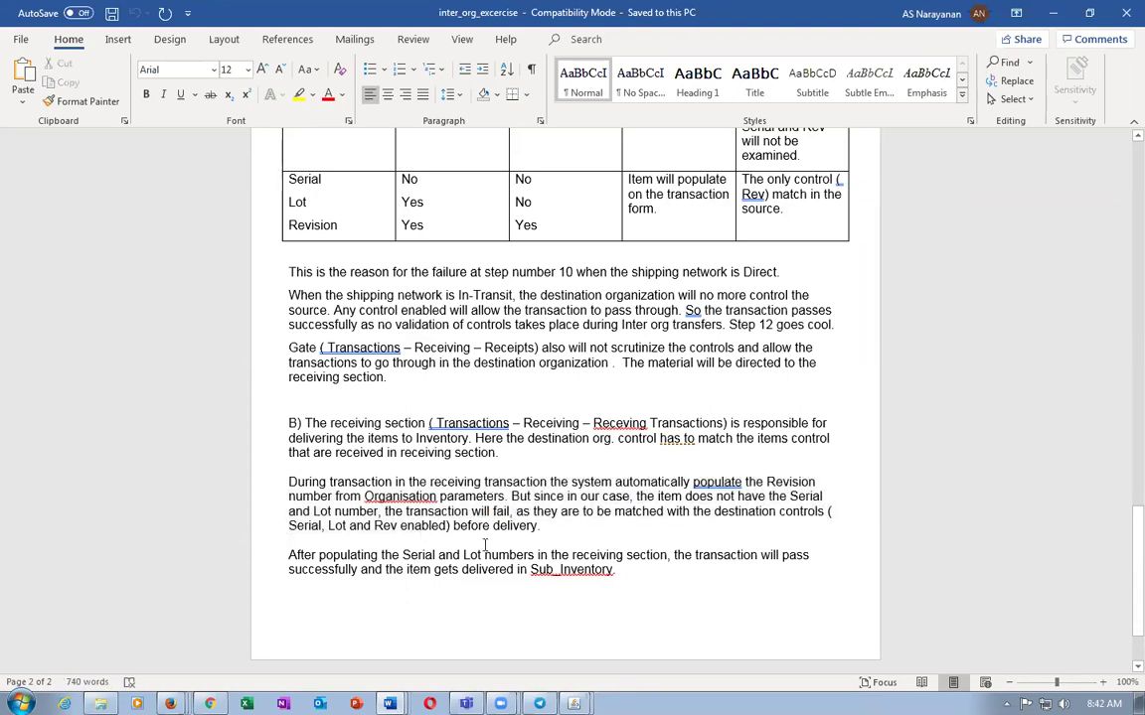
{"action": "scroll", "coordinate": [535, 367], "scroll_direction": "up", "scroll_amount": 6}
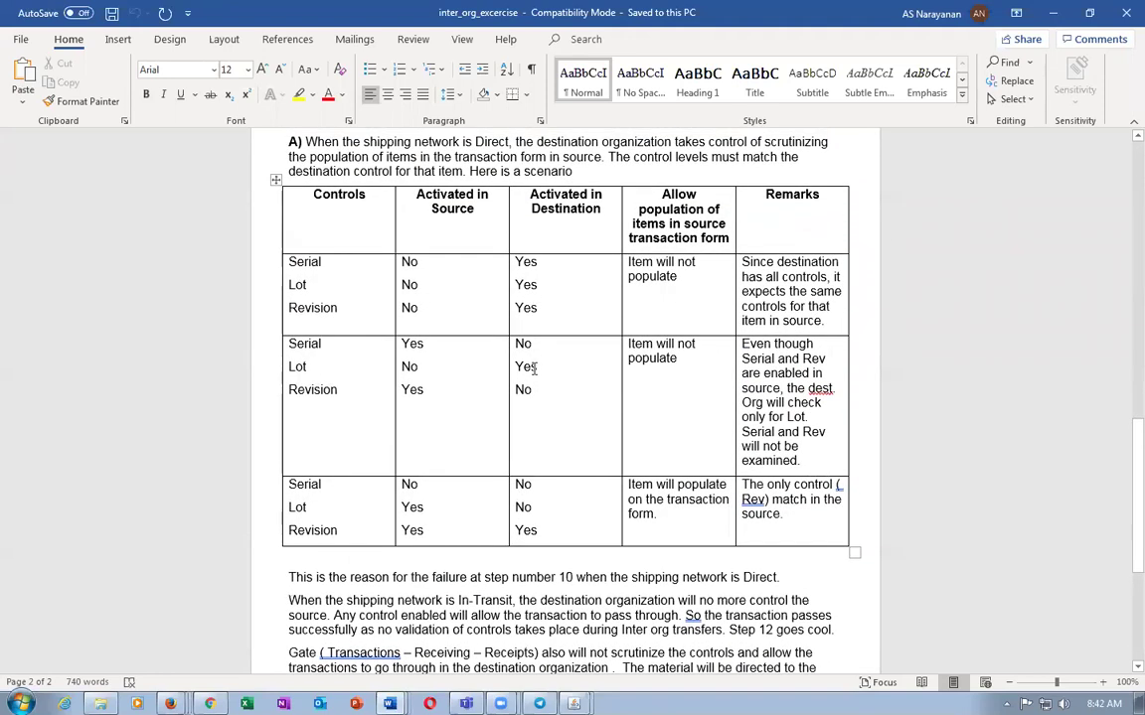
{"action": "scroll", "coordinate": [535, 368], "scroll_direction": "up", "scroll_amount": 2}
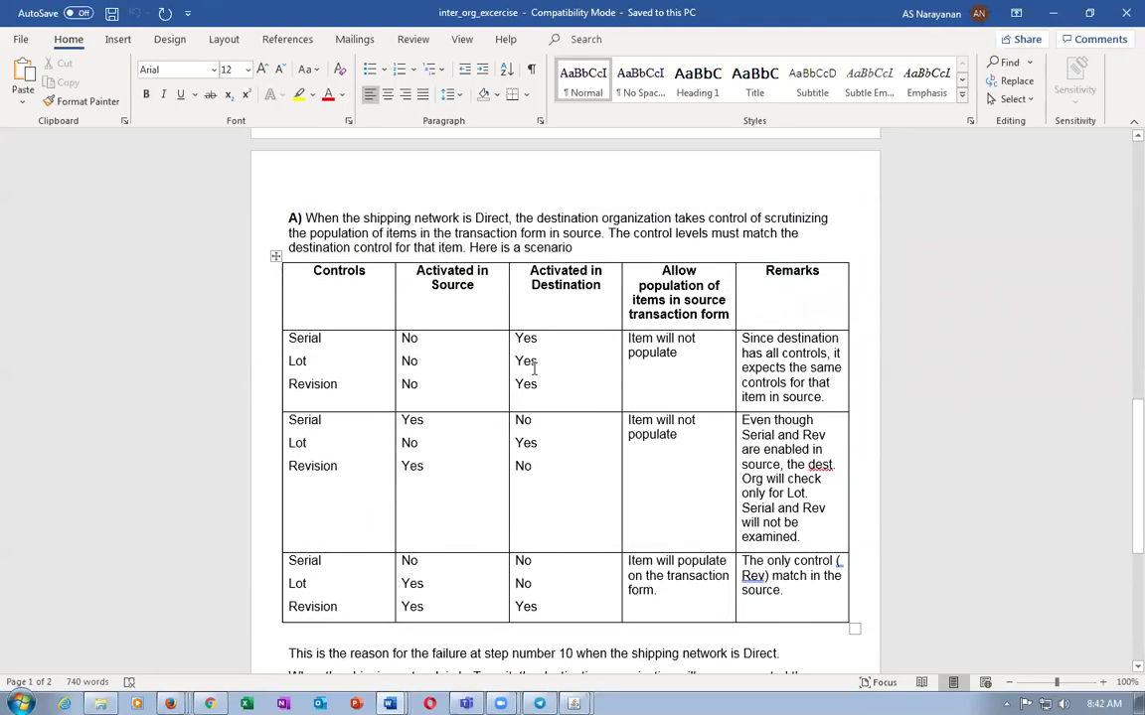
{"action": "left_click", "coordinate": [533, 366]}
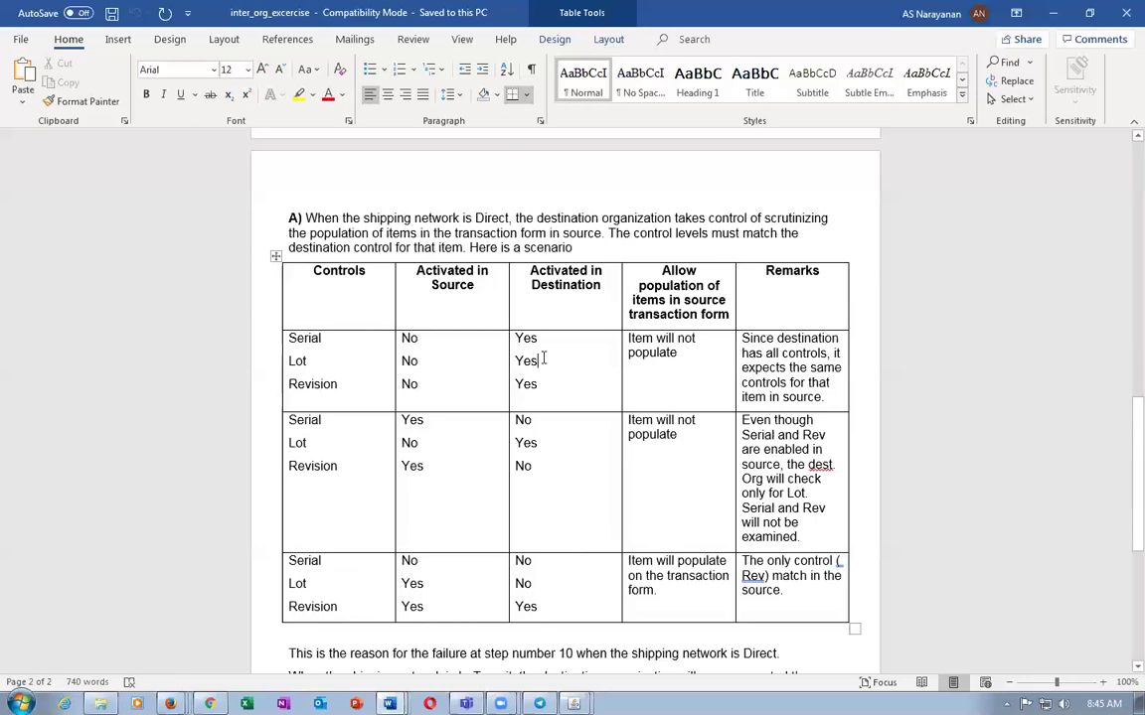
{"action": "left_click", "coordinate": [682, 354]}
Step: Return to Chrome and choose Done on Put Away Receipts to reach the M202 overview
{"action": "left_click", "coordinate": [210, 703]}
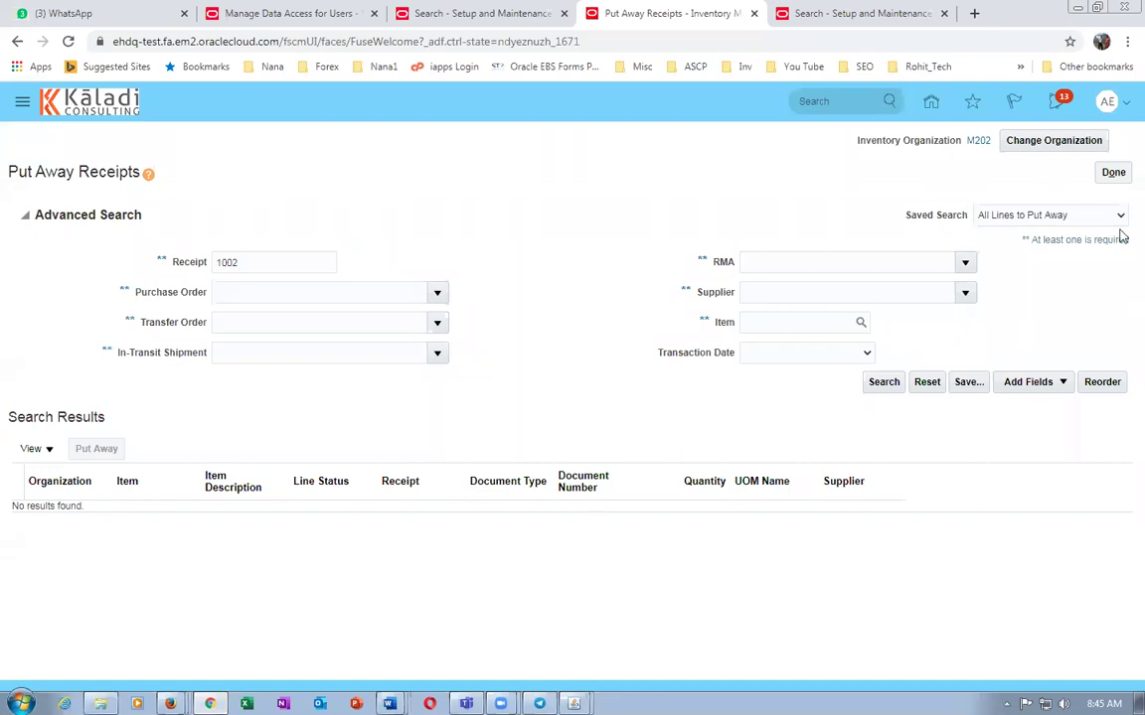
{"action": "left_click", "coordinate": [1113, 175]}
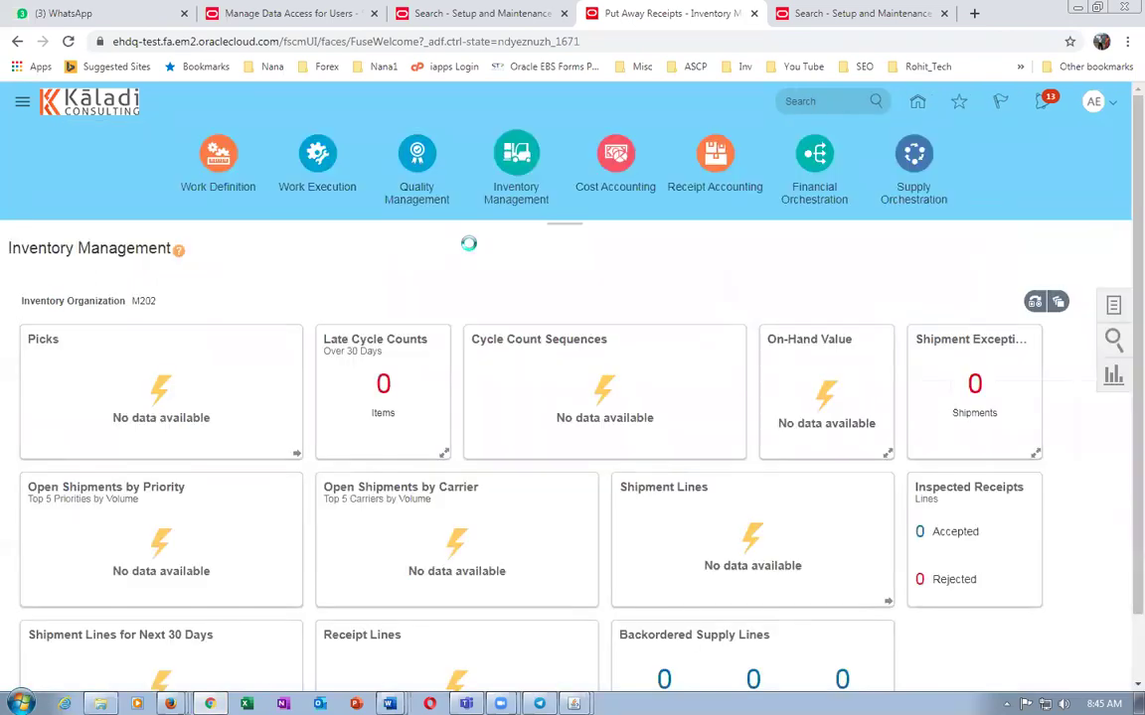